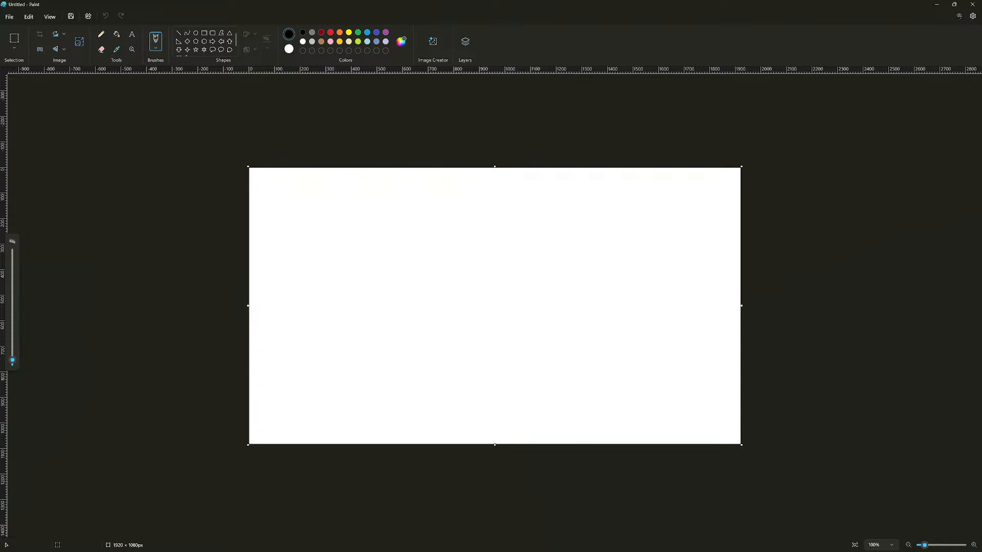
Select the brush tool and increase its thickness for drawing bold black lines.
{"action": "left_click", "coordinate": [156, 41]}
{"action": "left_click", "coordinate": [155, 43]}
{"action": "left_click", "coordinate": [101, 34]}
{"action": "left_click", "coordinate": [155, 38]}
{"action": "mouse_move", "coordinate": [12, 361]}
{"action": "left_mouse_down"}
{"action": "mouse_move", "coordinate": [12, 309]}
{"action": "mouse_move", "coordinate": [12, 333]}
{"action": "left_mouse_up"}
{"action": "mouse_move", "coordinate": [469, 250]}
{"action": "left_mouse_down"}
{"action": "mouse_move", "coordinate": [458, 349]}
{"action": "mouse_move", "coordinate": [495, 249]}
{"action": "mouse_move", "coordinate": [489, 336]}
{"action": "left_mouse_up"}
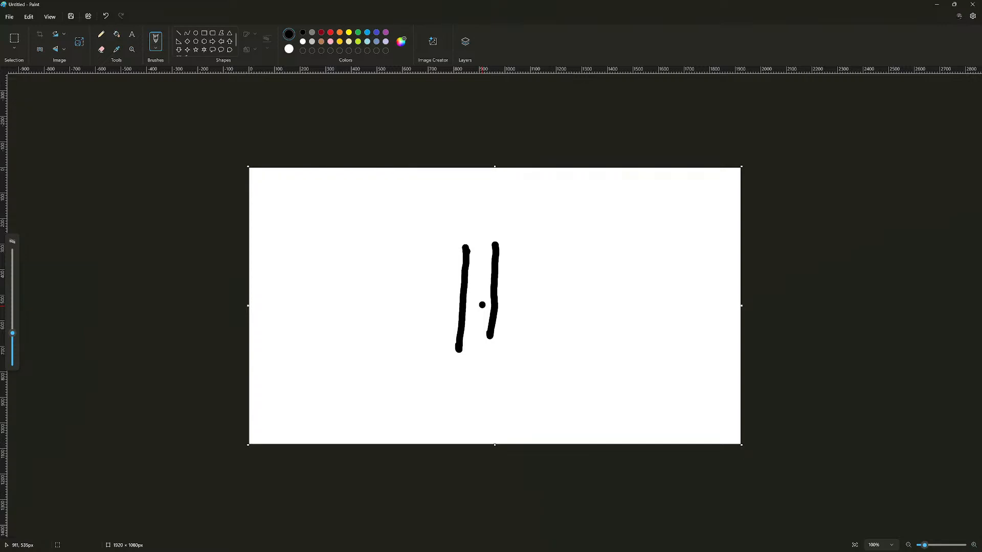
{"action": "key", "text": "ctrl+z"}
{"action": "key", "text": "ctrl+z"}
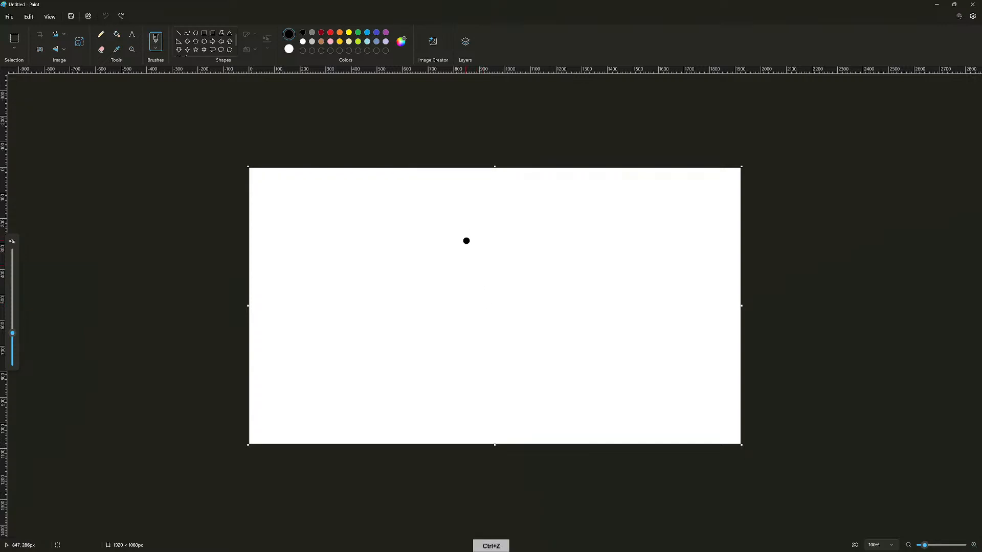
{"action": "left_click_drag", "start_coordinate": [467, 238], "coordinate": [463, 323]}
{"action": "right_click", "coordinate": [463, 322]}
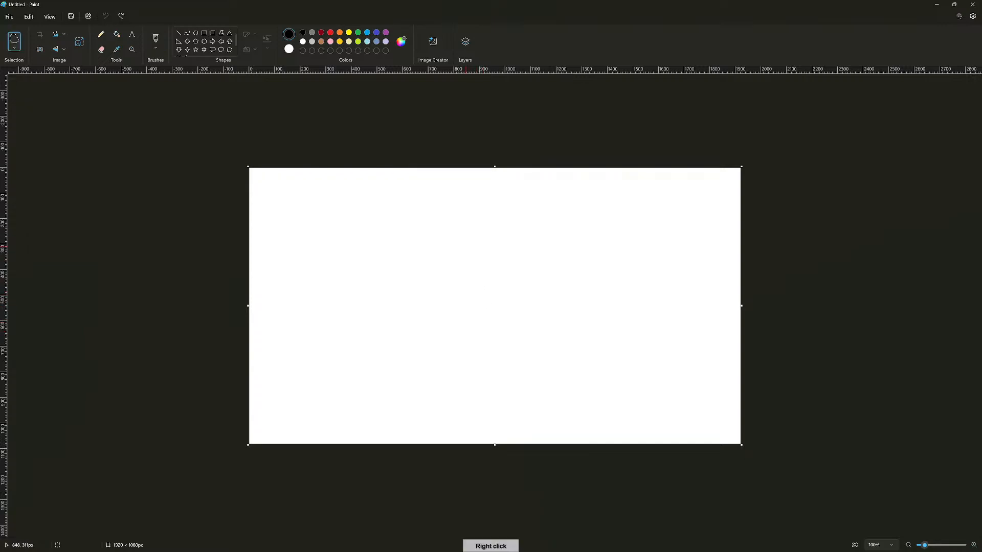
{"action": "key", "text": "ctrl+z"}
{"action": "left_click_drag", "start_coordinate": [462, 222], "coordinate": [463, 285]}
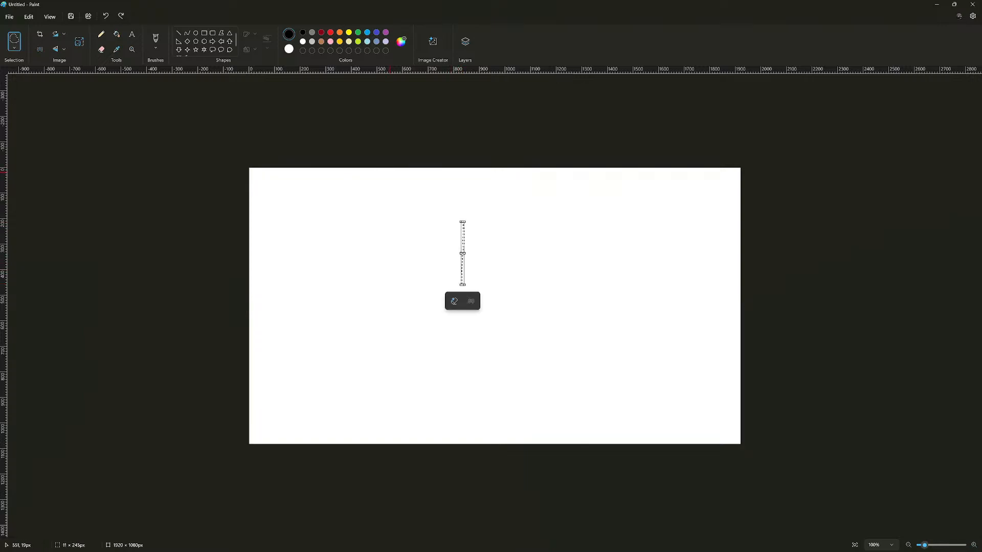
{"action": "key", "text": "ctrl+z"}
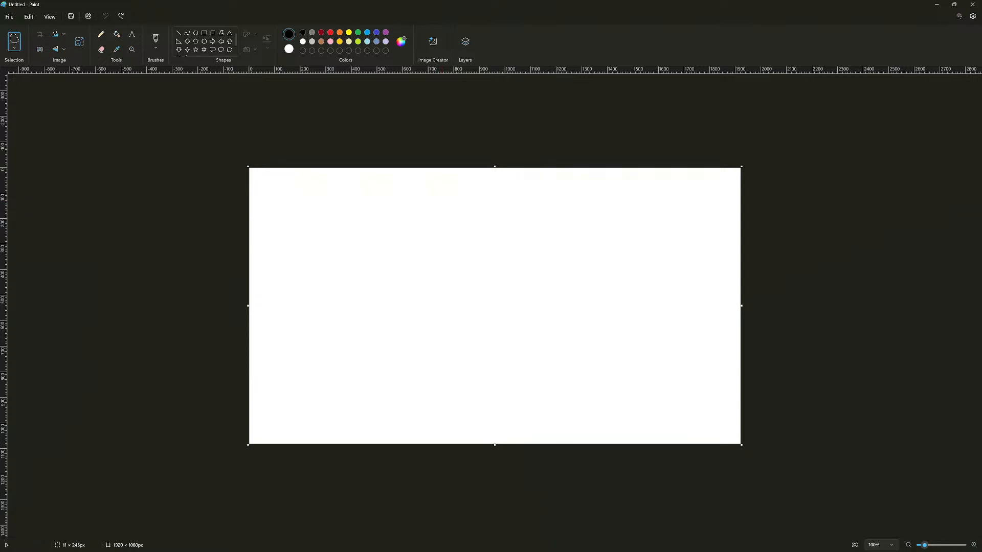
Sketch a four-way corridor intersection in black brush strokes, using four L-shaped corners around the canvas centre.
{"action": "left_click", "coordinate": [155, 39]}
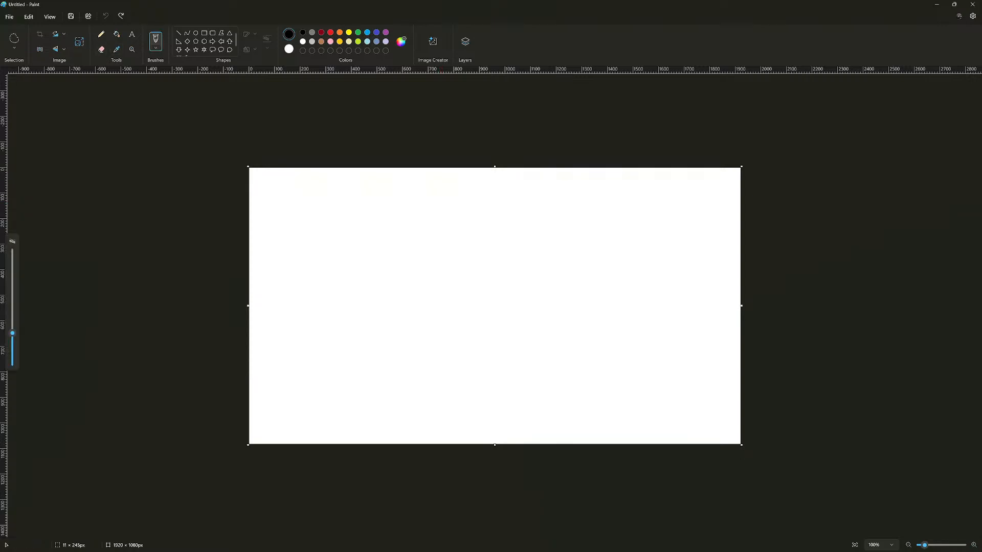
{"action": "mouse_move", "coordinate": [448, 210]}
{"action": "left_mouse_down"}
{"action": "mouse_move", "coordinate": [452, 276]}
{"action": "mouse_move", "coordinate": [370, 274]}
{"action": "left_mouse_up"}
{"action": "left_click", "coordinate": [370, 314]}
{"action": "mouse_move", "coordinate": [366, 312]}
{"action": "left_mouse_down"}
{"action": "mouse_move", "coordinate": [456, 306]}
{"action": "mouse_move", "coordinate": [457, 375]}
{"action": "mouse_move", "coordinate": [509, 307]}
{"action": "mouse_move", "coordinate": [576, 306]}
{"action": "left_mouse_up"}
{"action": "mouse_move", "coordinate": [566, 271]}
{"action": "left_mouse_down"}
{"action": "mouse_move", "coordinate": [504, 267]}
{"action": "mouse_move", "coordinate": [506, 206]}
{"action": "left_mouse_up"}
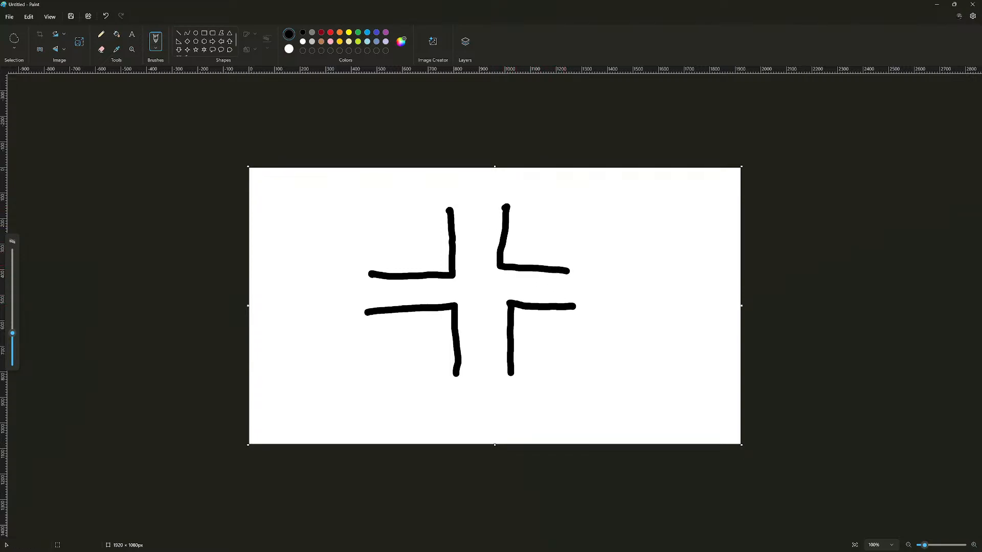
Undo all strokes of the intersection sketch.
{"action": "key", "text": "ctrl+z"}
{"action": "key", "text": "ctrl+z"}
{"action": "key", "text": "ctrl+z"}
{"action": "key", "text": "ctrl+z"}
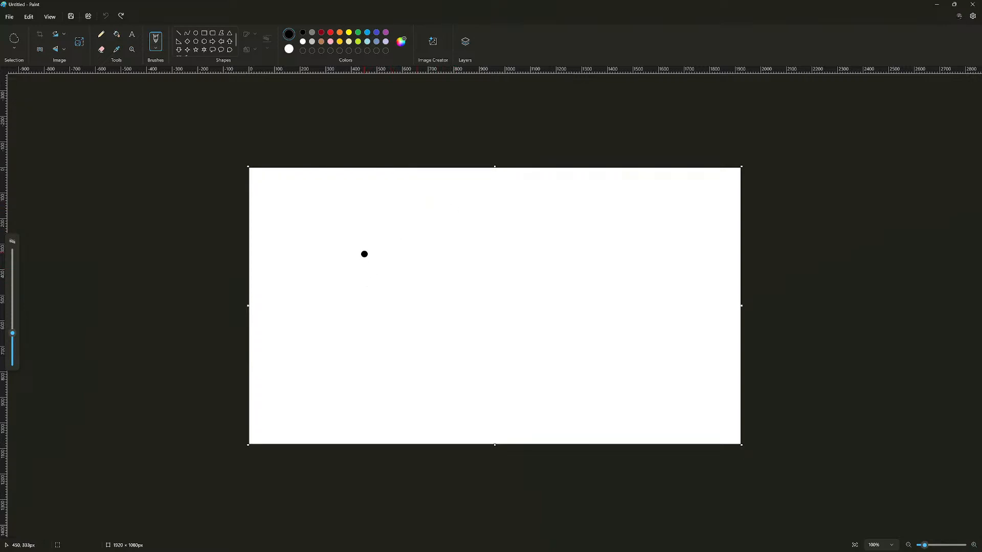
Sketch a small square room in the left part of the canvas with the beginning of a corridor on its right side.
{"action": "mouse_move", "coordinate": [385, 240]}
{"action": "left_mouse_down"}
{"action": "mouse_move", "coordinate": [320, 236]}
{"action": "mouse_move", "coordinate": [324, 300]}
{"action": "mouse_move", "coordinate": [389, 308]}
{"action": "mouse_move", "coordinate": [388, 276]}
{"action": "left_mouse_up"}
{"action": "left_click_drag", "start_coordinate": [382, 241], "coordinate": [407, 243]}
{"action": "left_click_drag", "start_coordinate": [388, 276], "coordinate": [412, 270]}
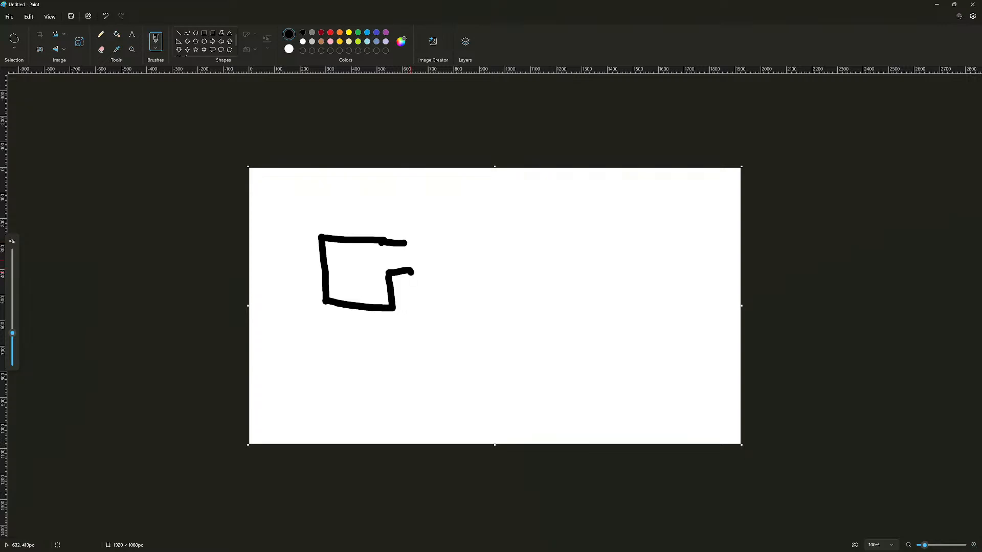
Extend both corridor walls to the right of the small room and turn the corridor downward.
{"action": "left_click_drag", "start_coordinate": [413, 272], "coordinate": [474, 273]}
{"action": "mouse_move", "coordinate": [405, 244]}
{"action": "left_mouse_down"}
{"action": "mouse_move", "coordinate": [469, 248]}
{"action": "mouse_move", "coordinate": [471, 321]}
{"action": "left_mouse_up"}
{"action": "mouse_move", "coordinate": [465, 248]}
{"action": "left_mouse_down"}
{"action": "mouse_move", "coordinate": [511, 252]}
{"action": "mouse_move", "coordinate": [505, 327]}
{"action": "mouse_move", "coordinate": [466, 329]}
{"action": "mouse_move", "coordinate": [465, 352]}
{"action": "left_mouse_up"}
{"action": "left_click_drag", "start_coordinate": [507, 323], "coordinate": [502, 358]}
{"action": "left_click", "coordinate": [488, 347]}
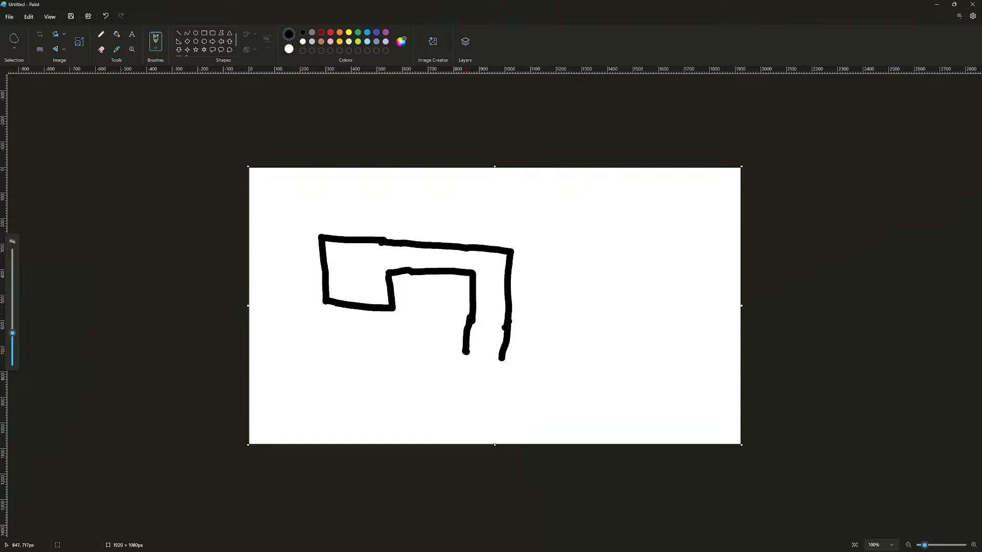
Continue the corridor down and around to the right, ending it in a larger closed square room.
{"action": "left_click_drag", "start_coordinate": [465, 351], "coordinate": [462, 410]}
{"action": "mouse_move", "coordinate": [502, 358]}
{"action": "left_mouse_down"}
{"action": "mouse_move", "coordinate": [517, 384]}
{"action": "mouse_move", "coordinate": [536, 384]}
{"action": "left_mouse_up"}
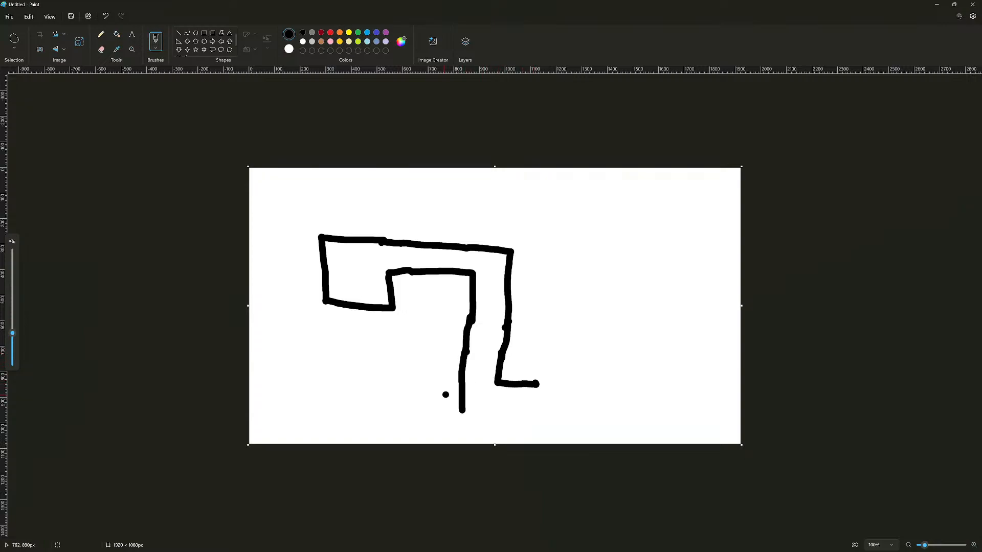
{"action": "left_click_drag", "start_coordinate": [462, 410], "coordinate": [559, 416]}
{"action": "left_click_drag", "start_coordinate": [531, 380], "coordinate": [565, 382]}
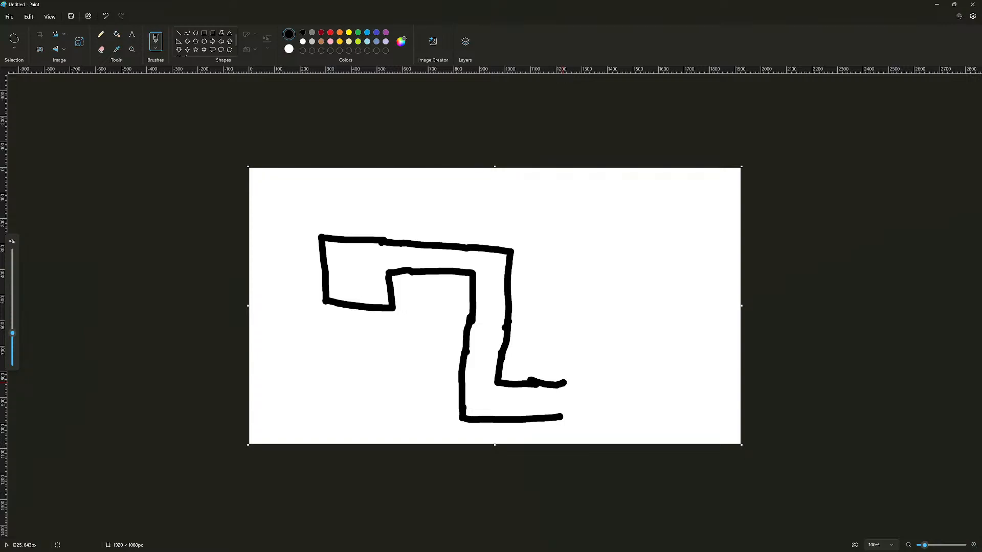
{"action": "left_click_drag", "start_coordinate": [563, 379], "coordinate": [567, 338]}
{"action": "mouse_move", "coordinate": [558, 416]}
{"action": "left_mouse_down"}
{"action": "mouse_move", "coordinate": [663, 418]}
{"action": "mouse_move", "coordinate": [670, 301]}
{"action": "mouse_move", "coordinate": [562, 313]}
{"action": "mouse_move", "coordinate": [566, 343]}
{"action": "left_mouse_up"}
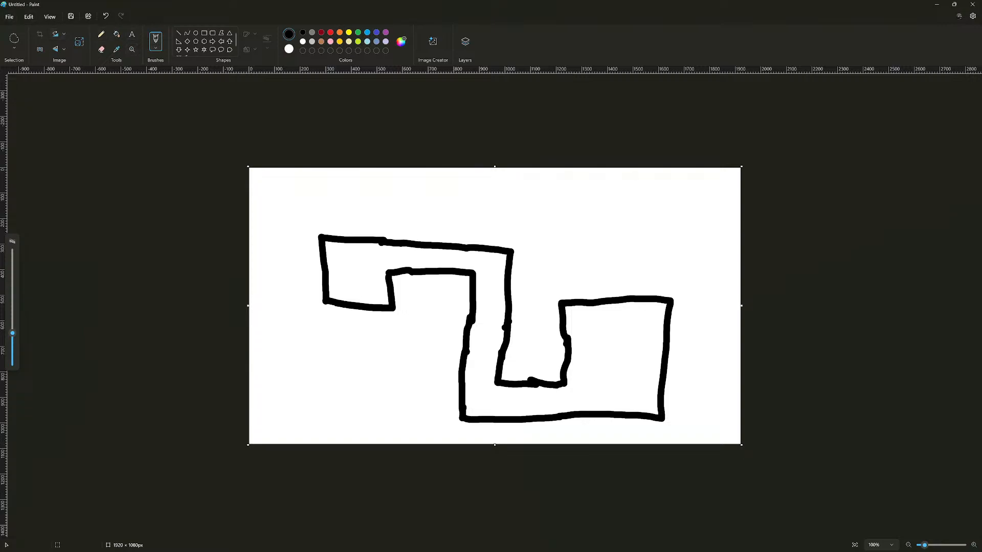
Paint a short white gap over the vertical corridor's right wall and close it again with a black stroke.
{"action": "left_click", "coordinate": [288, 49]}
{"action": "left_click", "coordinate": [289, 34]}
{"action": "left_click", "coordinate": [302, 41]}
{"action": "left_click_drag", "start_coordinate": [509, 295], "coordinate": [509, 269]}
{"action": "left_click", "coordinate": [302, 32]}
{"action": "mouse_move", "coordinate": [509, 265]}
{"action": "left_mouse_down"}
{"action": "mouse_move", "coordinate": [521, 268]}
{"action": "mouse_move", "coordinate": [520, 302]}
{"action": "mouse_move", "coordinate": [507, 296]}
{"action": "left_mouse_up"}
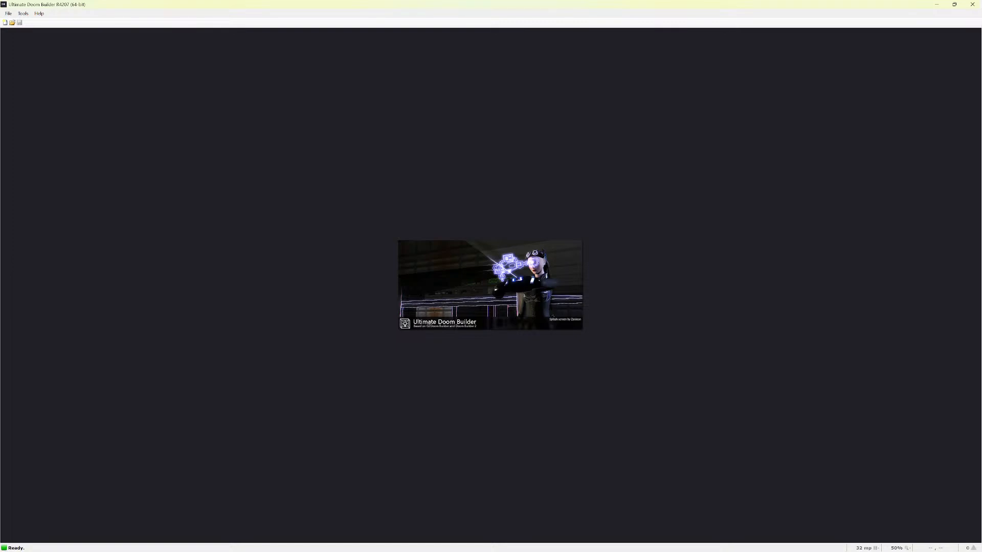
Switch to Ultimate Doom Builder and create a new map with the Doom 2 (Doom format) configuration and level name MAP01.
{"action": "left_click", "coordinate": [8, 13]}
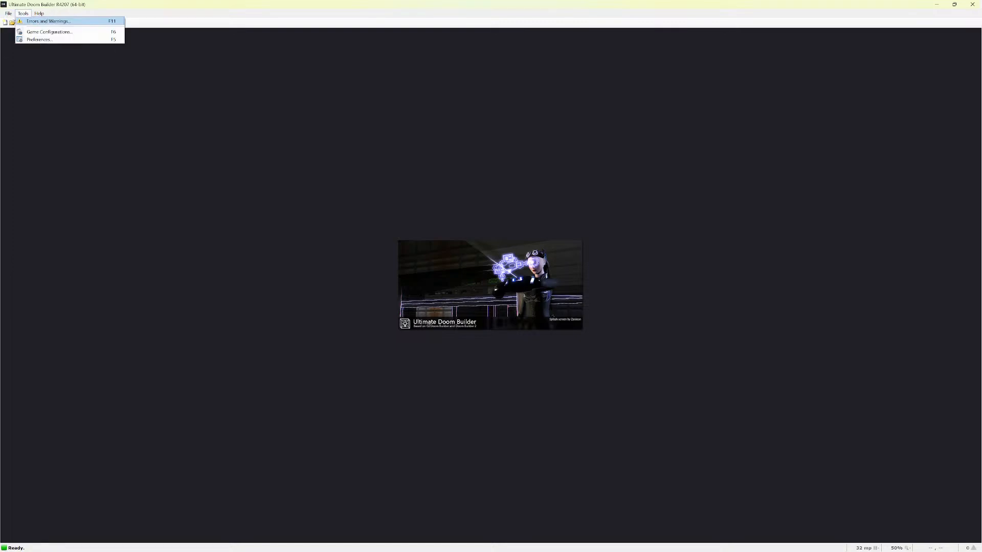
{"action": "left_click", "coordinate": [23, 21]}
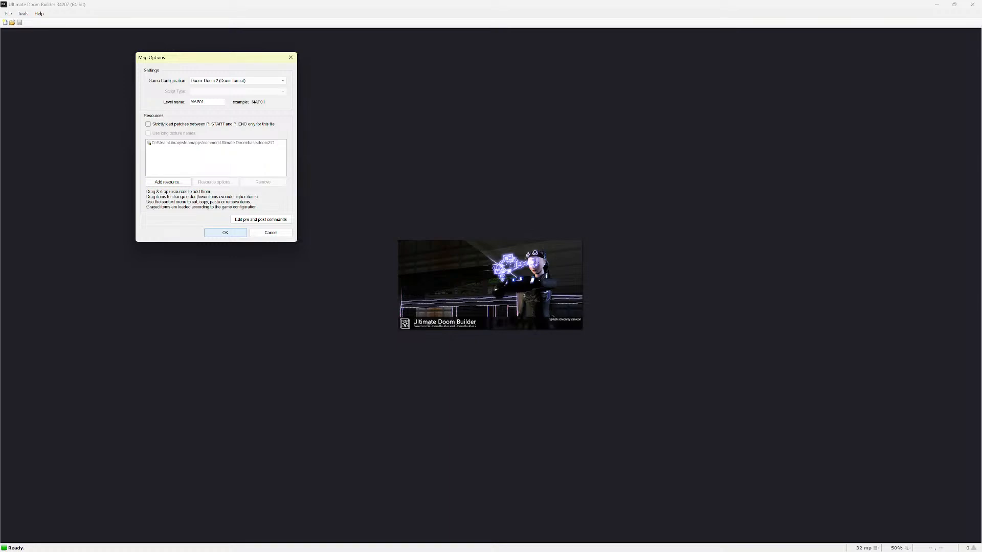
{"action": "left_click", "coordinate": [225, 232]}
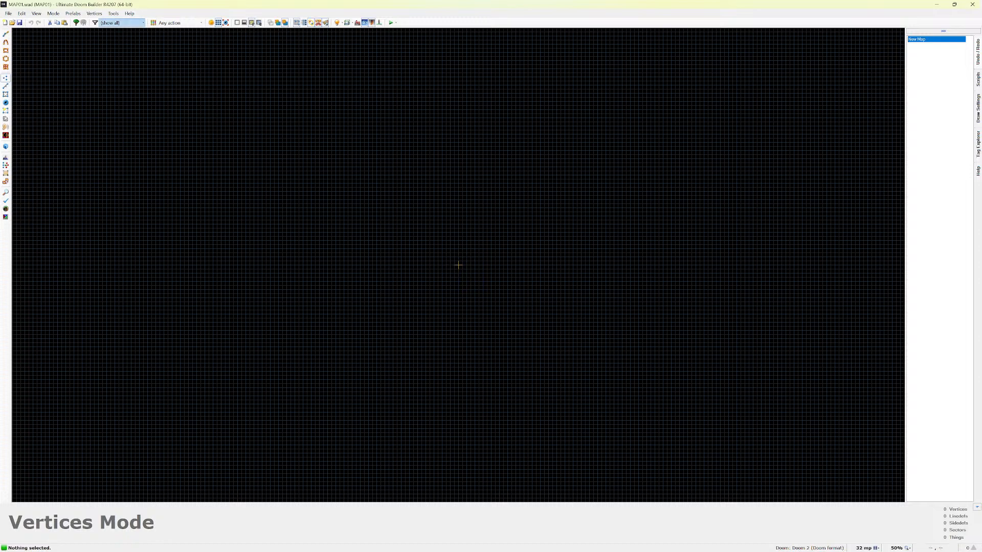
Start a room outline in Draw Lines Mode with a 416-unit wall down and a 416-unit wall to the right.
{"action": "left_click", "coordinate": [53, 13]}
{"action": "mouse_move", "coordinate": [36, 13]}
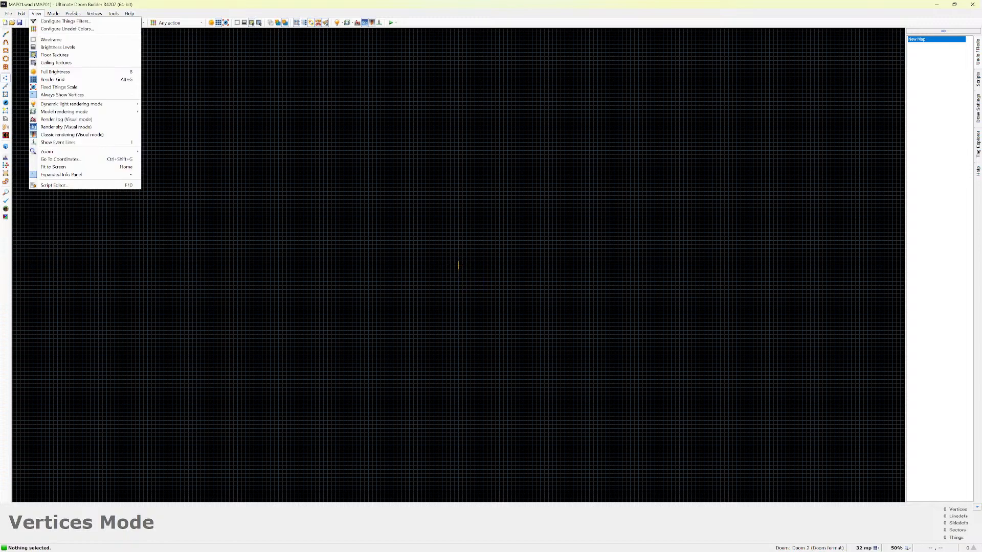
{"action": "key", "text": "Down"}
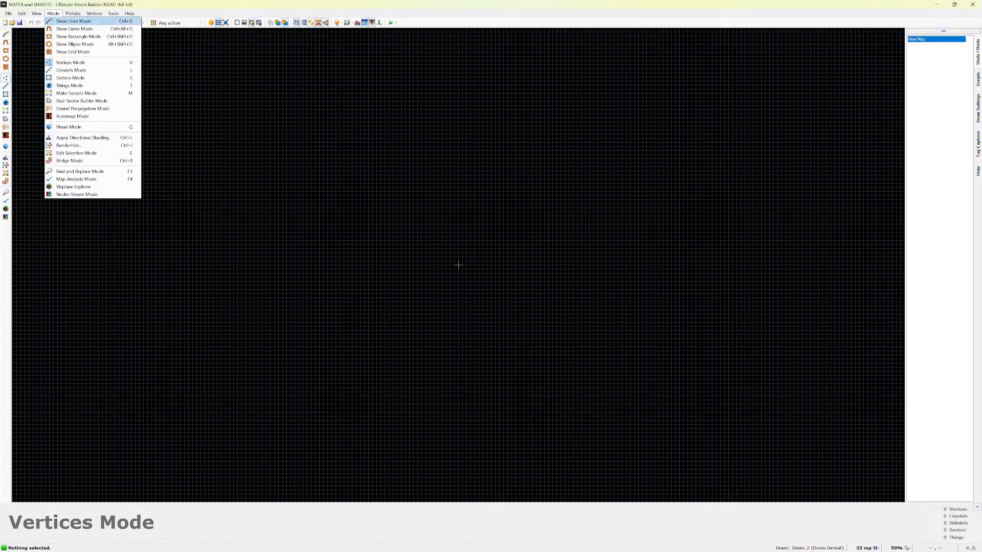
{"action": "key", "text": "Return"}
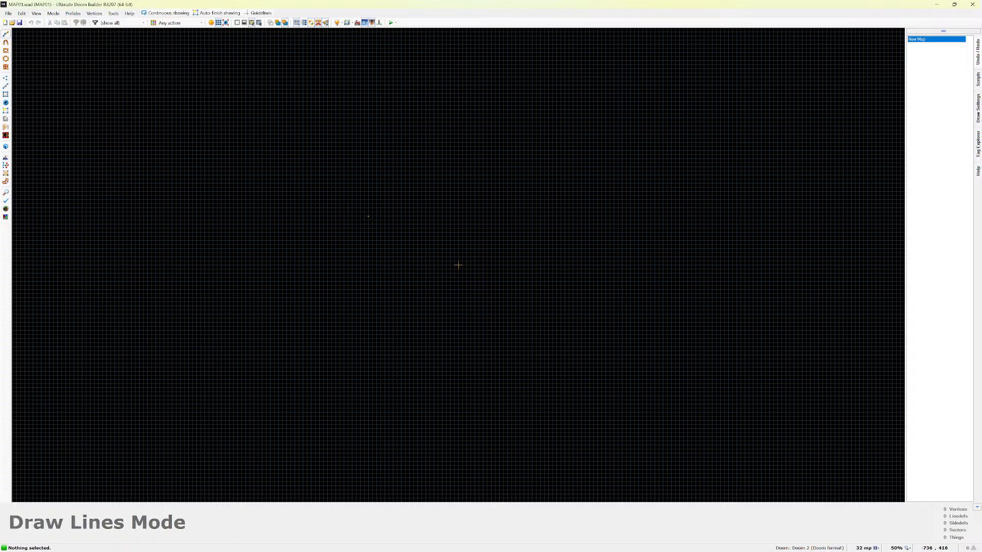
{"action": "scroll", "coordinate": [491, 268], "scroll_direction": "up", "scroll_amount": 2}
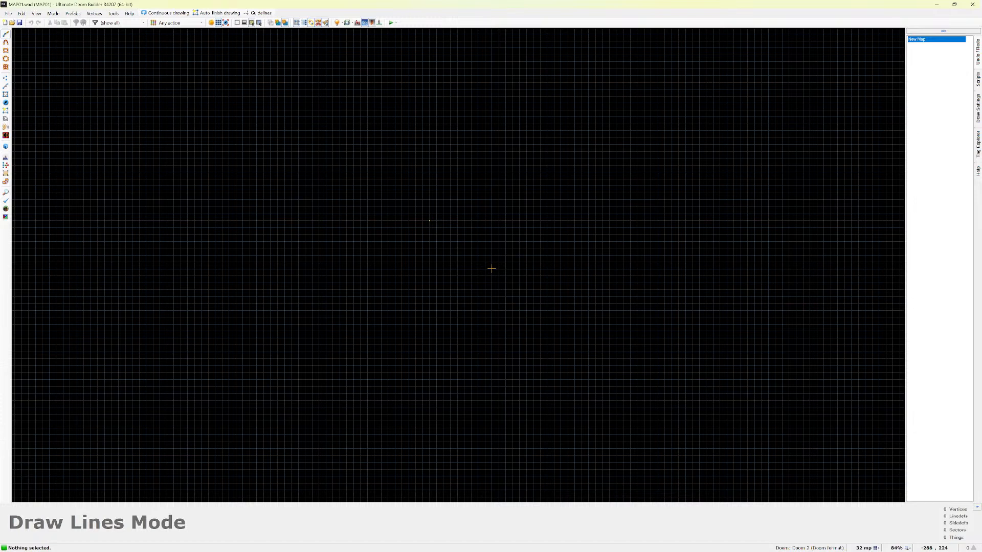
{"action": "left_click", "coordinate": [429, 221]}
{"action": "left_click", "coordinate": [429, 310]}
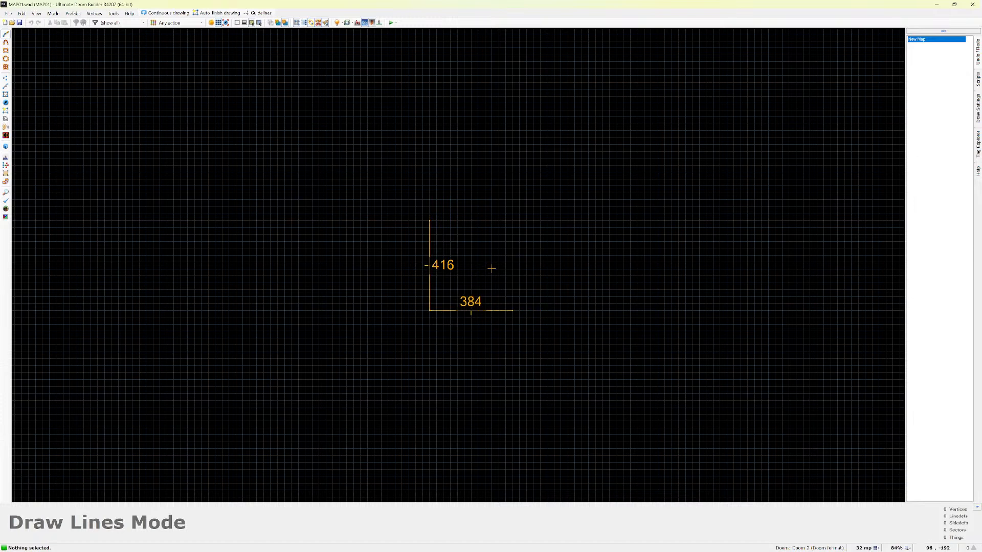
{"action": "left_click", "coordinate": [520, 310]}
Continue the outline as a corridor wall running 1024 units down and 1024 units right.
{"action": "scroll", "coordinate": [491, 268], "scroll_direction": "down", "scroll_amount": 3}
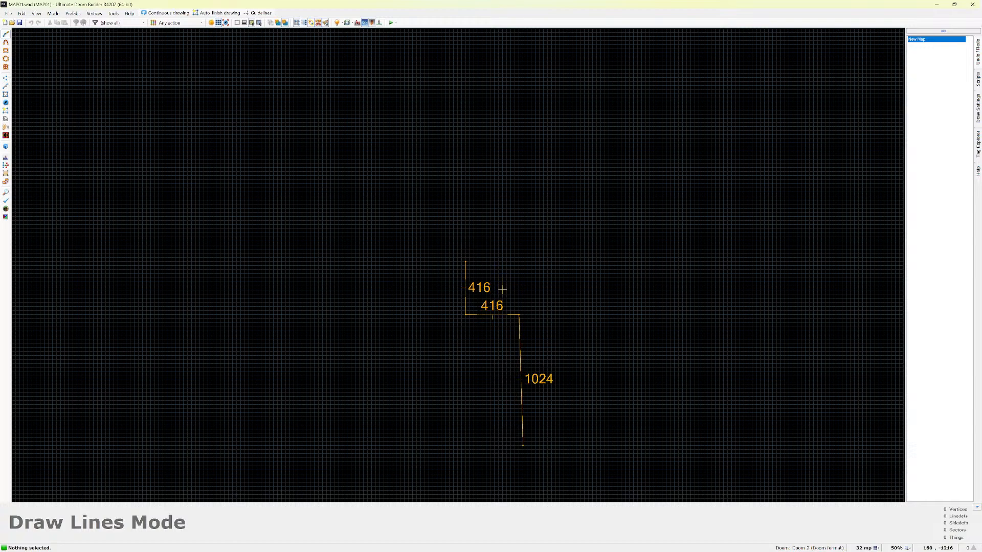
{"action": "left_click", "coordinate": [518, 444]}
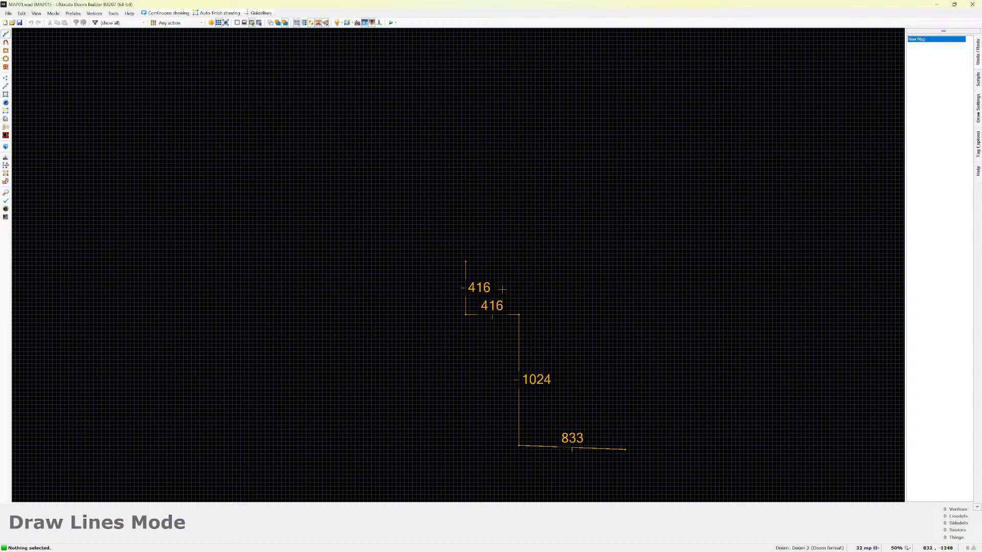
{"action": "left_click", "coordinate": [649, 445]}
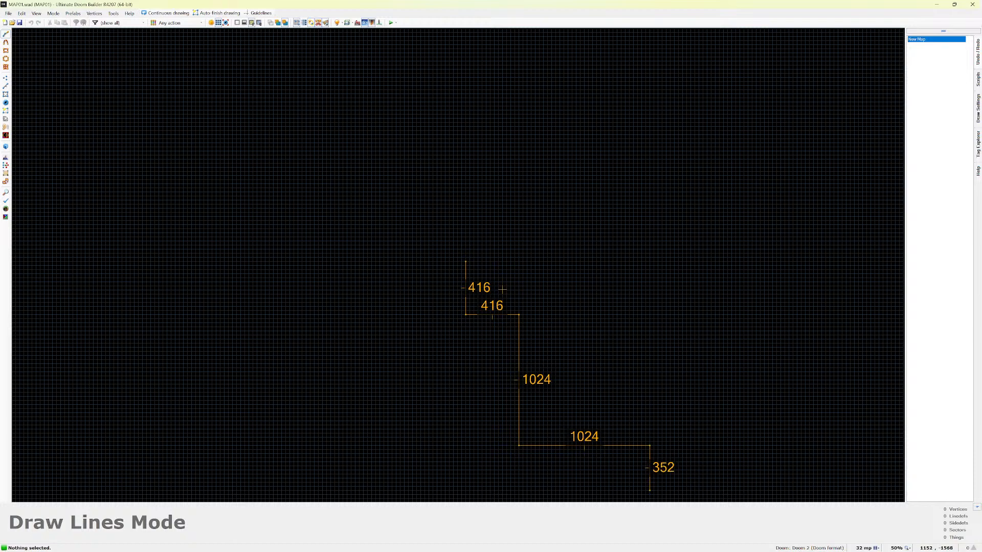
Outline the large end room with walls 448 units down, 1024 right, 1024 up and 1024 left.
{"action": "scroll", "coordinate": [647, 478], "scroll_direction": "down", "scroll_amount": 2}
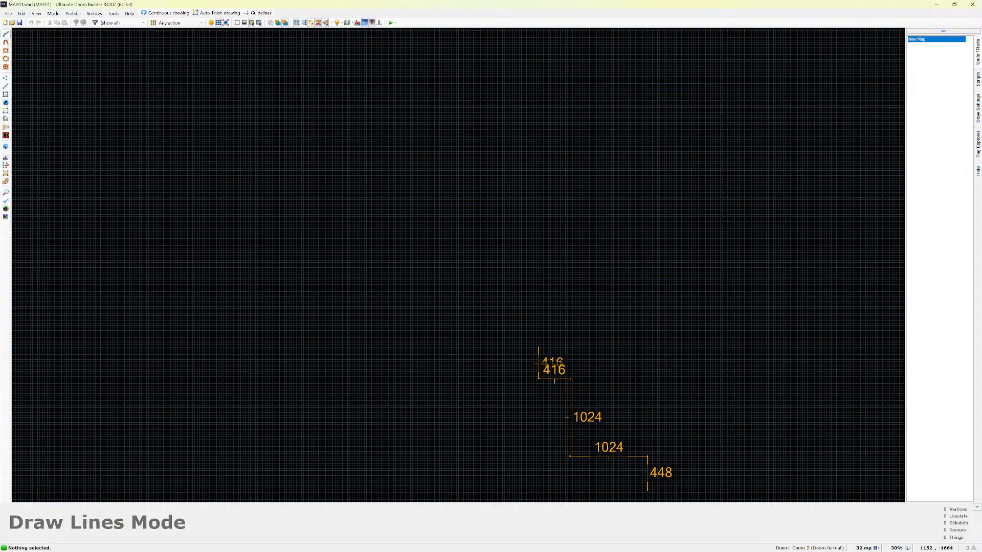
{"action": "left_click", "coordinate": [647, 490]}
{"action": "left_click", "coordinate": [725, 490]}
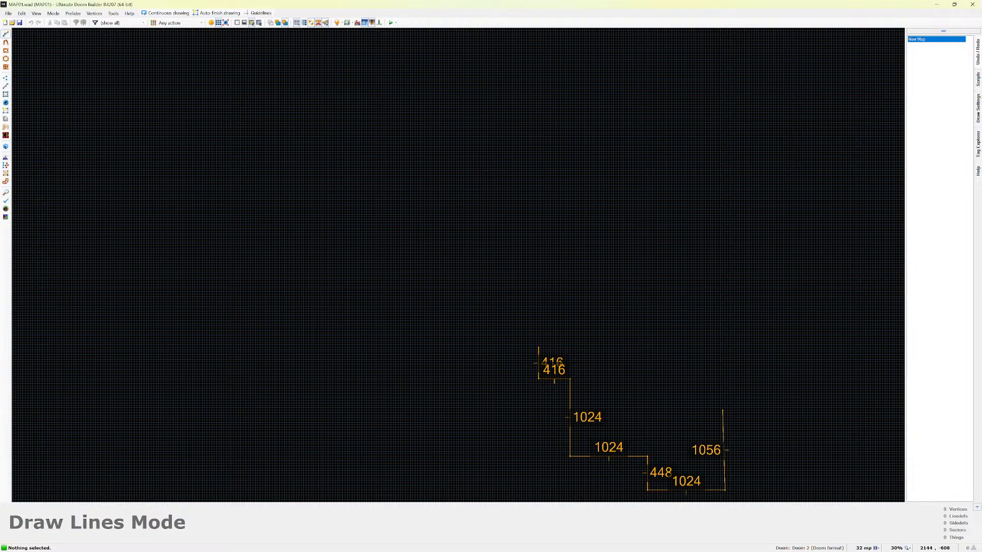
{"action": "left_click", "coordinate": [725, 413]}
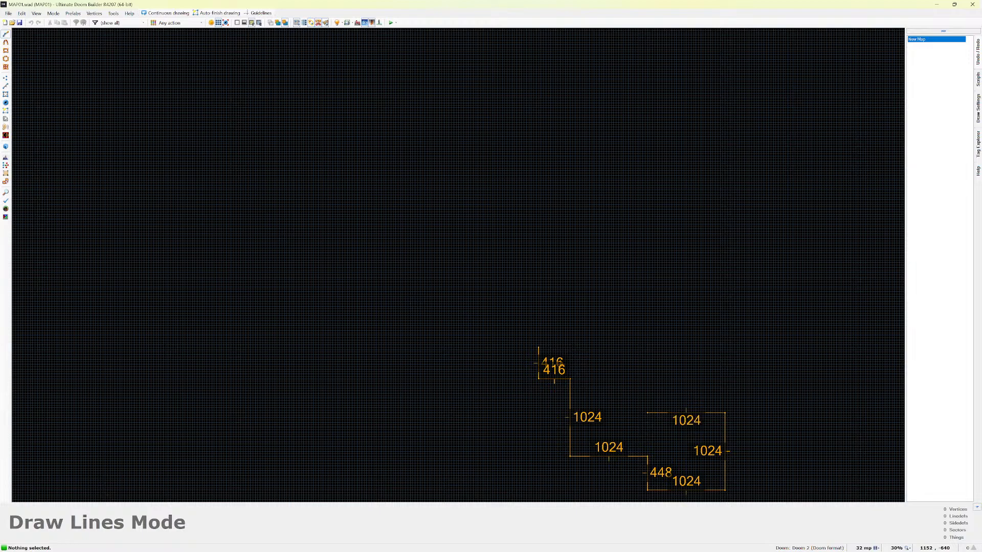
{"action": "left_click", "coordinate": [647, 413]}
Draw the return walls 352 units down, 864 left, 800 up and 416 up, and close the outline at its starting vertex.
{"action": "left_click", "coordinate": [647, 438]}
{"action": "left_click", "coordinate": [582, 439]}
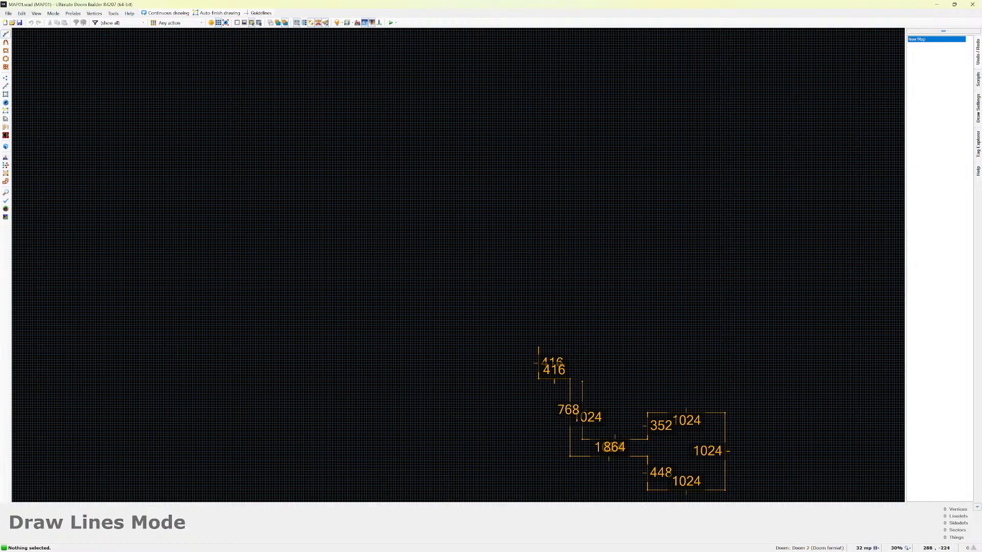
{"action": "left_click", "coordinate": [582, 379]}
{"action": "left_click", "coordinate": [581, 347]}
{"action": "scroll", "coordinate": [582, 348], "scroll_direction": "up", "scroll_amount": 5}
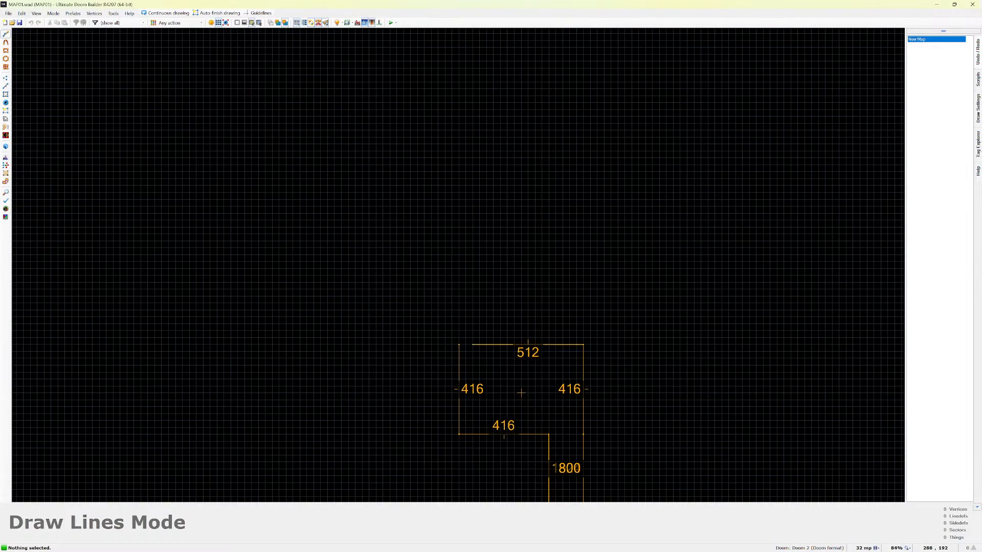
{"action": "left_click", "coordinate": [459, 345]}
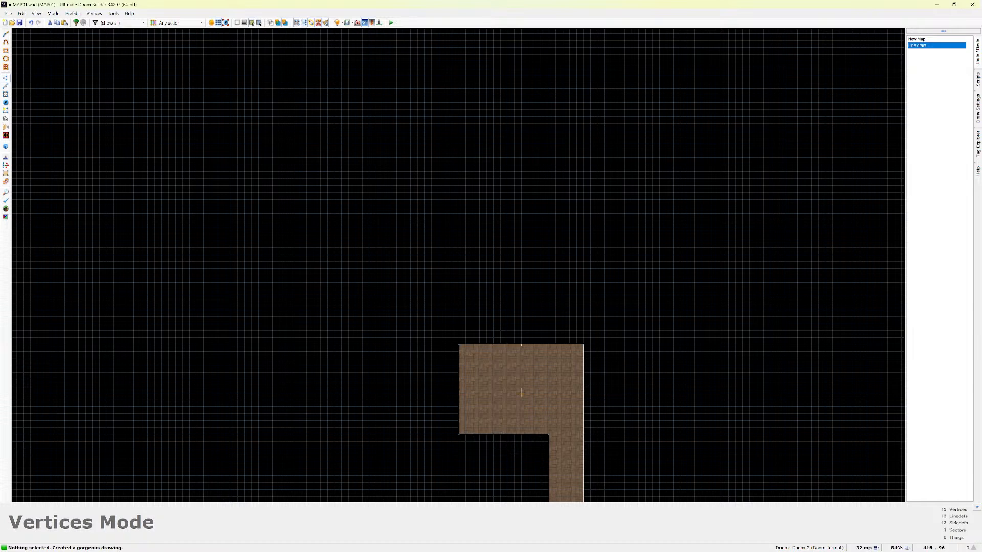
Start another line to the right of the small room and undo the last line drawing.
{"action": "key", "text": "d"}
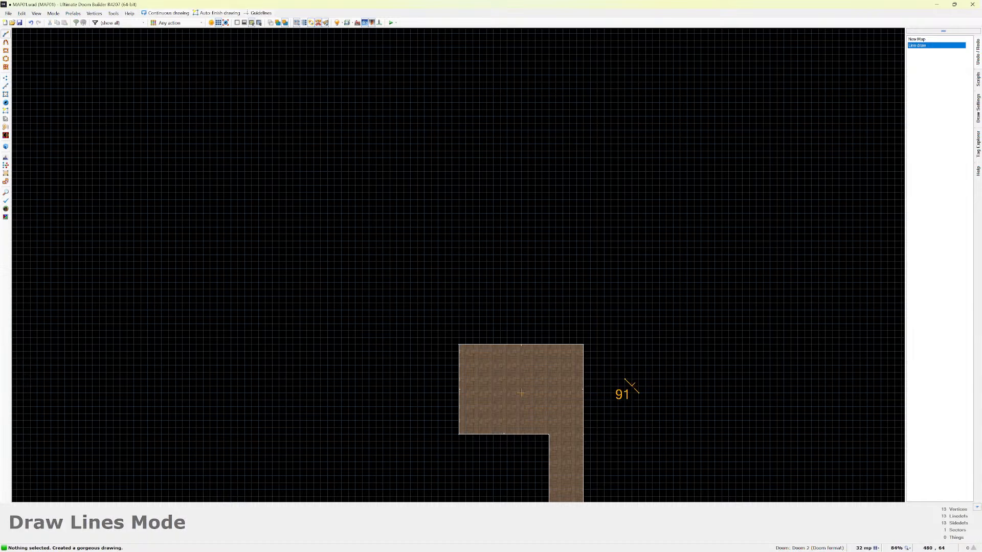
{"action": "key", "text": "ctrl+z"}
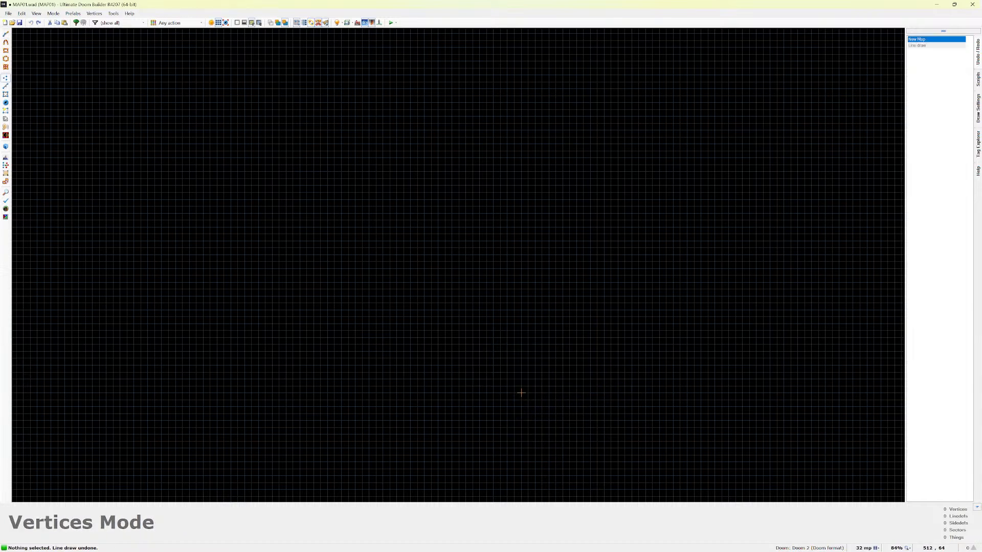
Redo the undone line drawing to restore the two rooms and corridor.
{"action": "key", "text": "alt+f"}
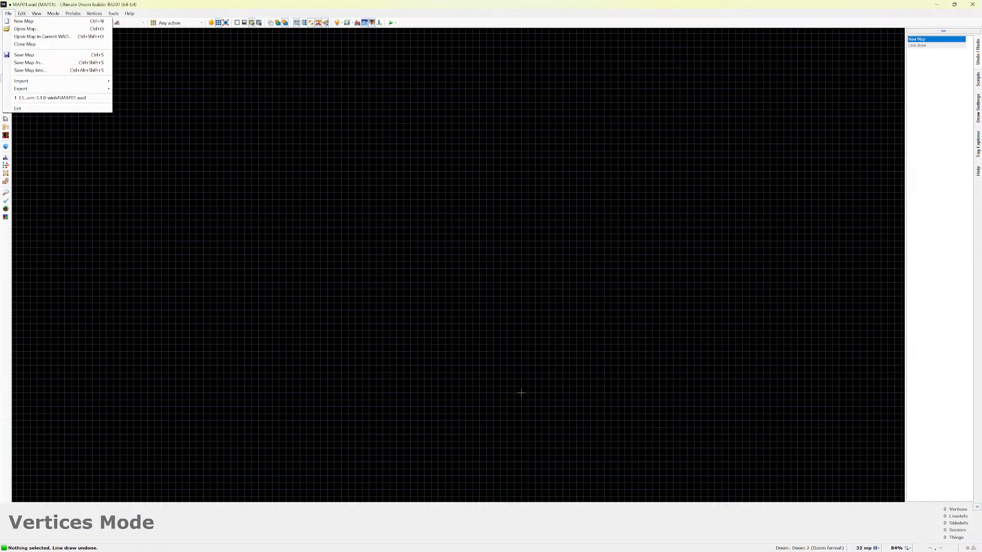
{"action": "key", "text": "Right"}
{"action": "key", "text": "Down"}
{"action": "key", "text": "Down"}
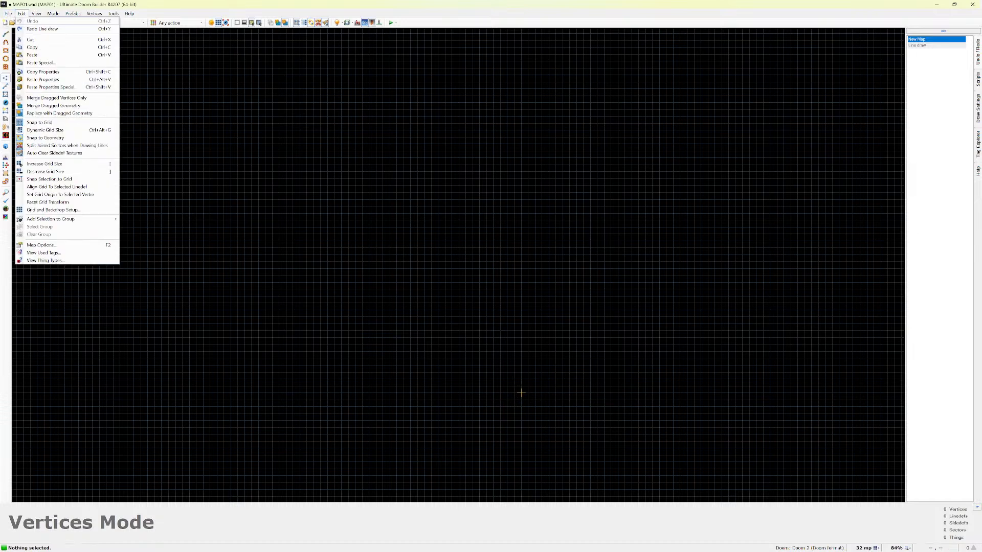
{"action": "key", "text": "Return"}
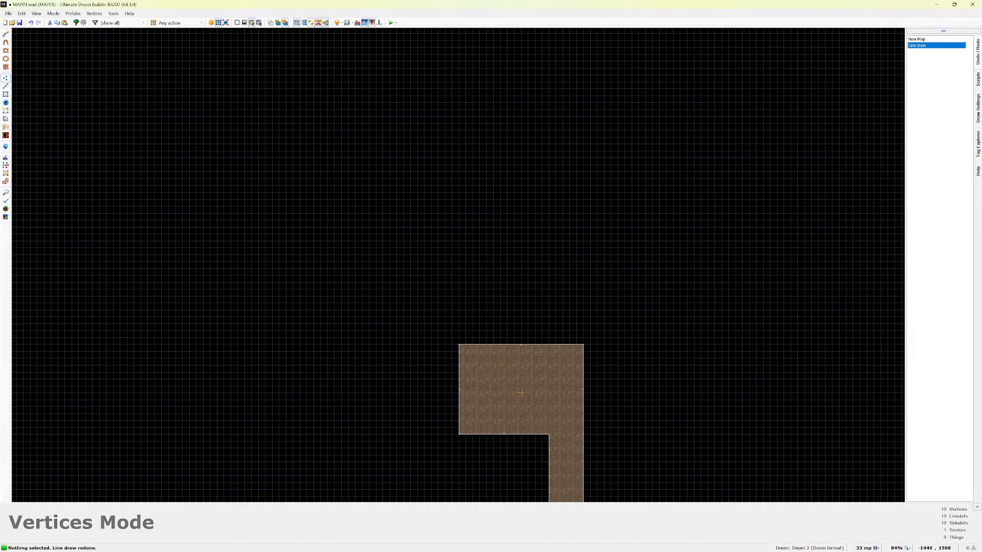
{"action": "key", "text": "alt+m"}
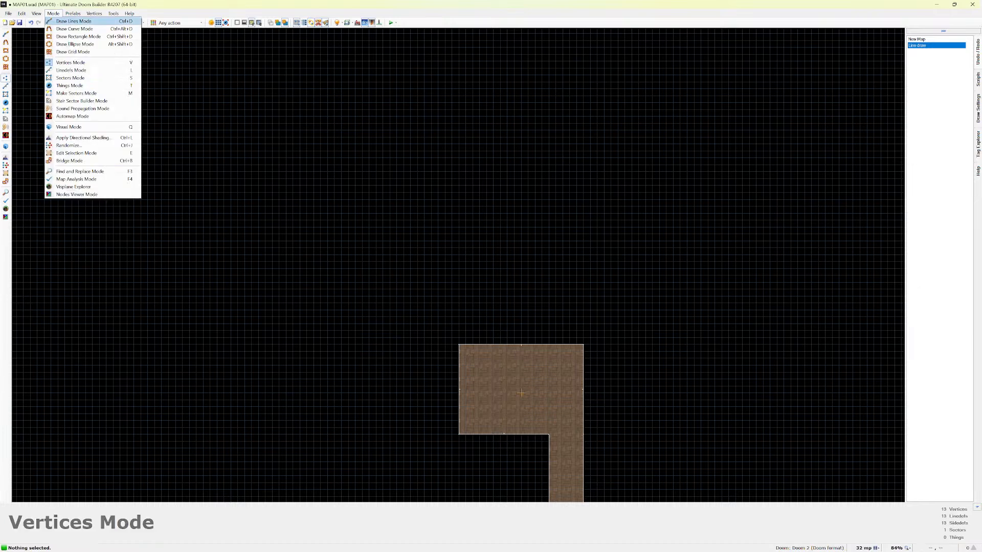
{"action": "key", "text": "Return"}
{"action": "key", "text": "alt+m"}
{"action": "key", "text": "Down"}
{"action": "key", "text": "Down"}
{"action": "key", "text": "Down"}
{"action": "key", "text": "Down"}
{"action": "key", "text": "Down"}
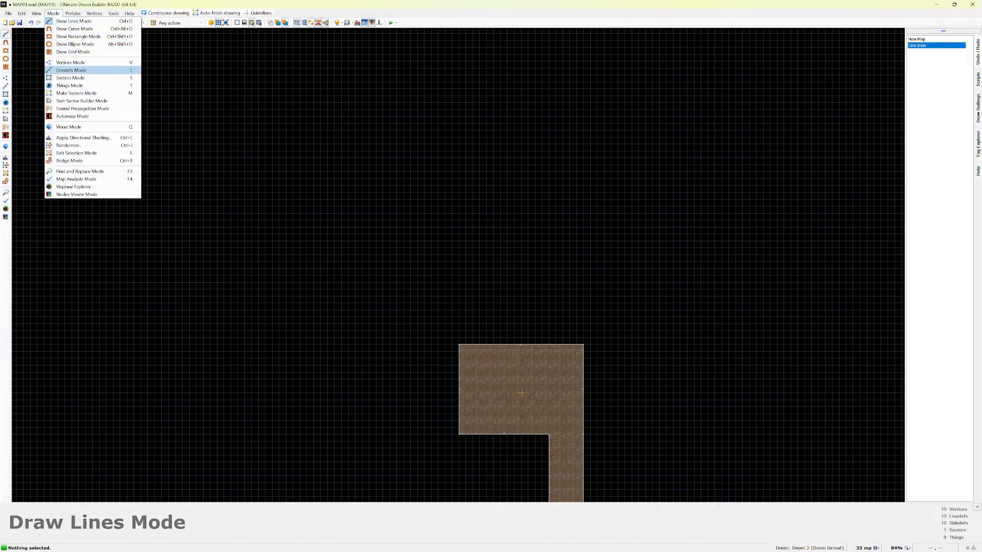
{"action": "key", "text": "Return"}
{"action": "key", "text": "d"}
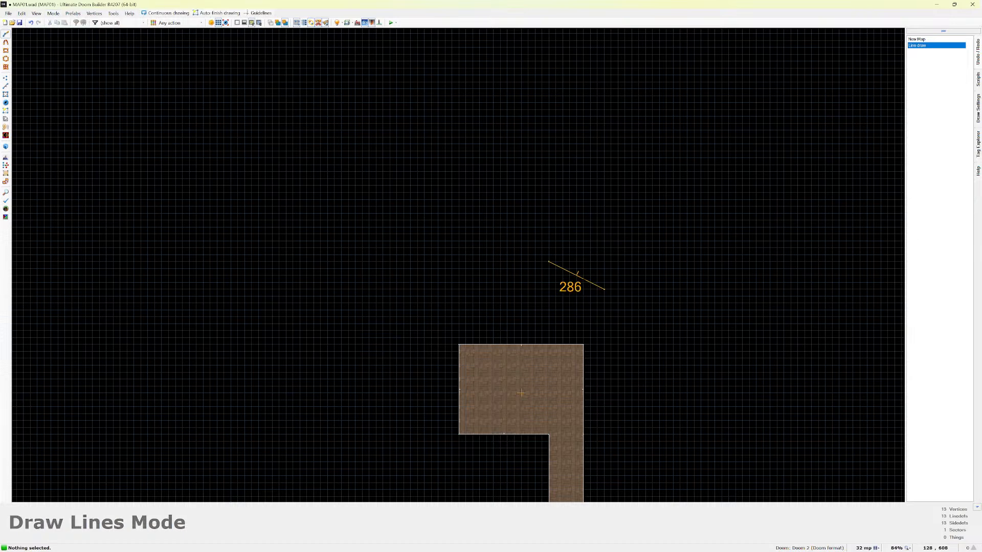
{"action": "left_click", "coordinate": [639, 345]}
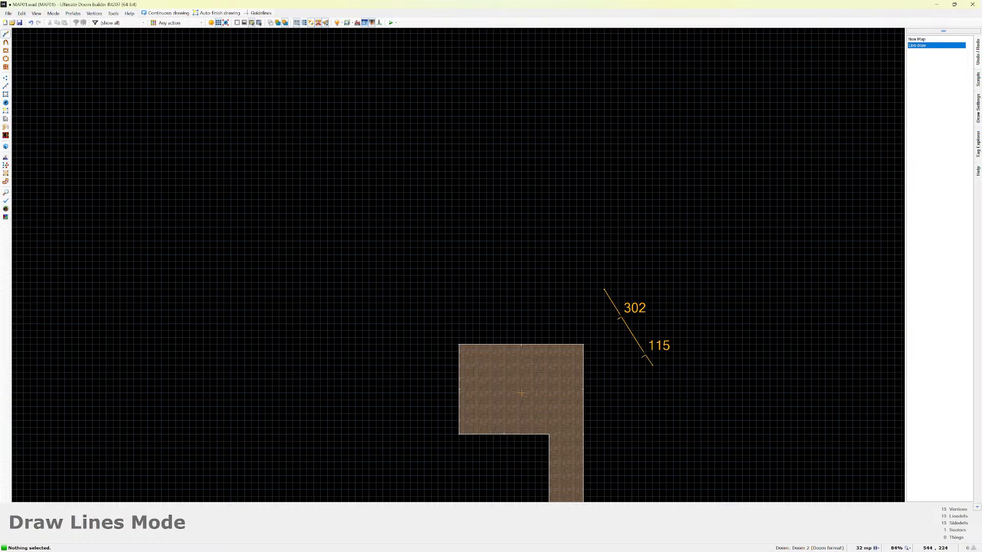
{"action": "key", "text": "Down"}
{"action": "key", "text": "Down"}
{"action": "key", "text": "Down"}
{"action": "key", "text": "Down"}
{"action": "key", "text": "Down"}
{"action": "key", "text": "Down"}
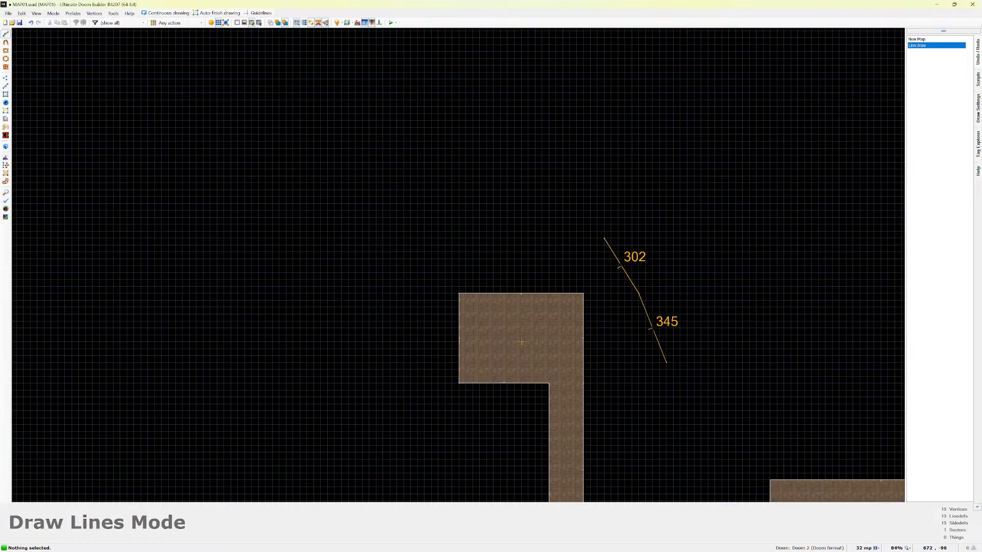
{"action": "key", "text": "Right"}
{"action": "key", "text": "Right"}
{"action": "key", "text": "Right"}
{"action": "key", "text": "Right"}
{"action": "key", "text": "Right"}
{"action": "key", "text": "Right"}
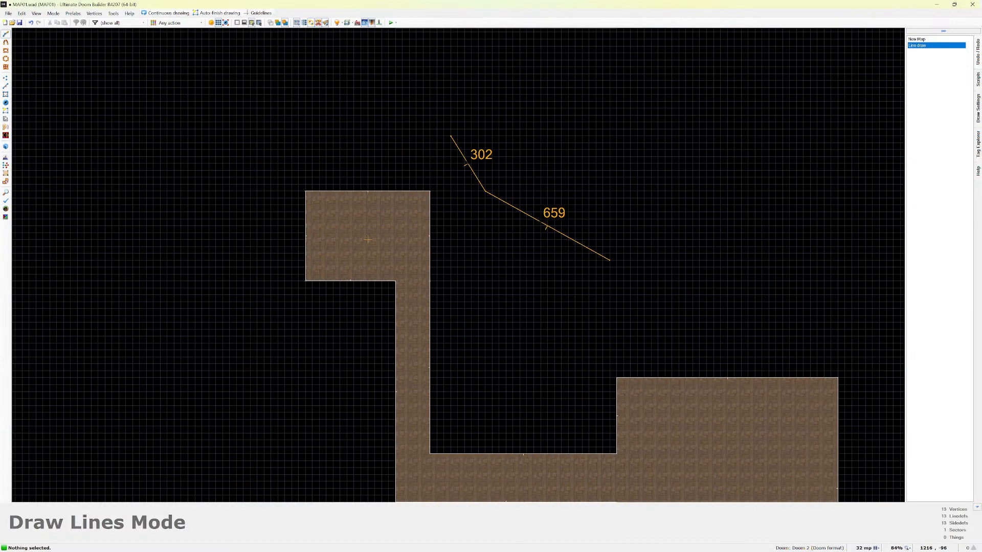
{"action": "key", "text": "Down"}
{"action": "key", "text": "Down"}
{"action": "key", "text": "Right"}
{"action": "key", "text": "Down"}
{"action": "key", "text": "Right"}
{"action": "key", "text": "Right"}
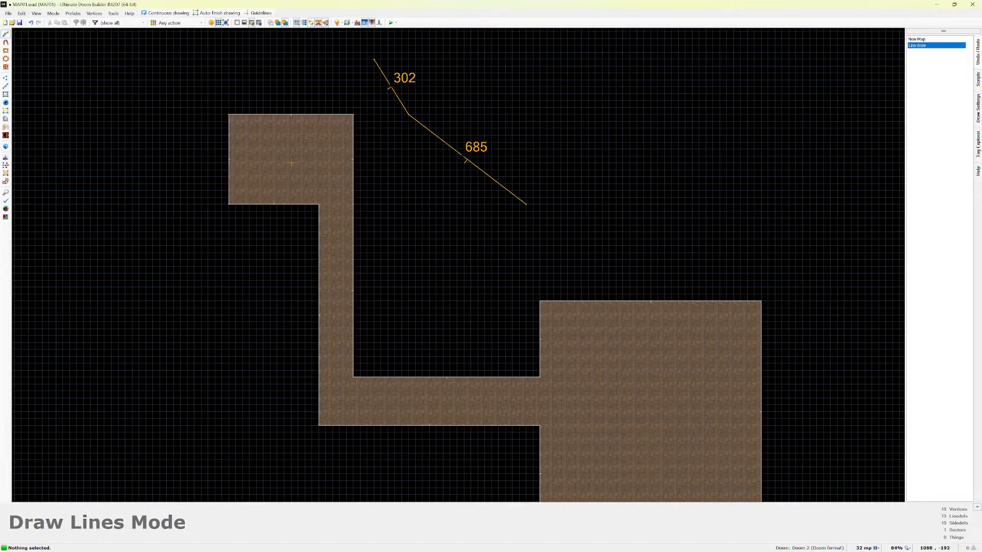
{"action": "key", "text": "Escape"}
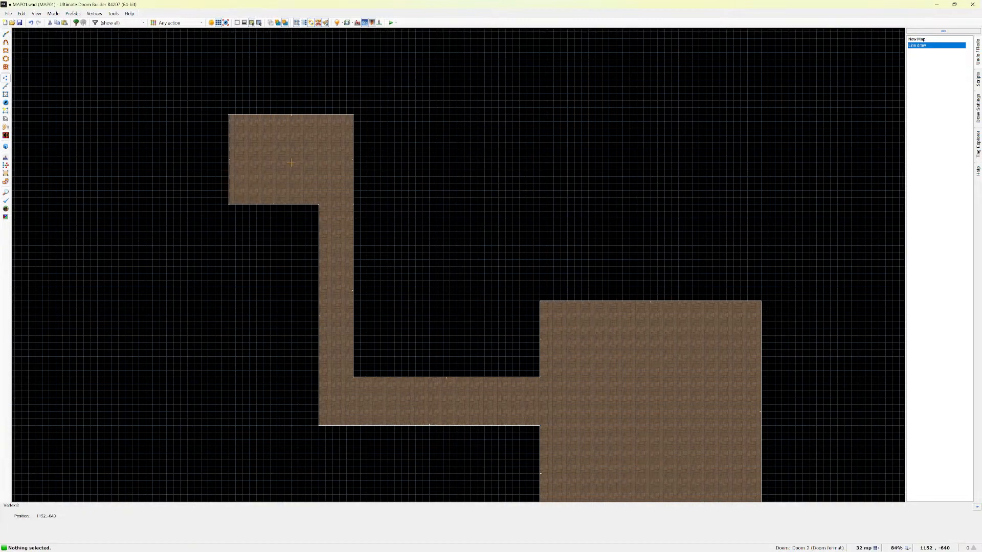
{"action": "key", "text": "space"}
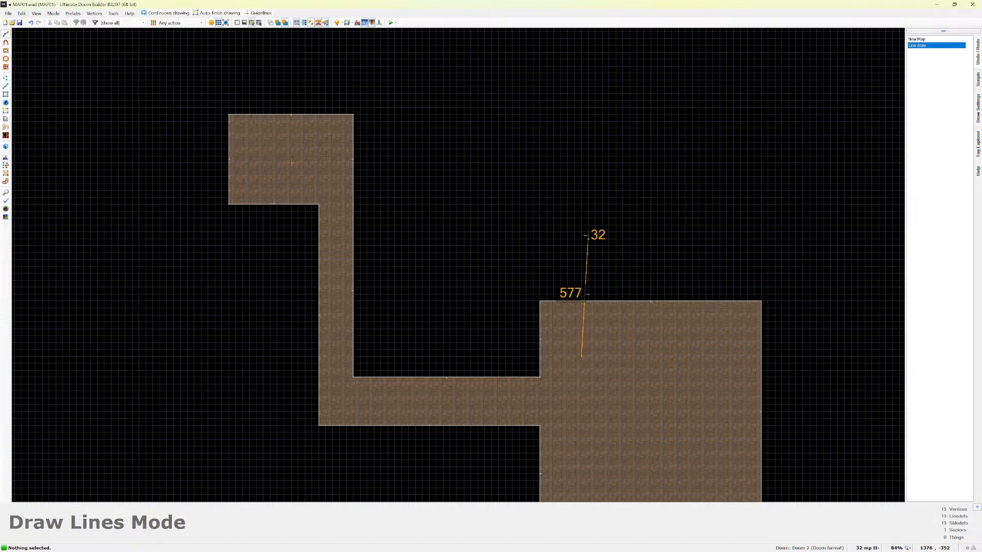
{"action": "key", "text": "Escape"}
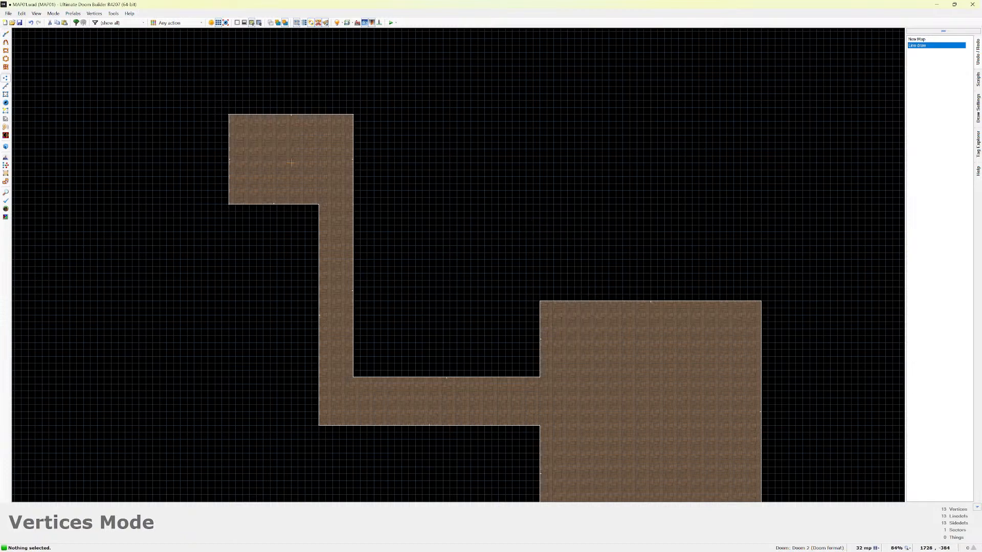
Switch to Paint to check the hand-drawn level sketch against the layout, and return to Ultimate Doom Builder.
{"action": "scroll", "coordinate": [804, 241], "scroll_direction": "down", "scroll_amount": 3}
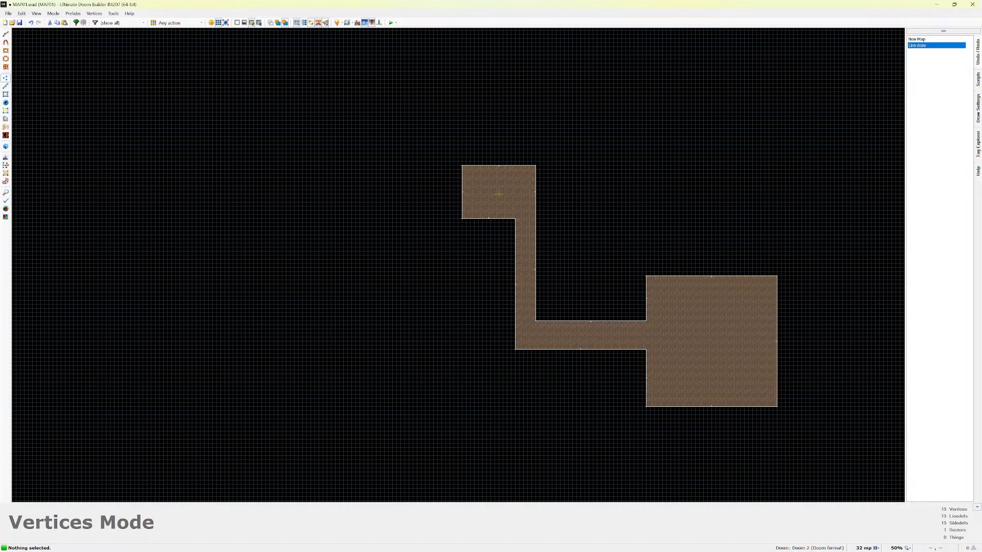
{"action": "key", "text": "alt+Tab"}
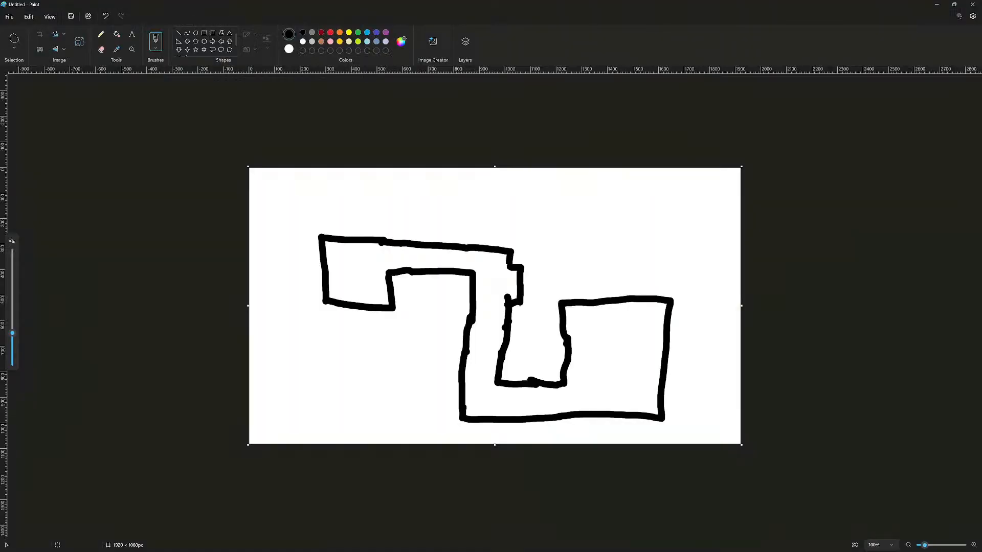
{"action": "key", "text": "alt+Tab"}
{"action": "key", "text": "alt+Tab"}
{"action": "key", "text": "alt+Tab"}
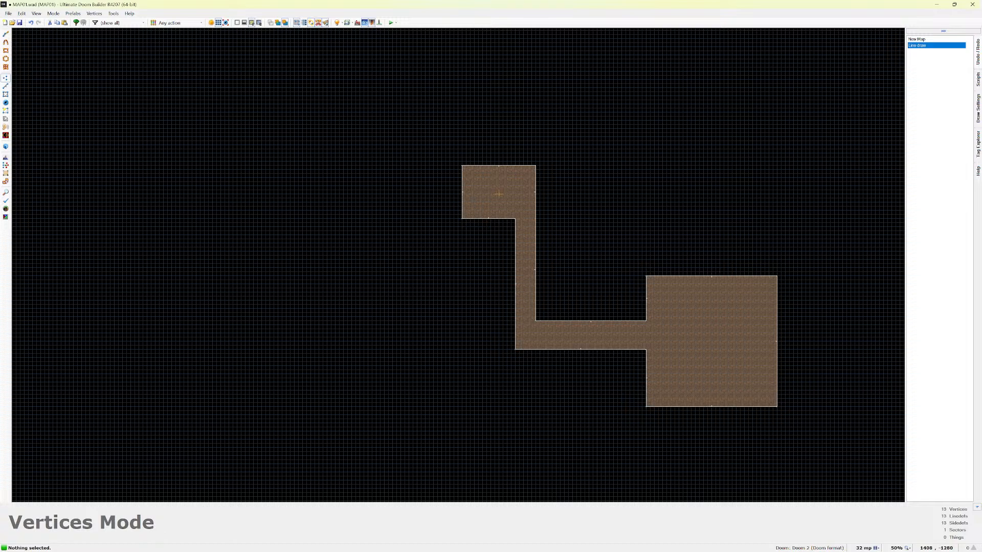
Delete the two lower corner vertices of the large end room in Vertices Mode.
{"action": "left_click", "coordinate": [53, 14]}
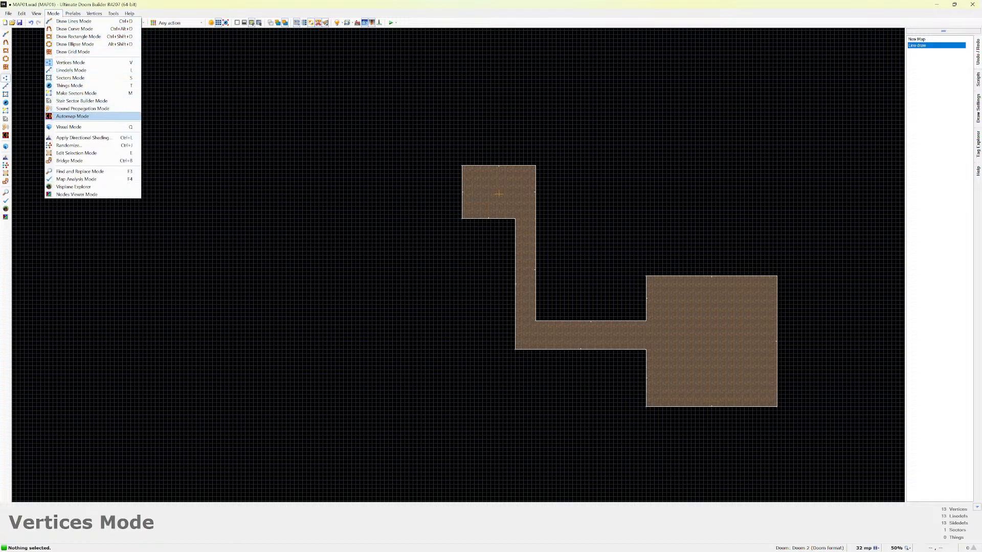
{"action": "left_click", "coordinate": [71, 62]}
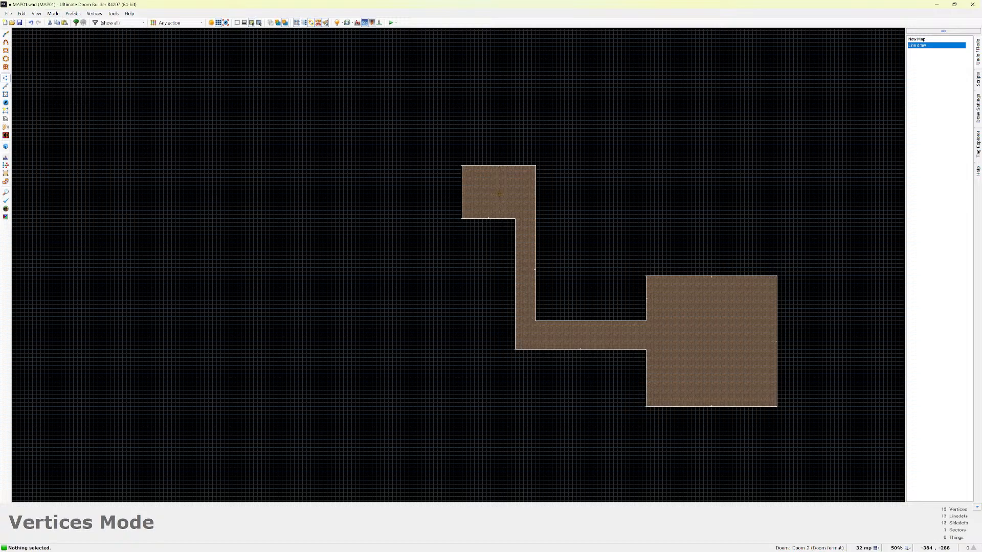
{"action": "left_click_drag", "start_coordinate": [637, 364], "coordinate": [812, 442]}
{"action": "key", "text": "Delete"}
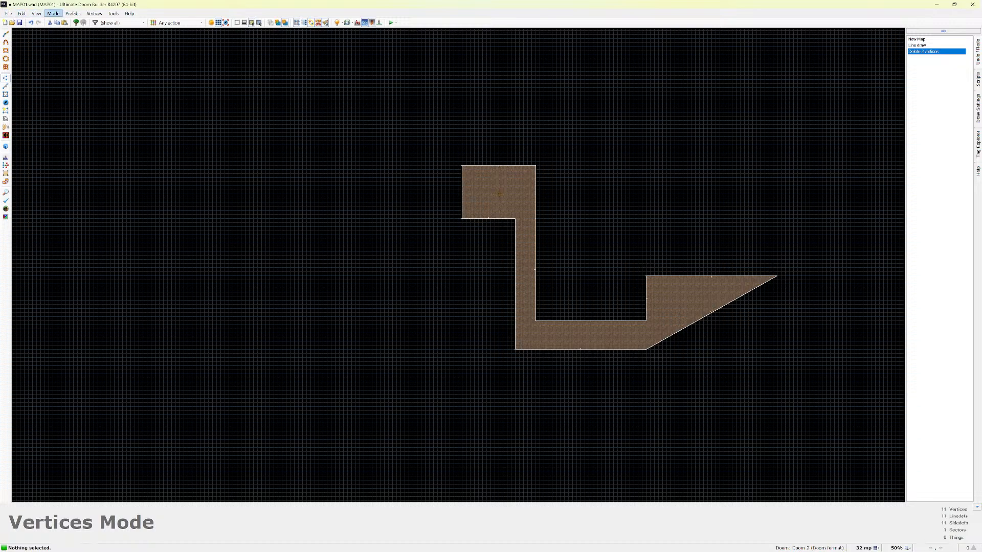
Draw lines from the corridor's lower end vertex 1024 units right and 576 units up to the large room's outer corner.
{"action": "scroll", "coordinate": [589, 314], "scroll_direction": "up", "scroll_amount": 6}
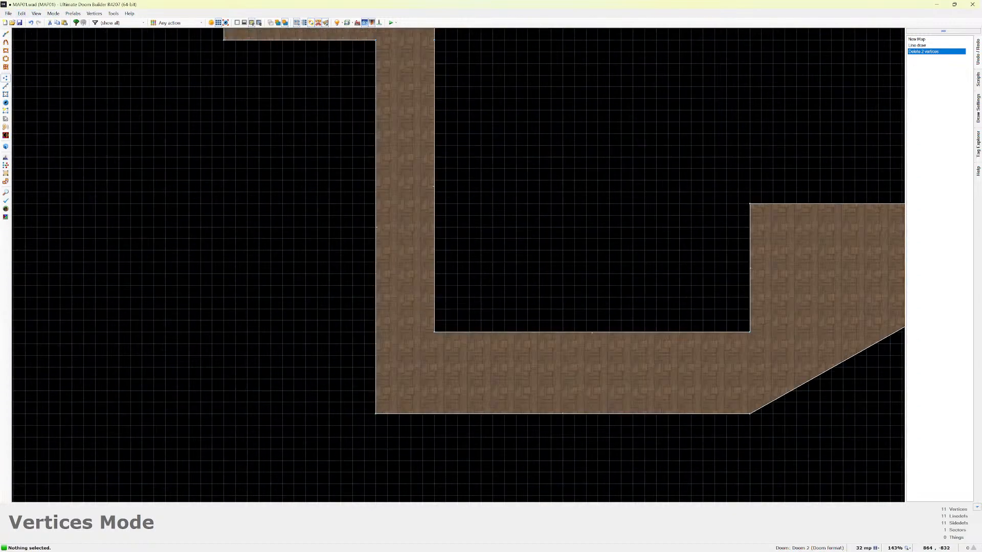
{"action": "key", "text": "Right"}
{"action": "key", "text": "Right"}
{"action": "key", "text": "Right"}
{"action": "key", "text": "Right"}
{"action": "key", "text": "Right"}
{"action": "key", "text": "Right"}
{"action": "key", "text": "Right"}
{"action": "key", "text": "Right"}
{"action": "key", "text": "Right"}
{"action": "key", "text": "Right"}
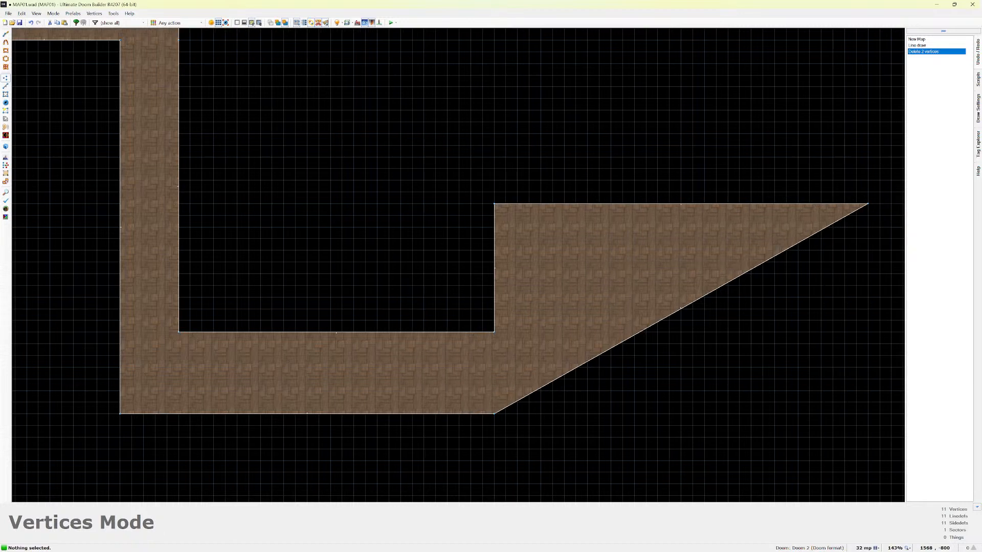
{"action": "key", "text": "Right"}
{"action": "key", "text": "Right"}
{"action": "key", "text": "Right"}
{"action": "key", "text": "Right"}
{"action": "key", "text": "Right"}
{"action": "scroll", "coordinate": [606, 257], "scroll_direction": "down", "scroll_amount": 2}
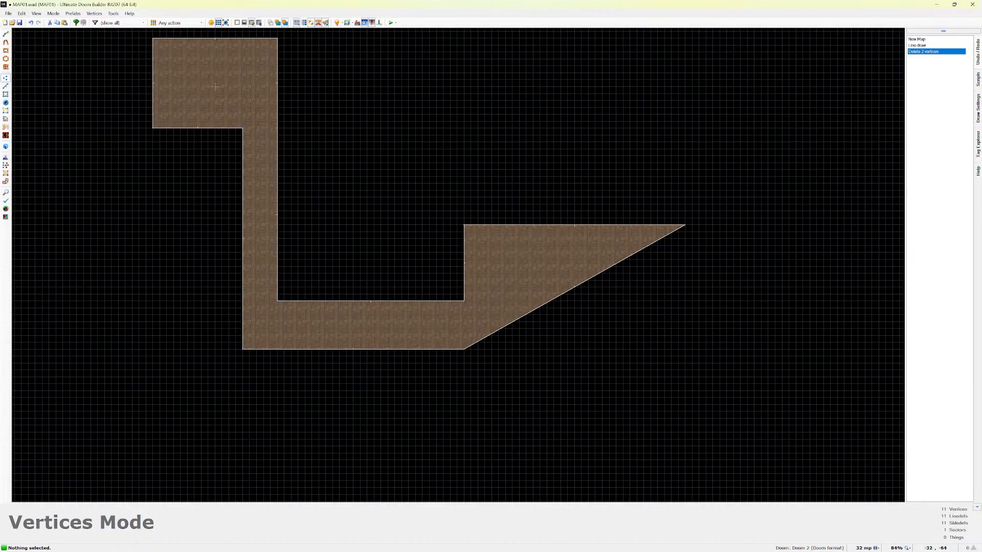
{"action": "left_click", "coordinate": [53, 14]}
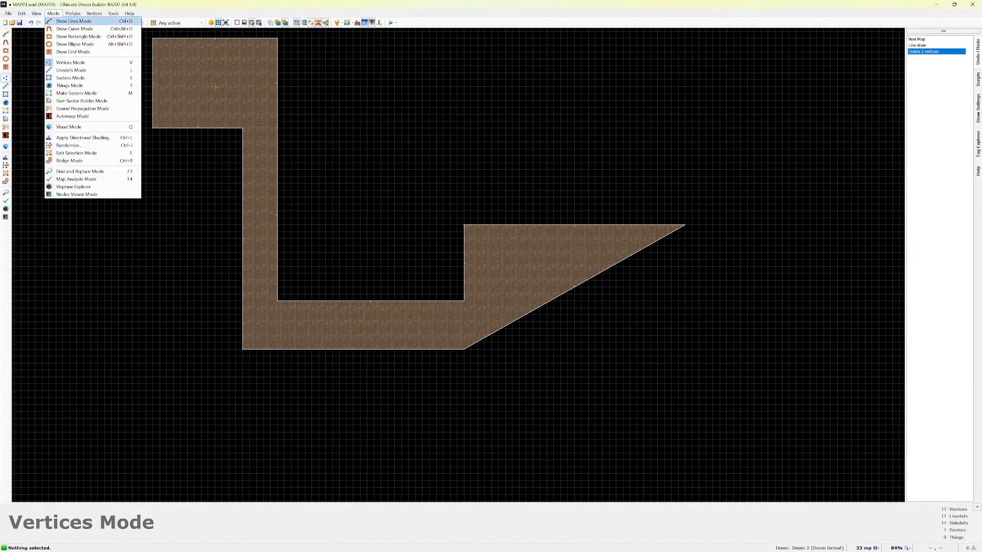
{"action": "left_click", "coordinate": [73, 21]}
{"action": "left_click", "coordinate": [464, 350]}
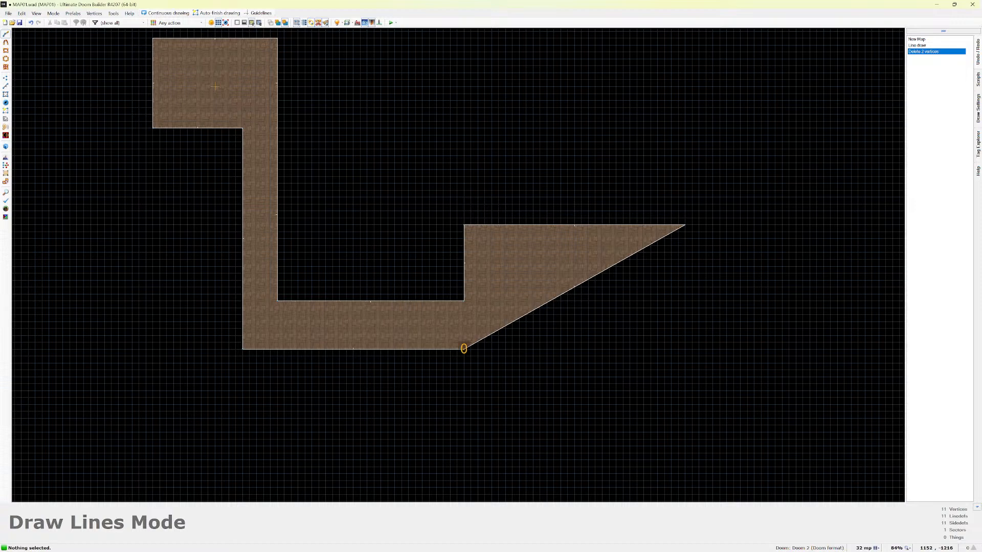
{"action": "left_click", "coordinate": [685, 349]}
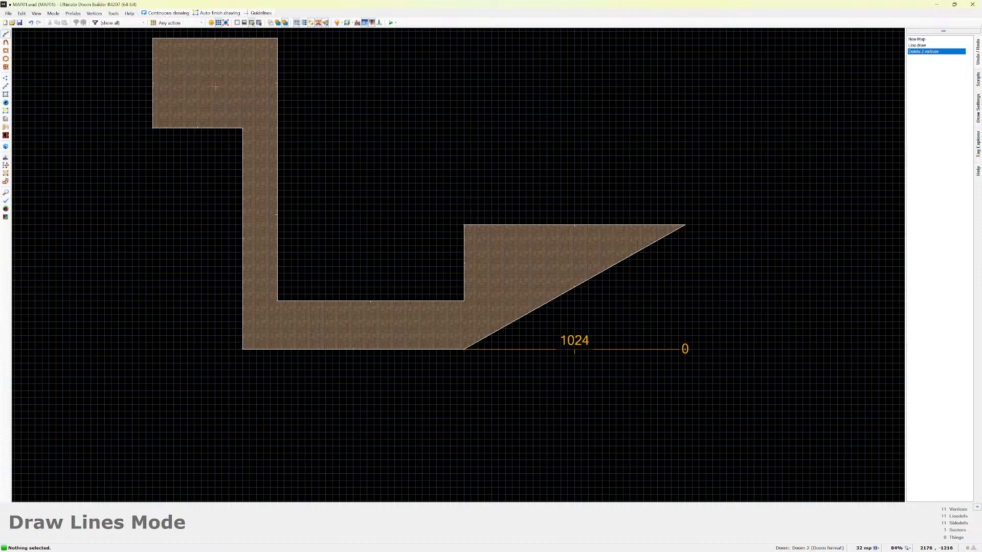
{"action": "left_click", "coordinate": [685, 225]}
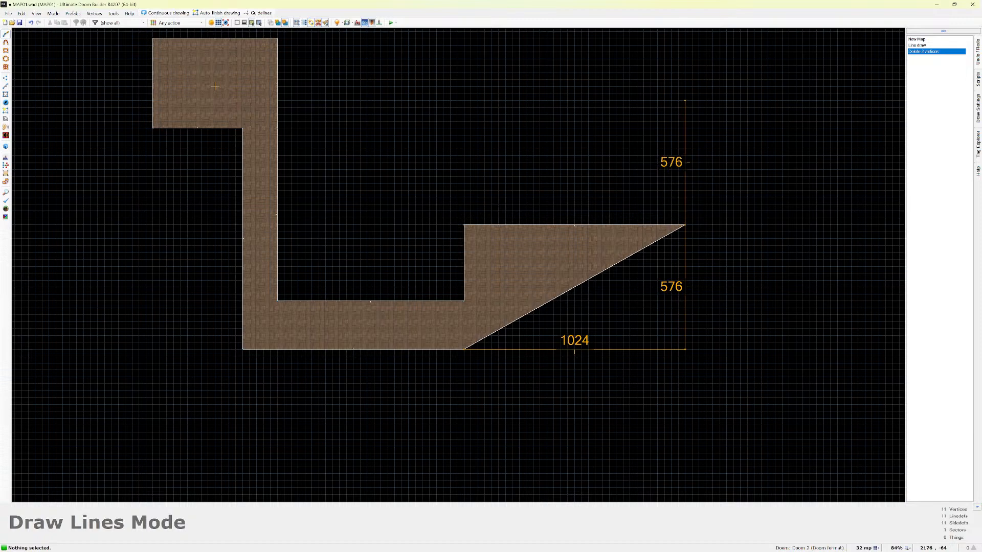
Continue the room outline 384 units up, 1024 left and 384 down, and close it at its starting vertex.
{"action": "left_click", "coordinate": [685, 141]}
{"action": "left_click", "coordinate": [464, 142]}
{"action": "left_click", "coordinate": [464, 225]}
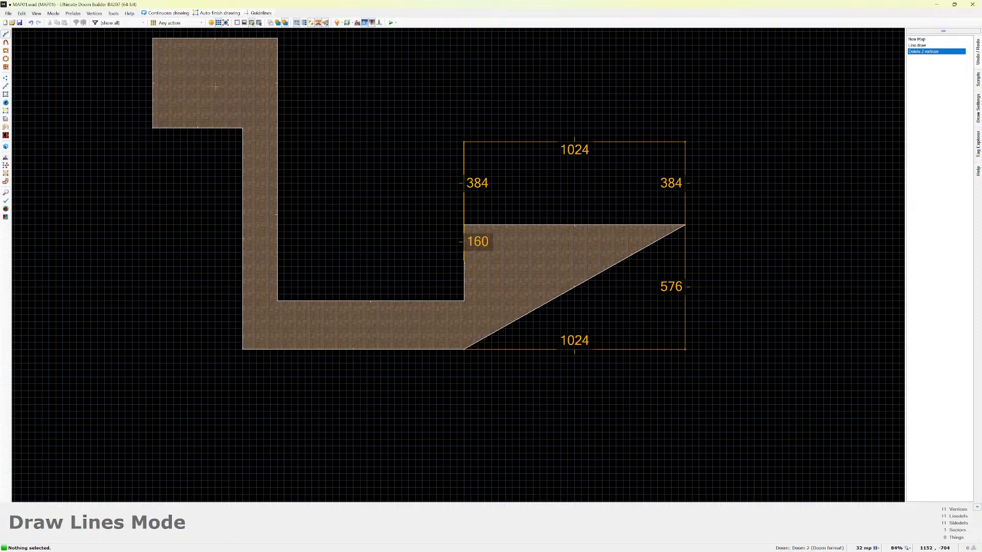
{"action": "left_click", "coordinate": [464, 349]}
Examine the redrawn large room, its inner dividing lines and its connection to the corridor and small room.
{"action": "scroll", "coordinate": [215, 87], "scroll_direction": "down", "scroll_amount": 5}
{"action": "scroll", "coordinate": [290, 100], "scroll_direction": "up", "scroll_amount": 3}
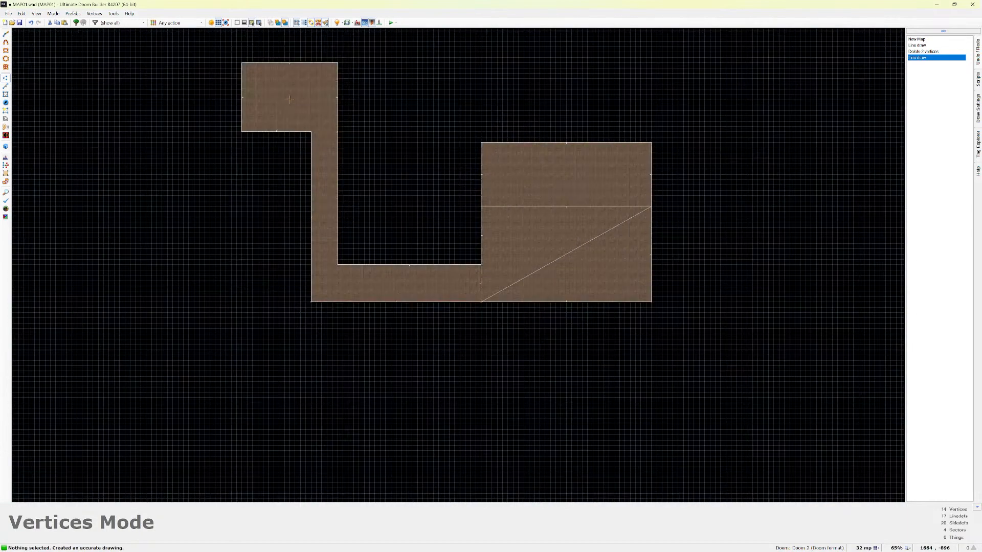
{"action": "scroll", "coordinate": [566, 247], "scroll_direction": "up", "scroll_amount": 4}
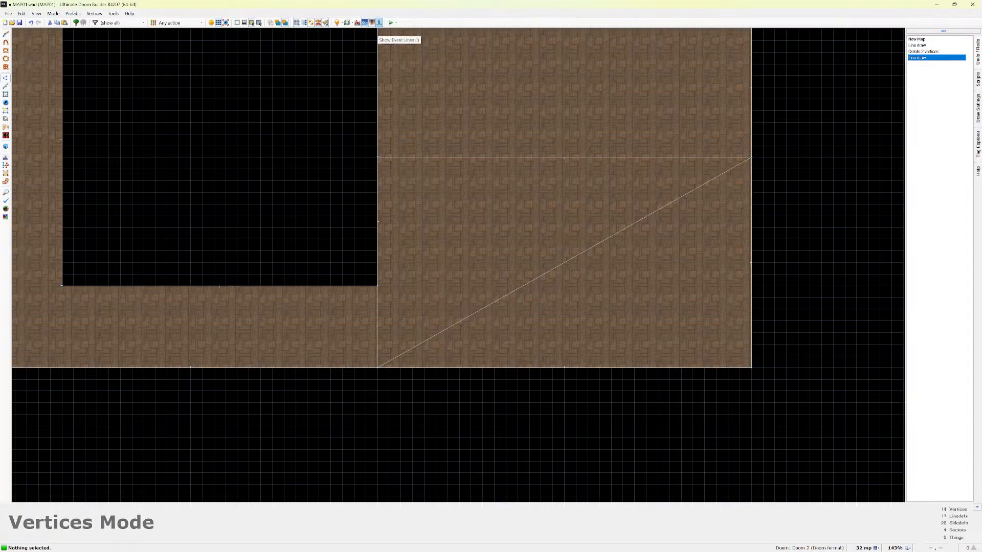
{"action": "scroll", "coordinate": [331, 105], "scroll_direction": "down", "scroll_amount": 6}
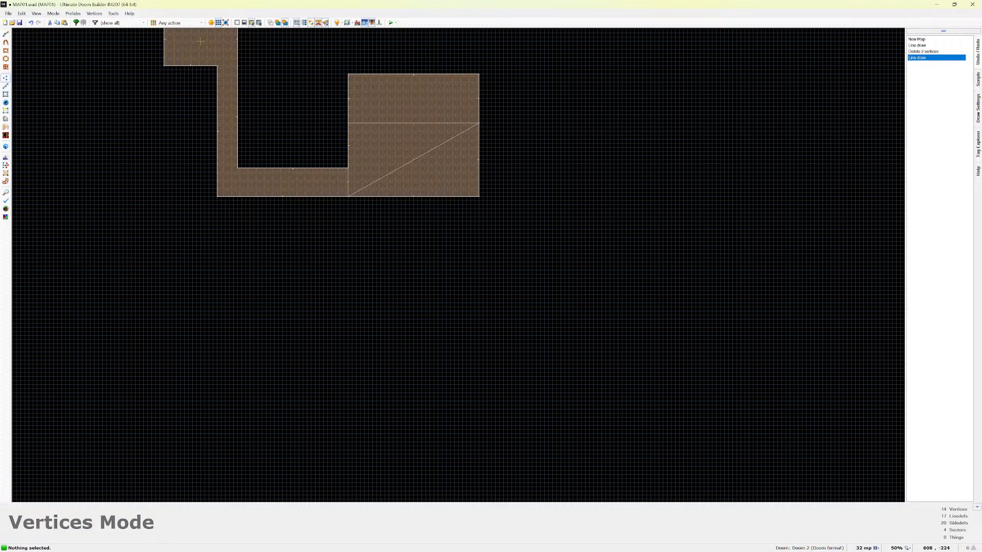
{"action": "scroll", "coordinate": [289, 74], "scroll_direction": "up", "scroll_amount": 5}
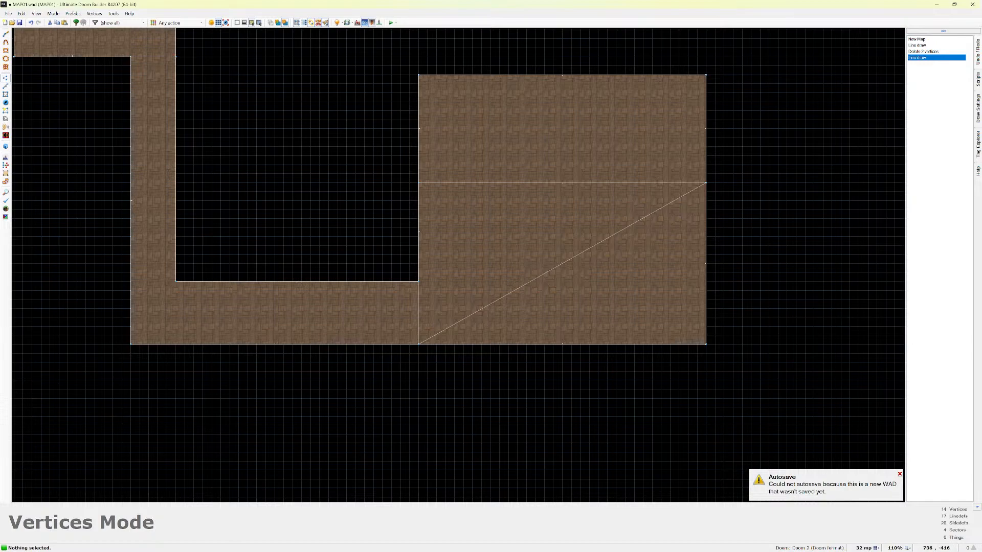
{"action": "key", "text": "Up"}
{"action": "key", "text": "Up"}
{"action": "key", "text": "Up"}
{"action": "key", "text": "Left"}
{"action": "key", "text": "Left"}
{"action": "key", "text": "Left"}
{"action": "key", "text": "Right"}
{"action": "key", "text": "Up"}
{"action": "key", "text": "Up"}
{"action": "key", "text": "Right"}
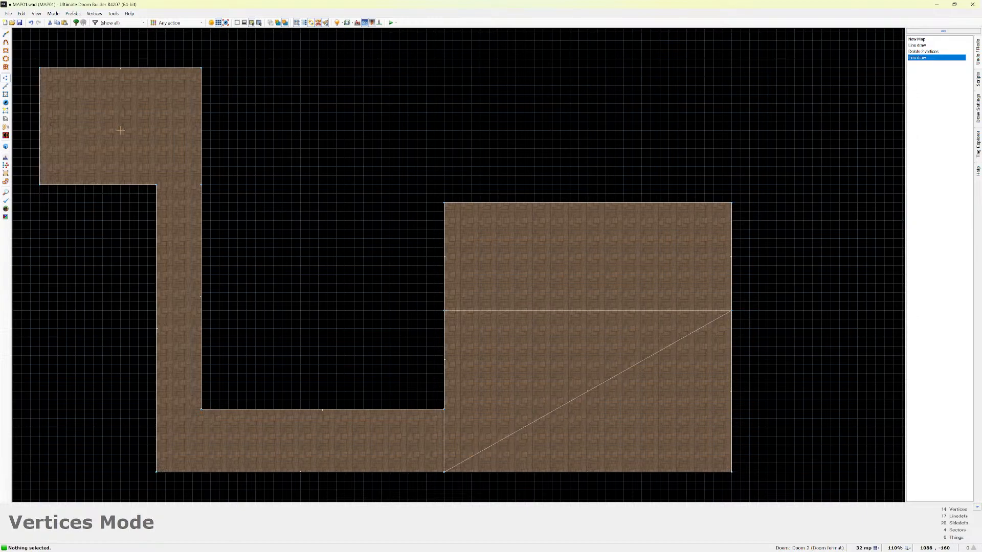
{"action": "key", "text": "Right"}
{"action": "key", "text": "Up"}
{"action": "key", "text": "Left"}
{"action": "key", "text": "Left"}
{"action": "key", "text": "Left"}
{"action": "key", "text": "Left"}
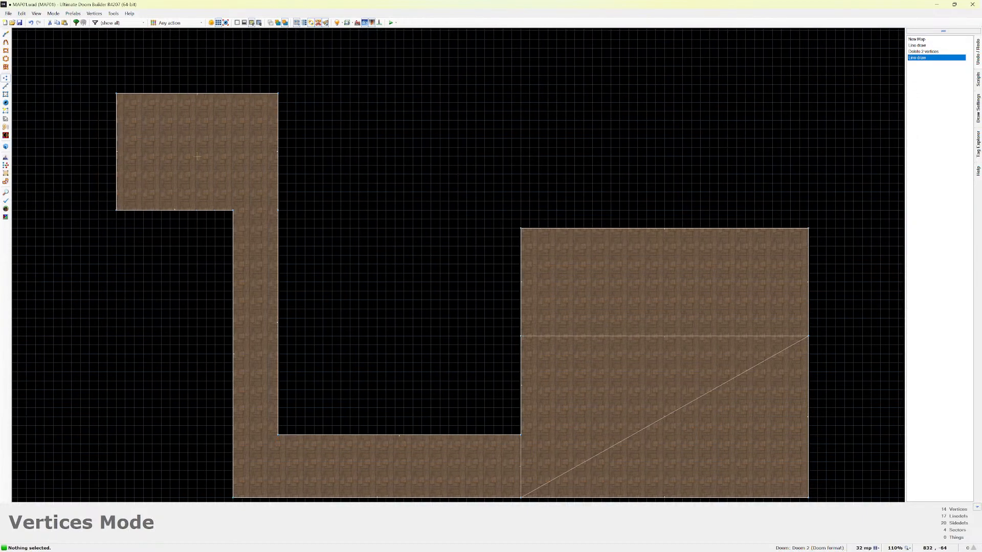
{"action": "key", "text": "Down"}
{"action": "key", "text": "Up"}
{"action": "key", "text": "Left"}
{"action": "key", "text": "Left"}
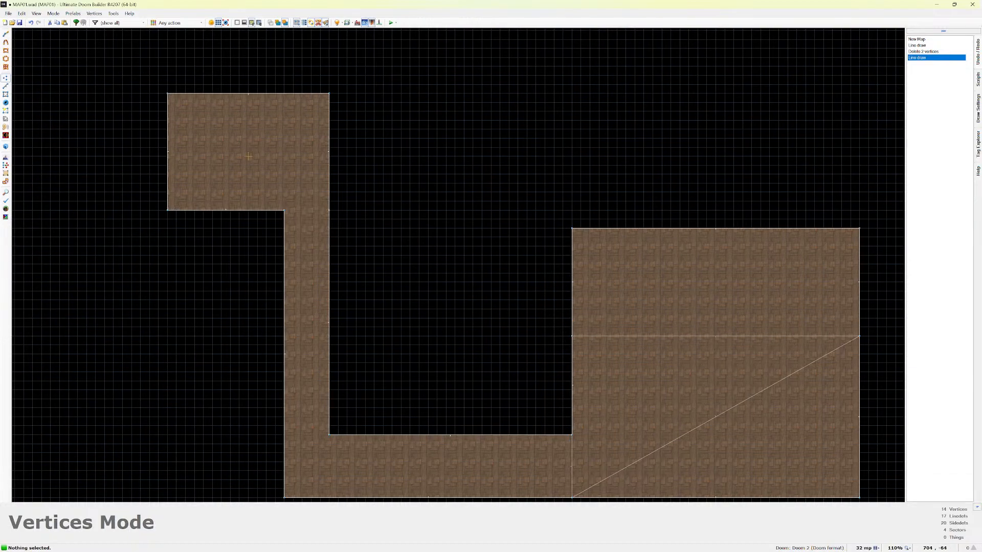
{"action": "scroll", "coordinate": [358, 145], "scroll_direction": "up", "scroll_amount": 2}
{"action": "scroll", "coordinate": [358, 146], "scroll_direction": "down", "scroll_amount": 1}
{"action": "scroll", "coordinate": [248, 148], "scroll_direction": "down", "scroll_amount": 1}
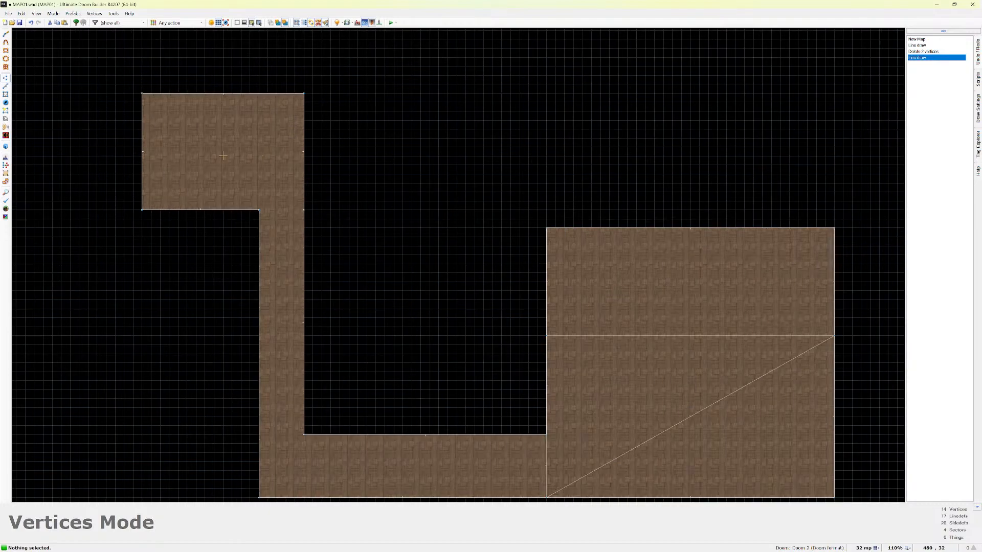
{"action": "key", "text": "Right"}
{"action": "key", "text": "Right"}
{"action": "key", "text": "Left"}
{"action": "key", "text": "Left"}
{"action": "key", "text": "Left"}
{"action": "key", "text": "Left"}
{"action": "key", "text": "Left"}
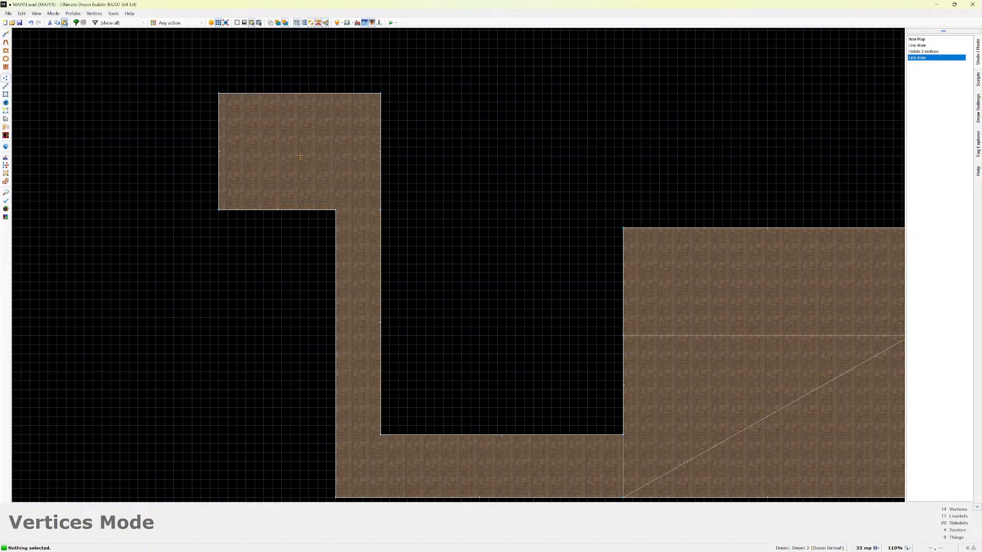
{"action": "left_click", "coordinate": [8, 13]}
{"action": "left_click", "coordinate": [8, 13]}
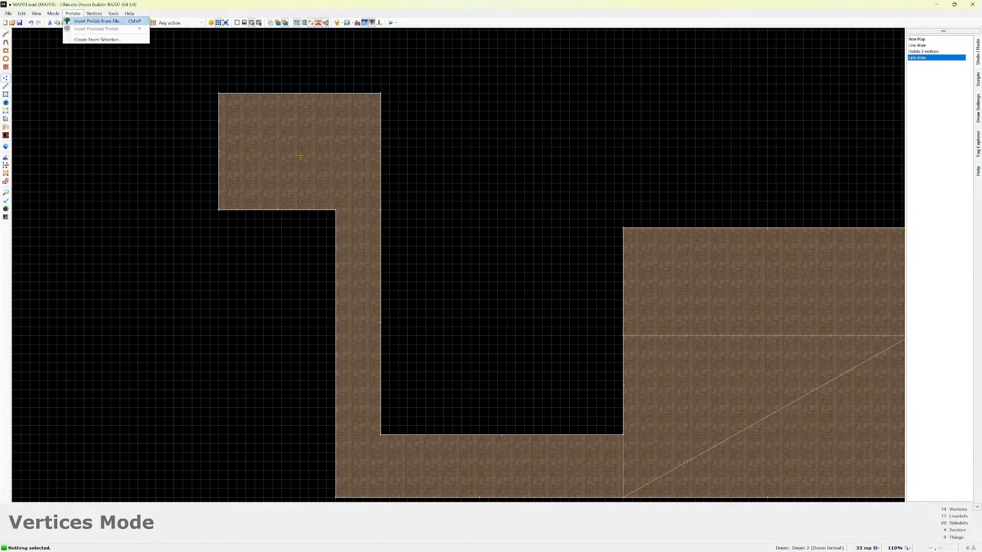
{"action": "left_click", "coordinate": [53, 13]}
{"action": "left_click", "coordinate": [76, 21]}
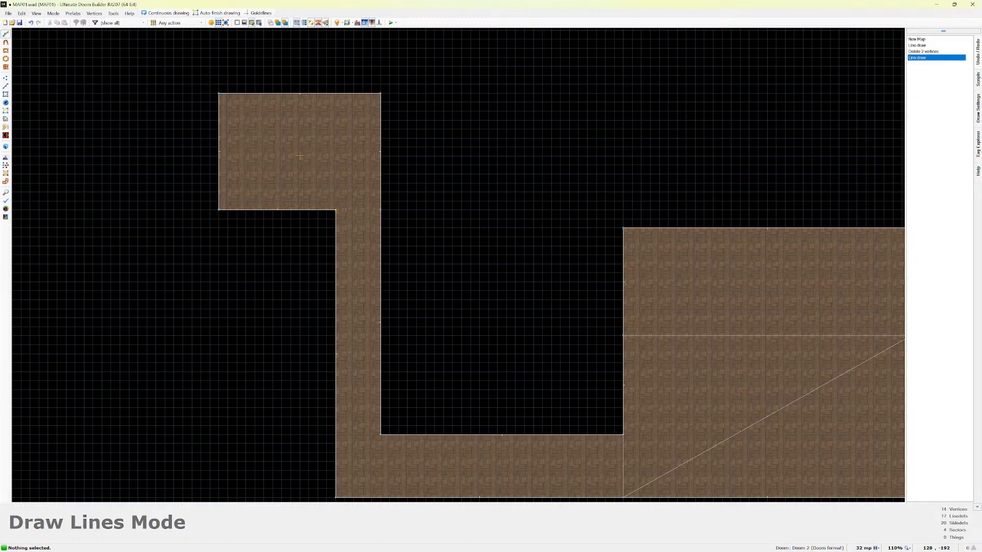
{"action": "left_click", "coordinate": [335, 210]}
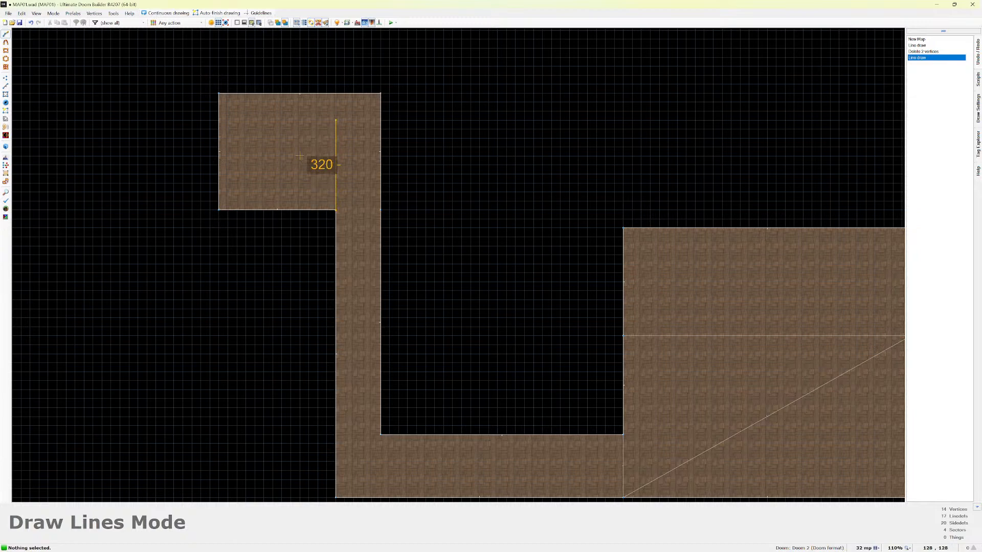
{"action": "key", "text": "Escape"}
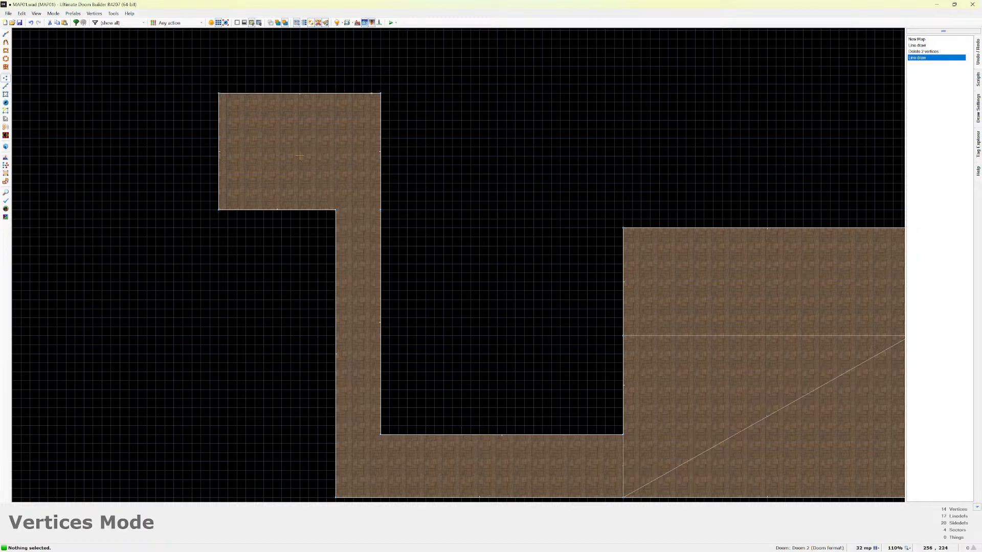
Try to delete the two vertices on the small room's outer wall above the corridor in Vertices Mode, and undo the deletion.
{"action": "left_click", "coordinate": [53, 13]}
{"action": "mouse_move", "coordinate": [94, 13]}
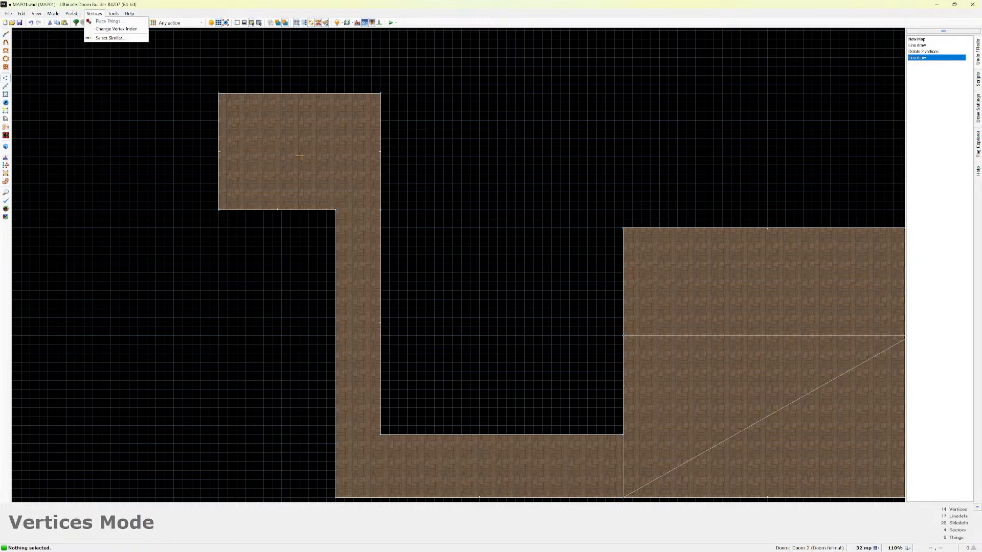
{"action": "mouse_move", "coordinate": [53, 13]}
{"action": "left_click", "coordinate": [72, 63]}
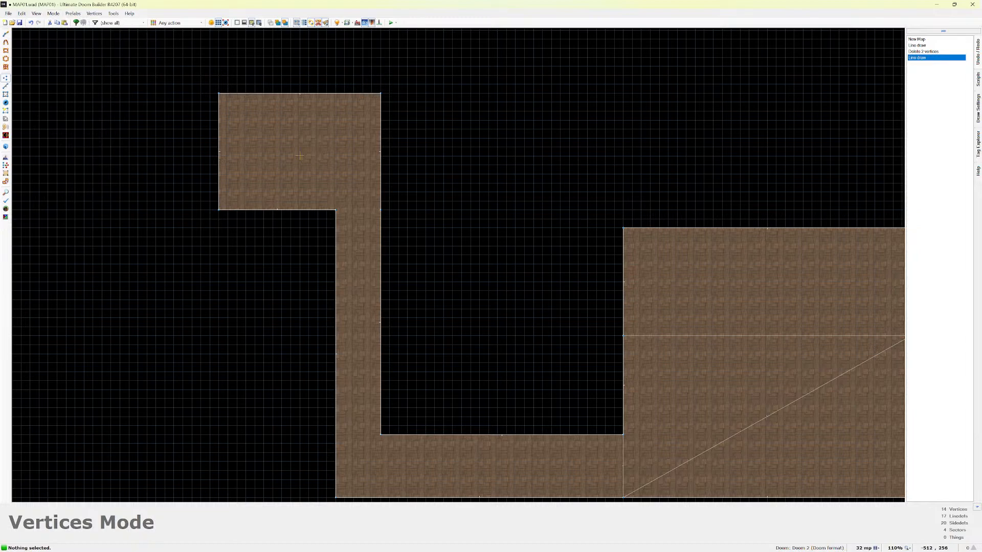
{"action": "left_click_drag", "start_coordinate": [360, 75], "coordinate": [408, 377]}
{"action": "key", "text": "Delete"}
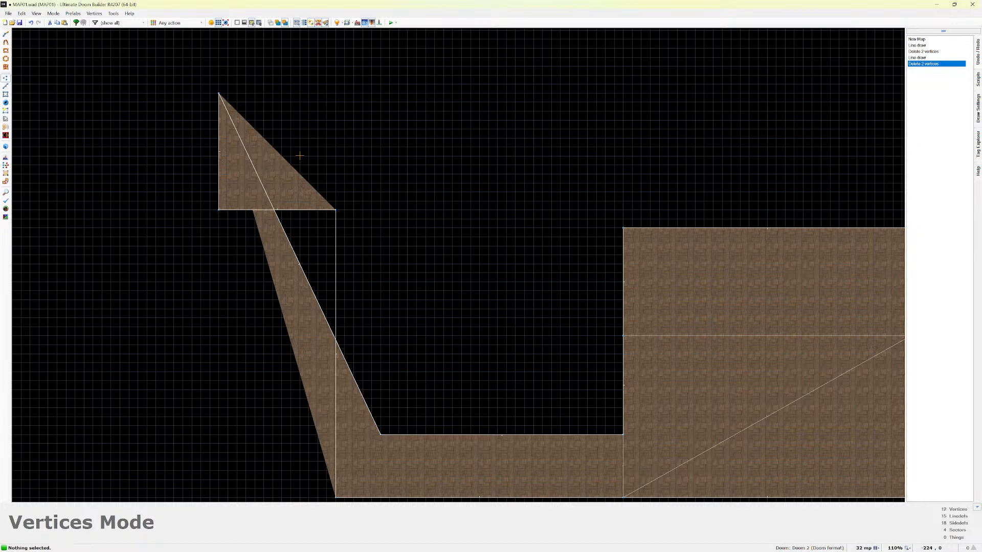
{"action": "key", "text": "ctrl+z"}
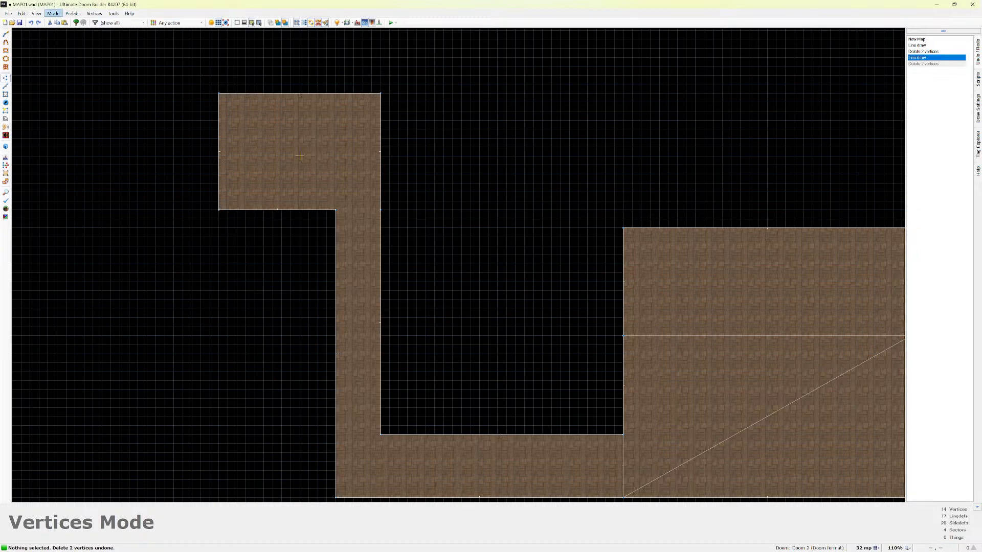
Draw a closed rectangle 160 units wide and 320 units high inside the small room, extending the corridor upward along the room's outer wall.
{"action": "left_click", "coordinate": [53, 13]}
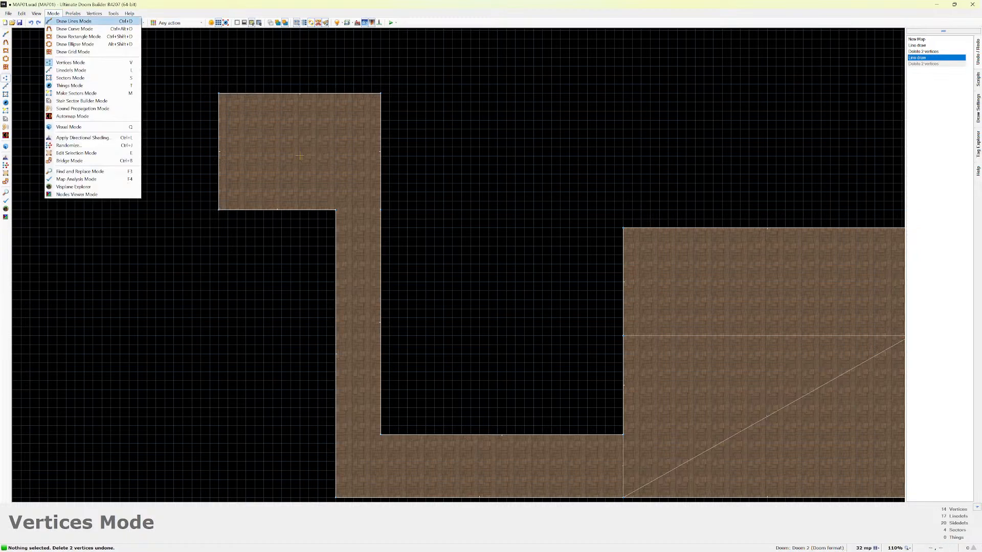
{"action": "left_click", "coordinate": [73, 21]}
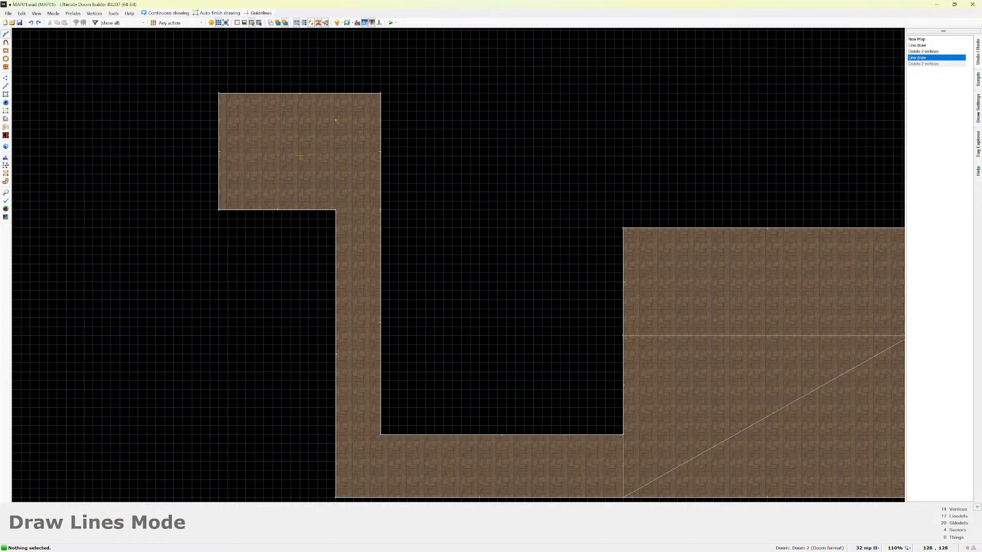
{"action": "left_click", "coordinate": [335, 120]}
{"action": "left_click", "coordinate": [335, 209]}
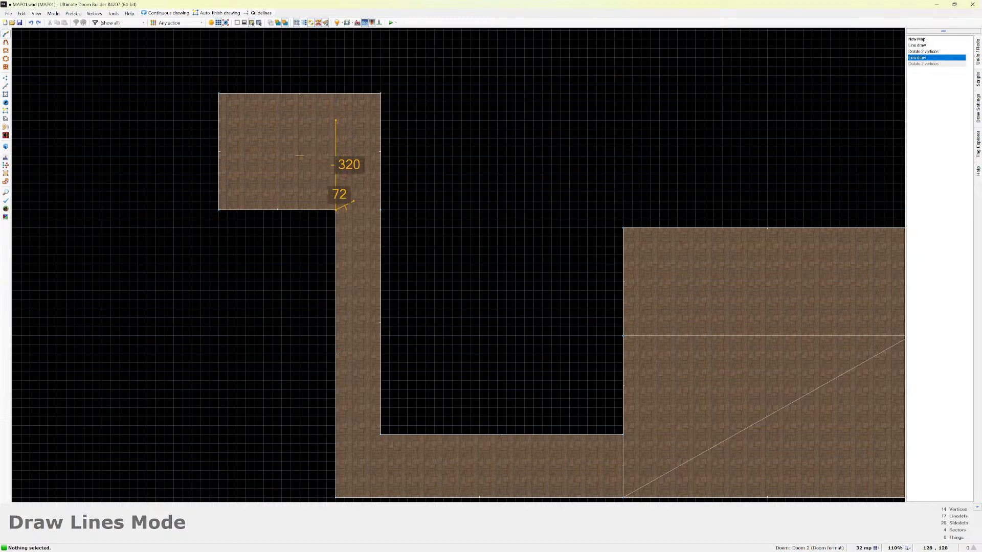
{"action": "left_click", "coordinate": [381, 209]}
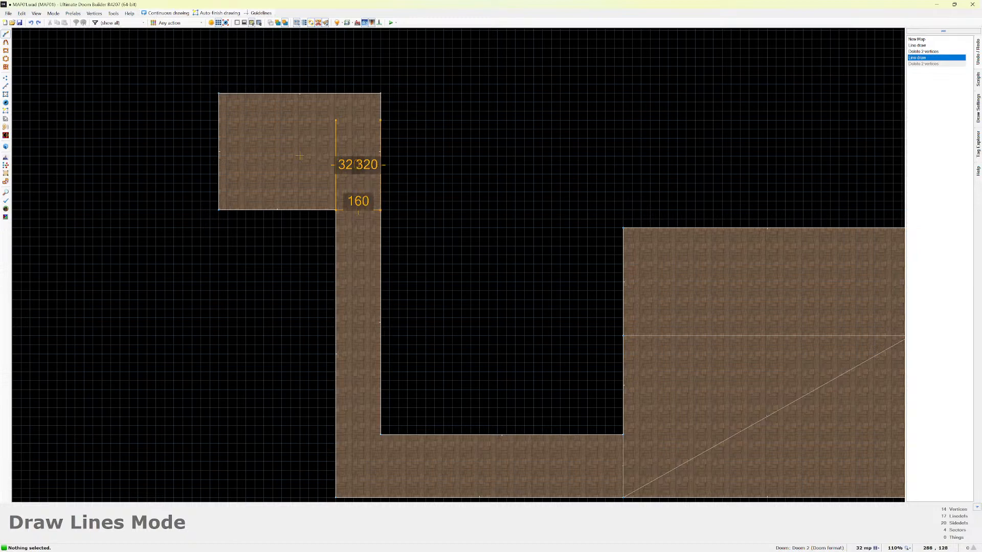
{"action": "left_click", "coordinate": [380, 119]}
{"action": "left_click", "coordinate": [336, 120]}
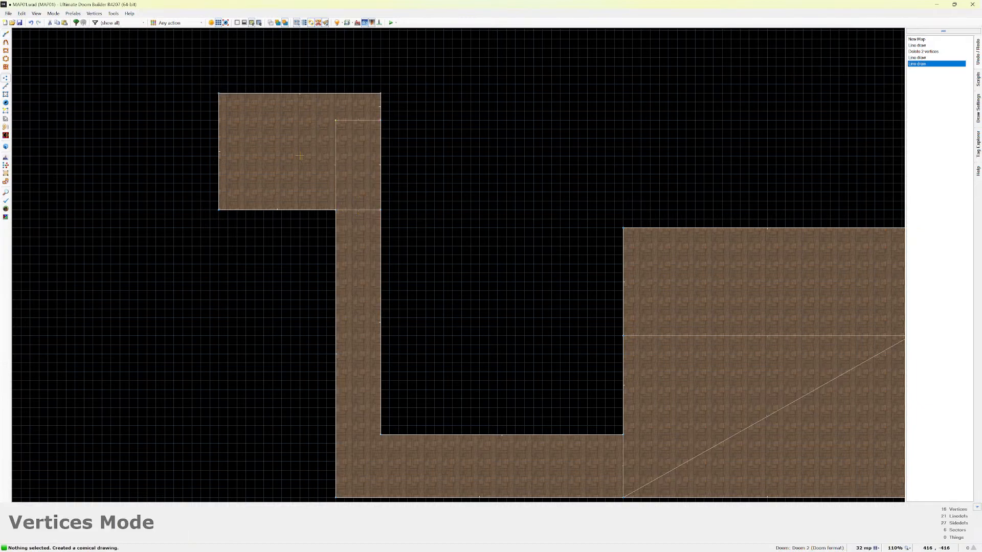
Delete the vertex where the corridor's inner wall meets the small room and the vertex at the corridor's inner bend.
{"action": "left_click_drag", "start_coordinate": [400, 398], "coordinate": [363, 151]}
{"action": "key", "text": "Delete"}
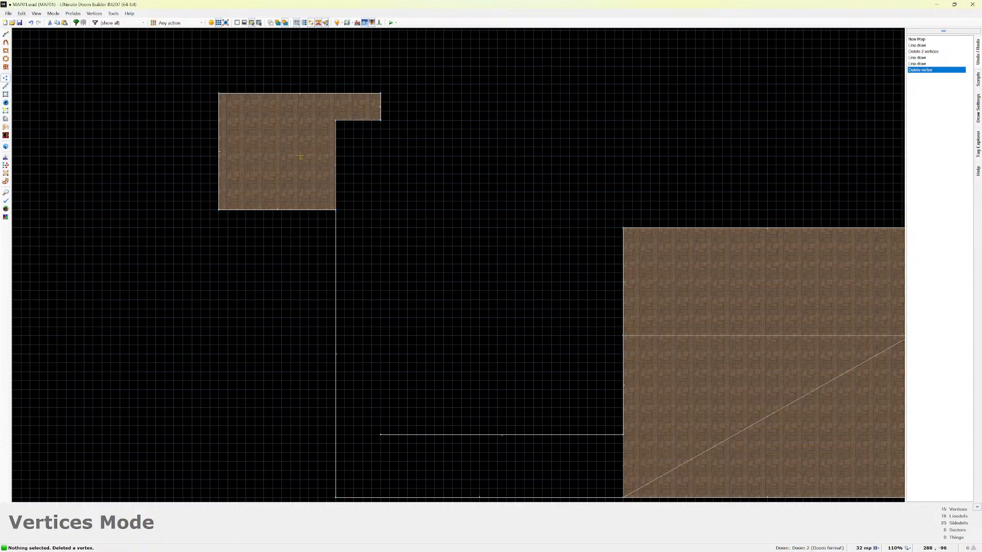
{"action": "scroll", "coordinate": [387, 182], "scroll_direction": "down", "scroll_amount": 2}
{"action": "left_click_drag", "start_coordinate": [371, 336], "coordinate": [563, 393]}
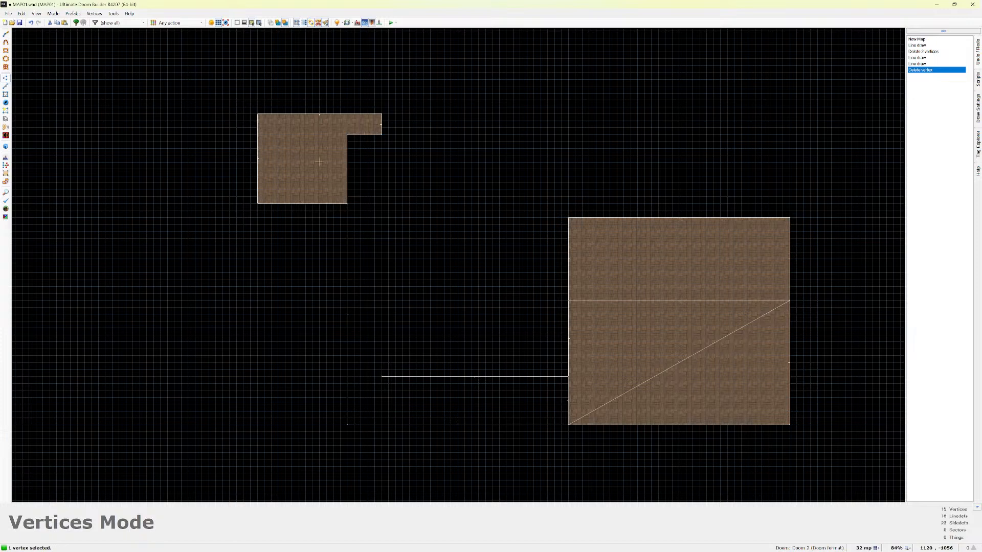
{"action": "key", "text": "Delete"}
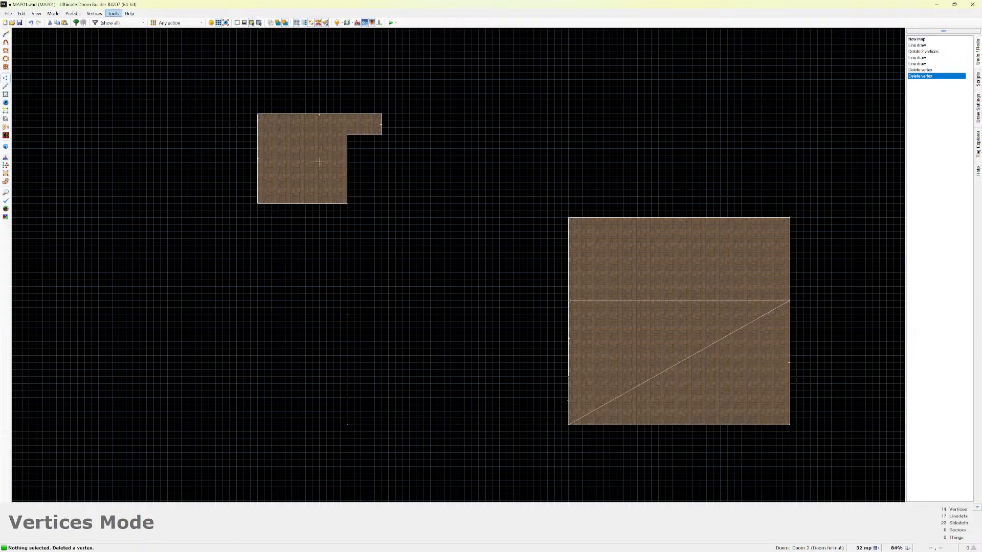
Draw the corridor's inner wall from the small room's outer notch corner 1184 units down and 864 units right to the large room.
{"action": "left_click", "coordinate": [73, 14]}
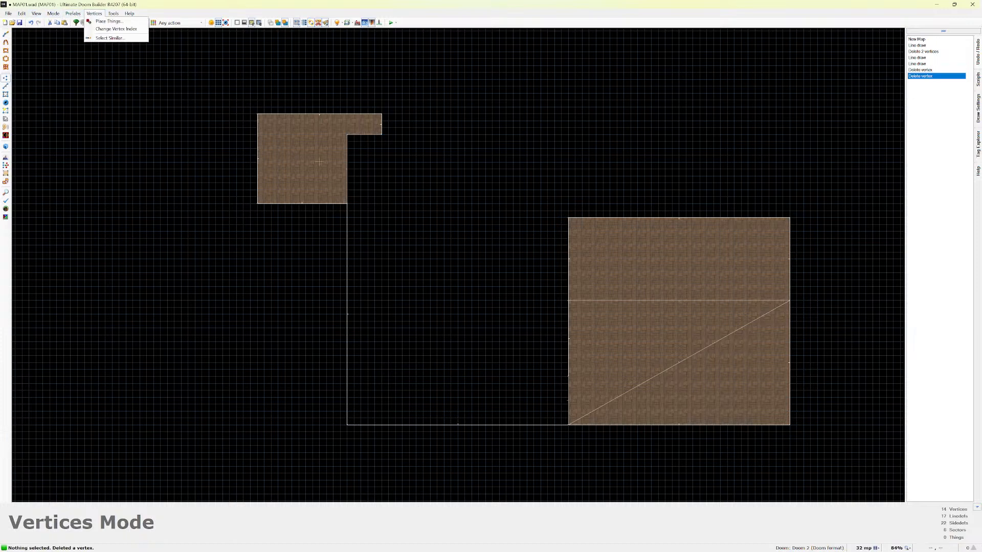
{"action": "left_click", "coordinate": [74, 21]}
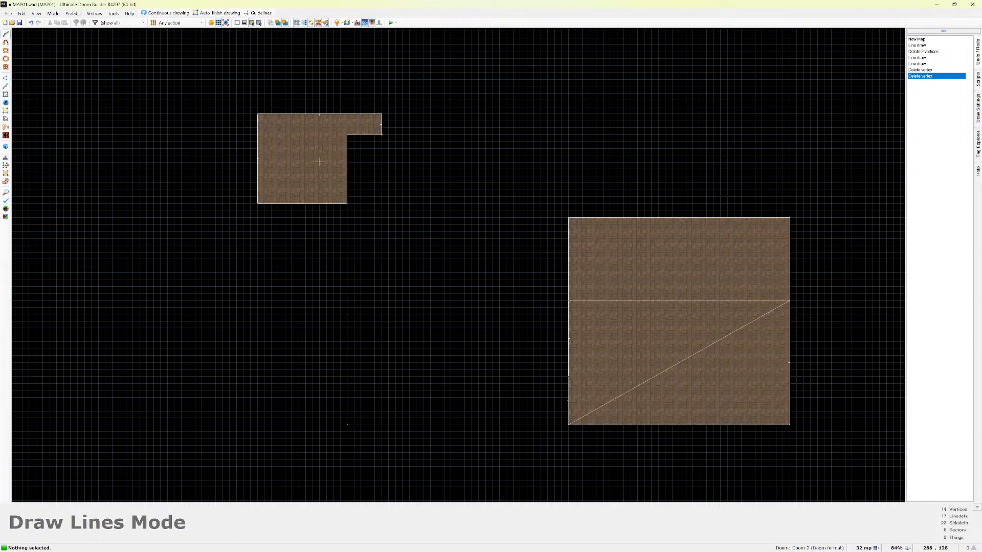
{"action": "left_click", "coordinate": [381, 135]}
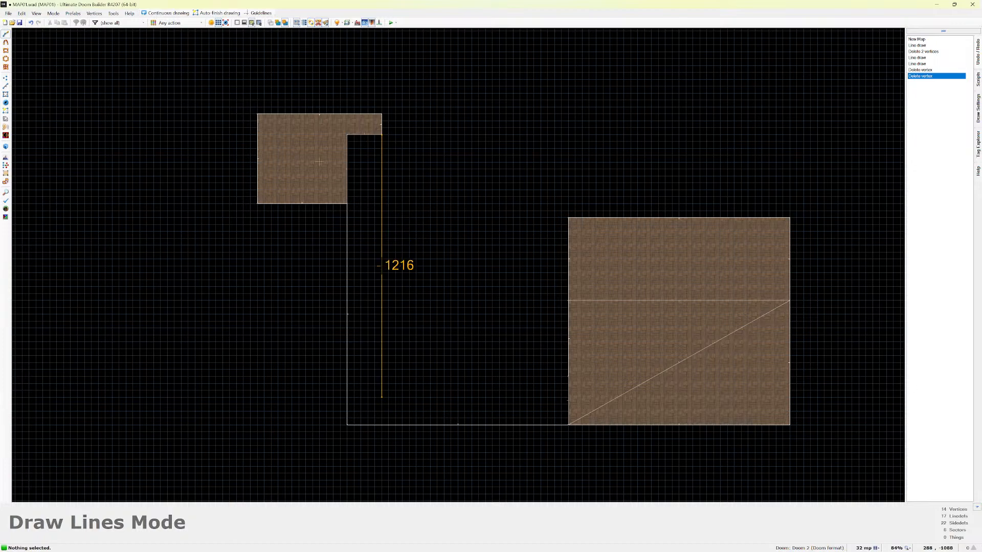
{"action": "left_click", "coordinate": [381, 390]}
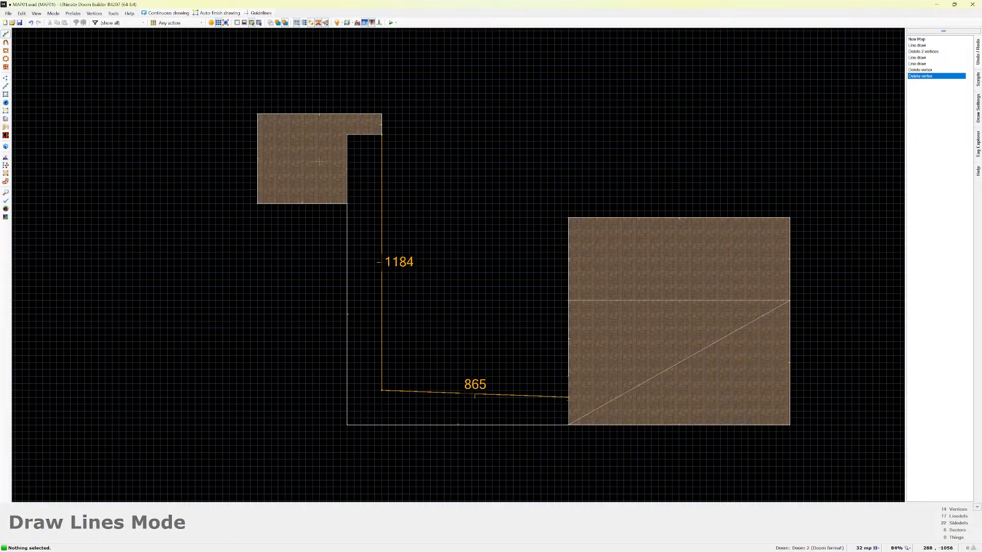
{"action": "left_click", "coordinate": [568, 390]}
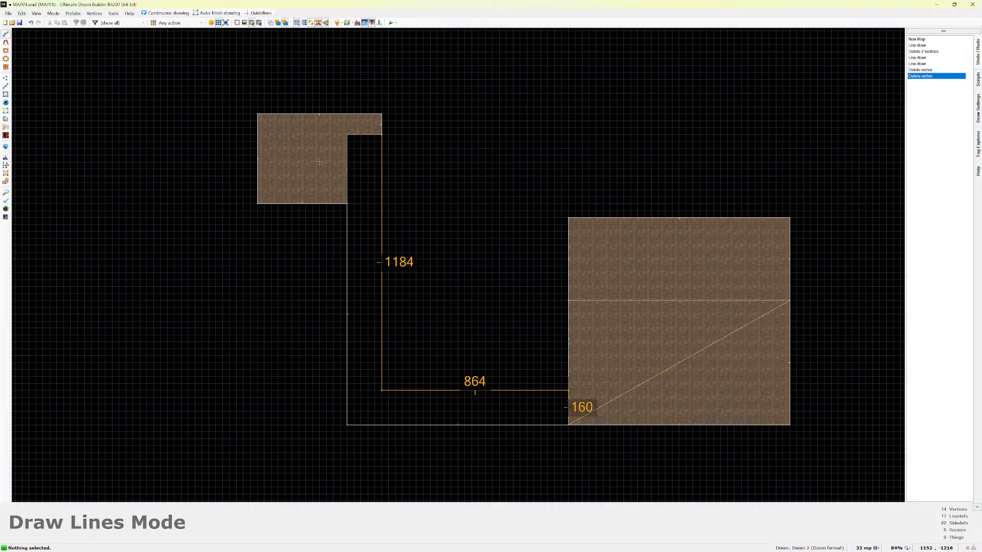
Continue the corridor outline 160 units down, 1024 left and up along the existing wall and notch, and close it at its starting vertex.
{"action": "left_click", "coordinate": [568, 425]}
{"action": "left_click", "coordinate": [347, 424]}
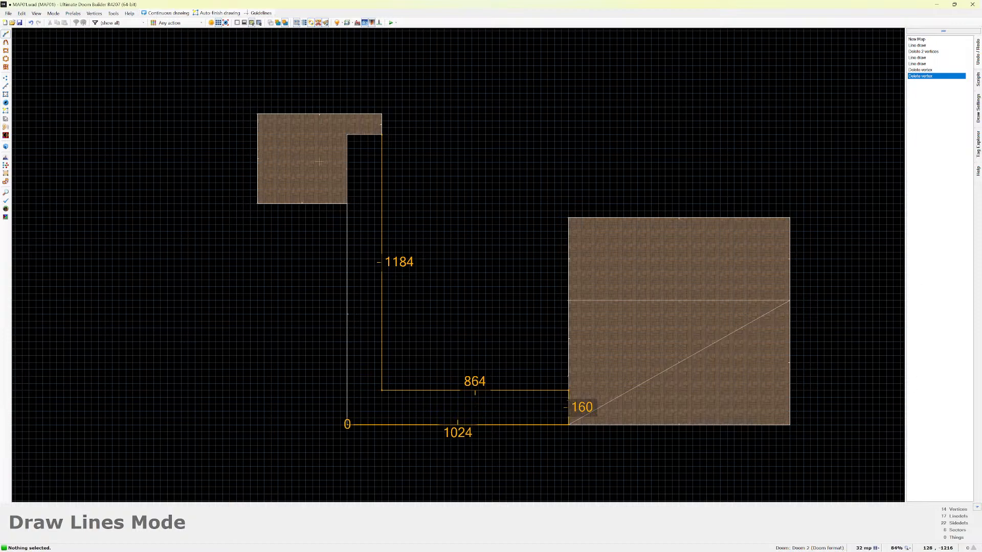
{"action": "left_click", "coordinate": [347, 203]}
{"action": "left_click", "coordinate": [347, 134]}
{"action": "left_click", "coordinate": [381, 135]}
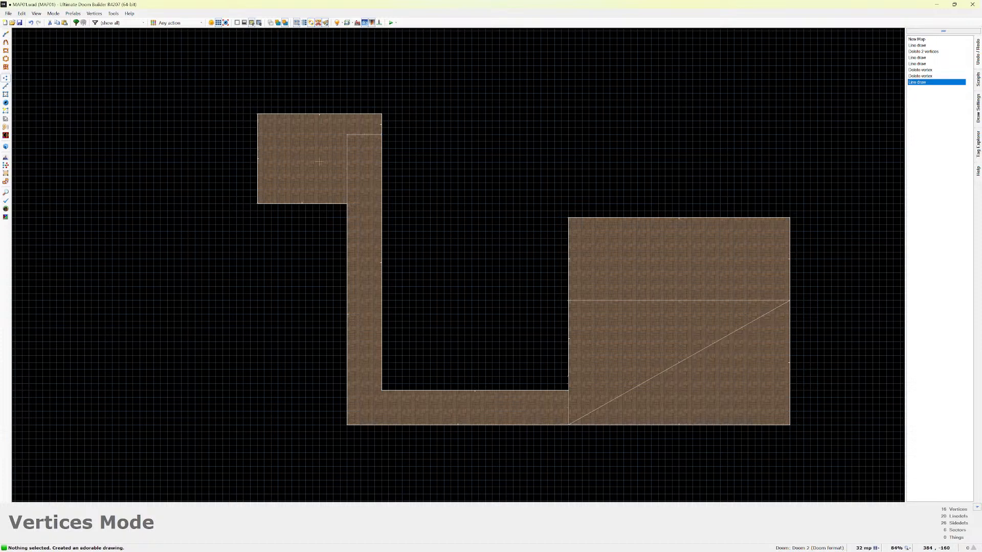
Examine the junction between the small room and the redrawn corridor, and the overall layout up to the large room.
{"action": "scroll", "coordinate": [318, 162], "scroll_direction": "up", "scroll_amount": 5}
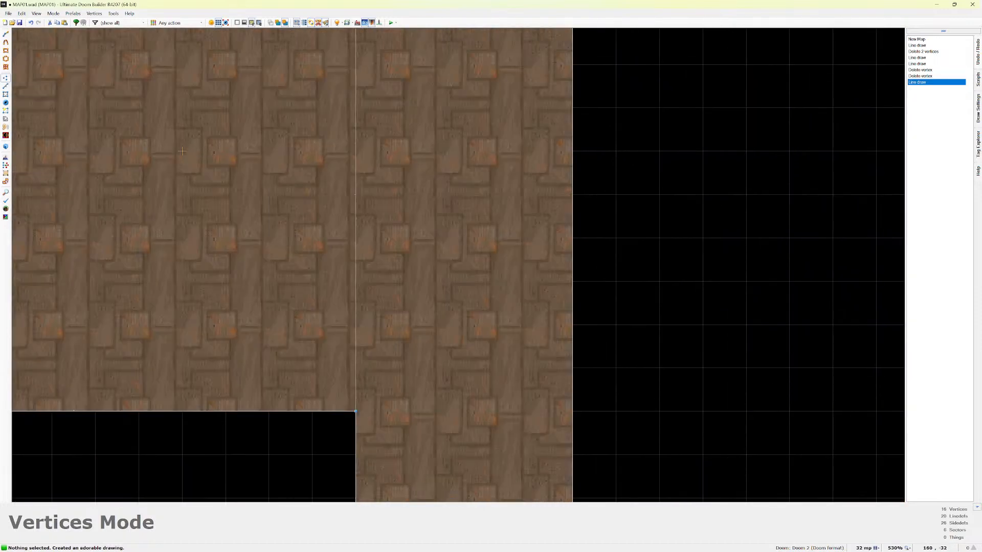
{"action": "scroll", "coordinate": [302, 197], "scroll_direction": "down", "scroll_amount": 5}
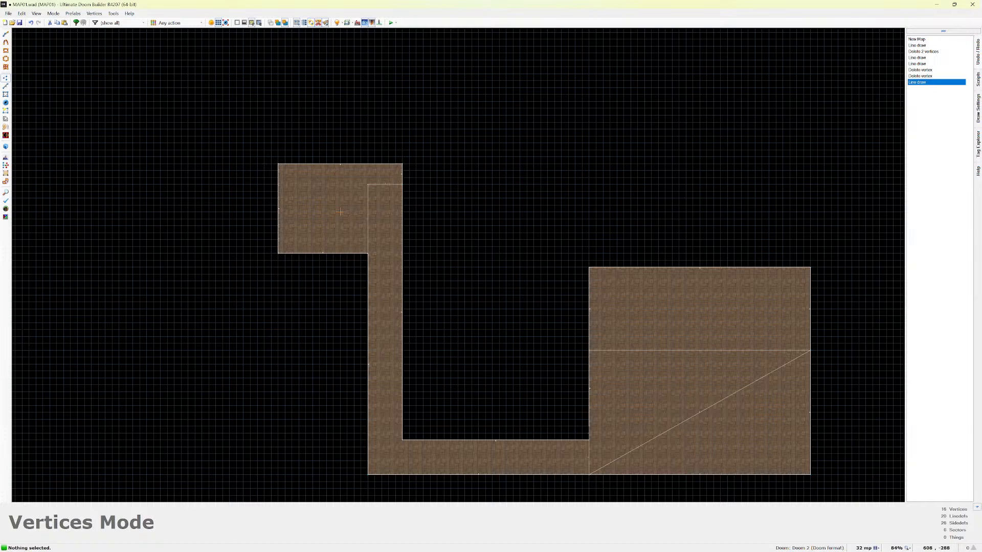
{"action": "scroll", "coordinate": [364, 247], "scroll_direction": "up", "scroll_amount": 13}
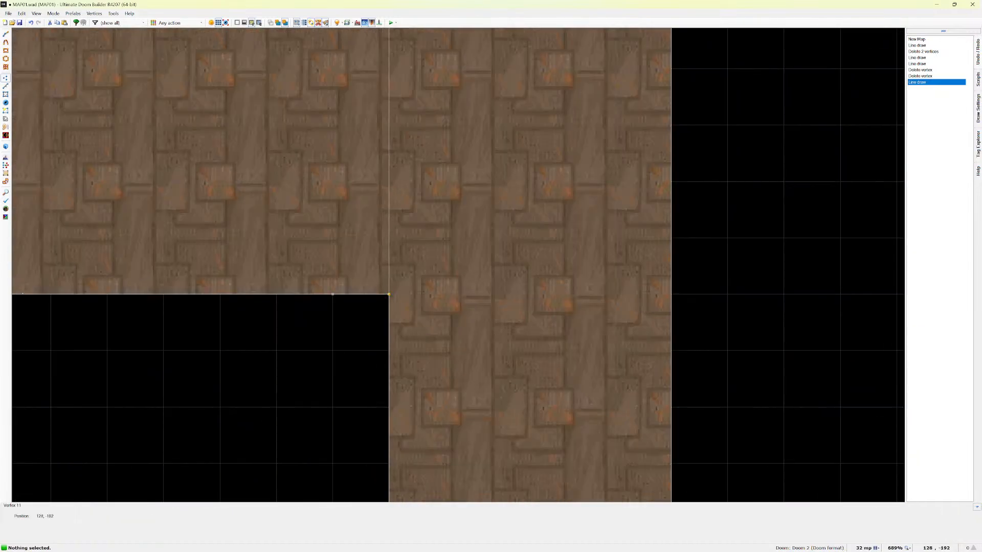
{"action": "scroll", "coordinate": [409, 225], "scroll_direction": "down", "scroll_amount": 7}
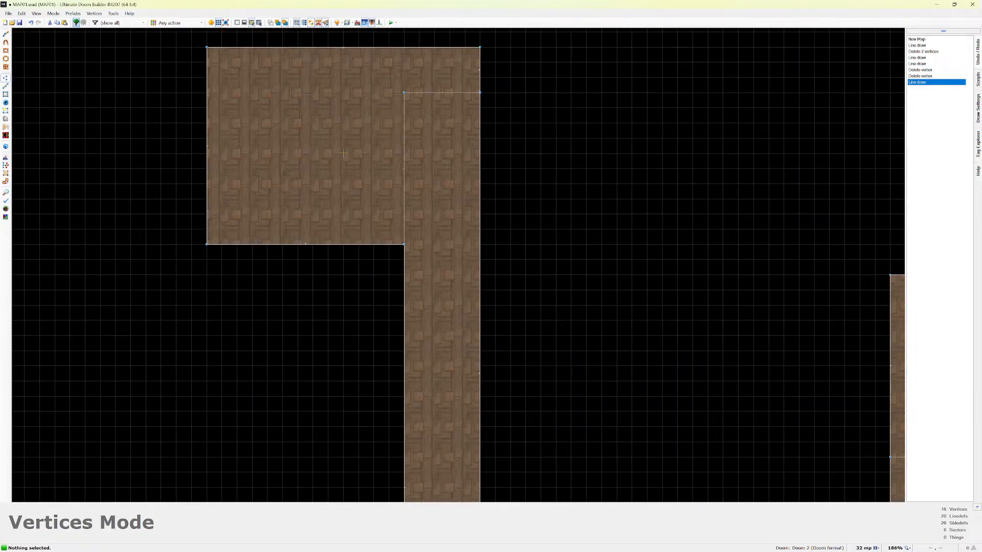
{"action": "left_click", "coordinate": [53, 13]}
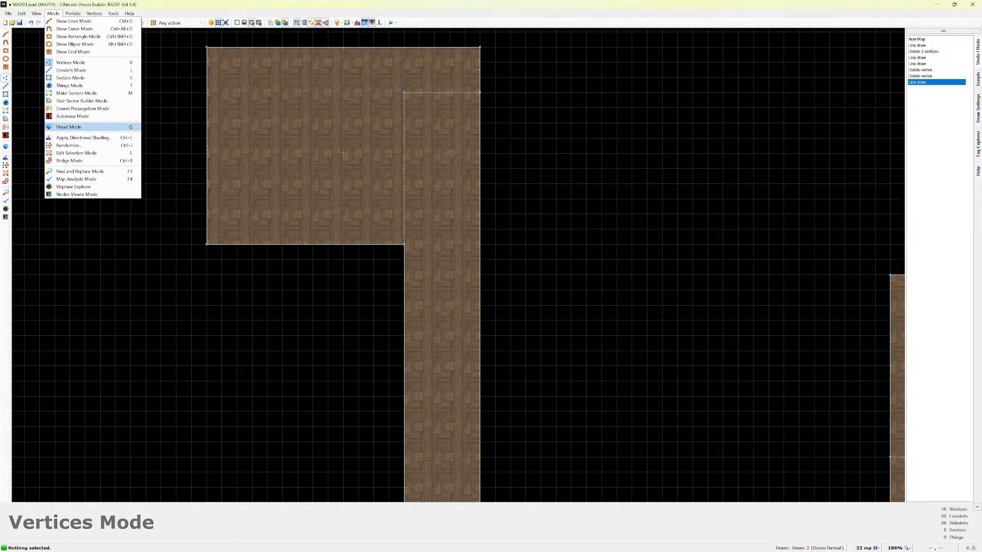
{"action": "scroll", "coordinate": [458, 265], "scroll_direction": "down", "scroll_amount": 3}
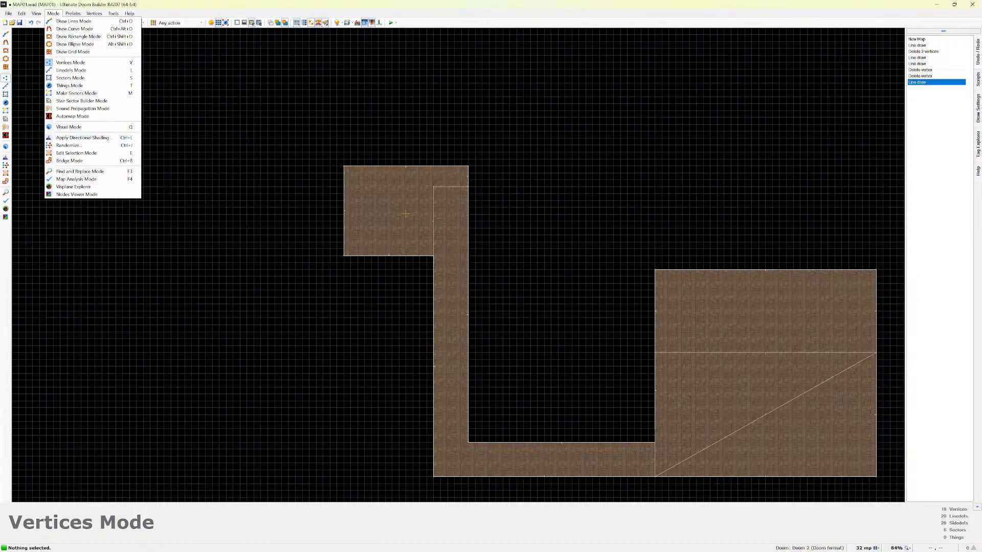
{"action": "scroll", "coordinate": [457, 265], "scroll_direction": "up", "scroll_amount": 3}
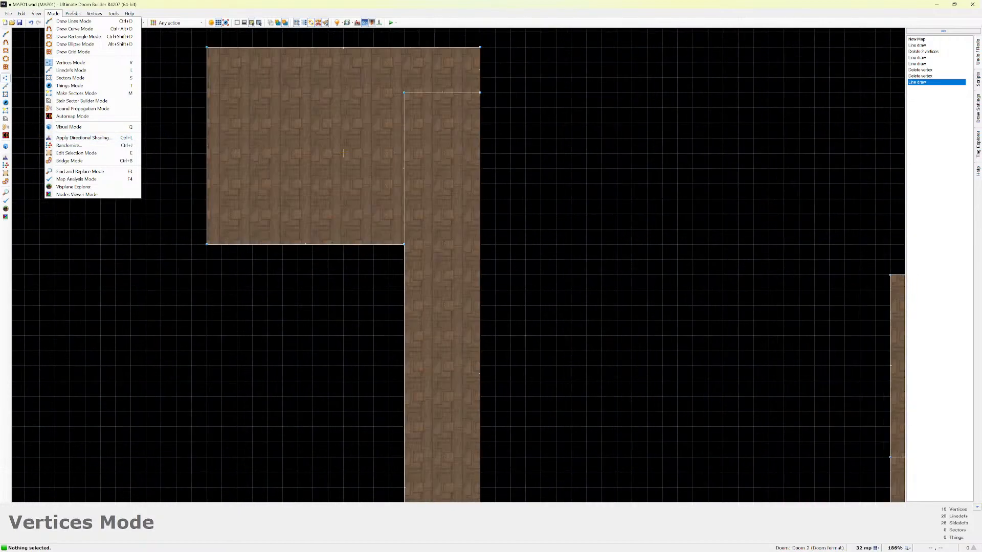
{"action": "left_click", "coordinate": [343, 153]}
{"action": "scroll", "coordinate": [342, 153], "scroll_direction": "up", "scroll_amount": 1}
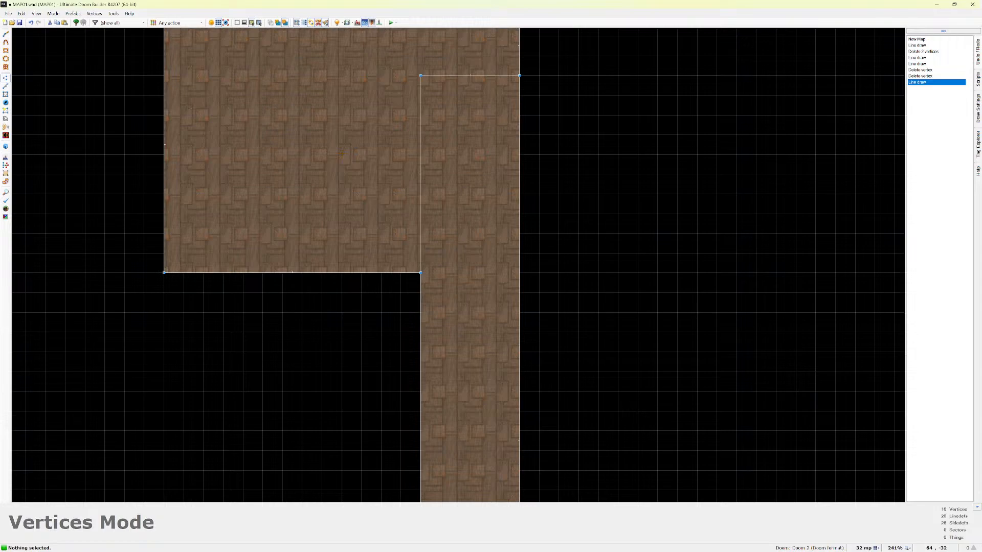
{"action": "scroll", "coordinate": [342, 154], "scroll_direction": "down", "scroll_amount": 2}
{"action": "scroll", "coordinate": [357, 164], "scroll_direction": "down", "scroll_amount": 3}
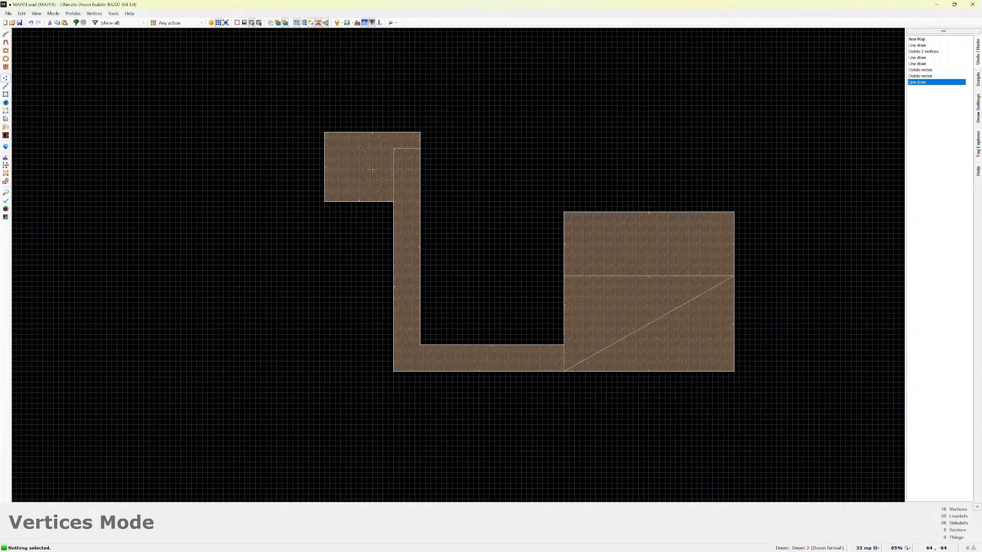
{"action": "scroll", "coordinate": [313, 152], "scroll_direction": "up", "scroll_amount": 3}
{"action": "scroll", "coordinate": [313, 152], "scroll_direction": "up", "scroll_amount": 2}
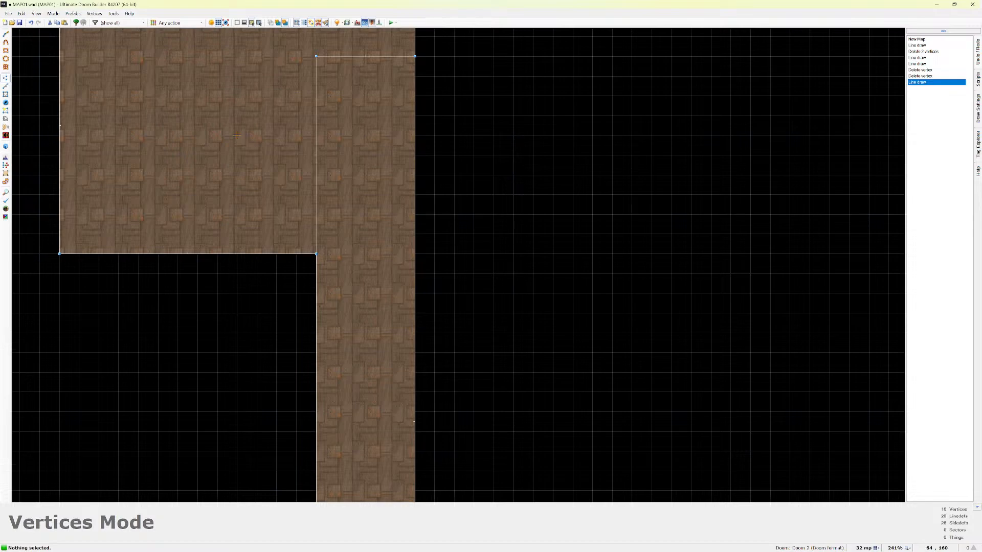
{"action": "scroll", "coordinate": [237, 135], "scroll_direction": "down", "scroll_amount": 2}
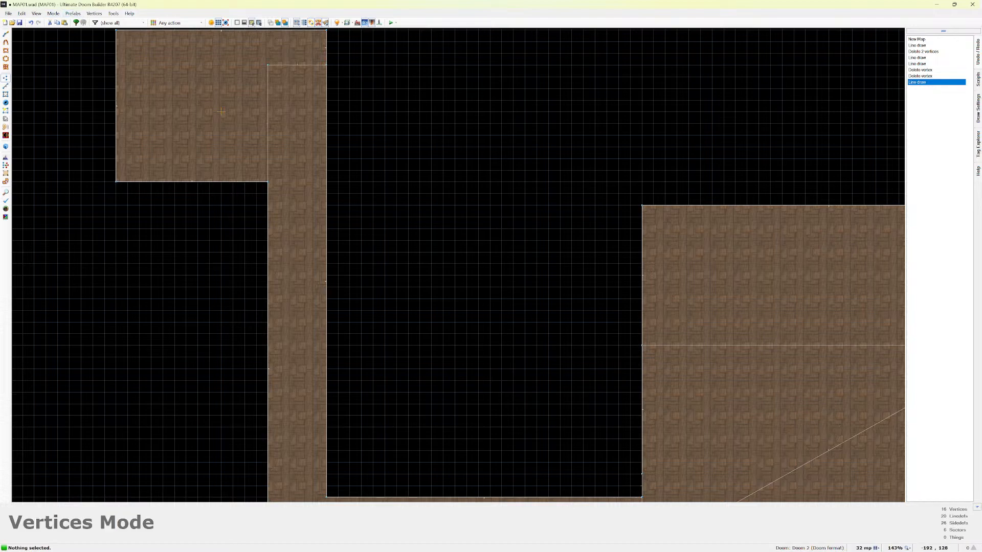
Walk through the corridor and large room in 3D, examining the walls, floor and ceiling where the two meet.
{"action": "key", "text": "w"}
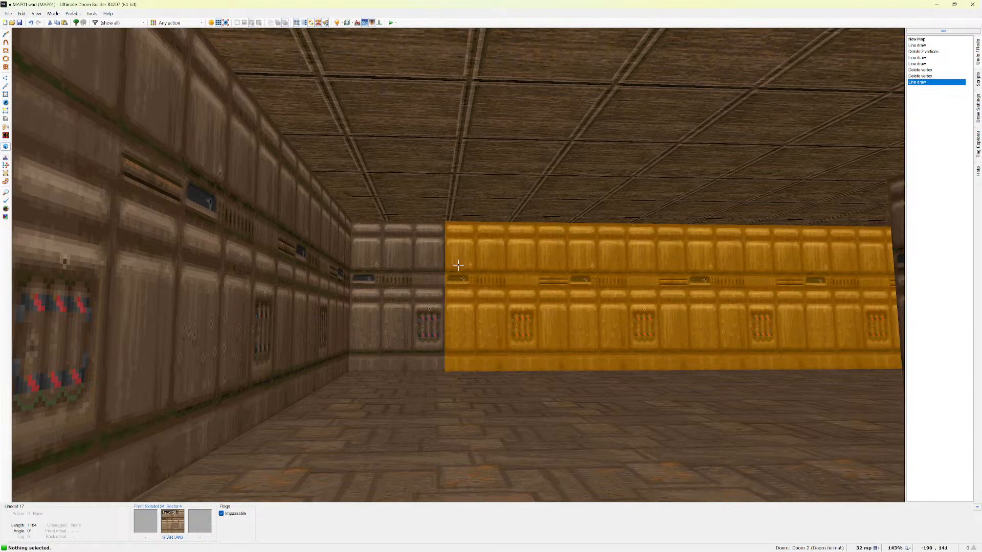
{"action": "key", "text": "Up"}
{"action": "key", "text": "Down"}
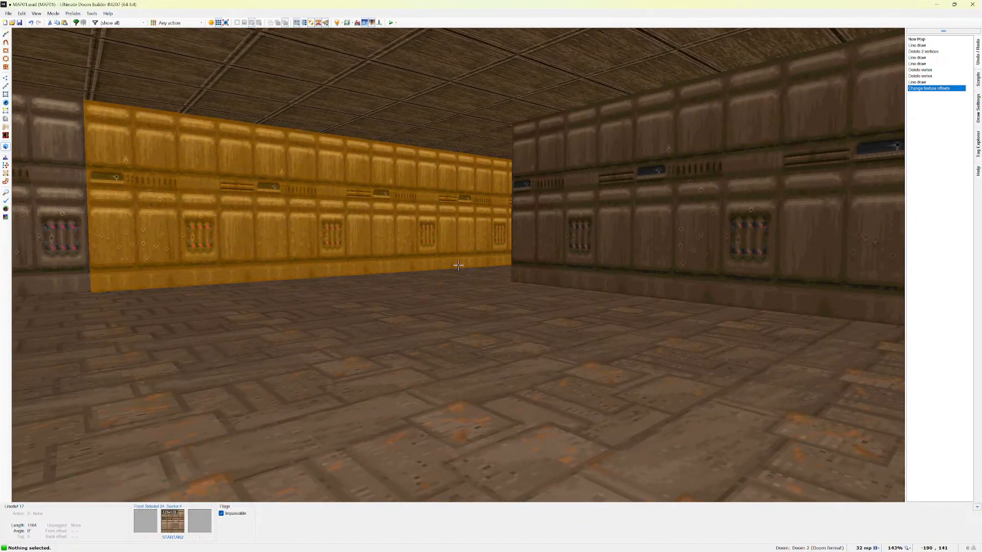
{"action": "key", "text": "Up"}
{"action": "key", "text": "Down"}
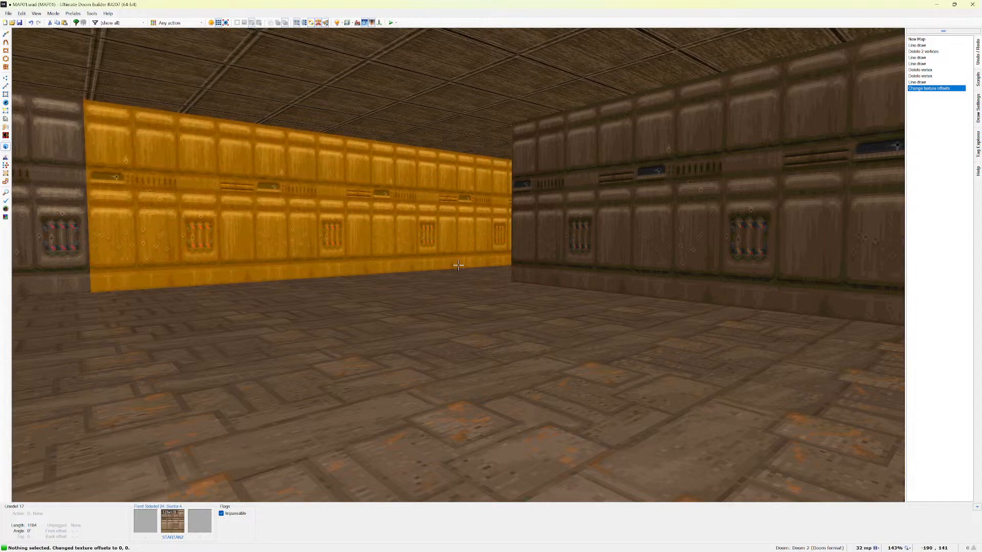
{"action": "key", "text": "e"}
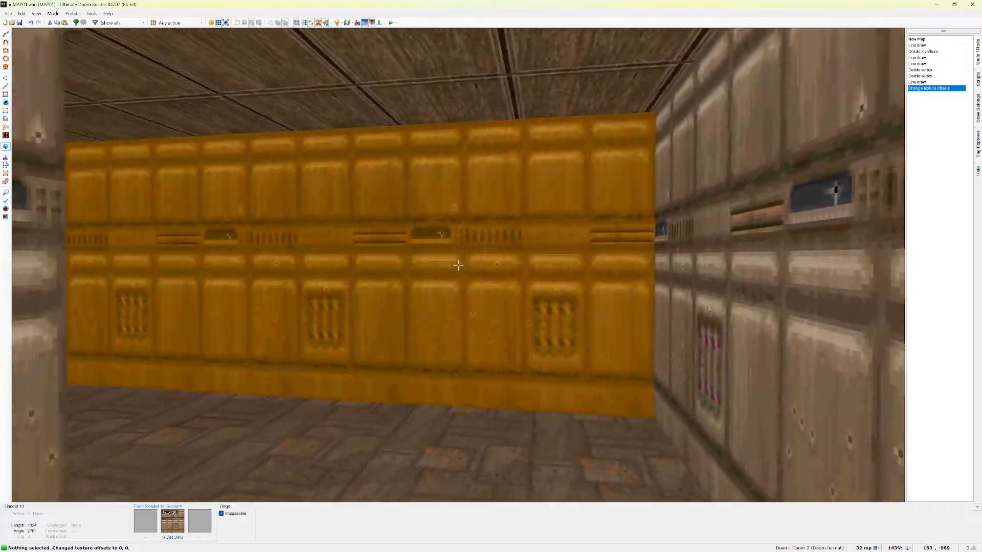
{"action": "key", "text": "e"}
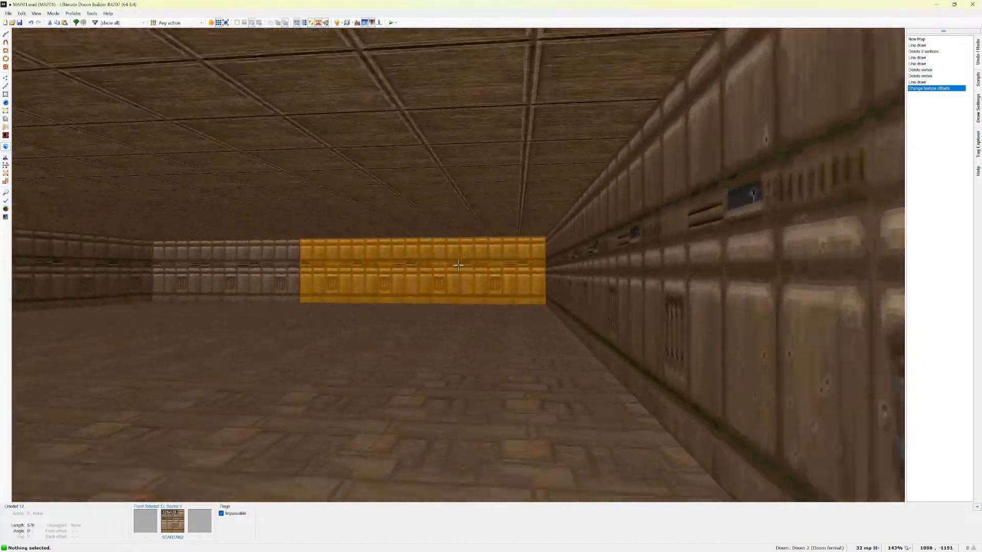
{"action": "key", "text": "w"}
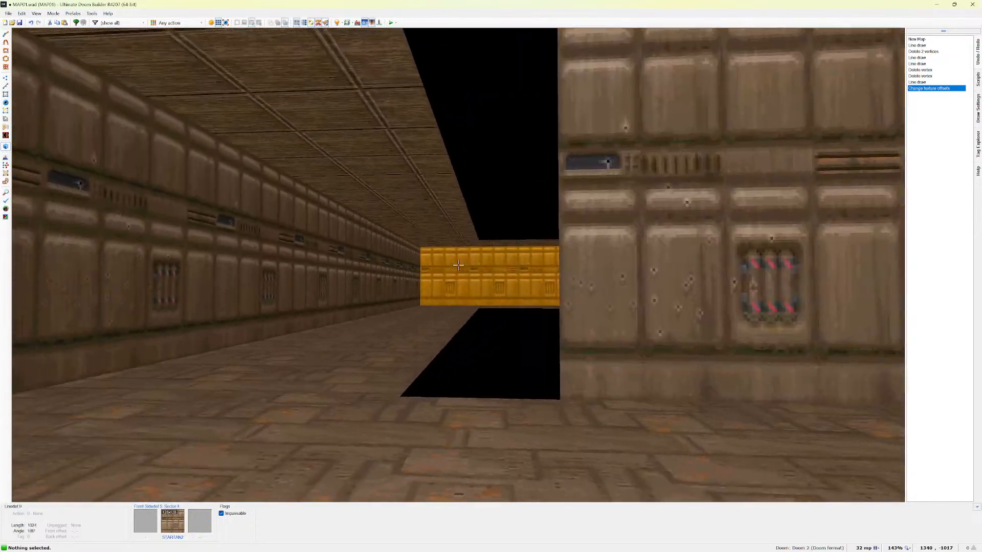
{"action": "key", "text": "s"}
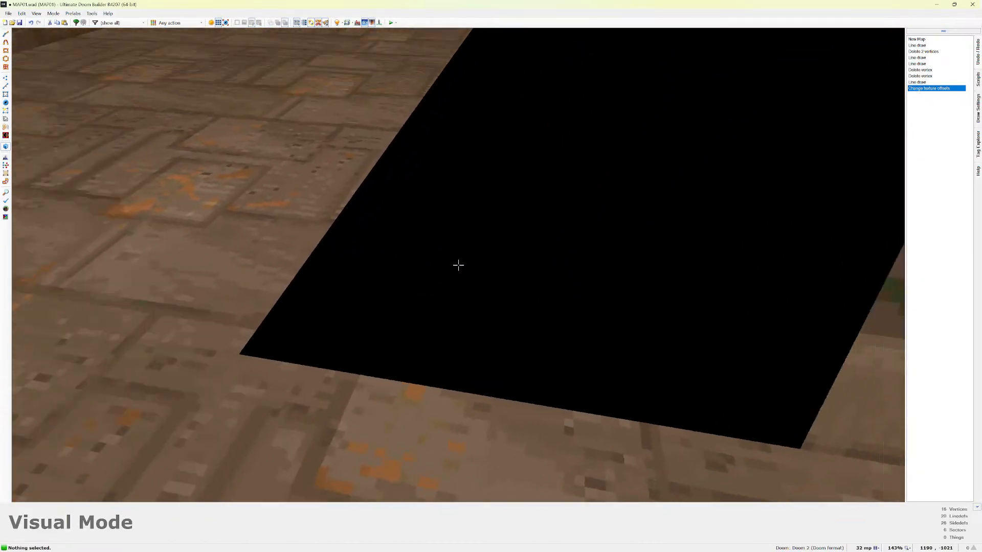
{"action": "key", "text": "s"}
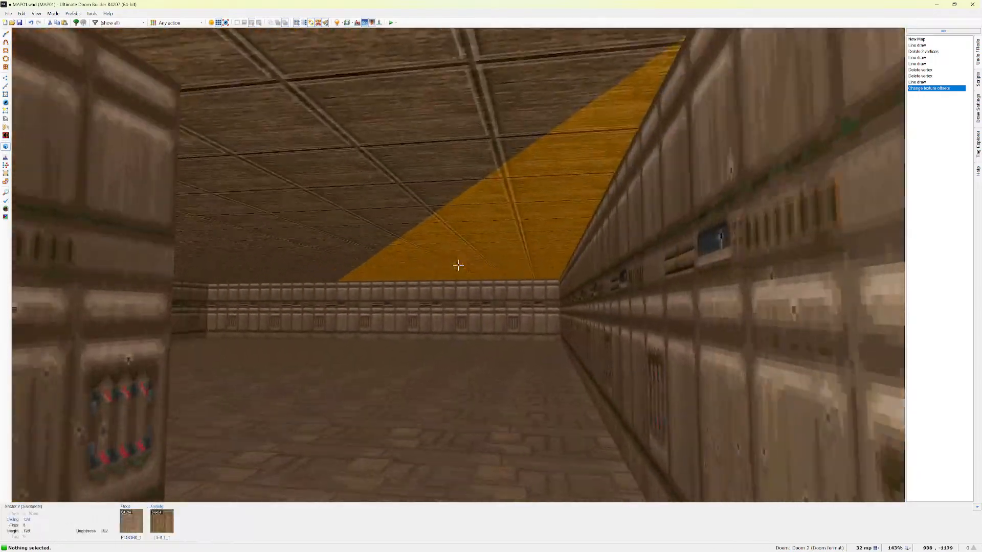
{"action": "key", "text": "w"}
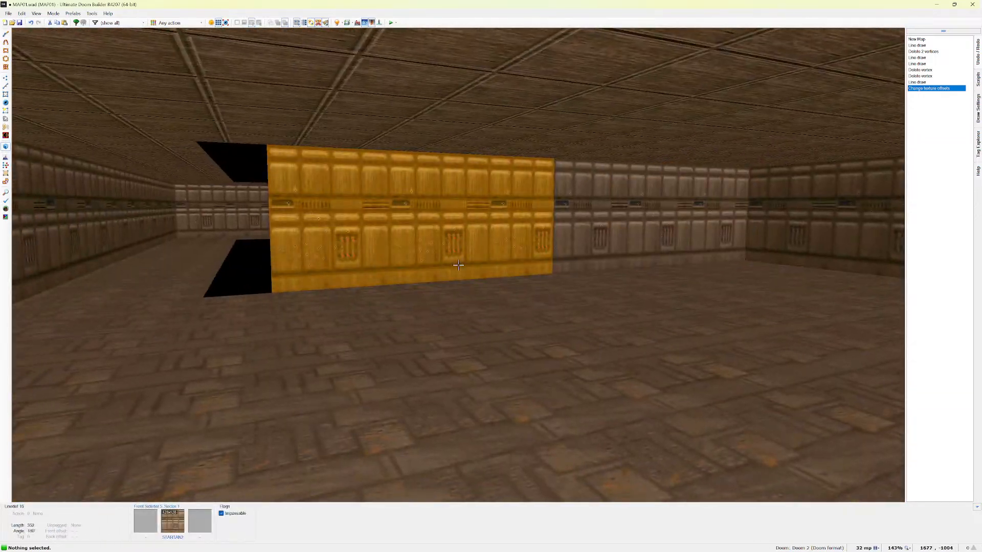
{"action": "key", "text": "w"}
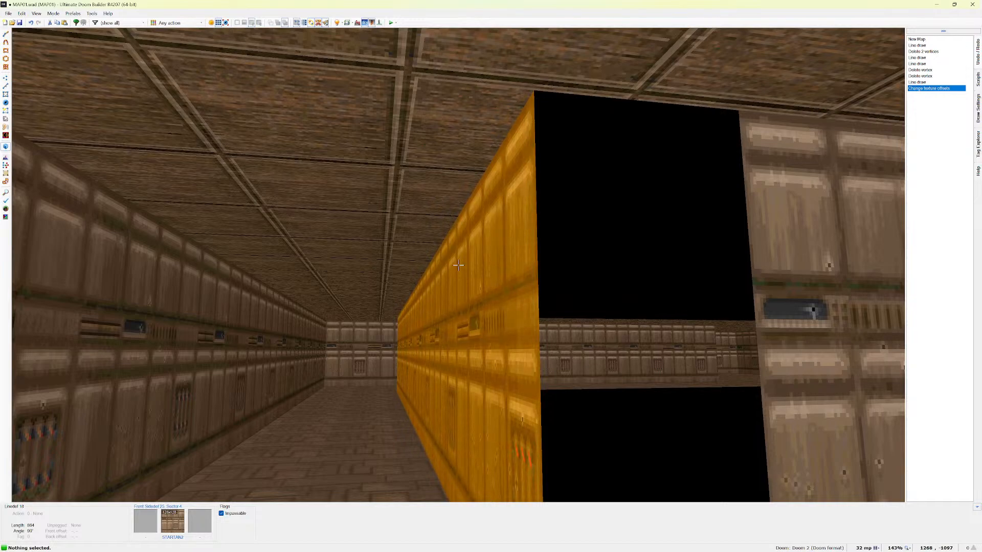
Draw a 64 by 64 square inside the large room at the upper corner of the corridor opening.
{"action": "key", "text": "q"}
{"action": "scroll", "coordinate": [404, 258], "scroll_direction": "up", "scroll_amount": 5}
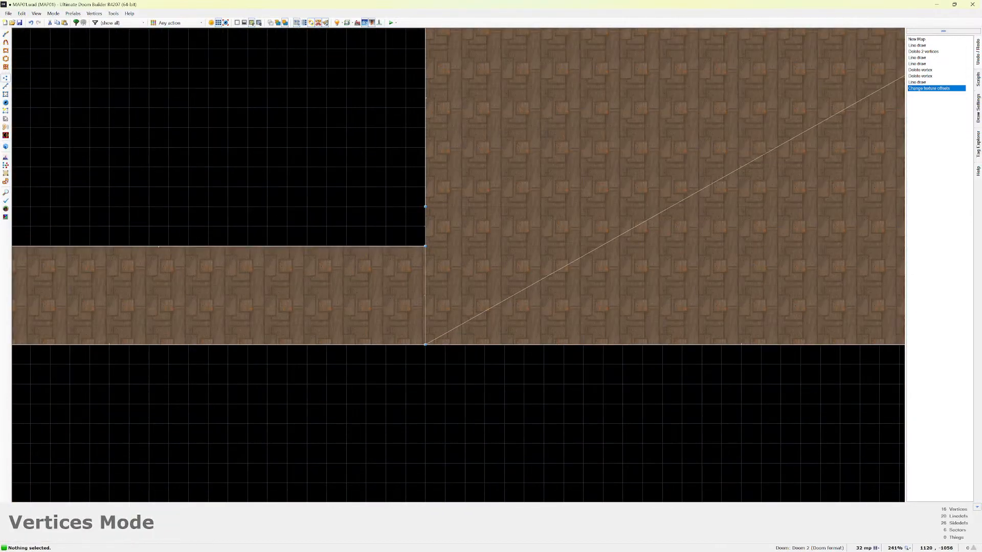
{"action": "key", "text": "v"}
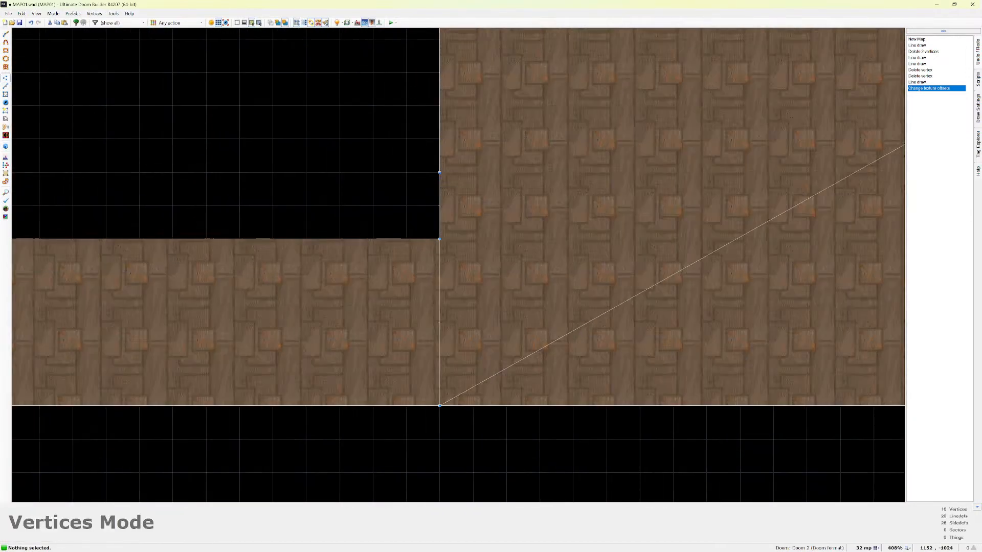
{"action": "key", "text": "plus"}
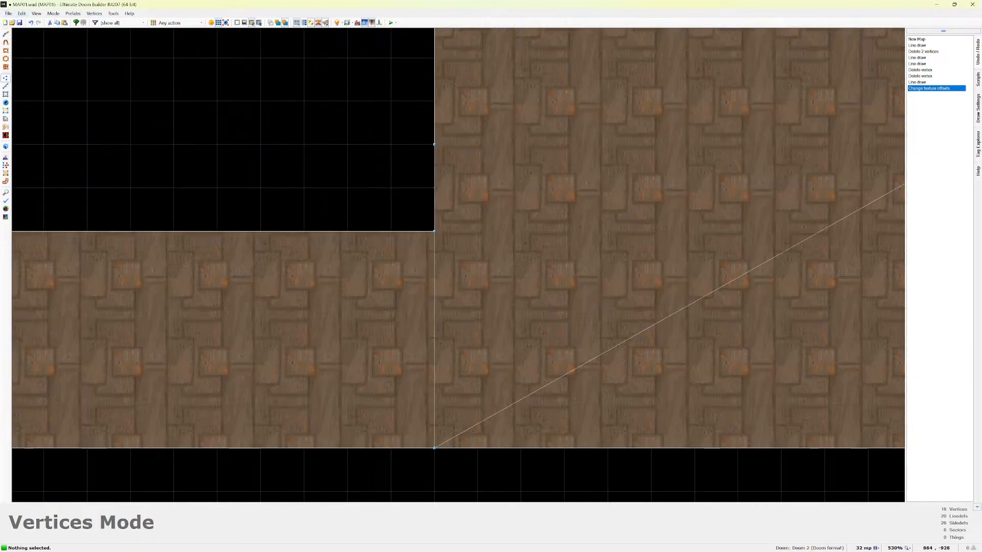
{"action": "left_click", "coordinate": [54, 14]}
{"action": "left_click", "coordinate": [77, 22]}
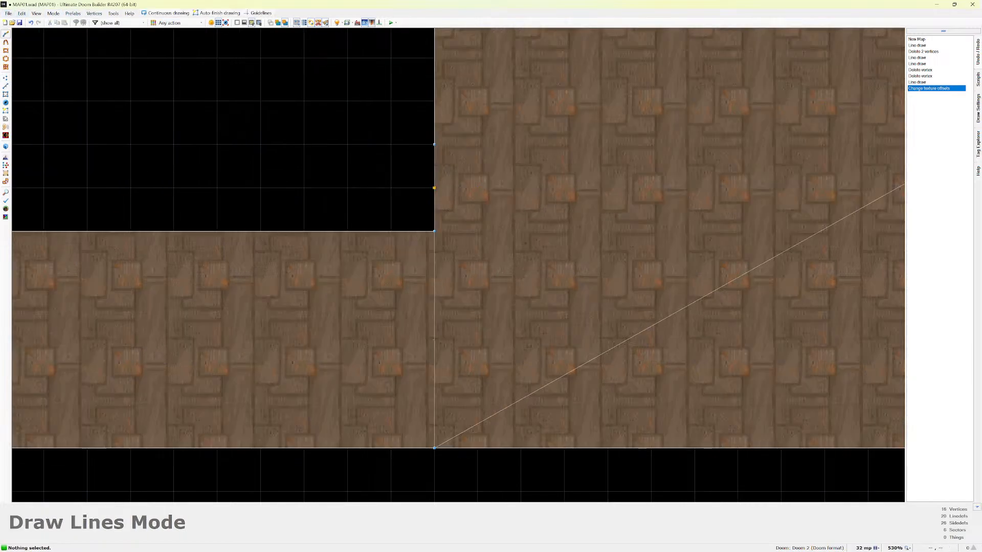
{"action": "left_click", "coordinate": [434, 145]}
{"action": "left_click", "coordinate": [520, 145]}
{"action": "left_click", "coordinate": [521, 232]}
{"action": "left_click", "coordinate": [434, 232]}
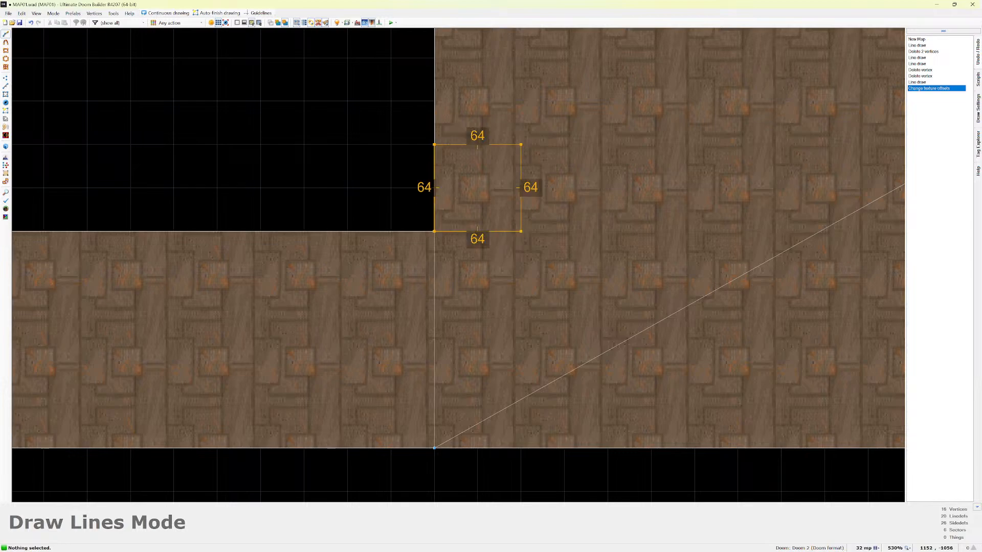
{"action": "left_click", "coordinate": [434, 144]}
{"action": "scroll", "coordinate": [468, 209], "scroll_direction": "down", "scroll_amount": 3}
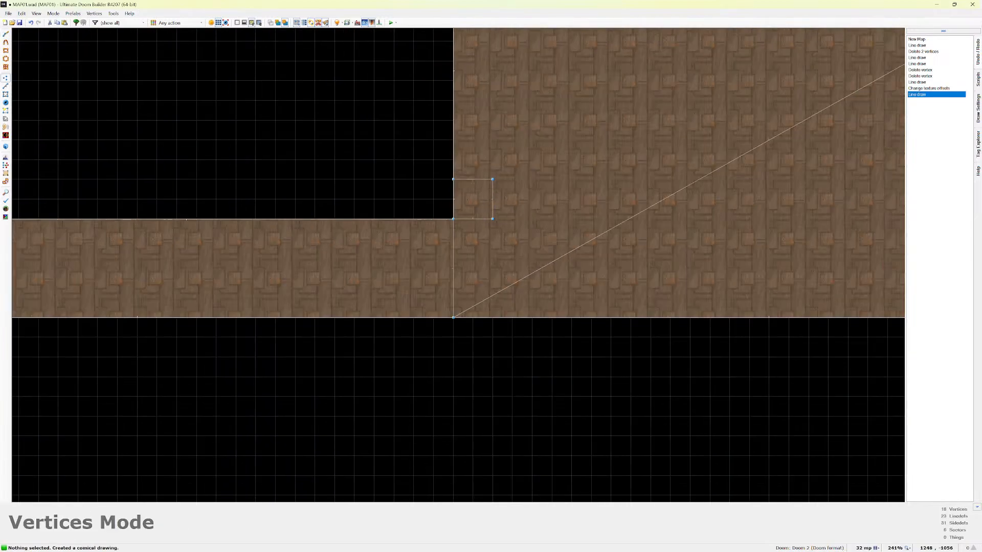
Examine the new square and the walls around it in 3D.
{"action": "key", "text": "w"}
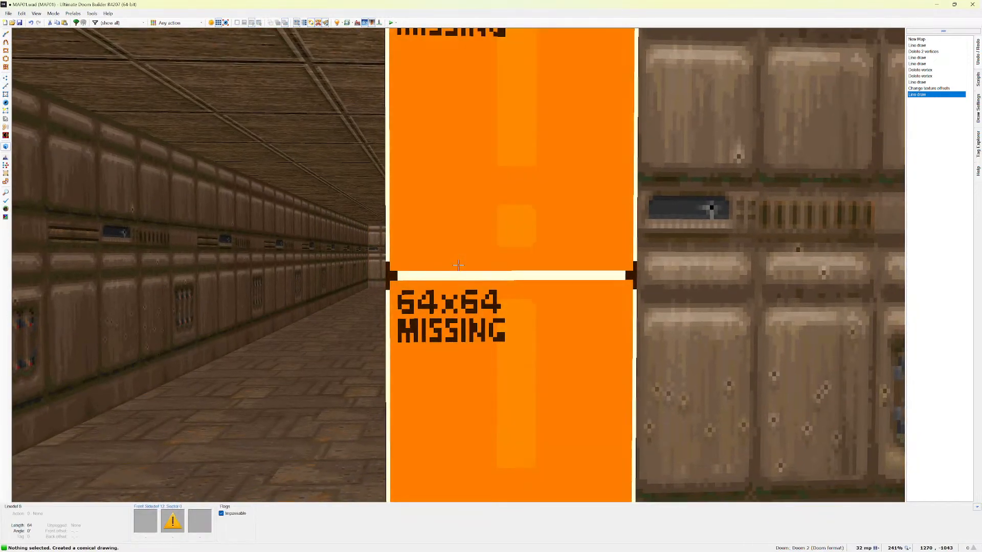
{"action": "key", "text": "Down"}
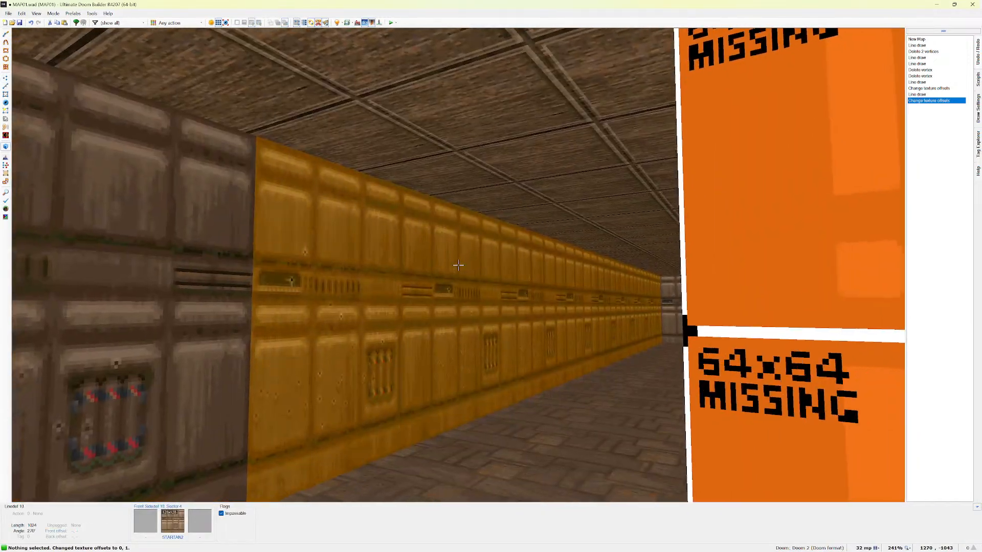
{"action": "key", "text": "Down"}
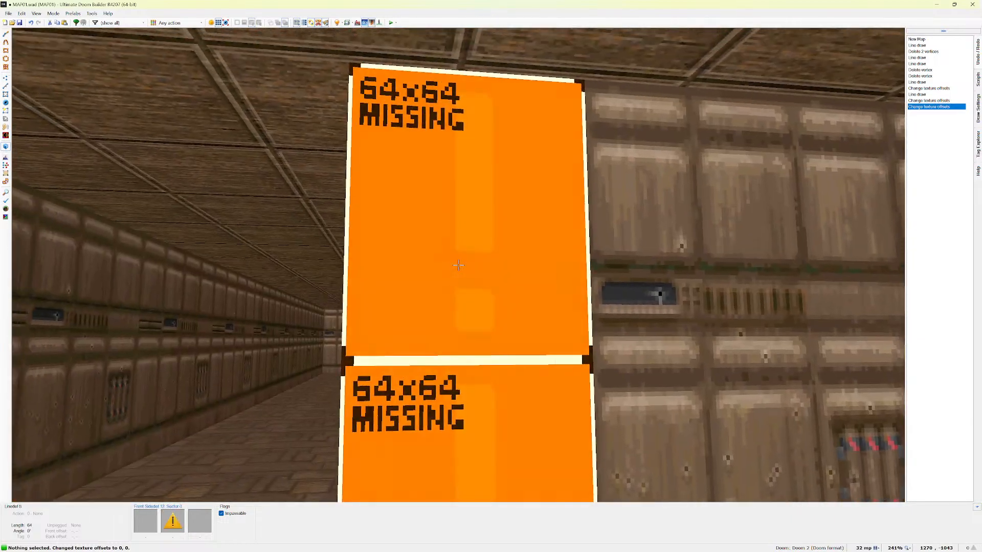
Browse the base textures for the middle texture of the square's untextured face, and close without choosing one.
{"action": "left_click", "coordinate": [458, 265]}
{"action": "right_click", "coordinate": [458, 266]}
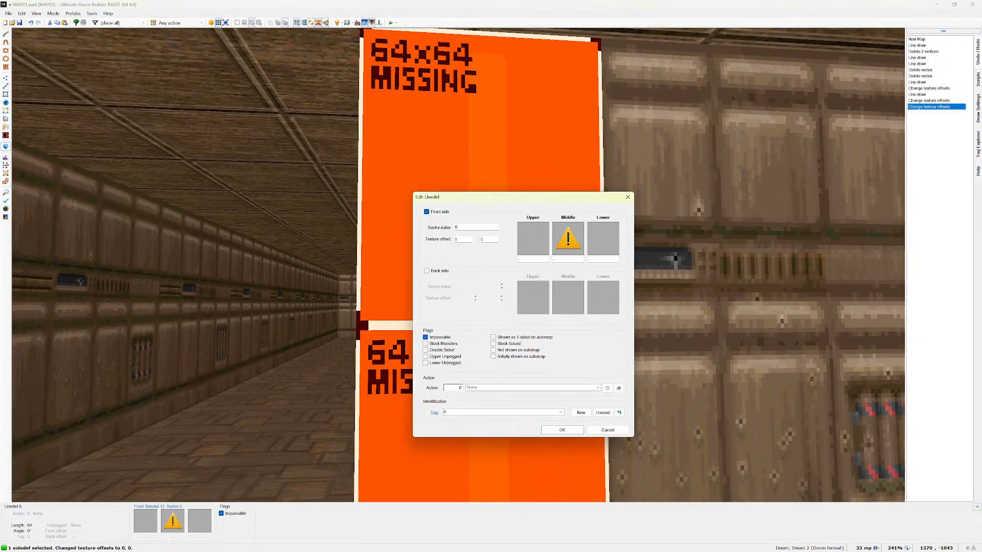
{"action": "left_click", "coordinate": [567, 239]}
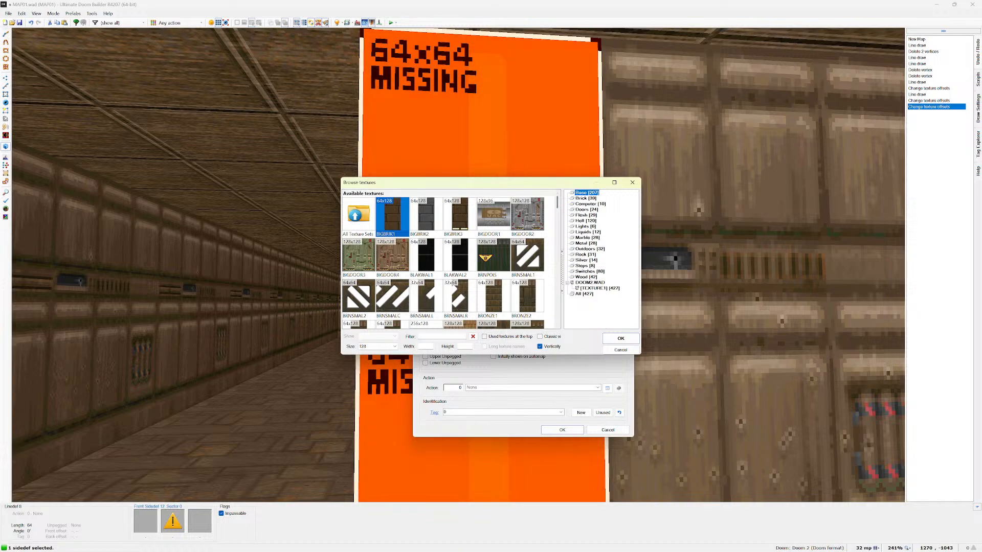
{"action": "scroll", "coordinate": [443, 260], "scroll_direction": "down", "scroll_amount": 1}
{"action": "scroll", "coordinate": [443, 260], "scroll_direction": "down", "scroll_amount": 2}
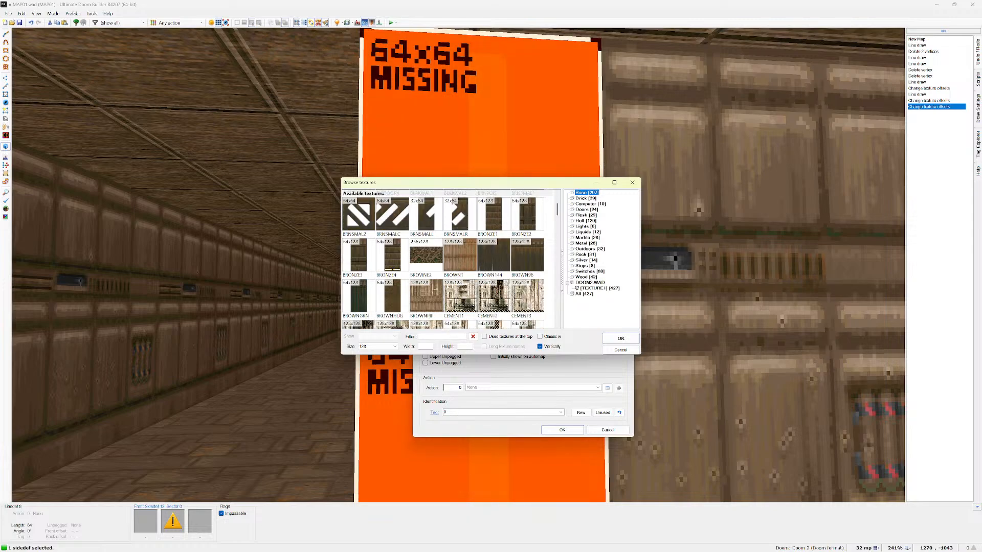
{"action": "scroll", "coordinate": [443, 259], "scroll_direction": "down", "scroll_amount": 6}
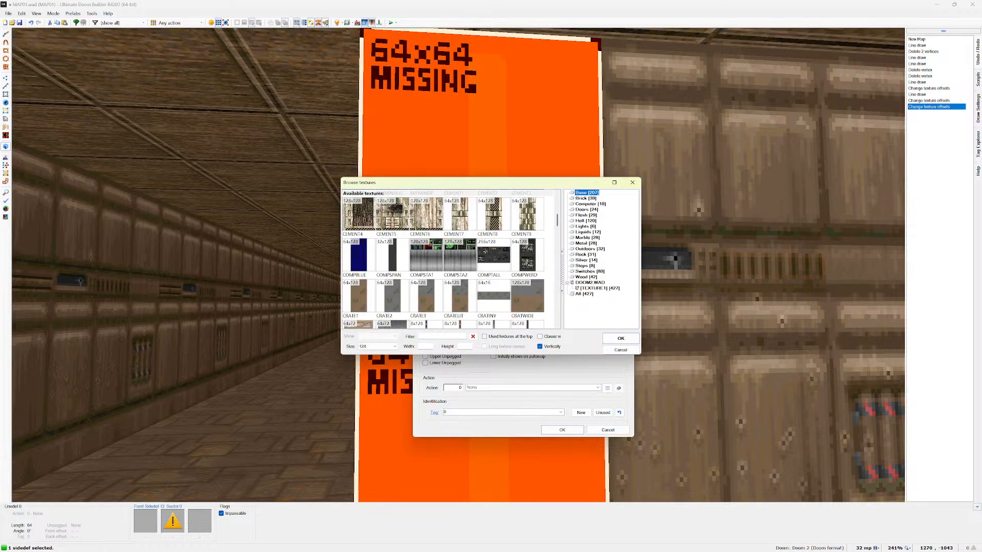
{"action": "scroll", "coordinate": [444, 259], "scroll_direction": "up", "scroll_amount": 9}
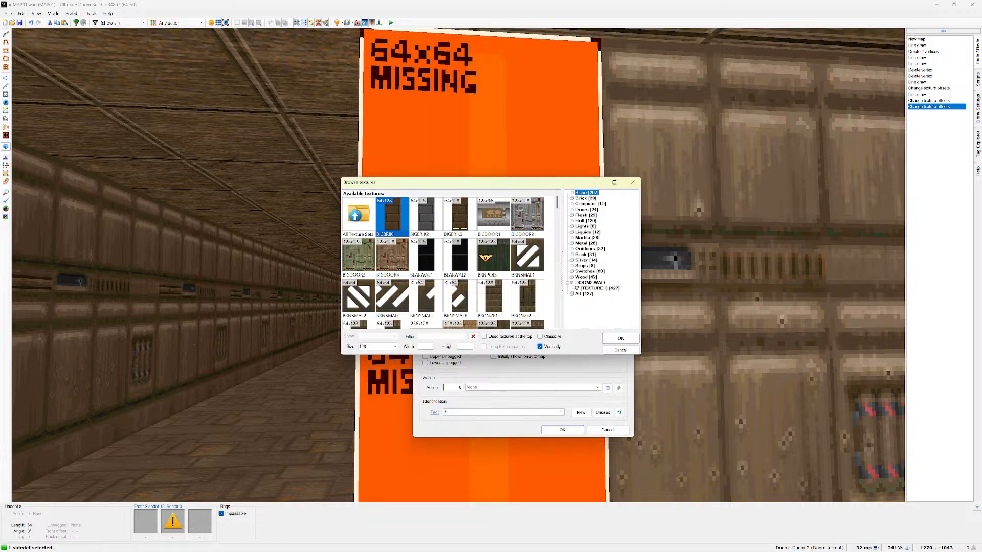
{"action": "scroll", "coordinate": [443, 259], "scroll_direction": "down", "scroll_amount": 15}
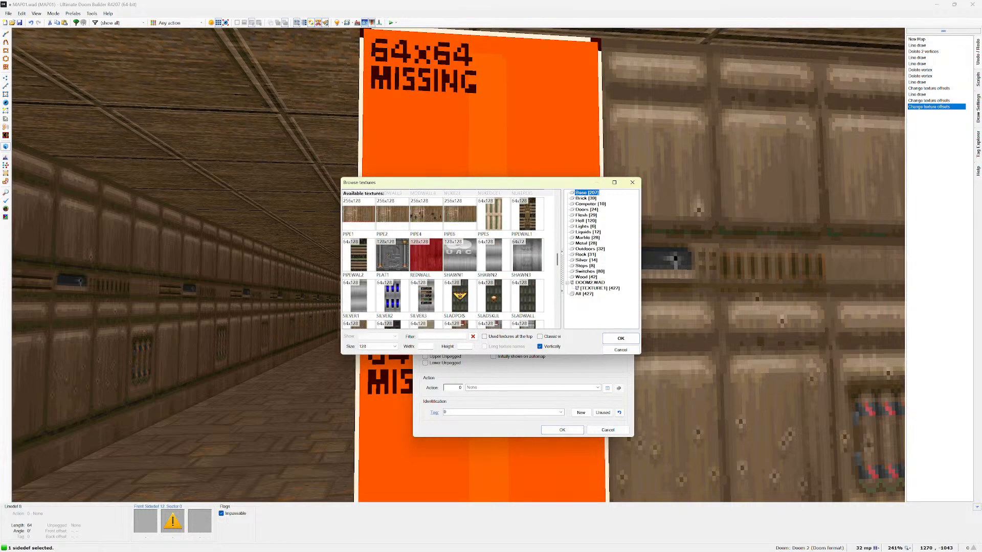
{"action": "scroll", "coordinate": [443, 259], "scroll_direction": "down", "scroll_amount": 3}
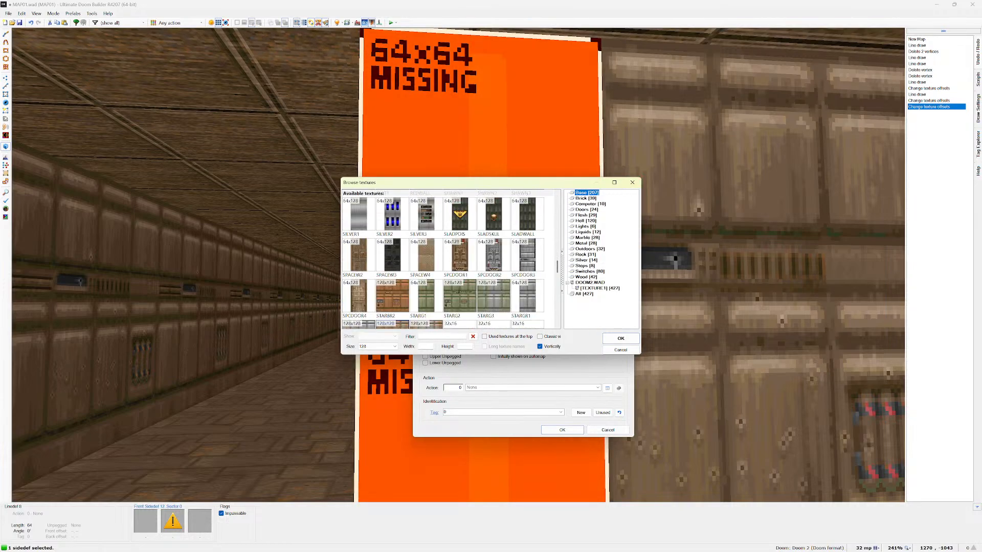
{"action": "left_click", "coordinate": [632, 182]}
{"action": "left_click", "coordinate": [628, 197]}
Add the adjoining large-room wall to the selection and browse base textures as far as STARTAN2, closing without a choice.
{"action": "left_click", "coordinate": [458, 264]}
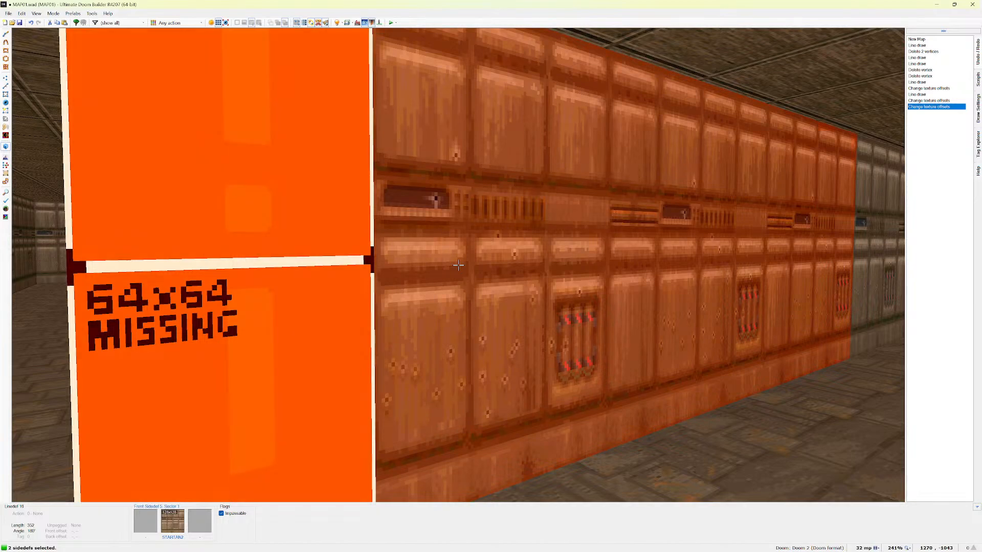
{"action": "right_click", "coordinate": [458, 265]}
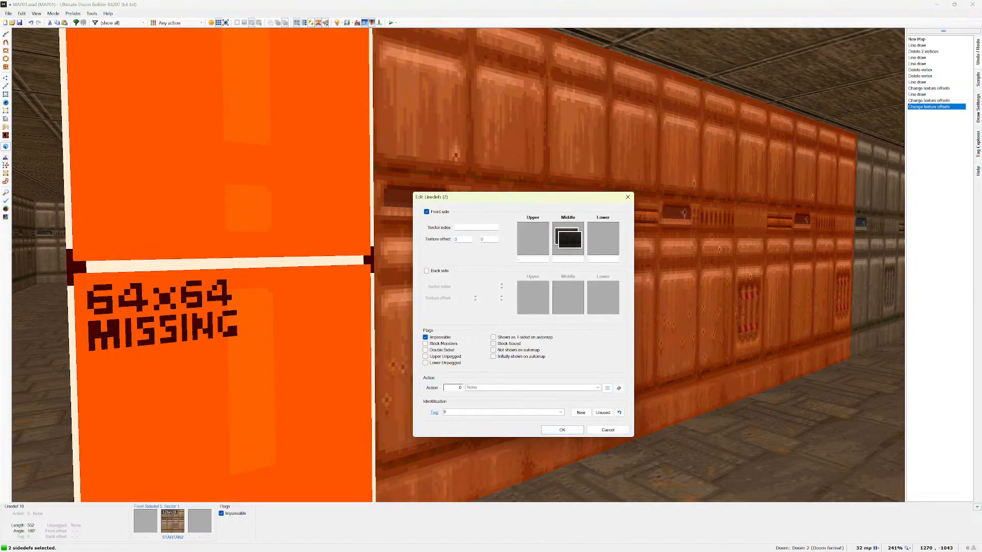
{"action": "left_click", "coordinate": [567, 238]}
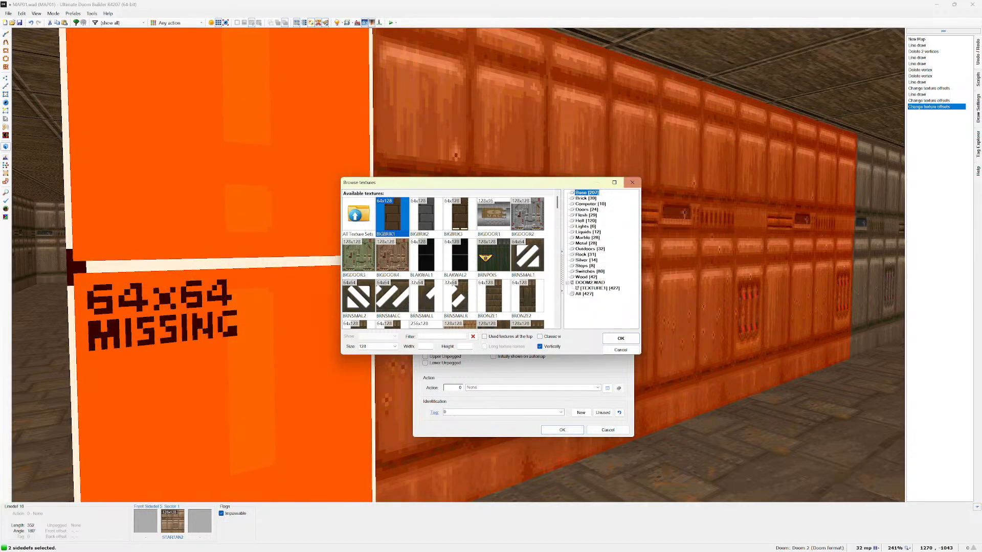
{"action": "left_click", "coordinate": [632, 182]}
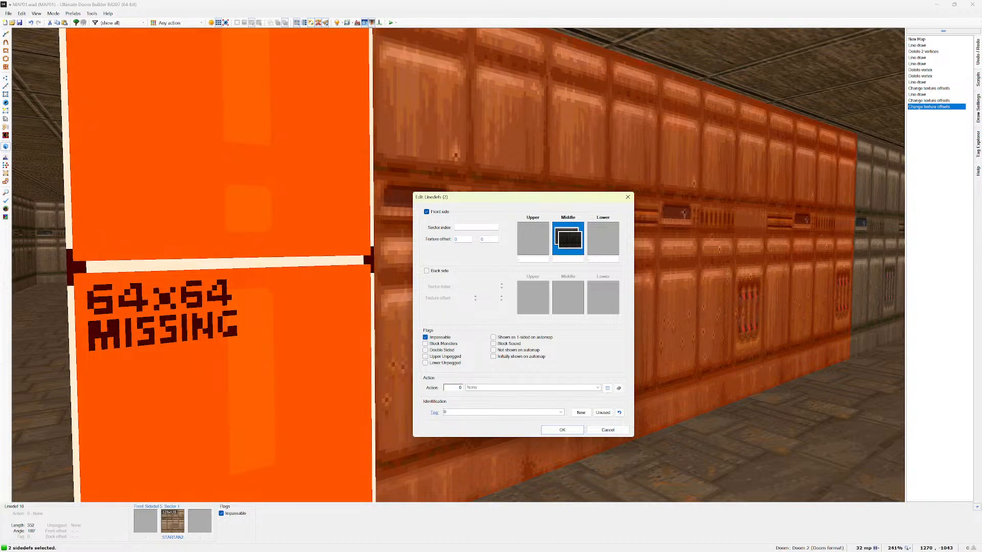
{"action": "left_click", "coordinate": [567, 238]}
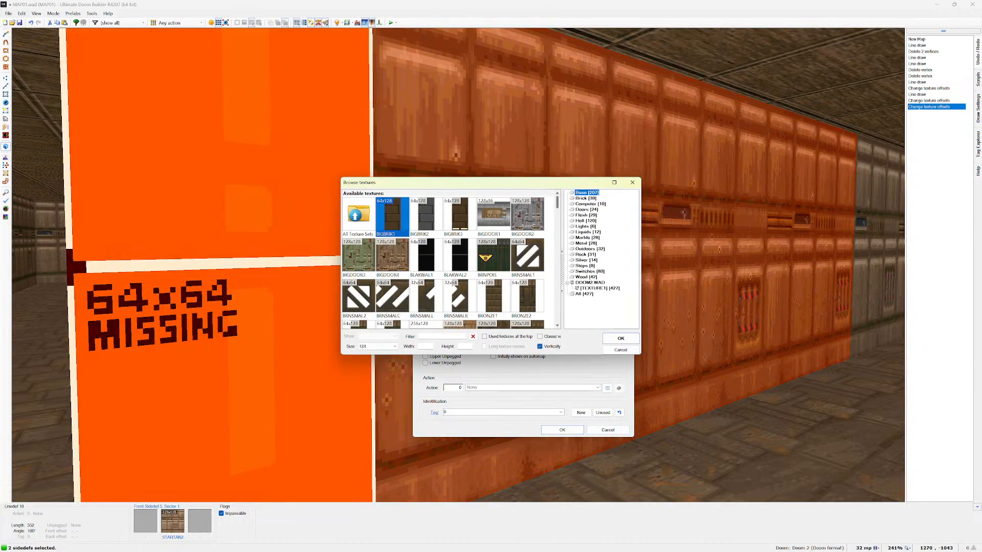
{"action": "scroll", "coordinate": [442, 259], "scroll_direction": "down", "scroll_amount": 3}
{"action": "scroll", "coordinate": [443, 260], "scroll_direction": "down", "scroll_amount": 5}
{"action": "scroll", "coordinate": [346, 221], "scroll_direction": "down", "scroll_amount": 10}
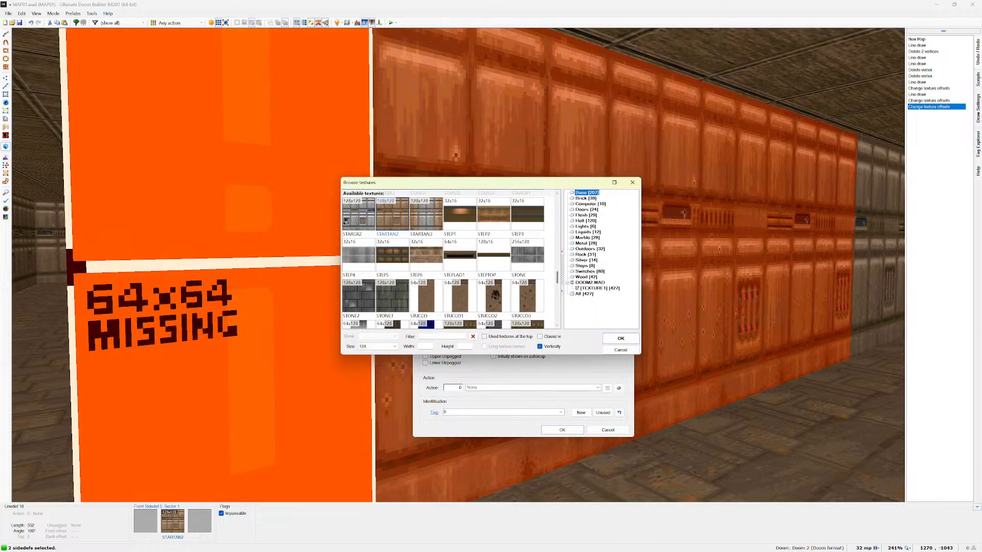
{"action": "left_click", "coordinate": [632, 183]}
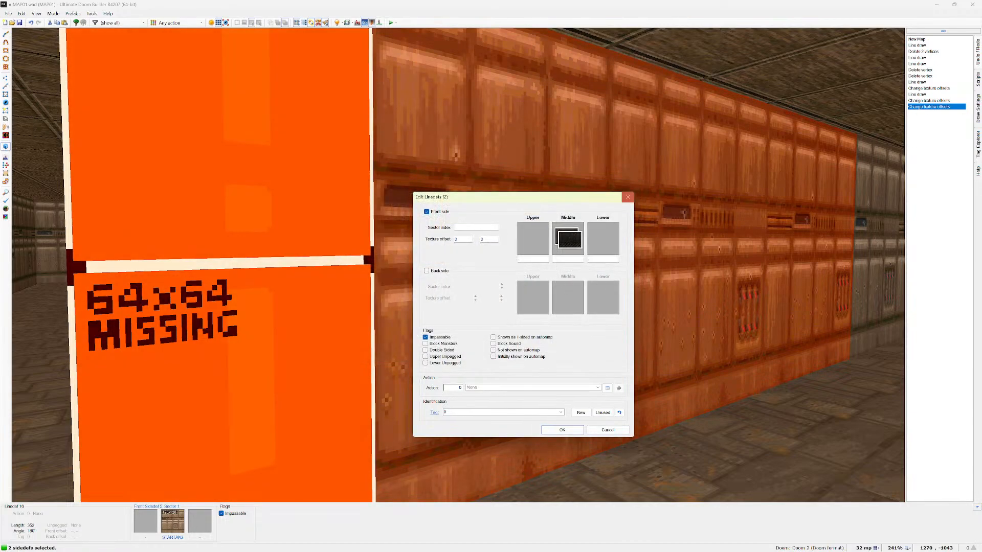
{"action": "left_click", "coordinate": [628, 198]}
{"action": "left_click", "coordinate": [458, 266]}
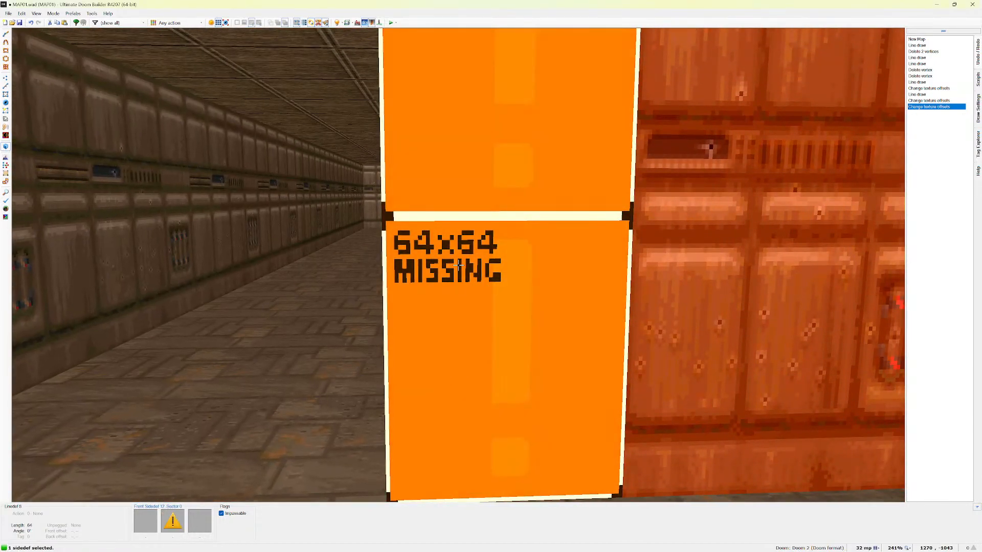
{"action": "right_click", "coordinate": [458, 265]}
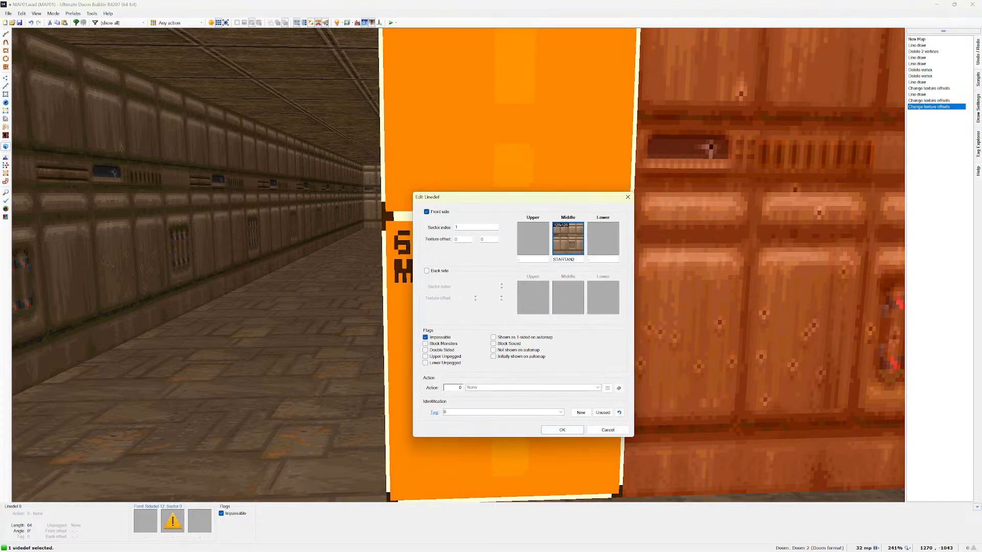
{"action": "left_click", "coordinate": [573, 240]}
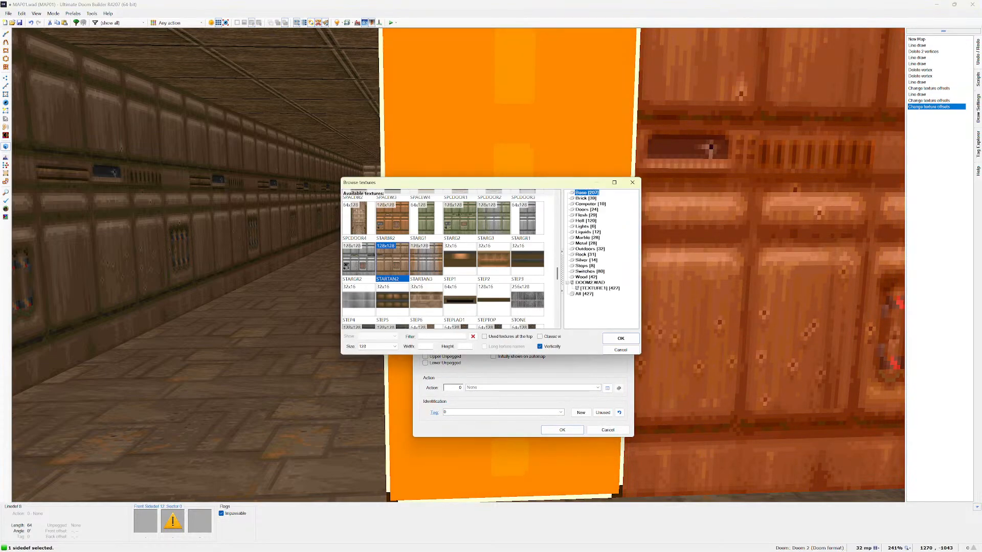
{"action": "left_click", "coordinate": [632, 183]}
{"action": "left_click", "coordinate": [627, 198]}
{"action": "left_click", "coordinate": [458, 266]}
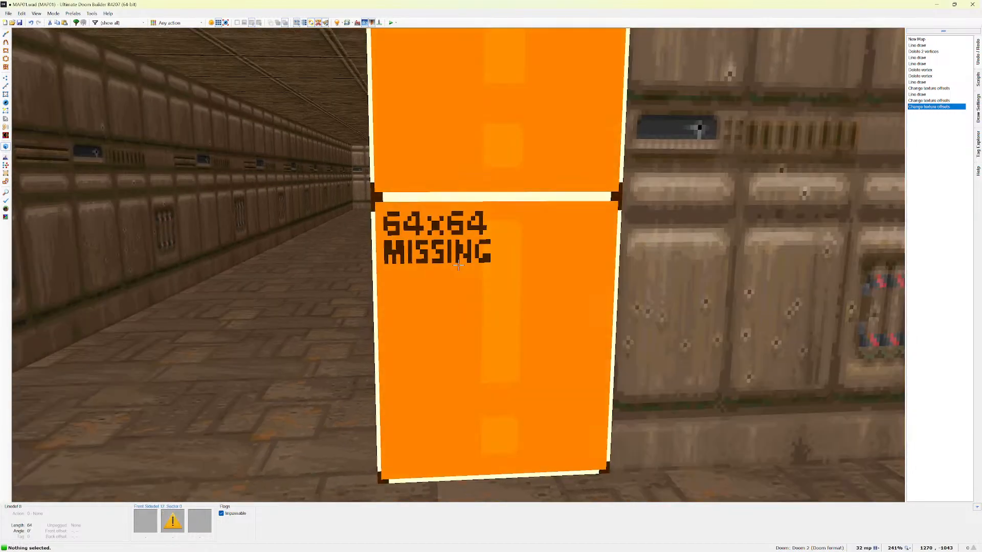
Set the middle texture of the small square's untextured face to STARTAN2.
{"action": "left_click", "coordinate": [458, 265]}
{"action": "right_click", "coordinate": [459, 265]}
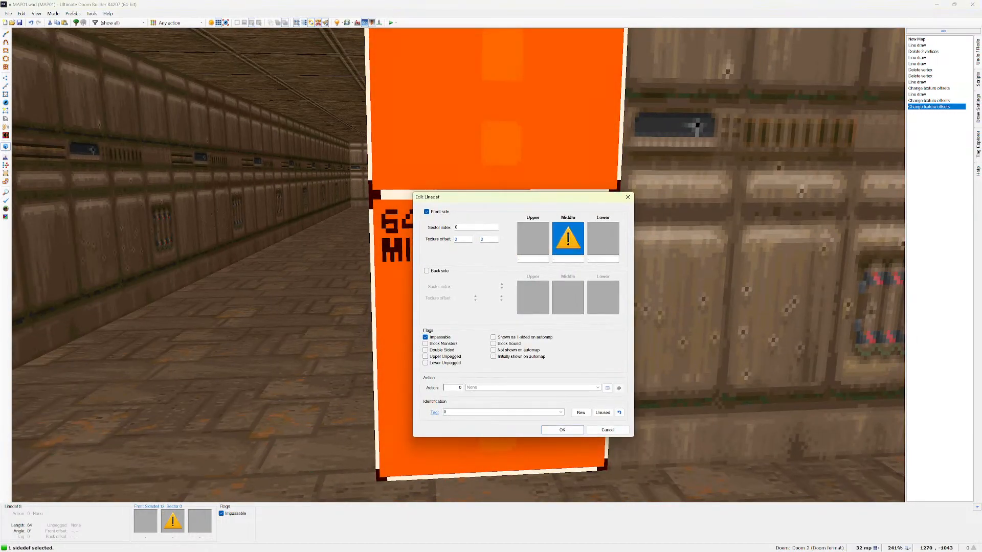
{"action": "left_click", "coordinate": [567, 238]}
{"action": "type", "text": "SP"}
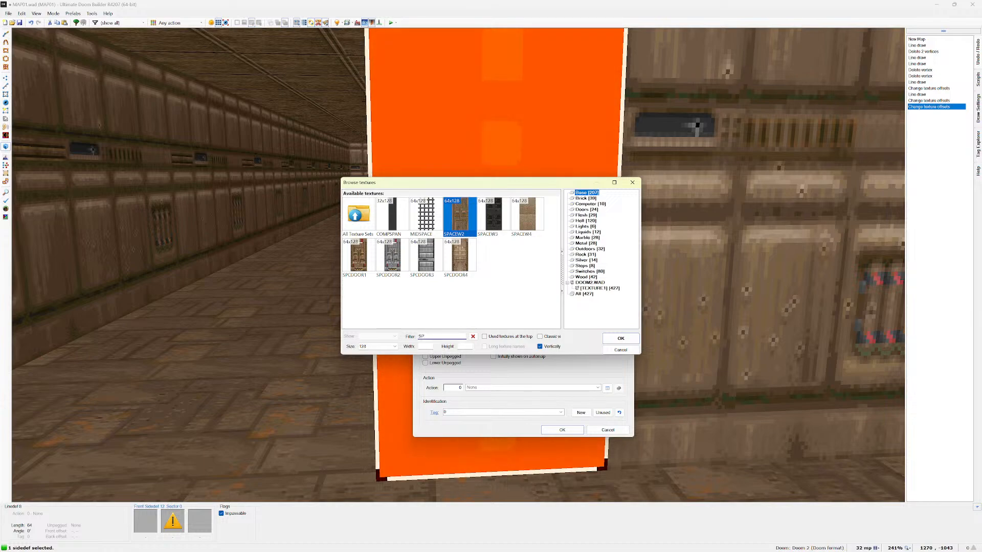
{"action": "key", "text": "BackSpace"}
{"action": "scroll", "coordinate": [451, 260], "scroll_direction": "down", "scroll_amount": 2}
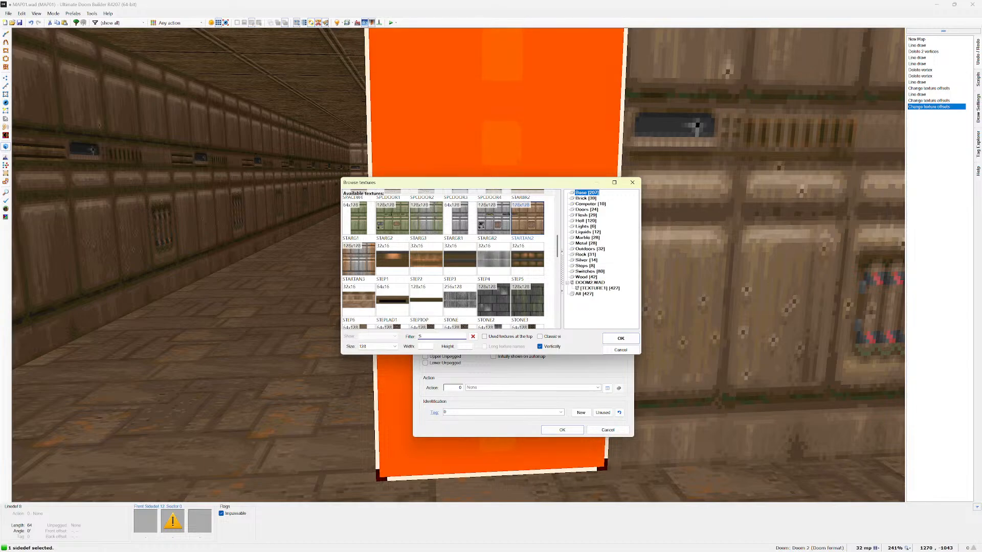
{"action": "key", "text": "Return"}
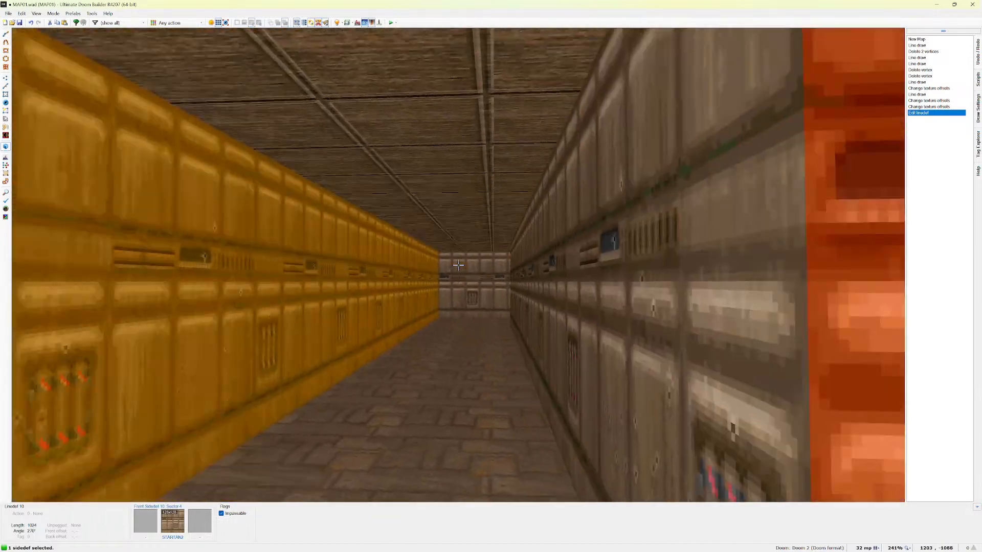
Examine the walls of the large room, corridor and small room in 3D for missing textures and gaps.
{"action": "key", "text": "w"}
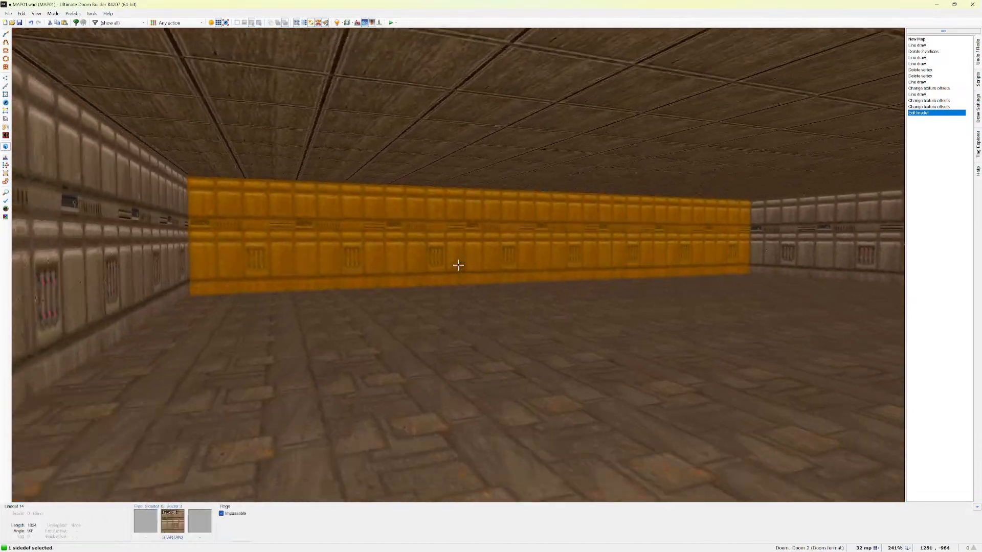
{"action": "key", "text": "w"}
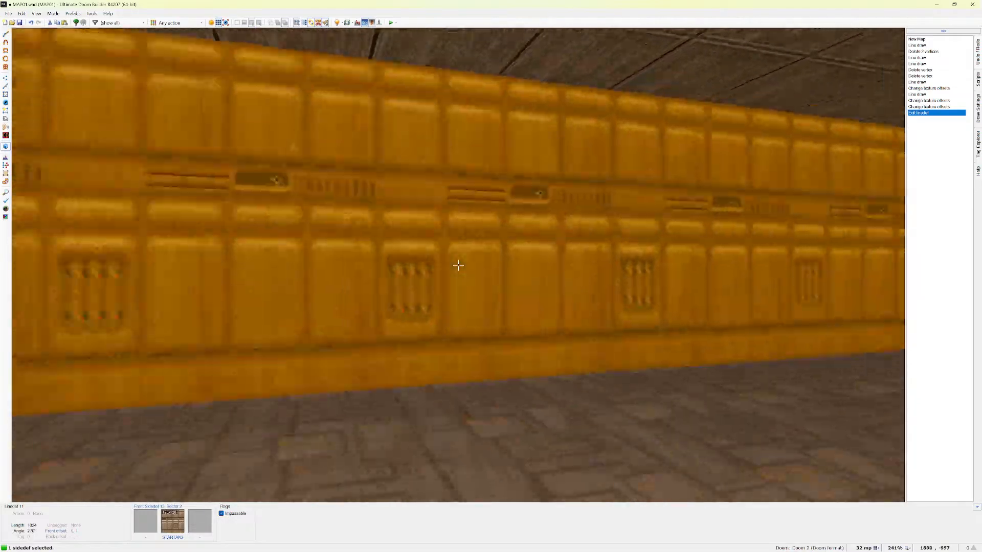
{"action": "key", "text": "w"}
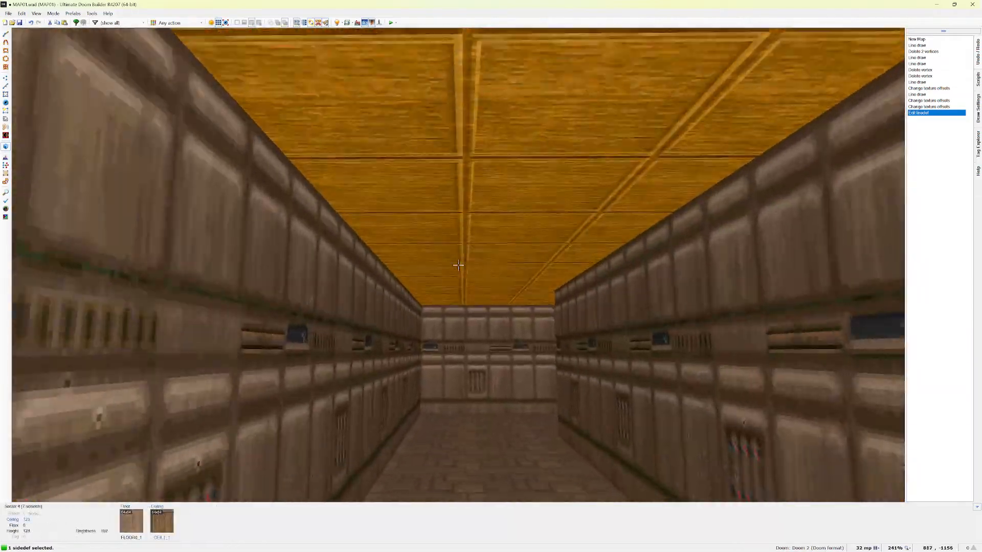
{"action": "key", "text": "w"}
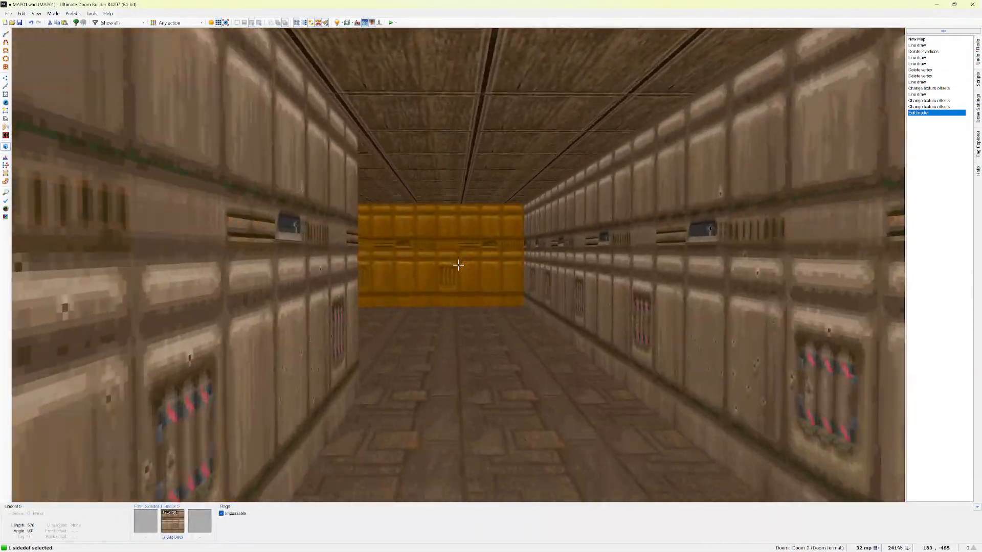
{"action": "key", "text": "d"}
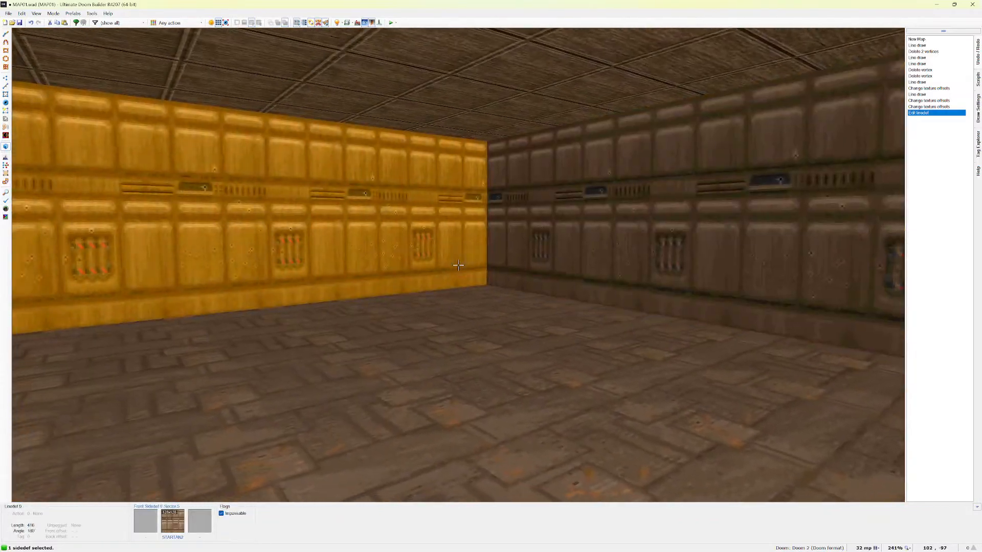
{"action": "key", "text": "w"}
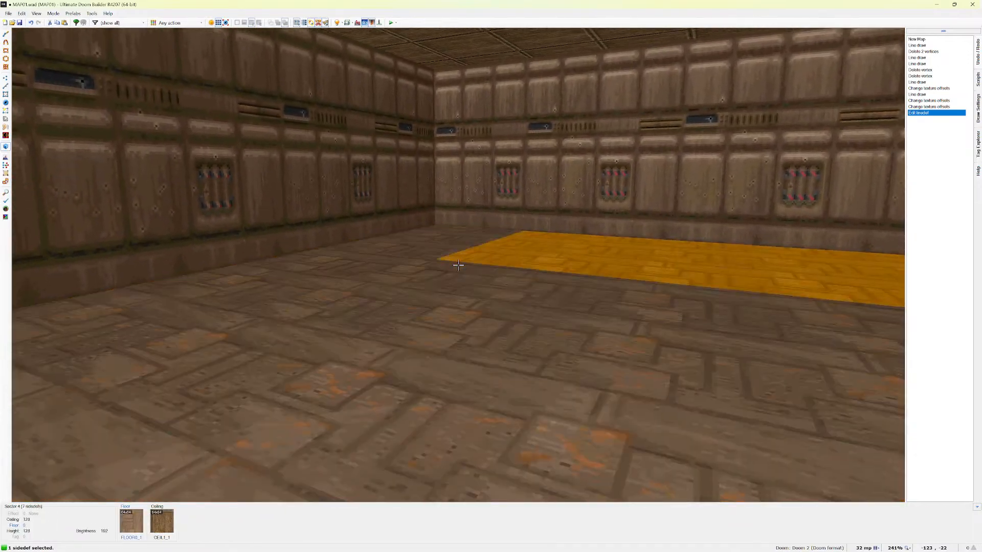
{"action": "key", "text": "w"}
{"action": "key", "text": "w"}
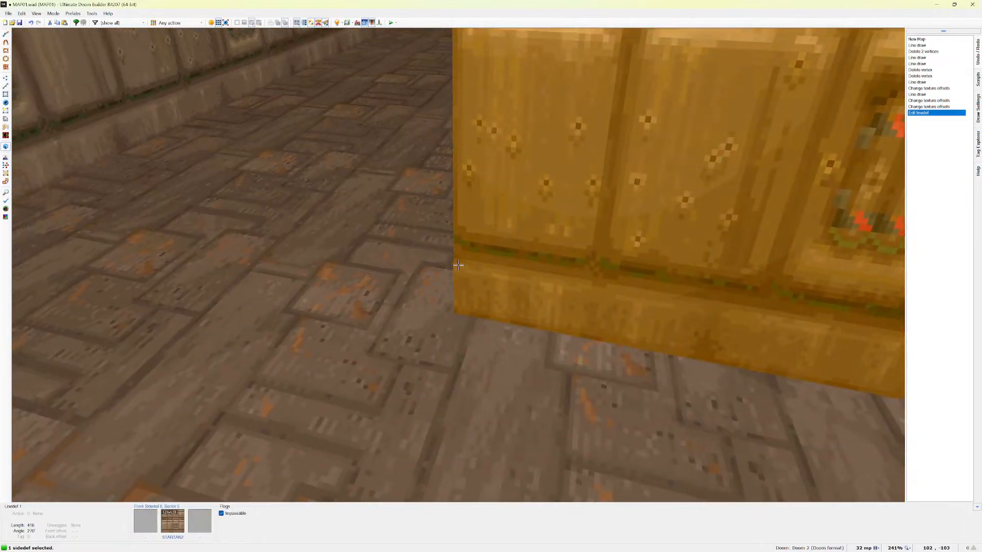
{"action": "key", "text": "w"}
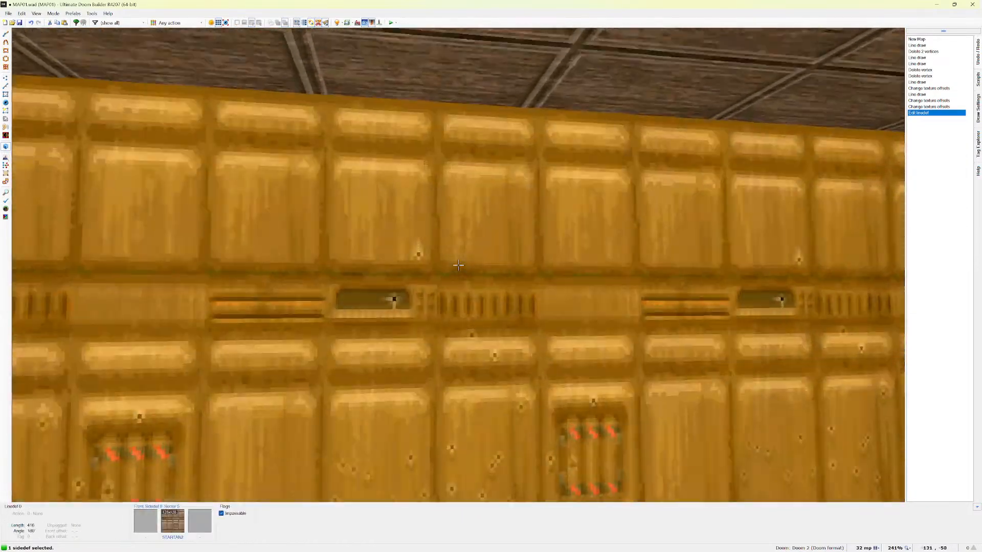
{"action": "key", "text": "w"}
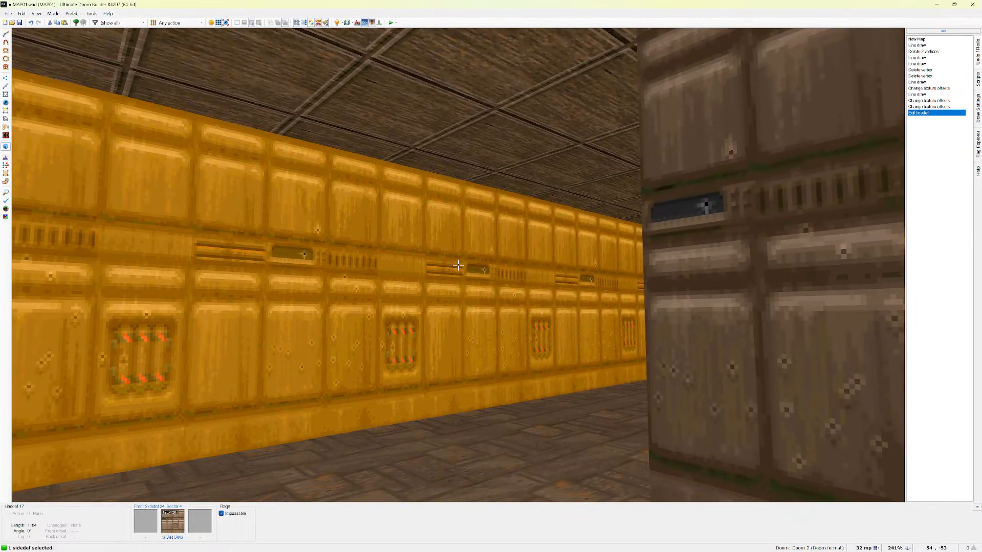
Return to the 2D map and place a Player 1 start in the small room's upper-left corner at about X -192, Y 192.
{"action": "key", "text": "v"}
{"action": "scroll", "coordinate": [445, 252], "scroll_direction": "down", "scroll_amount": 4}
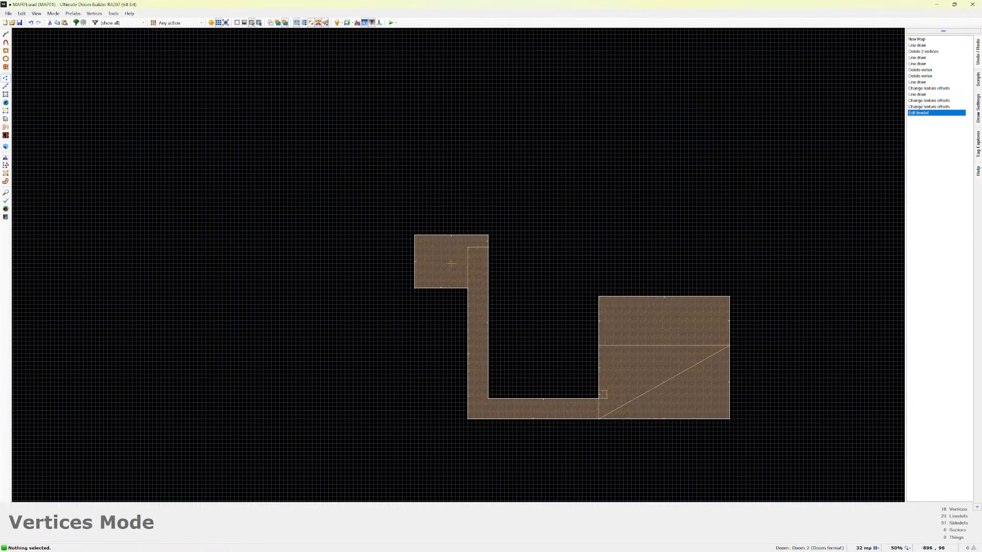
{"action": "scroll", "coordinate": [560, 237], "scroll_direction": "up", "scroll_amount": 5}
{"action": "scroll", "coordinate": [560, 237], "scroll_direction": "up", "scroll_amount": 4}
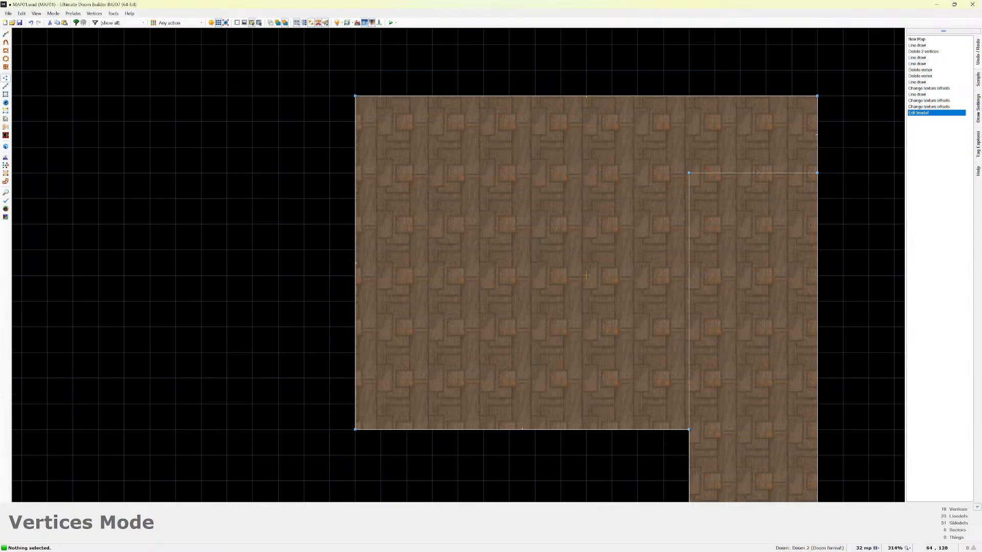
{"action": "left_click", "coordinate": [53, 14]}
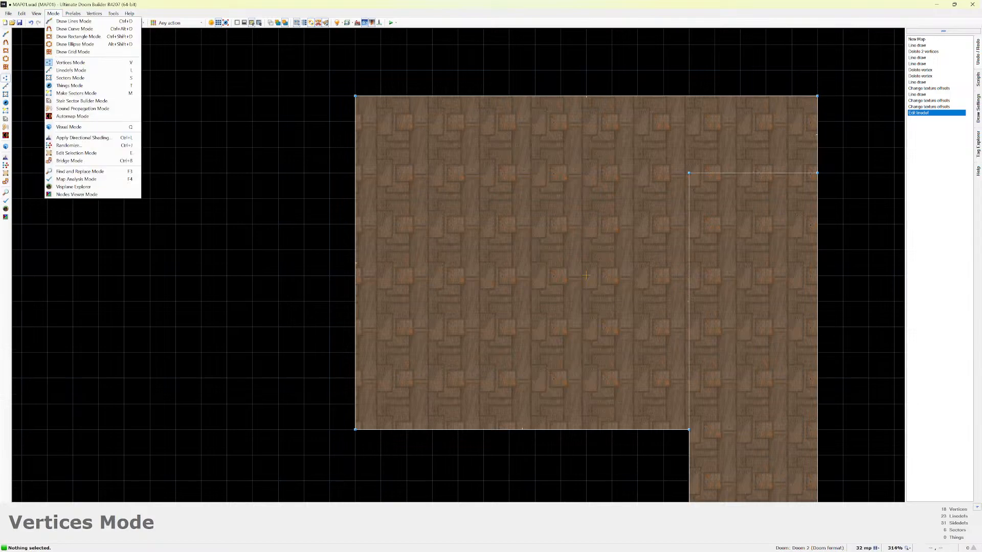
{"action": "left_click", "coordinate": [53, 13]}
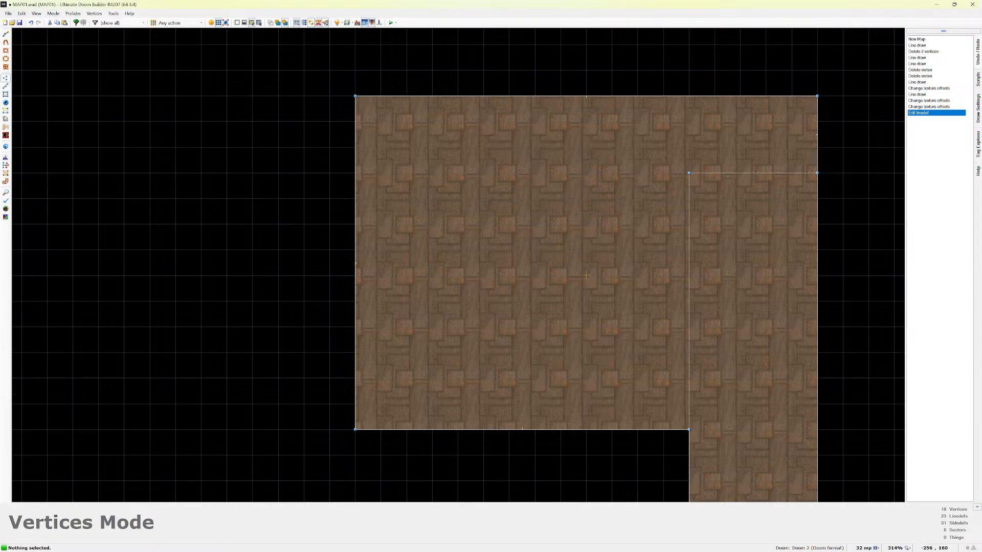
{"action": "scroll", "coordinate": [586, 276], "scroll_direction": "down", "scroll_amount": 10}
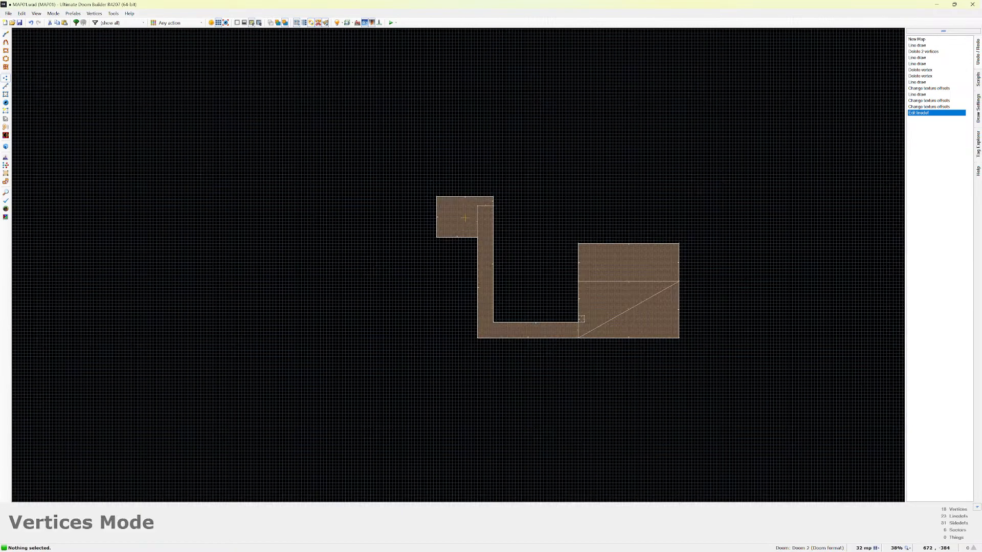
{"action": "scroll", "coordinate": [465, 217], "scroll_direction": "up", "scroll_amount": 12}
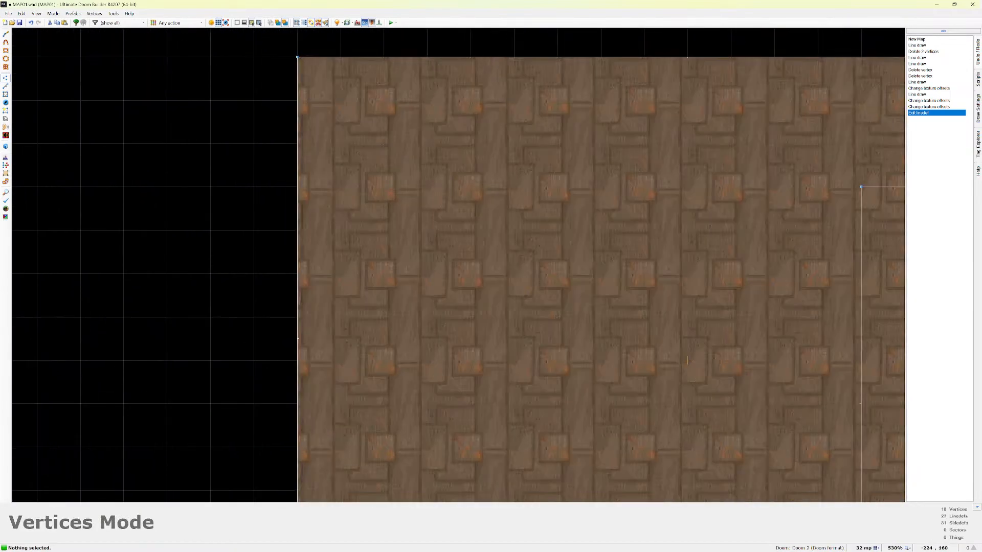
{"action": "left_click", "coordinate": [53, 14]}
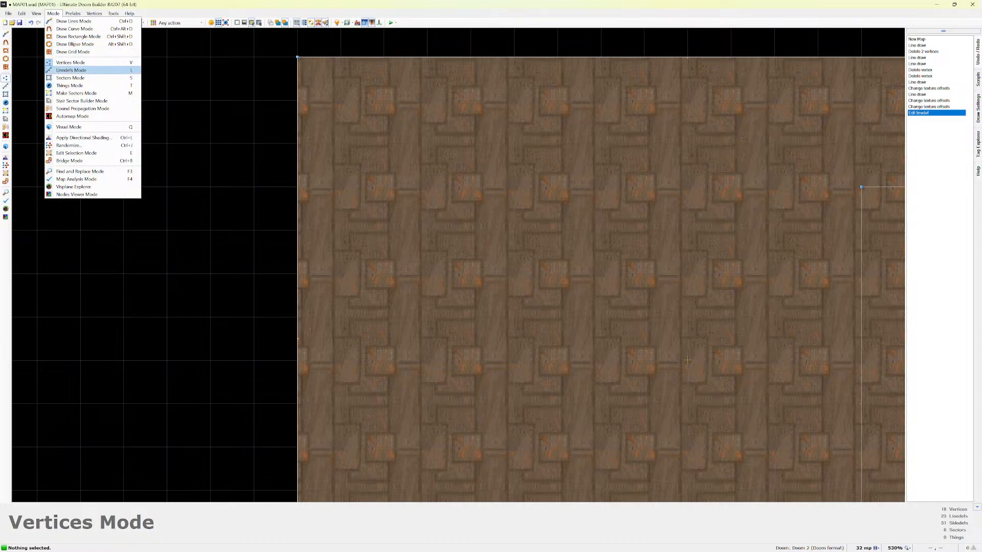
{"action": "left_click", "coordinate": [70, 85]}
{"action": "right_click", "coordinate": [426, 100]}
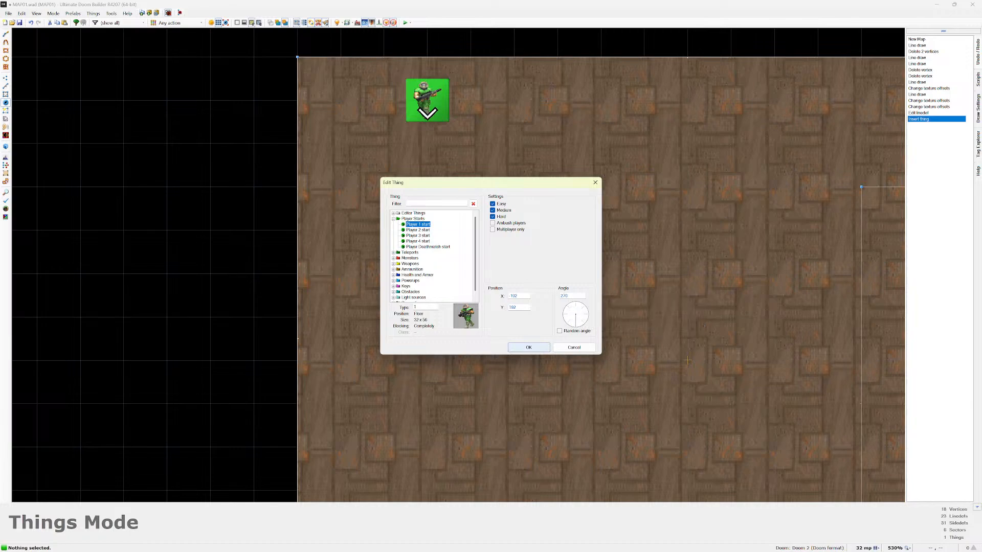
{"action": "left_click", "coordinate": [528, 348]}
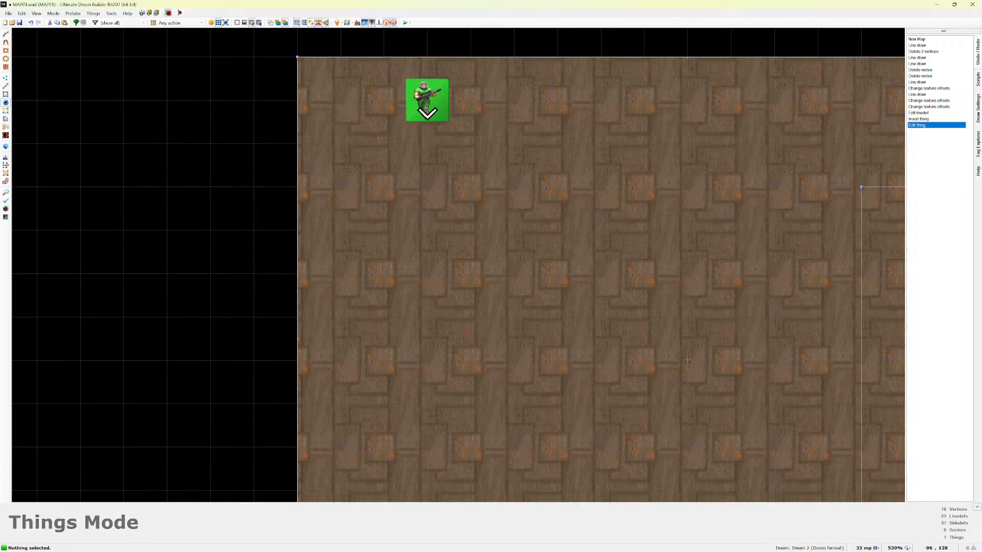
Add a Super Shotgun in the small room's lower-left corner at about X -192, Y -160.
{"action": "scroll", "coordinate": [546, 205], "scroll_direction": "down", "scroll_amount": 4}
{"action": "scroll", "coordinate": [565, 234], "scroll_direction": "up", "scroll_amount": 2}
{"action": "scroll", "coordinate": [493, 261], "scroll_direction": "down", "scroll_amount": 1}
{"action": "scroll", "coordinate": [496, 296], "scroll_direction": "up", "scroll_amount": 1}
{"action": "scroll", "coordinate": [495, 298], "scroll_direction": "down", "scroll_amount": 1}
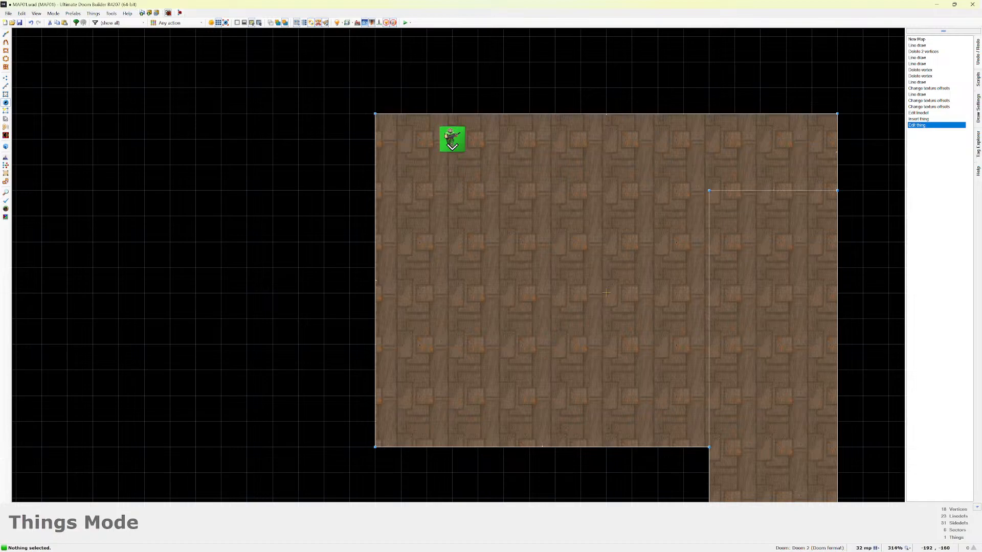
{"action": "key", "text": "Insert"}
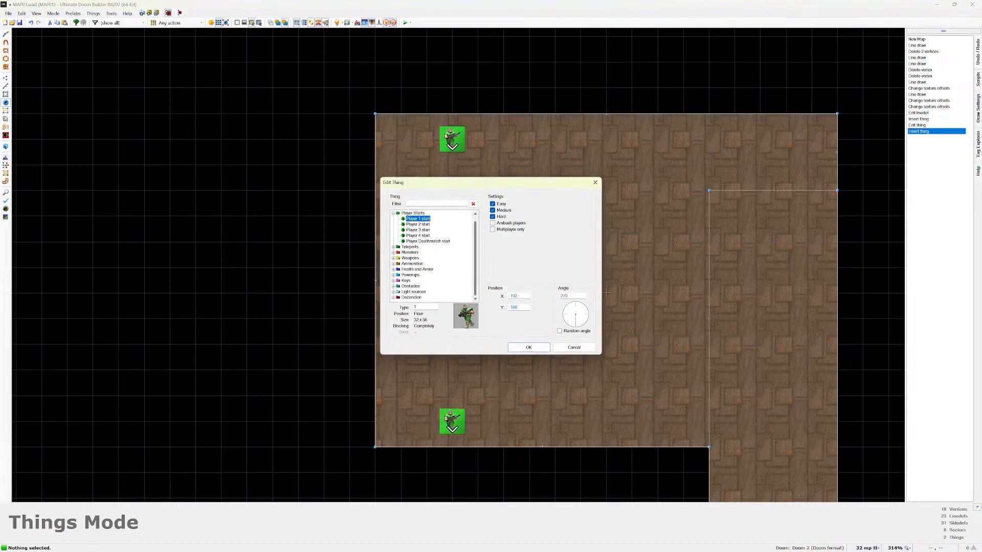
{"action": "left_click", "coordinate": [409, 253]}
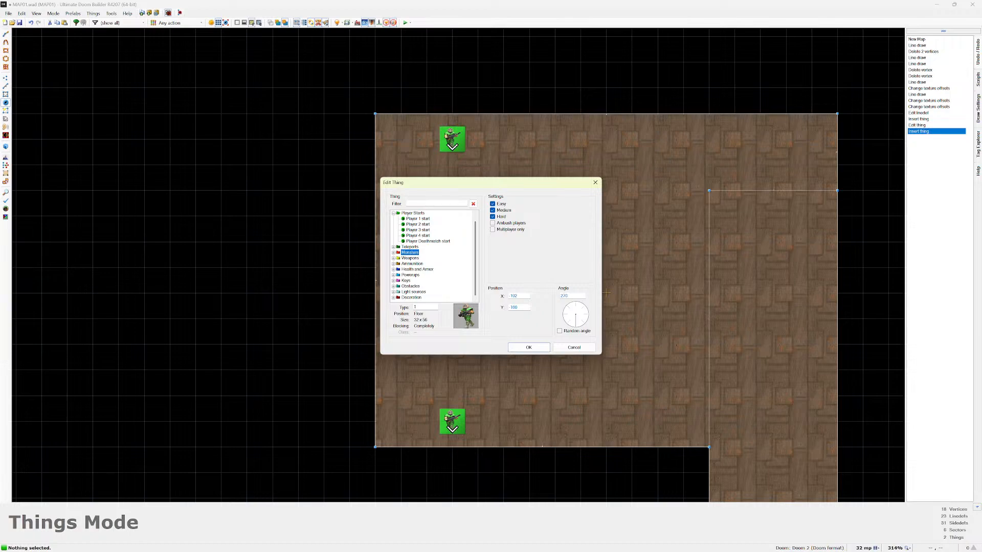
{"action": "double_click", "coordinate": [417, 269]}
{"action": "double_click", "coordinate": [412, 258]}
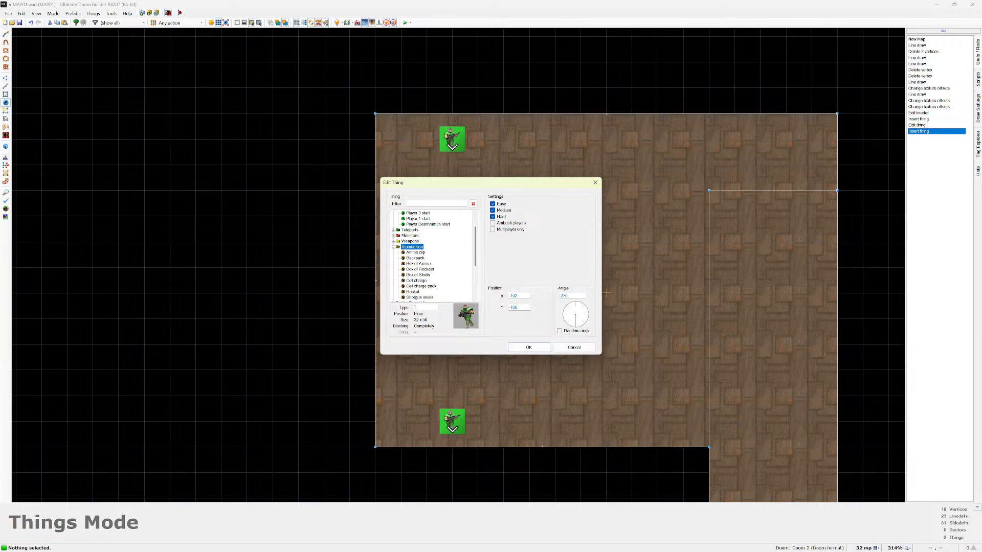
{"action": "scroll", "coordinate": [433, 256], "scroll_direction": "down", "scroll_amount": 2}
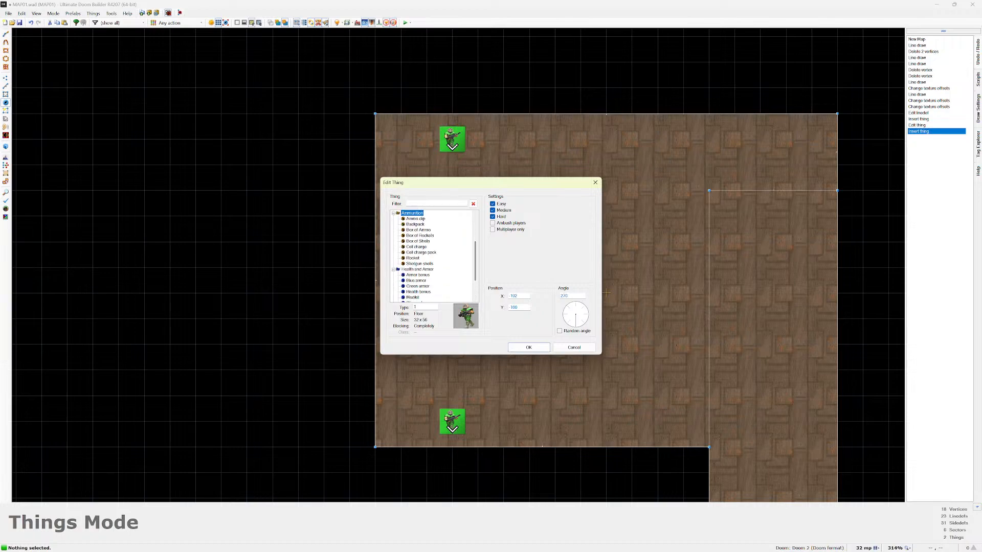
{"action": "scroll", "coordinate": [433, 256], "scroll_direction": "up", "scroll_amount": 2}
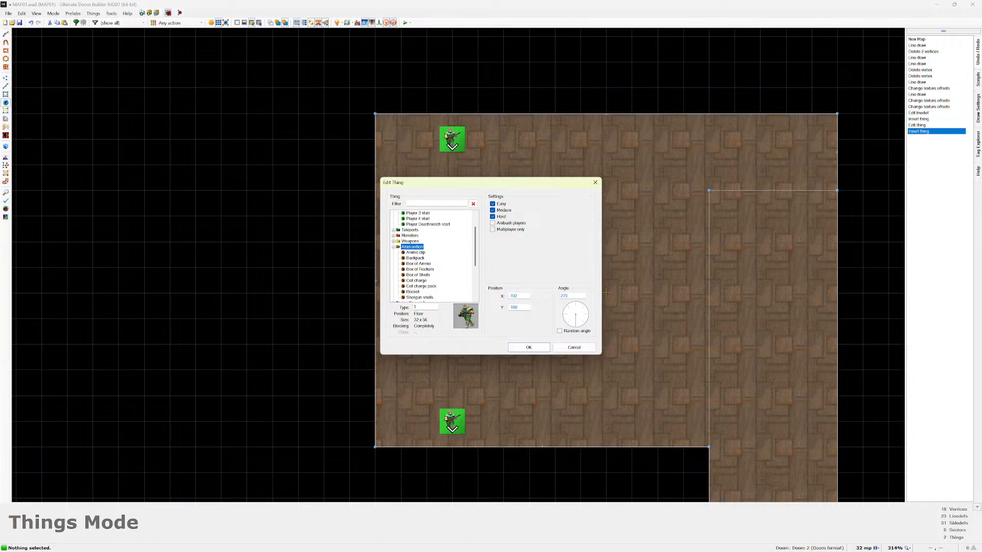
{"action": "left_click", "coordinate": [393, 241]}
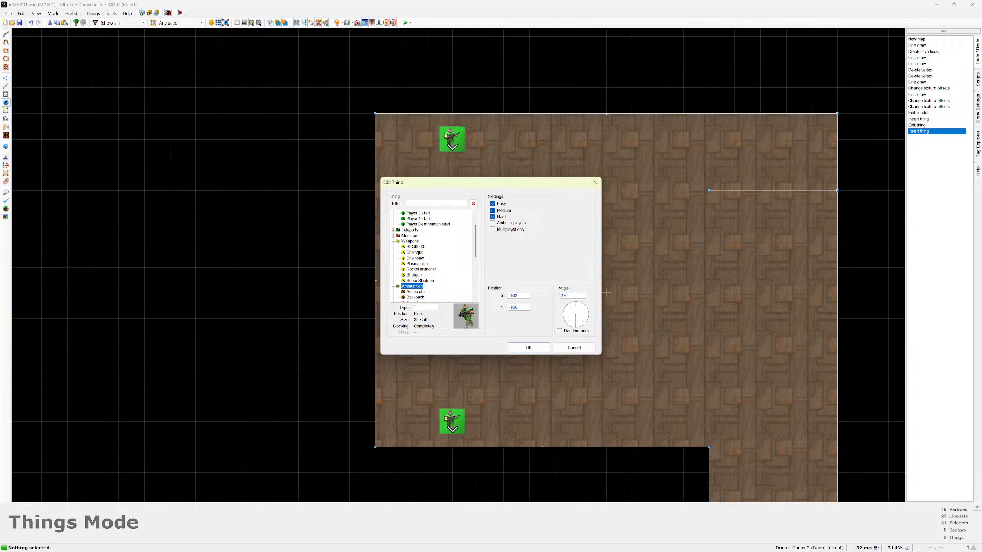
{"action": "left_click", "coordinate": [419, 280]}
{"action": "left_click", "coordinate": [413, 275]}
{"action": "key", "text": "Return"}
Add a Box of Shells beside the Super Shotgun in the small room at about X -64, Y -160.
{"action": "left_click", "coordinate": [452, 422]}
{"action": "left_click", "coordinate": [452, 422]}
{"action": "key", "text": "Insert"}
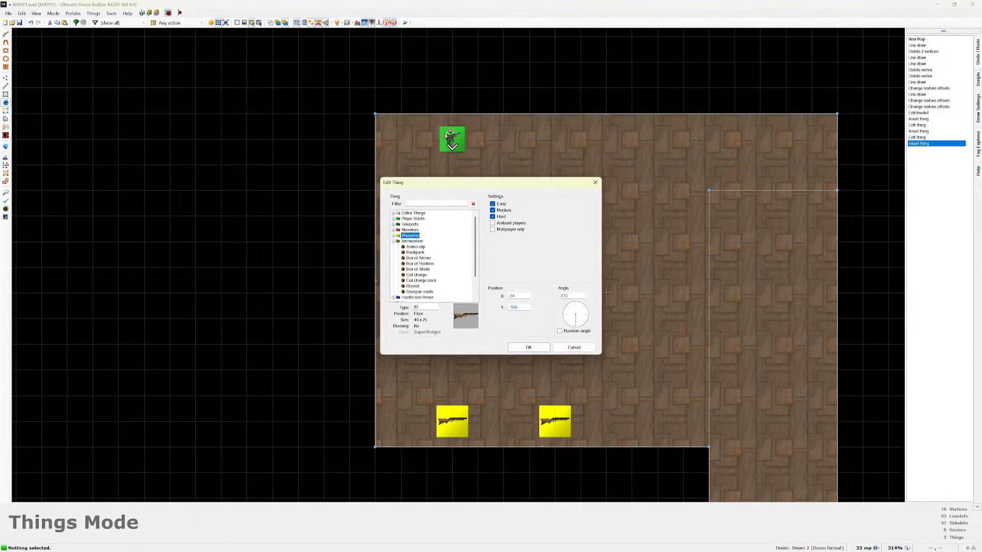
{"action": "left_click", "coordinate": [417, 270]}
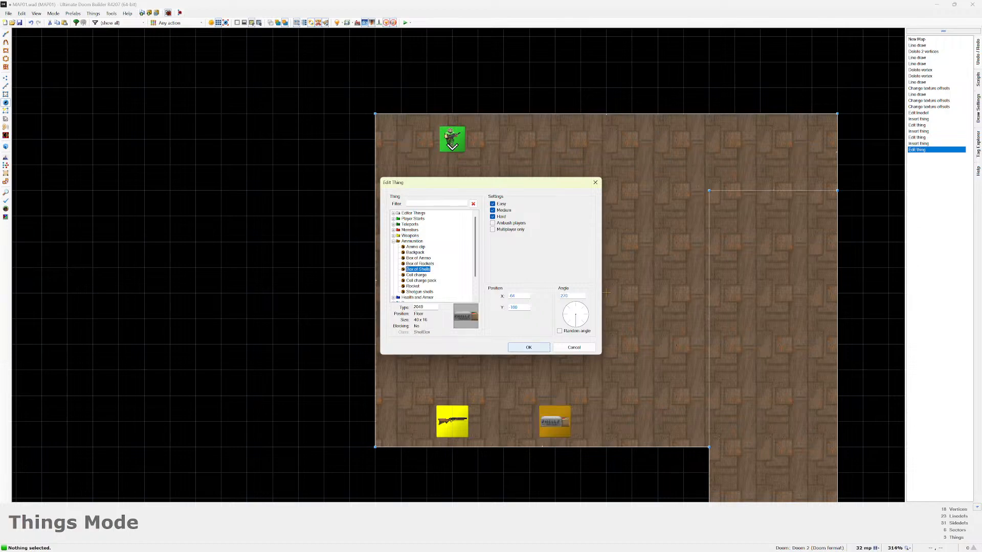
{"action": "left_click", "coordinate": [529, 348]}
{"action": "scroll", "coordinate": [605, 292], "scroll_direction": "down", "scroll_amount": 3}
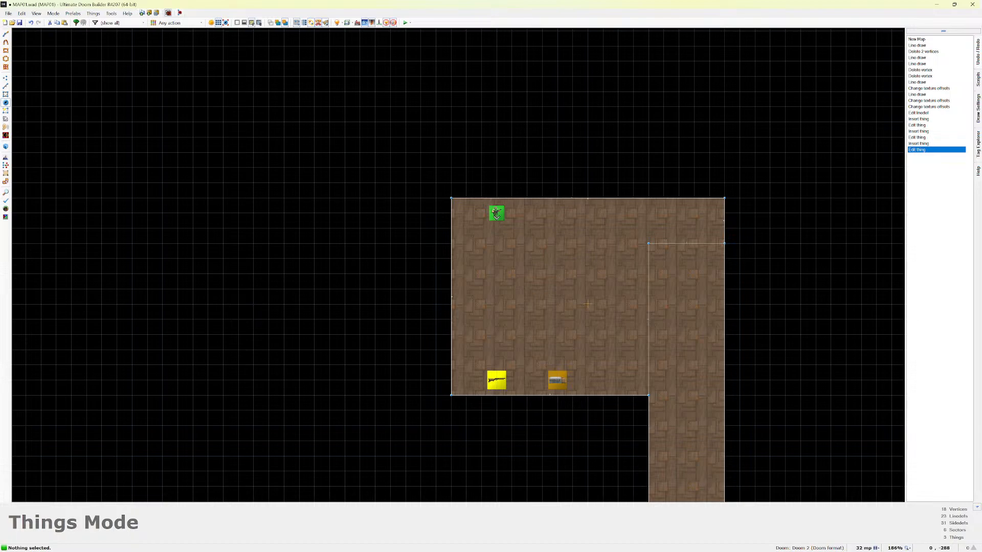
{"action": "key", "text": "Insert"}
{"action": "left_click", "coordinate": [572, 425]}
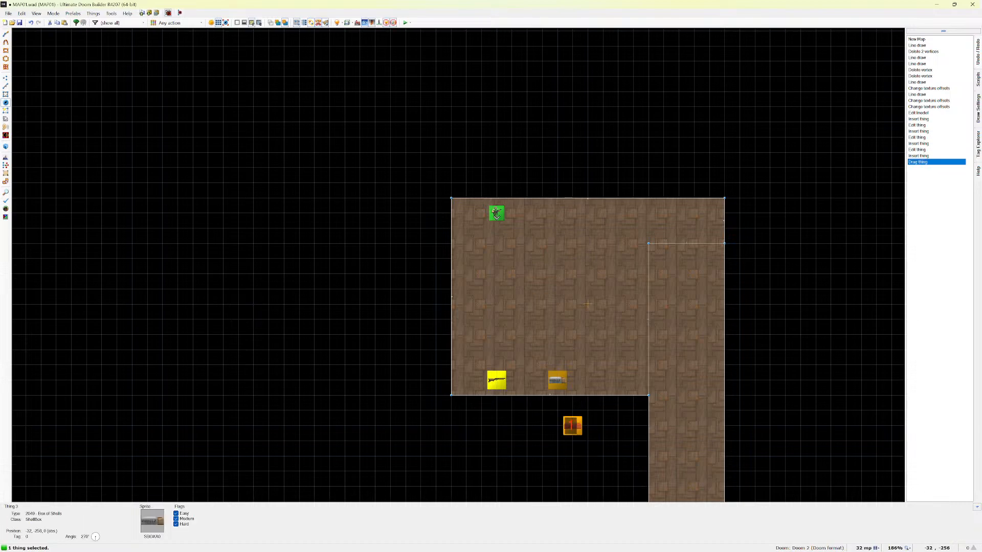
{"action": "key", "text": "Delete"}
Insert a new thing in the vertical corridor below the small room at about X 192, Y -416, and bring up the monster types for it.
{"action": "scroll", "coordinate": [587, 303], "scroll_direction": "down", "scroll_amount": 7}
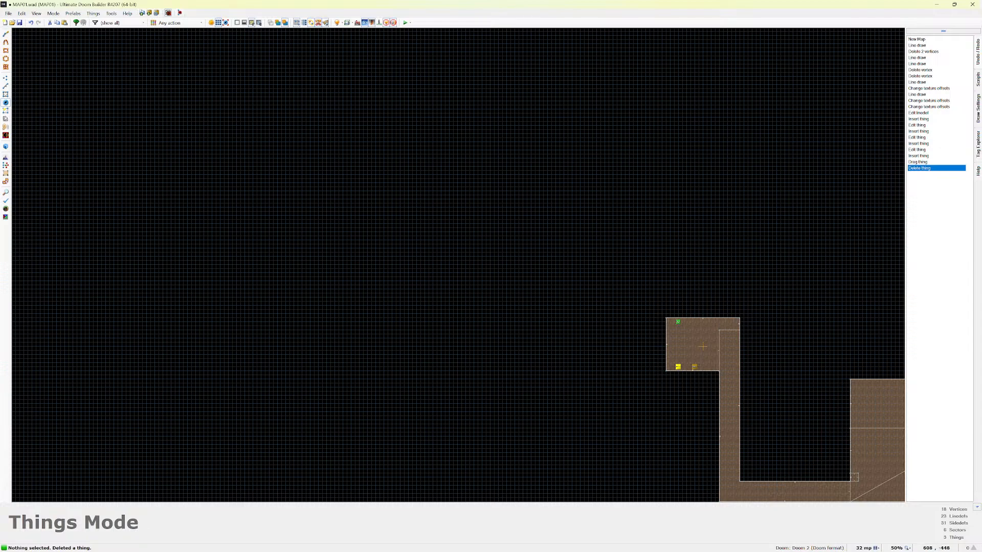
{"action": "scroll", "coordinate": [787, 421], "scroll_direction": "up", "scroll_amount": 3}
{"action": "scroll", "coordinate": [775, 409], "scroll_direction": "down", "scroll_amount": 7}
{"action": "scroll", "coordinate": [797, 460], "scroll_direction": "up", "scroll_amount": 5}
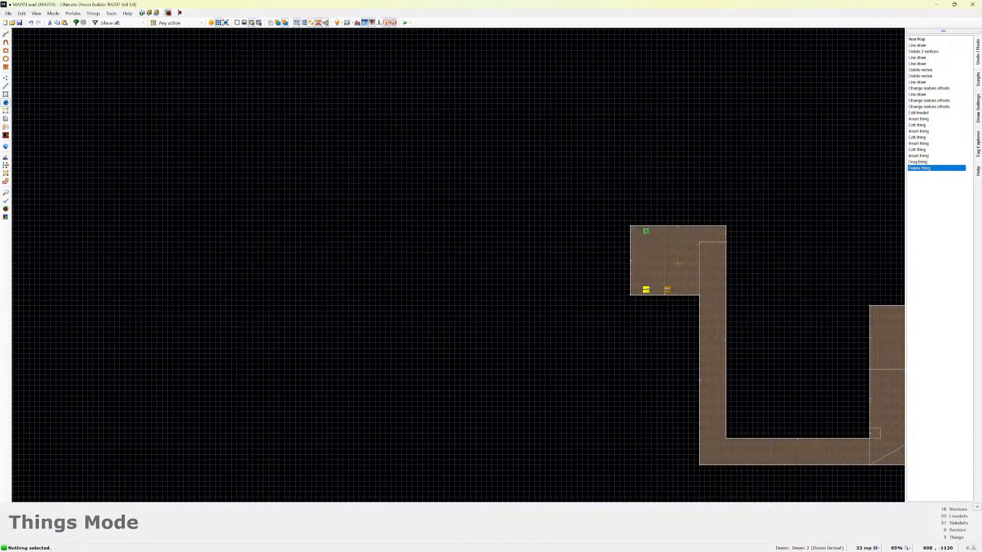
{"action": "scroll", "coordinate": [756, 453], "scroll_direction": "up", "scroll_amount": 7}
{"action": "scroll", "coordinate": [657, 225], "scroll_direction": "down", "scroll_amount": 1}
{"action": "scroll", "coordinate": [614, 230], "scroll_direction": "up", "scroll_amount": 2}
{"action": "scroll", "coordinate": [614, 238], "scroll_direction": "down", "scroll_amount": 2}
{"action": "scroll", "coordinate": [606, 135], "scroll_direction": "down", "scroll_amount": 3}
{"action": "scroll", "coordinate": [649, 98], "scroll_direction": "up", "scroll_amount": 4}
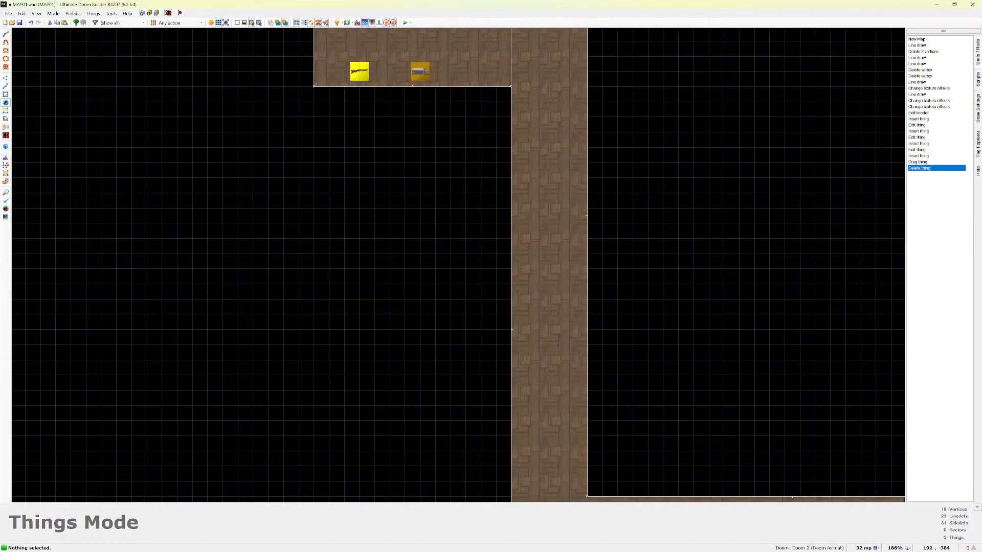
{"action": "key", "text": "Insert"}
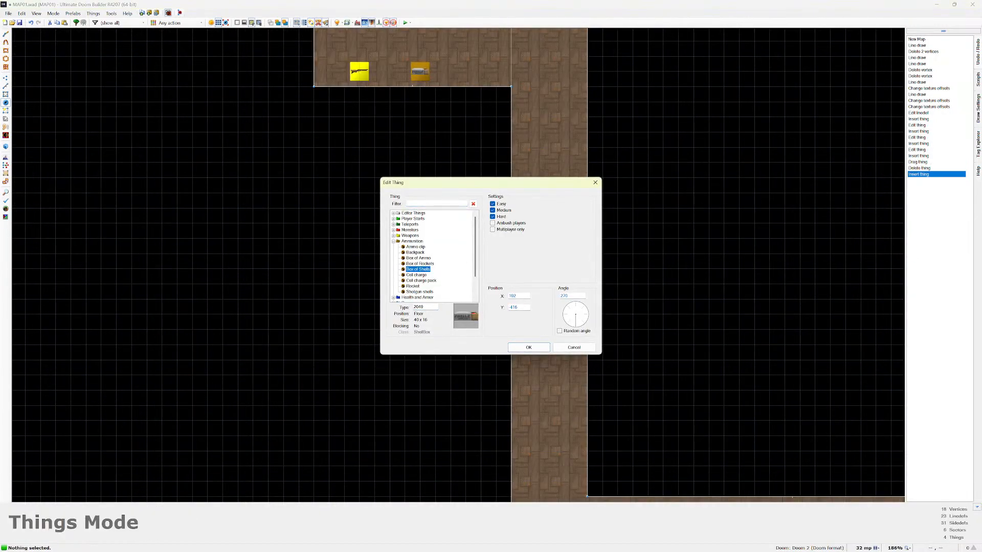
{"action": "left_click", "coordinate": [417, 218]}
{"action": "left_click", "coordinate": [418, 230]}
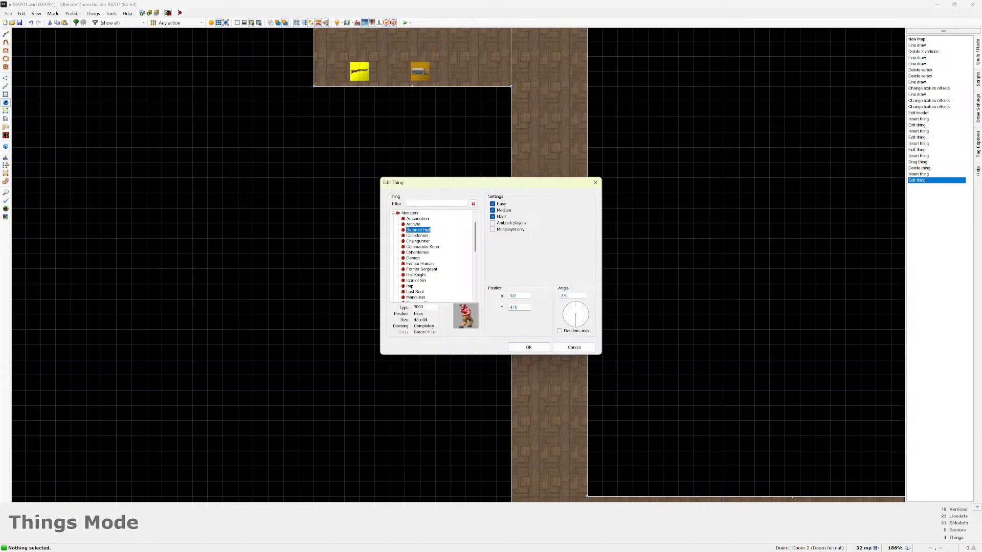
{"action": "left_click_drag", "start_coordinate": [460, 183], "coordinate": [281, 138]}
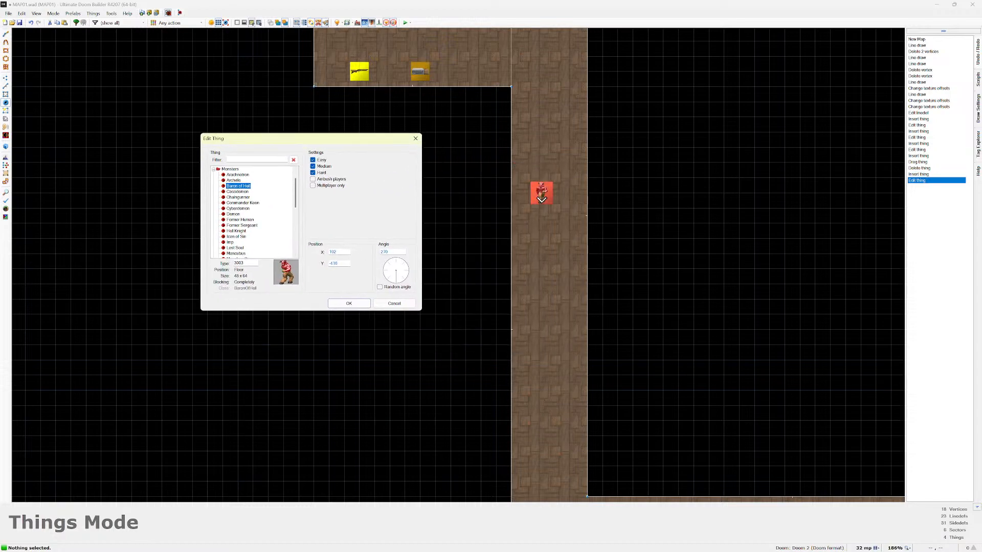
Compare the monster types for the new corridor thing and set it to Demon.
{"action": "left_click", "coordinate": [238, 192]}
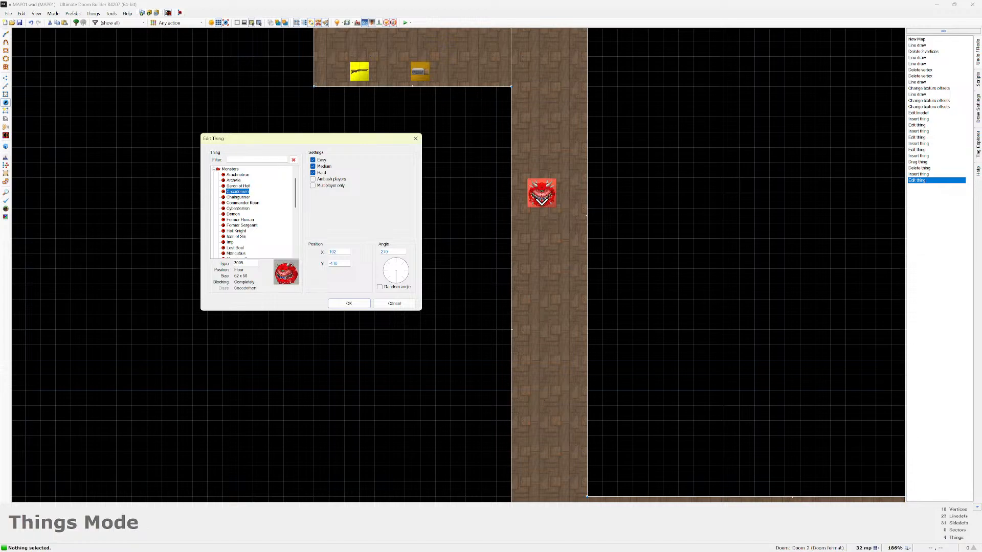
{"action": "left_click", "coordinate": [238, 197]}
{"action": "left_click", "coordinate": [243, 203]}
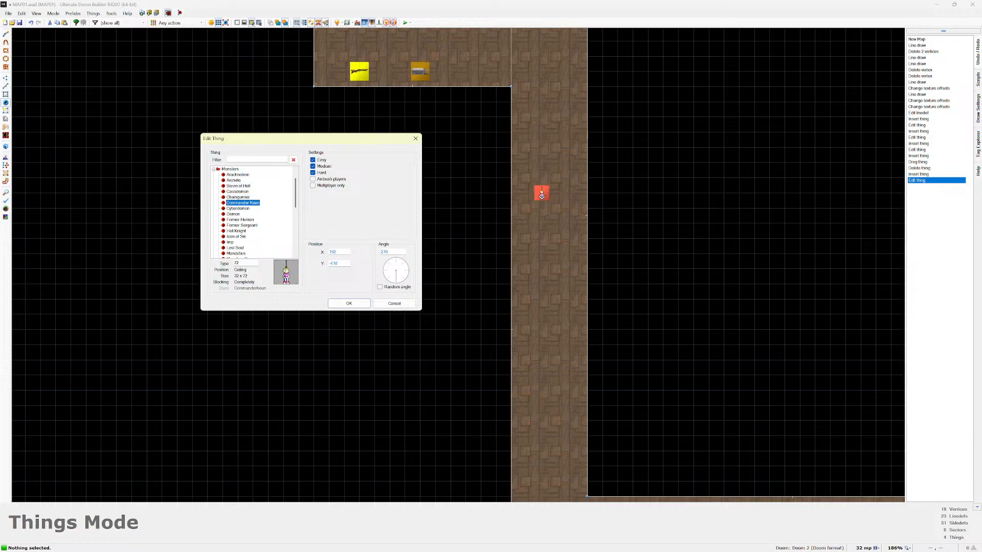
{"action": "left_click", "coordinate": [239, 208]}
{"action": "left_click", "coordinate": [233, 215]}
{"action": "left_click", "coordinate": [242, 226]}
{"action": "left_click", "coordinate": [233, 214]}
{"action": "left_click", "coordinate": [240, 220]}
{"action": "left_click", "coordinate": [241, 225]}
{"action": "left_click", "coordinate": [240, 220]}
{"action": "left_click", "coordinate": [233, 214]}
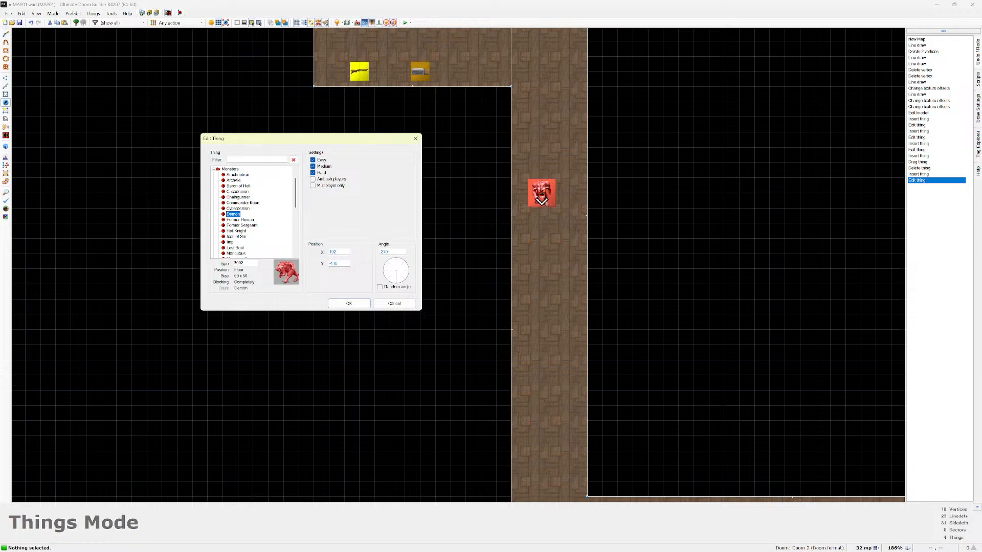
{"action": "left_click", "coordinate": [349, 304]}
{"action": "double_click", "coordinate": [541, 194]}
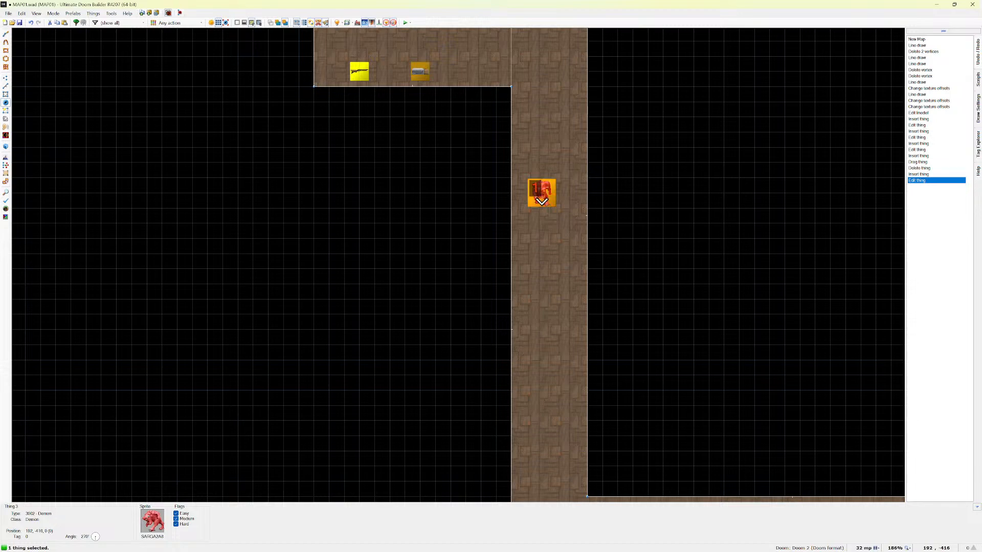
{"action": "left_click", "coordinate": [348, 303]}
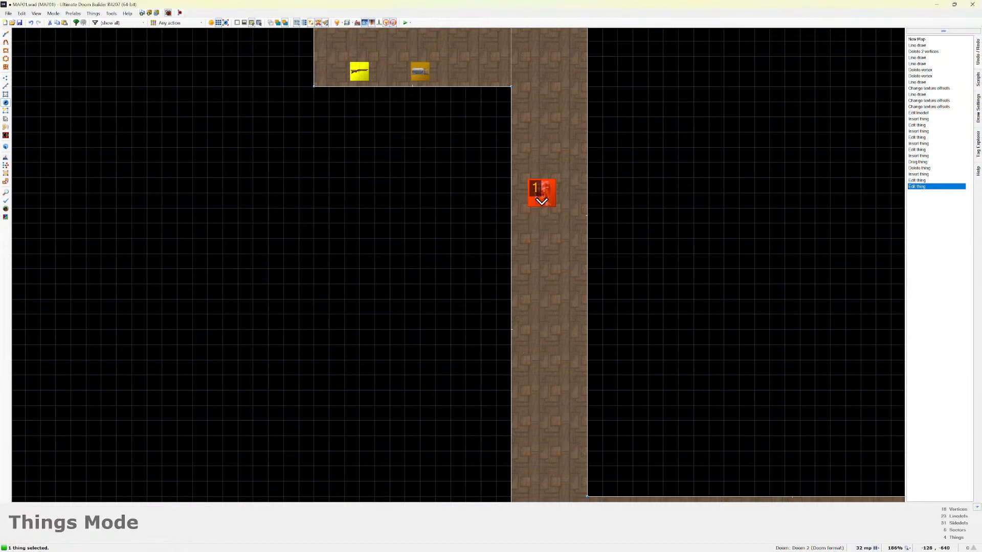
Add three more Demons down the vertical corridor at X 192, at about Y -576, -800 and -960.
{"action": "double_click", "coordinate": [541, 268]}
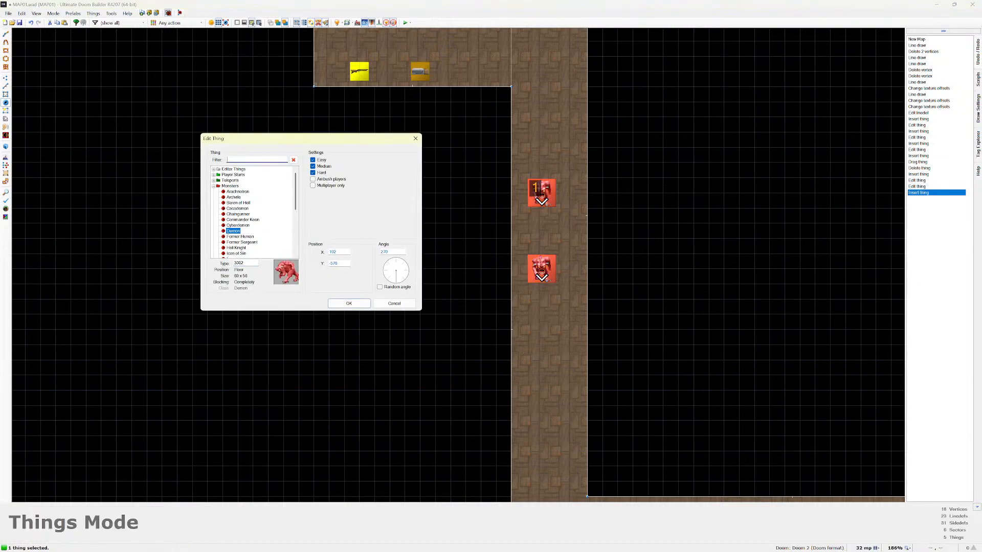
{"action": "left_click", "coordinate": [349, 304]}
{"action": "double_click", "coordinate": [541, 372]}
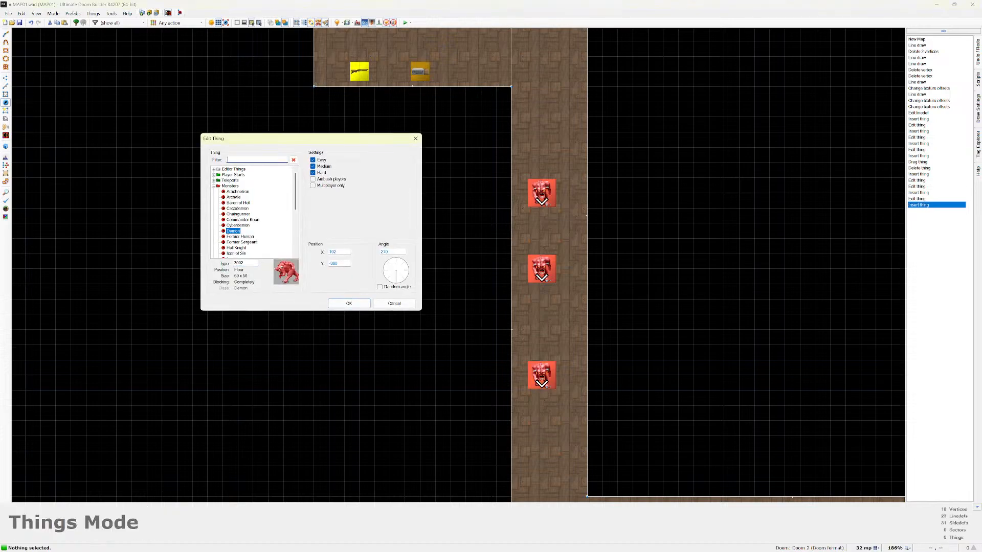
{"action": "left_click", "coordinate": [349, 303]}
{"action": "scroll", "coordinate": [541, 403], "scroll_direction": "down", "scroll_amount": 5}
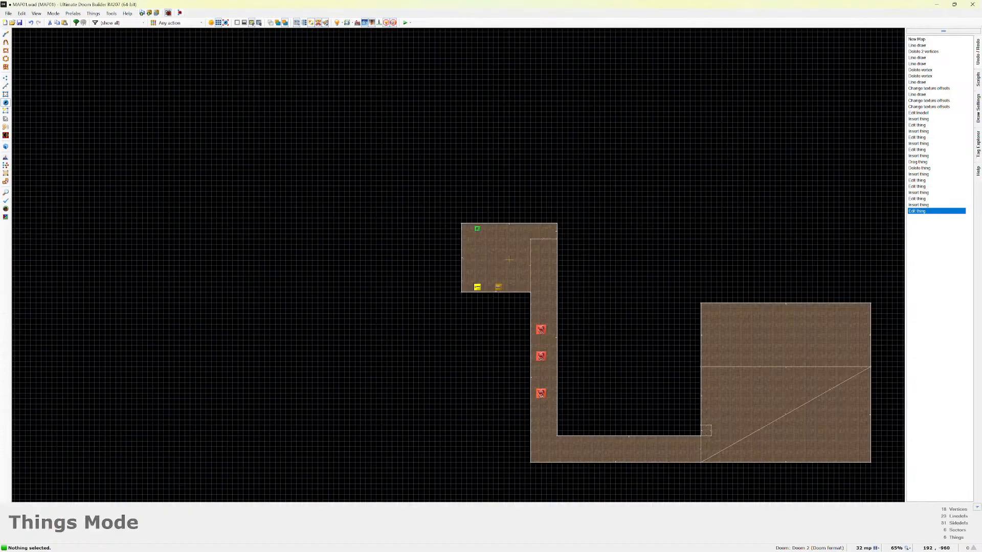
{"action": "double_click", "coordinate": [541, 420]}
{"action": "left_click", "coordinate": [349, 303]}
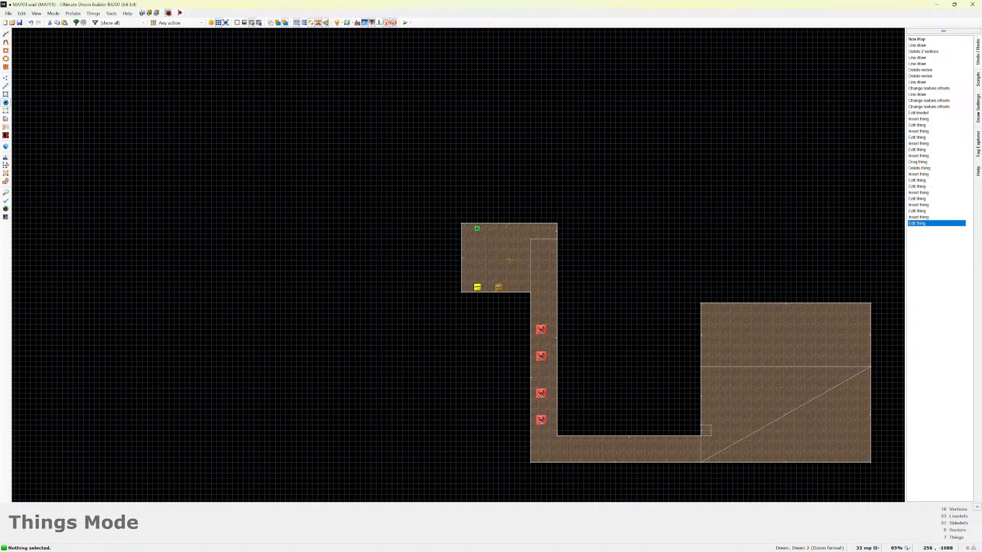
Add four Demons along the horizontal corridor at about Y -1120, spaced from about X 384 to X 992.
{"action": "double_click", "coordinate": [573, 447]}
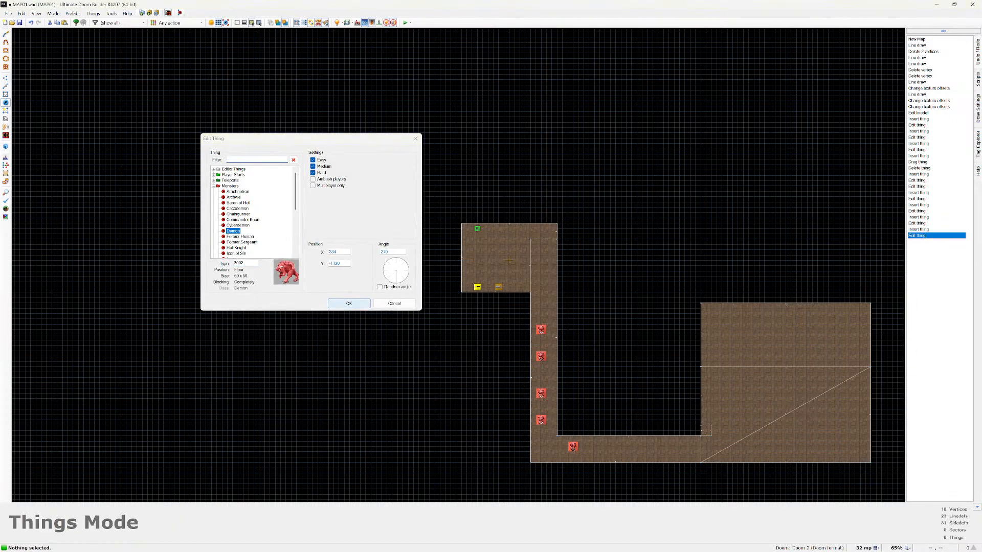
{"action": "left_click", "coordinate": [348, 304]}
{"action": "double_click", "coordinate": [604, 446]}
{"action": "left_click", "coordinate": [347, 301]}
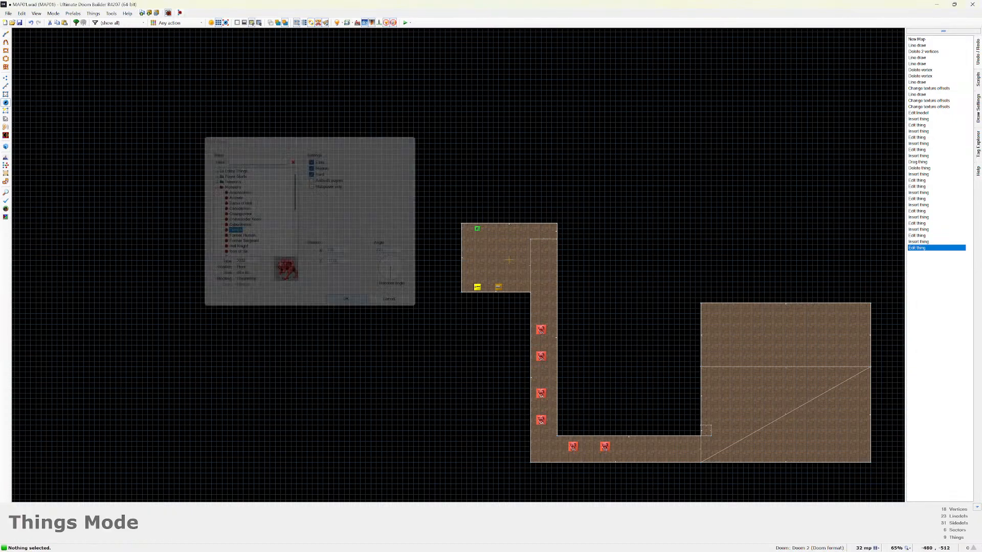
{"action": "double_click", "coordinate": [647, 441]}
{"action": "left_click", "coordinate": [347, 300]}
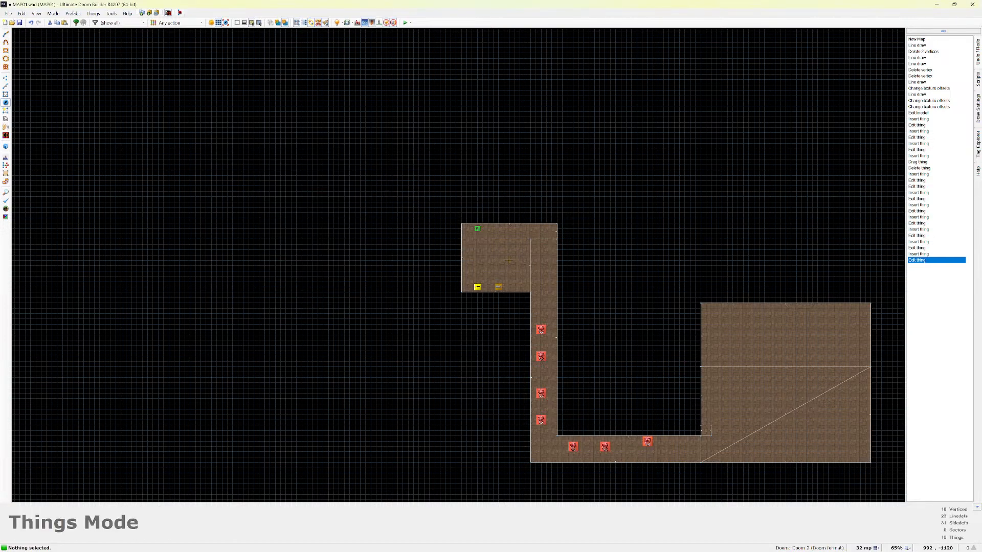
{"action": "double_click", "coordinate": [674, 447]}
{"action": "left_click", "coordinate": [348, 303]}
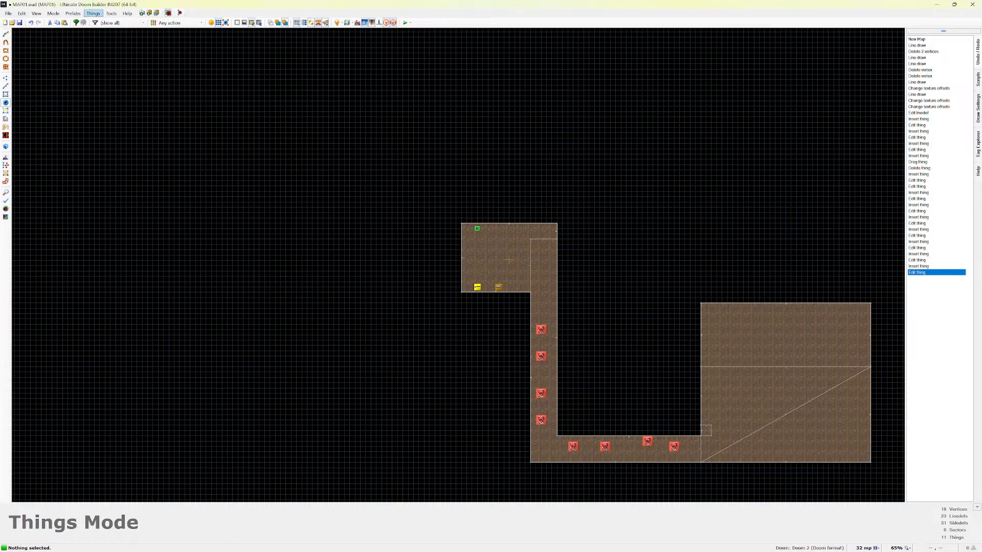
{"action": "left_click", "coordinate": [53, 13]}
{"action": "mouse_move", "coordinate": [21, 13]}
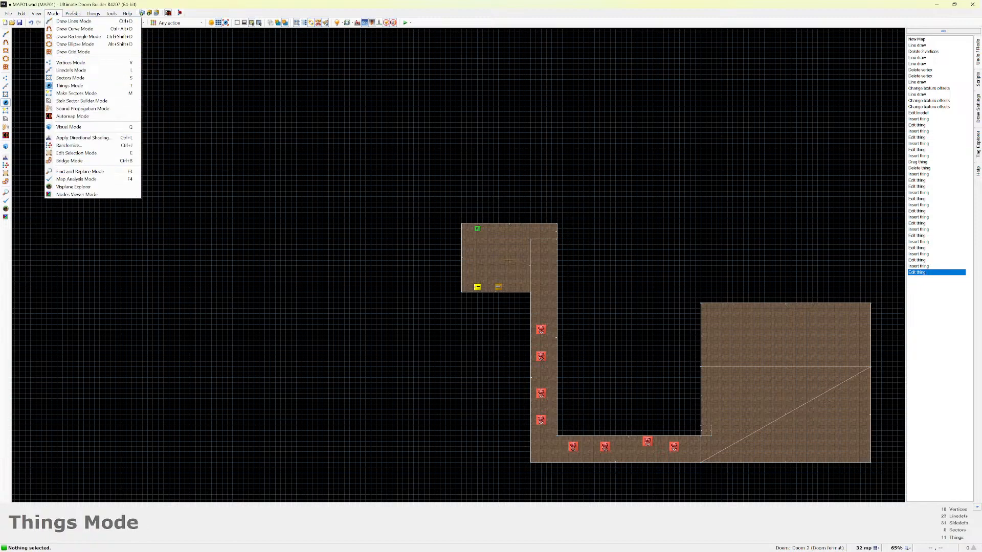
Place a Cacodemon in the upper part of the large room at about X 1376, Y -416.
{"action": "left_click", "coordinate": [738, 330]}
{"action": "right_click", "coordinate": [737, 329]}
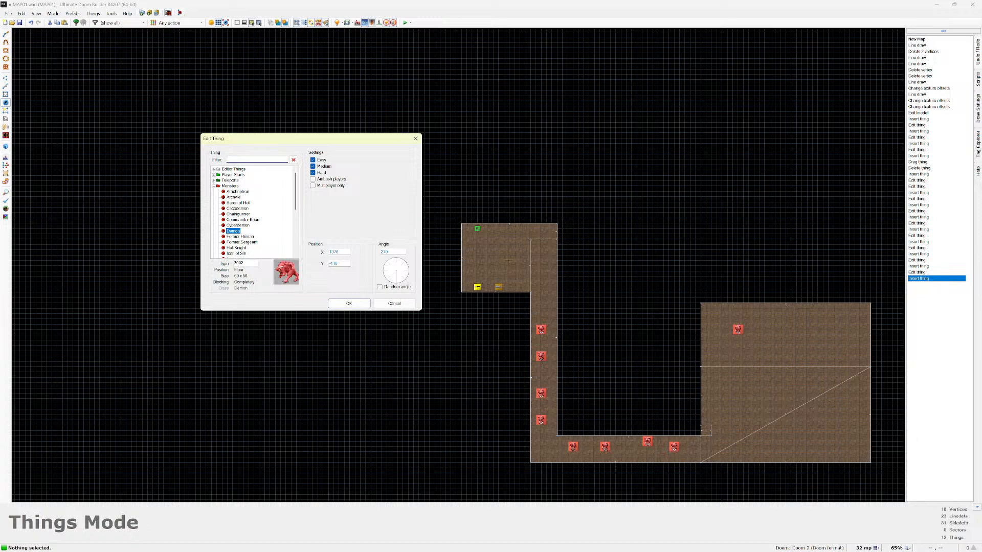
{"action": "left_click", "coordinate": [238, 208]}
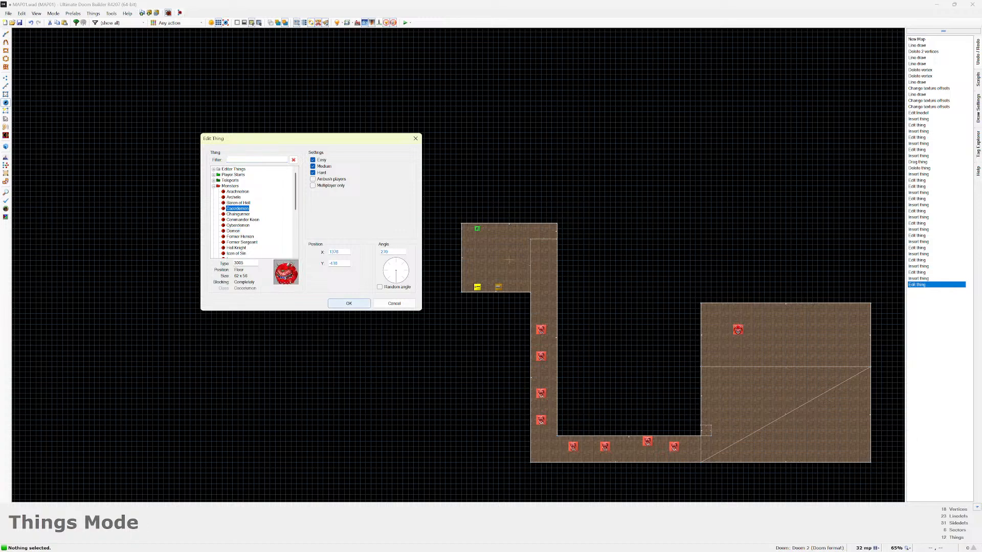
{"action": "key", "text": "Return"}
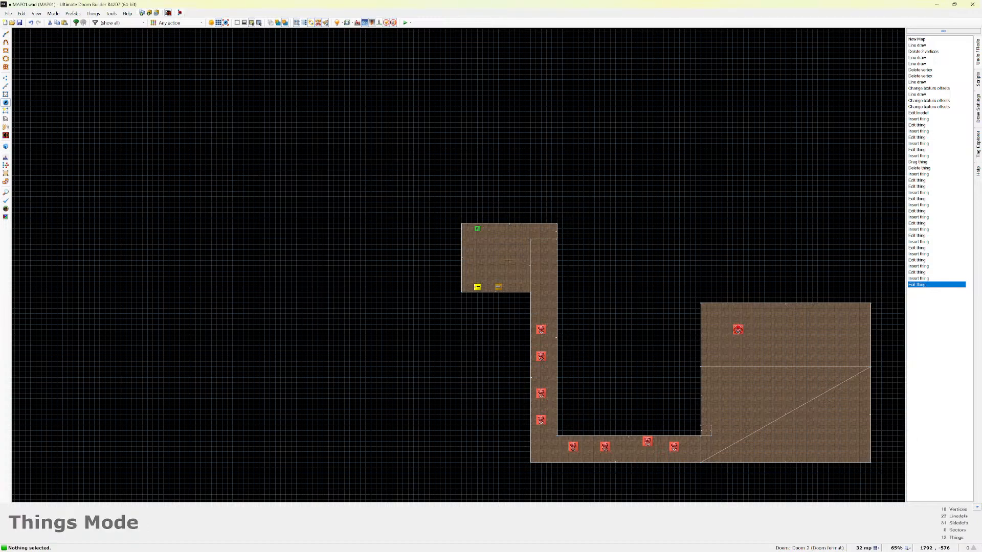
Add four more Cacodemons in a row across the upper part of the large room, between about X 1248 and X 2048.
{"action": "right_click", "coordinate": [812, 329]}
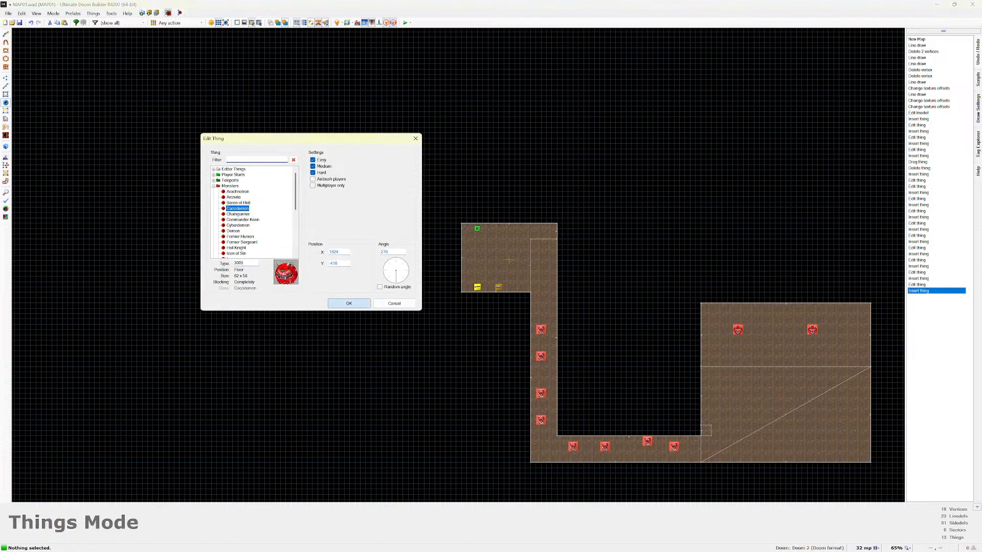
{"action": "left_click", "coordinate": [349, 303]}
{"action": "right_click", "coordinate": [780, 330]}
{"action": "left_click", "coordinate": [350, 303]}
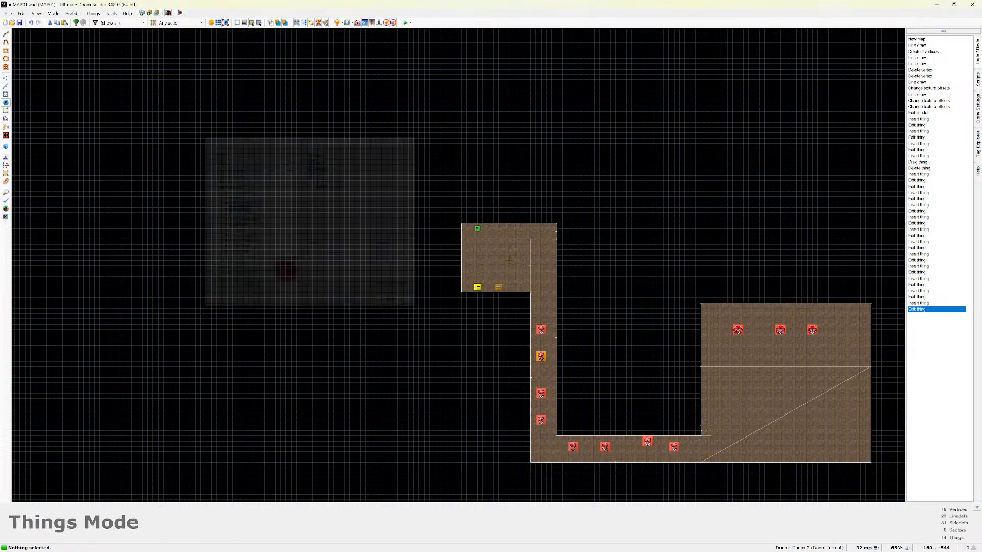
{"action": "right_click", "coordinate": [716, 335]}
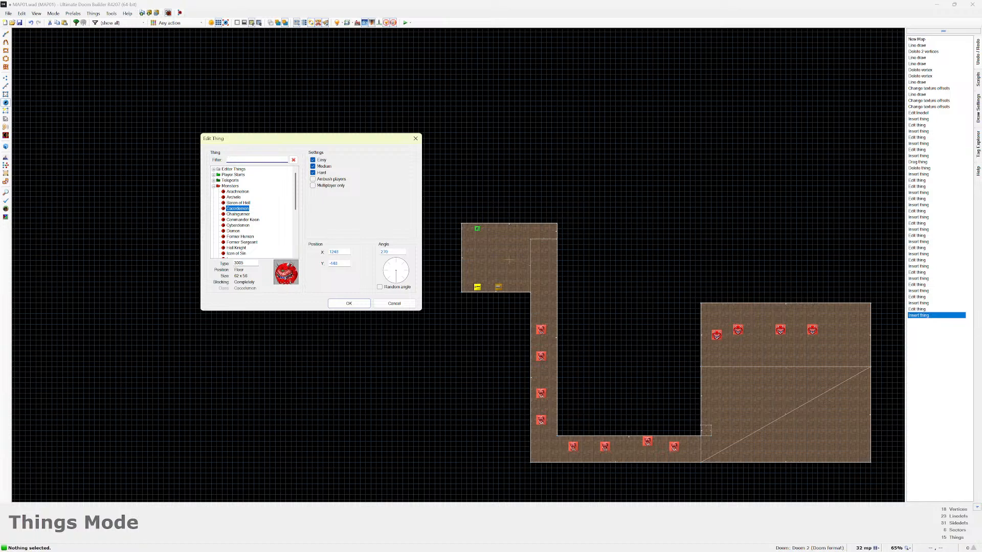
{"action": "left_click", "coordinate": [350, 303]}
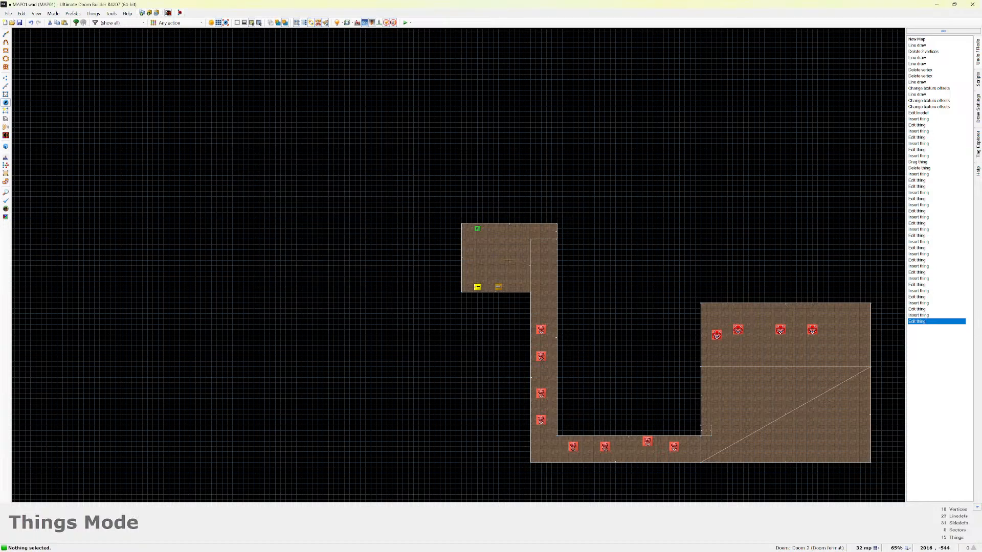
{"action": "right_click", "coordinate": [850, 335]}
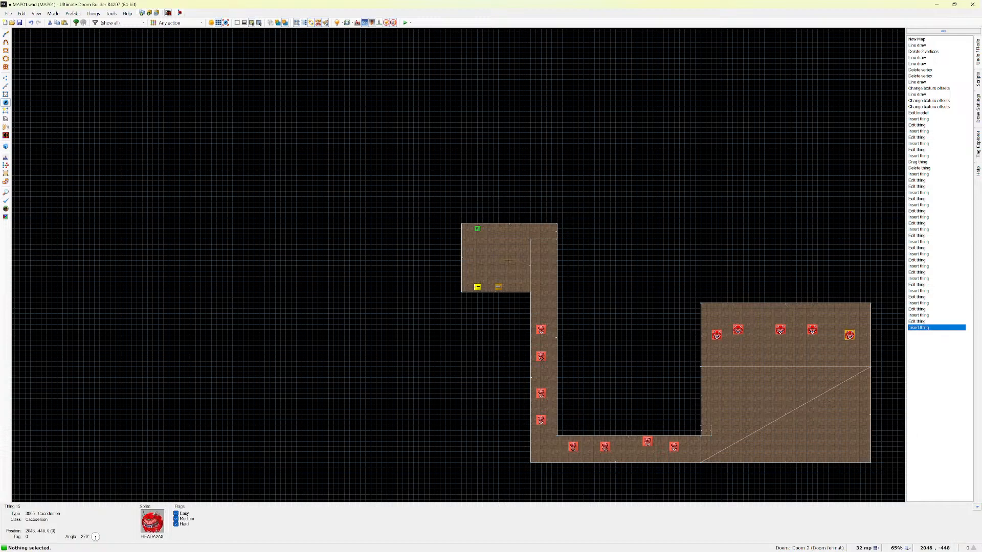
{"action": "left_click", "coordinate": [349, 304]}
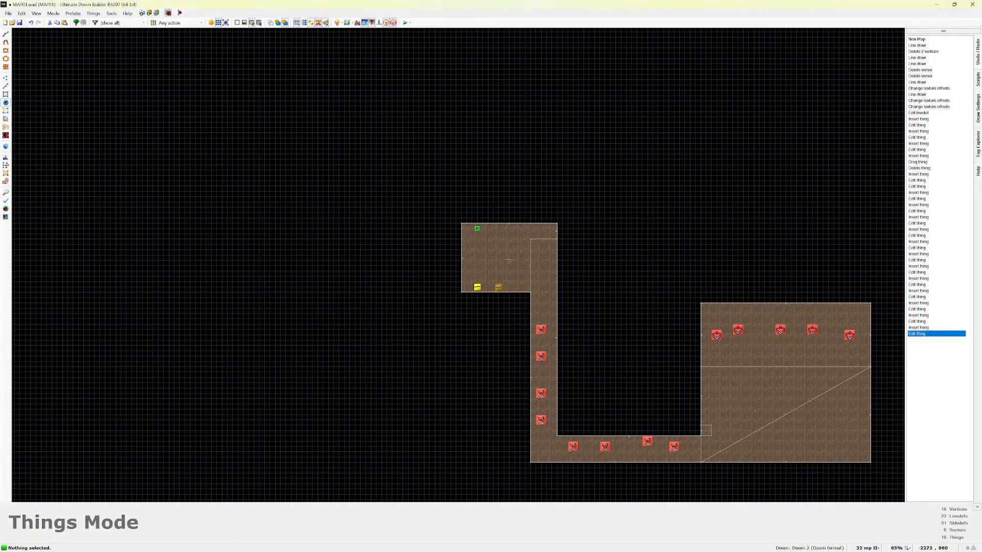
{"action": "left_click", "coordinate": [53, 13]}
{"action": "mouse_move", "coordinate": [93, 13]}
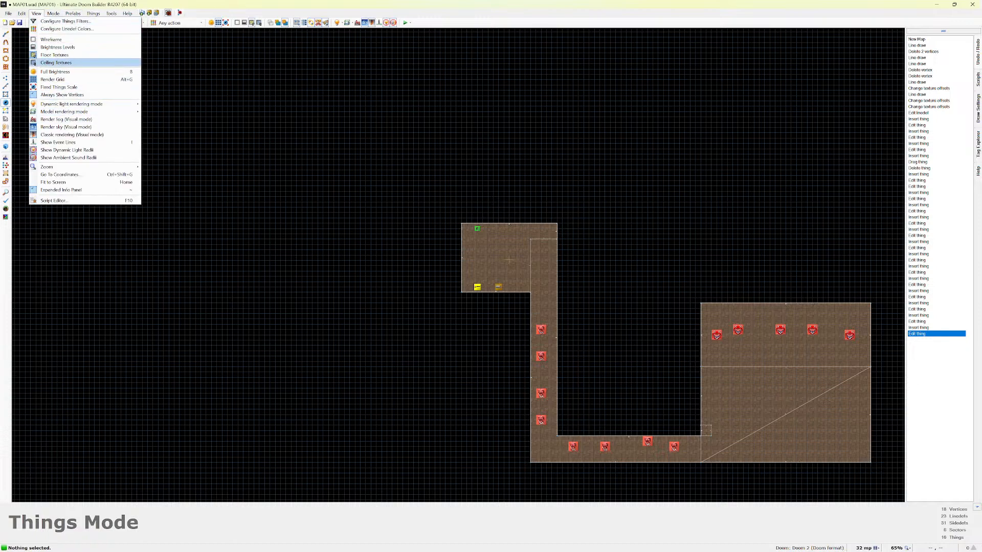
{"action": "mouse_move", "coordinate": [21, 13]}
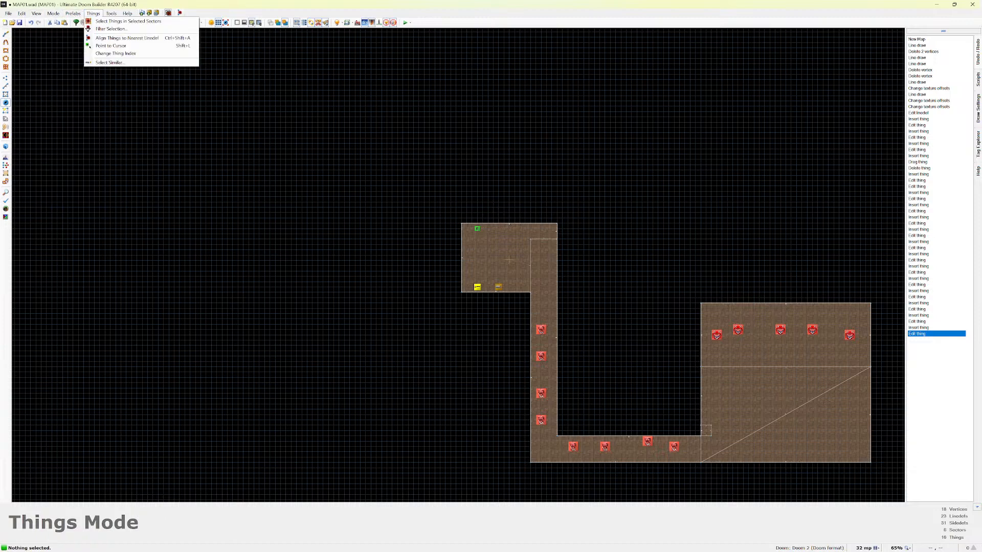
Place a Revenant in the large room below the row of Cacodemons, at X 1696, Y -576.
{"action": "left_click", "coordinate": [791, 357]}
{"action": "right_click", "coordinate": [791, 356]}
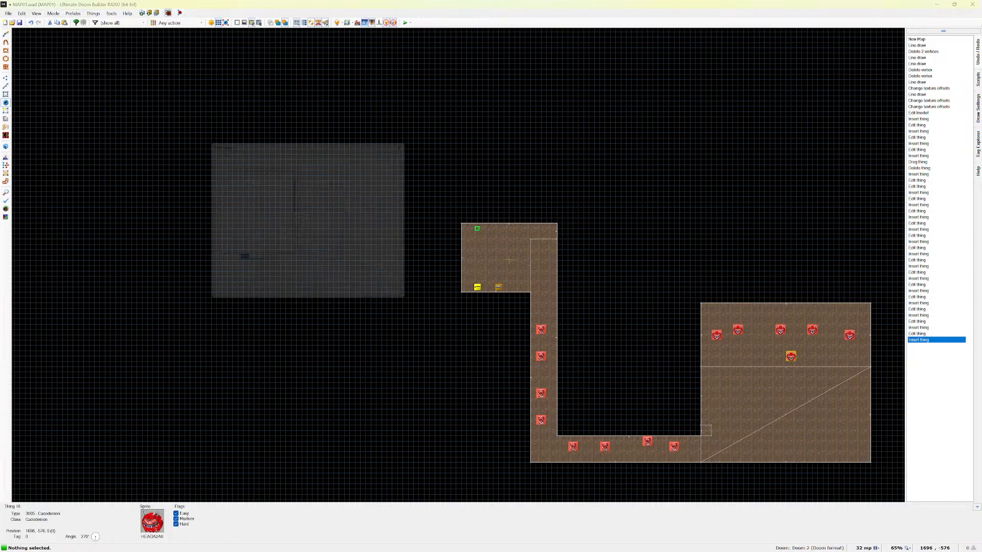
{"action": "scroll", "coordinate": [238, 220], "scroll_direction": "down", "scroll_amount": 2}
{"action": "left_click", "coordinate": [231, 226]}
{"action": "left_click", "coordinate": [235, 231]}
{"action": "left_click", "coordinate": [242, 242]}
{"action": "scroll", "coordinate": [241, 240], "scroll_direction": "down", "scroll_amount": 1}
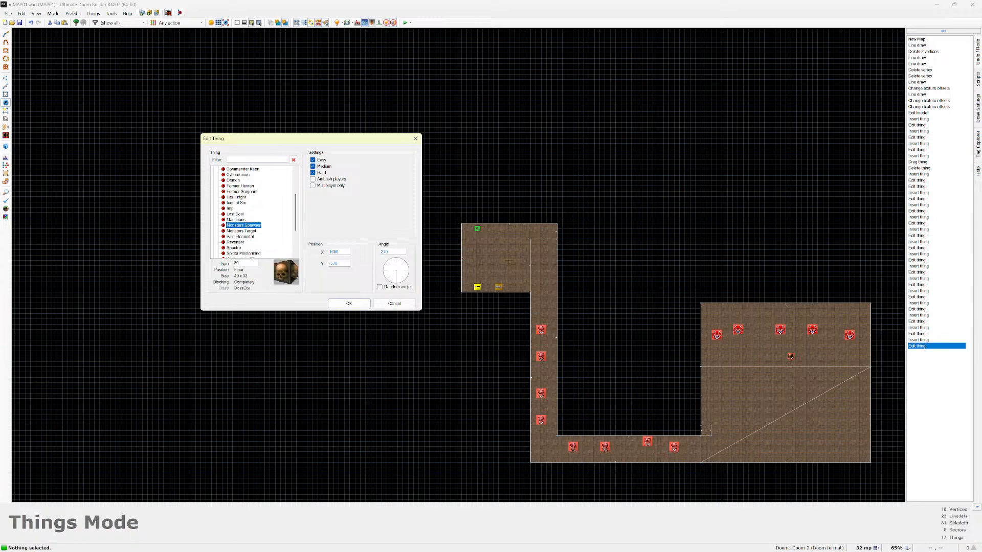
{"action": "left_click", "coordinate": [241, 231]}
{"action": "left_click", "coordinate": [235, 243]}
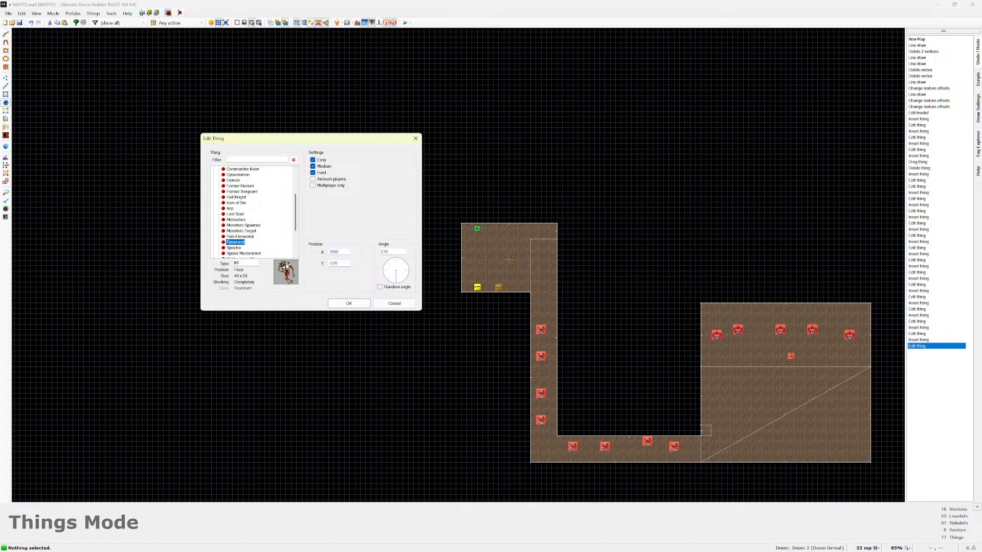
{"action": "scroll", "coordinate": [235, 243], "scroll_direction": "down", "scroll_amount": 1}
{"action": "left_click", "coordinate": [234, 231]}
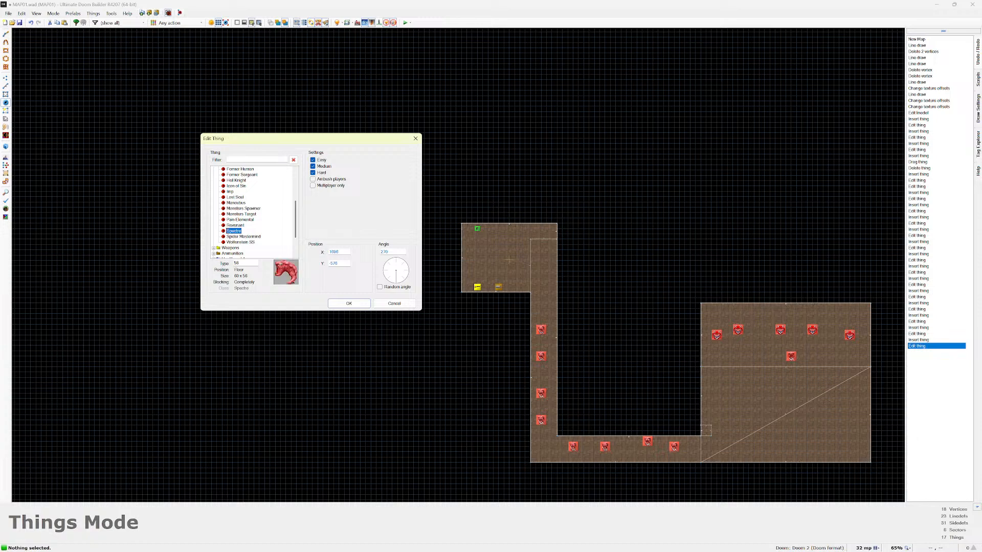
{"action": "left_click", "coordinate": [235, 226]}
{"action": "left_click", "coordinate": [243, 237]}
{"action": "left_click", "coordinate": [240, 242]}
{"action": "left_click", "coordinate": [244, 236]}
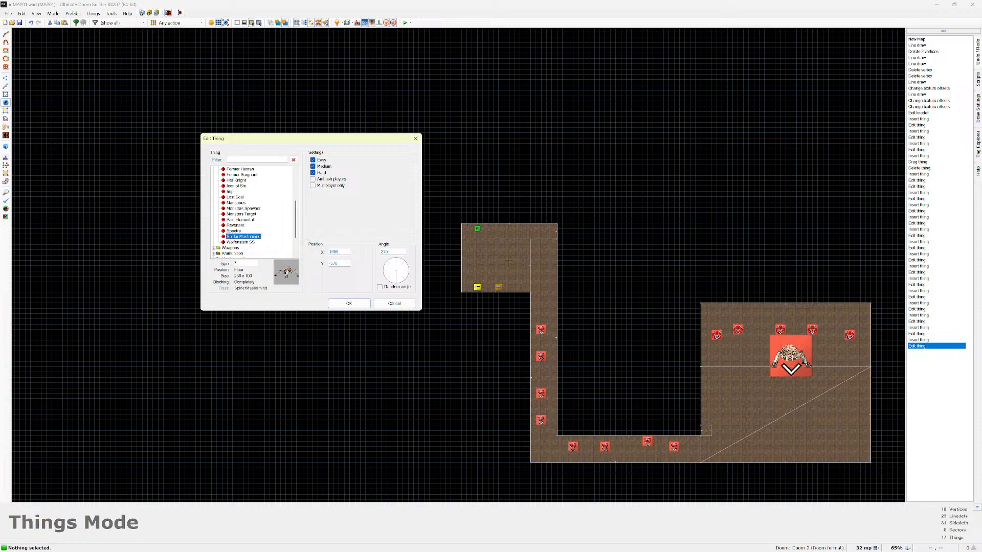
{"action": "left_click", "coordinate": [235, 226]}
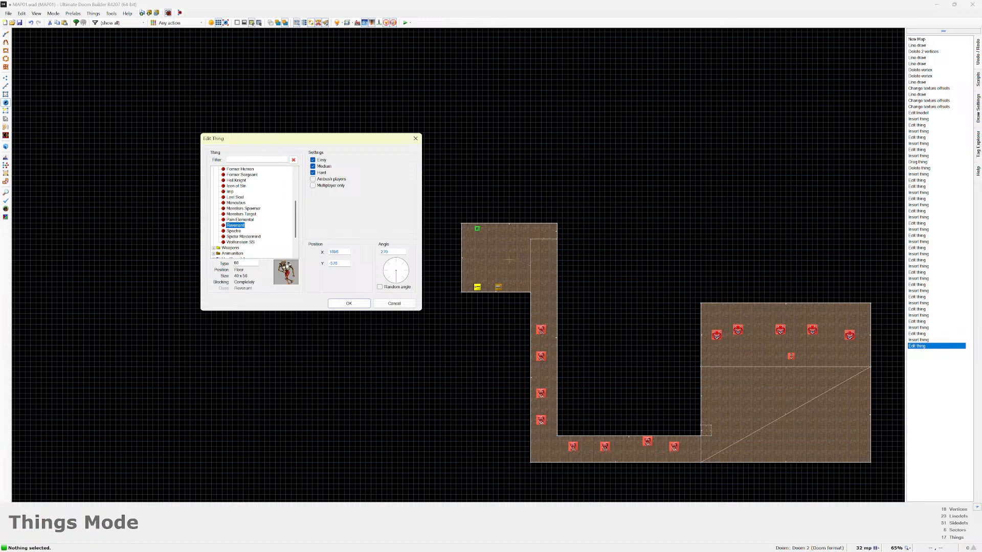
{"action": "scroll", "coordinate": [254, 212], "scroll_direction": "down", "scroll_amount": 2}
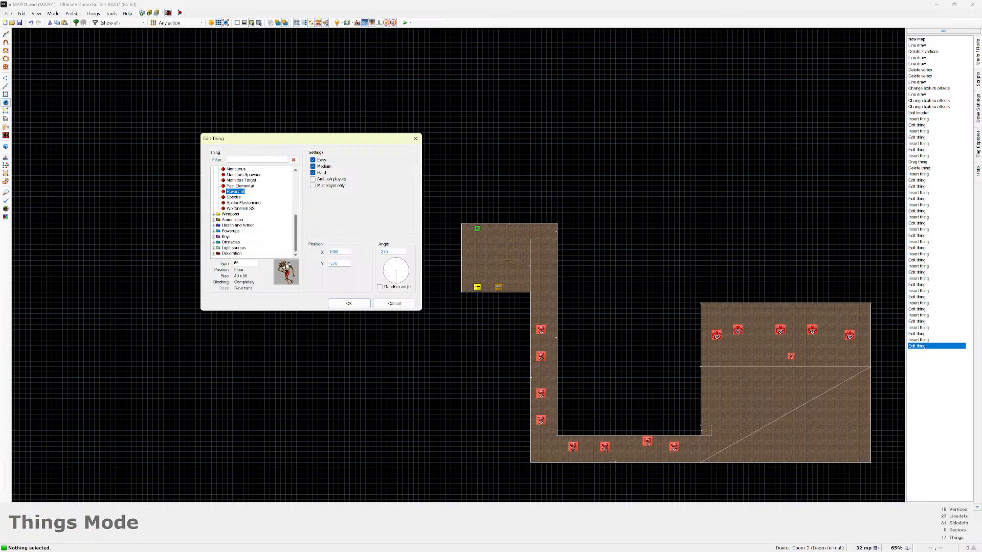
{"action": "left_click", "coordinate": [348, 303]}
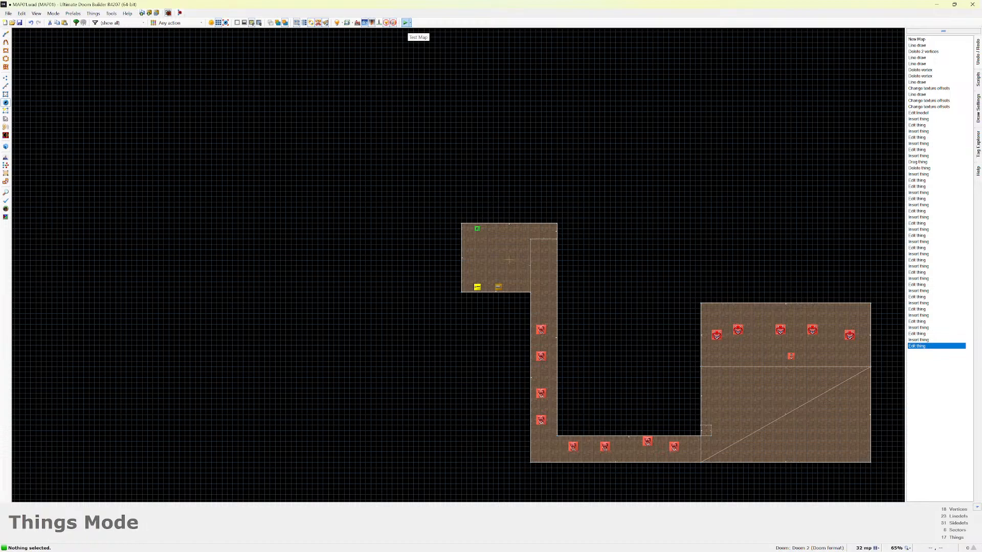
Inspect the level in the 3D view, from the start room through the corridor to the monsters in the large room and back.
{"action": "key", "text": "w"}
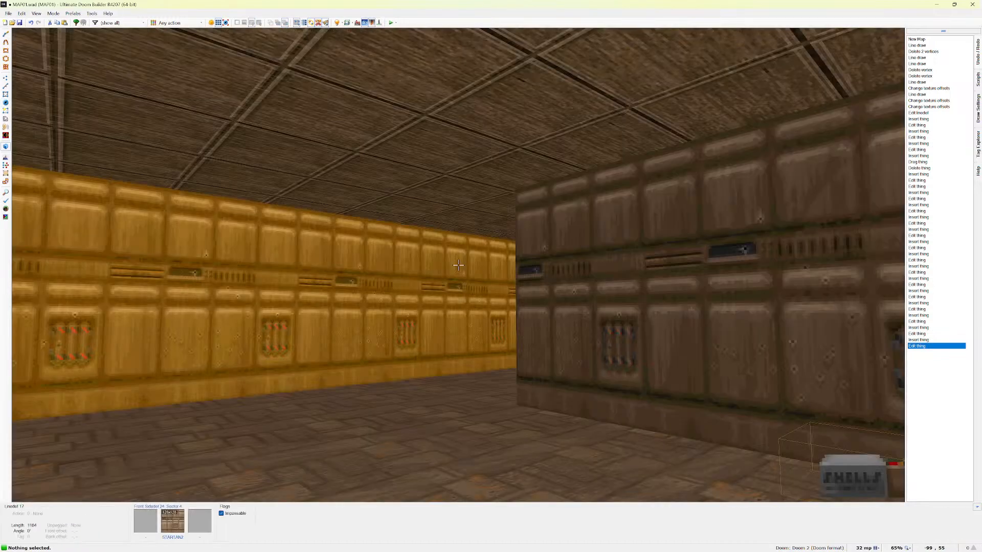
{"action": "key", "text": "w"}
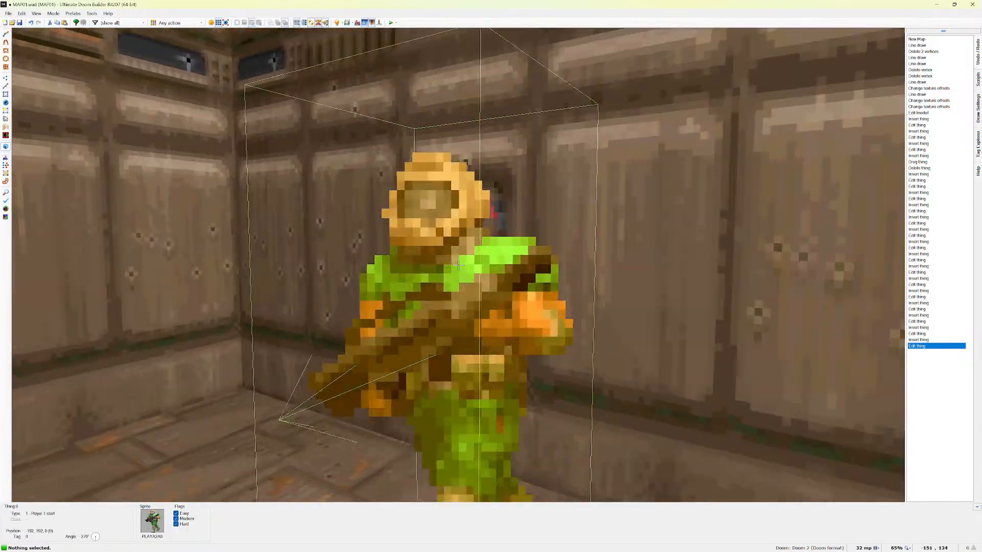
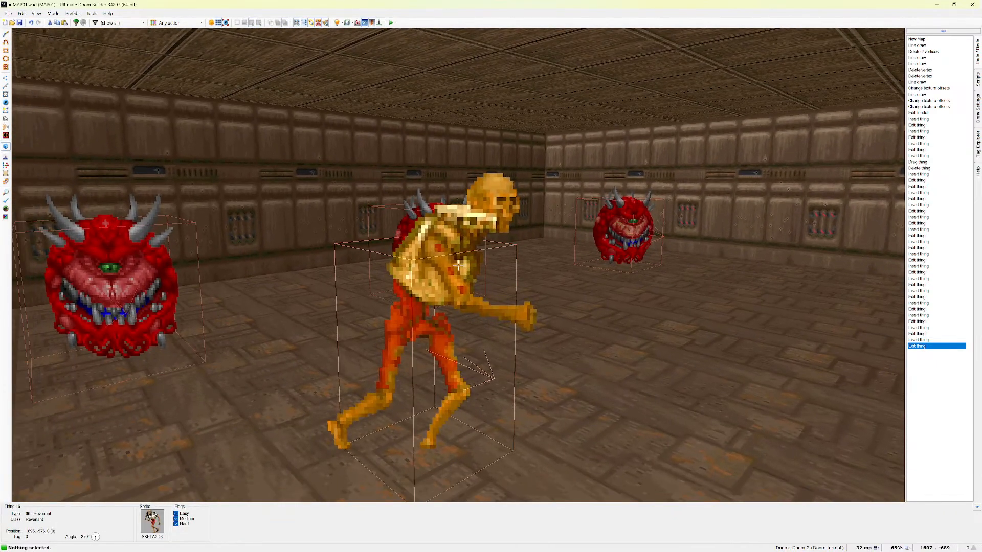
{"action": "key", "text": "e"}
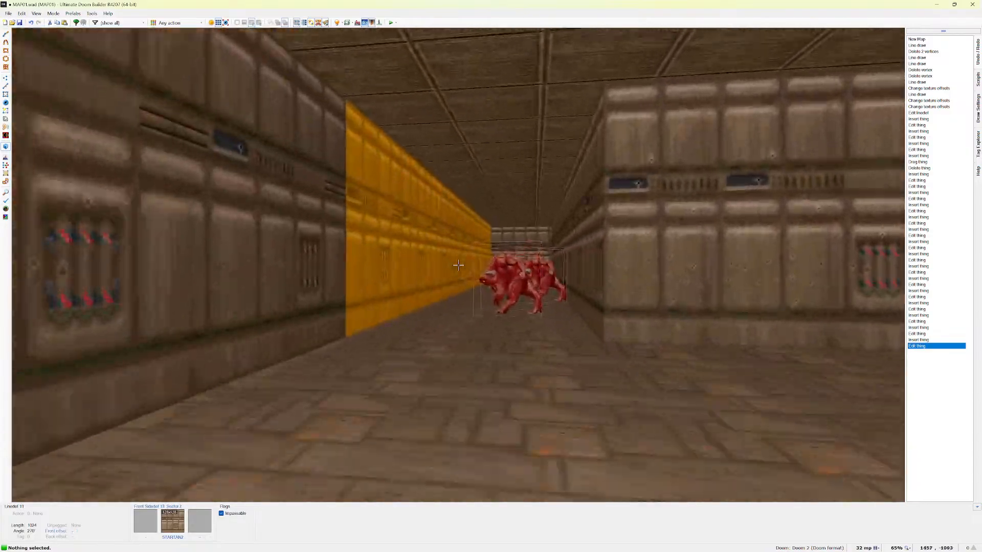
{"action": "key", "text": "e"}
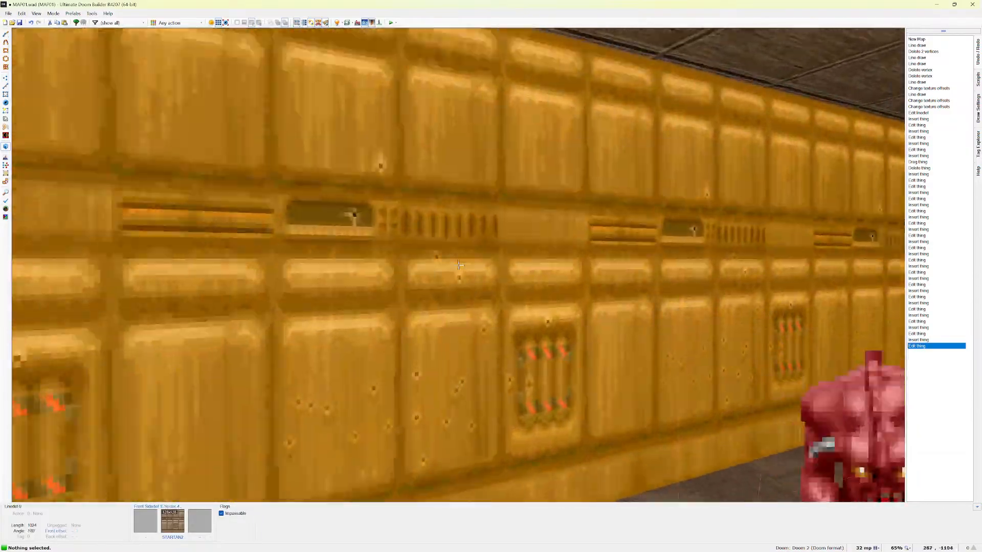
{"action": "key", "text": "e"}
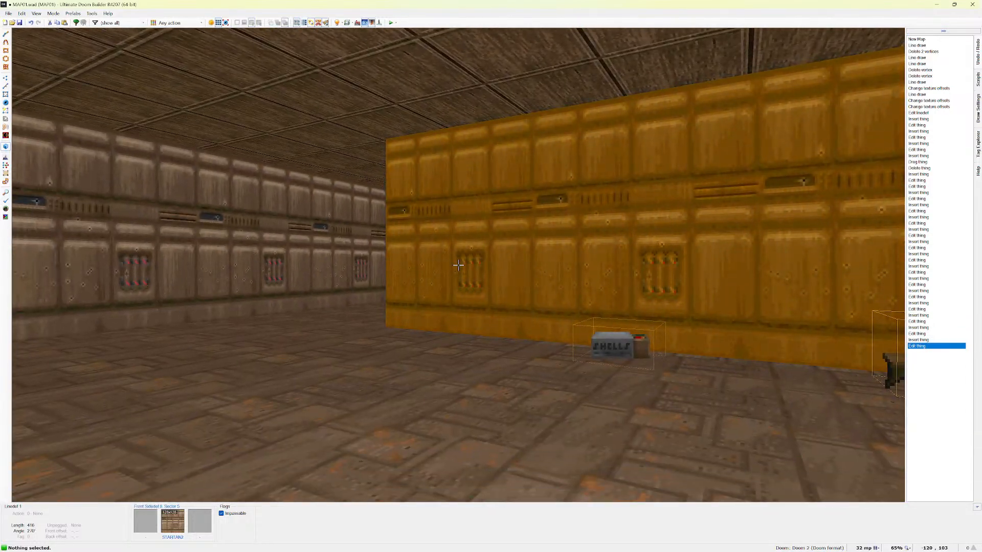
{"action": "key", "text": "q"}
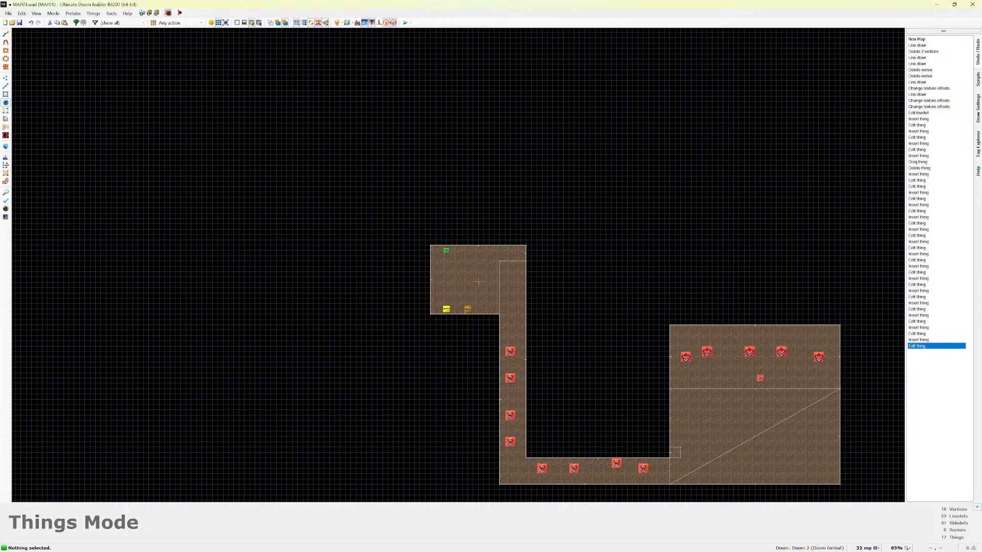
Review the list of game configurations and the resources of Boom: Doom 2 (Doom format), leaving without saving.
{"action": "left_click", "coordinate": [111, 14]}
{"action": "mouse_move", "coordinate": [93, 13]}
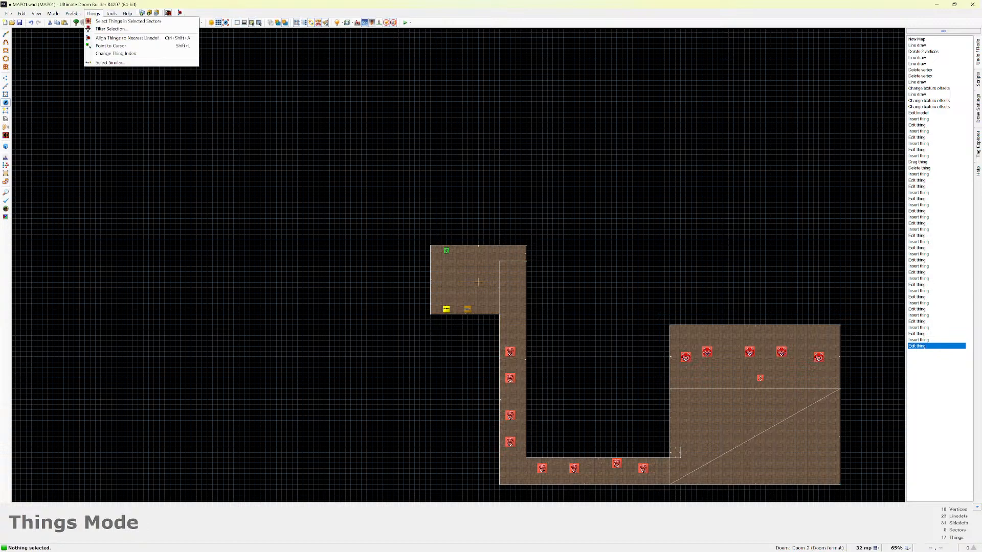
{"action": "left_click", "coordinate": [125, 40]}
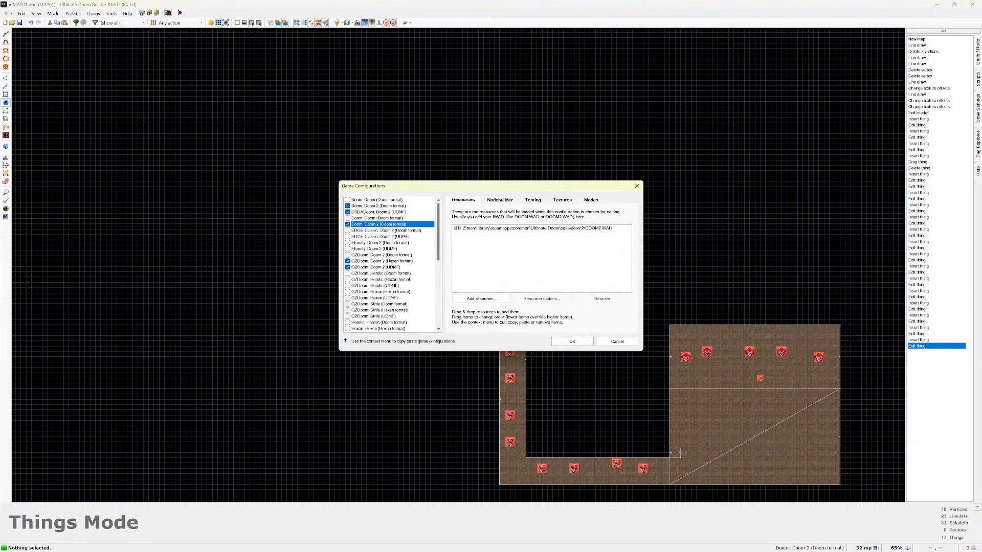
{"action": "scroll", "coordinate": [391, 264], "scroll_direction": "down", "scroll_amount": 10}
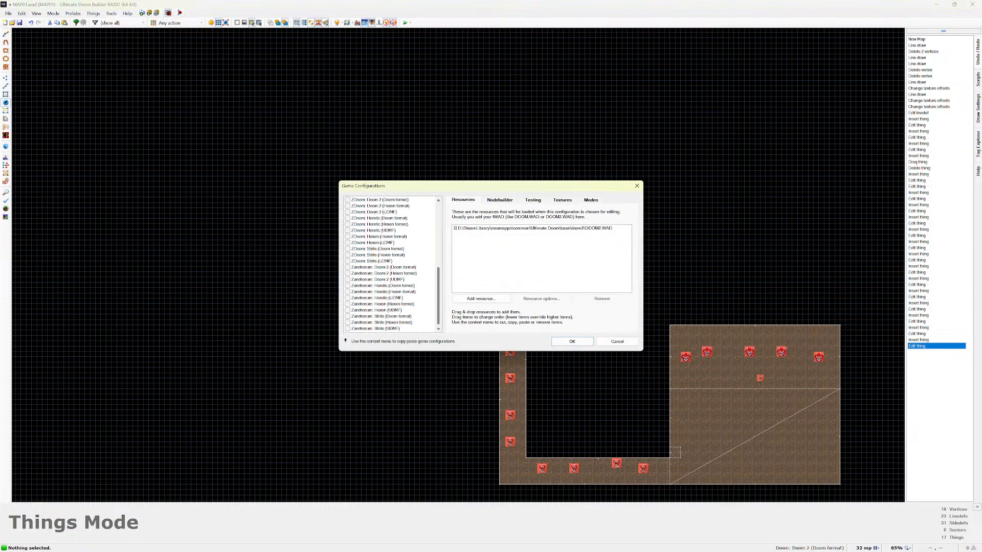
{"action": "scroll", "coordinate": [391, 264], "scroll_direction": "up", "scroll_amount": 10}
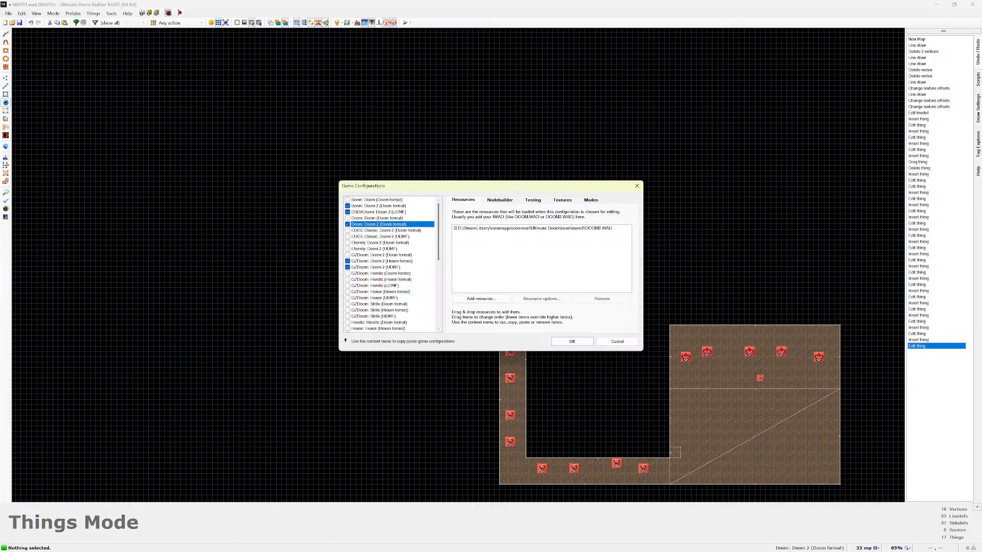
{"action": "left_click", "coordinate": [378, 205]}
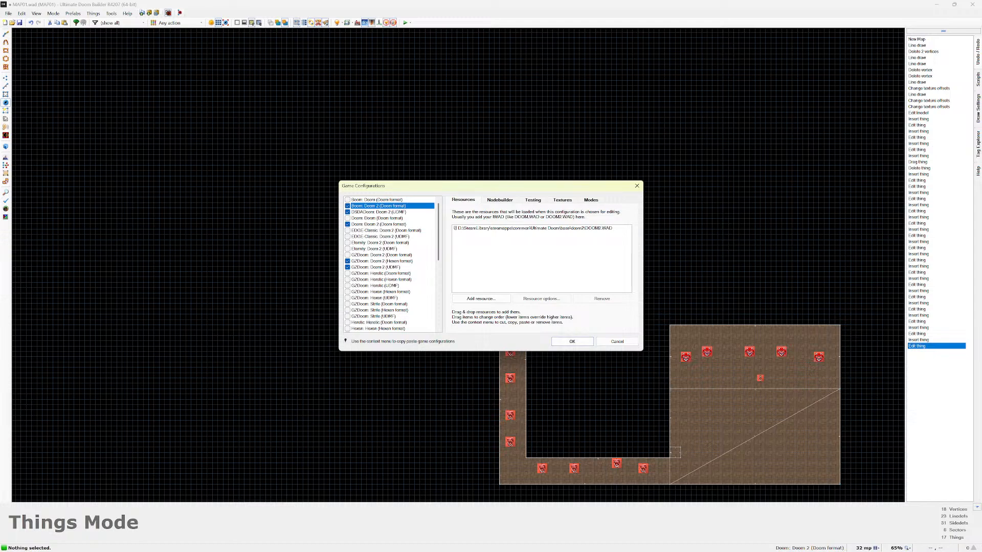
{"action": "left_click", "coordinate": [637, 186]}
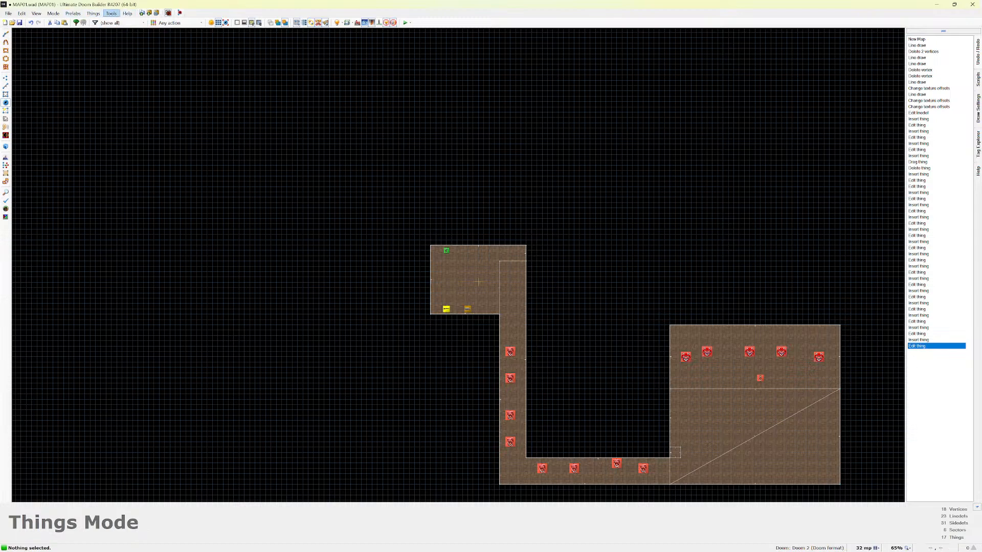
{"action": "left_click", "coordinate": [110, 14]}
{"action": "left_click", "coordinate": [127, 47]}
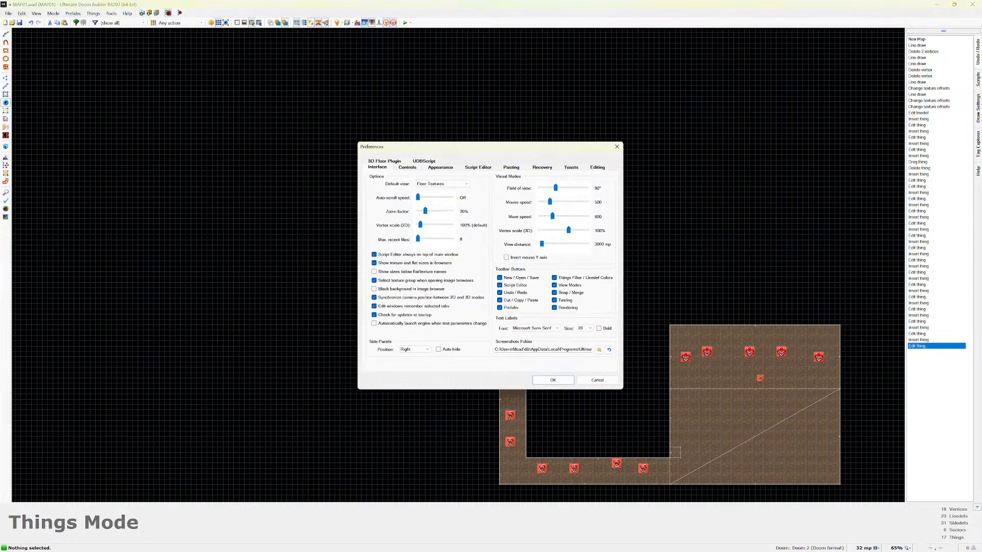
{"action": "left_click", "coordinate": [620, 144]}
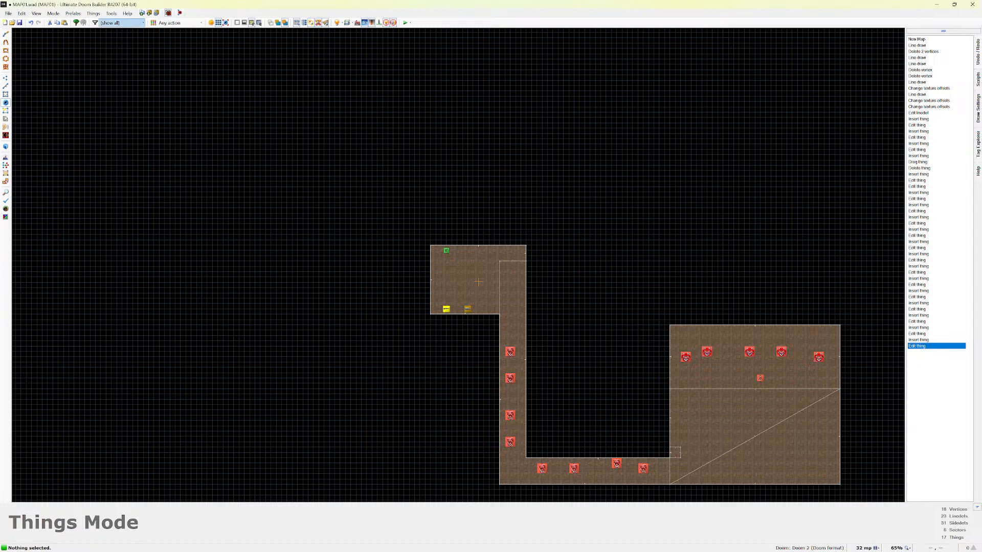
Set the testing engine of the Doom: Doom 2 (Doom format) configuration to chocolate-doom-3.1.0-win64 and save the configuration.
{"action": "left_click", "coordinate": [93, 13]}
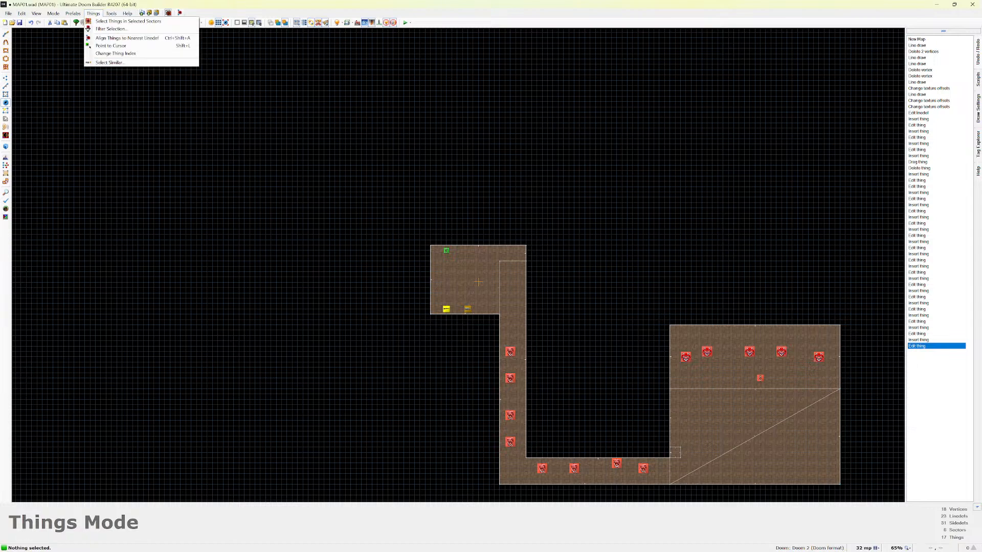
{"action": "left_click", "coordinate": [111, 14]}
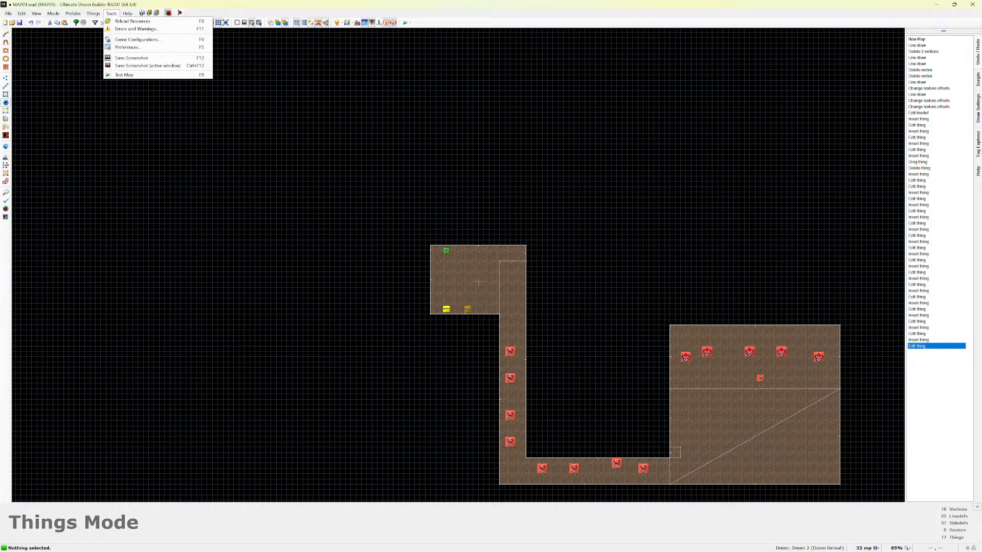
{"action": "mouse_move", "coordinate": [93, 13]}
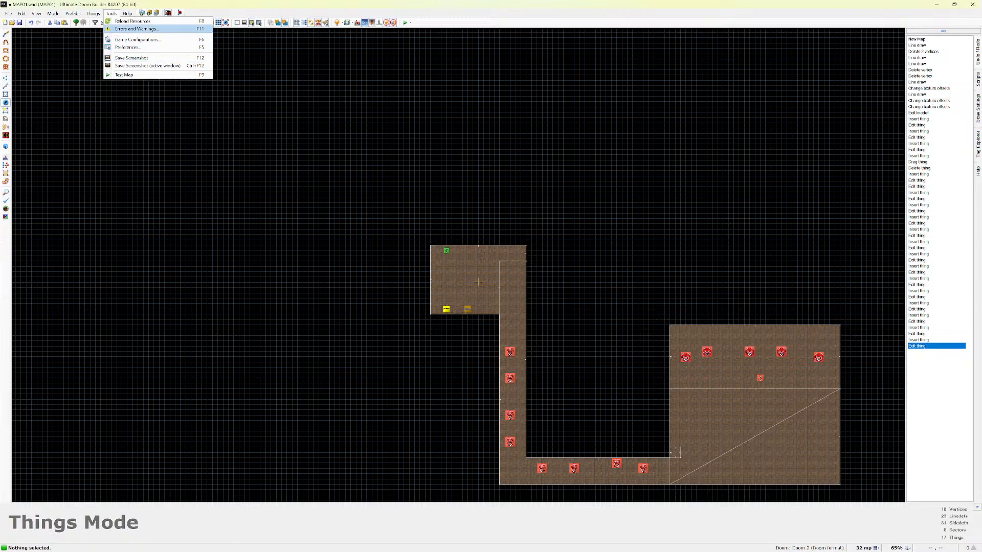
{"action": "left_click", "coordinate": [138, 39]}
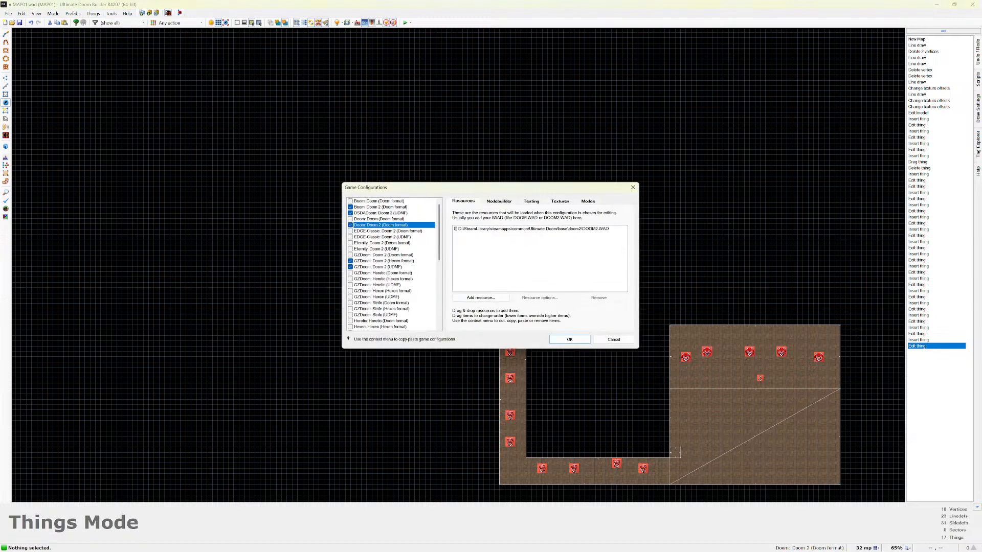
{"action": "left_click", "coordinate": [533, 200]}
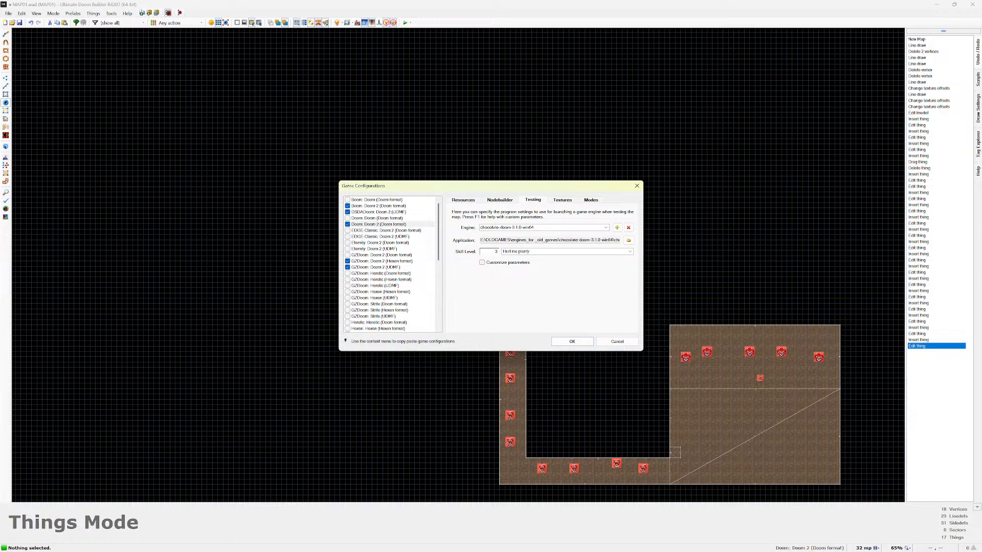
{"action": "left_click", "coordinate": [605, 227]}
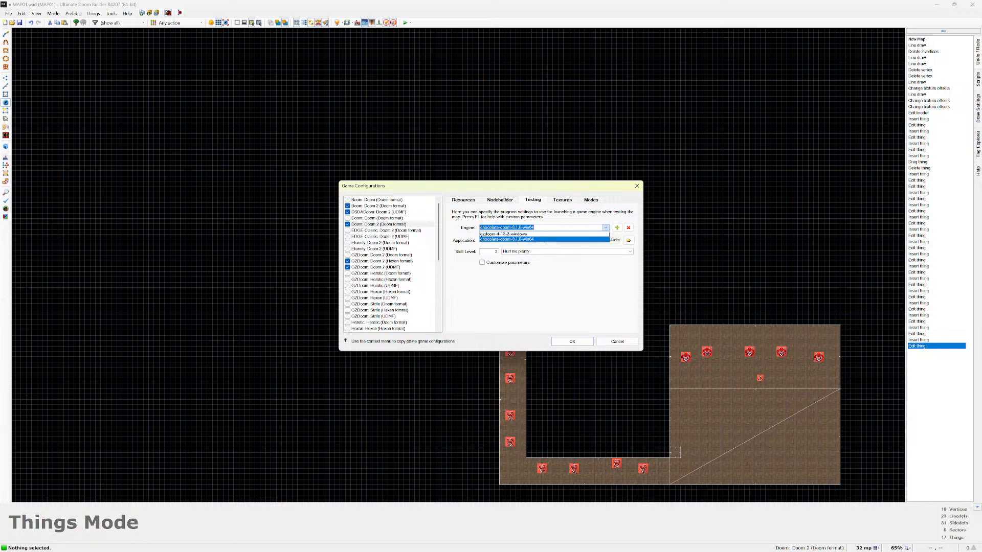
{"action": "left_click", "coordinate": [517, 239]}
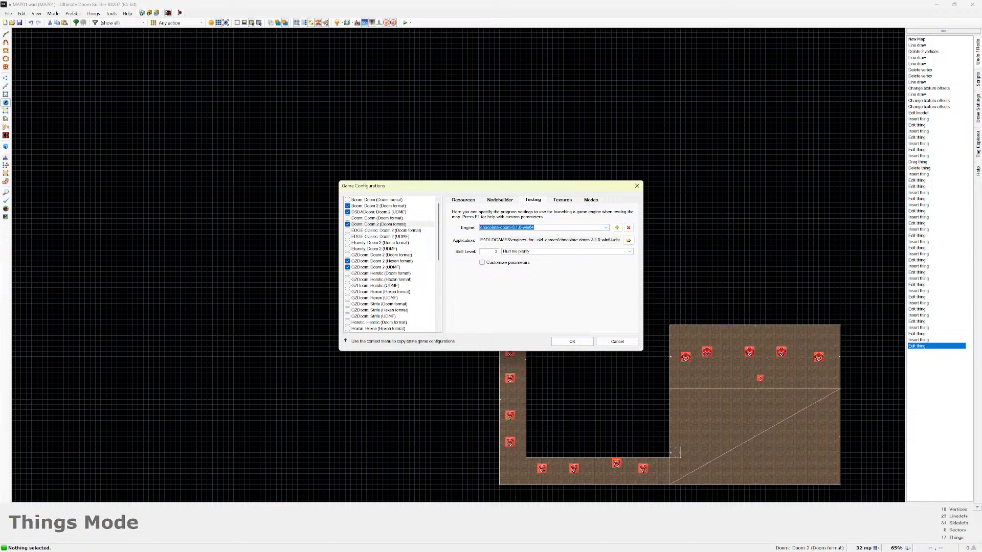
{"action": "left_click", "coordinate": [606, 228]}
{"action": "left_click", "coordinate": [568, 234]}
{"action": "left_click", "coordinate": [606, 228]}
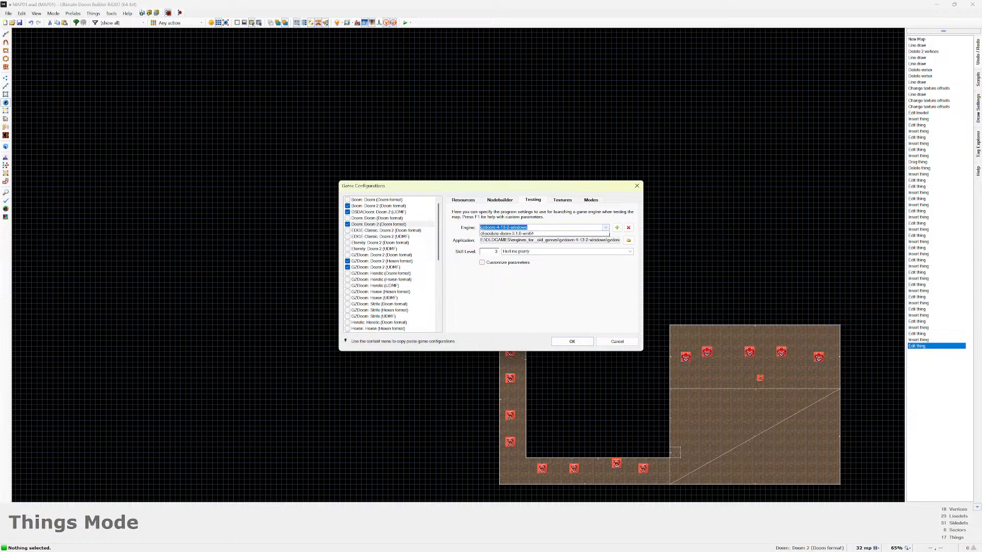
{"action": "left_click", "coordinate": [517, 239]}
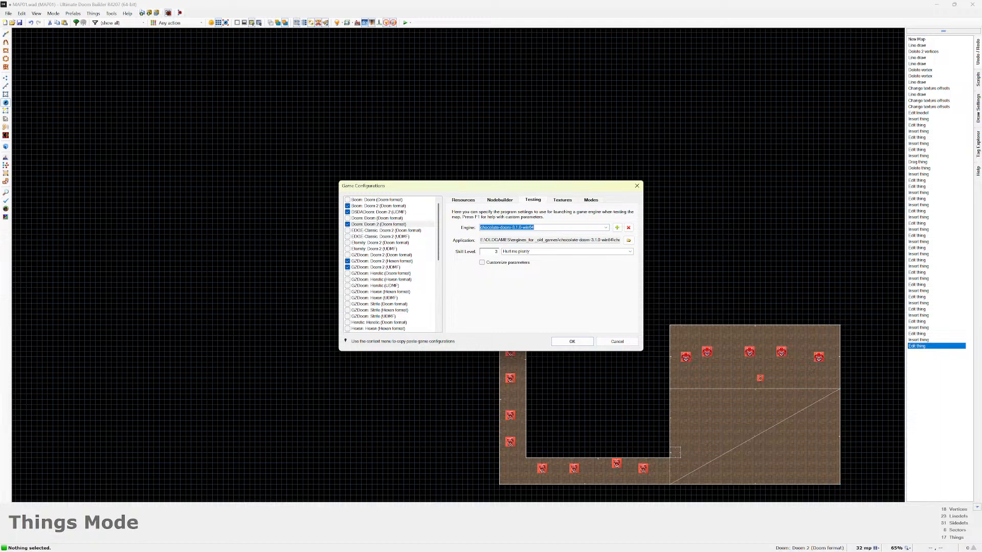
{"action": "left_click", "coordinate": [605, 227]}
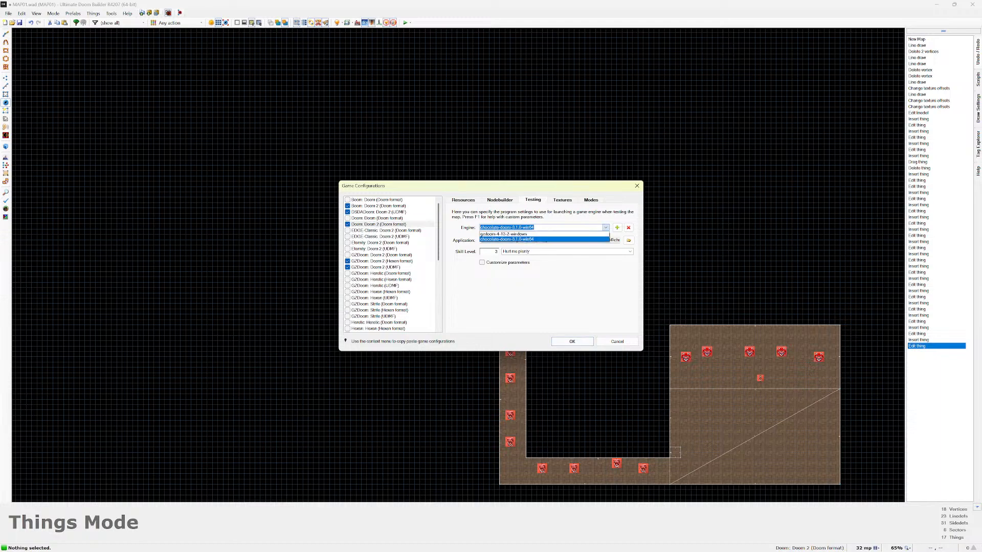
{"action": "left_click", "coordinate": [543, 239]}
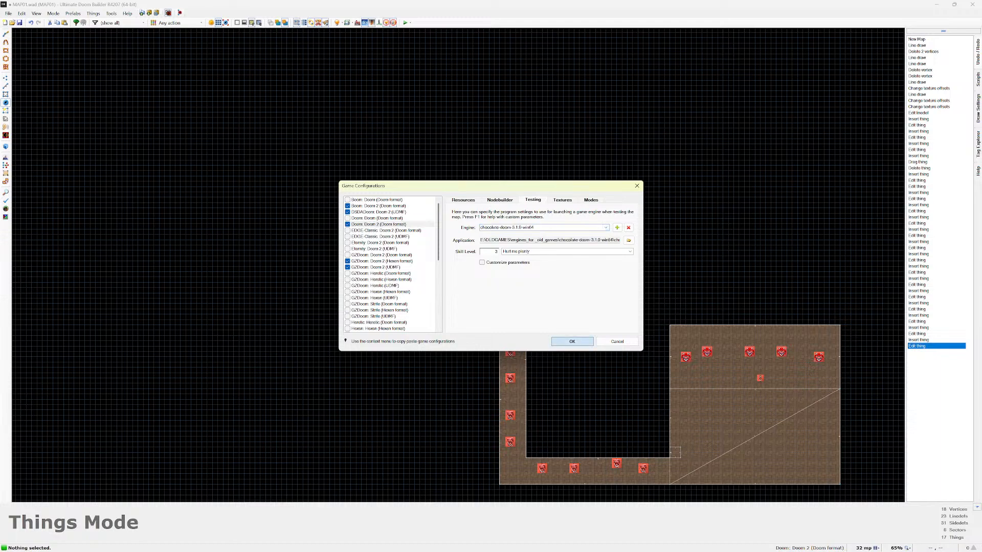
{"action": "left_click", "coordinate": [572, 341]}
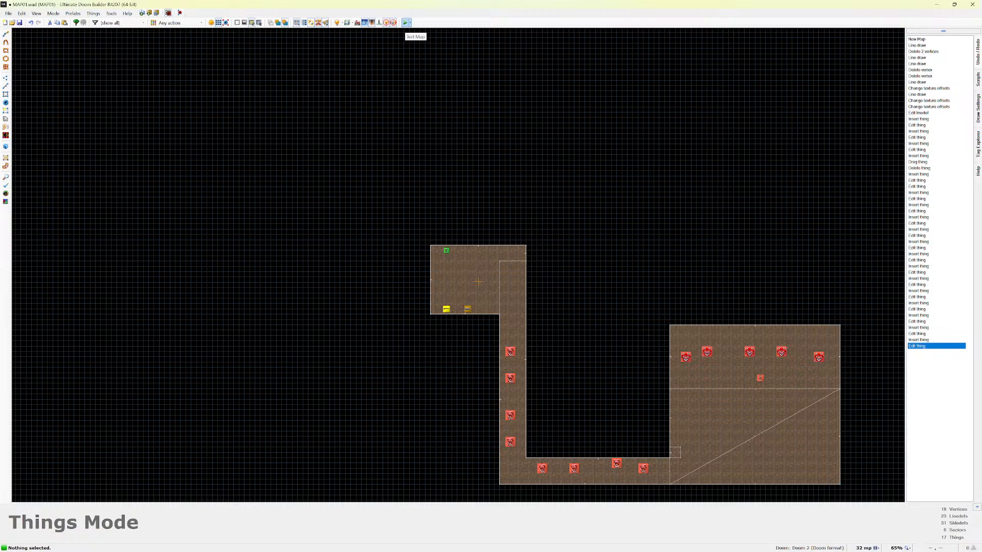
Test the map in Chocolate Doom and collect the super shotgun and the box of shells in the start room.
{"action": "left_click", "coordinate": [405, 23]}
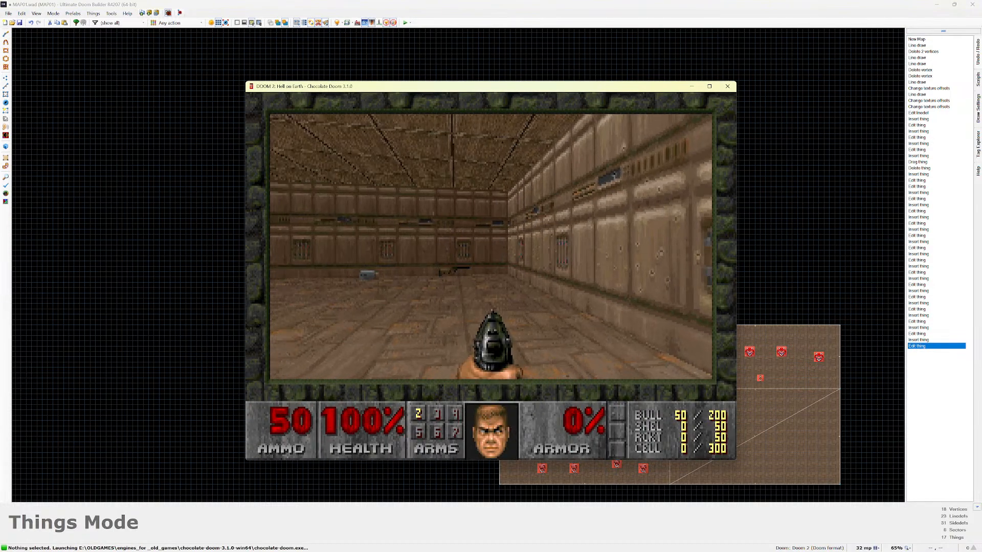
{"action": "key", "text": "Up"}
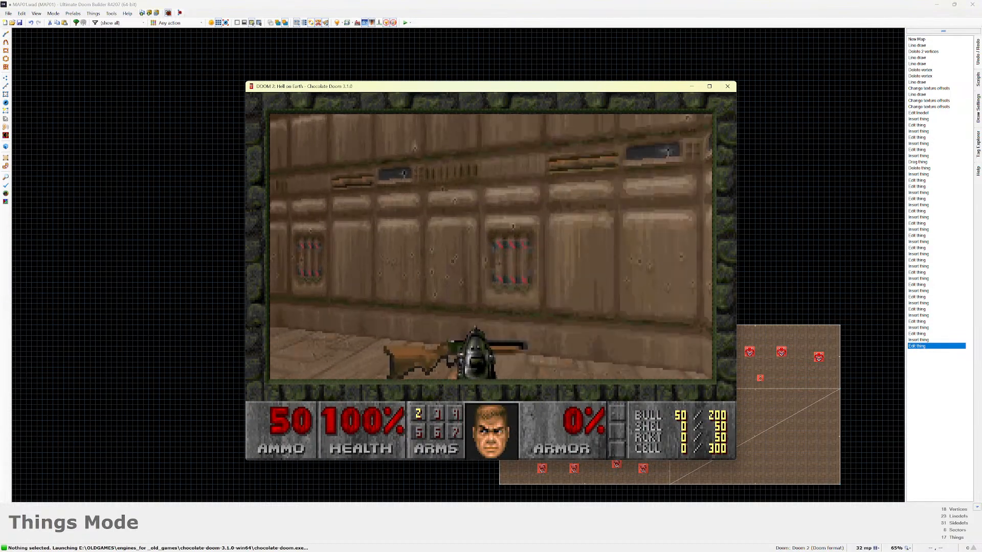
{"action": "key", "text": "Up"}
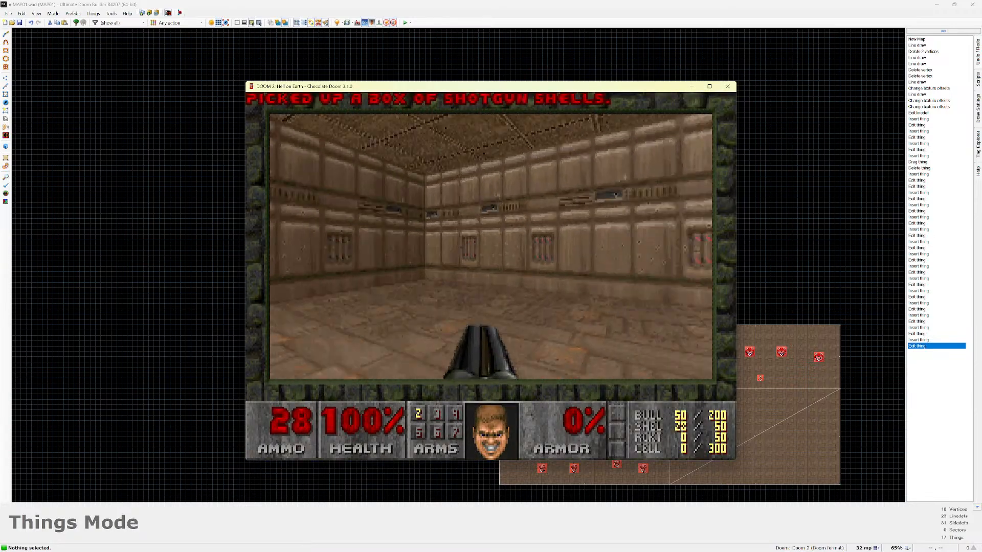
Test the corridor fight by shooting the approaching Demons with the super shotgun.
{"action": "key", "text": "ctrl"}
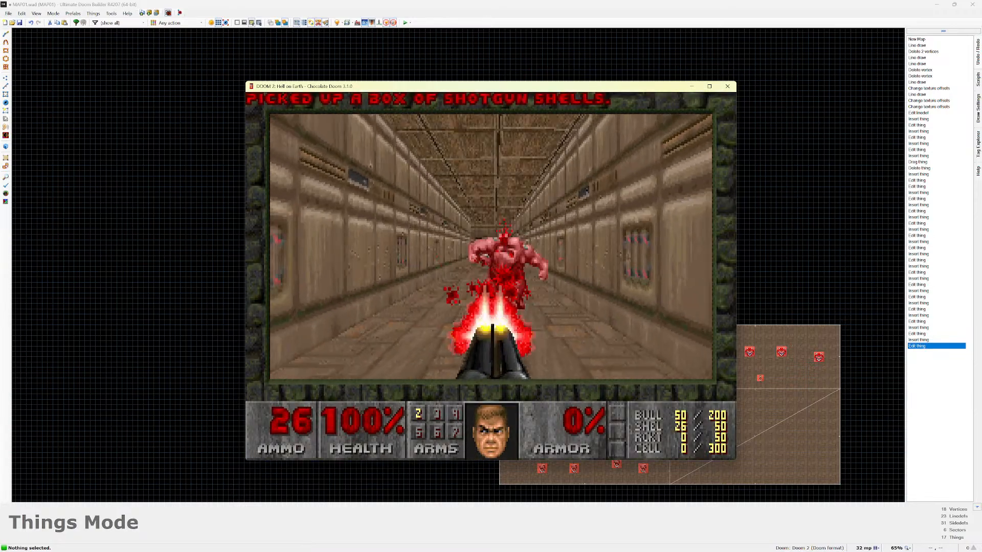
{"action": "key", "text": "ctrl"}
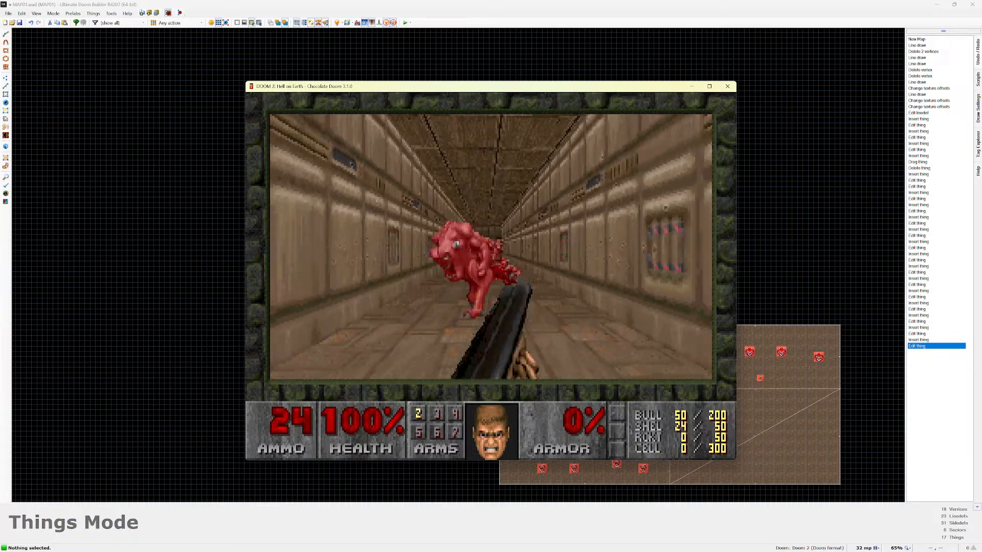
{"action": "key", "text": "ctrl"}
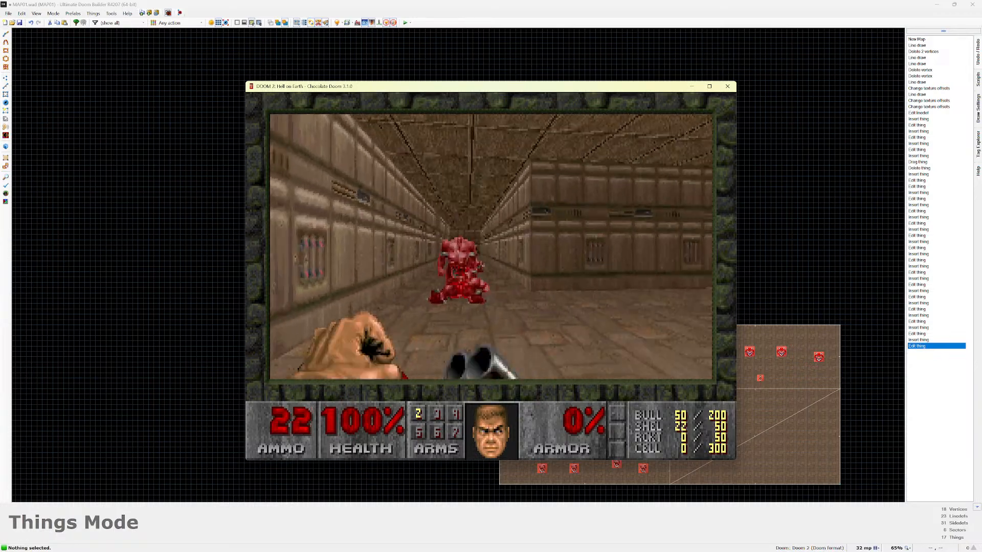
{"action": "key", "text": "ctrl"}
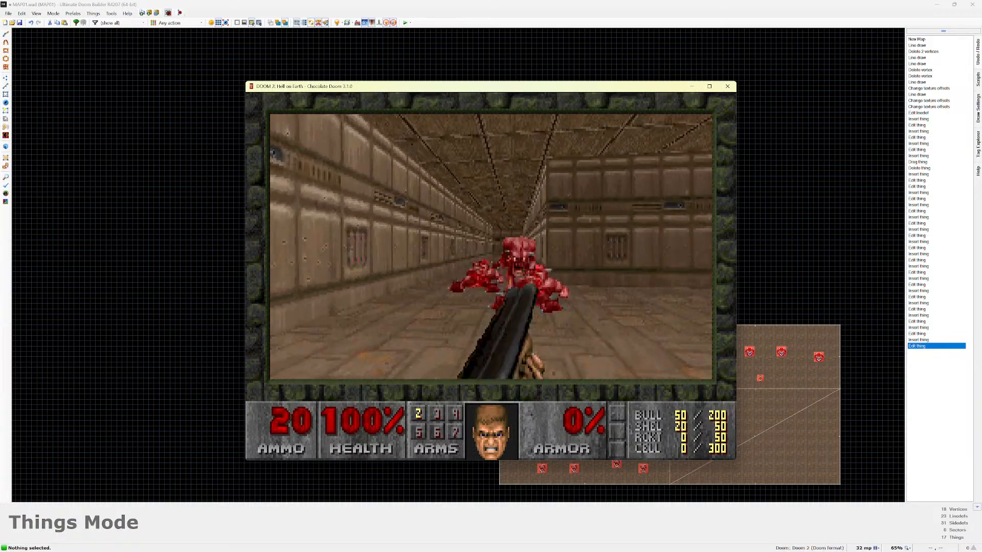
{"action": "key", "text": "ctrl"}
{"action": "key", "text": "ctrl"}
{"action": "key", "text": "ctrl"}
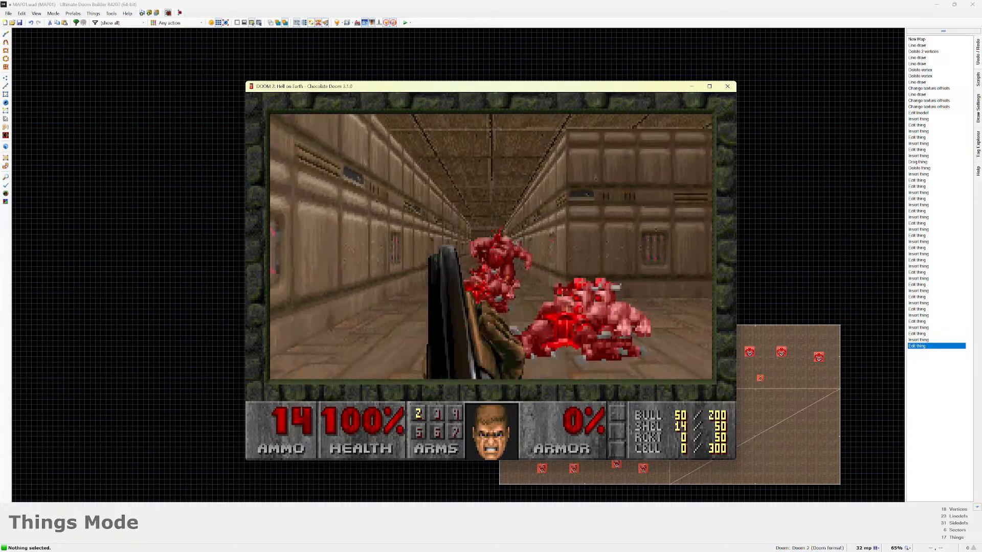
{"action": "key", "text": "ctrl"}
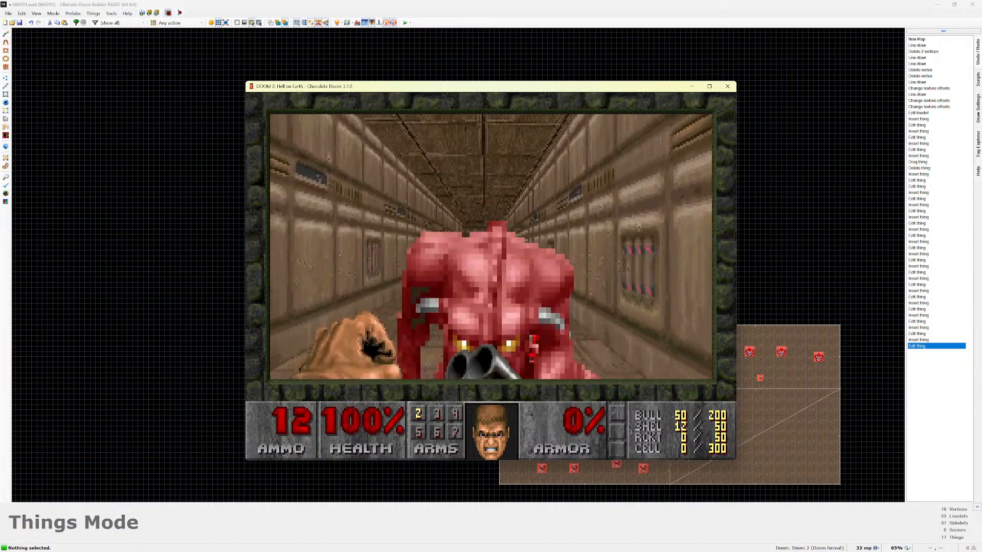
{"action": "key", "text": "ctrl"}
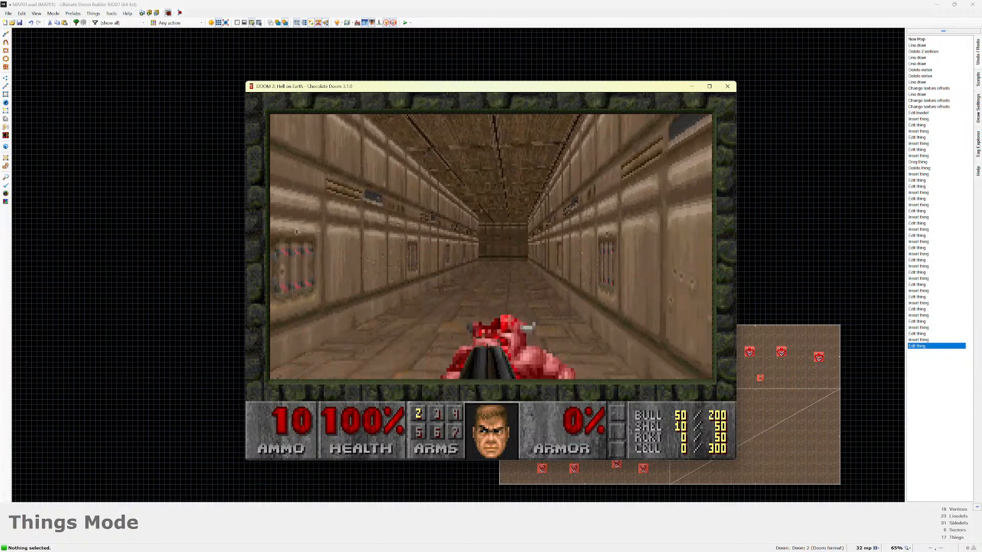
Advance along the corridor and fight the approaching Cacodemons with the remaining shotgun shells.
{"action": "key", "text": "w"}
{"action": "key", "text": "w"}
{"action": "key", "text": "ctrl"}
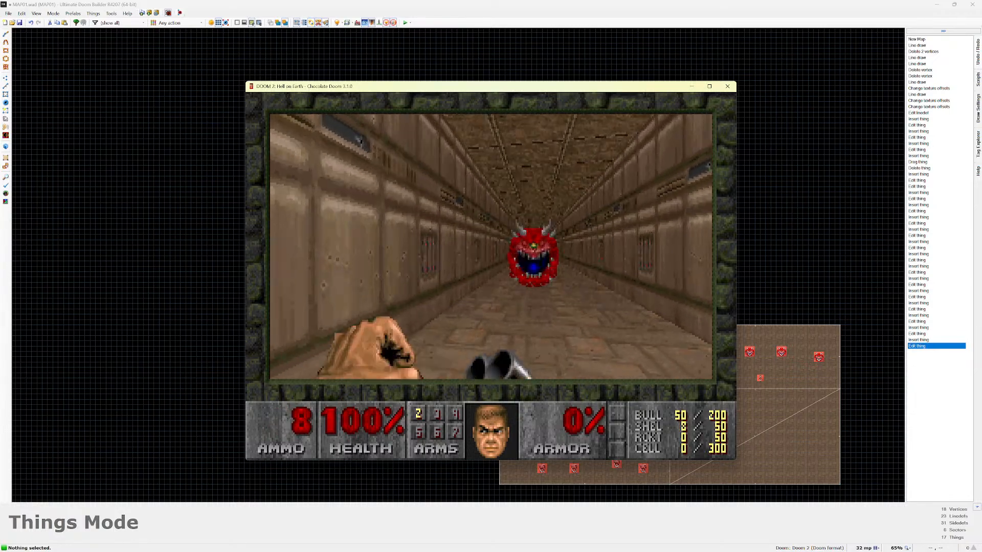
{"action": "key", "text": "ctrl"}
{"action": "key", "text": "w"}
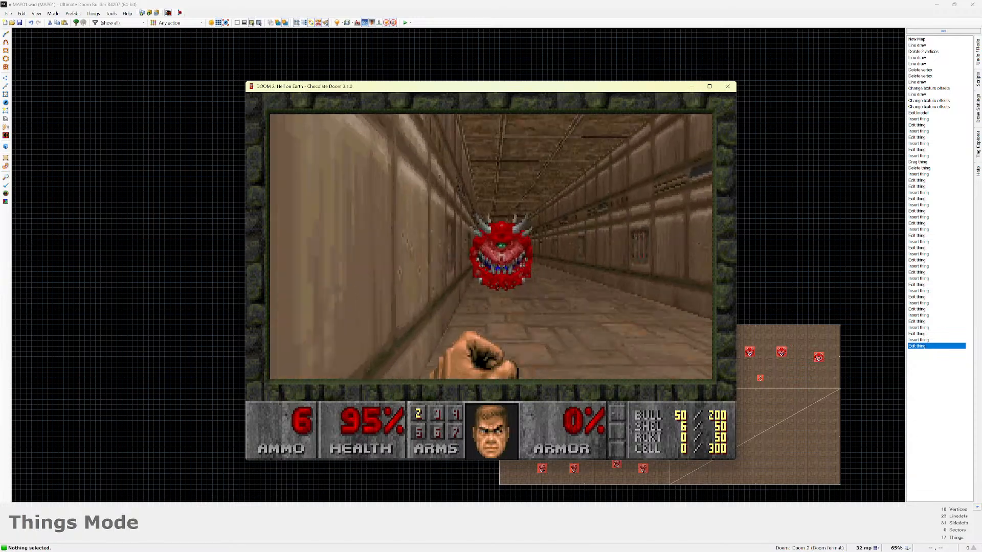
{"action": "key", "text": "ctrl"}
{"action": "key", "text": "s"}
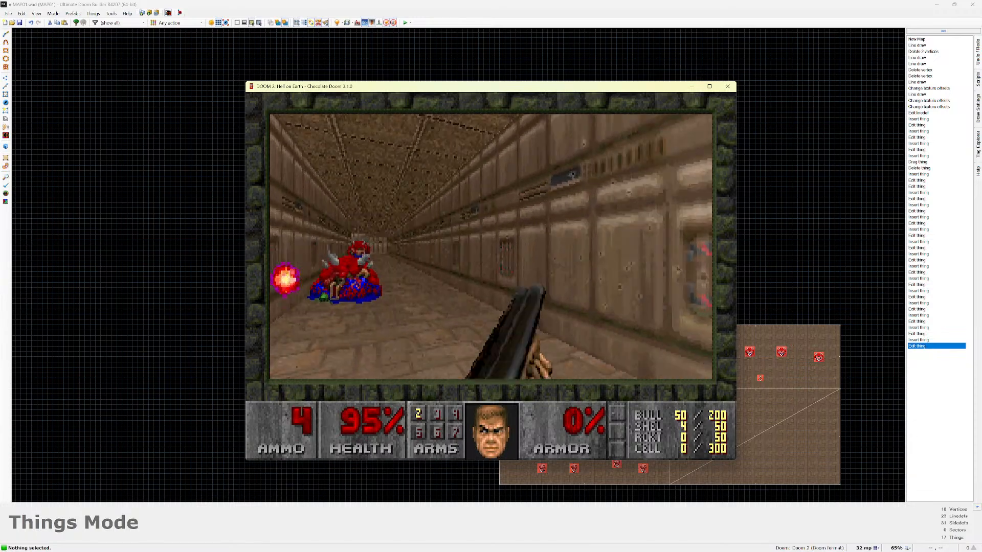
{"action": "key", "text": "Left"}
{"action": "key", "text": "ctrl"}
{"action": "key", "text": "Right"}
{"action": "key", "text": "ctrl"}
{"action": "key", "text": "w"}
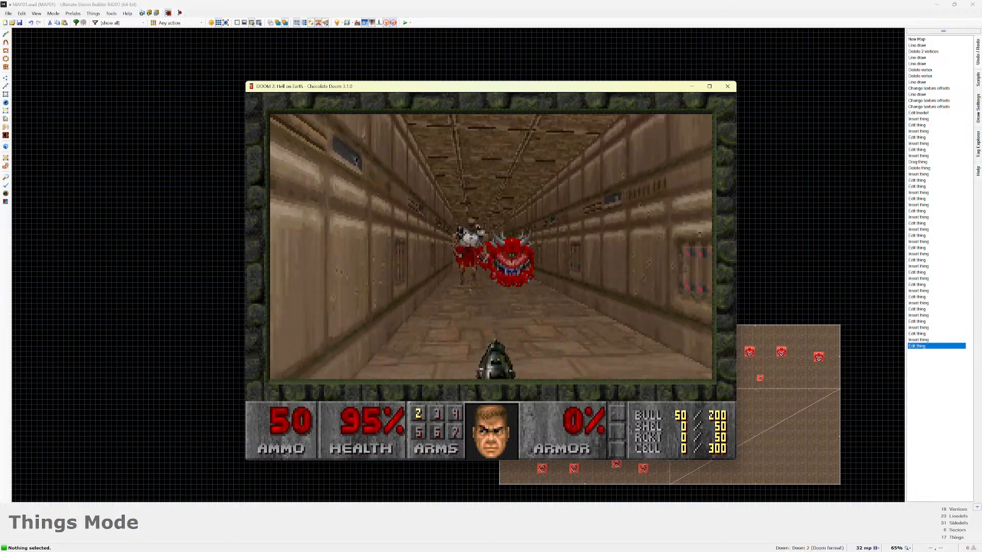
Fight the remaining Cacodemons and the Revenant with the pistol, and quit the test game.
{"action": "key", "text": "ctrl"}
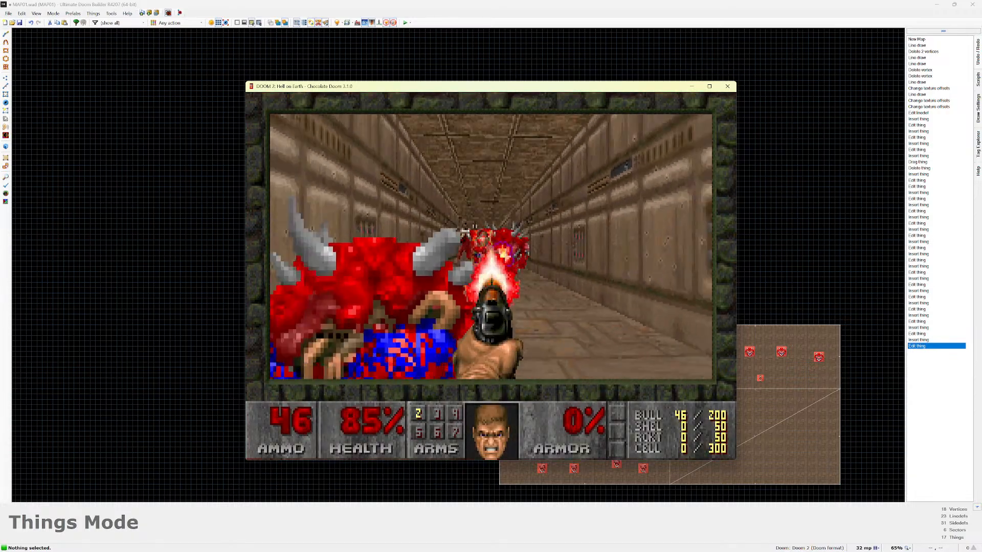
{"action": "key", "text": "ctrl"}
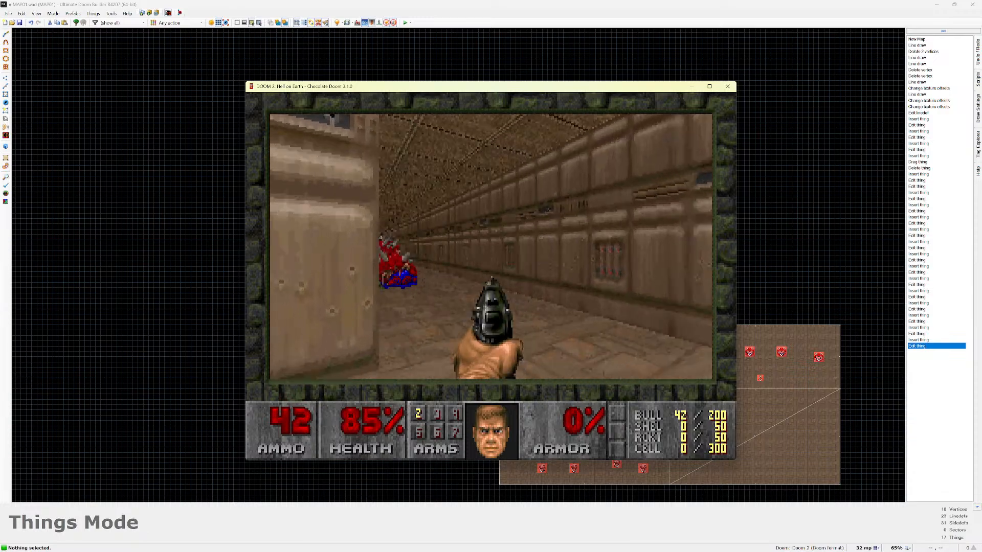
{"action": "key", "text": "ctrl"}
{"action": "key", "text": "Right"}
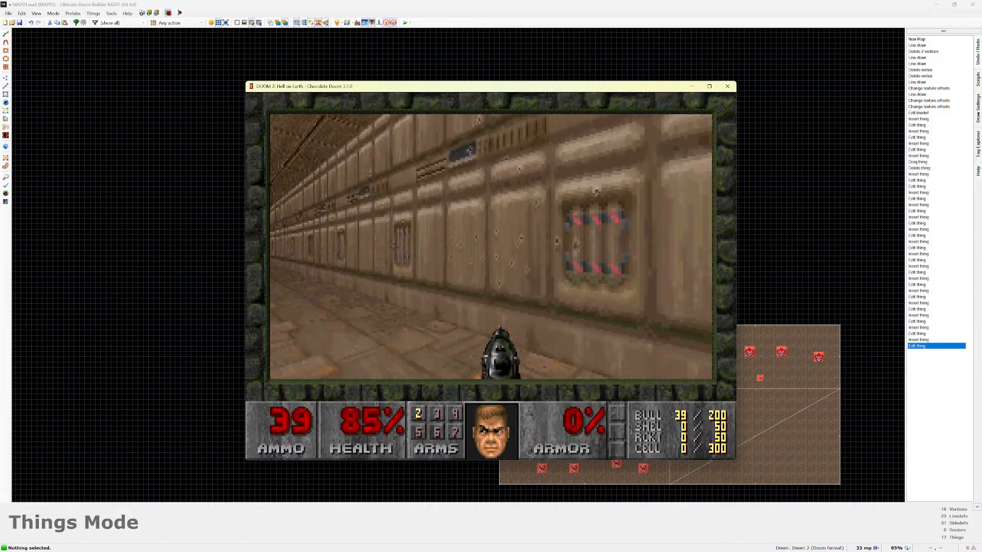
{"action": "key", "text": "Left"}
{"action": "key", "text": "ctrl"}
{"action": "key", "text": "ctrl"}
{"action": "key", "text": "Right"}
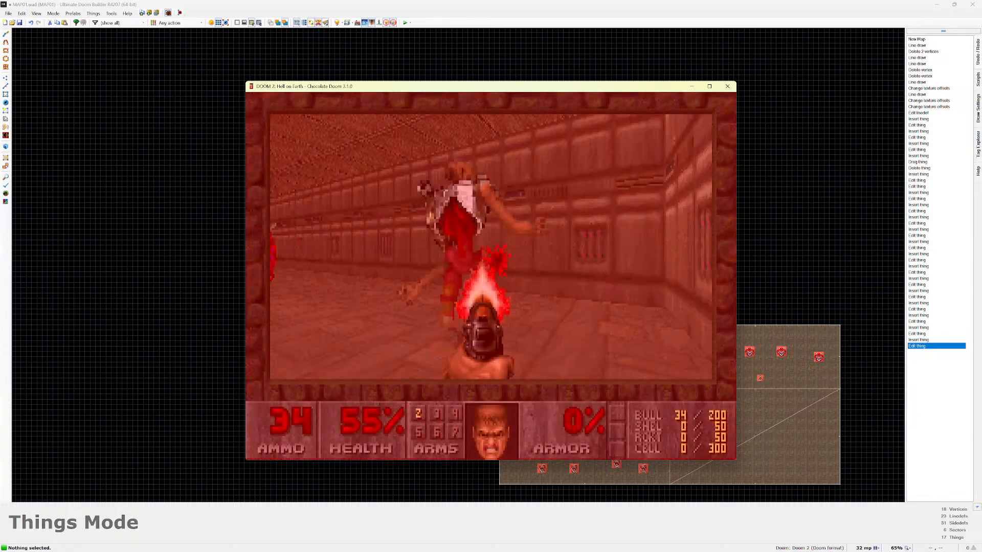
{"action": "key", "text": "ctrl"}
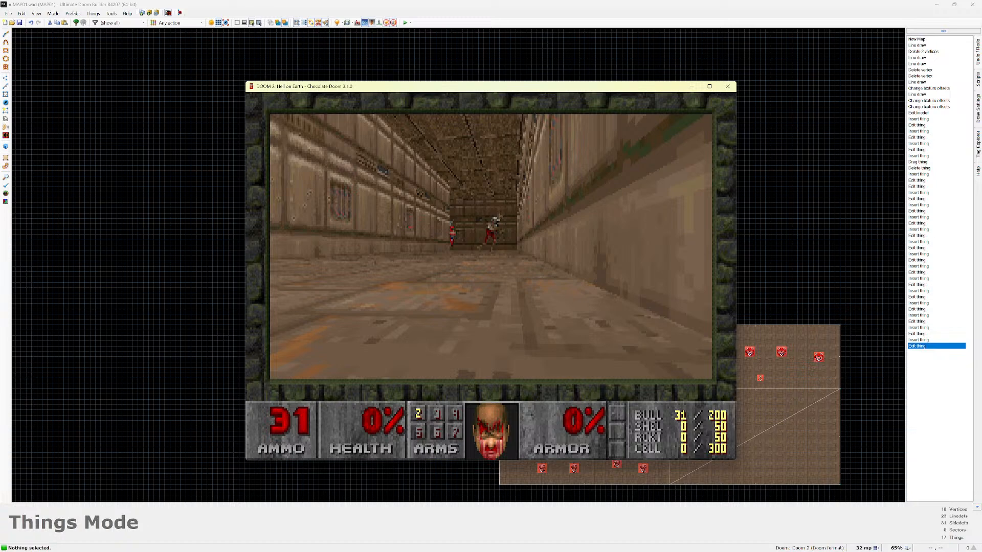
{"action": "key", "text": "Escape"}
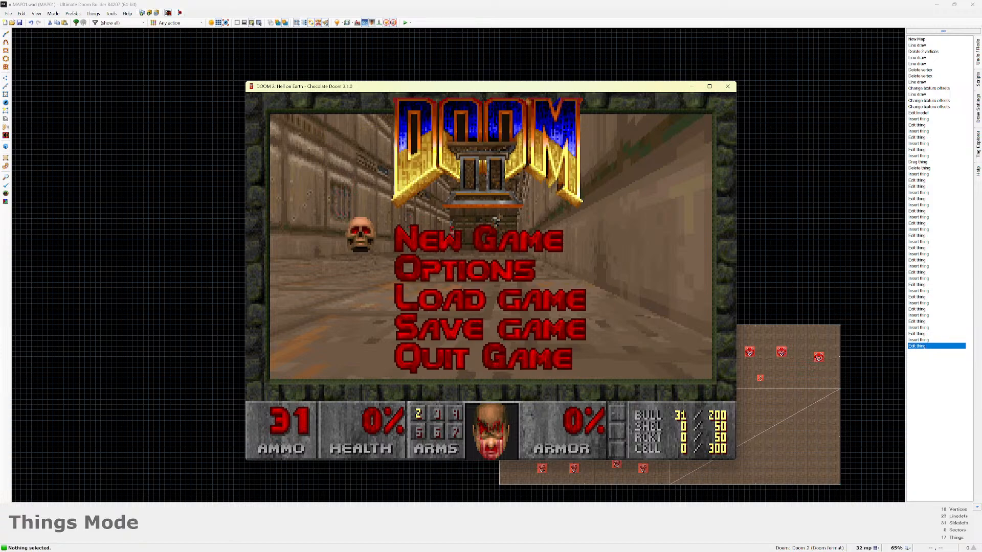
{"action": "left_click", "coordinate": [727, 86]}
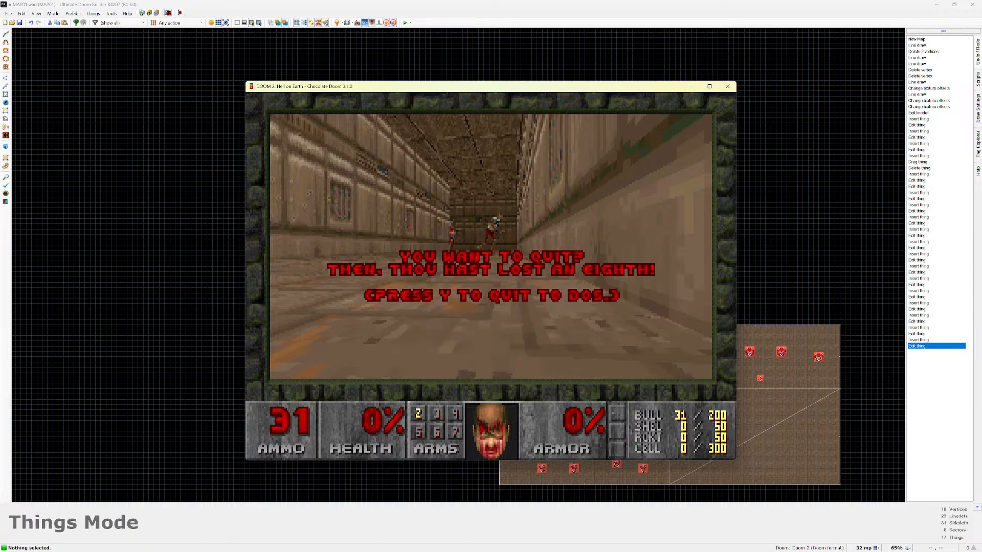
{"action": "key", "text": "y"}
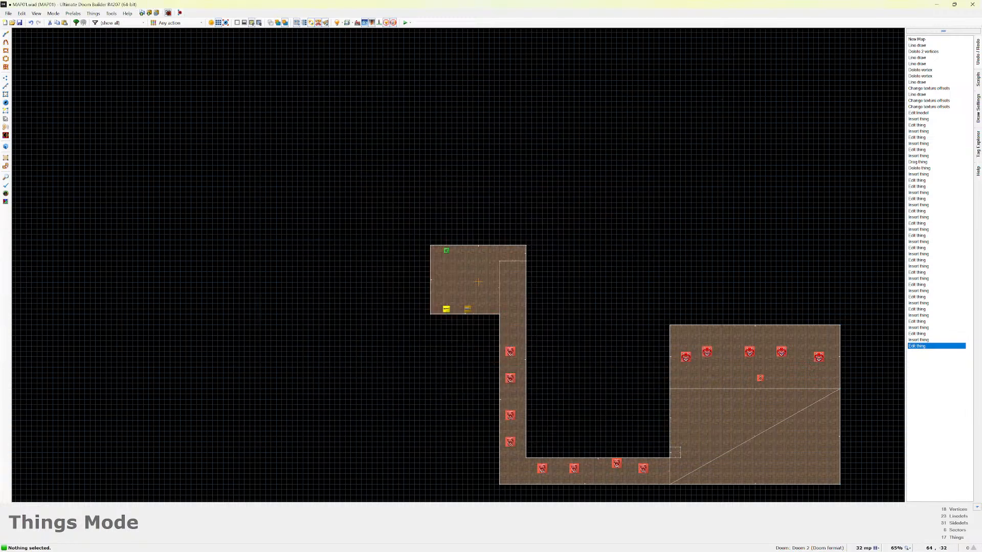
Place a second Box of Shells in the start room beside the existing one, at X 32, Y -160.
{"action": "scroll", "coordinate": [483, 298], "scroll_direction": "up", "scroll_amount": 6}
{"action": "key", "text": "Insert"}
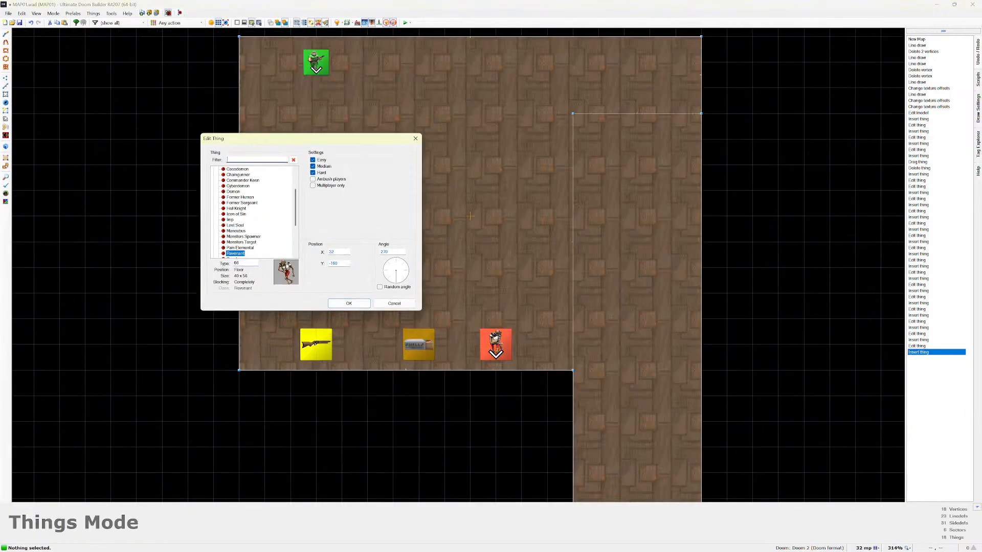
{"action": "scroll", "coordinate": [254, 212], "scroll_direction": "up", "scroll_amount": 3}
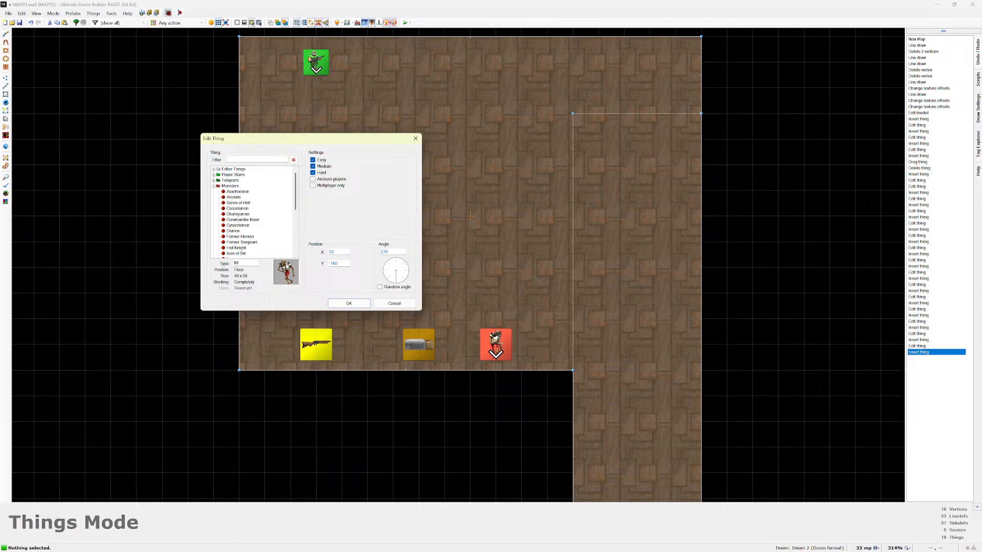
{"action": "scroll", "coordinate": [254, 212], "scroll_direction": "down", "scroll_amount": 3}
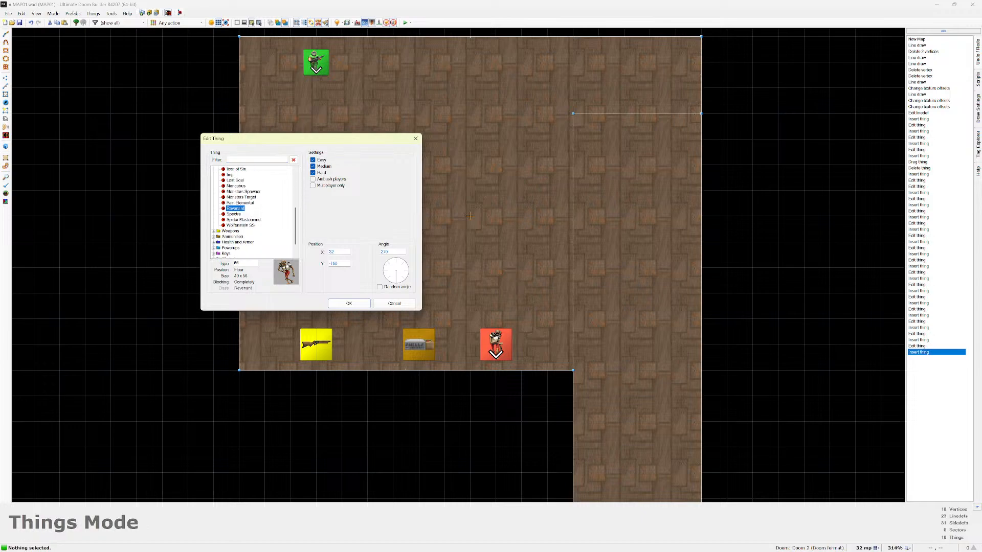
{"action": "double_click", "coordinate": [233, 236]}
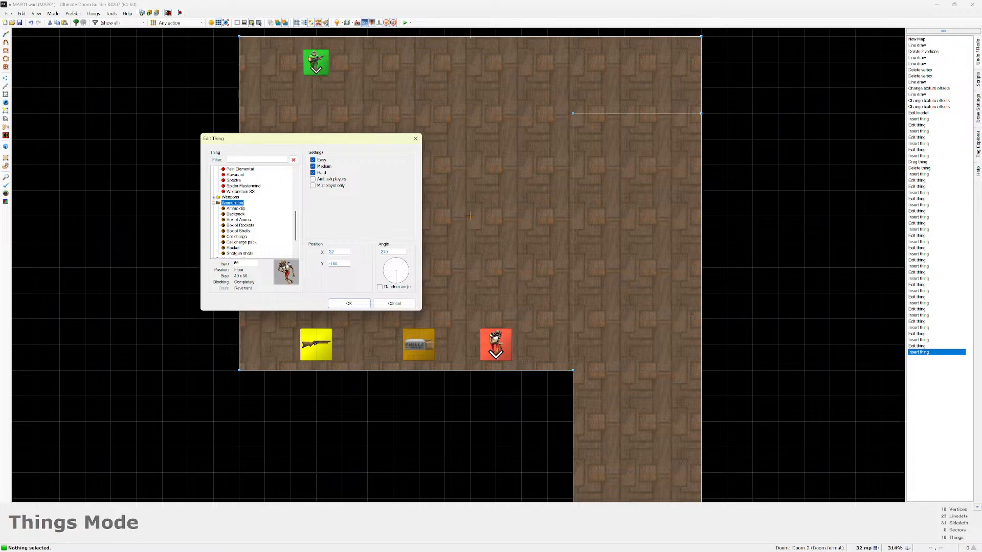
{"action": "left_click", "coordinate": [240, 254]}
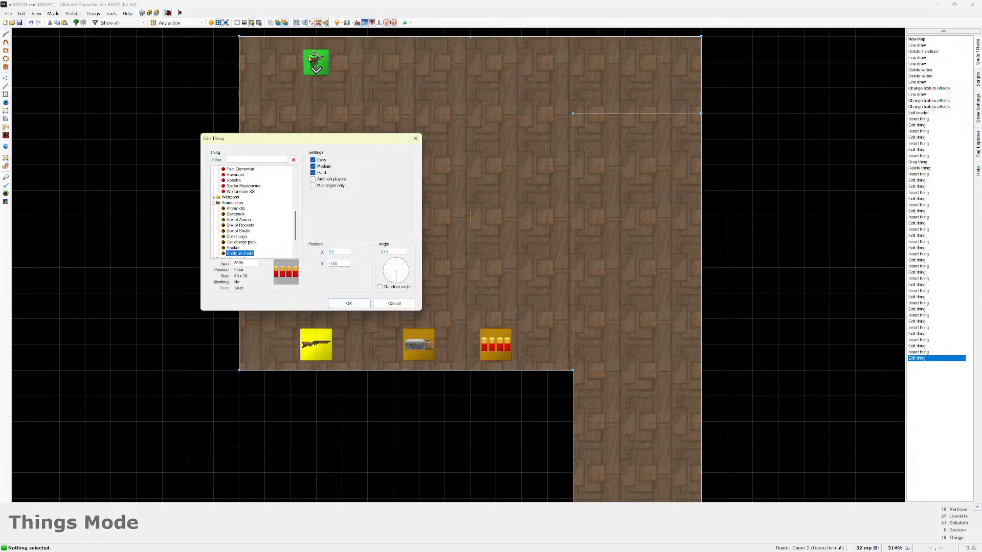
{"action": "left_click", "coordinate": [239, 231]}
{"action": "left_click", "coordinate": [349, 304]}
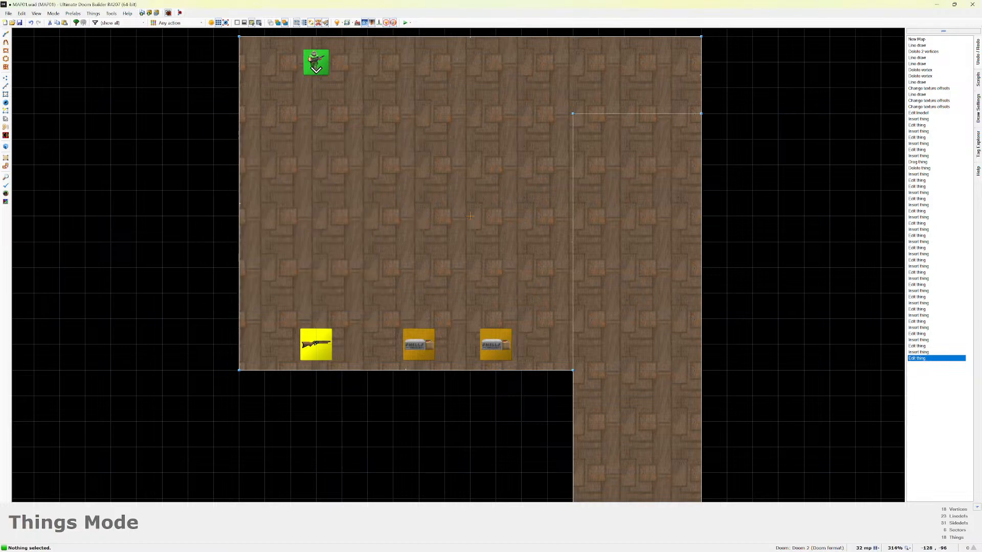
Test the map again and collect the super shotgun and both boxes of shells in the start room.
{"action": "left_click", "coordinate": [404, 23]}
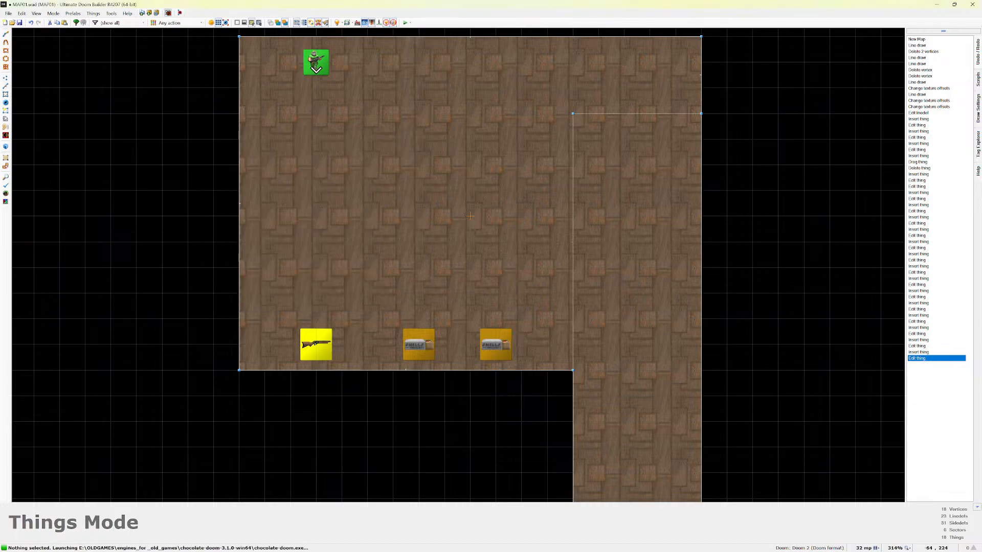
{"action": "key", "text": "w"}
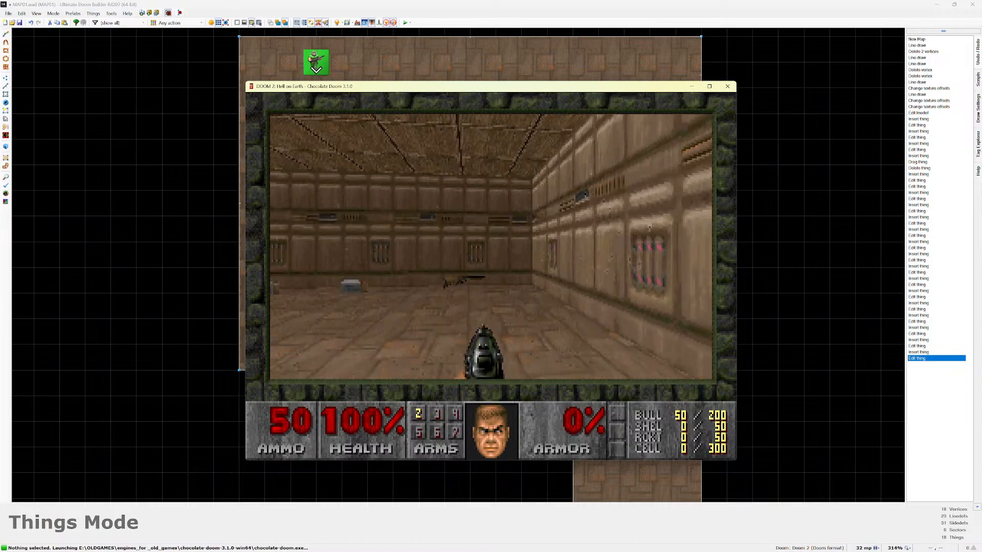
{"action": "key", "text": "w"}
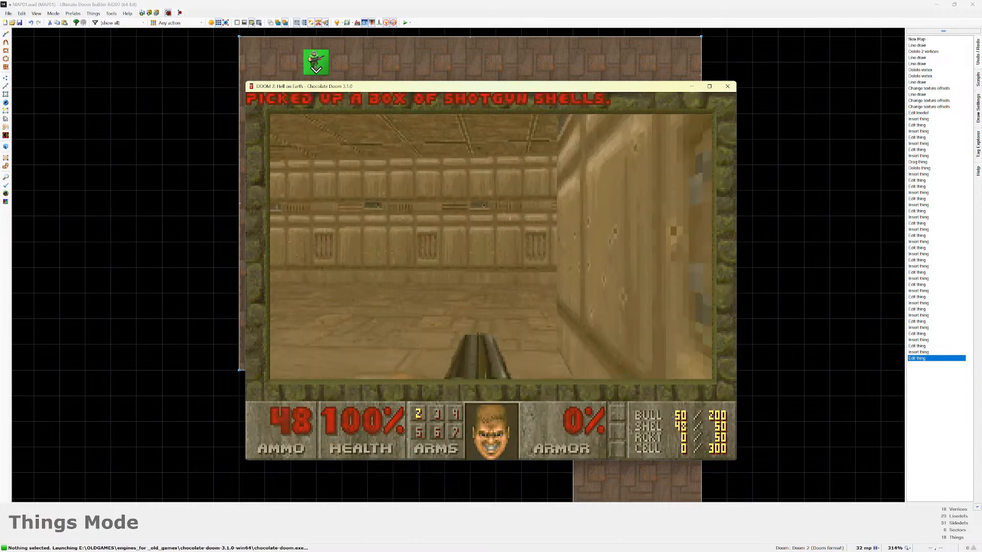
Fight the Demons charging along the corridor with the super shotgun.
{"action": "key", "text": "ctrl"}
{"action": "key", "text": "w"}
{"action": "key", "text": "ctrl"}
{"action": "key", "text": "ctrl"}
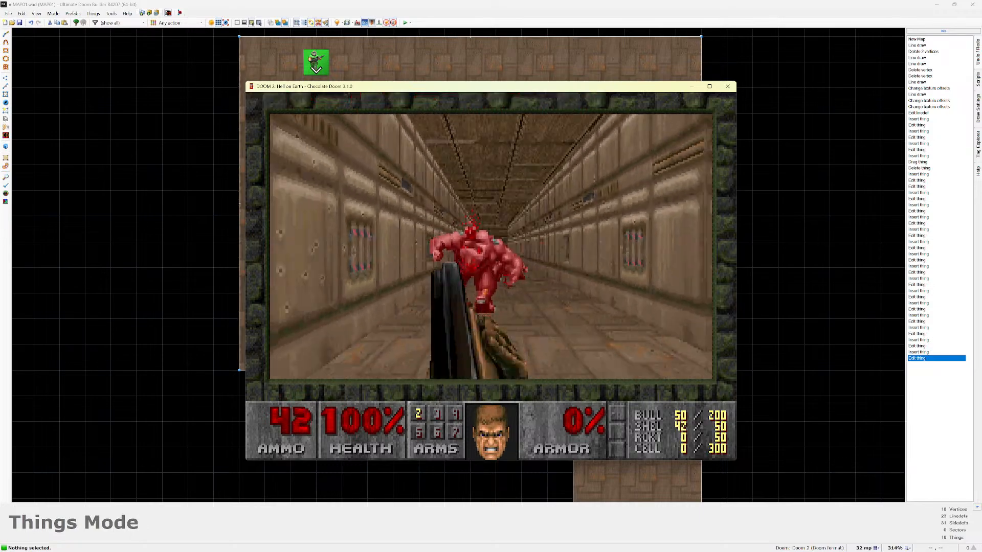
{"action": "key", "text": "ctrl"}
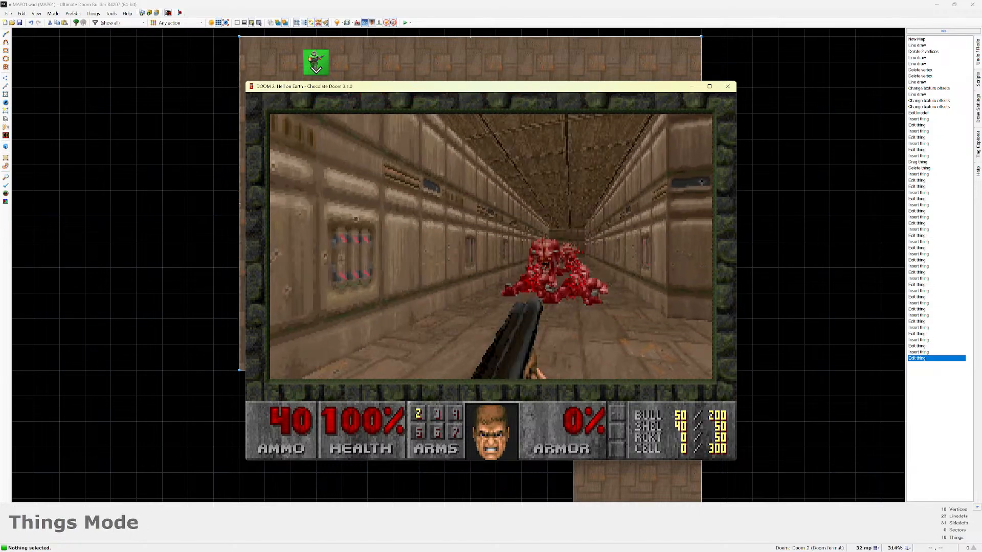
{"action": "key", "text": "ctrl"}
{"action": "key", "text": "ctrl"}
{"action": "key", "text": "ctrl"}
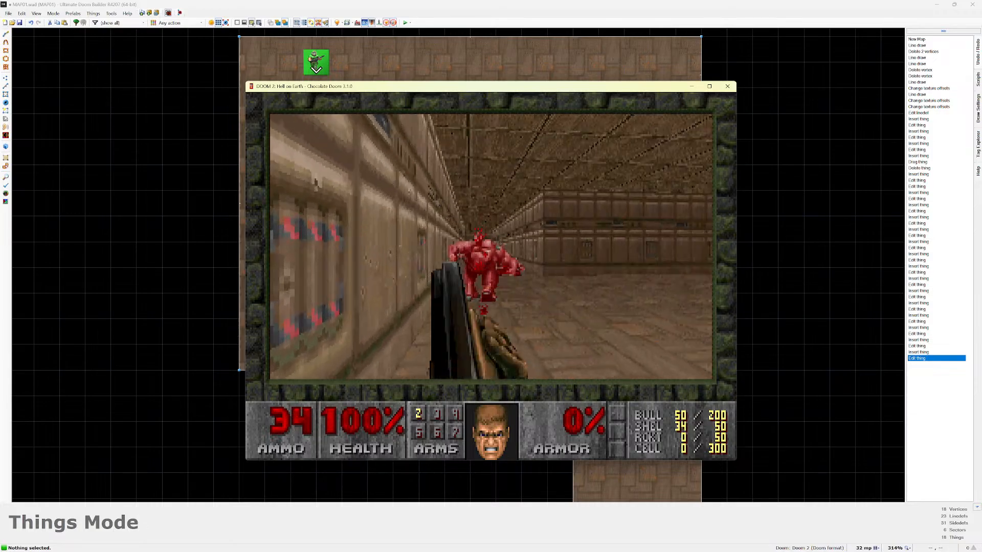
{"action": "key", "text": "ctrl"}
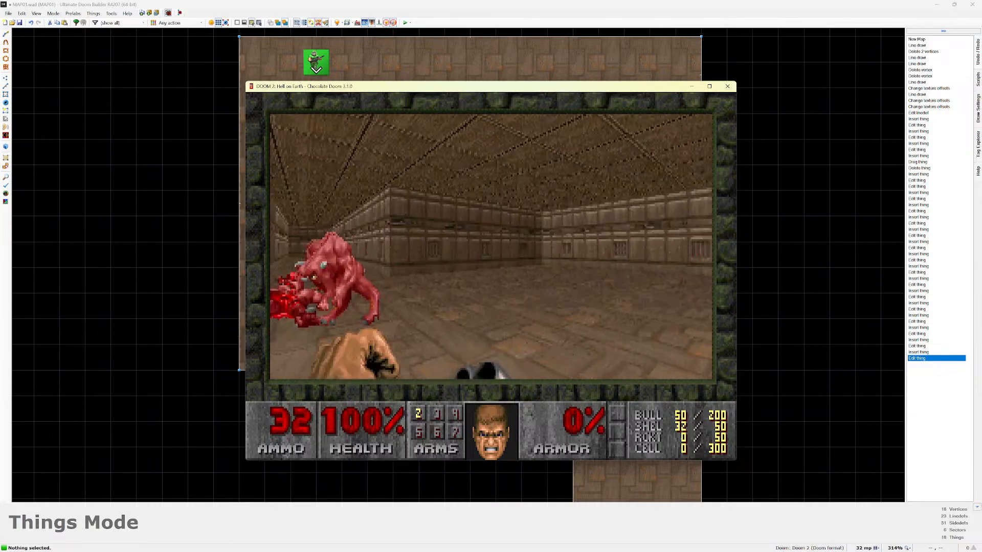
{"action": "key", "text": "ctrl"}
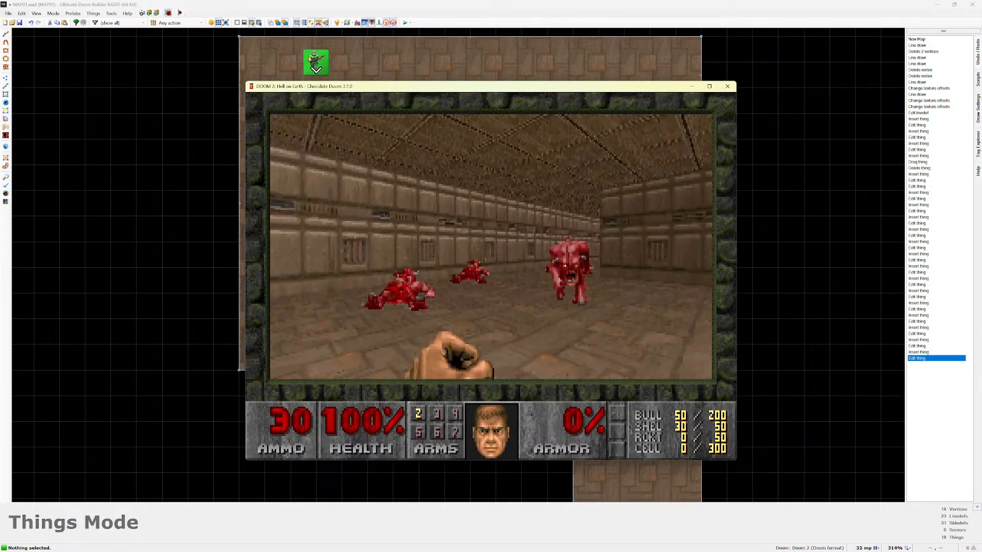
{"action": "key", "text": "ctrl"}
{"action": "key", "text": "ctrl"}
Advance to the end of the corridor and shoot the Cacodemons coming around the corner.
{"action": "key", "text": "Left"}
{"action": "key", "text": "Up"}
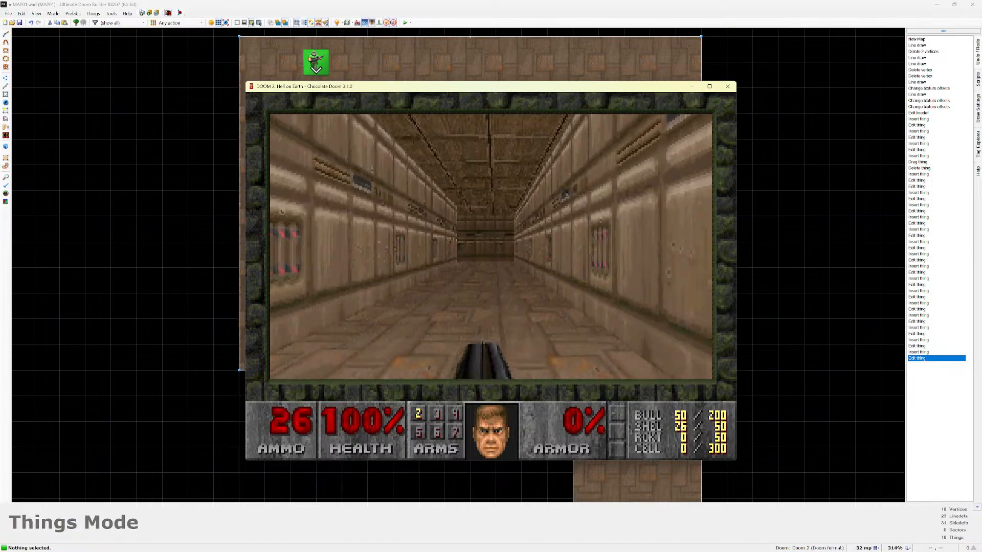
{"action": "key", "text": "ctrl"}
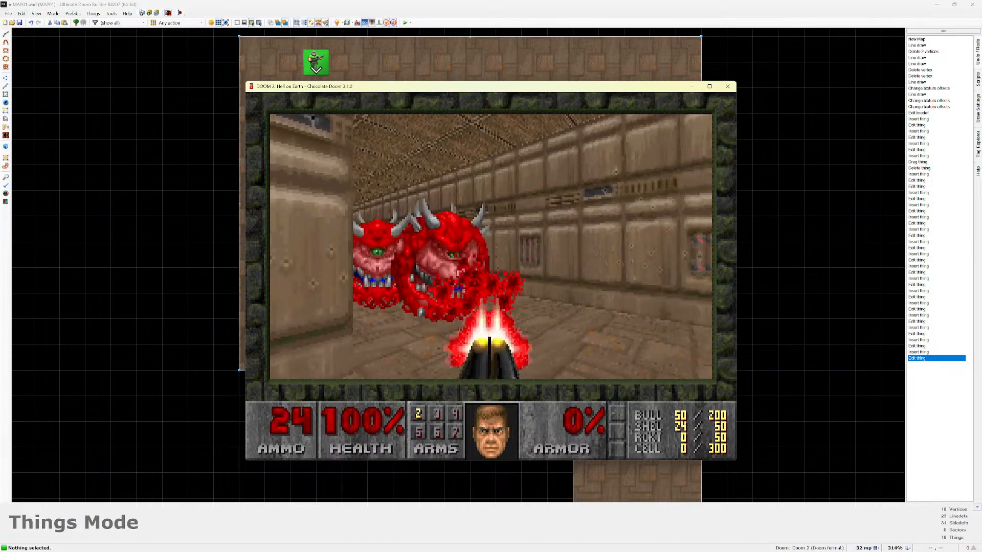
{"action": "key", "text": "ctrl"}
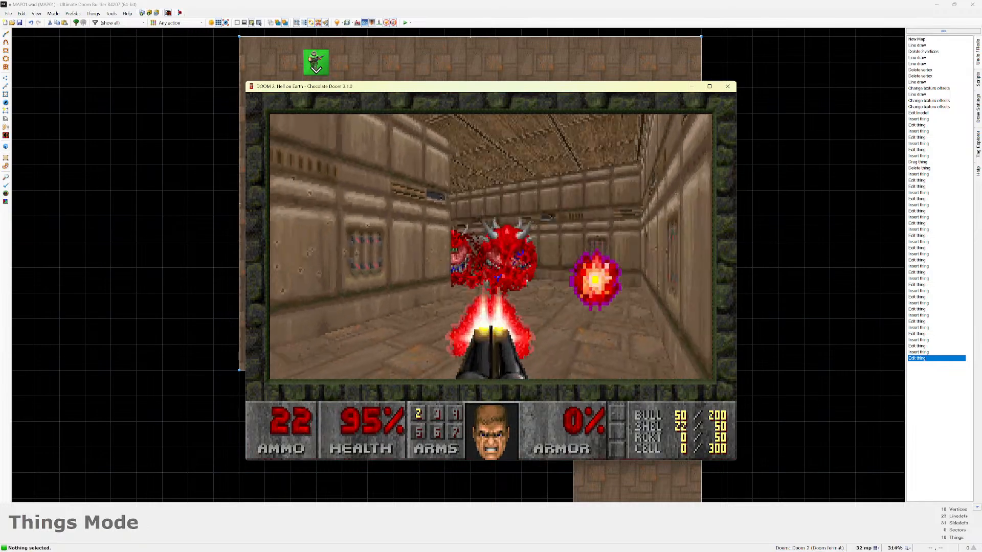
{"action": "key", "text": "Right"}
{"action": "key", "text": "ctrl"}
{"action": "key", "text": "Right"}
{"action": "key", "text": "ctrl"}
{"action": "key", "text": "Left"}
Fight the Revenant at the corridor corner with the super shotgun.
{"action": "key", "text": "ctrl"}
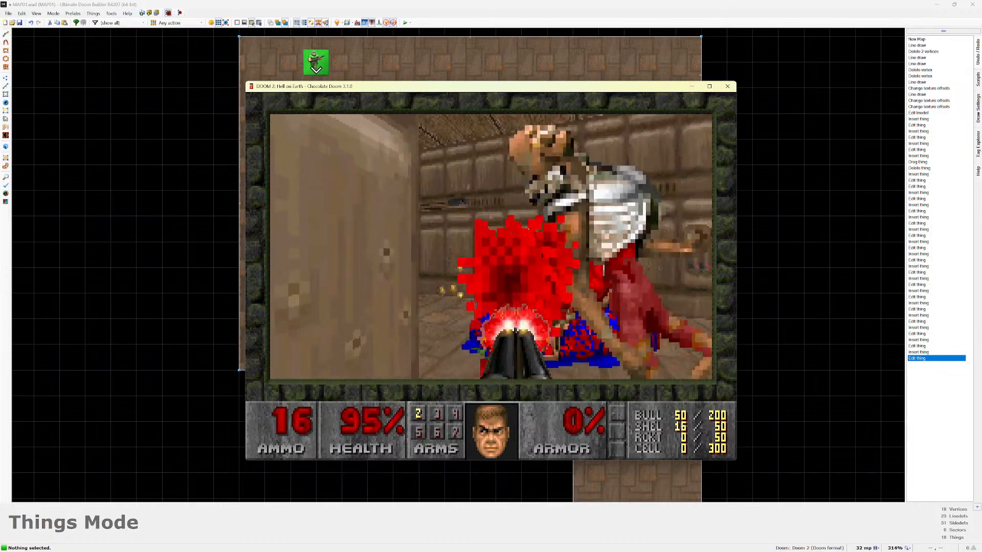
{"action": "key", "text": "ctrl"}
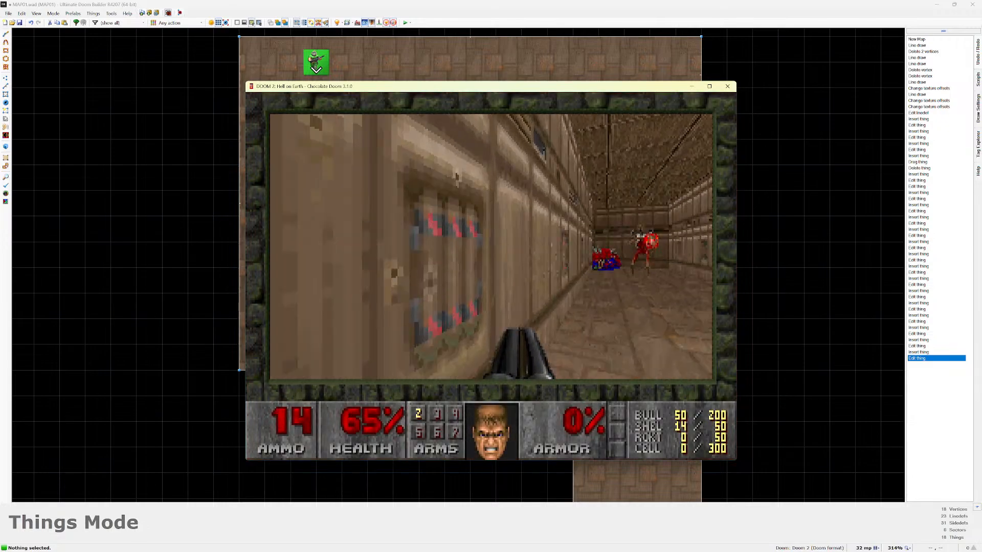
{"action": "key", "text": "Right"}
{"action": "key", "text": "ctrl"}
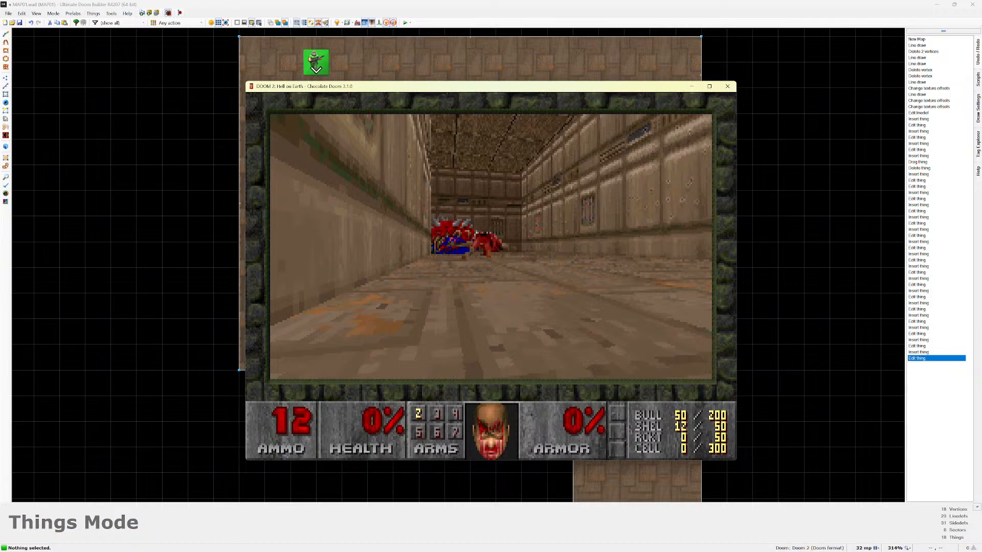
Restart the level and collect the super shotgun and both boxes of shells in the start room.
{"action": "key", "text": "space"}
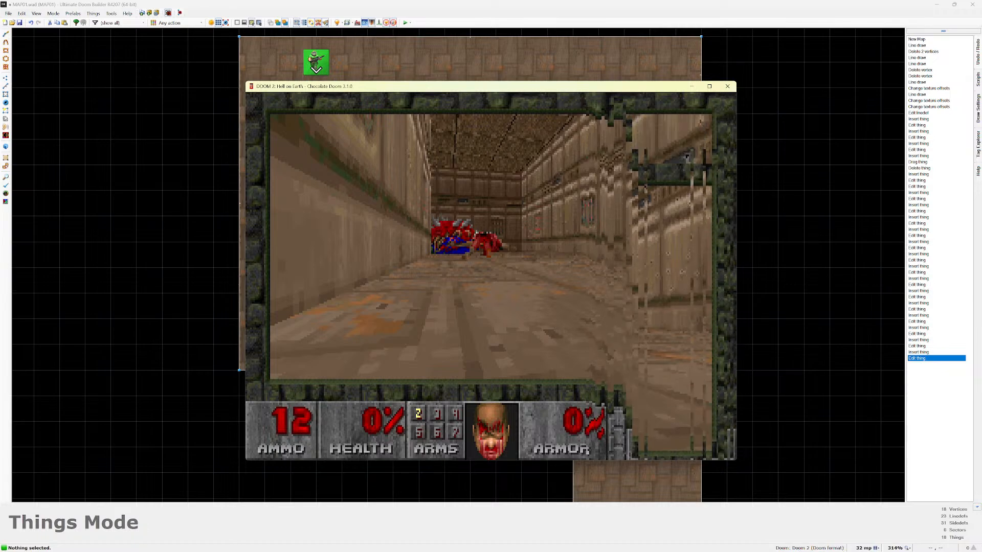
{"action": "key", "text": "Escape"}
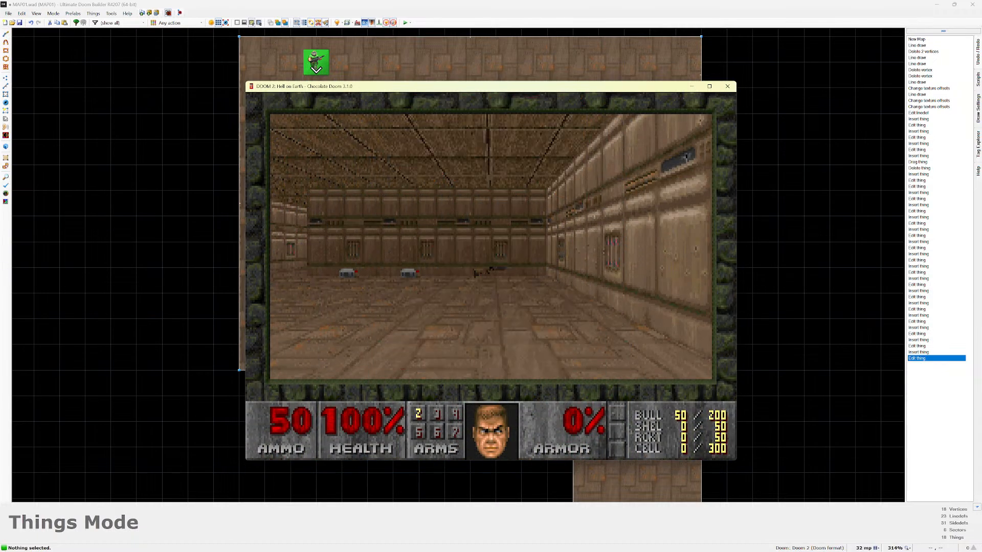
{"action": "key", "text": "Up"}
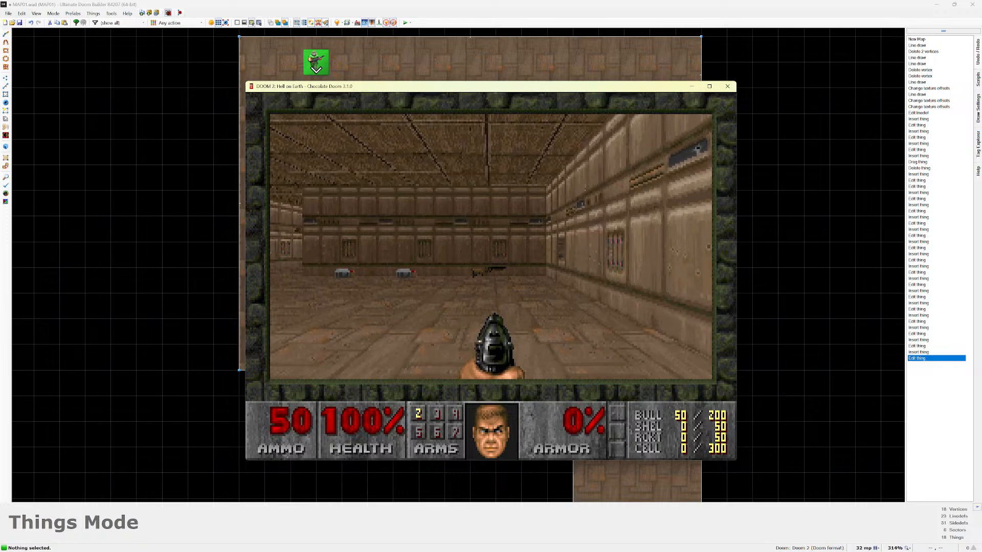
{"action": "key", "text": "Up"}
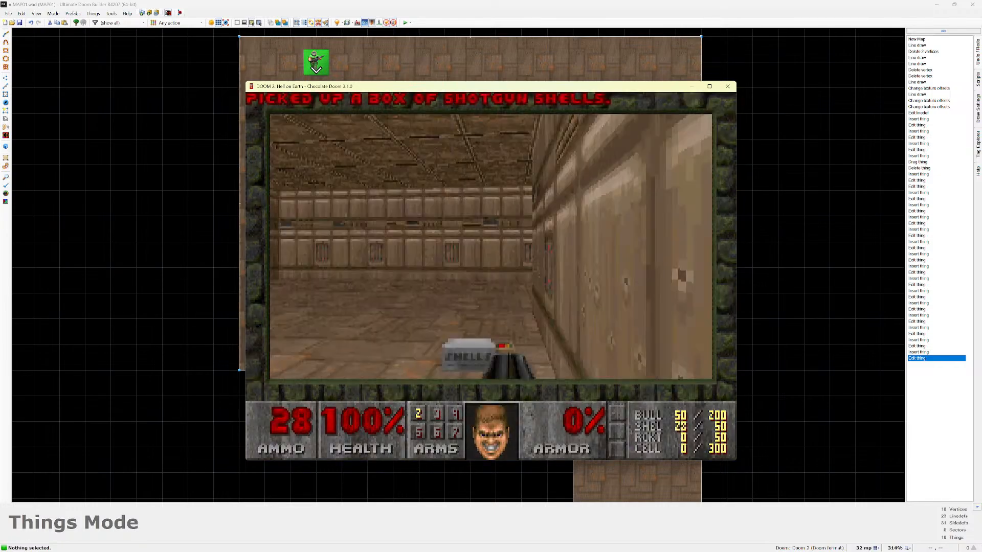
{"action": "key", "text": "ctrl"}
{"action": "key", "text": "Up"}
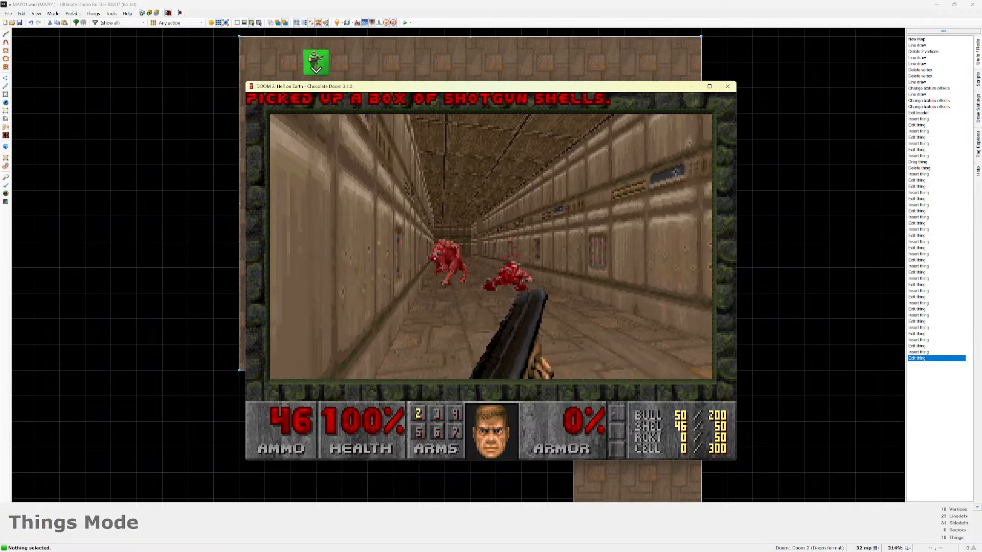
Shoot the pack of Demons approaching through the corridor with the super shotgun.
{"action": "key", "text": "Up"}
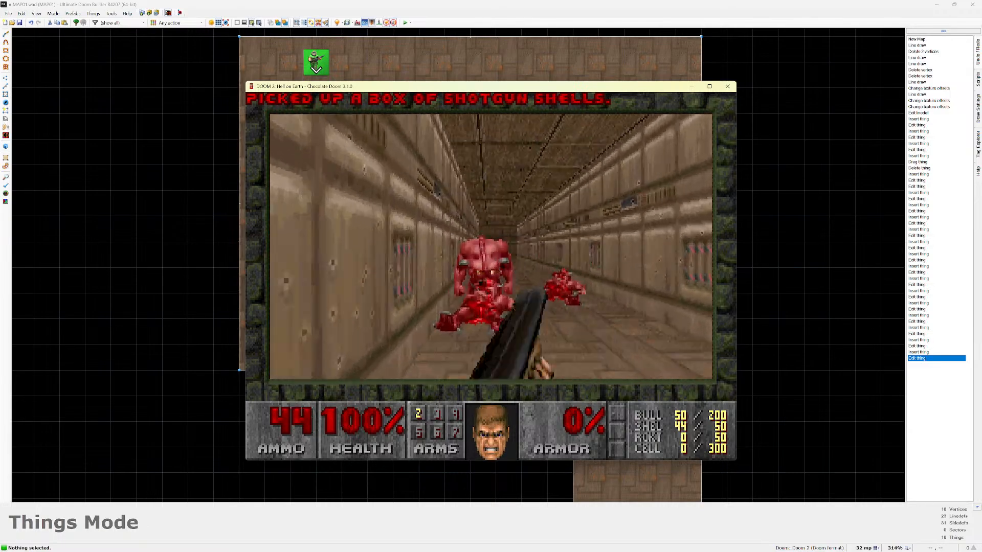
{"action": "key", "text": "ctrl"}
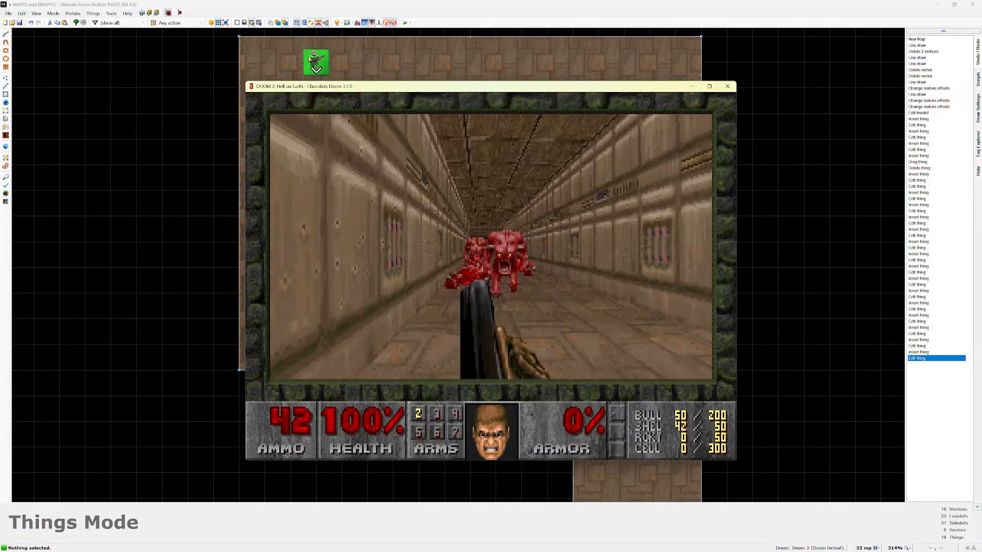
{"action": "key", "text": "ctrl"}
{"action": "key", "text": "ctrl"}
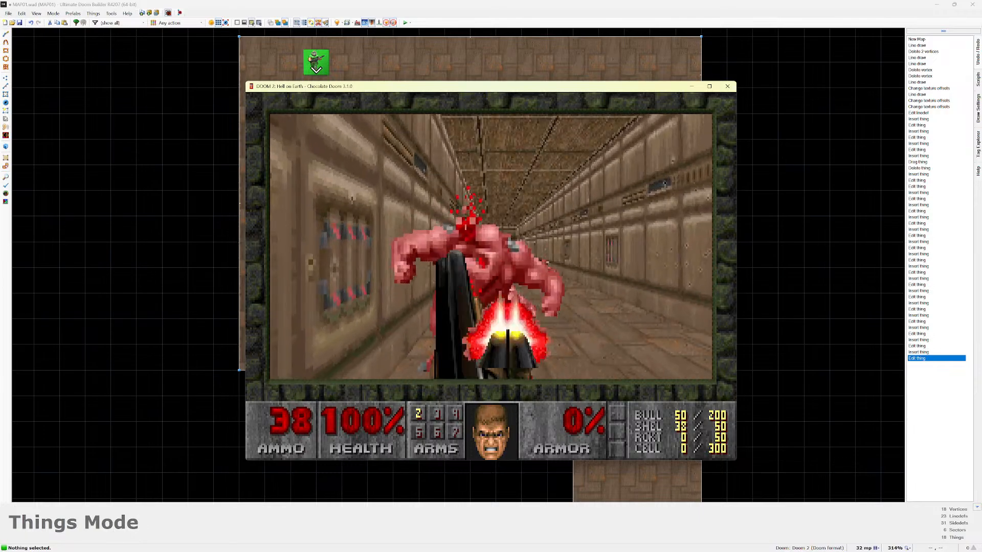
{"action": "key", "text": "ctrl"}
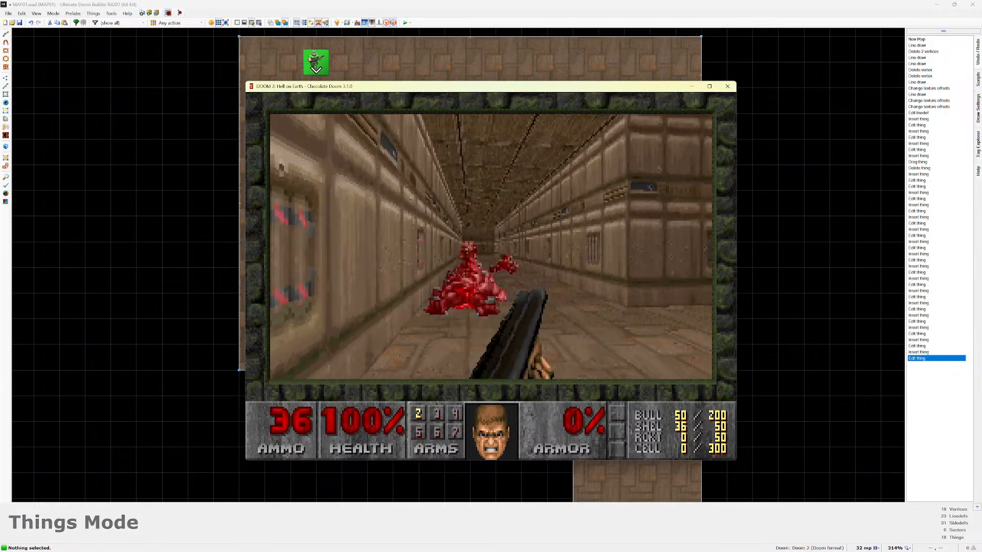
{"action": "key", "text": "ctrl"}
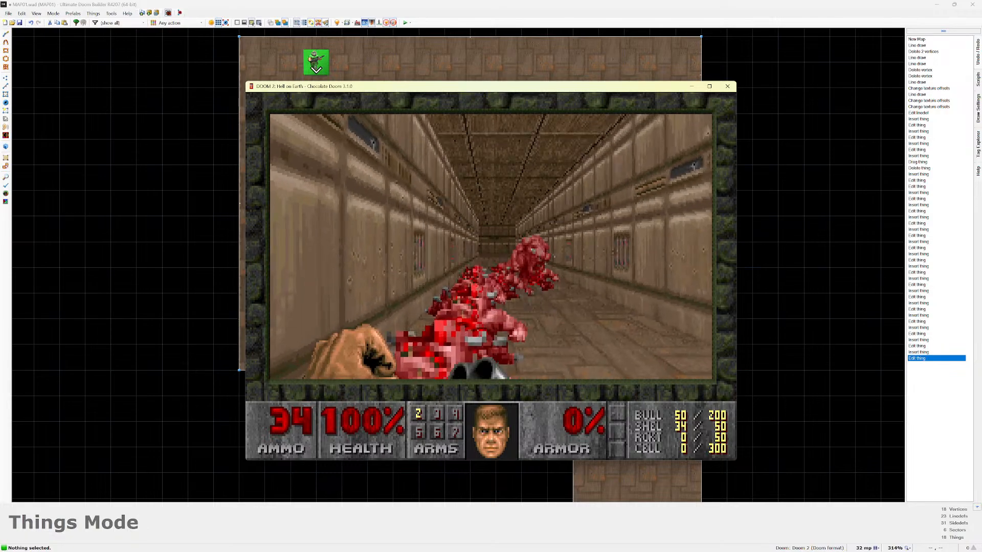
{"action": "key", "text": "ctrl"}
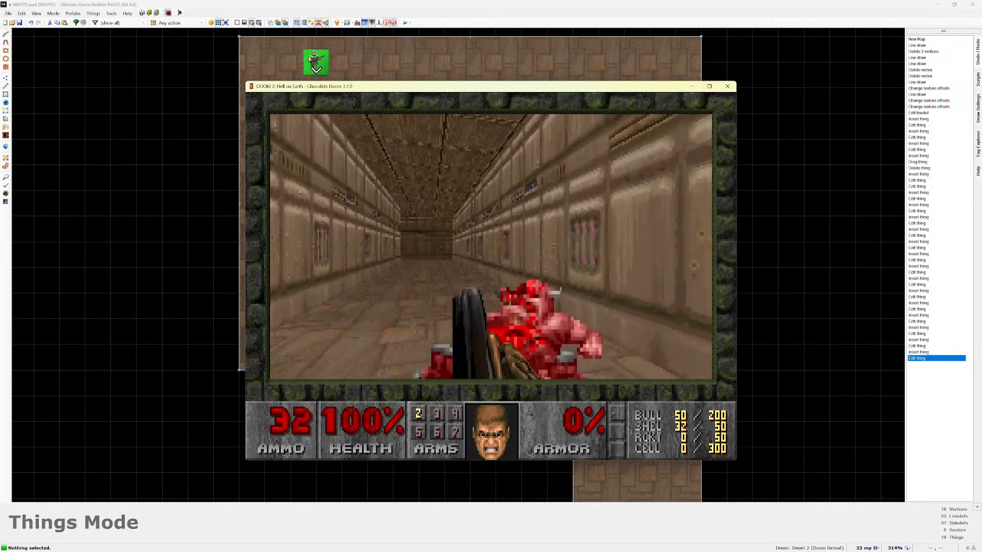
Move on along the corridor and fire the super shotgun at the distant Cacodemons.
{"action": "key", "text": "Up"}
{"action": "key", "text": "Right"}
{"action": "key", "text": "ctrl"}
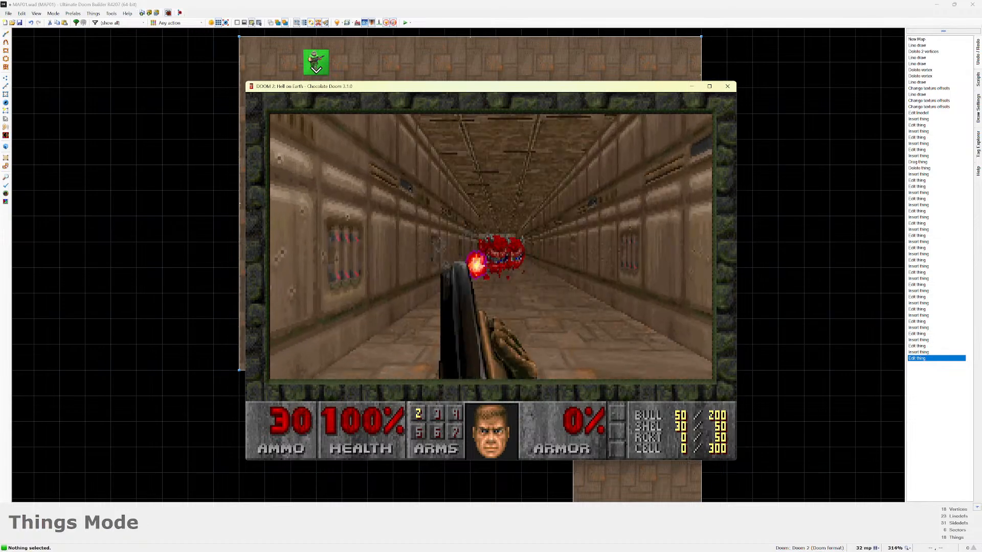
{"action": "key", "text": "Left"}
{"action": "key", "text": "ctrl"}
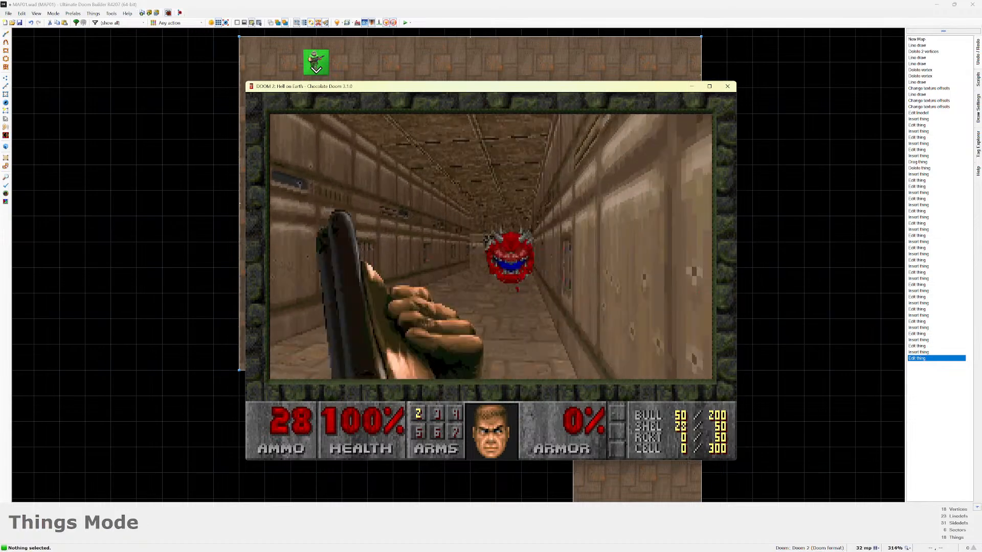
{"action": "key", "text": "ctrl"}
Dodge the Cacodemon attacks and round the corridor corner while shooting.
{"action": "key", "text": "Left"}
{"action": "key", "text": "Up"}
{"action": "key", "text": "Left"}
{"action": "key", "text": "Right"}
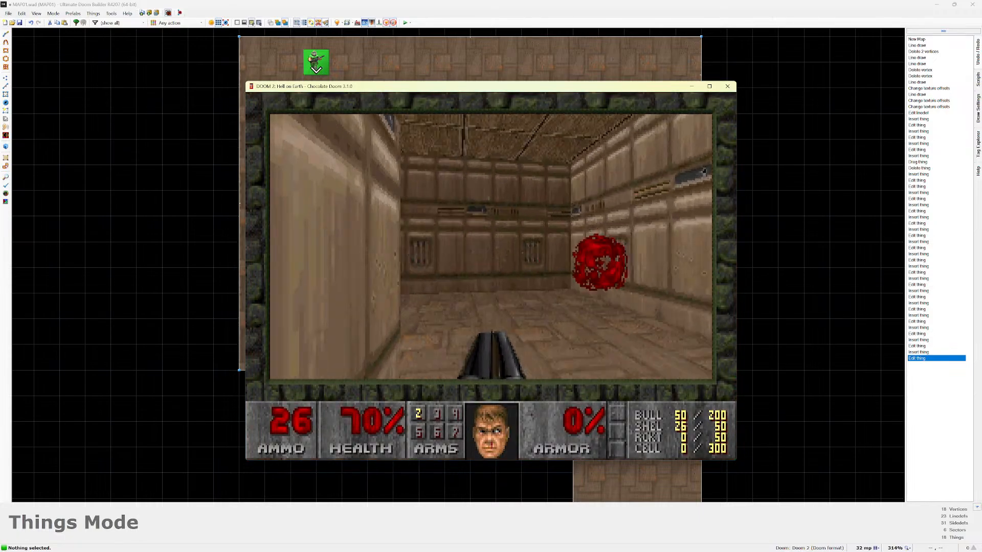
{"action": "key", "text": "ctrl"}
{"action": "key", "text": "Left"}
{"action": "key", "text": "Left"}
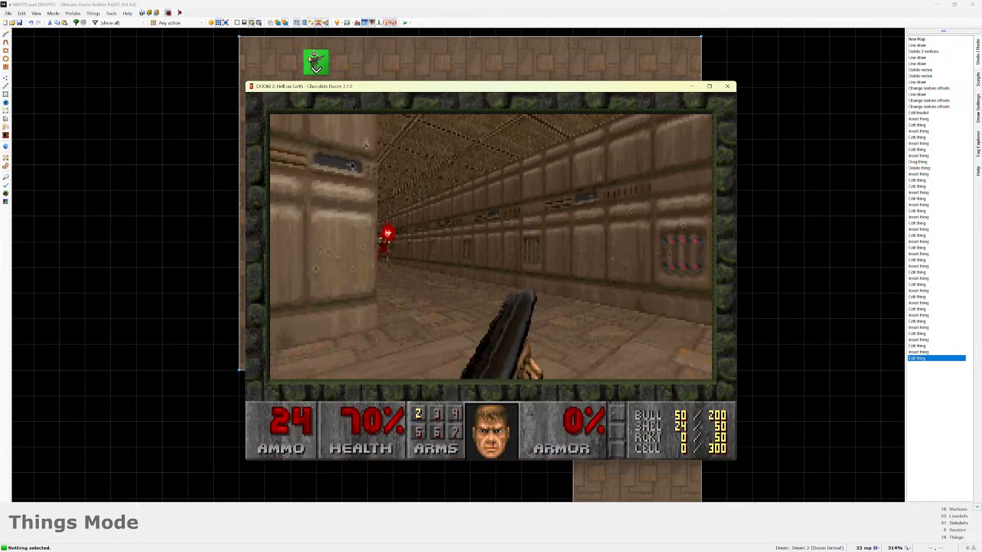
Fight the Revenant and Cacodemons around the corner, alternately advancing, retreating and firing the super shotgun.
{"action": "key", "text": "Up"}
{"action": "key", "text": "Right"}
{"action": "key", "text": "ctrl"}
{"action": "key", "text": "Down"}
{"action": "key", "text": "Left"}
{"action": "key", "text": "Up"}
{"action": "key", "text": "Up"}
{"action": "key", "text": "Left"}
{"action": "key", "text": "ctrl"}
{"action": "key", "text": "Right"}
{"action": "key", "text": "Down"}
{"action": "key", "text": "Left"}
{"action": "key", "text": "ctrl"}
{"action": "key", "text": "ctrl"}
{"action": "key", "text": "Down"}
{"action": "key", "text": "Left"}
{"action": "key", "text": "Right"}
{"action": "key", "text": "ctrl"}
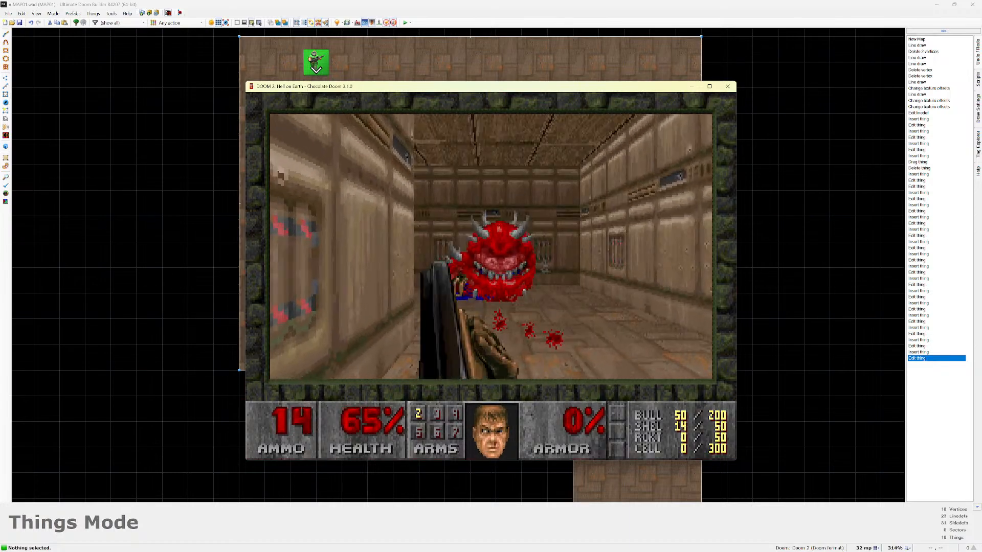
Back away along the corridor while shooting the pursuing Cacodemons.
{"action": "key", "text": "Right"}
{"action": "key", "text": "Left"}
{"action": "key", "text": "ctrl"}
{"action": "key", "text": "Left"}
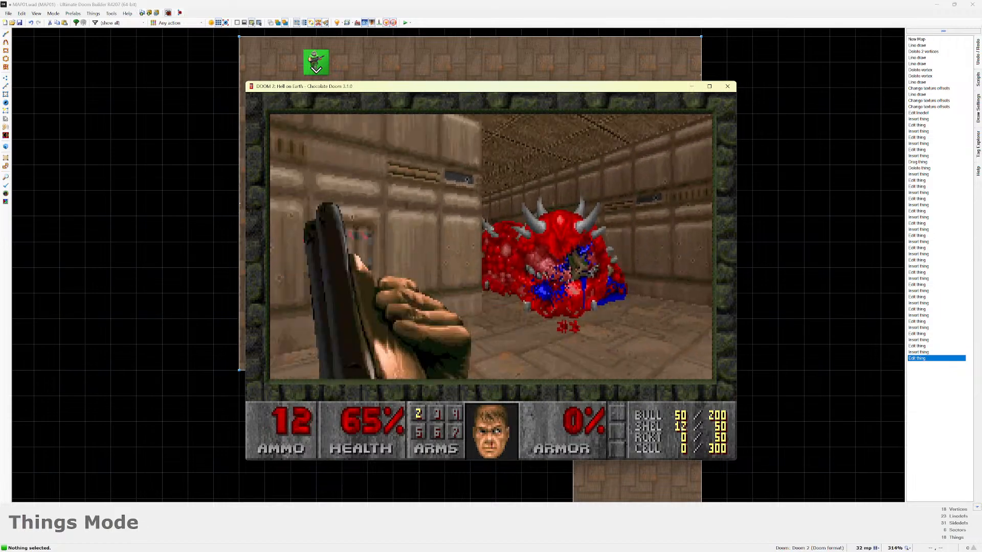
{"action": "key", "text": "Right"}
{"action": "key", "text": "ctrl"}
{"action": "key", "text": "Right"}
{"action": "key", "text": "Left"}
{"action": "key", "text": "Down"}
{"action": "key", "text": "ctrl"}
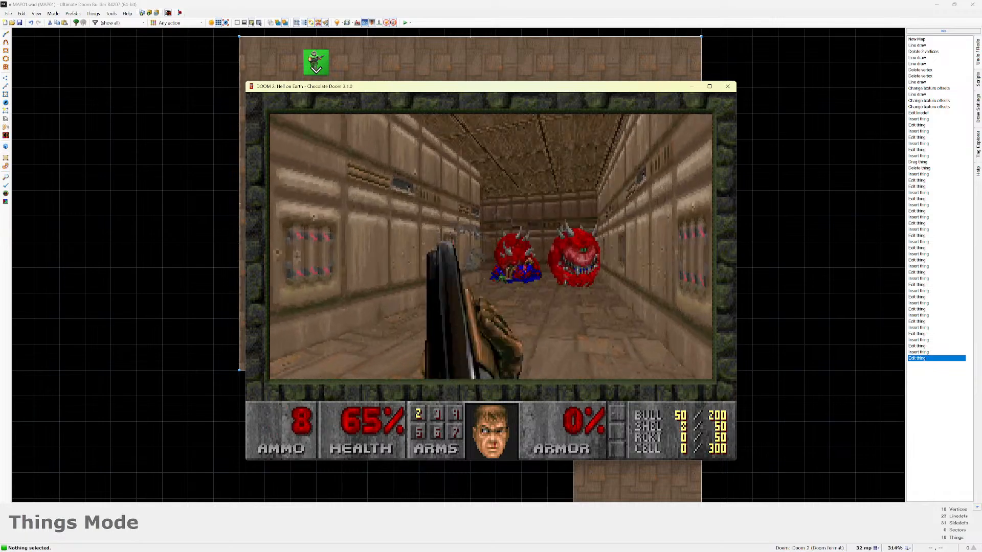
{"action": "key", "text": "ctrl"}
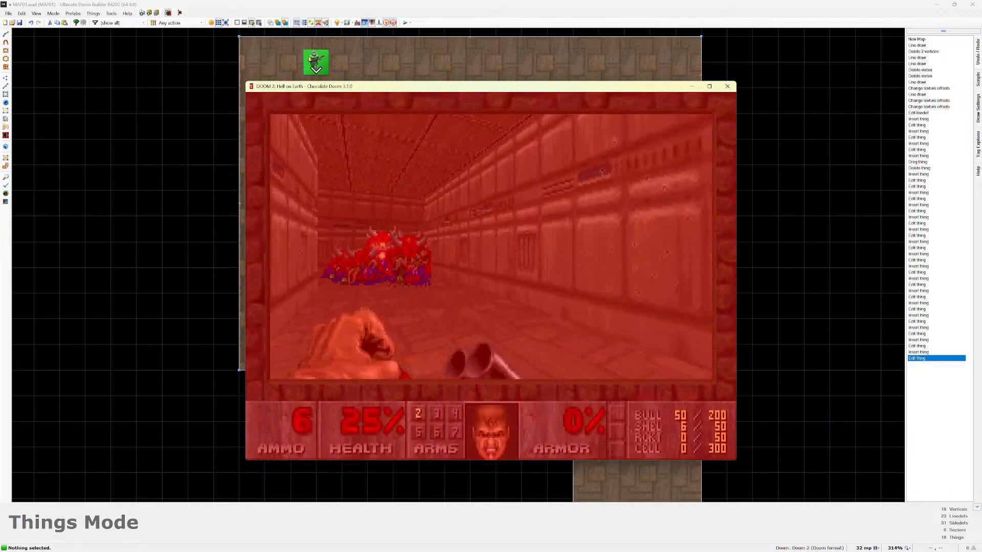
Shoot the last Cacodemons at close range with the remaining shotgun shells.
{"action": "key", "text": "ctrl"}
{"action": "key", "text": "Left"}
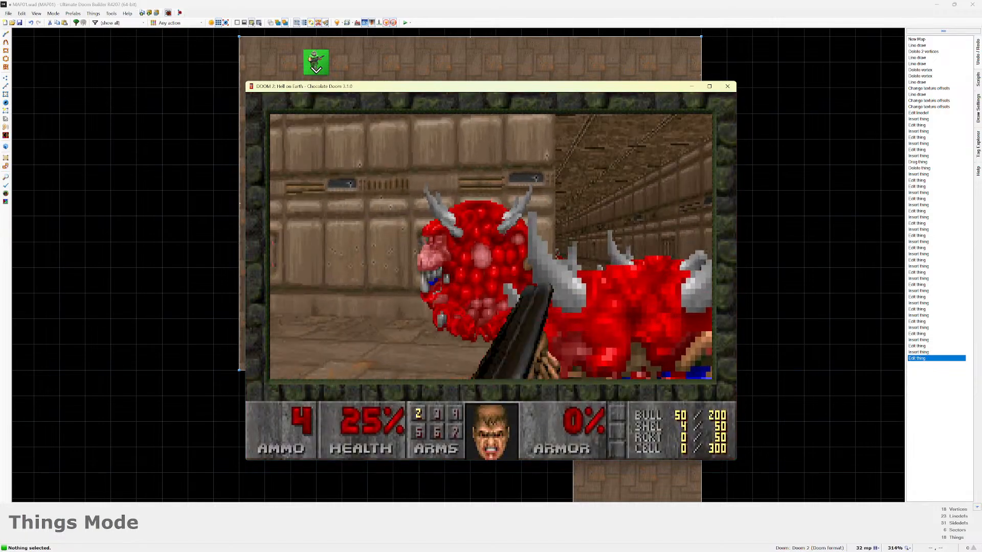
{"action": "key", "text": "ctrl"}
{"action": "key", "text": "Right"}
{"action": "key", "text": "Right"}
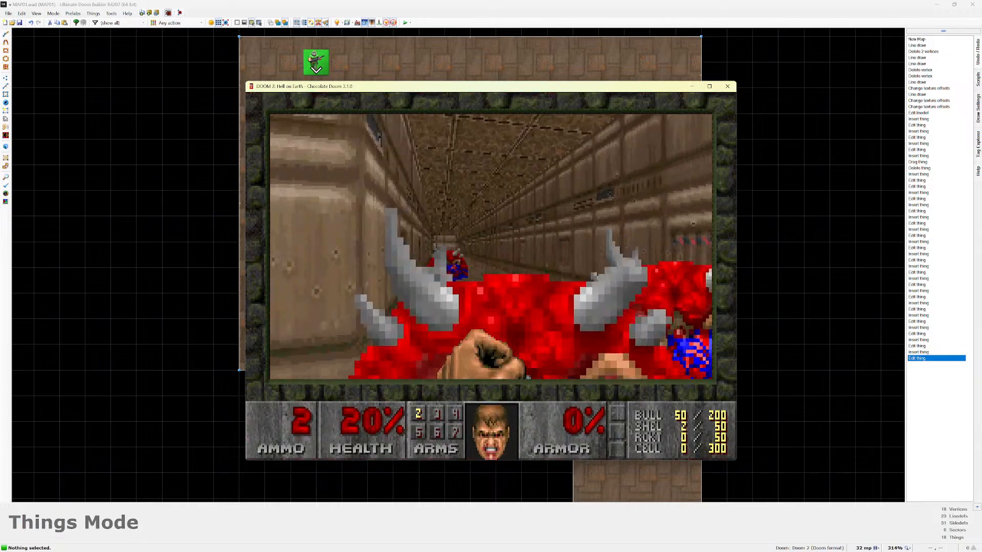
Walk through the open room and back toward the corridor, checking for any remaining monsters.
{"action": "key", "text": "Up"}
{"action": "key", "text": "Left"}
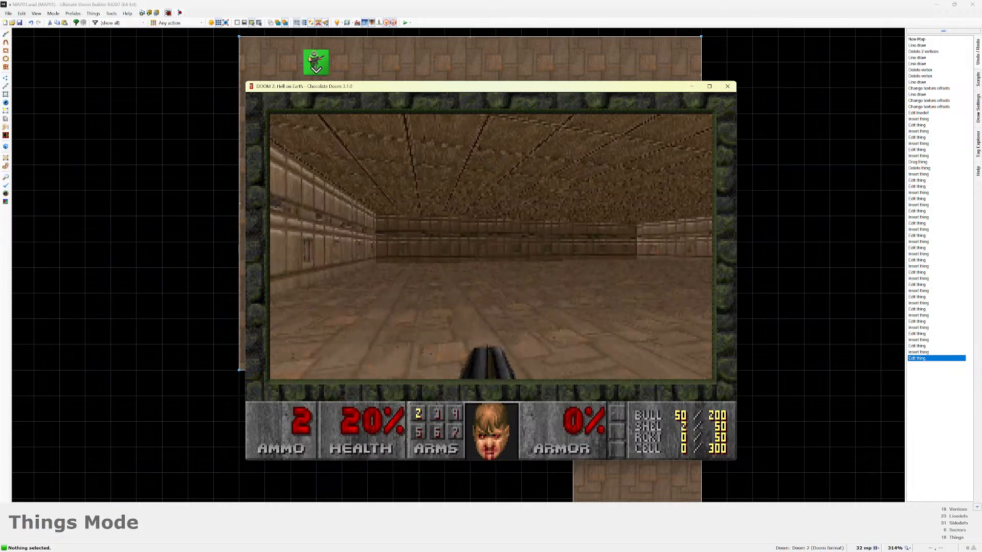
{"action": "key", "text": "Up"}
{"action": "key", "text": "Right"}
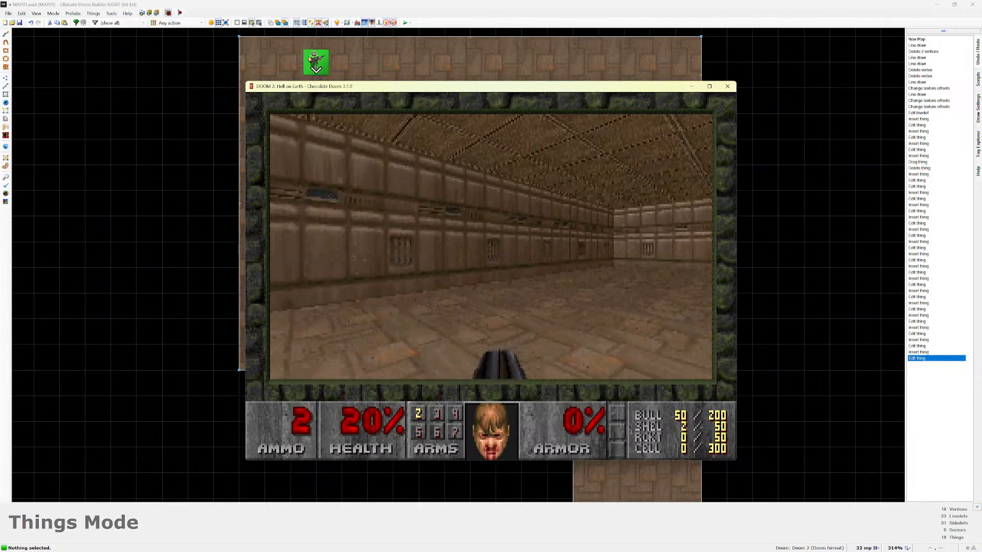
{"action": "key", "text": "Right"}
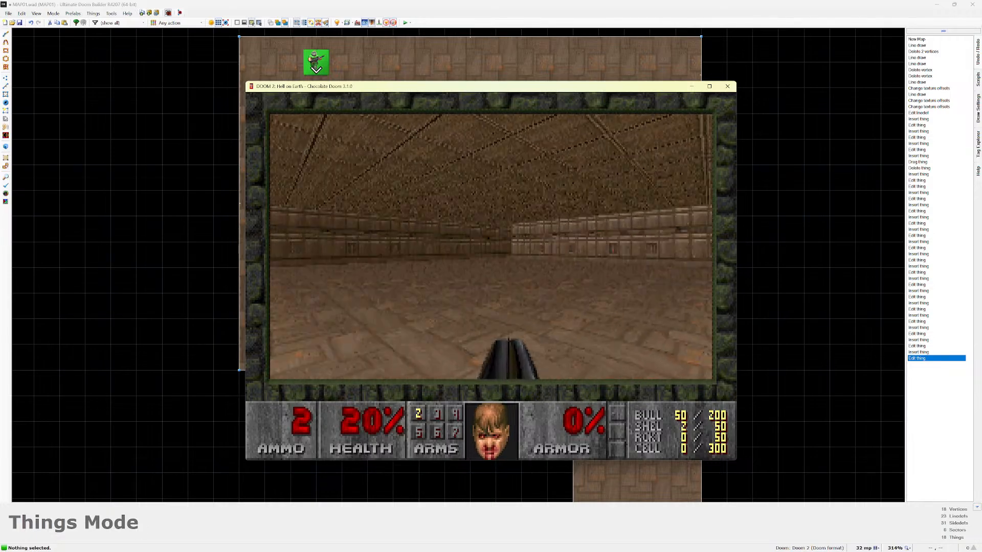
{"action": "key", "text": "Up"}
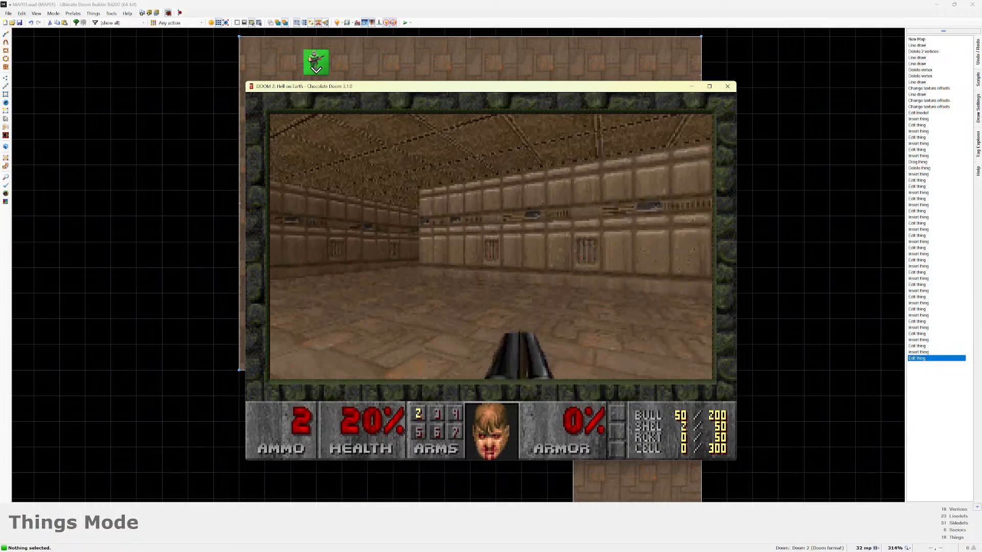
{"action": "key", "text": "Left"}
{"action": "key", "text": "Up"}
{"action": "key", "text": "Right"}
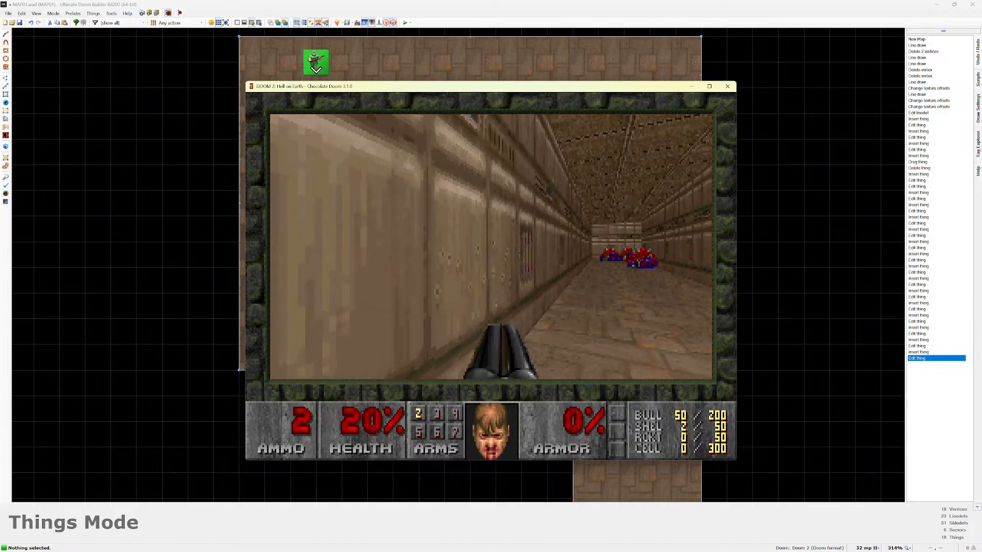
Quit the Chocolate Doom test game and return to the map in Ultimate Doom Builder.
{"action": "key", "text": "Escape"}
{"action": "key", "text": "Down"}
{"action": "key", "text": "Down"}
{"action": "key", "text": "Down"}
{"action": "key", "text": "Down"}
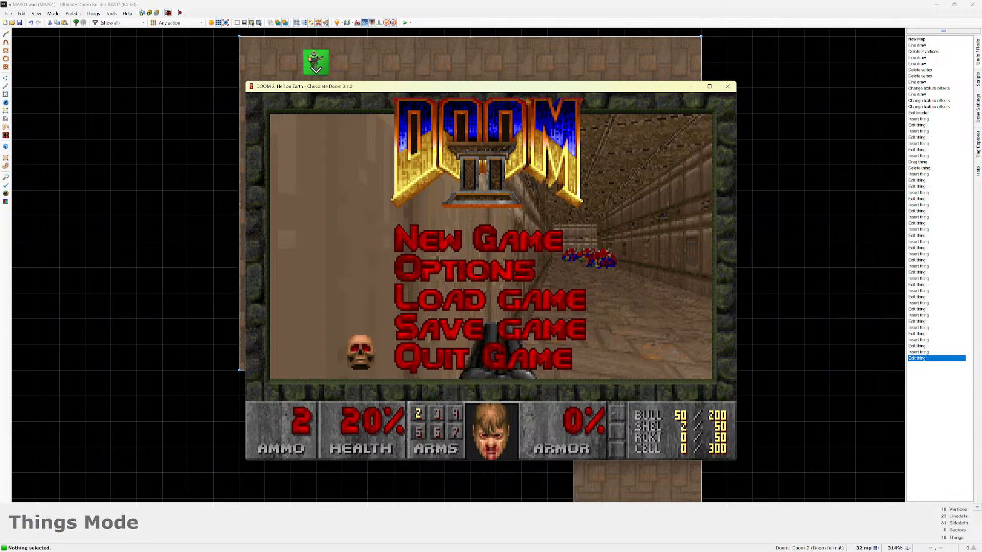
{"action": "key", "text": "Return"}
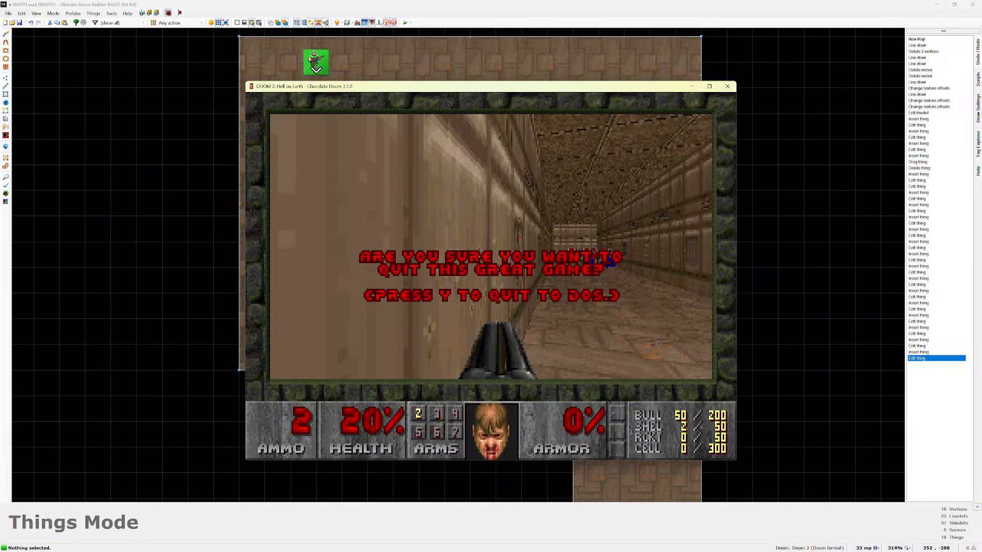
{"action": "key", "text": "y"}
{"action": "left_click", "coordinate": [470, 216]}
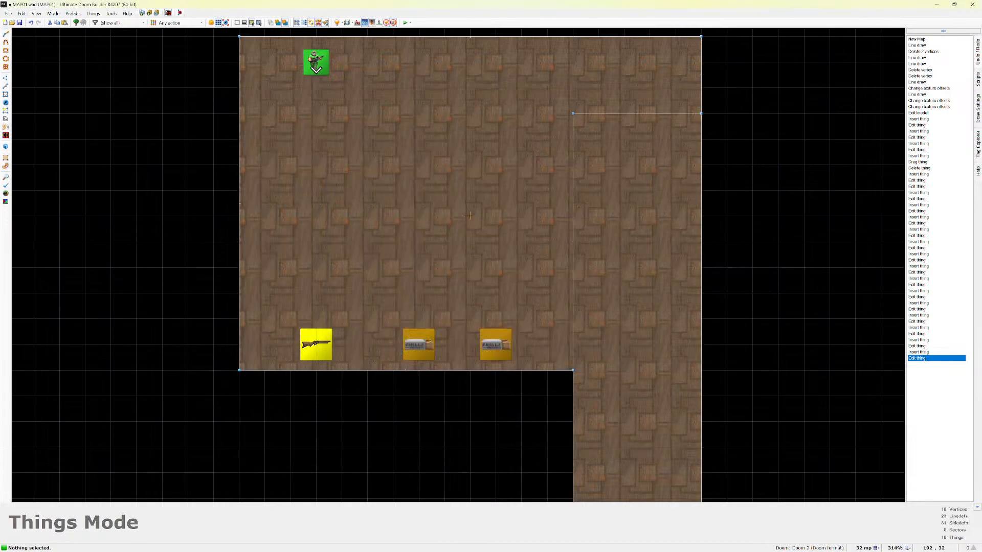
{"action": "scroll", "coordinate": [470, 216], "scroll_direction": "down", "scroll_amount": 3}
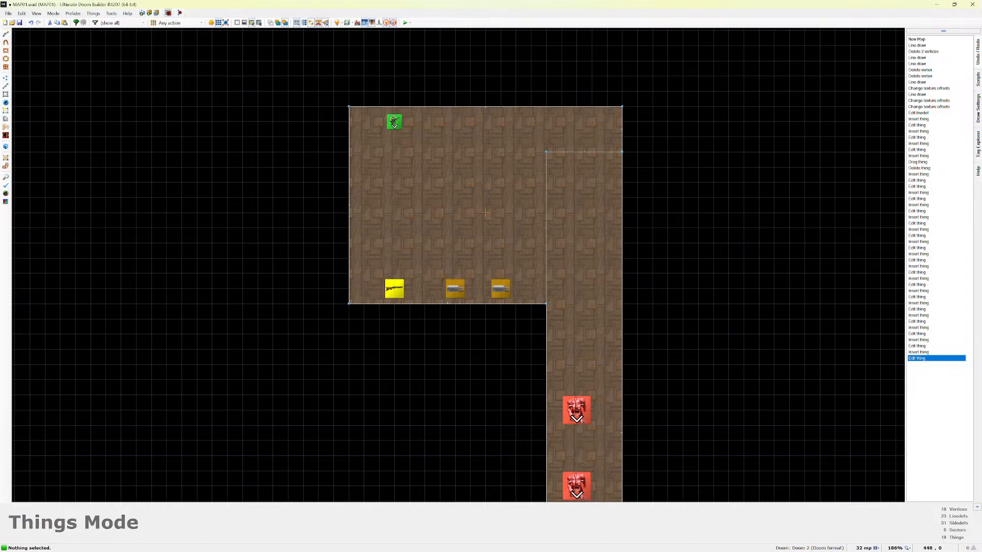
{"action": "scroll", "coordinate": [710, 234], "scroll_direction": "down", "scroll_amount": 3}
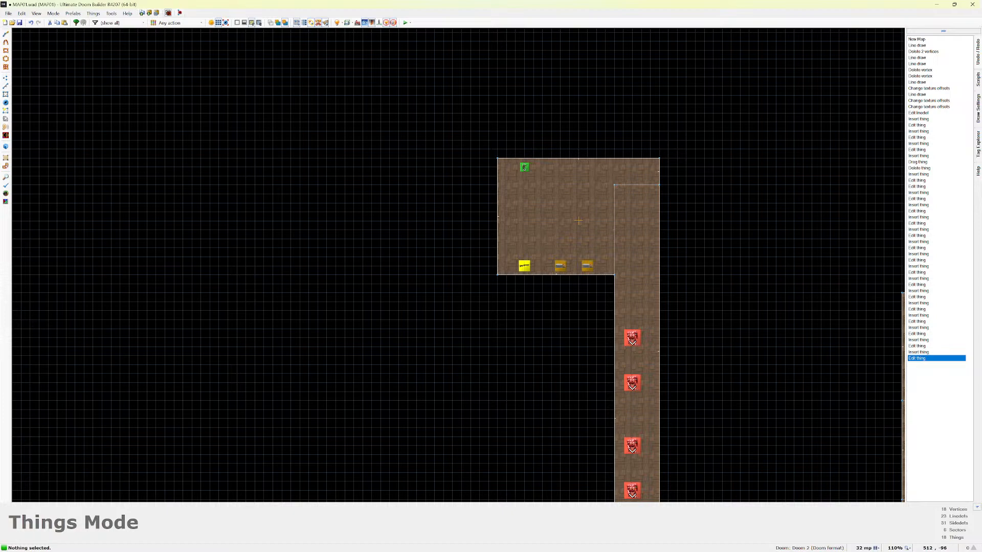
{"action": "right_click_drag", "start_coordinate": [715, 248], "coordinate": [700, 248]}
{"action": "key", "text": "Delete"}
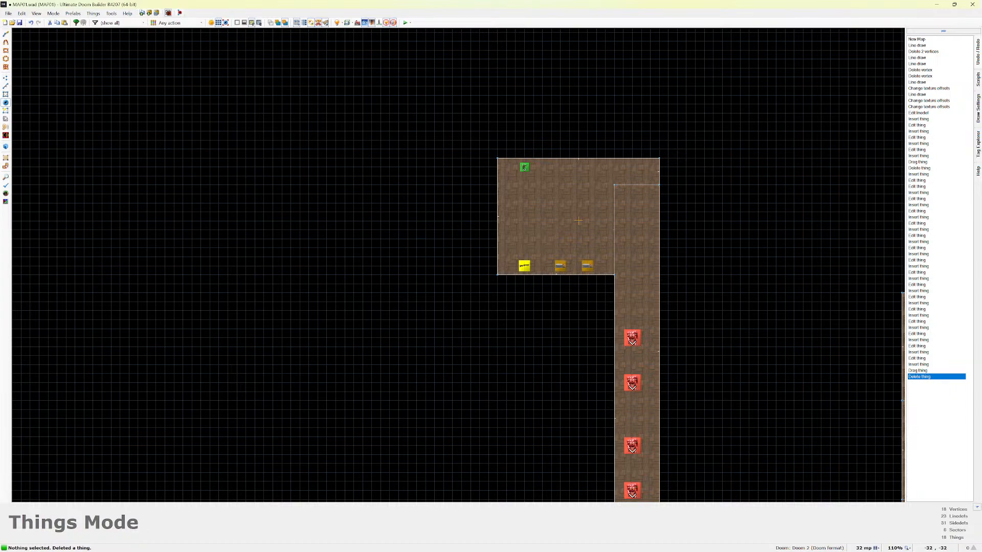
Draw a three-by-three grid of sectors, about 64 by 224 units, against the outside of the corridor wall, level with the shell boxes.
{"action": "left_click", "coordinate": [53, 14]}
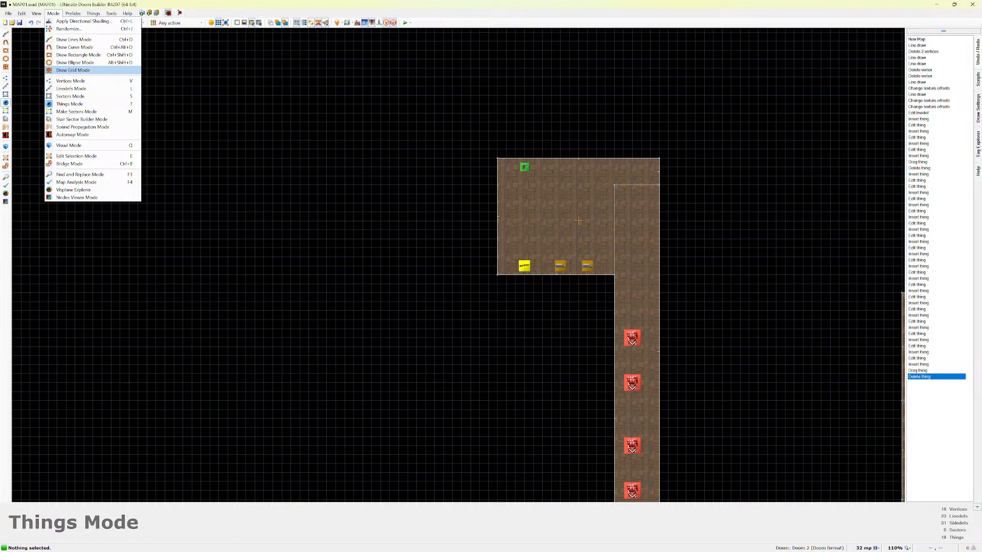
{"action": "left_click", "coordinate": [73, 70]}
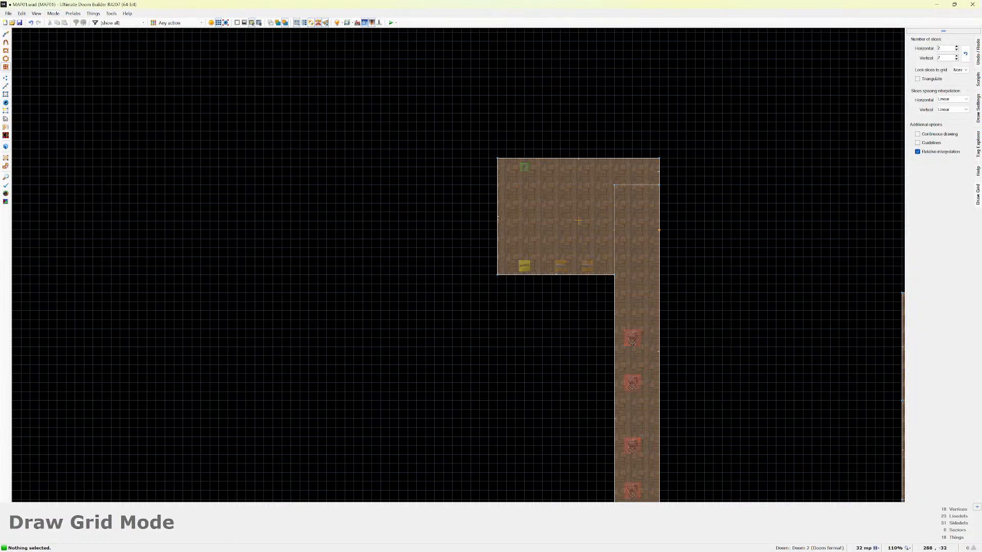
{"action": "mouse_move", "coordinate": [659, 231]}
{"action": "left_mouse_down"}
{"action": "mouse_move", "coordinate": [695, 284]}
{"action": "mouse_move", "coordinate": [668, 284]}
{"action": "mouse_move", "coordinate": [680, 294]}
{"action": "mouse_move", "coordinate": [668, 293]}
{"action": "left_mouse_up"}
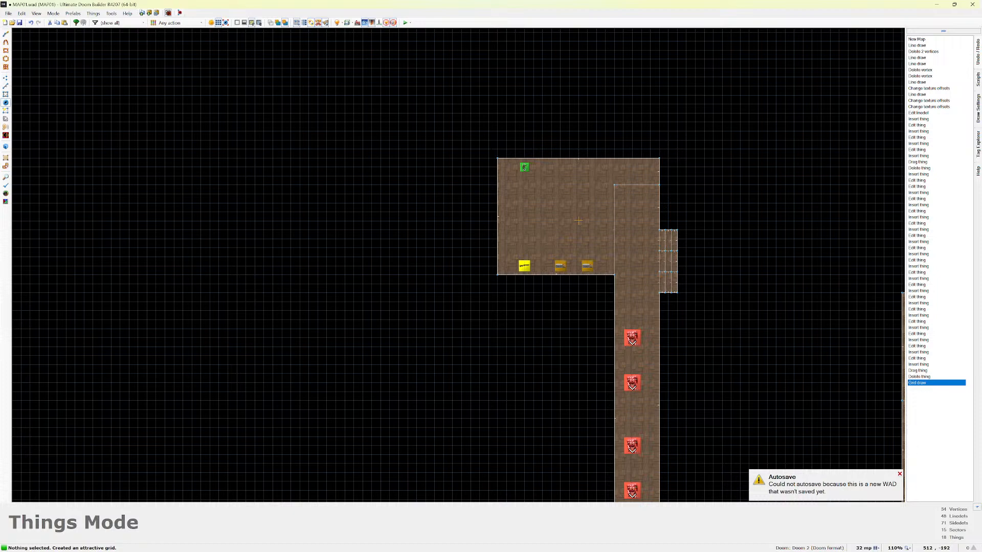
Select the eight vertices in the grid's two columns nearest the corridor and open their position properties without changing them.
{"action": "scroll", "coordinate": [578, 221], "scroll_direction": "up", "scroll_amount": 7}
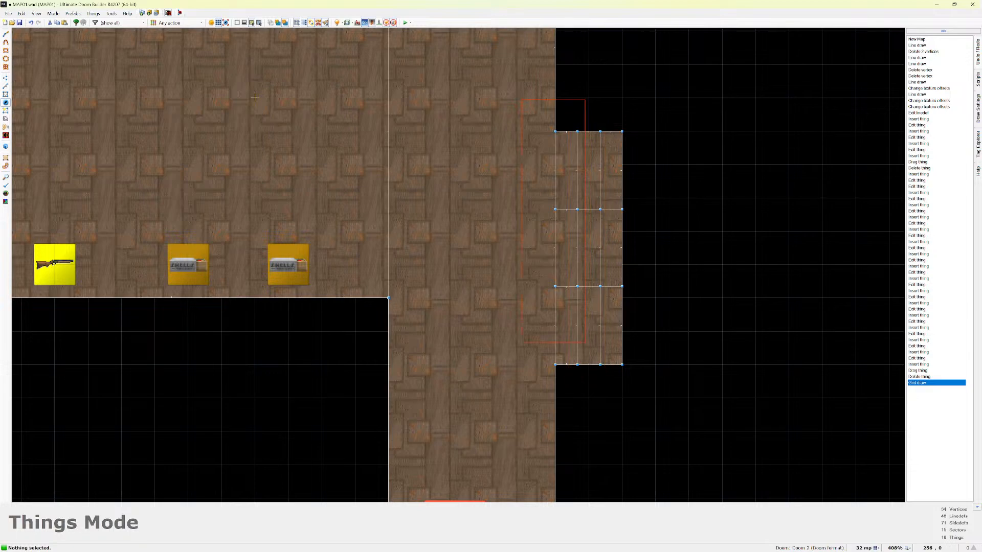
{"action": "left_click", "coordinate": [53, 13]}
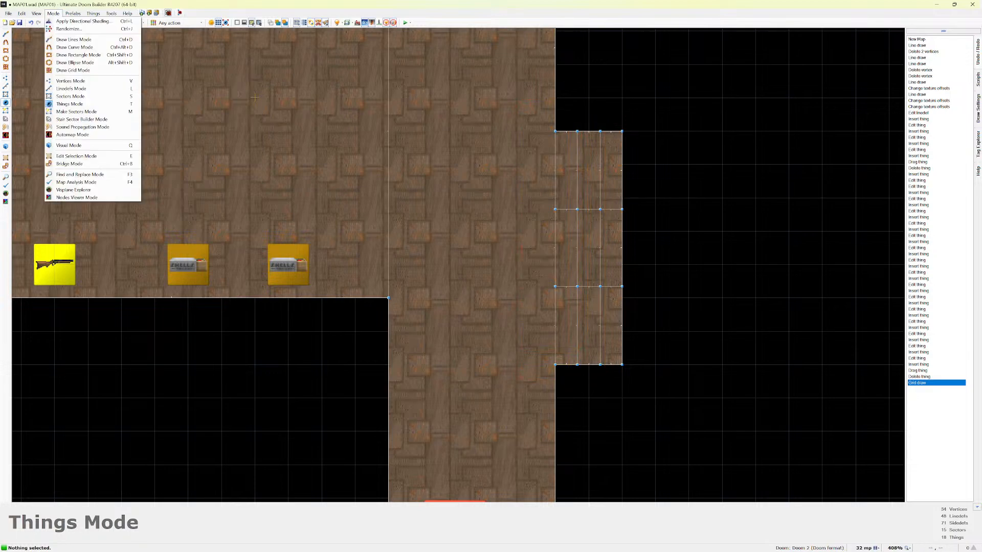
{"action": "left_click", "coordinate": [71, 81]}
{"action": "left_click_drag", "start_coordinate": [540, 116], "coordinate": [586, 375]}
{"action": "right_click", "coordinate": [577, 365]}
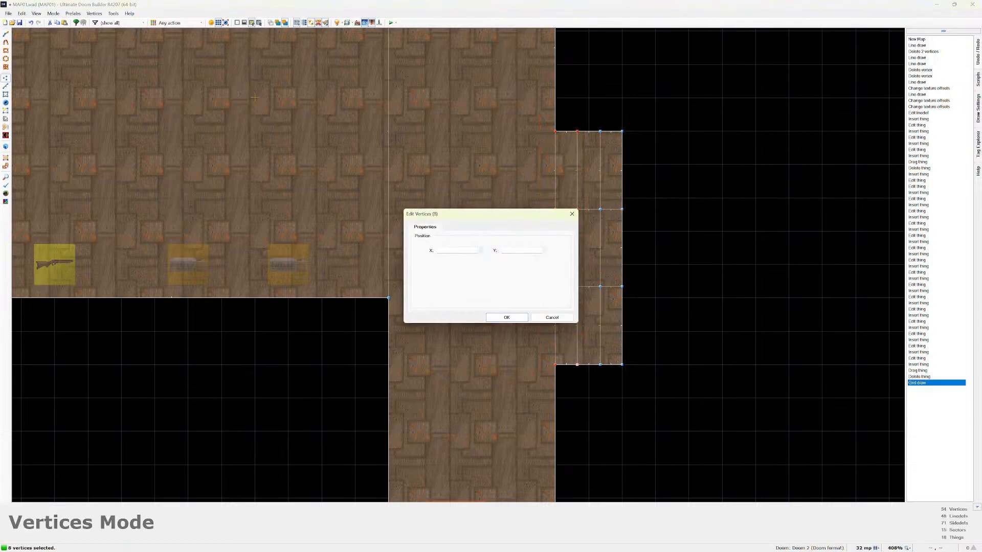
{"action": "left_click", "coordinate": [551, 318]}
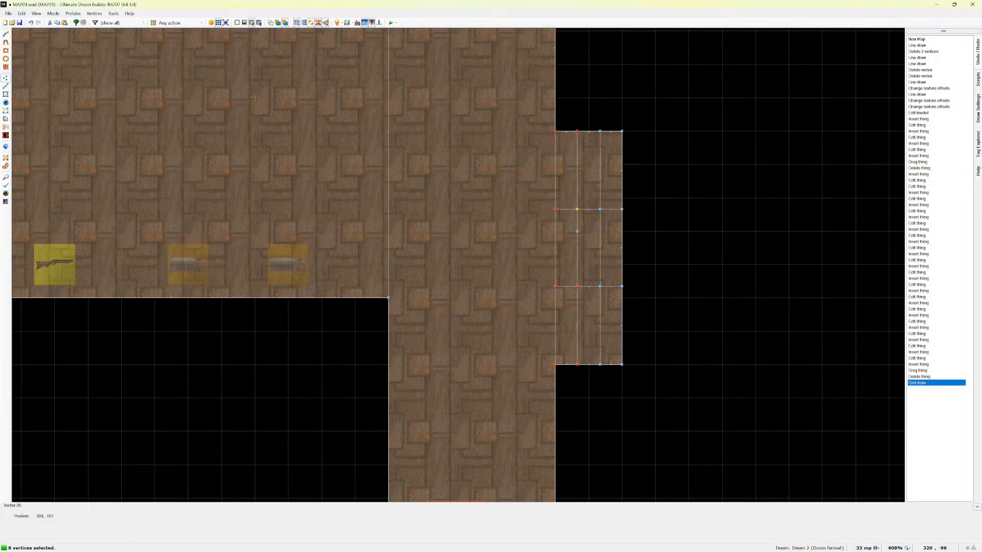
{"action": "right_click", "coordinate": [576, 210]}
{"action": "left_click", "coordinate": [573, 213]}
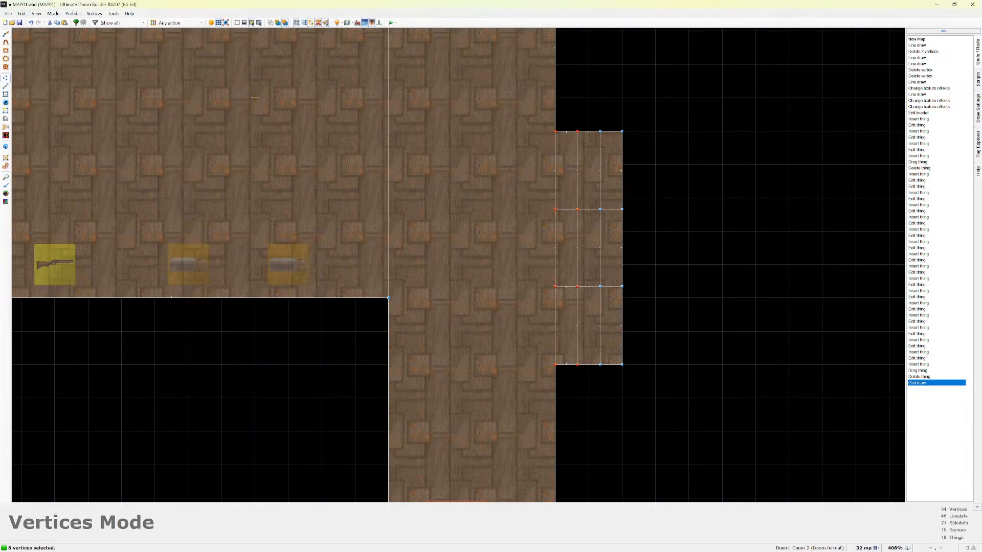
Switch to Linedefs Mode and clear the line selection on the grid.
{"action": "left_click", "coordinate": [36, 13]}
{"action": "mouse_move", "coordinate": [54, 14]}
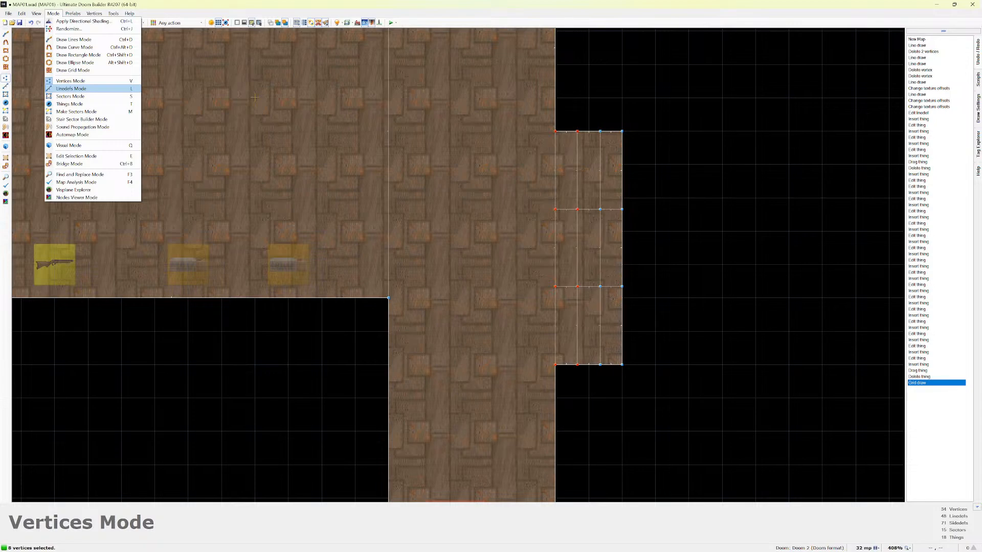
{"action": "key", "text": "Return"}
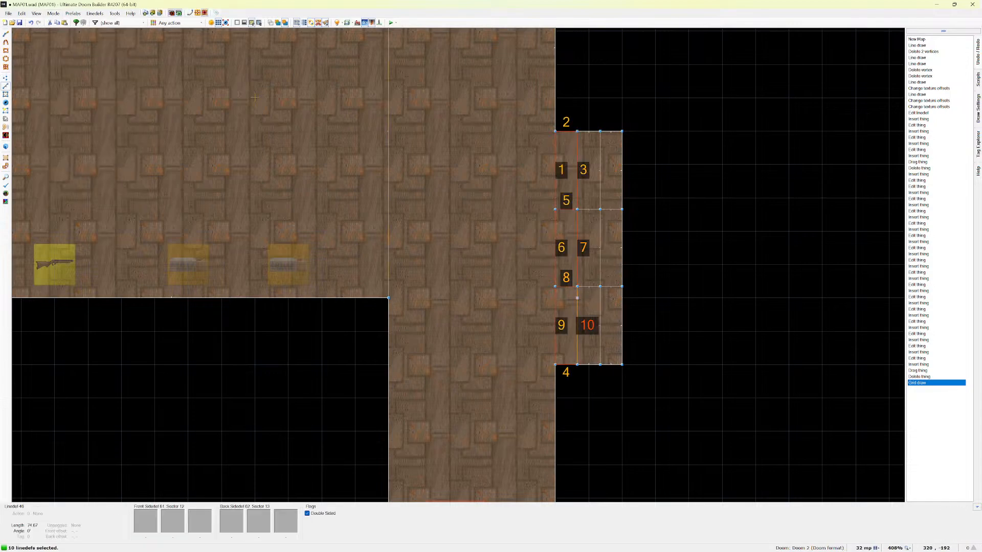
{"action": "left_click", "coordinate": [577, 325]}
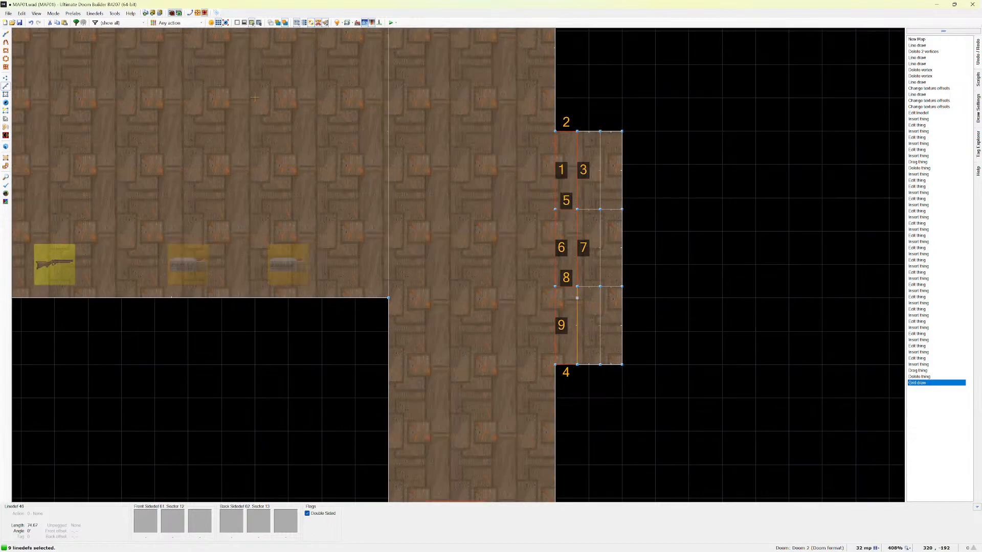
{"action": "left_click_drag", "start_coordinate": [577, 335], "coordinate": [578, 383]}
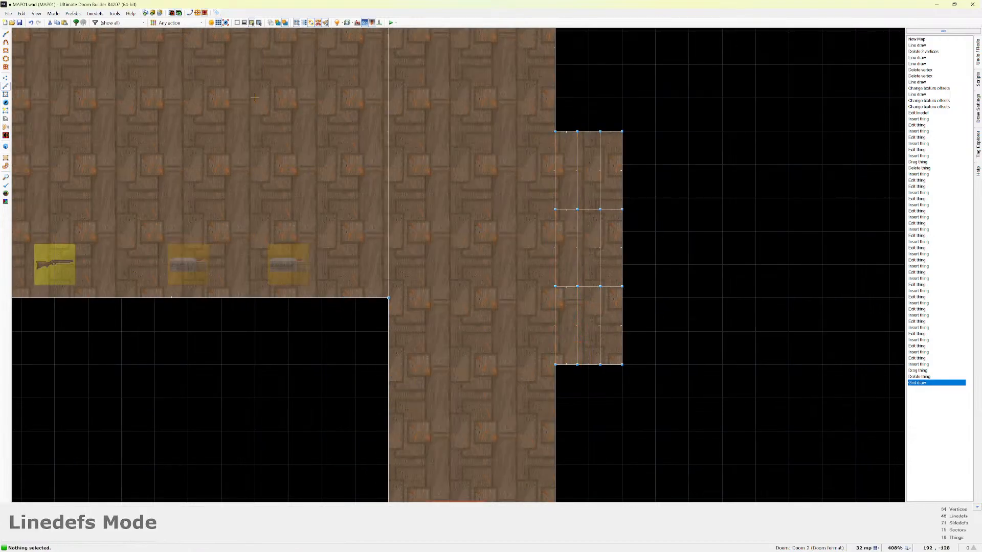
Enter Visual Mode, try raising the floor of one grid sector beside the corridor to 32, and reset it to 0.
{"action": "key", "text": "q"}
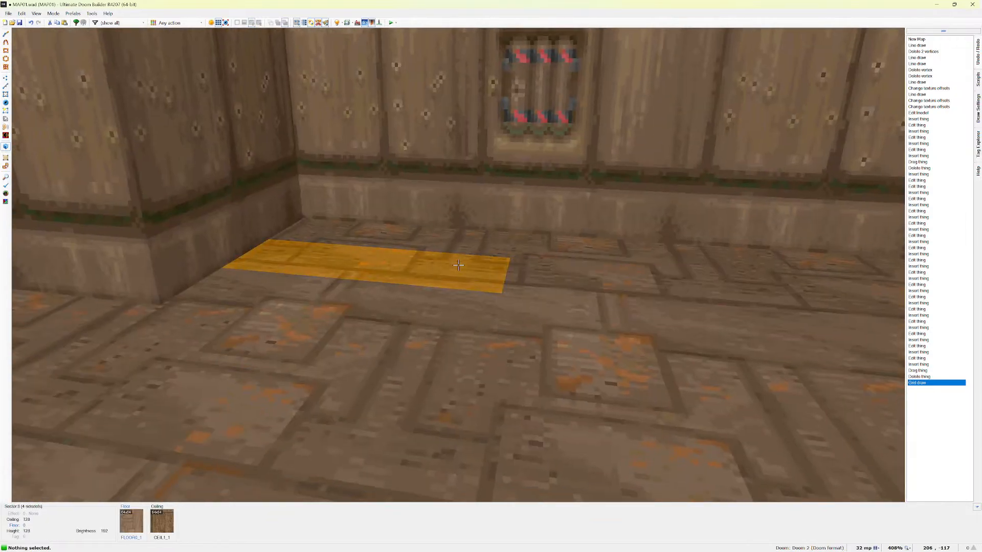
{"action": "scroll", "coordinate": [458, 264], "scroll_direction": "up", "scroll_amount": 1}
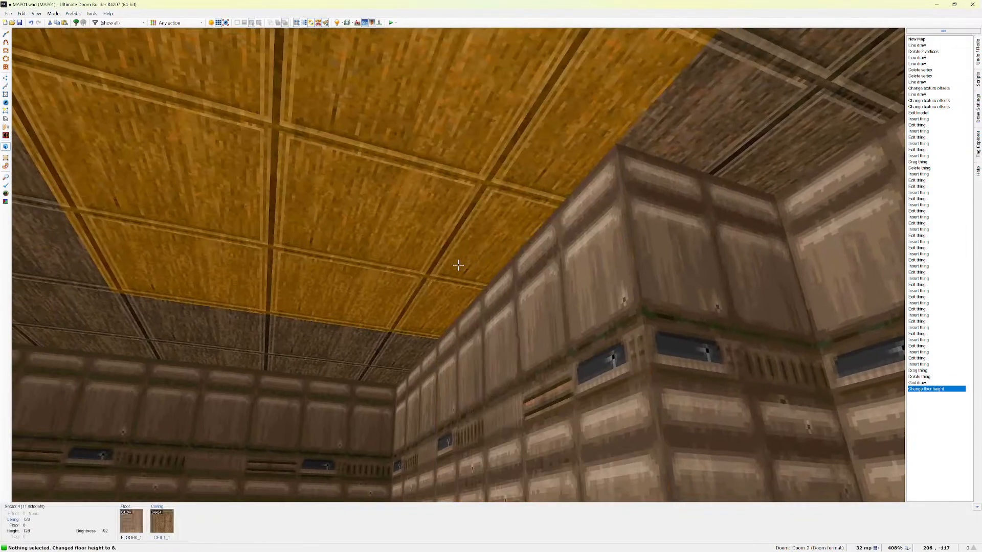
{"action": "scroll", "coordinate": [458, 264], "scroll_direction": "up", "scroll_amount": 1}
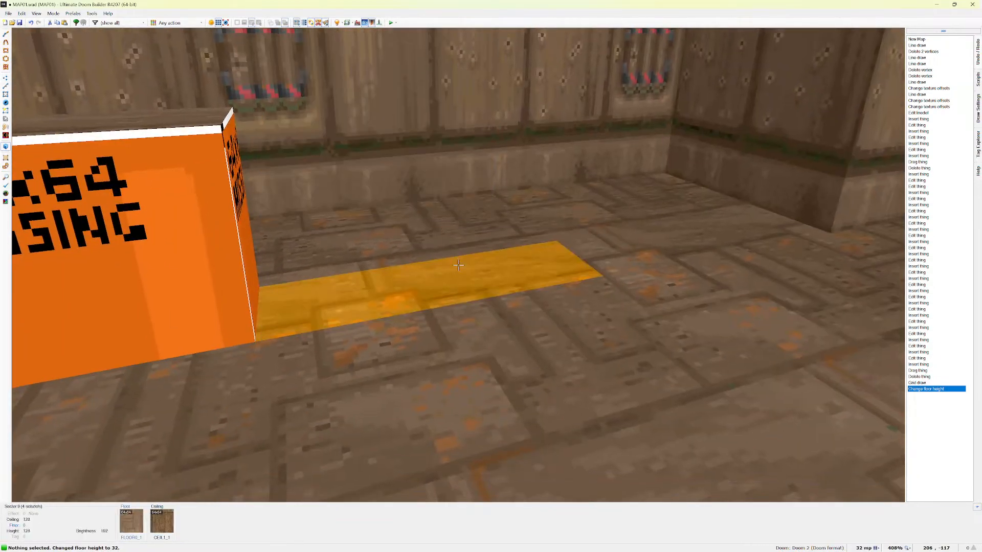
{"action": "left_click", "coordinate": [458, 265]}
{"action": "scroll", "coordinate": [458, 264], "scroll_direction": "down", "scroll_amount": 4}
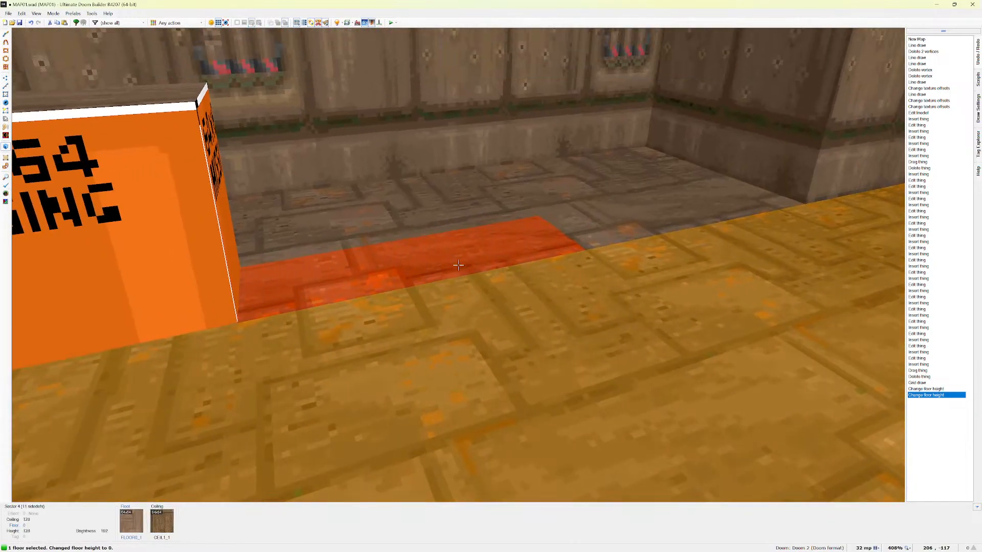
Select the floors of the three grid sectors bordering the corridor and raise them together to height 128.
{"action": "left_click", "coordinate": [458, 265]}
{"action": "left_click", "coordinate": [458, 264]}
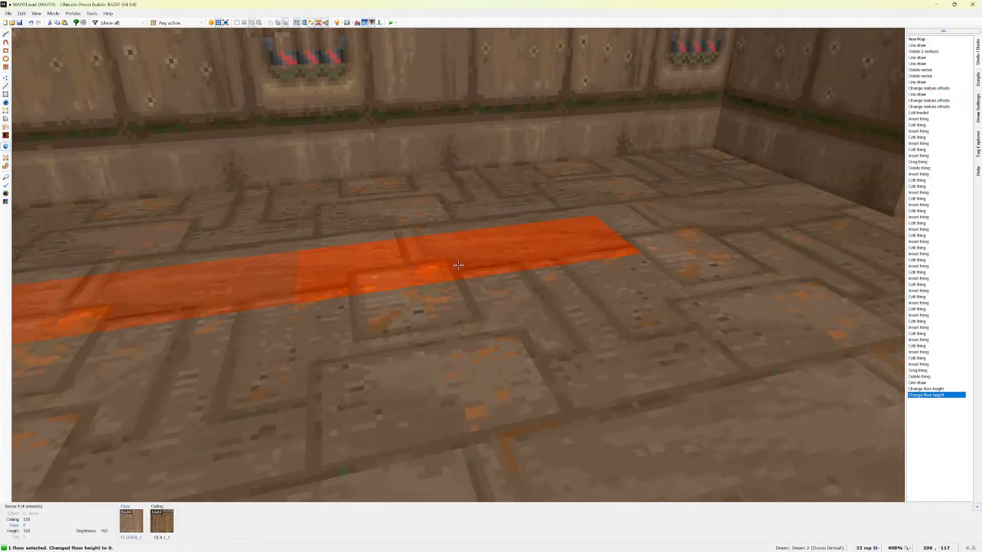
{"action": "left_click", "coordinate": [458, 264]}
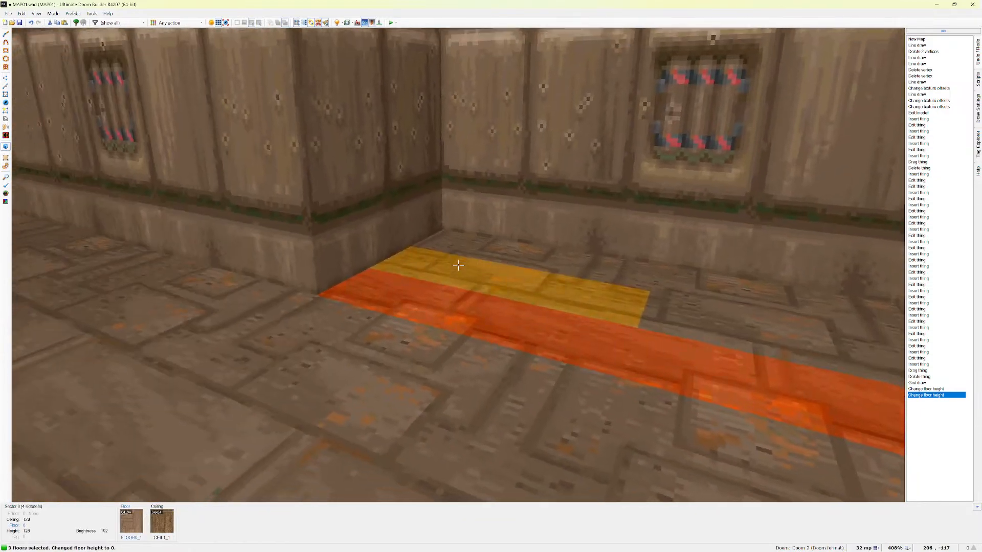
{"action": "scroll", "coordinate": [458, 264], "scroll_direction": "up", "scroll_amount": 3}
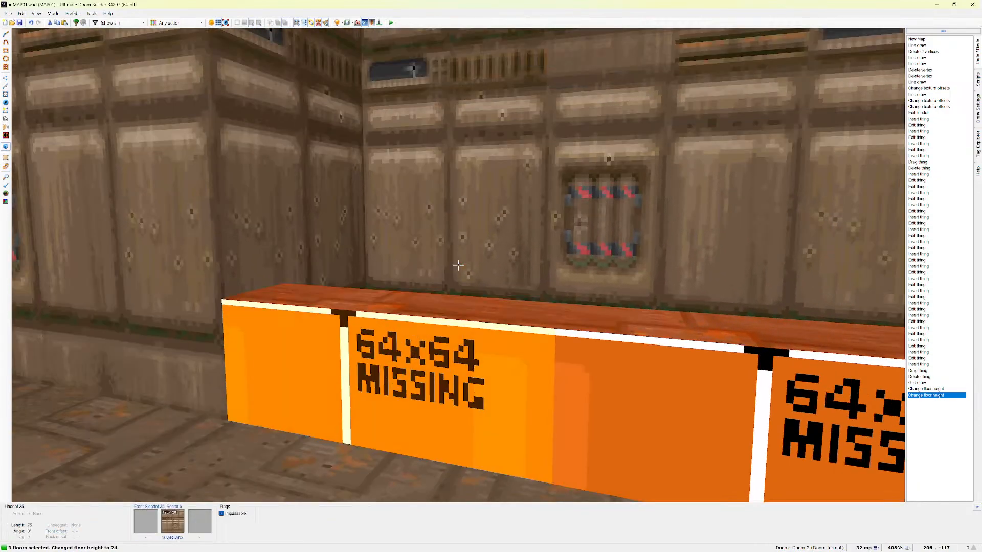
{"action": "scroll", "coordinate": [458, 265], "scroll_direction": "up", "scroll_amount": 11}
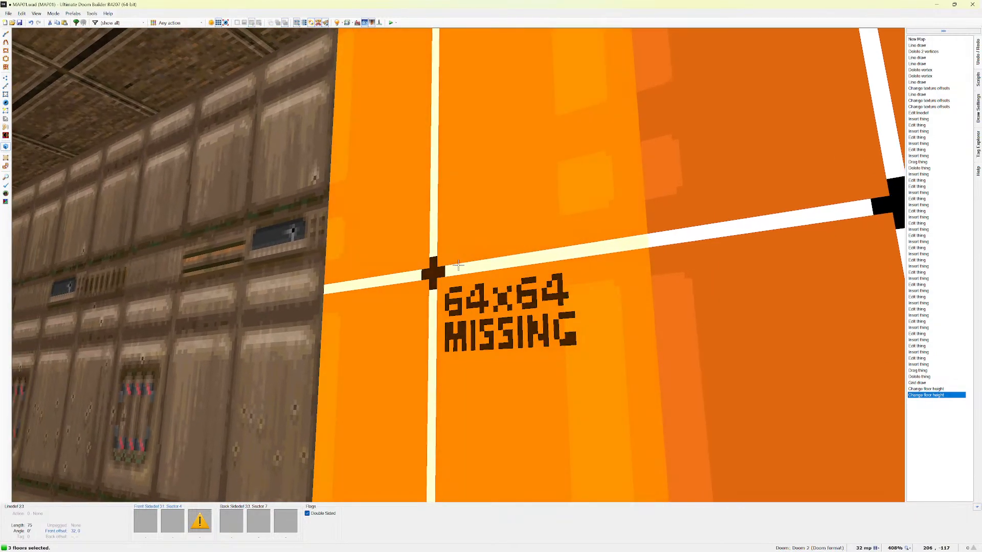
{"action": "key", "text": "Left"}
{"action": "key", "text": "w"}
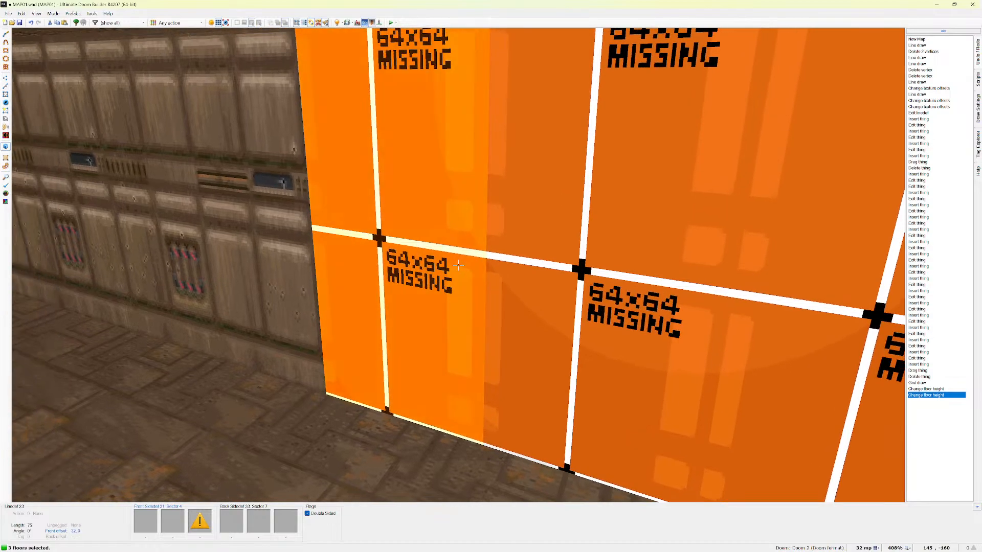
{"action": "right_click", "coordinate": [459, 264]}
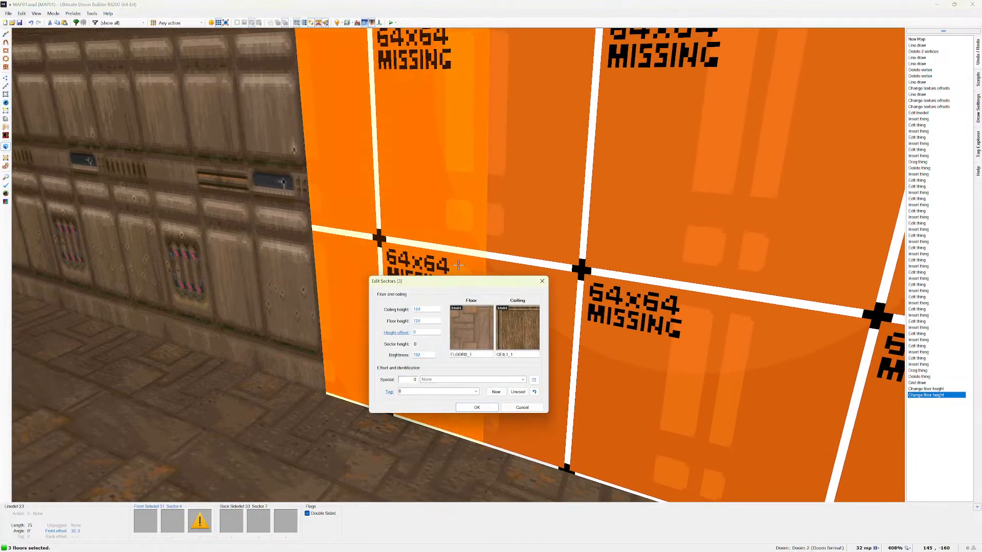
{"action": "left_click", "coordinate": [533, 379]}
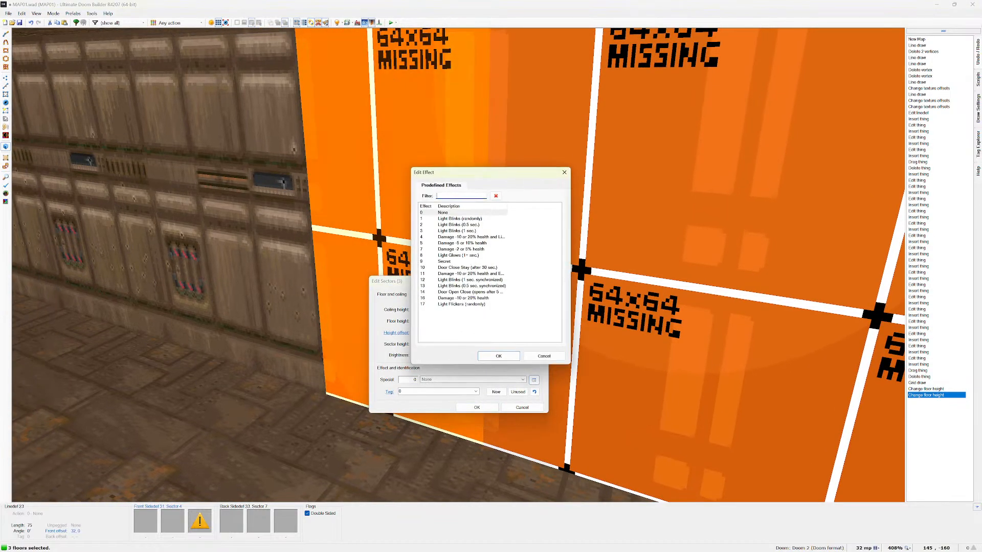
{"action": "left_click", "coordinate": [444, 261]}
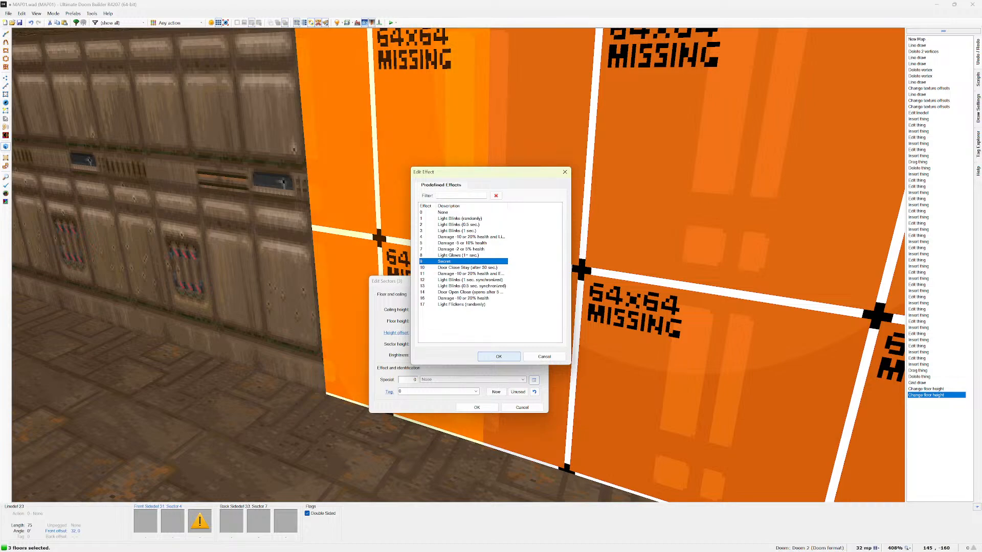
{"action": "left_click", "coordinate": [499, 356]}
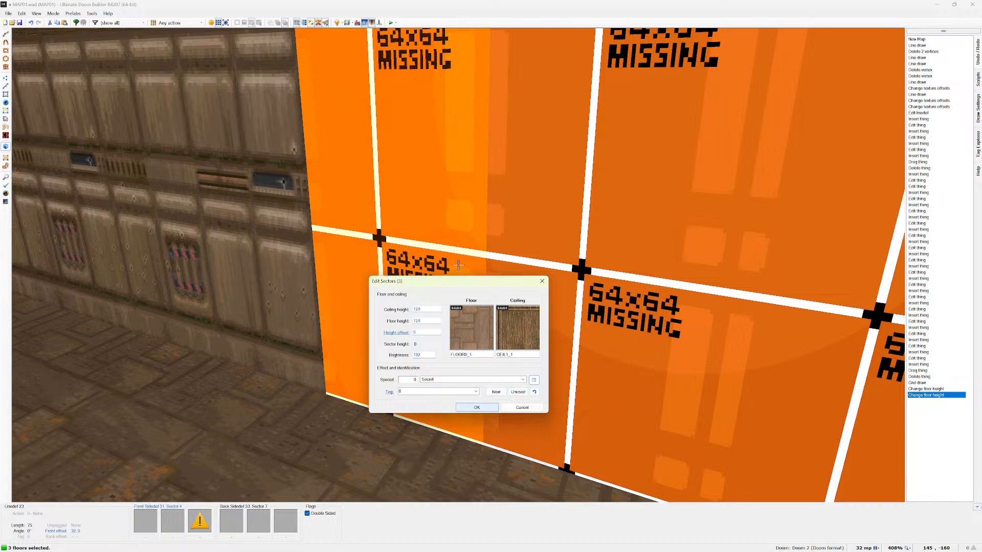
{"action": "left_click", "coordinate": [522, 380]}
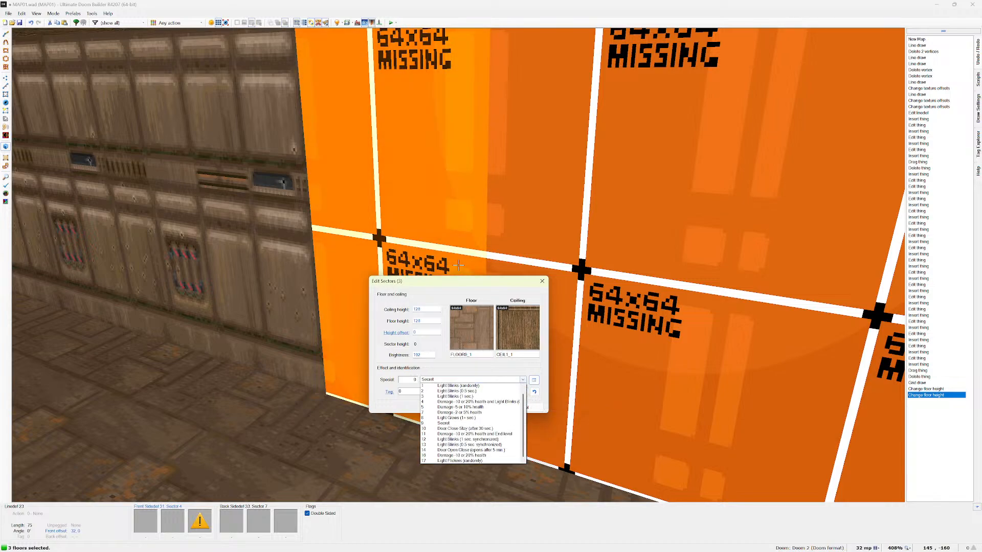
{"action": "left_click", "coordinate": [522, 380]}
{"action": "left_click", "coordinate": [523, 407]}
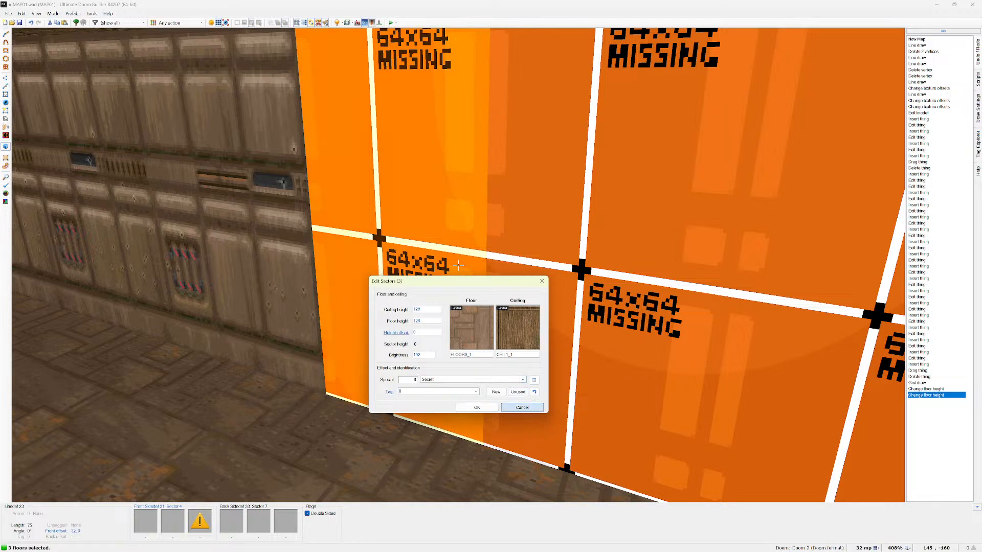
Add the other six grid sector floors to the selection and assign effect 9 Secret to all nine sectors.
{"action": "key", "text": "Up"}
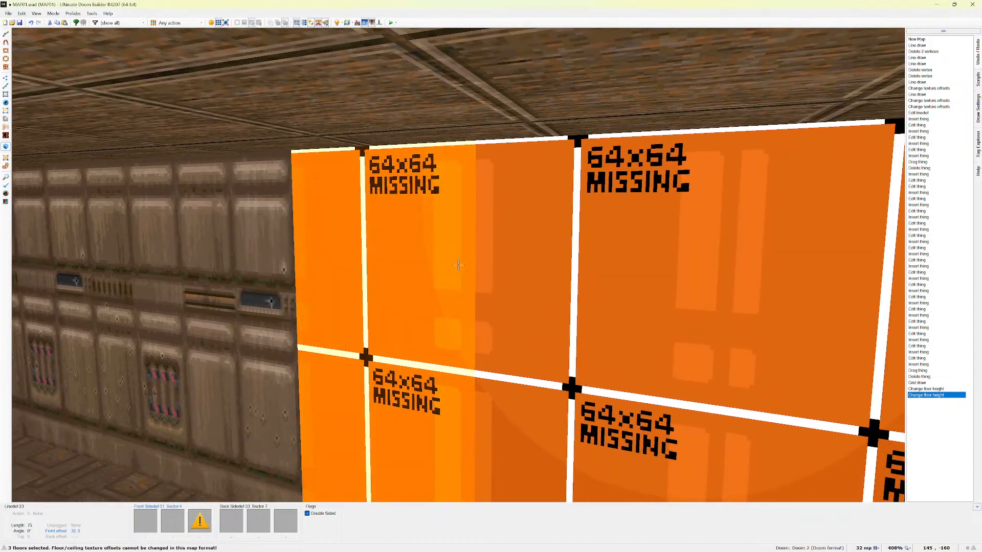
{"action": "key", "text": "w"}
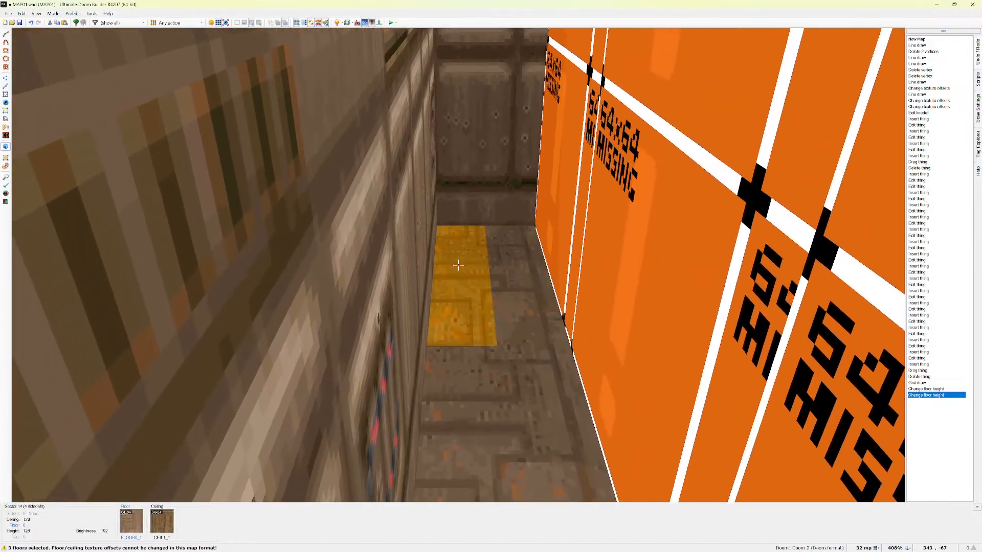
{"action": "left_click", "coordinate": [458, 266]}
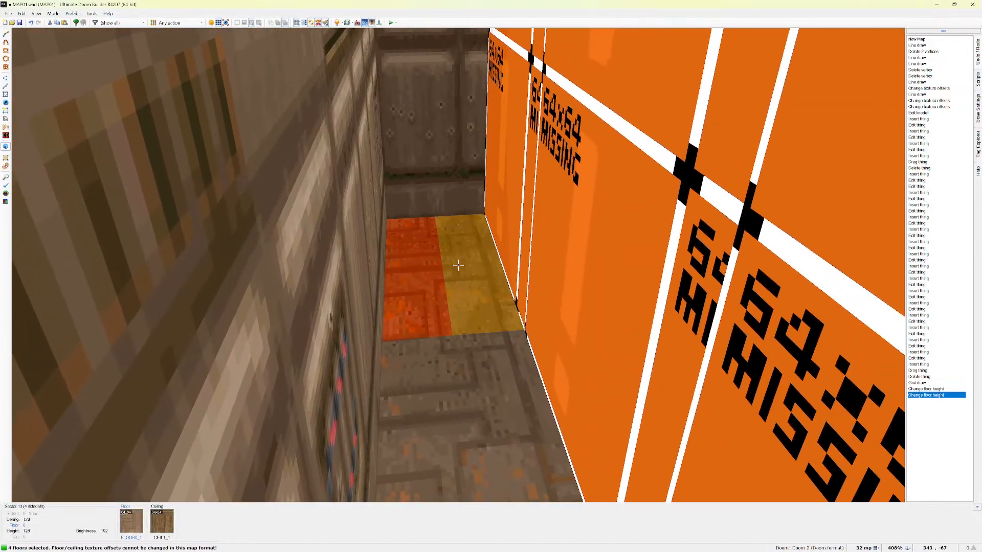
{"action": "left_click", "coordinate": [458, 265]}
{"action": "left_click", "coordinate": [458, 265]}
{"action": "left_click", "coordinate": [458, 266]}
{"action": "left_click", "coordinate": [458, 265]}
{"action": "left_click", "coordinate": [458, 265]}
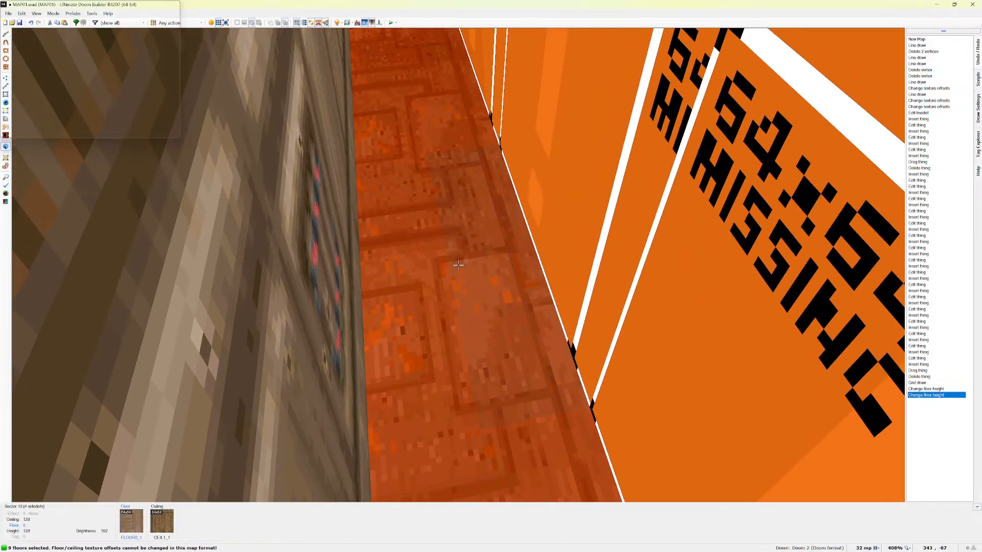
{"action": "right_click", "coordinate": [458, 265]}
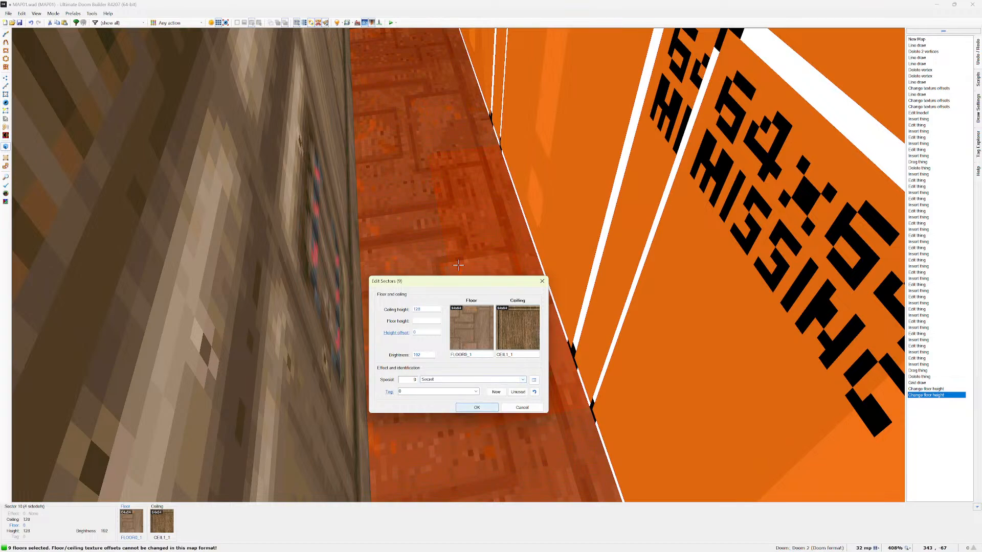
{"action": "key", "text": "Return"}
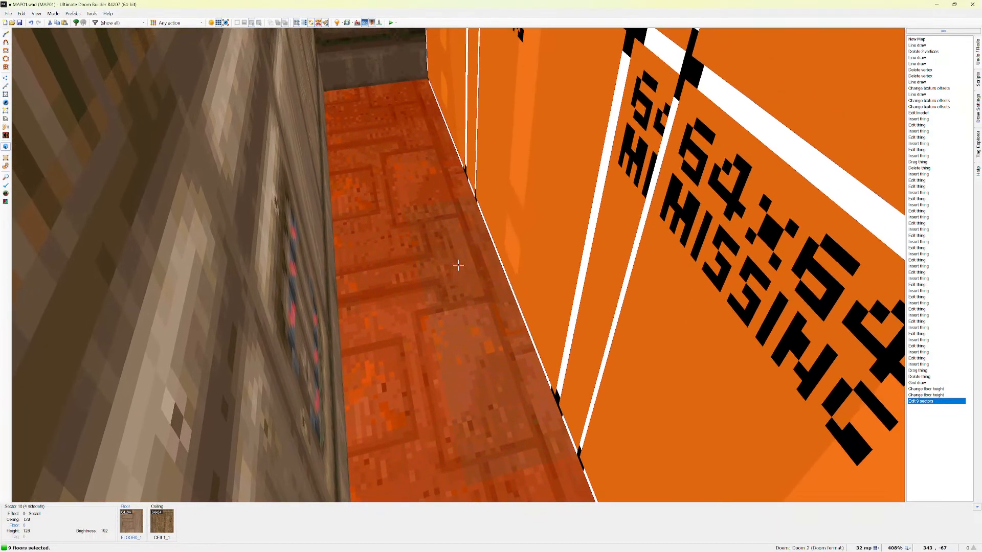
Reopen the properties of the nine selected grid sectors and check their special effect.
{"action": "key", "text": "Up"}
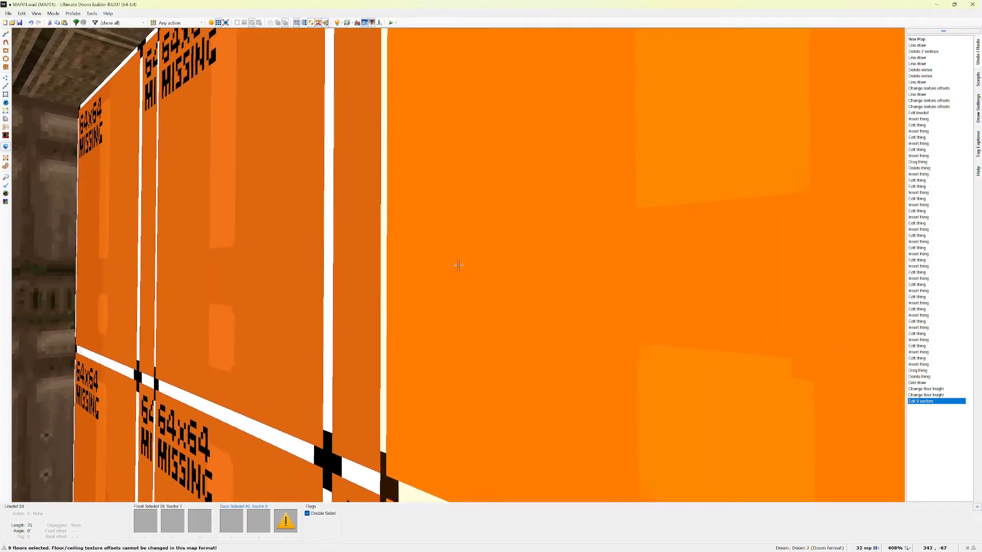
{"action": "key", "text": "e"}
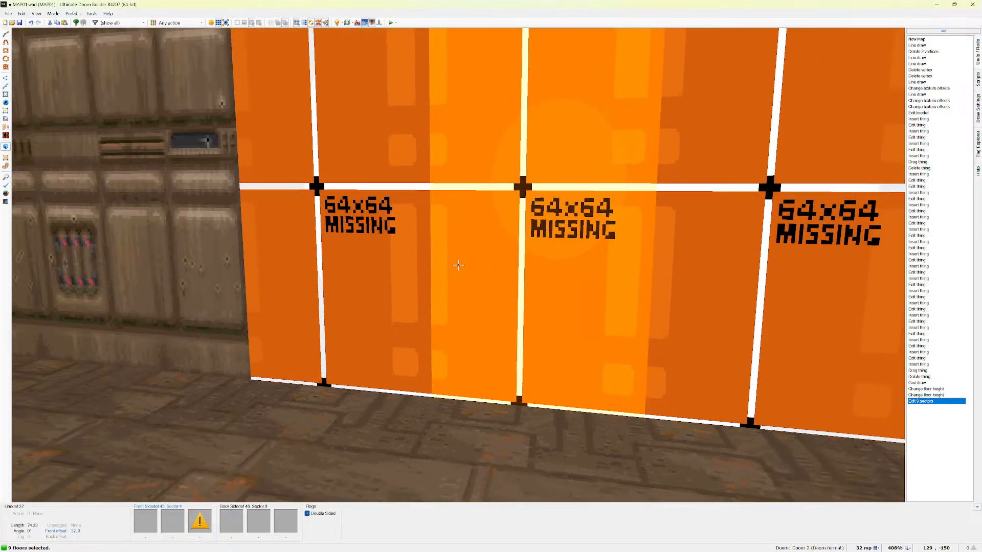
{"action": "right_click", "coordinate": [458, 265]}
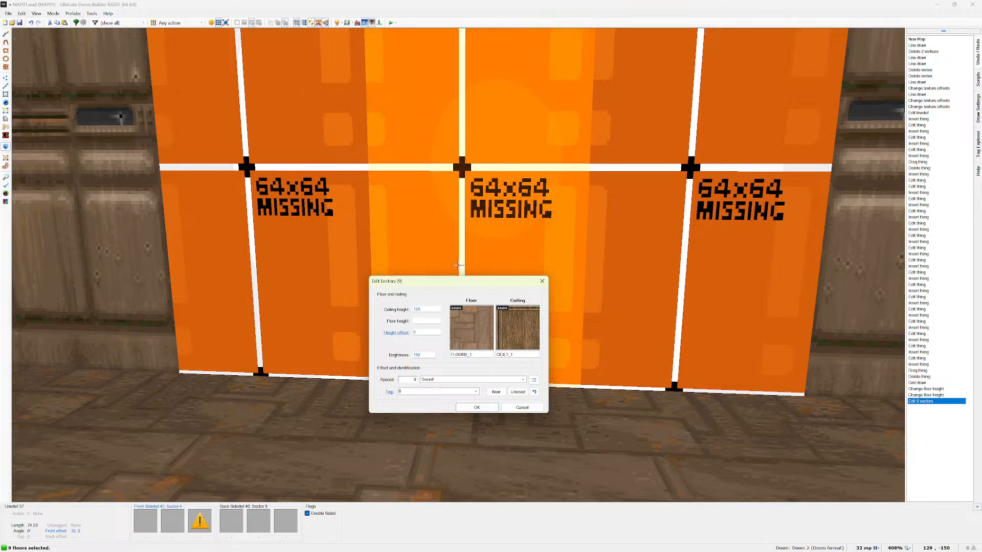
{"action": "left_click", "coordinate": [534, 380]}
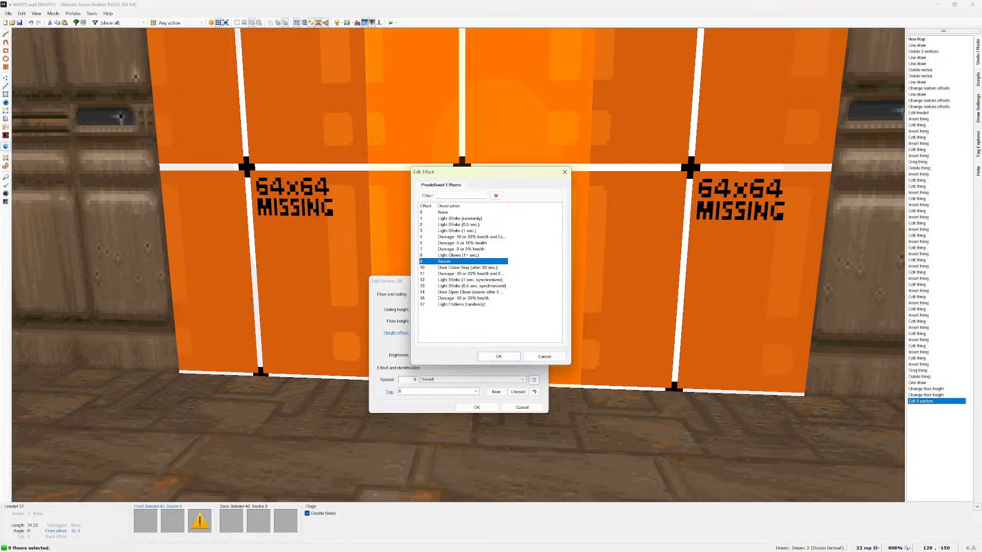
{"action": "left_click", "coordinate": [498, 357]}
{"action": "key", "text": "Return"}
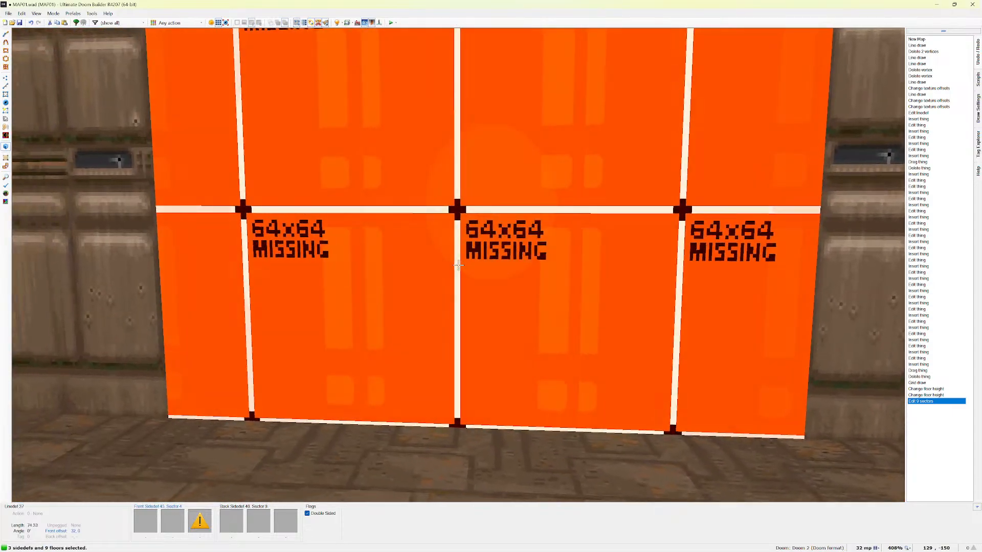
Assign action 31 D1 Door Open Stay to the three untextured linedefs between the corridor and the grid.
{"action": "right_click", "coordinate": [458, 264]}
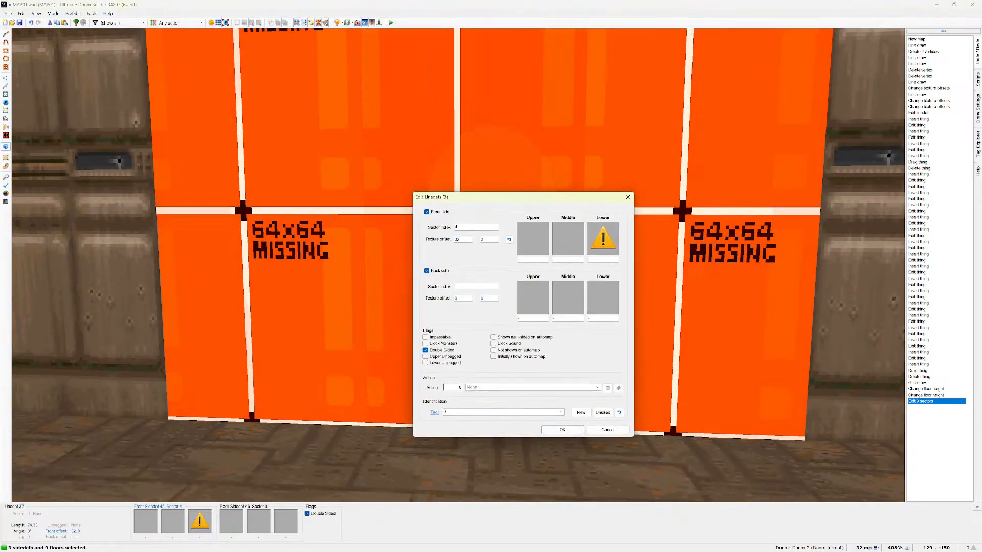
{"action": "left_click", "coordinate": [597, 388]}
{"action": "scroll", "coordinate": [532, 417], "scroll_direction": "down", "scroll_amount": 5}
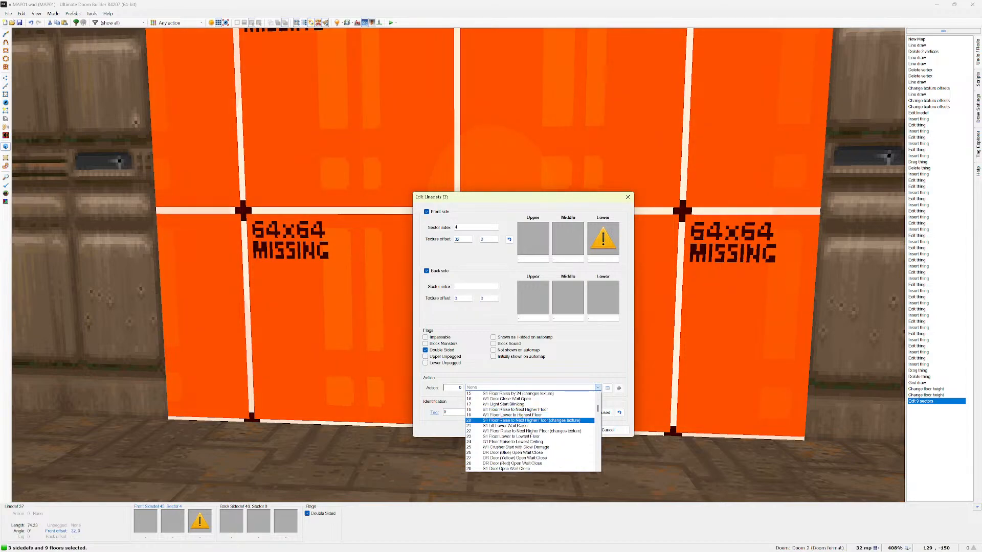
{"action": "scroll", "coordinate": [531, 421], "scroll_direction": "down", "scroll_amount": 1}
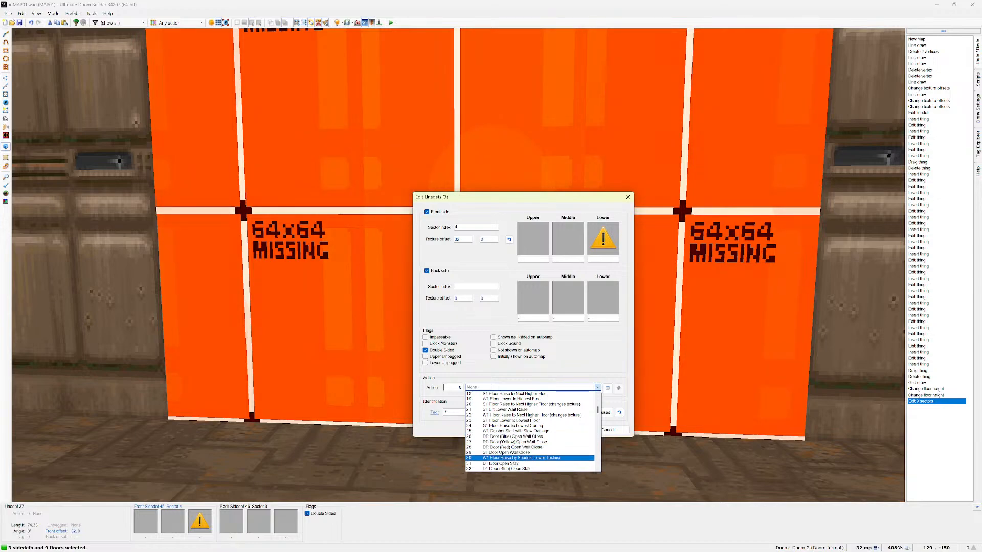
{"action": "left_click", "coordinate": [501, 463]}
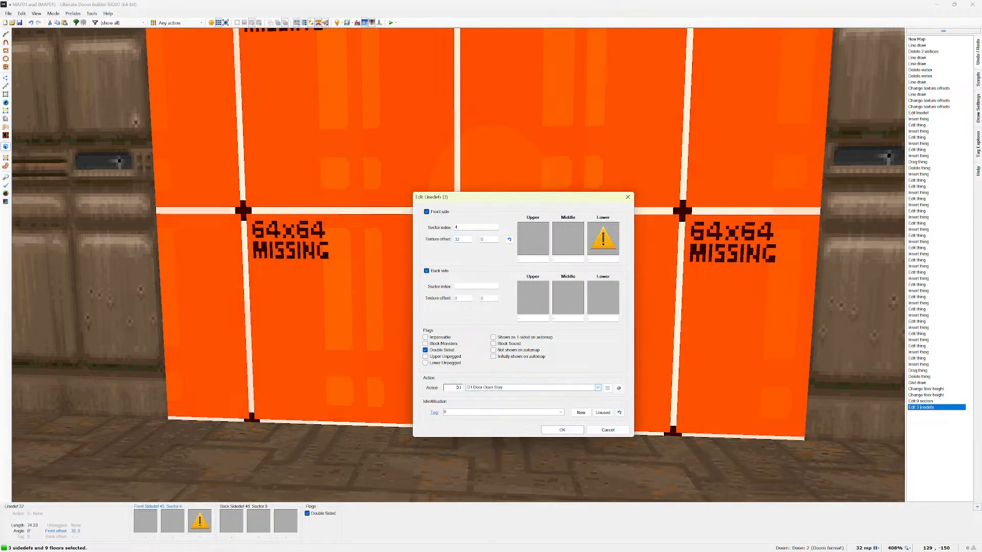
{"action": "key", "text": "Return"}
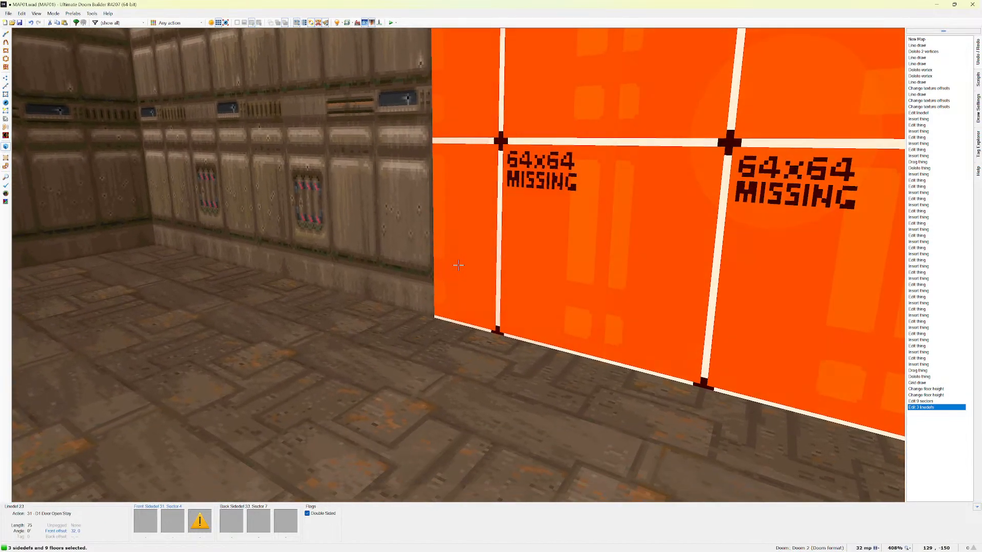
Leave Visual Mode, test the map in Chocolate Doom, and walk toward the corridor beside the secret area.
{"action": "key", "text": "q"}
{"action": "left_click", "coordinate": [391, 23]}
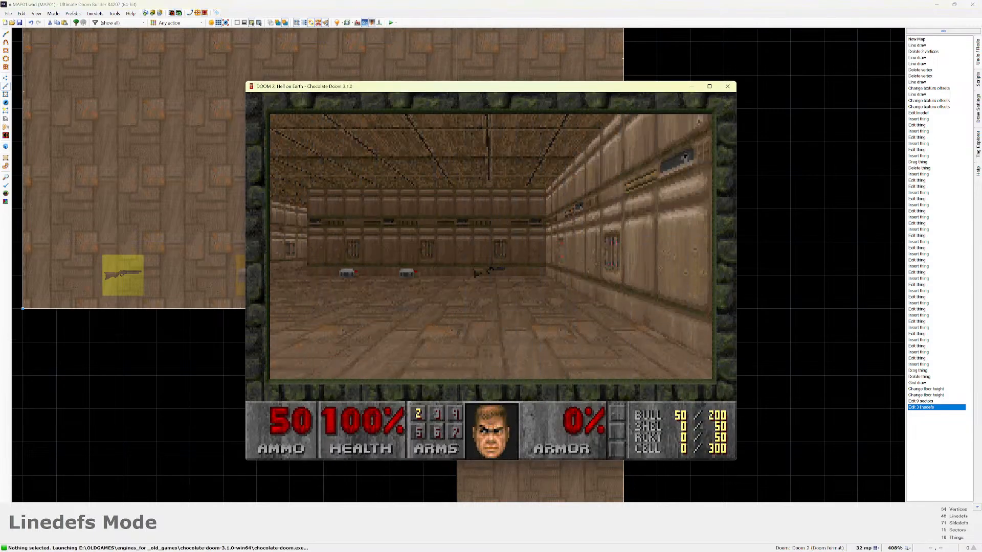
{"action": "key", "text": "w"}
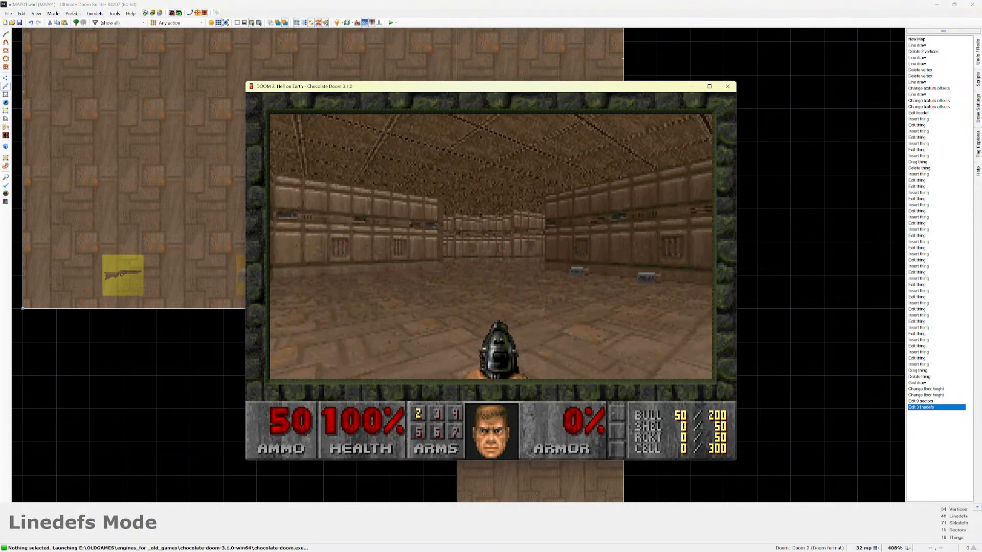
{"action": "key", "text": "w"}
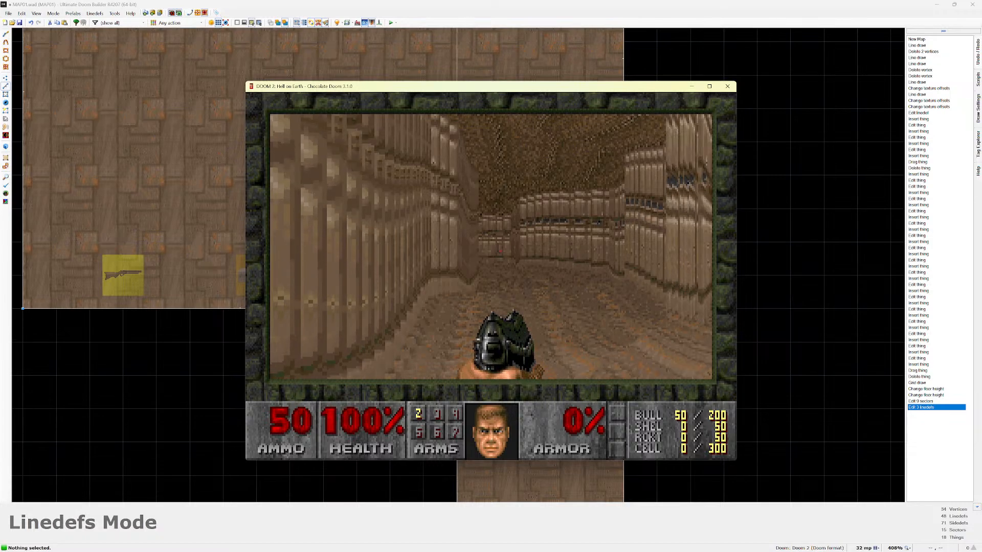
{"action": "key", "text": "w"}
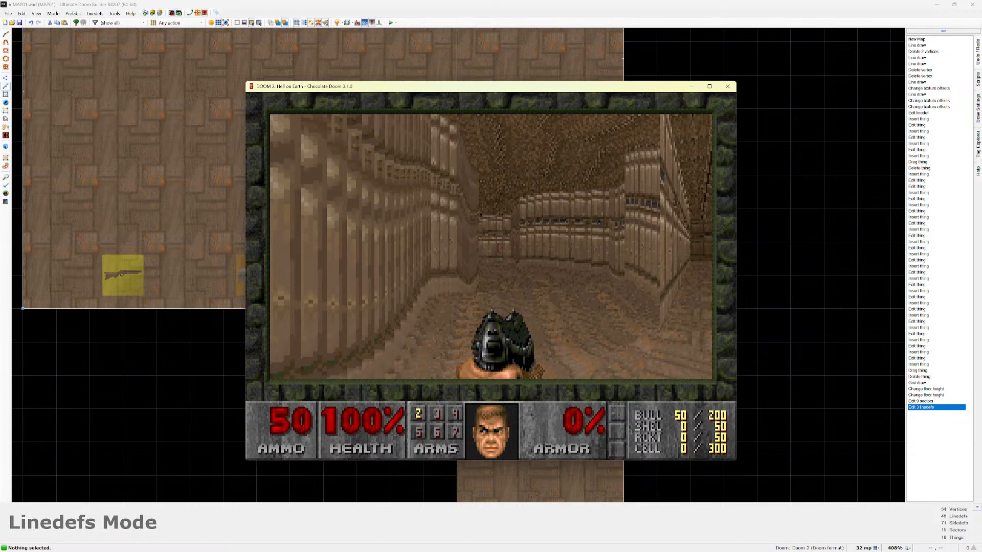
{"action": "key", "text": "s"}
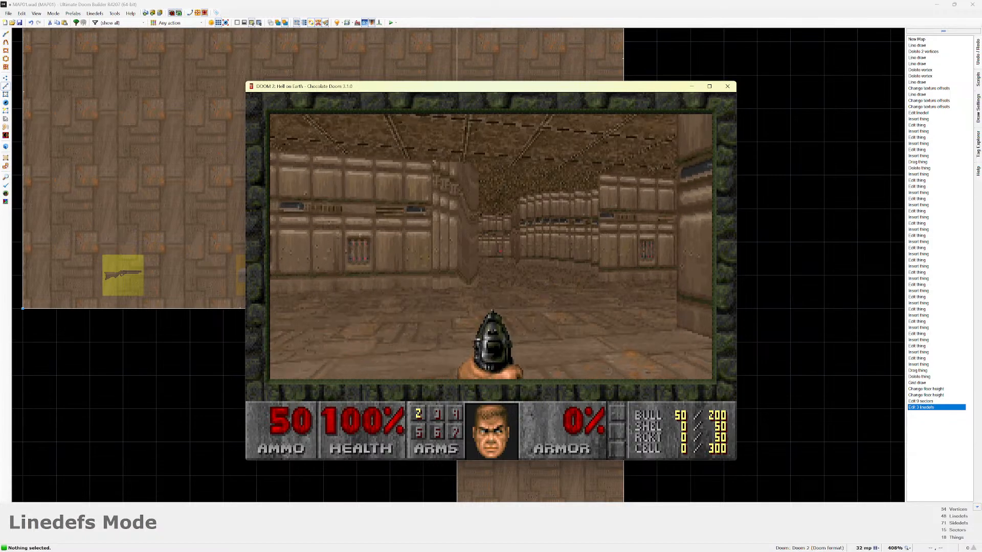
Quit the Chocolate Doom test game and confirm the exit.
{"action": "key", "text": "Escape"}
{"action": "key", "text": "Up"}
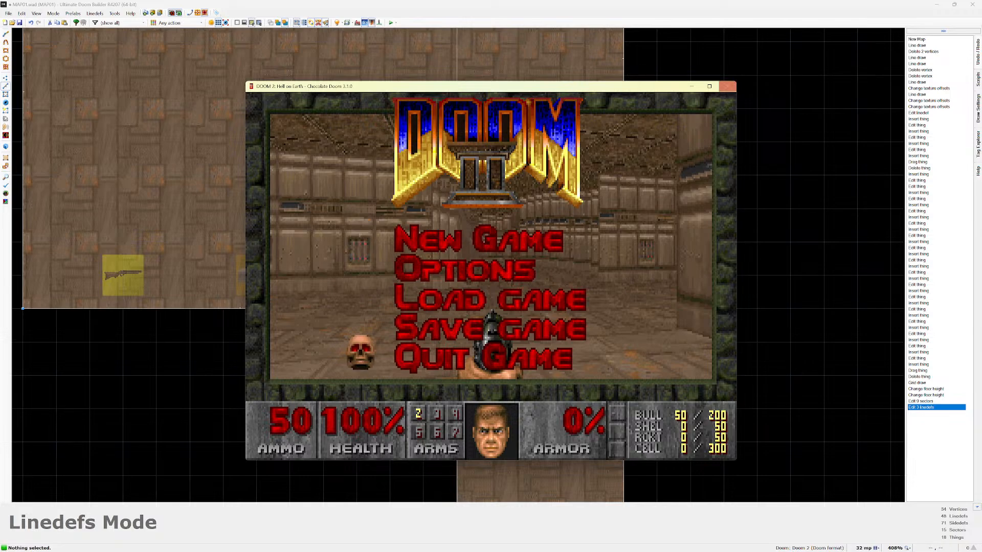
{"action": "key", "text": "Return"}
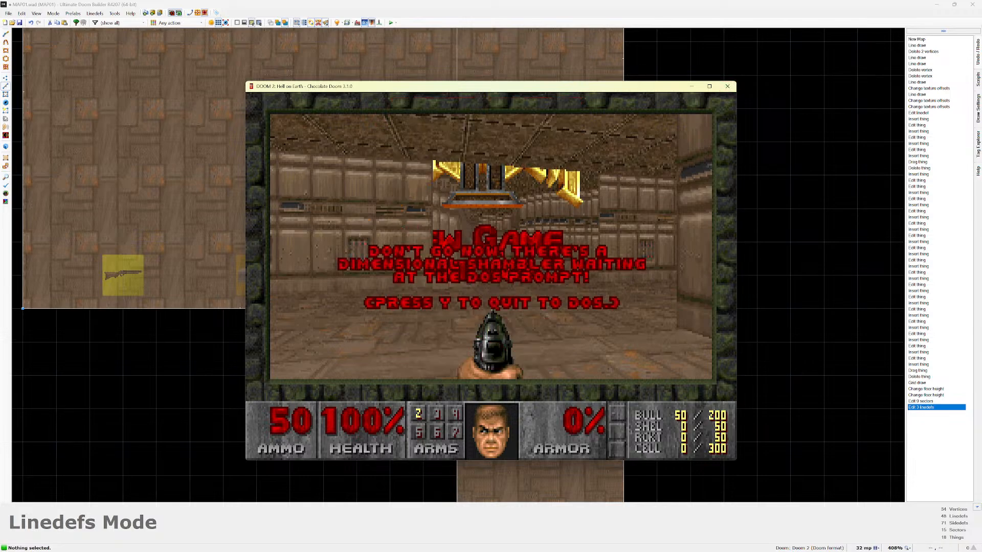
{"action": "key", "text": "y"}
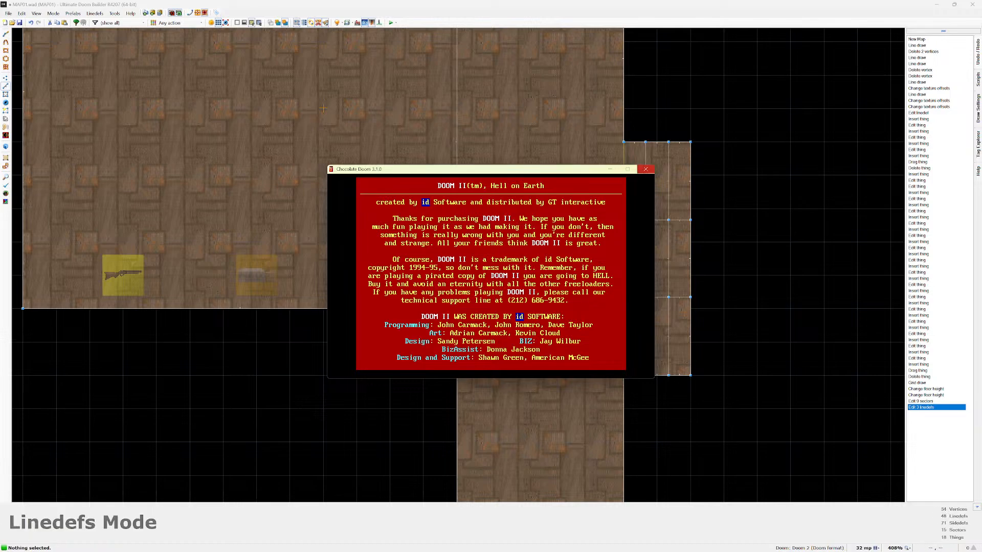
Quit the Chocolate Doom playtest and switch the map editor to the 3D visual view.
{"action": "key", "text": "Escape"}
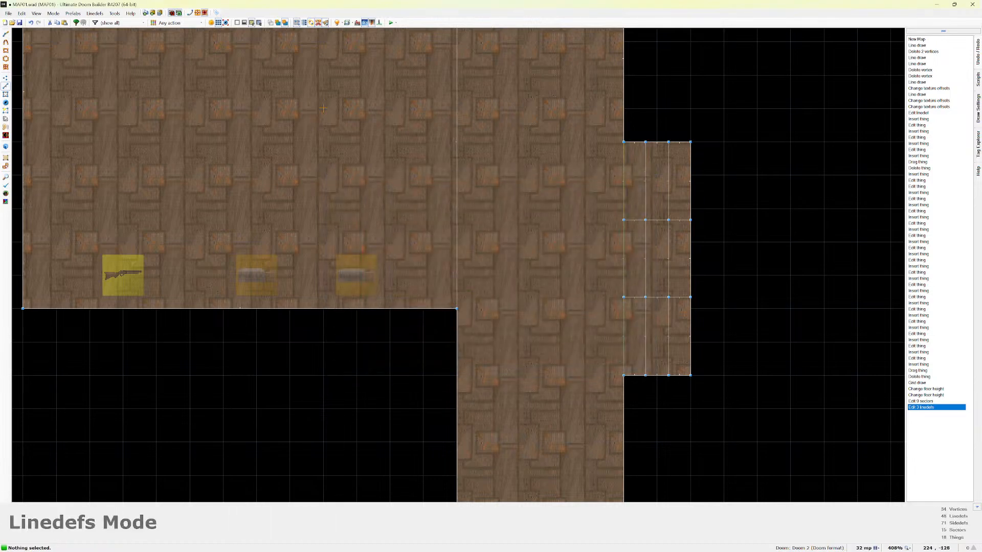
{"action": "key", "text": "q"}
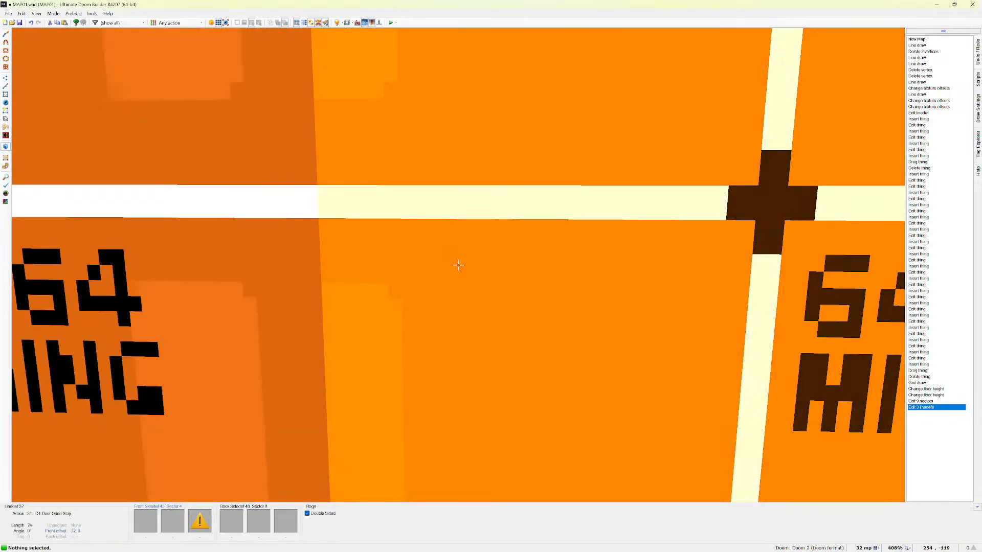
{"action": "key", "text": "Down"}
{"action": "key", "text": "Up"}
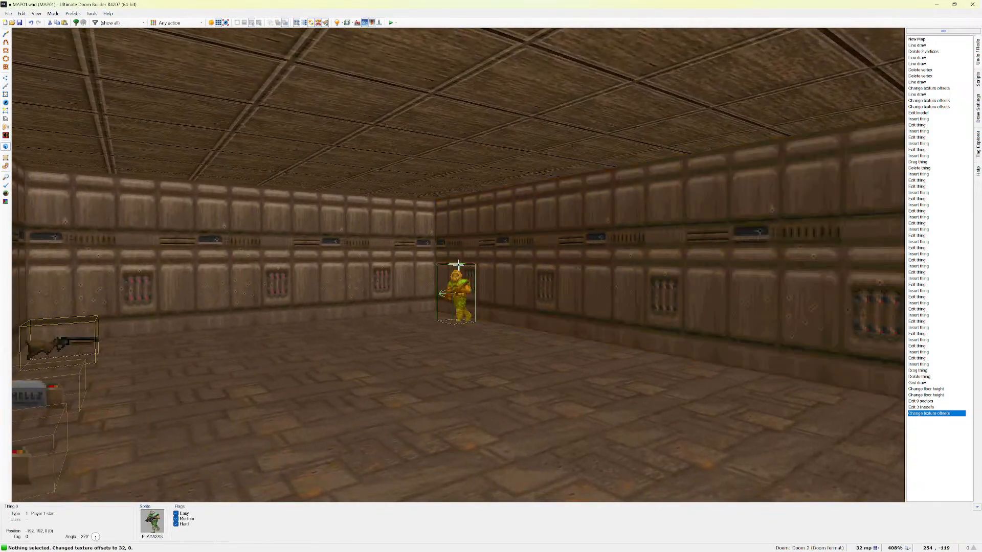
Set the lower front texture of the first untextured door wall segment to STARTAN2.
{"action": "key", "text": "a"}
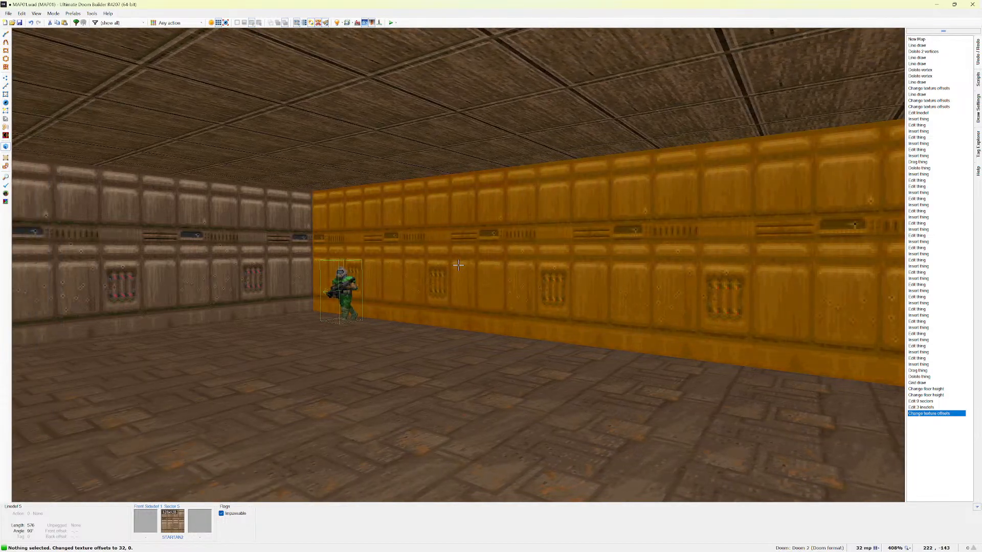
{"action": "key", "text": "w"}
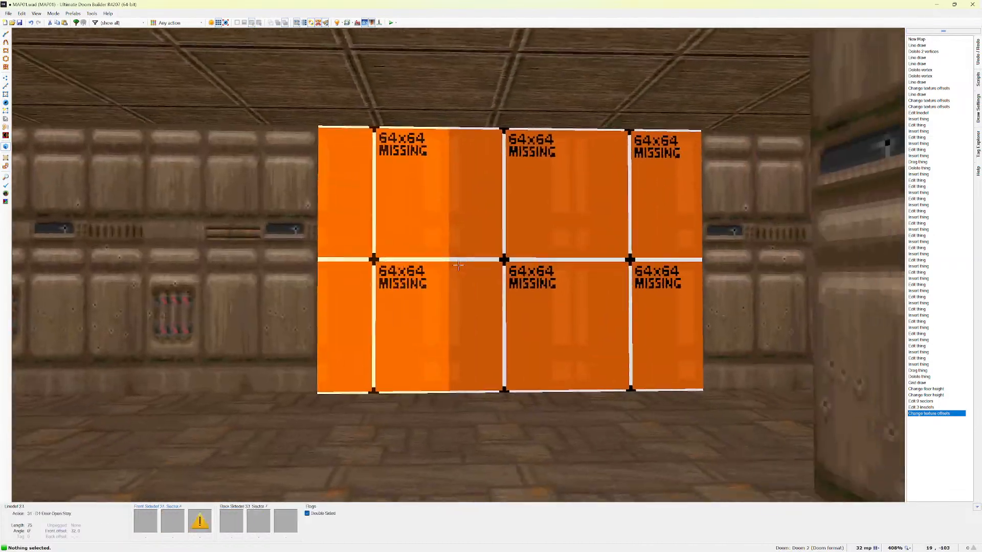
{"action": "key", "text": "s"}
{"action": "key", "text": "w"}
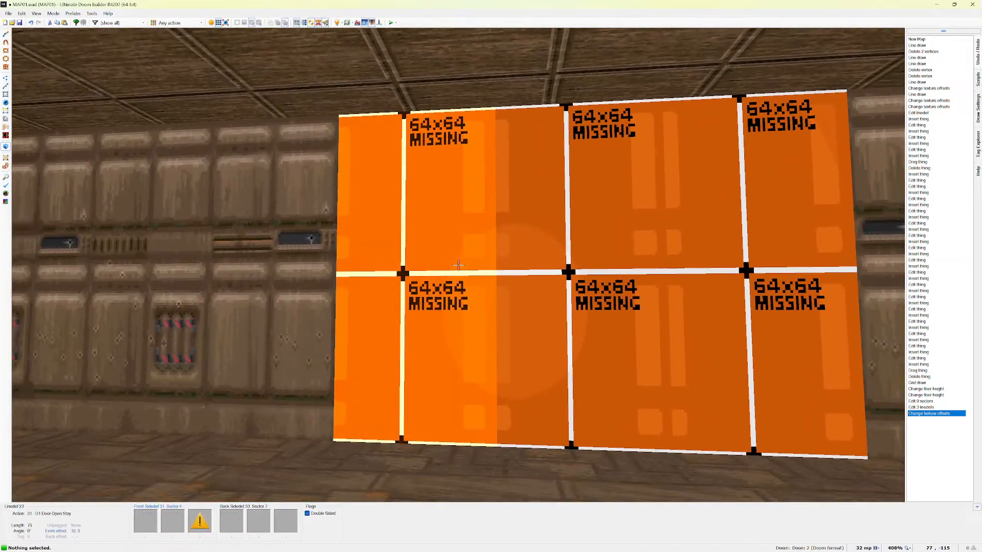
{"action": "right_click", "coordinate": [458, 264]}
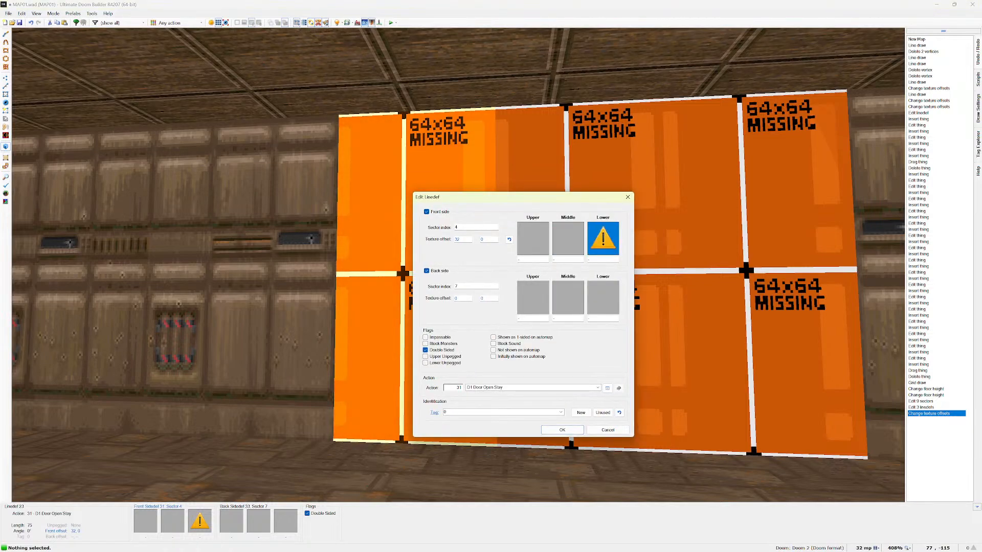
{"action": "left_click", "coordinate": [599, 251]}
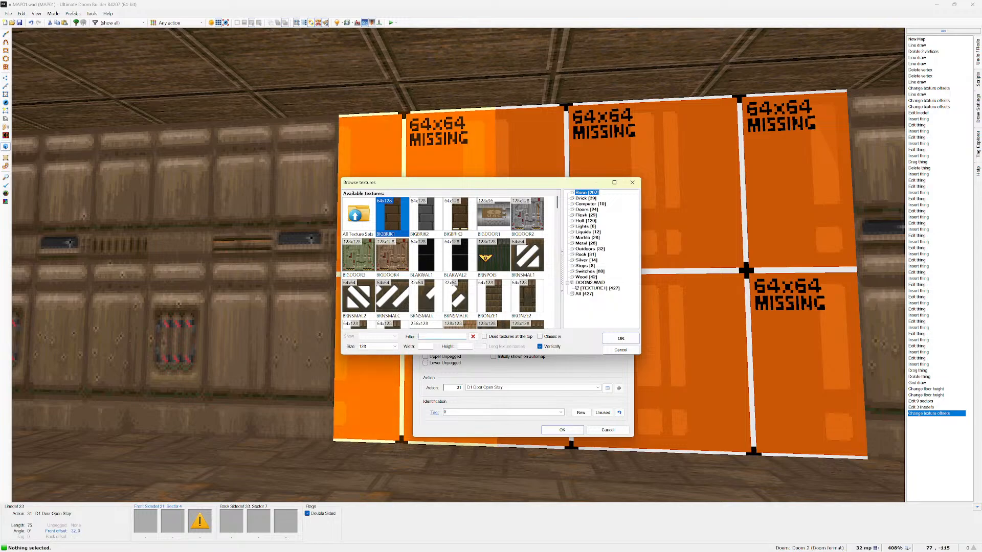
{"action": "type", "text": "ST"}
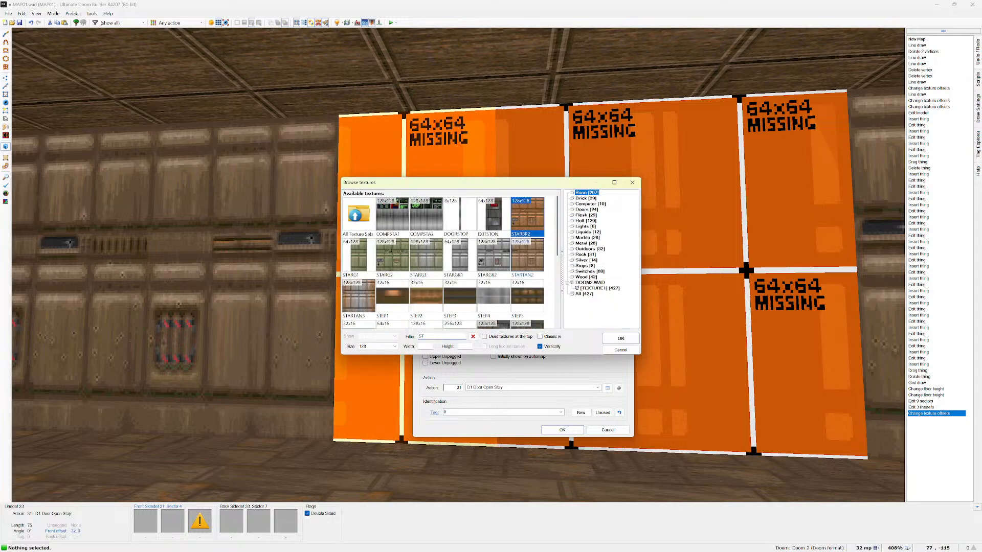
{"action": "key", "text": "Down"}
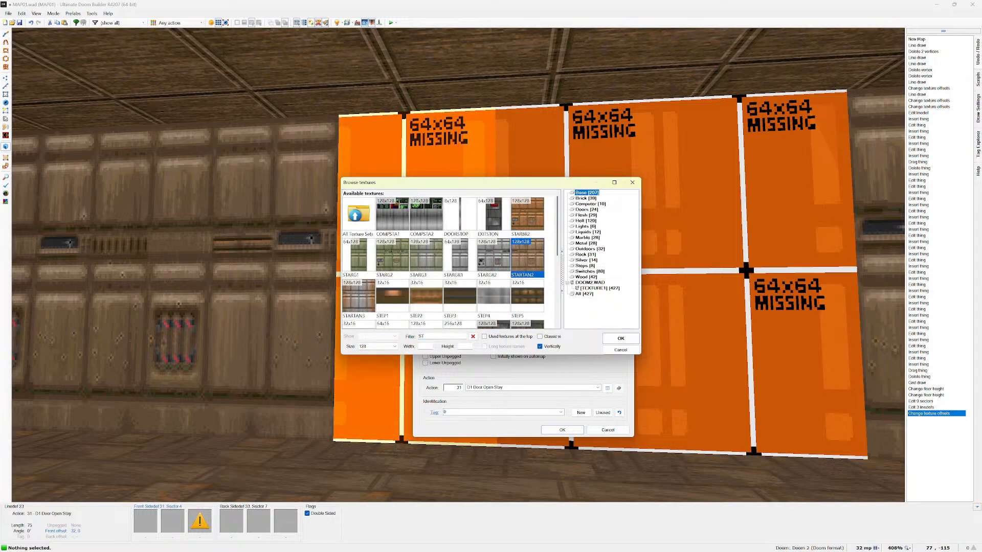
{"action": "key", "text": "Return"}
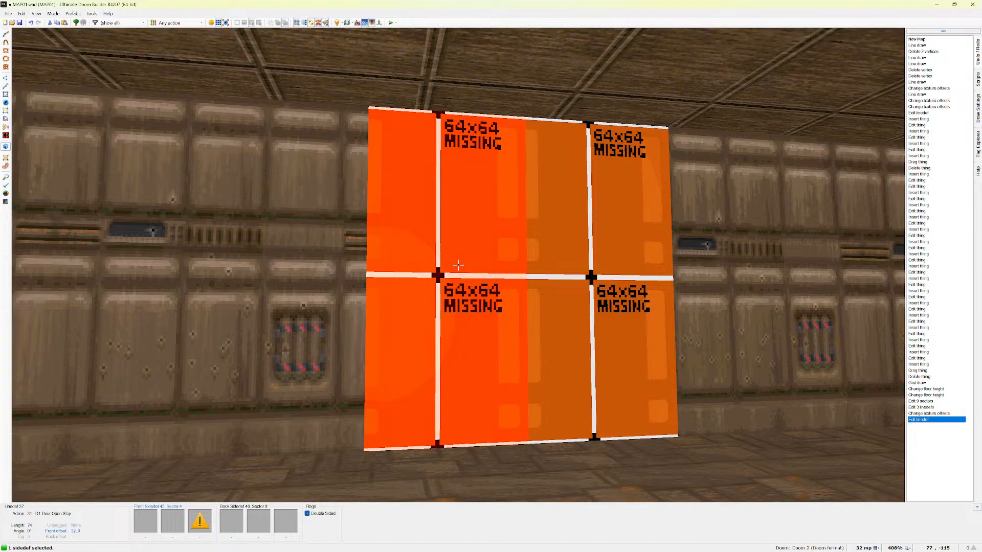
Apply STARTAN2 as the lower front texture of the middle segment, beside the one just textured.
{"action": "right_click", "coordinate": [458, 264]}
{"action": "left_click", "coordinate": [603, 239]}
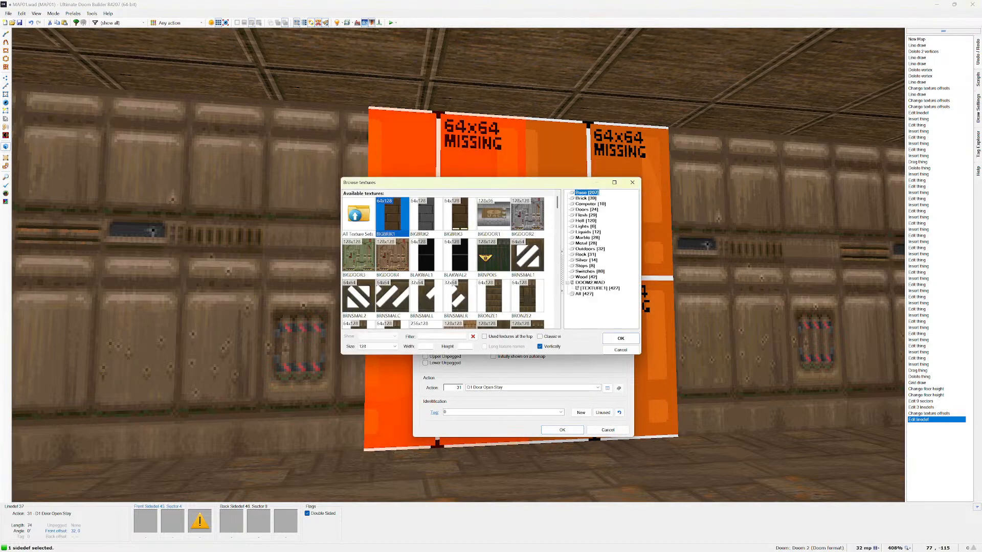
{"action": "type", "text": "STAR"}
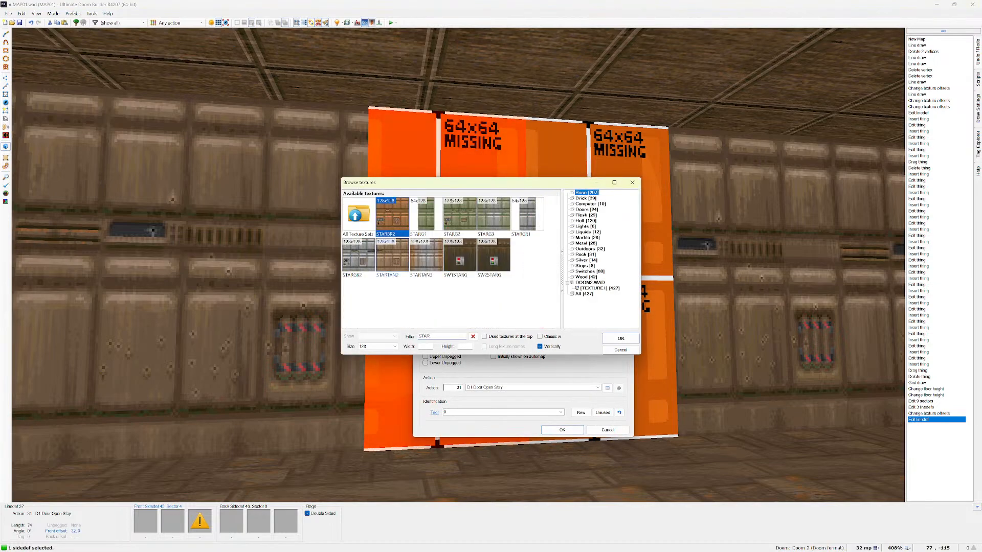
{"action": "double_click", "coordinate": [392, 255]}
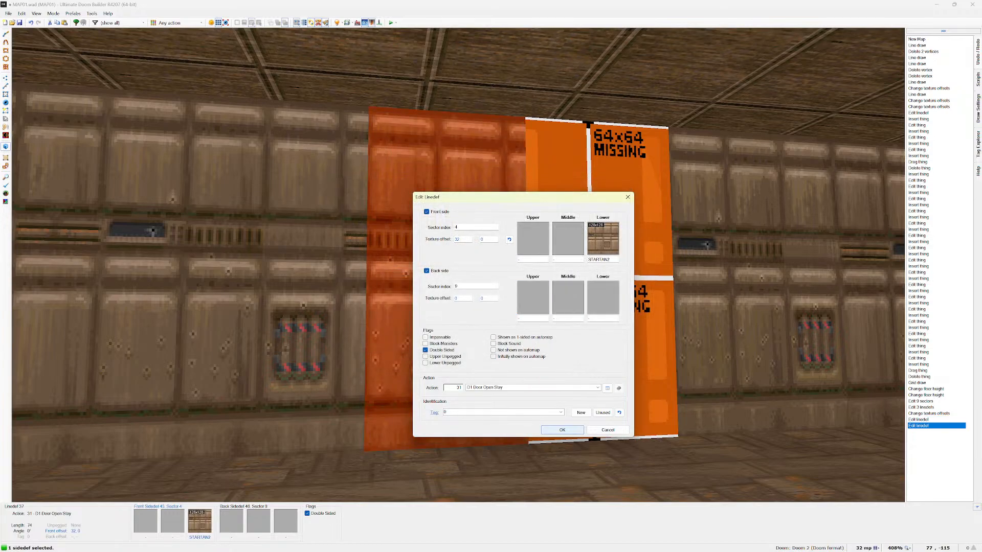
{"action": "left_click", "coordinate": [562, 430]}
{"action": "left_click", "coordinate": [458, 265]}
{"action": "left_click", "coordinate": [458, 265]}
{"action": "left_click", "coordinate": [458, 265]}
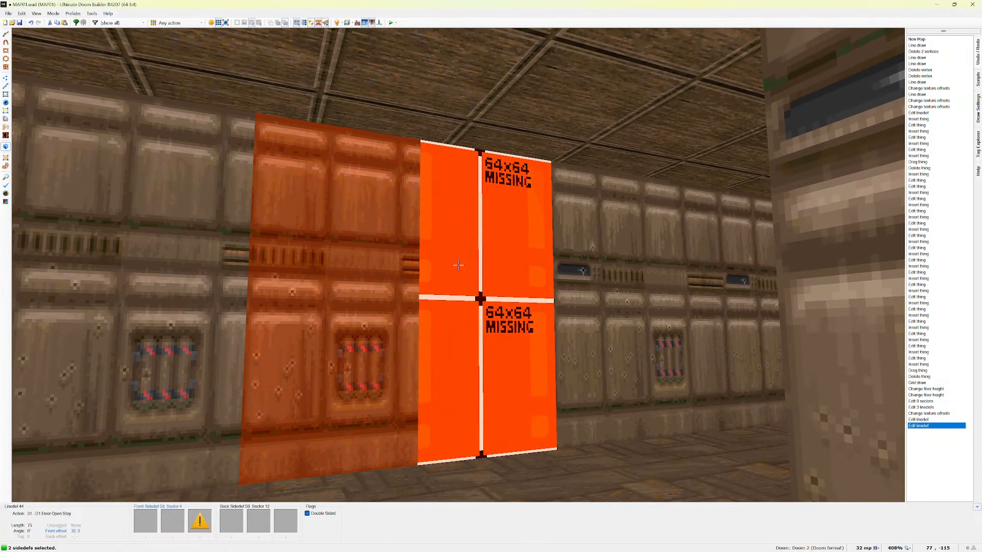
{"action": "right_click", "coordinate": [458, 265]}
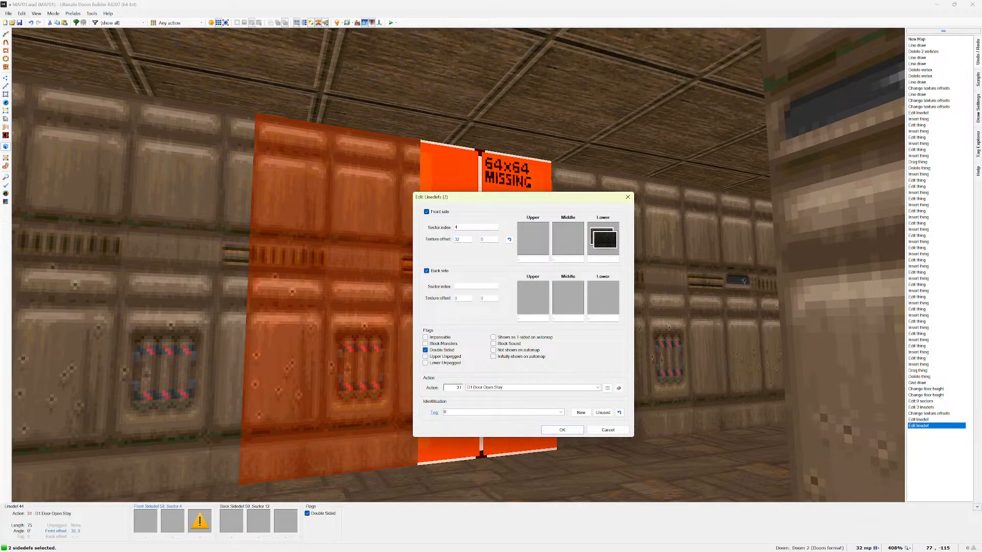
{"action": "key", "text": "Escape"}
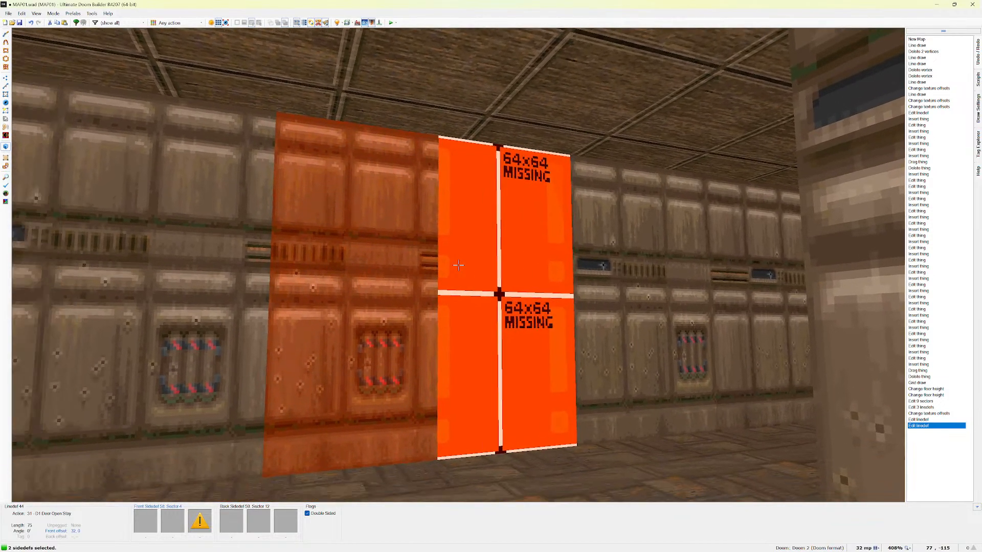
Select only the last segment with a missing texture and set its lower front texture to STARTAN2.
{"action": "left_click", "coordinate": [458, 266]}
{"action": "left_click", "coordinate": [458, 265]}
{"action": "left_click", "coordinate": [458, 265]}
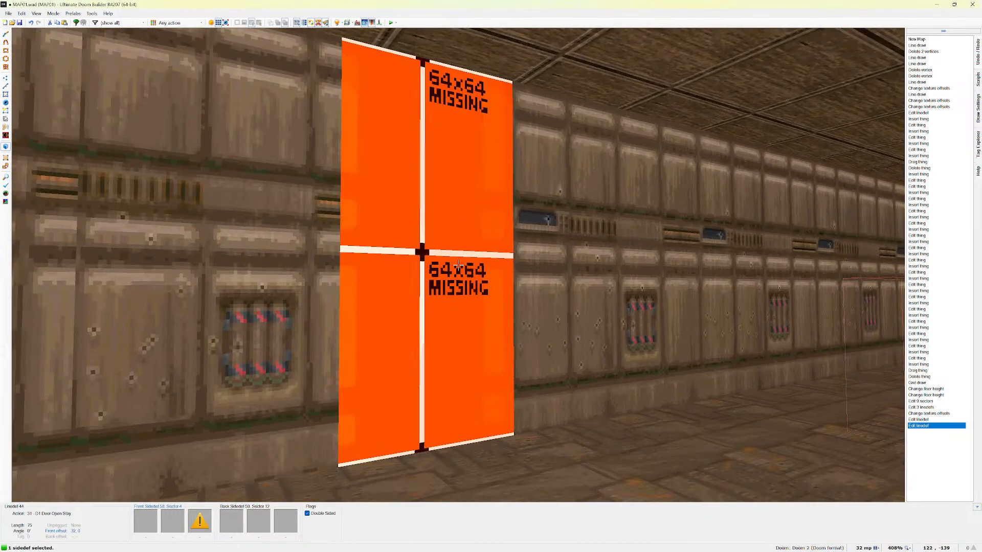
{"action": "right_click", "coordinate": [458, 266]}
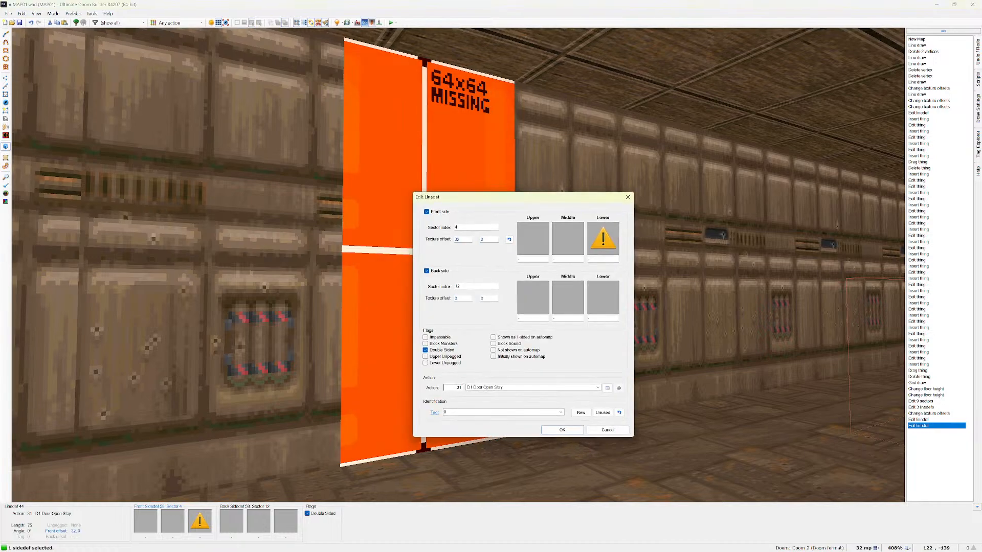
{"action": "left_click", "coordinate": [603, 238]}
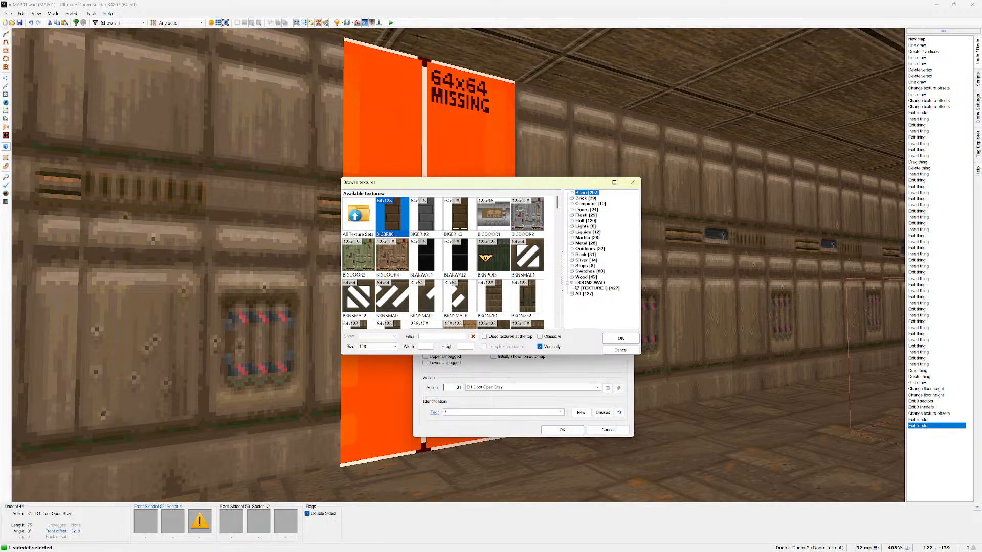
{"action": "type", "text": "STAR"}
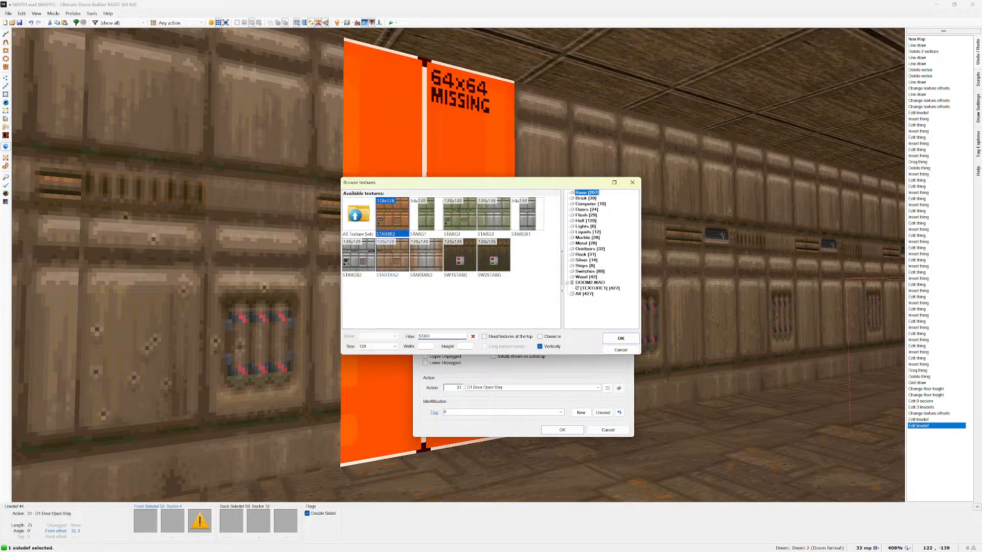
{"action": "key", "text": "BackSpace"}
{"action": "key", "text": "BackSpace"}
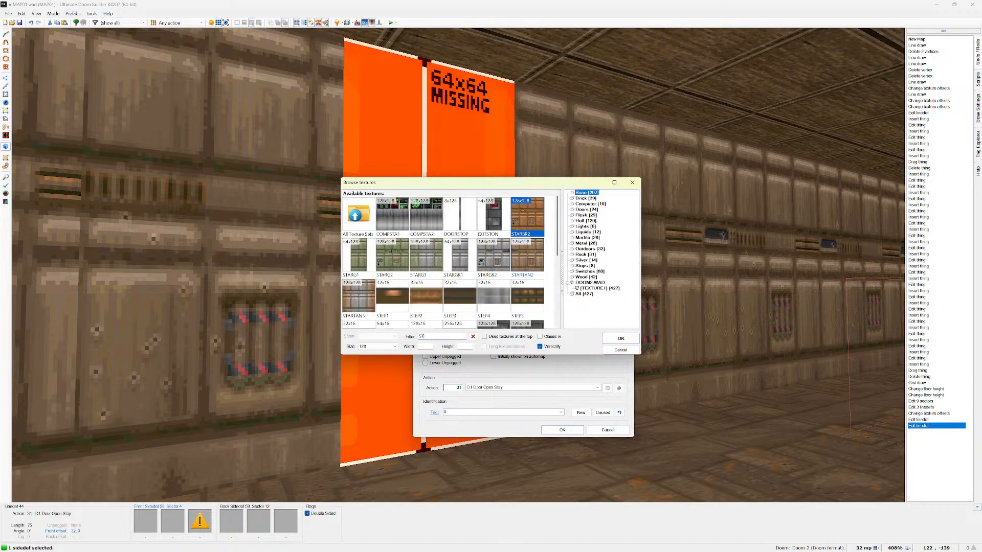
{"action": "double_click", "coordinate": [527, 256]}
{"action": "left_click", "coordinate": [561, 429]}
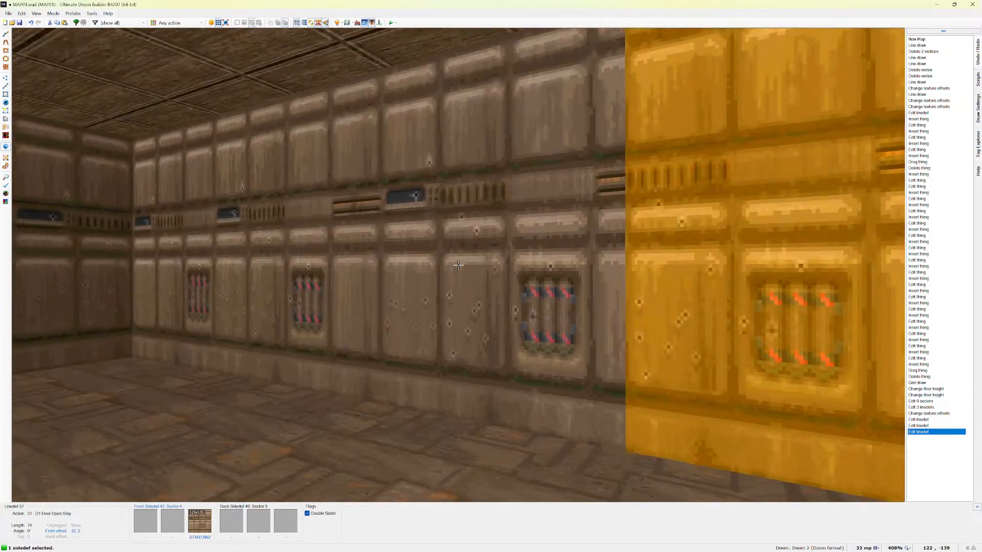
Playtest the map in Chocolate Doom, walk up to the retextured wall segments to check them, and quit the game.
{"action": "key", "text": "q"}
{"action": "key", "text": "F9"}
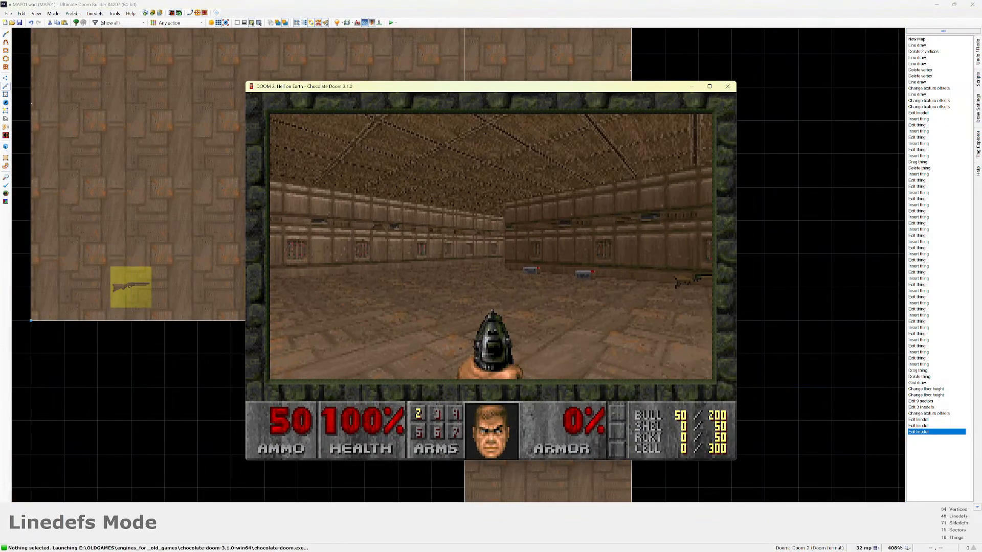
{"action": "key", "text": "w"}
{"action": "key", "text": "w"}
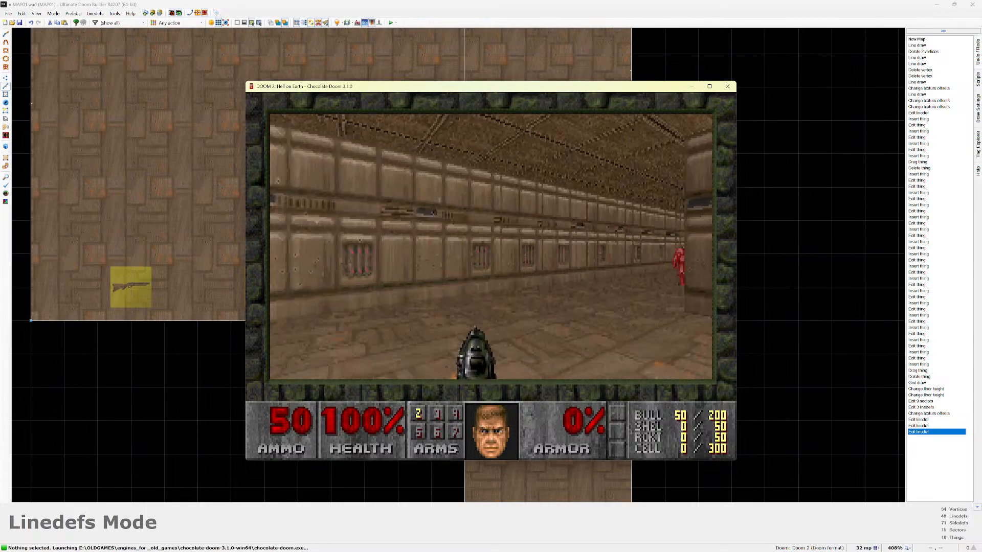
{"action": "key", "text": "w"}
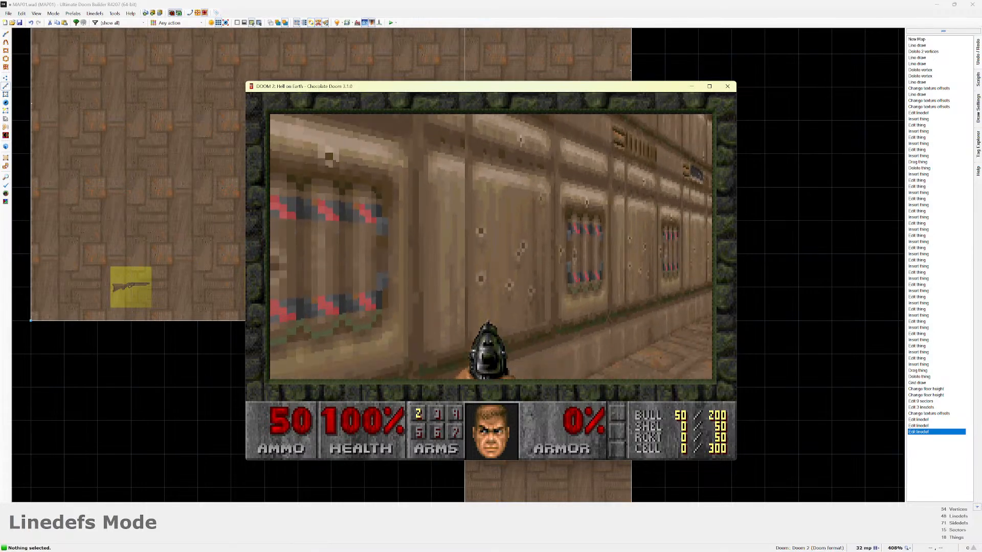
{"action": "key", "text": "w"}
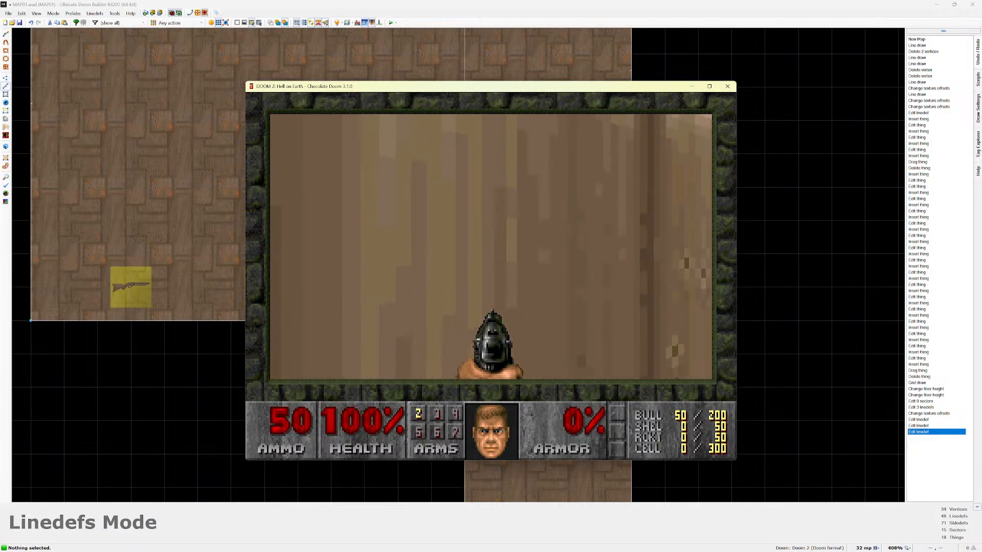
{"action": "key", "text": "F1"}
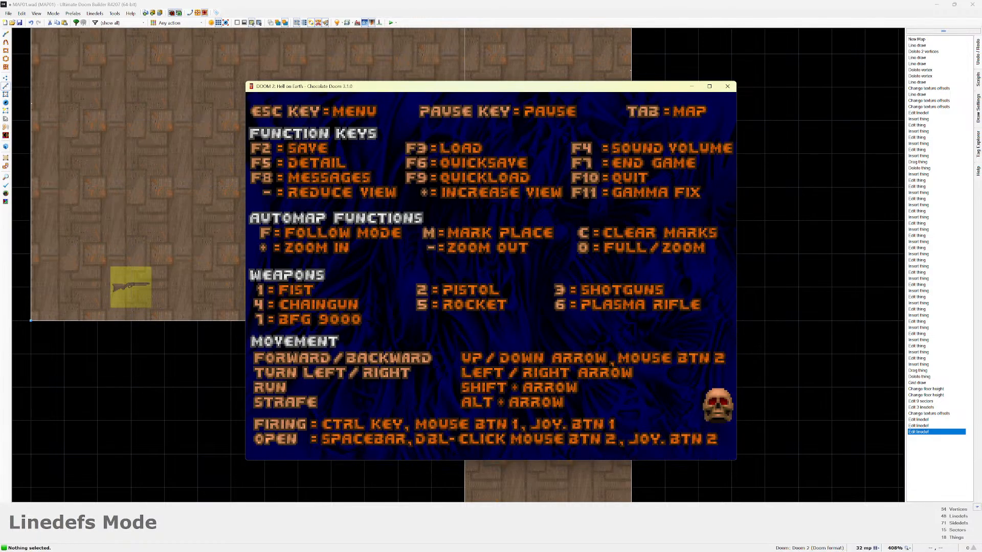
{"action": "left_click", "coordinate": [727, 86]}
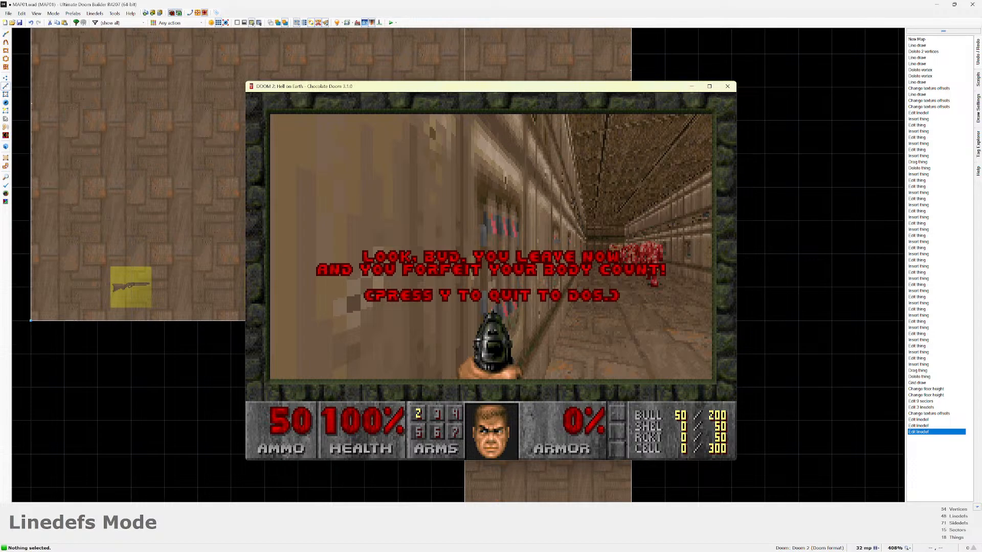
{"action": "key", "text": "y"}
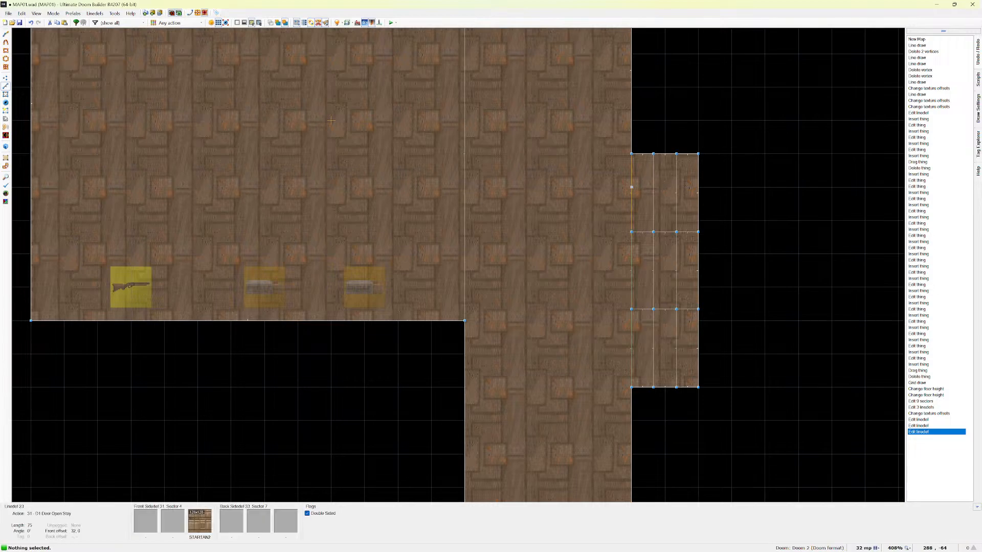
Check the textured recess wall in the 3D view and select its three front linedefs in the map.
{"action": "key", "text": "q"}
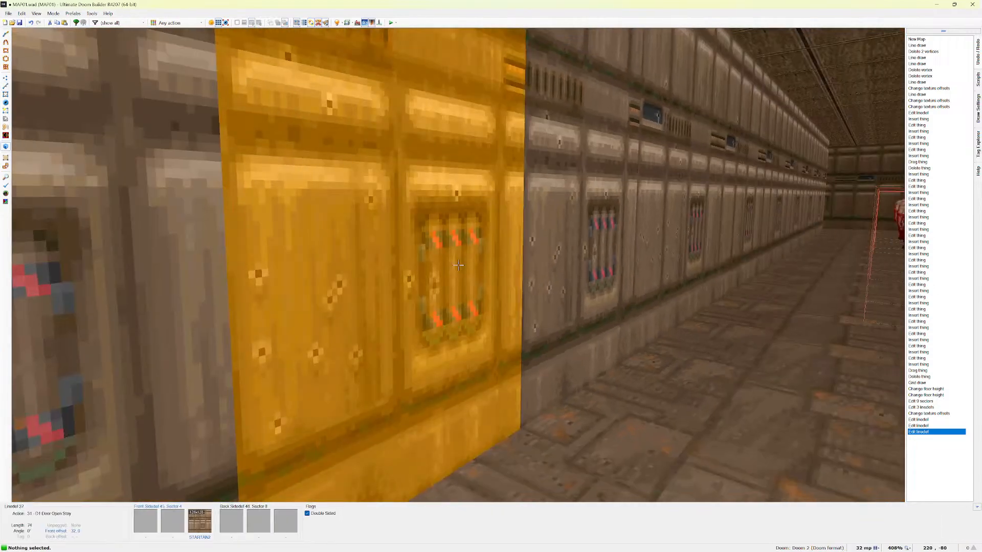
{"action": "key", "text": "q"}
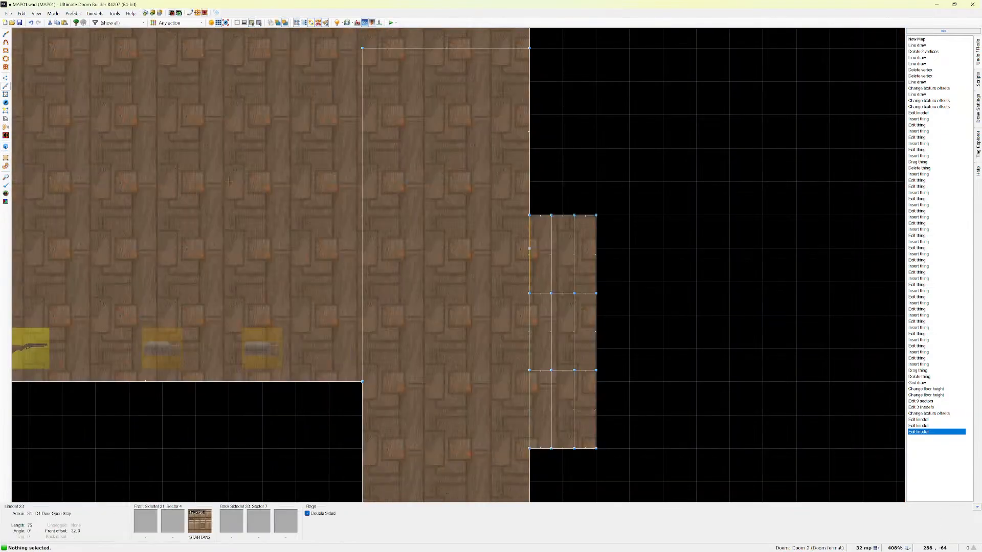
{"action": "left_click", "coordinate": [529, 331]}
{"action": "left_click", "coordinate": [529, 409]}
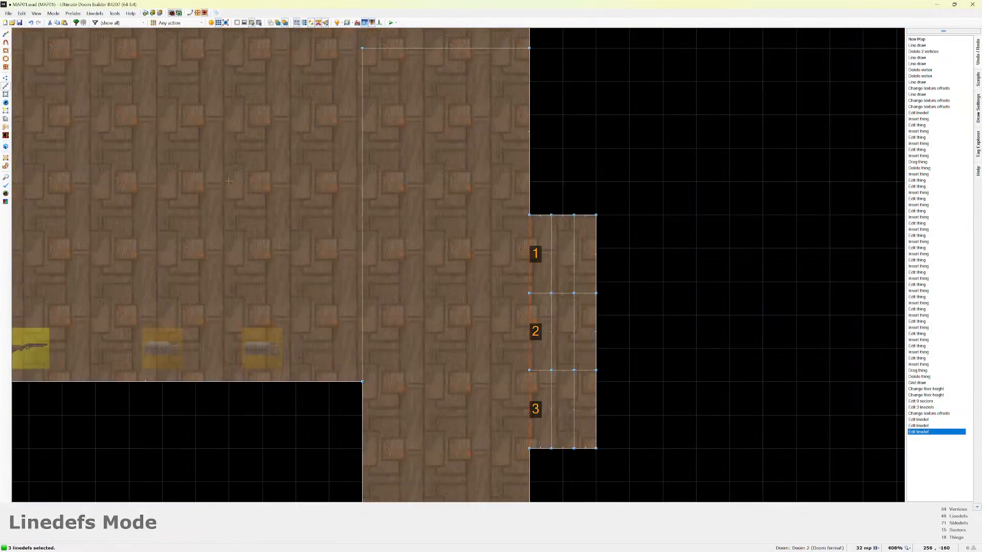
{"action": "key", "text": "q"}
{"action": "key", "text": "q"}
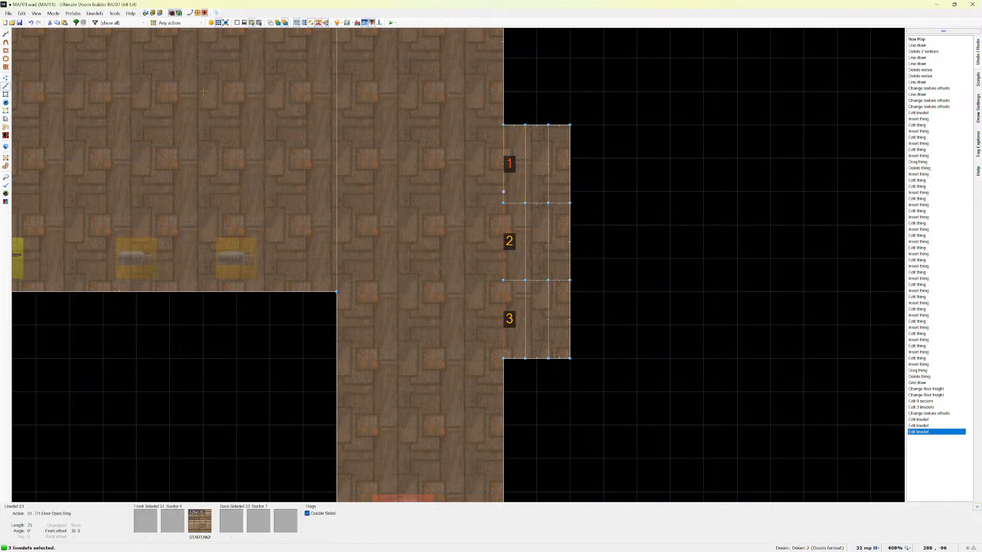
Try action 61, SR Door Open Stay, on the three selected front linedefs.
{"action": "right_click", "coordinate": [506, 194]}
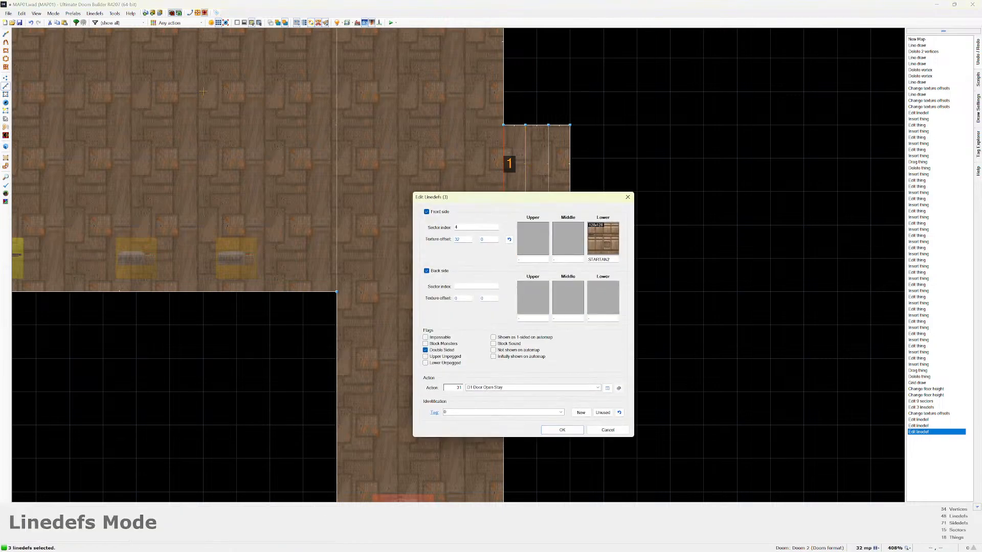
{"action": "left_click", "coordinate": [598, 388]}
{"action": "scroll", "coordinate": [531, 432], "scroll_direction": "down", "scroll_amount": 3}
{"action": "scroll", "coordinate": [532, 432], "scroll_direction": "down", "scroll_amount": 3}
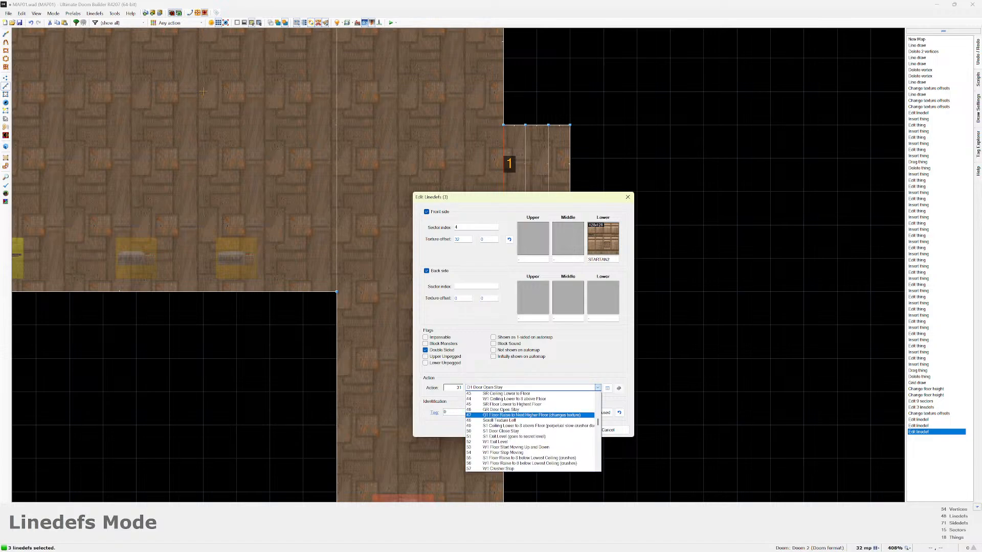
{"action": "scroll", "coordinate": [531, 432], "scroll_direction": "down", "scroll_amount": 3}
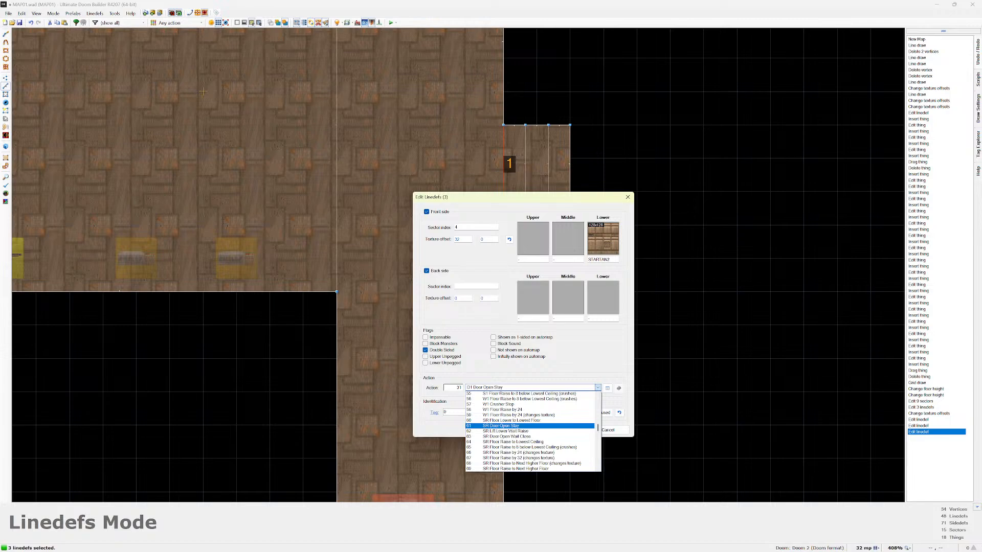
{"action": "left_click", "coordinate": [511, 425]}
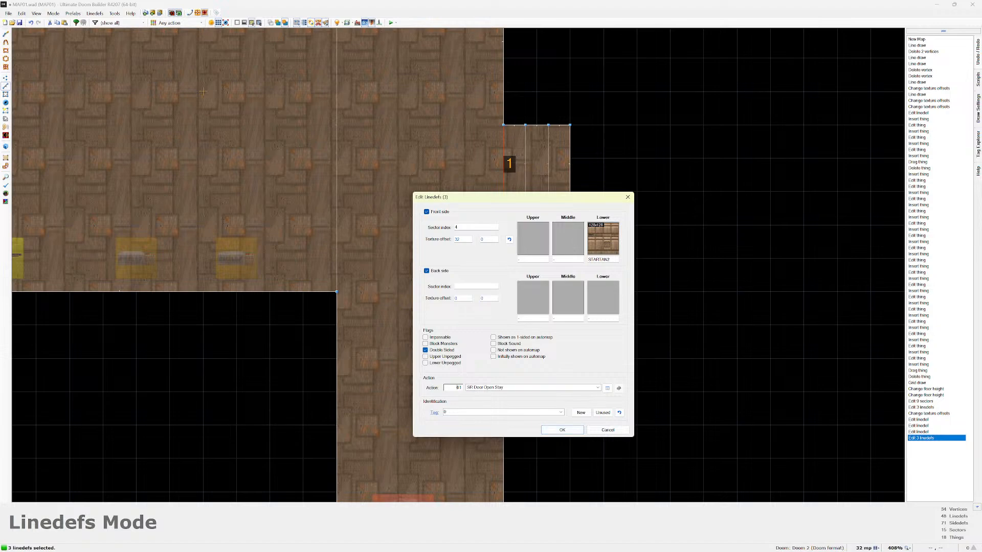
Return the three linedefs' action to 31, D1 Door Open Stay, and enable their Lower Unpegged flag.
{"action": "left_click", "coordinate": [597, 388]}
{"action": "scroll", "coordinate": [532, 432], "scroll_direction": "up", "scroll_amount": 8}
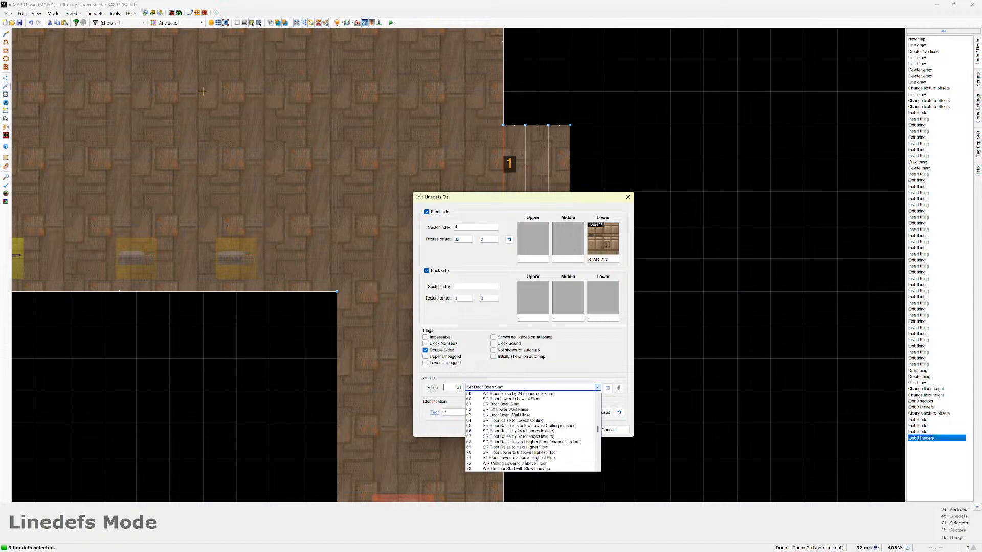
{"action": "scroll", "coordinate": [532, 430], "scroll_direction": "up", "scroll_amount": 13}
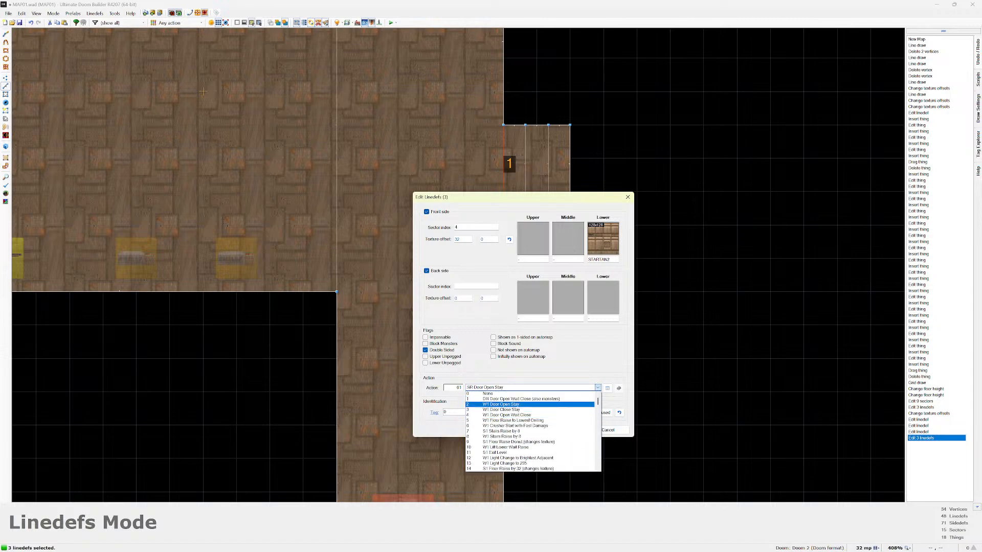
{"action": "scroll", "coordinate": [511, 431], "scroll_direction": "down", "scroll_amount": 1}
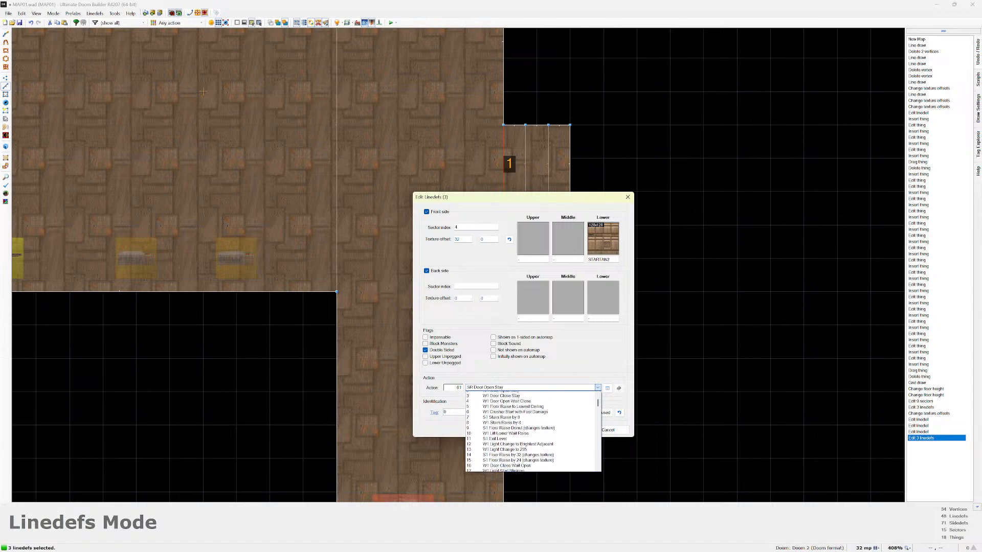
{"action": "scroll", "coordinate": [511, 431], "scroll_direction": "down", "scroll_amount": 3}
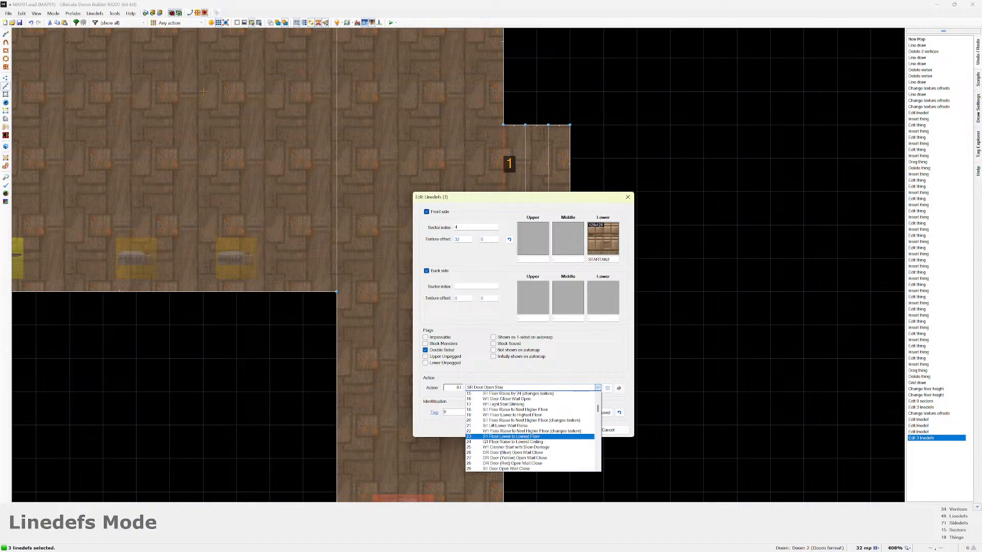
{"action": "scroll", "coordinate": [530, 431], "scroll_direction": "down", "scroll_amount": 1}
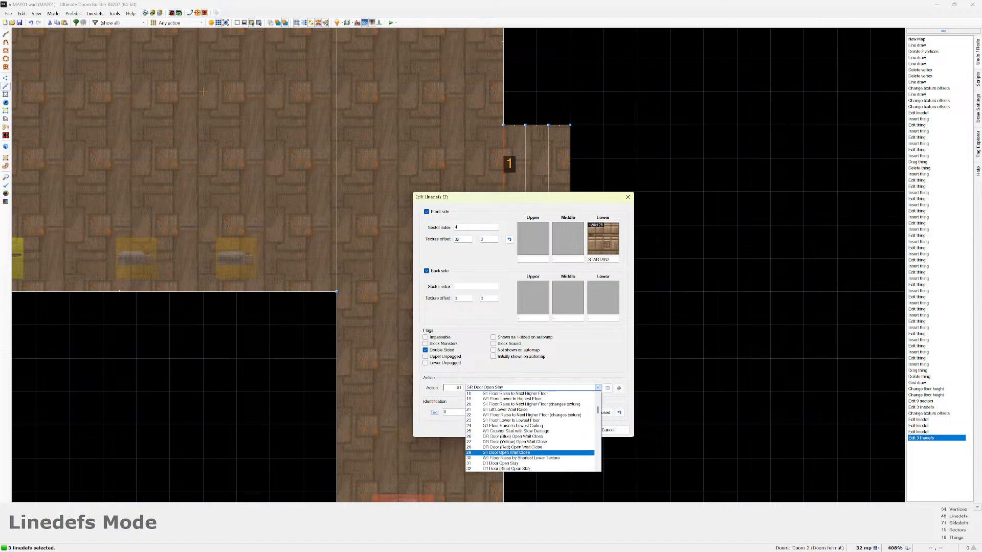
{"action": "left_click", "coordinate": [503, 463]}
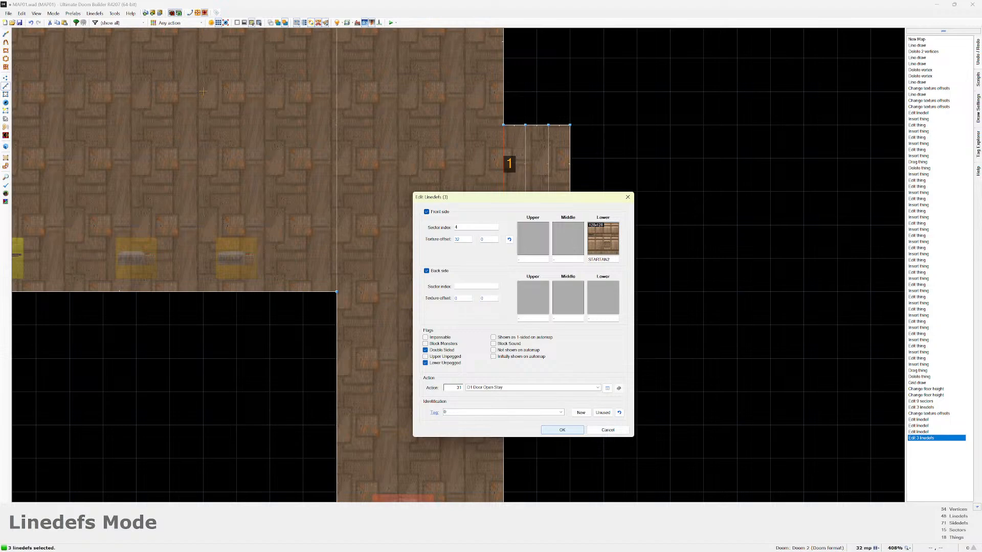
{"action": "left_click", "coordinate": [562, 429]}
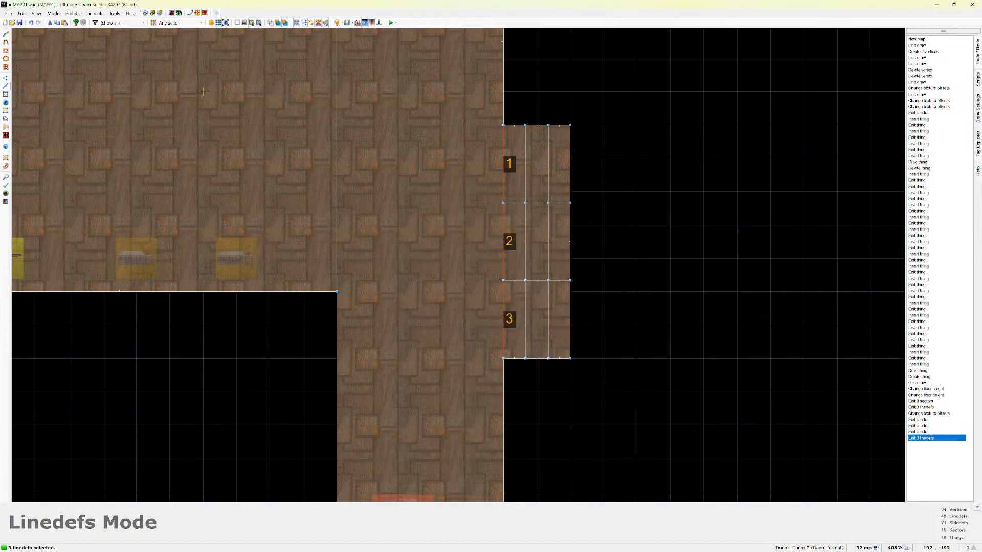
Playtest the map in Chocolate Doom, examine the wall segments with Lower Unpegged up close, and quit the game.
{"action": "left_click", "coordinate": [391, 23]}
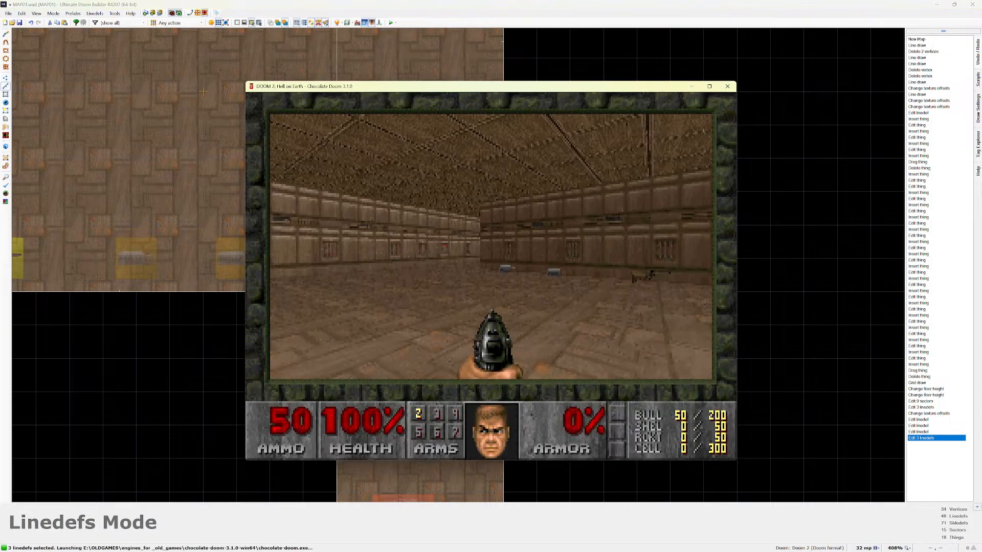
{"action": "key", "text": "w"}
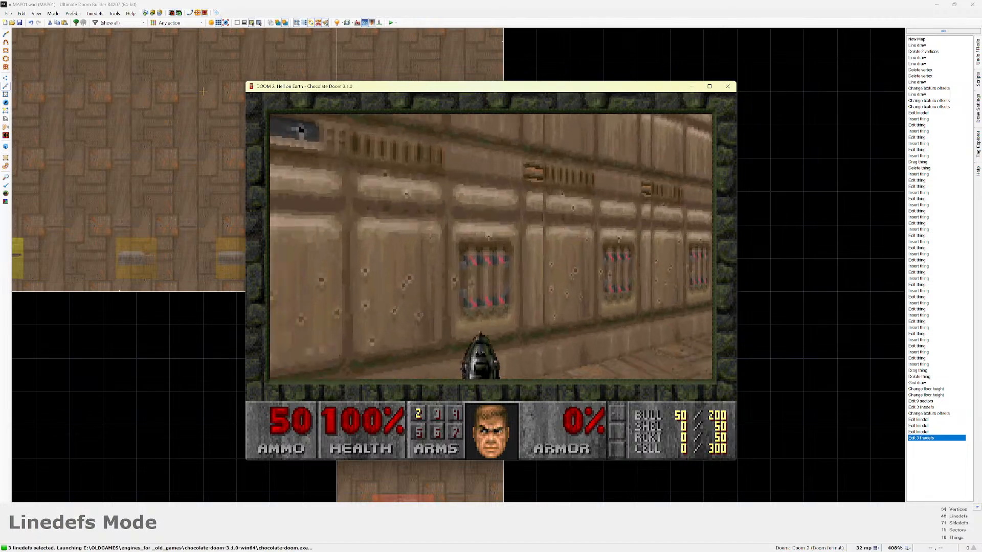
{"action": "key", "text": "s"}
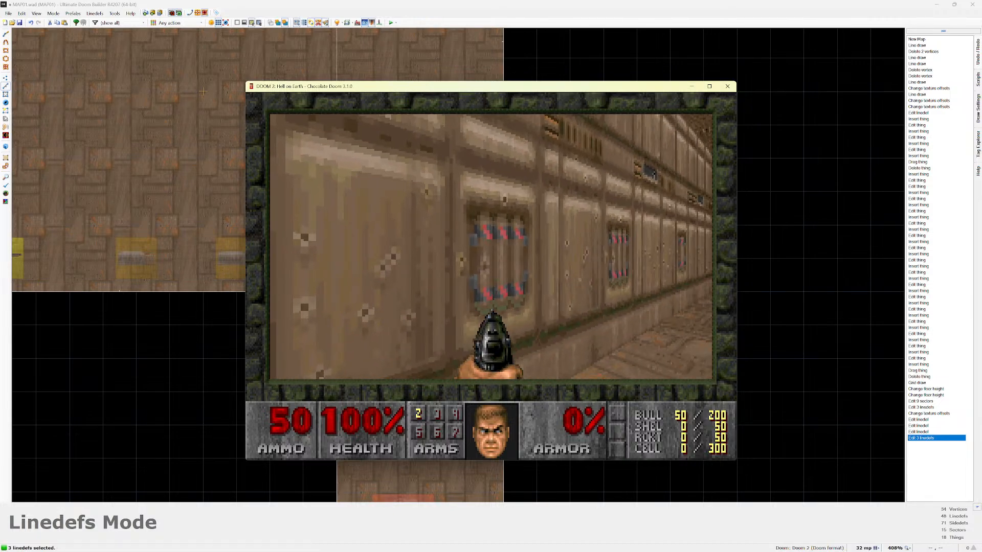
{"action": "key", "text": "w"}
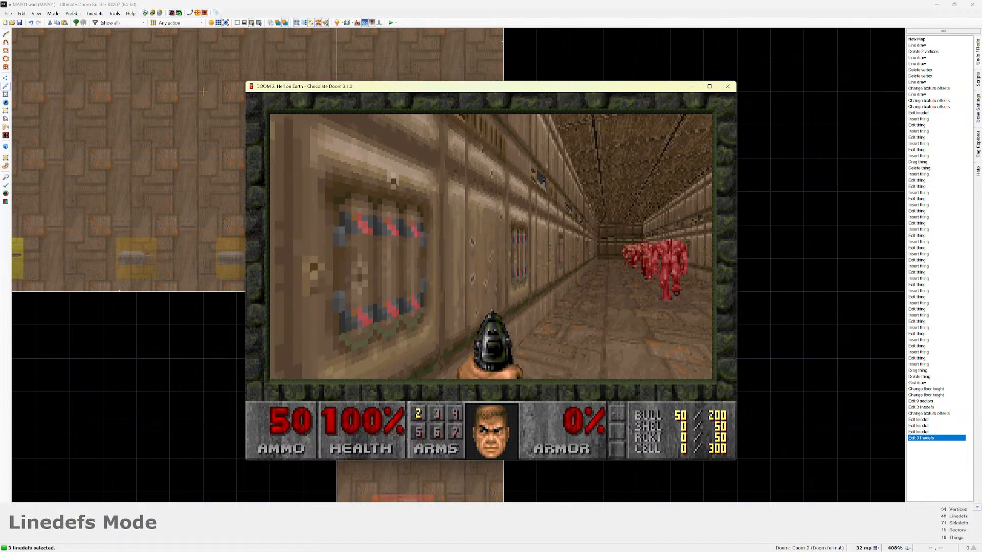
{"action": "key", "text": "w"}
{"action": "key", "text": "d"}
{"action": "key", "text": "a"}
{"action": "key", "text": "d"}
{"action": "key", "text": "Escape"}
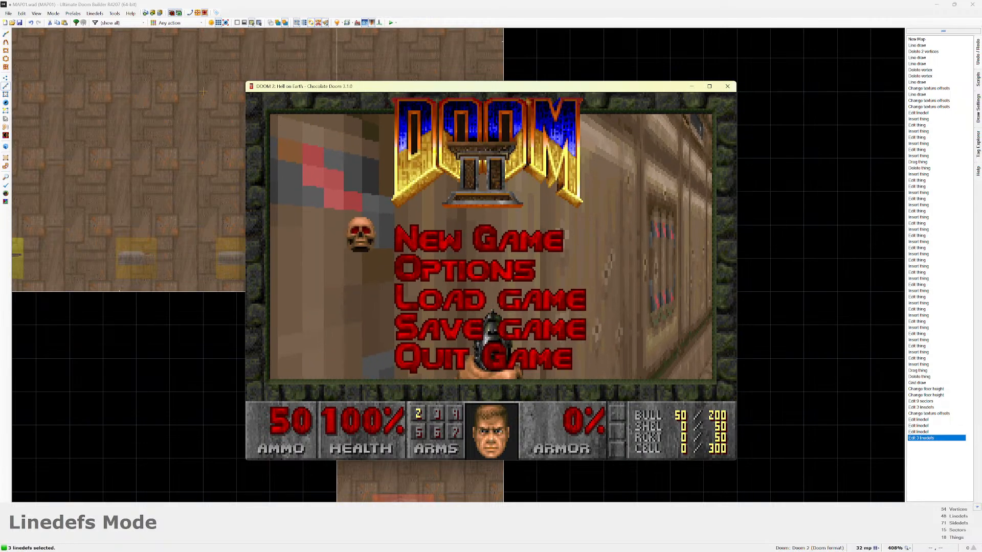
{"action": "key", "text": "Up"}
{"action": "key", "text": "Up"}
{"action": "key", "text": "Up"}
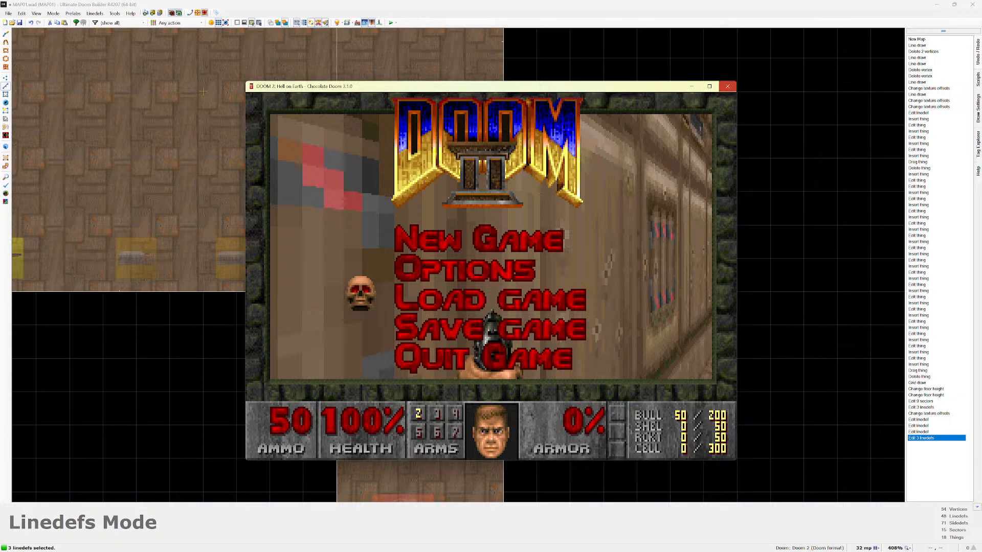
{"action": "left_click", "coordinate": [727, 86]}
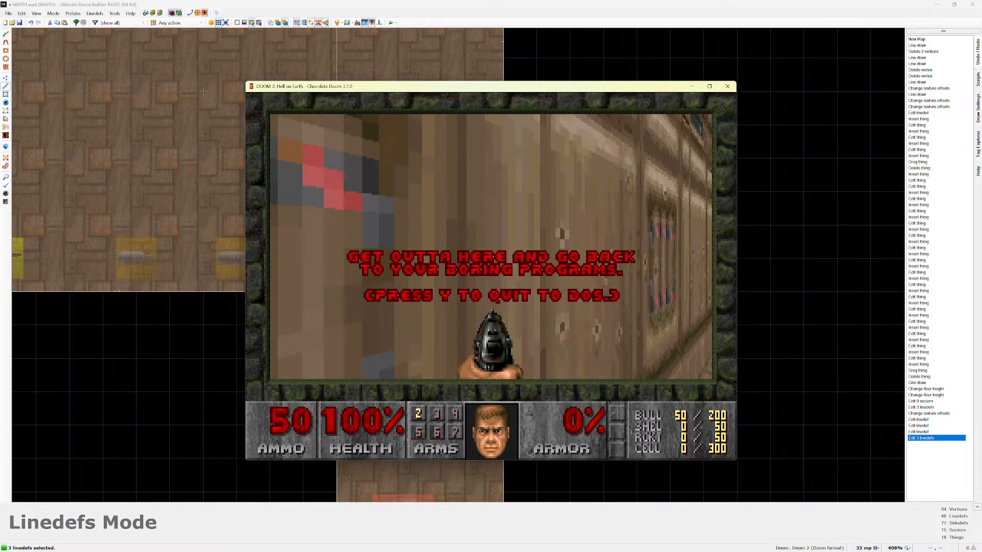
{"action": "key", "text": "y"}
{"action": "key", "text": "Escape"}
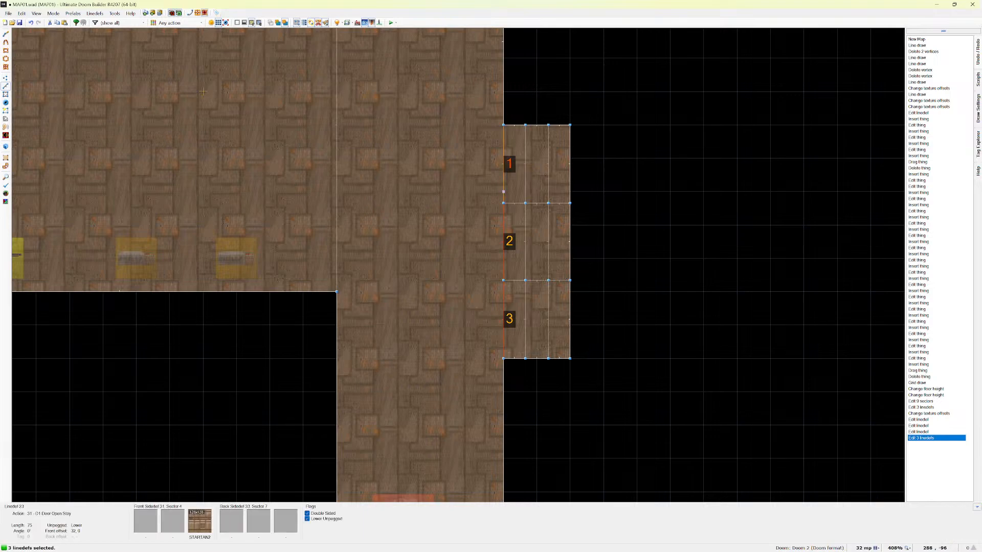
Replace the Lower Unpegged flag with Upper Unpegged on the three selected front linedefs.
{"action": "right_click", "coordinate": [503, 190]}
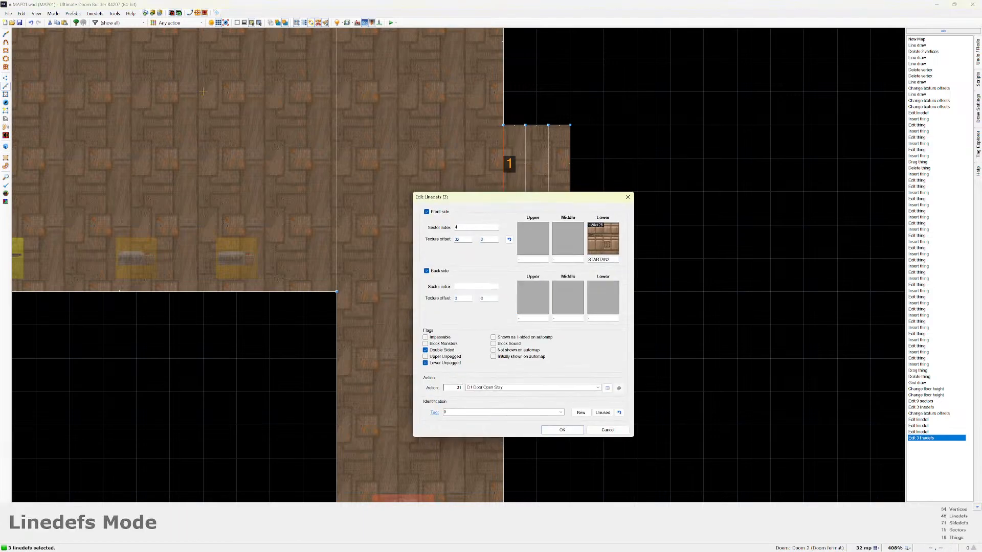
{"action": "left_click", "coordinate": [425, 363]}
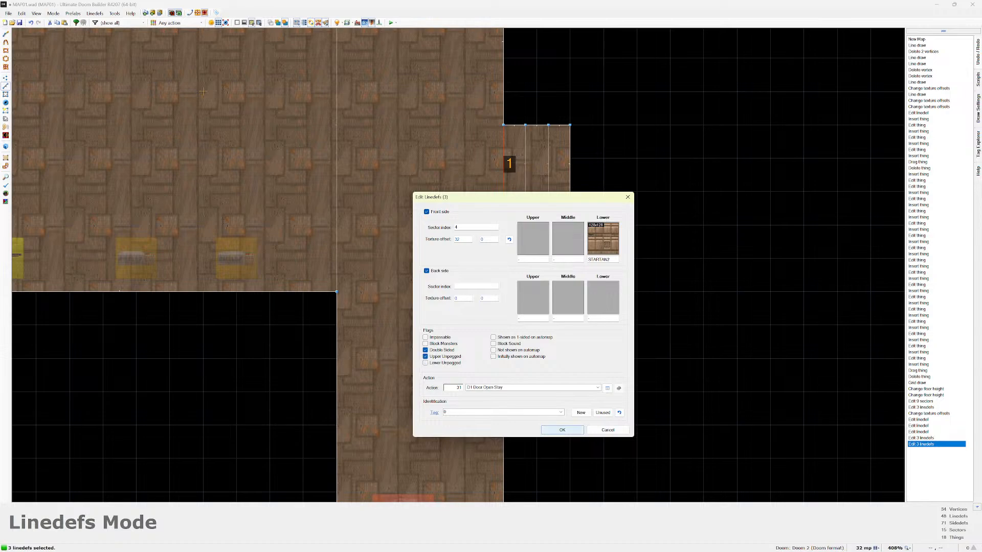
{"action": "left_click", "coordinate": [562, 430]}
Playtest the map again to compare the texture alignment of the segments with Upper Unpegged, and quit the game.
{"action": "key", "text": "F9"}
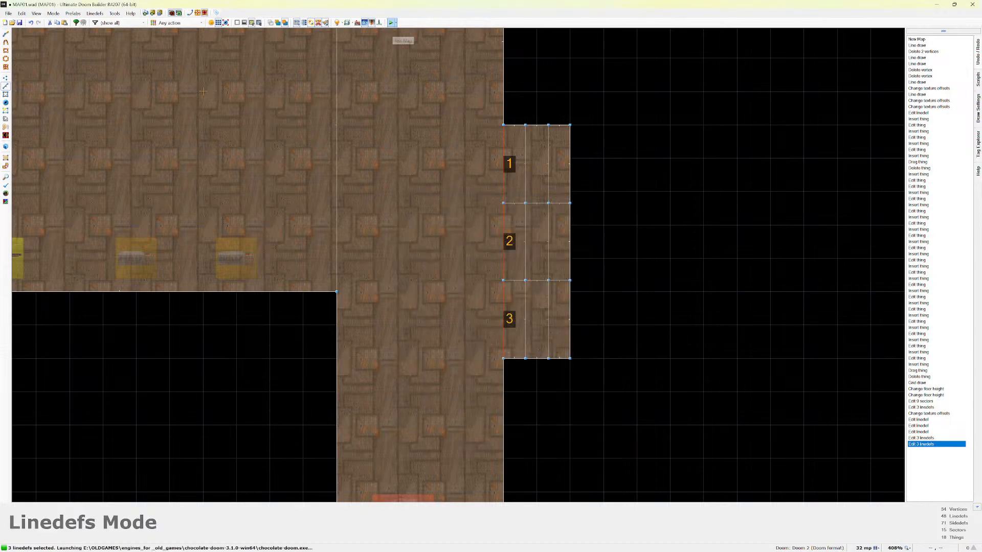
{"action": "key", "text": "w"}
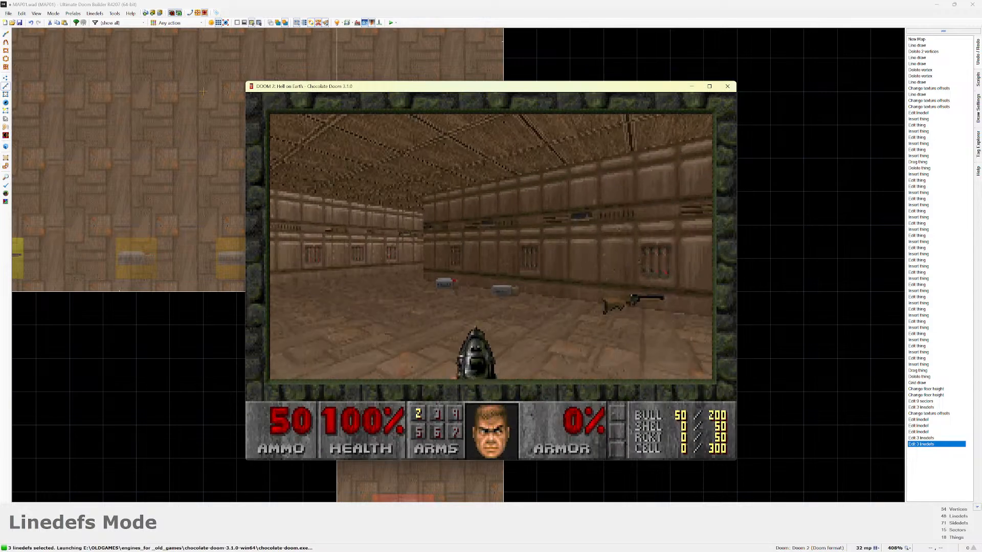
{"action": "key", "text": "w"}
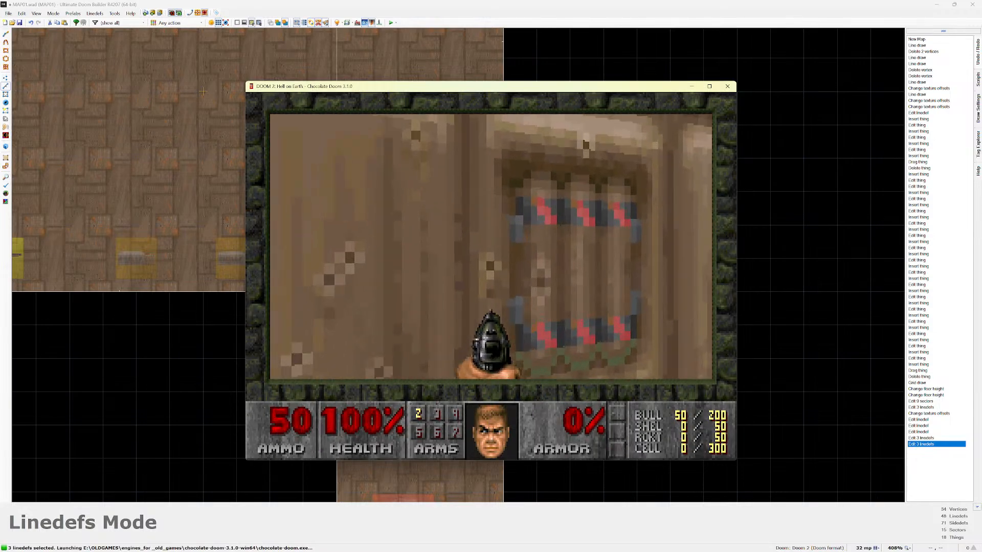
{"action": "key", "text": "d"}
{"action": "key", "text": "Left"}
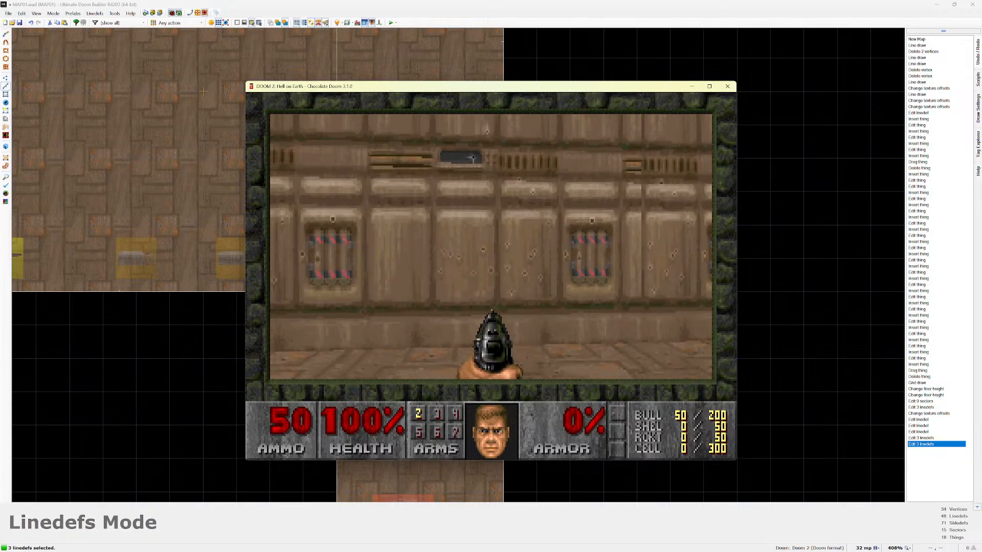
{"action": "key", "text": "s"}
{"action": "key", "text": "Escape"}
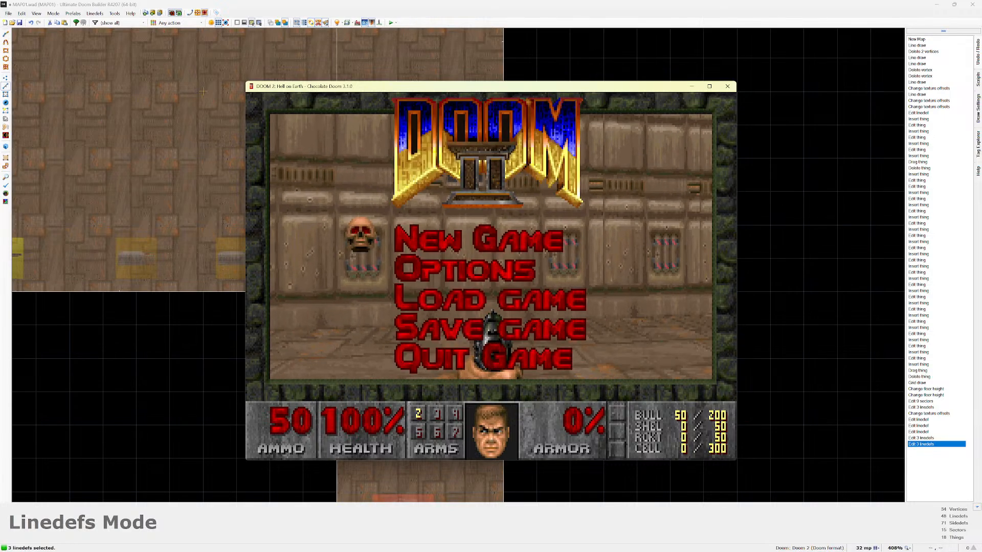
{"action": "key", "text": "Down"}
{"action": "key", "text": "Down"}
{"action": "key", "text": "Down"}
{"action": "key", "text": "Down"}
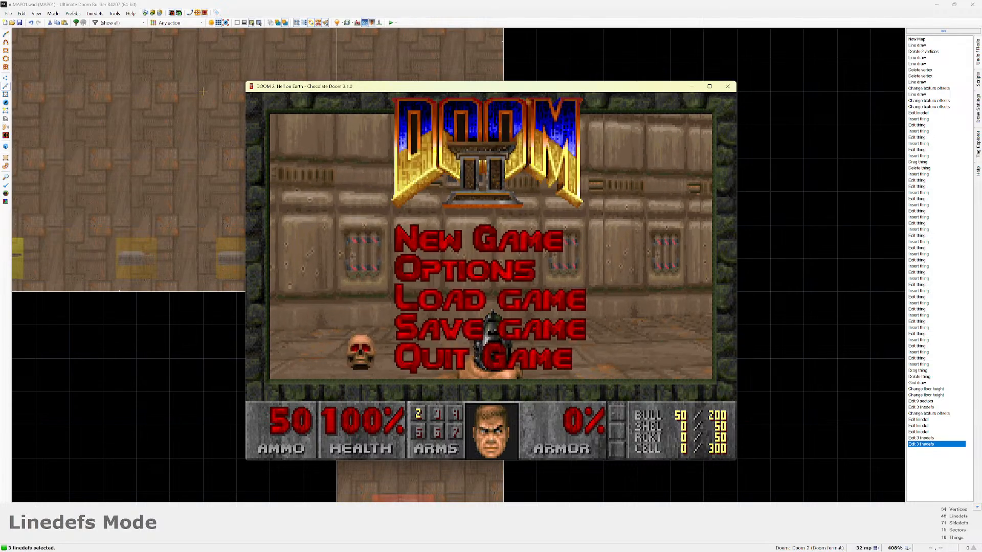
{"action": "key", "text": "Return"}
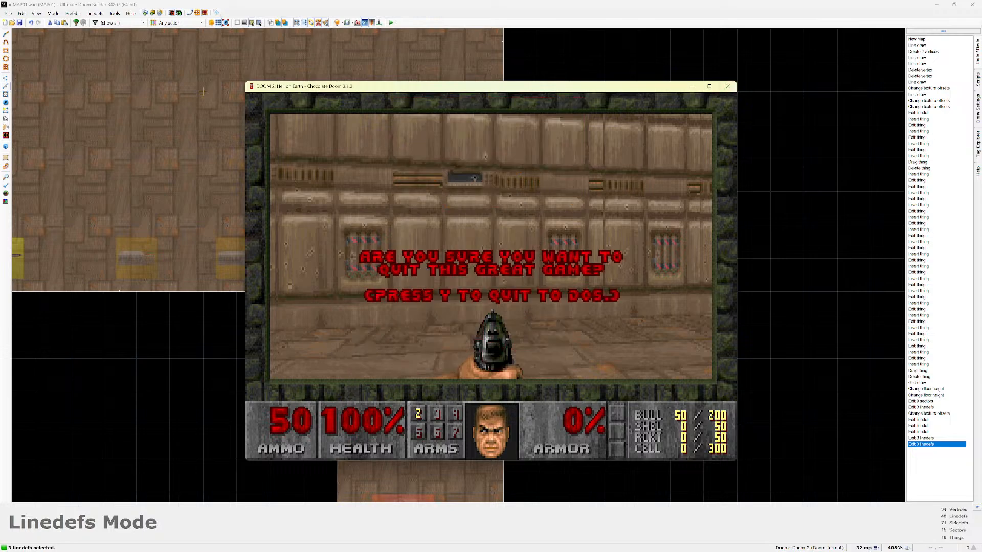
{"action": "key", "text": "y"}
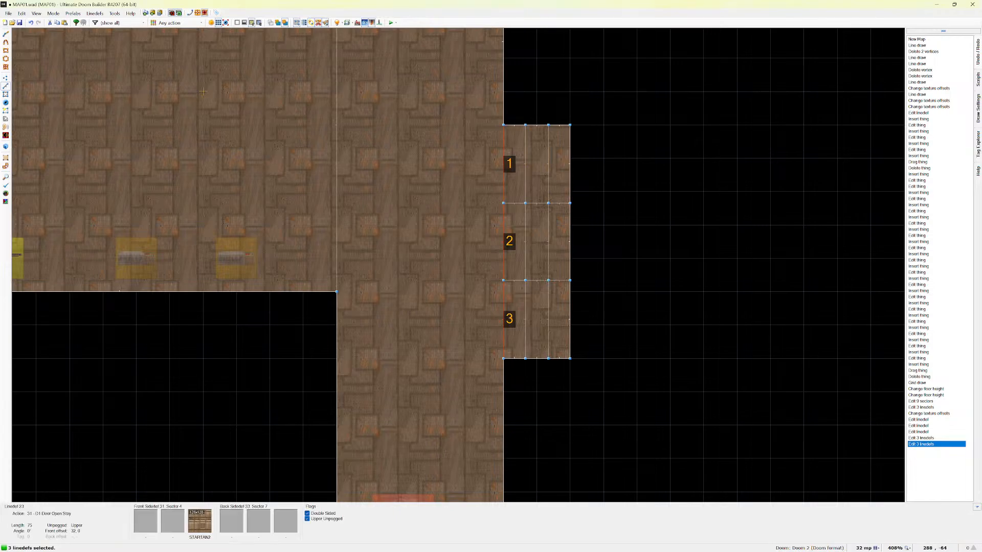
Give the three back sidedefs with missing lower textures the STARTAN2 texture in the 3D view, and return to the 2D map.
{"action": "key", "text": "w"}
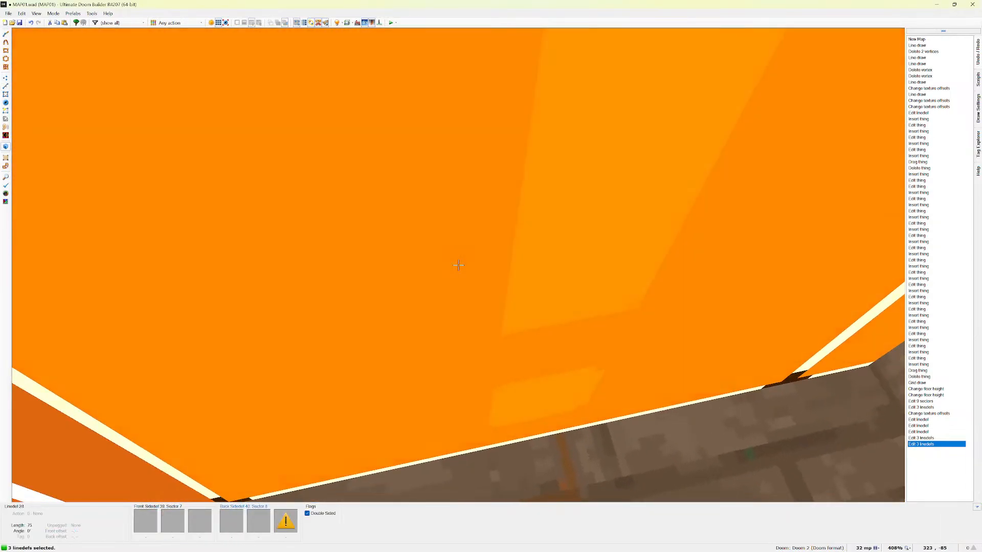
{"action": "key", "text": "Up"}
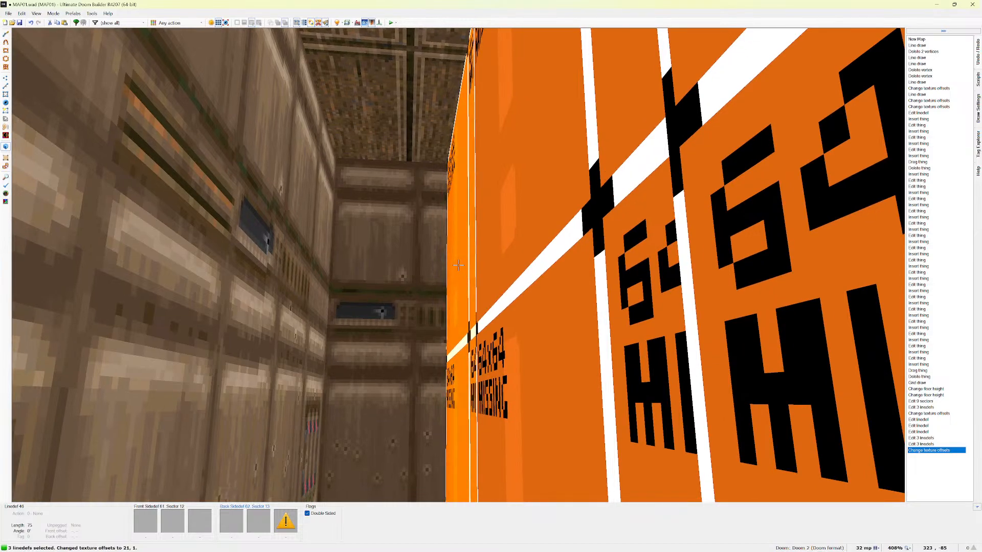
{"action": "left_click", "coordinate": [458, 265]}
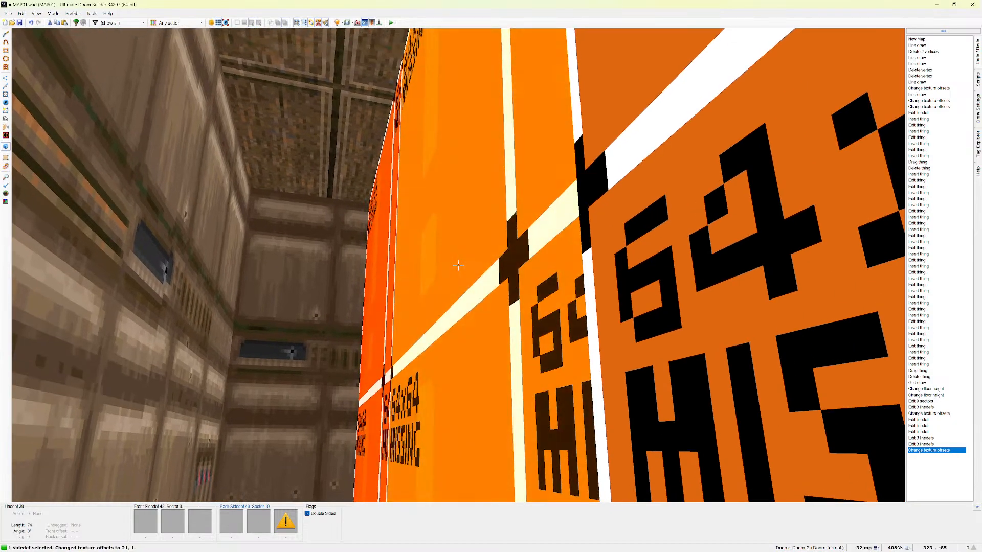
{"action": "left_click", "coordinate": [458, 265]}
{"action": "left_click", "coordinate": [458, 266]}
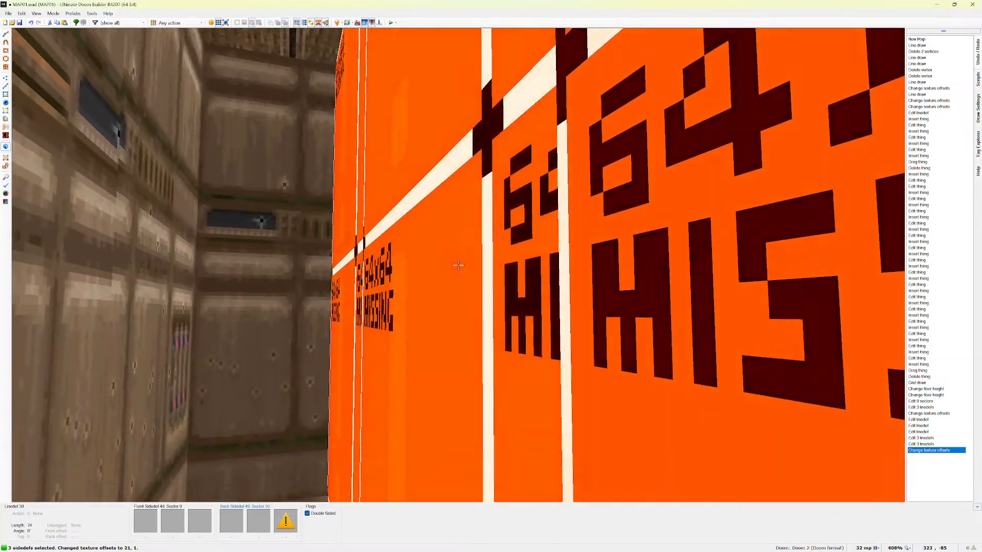
{"action": "right_click", "coordinate": [458, 265]}
{"action": "left_click", "coordinate": [603, 297]}
{"action": "type", "text": "STAR"}
{"action": "double_click", "coordinate": [392, 255]}
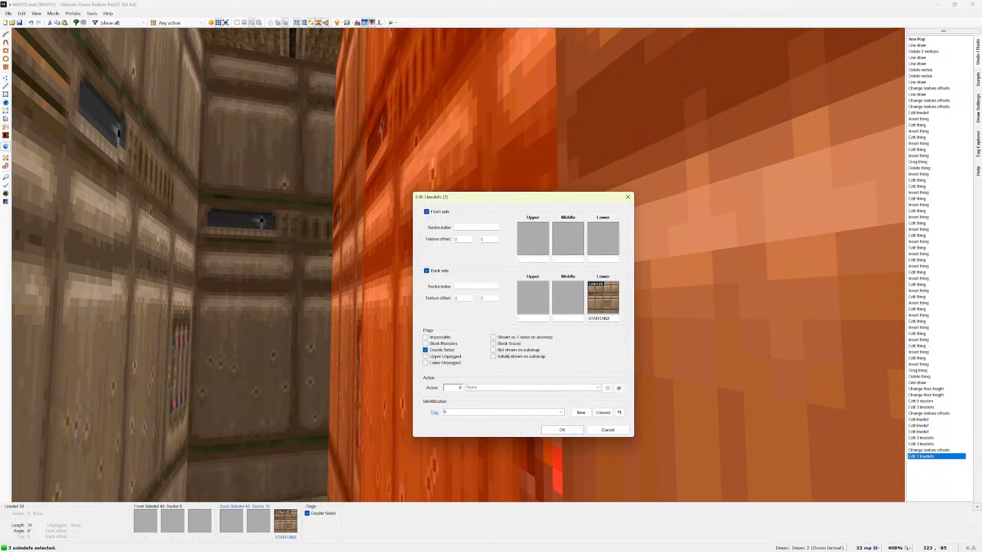
{"action": "key", "text": "Return"}
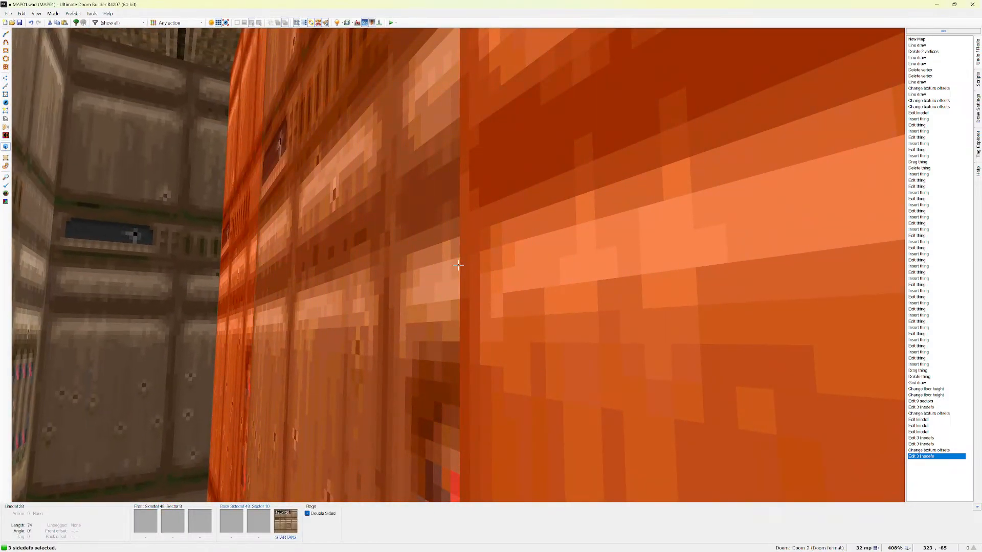
{"action": "key", "text": "q"}
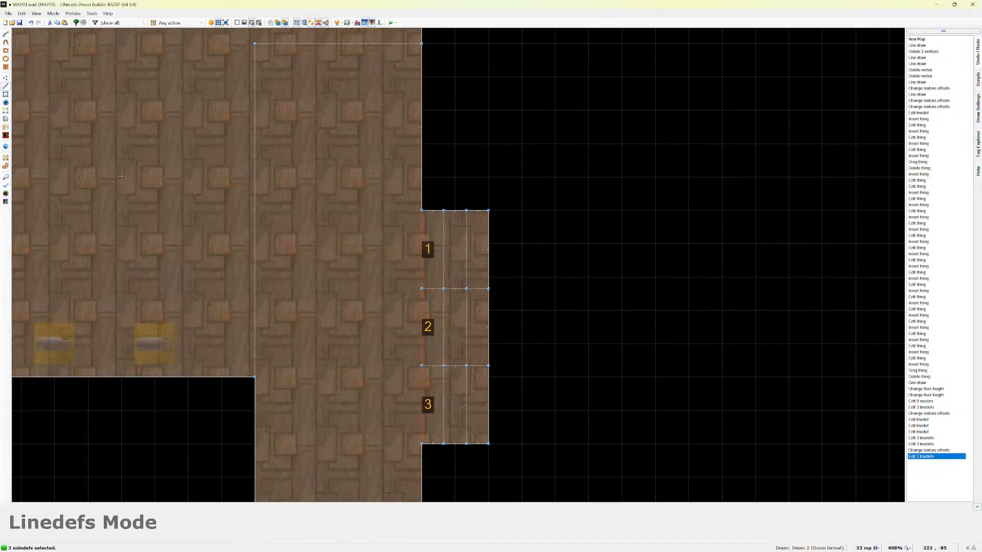
{"action": "left_click_drag", "start_coordinate": [401, 198], "coordinate": [456, 454]}
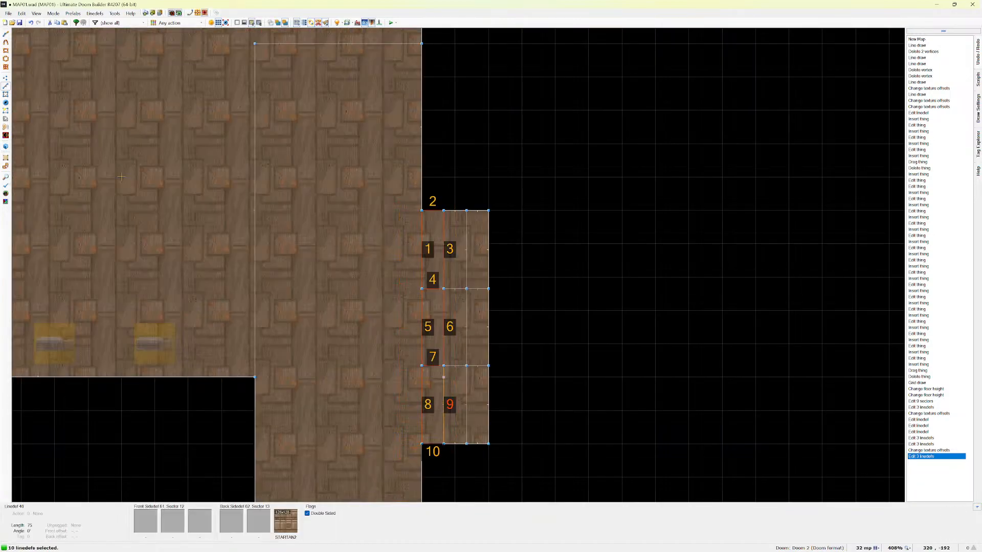
{"action": "right_click", "coordinate": [449, 343]}
{"action": "left_click", "coordinate": [602, 424]}
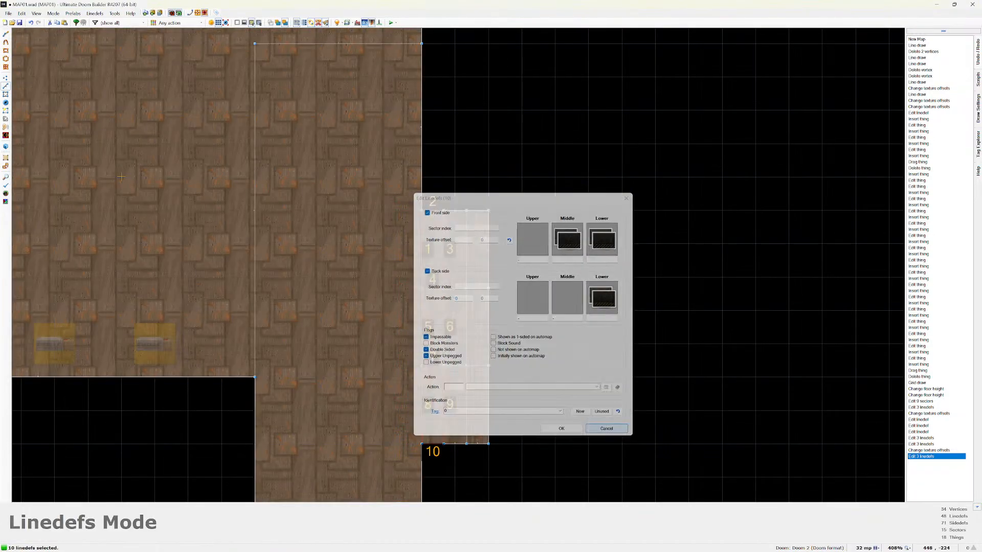
Set the action of the recess's three front linedefs to 0, None.
{"action": "left_click_drag", "start_coordinate": [439, 434], "coordinate": [434, 453]}
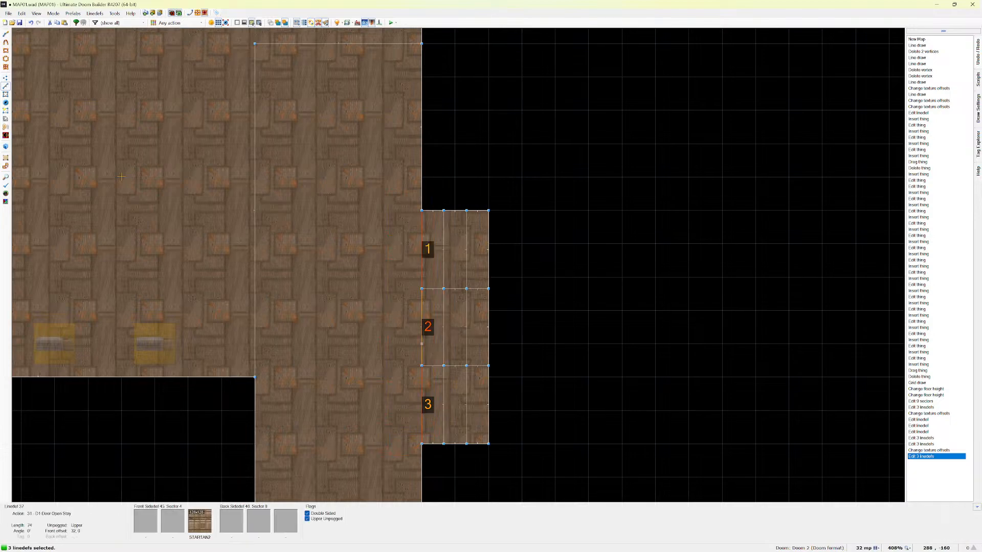
{"action": "right_click", "coordinate": [426, 330]}
{"action": "left_click", "coordinate": [533, 388]}
{"action": "scroll", "coordinate": [532, 399], "scroll_direction": "up", "scroll_amount": 10}
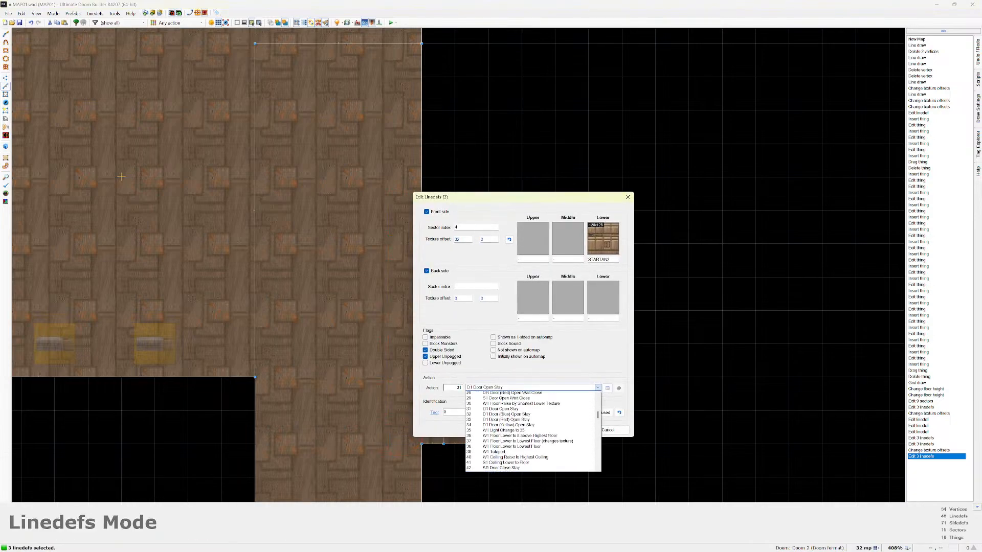
{"action": "left_click", "coordinate": [531, 394]}
{"action": "left_click", "coordinate": [562, 430]}
Assign action 31, D1 Door Open Stay, to the ten linedefs around the front recess sectors and replace Upper Unpegged with Lower Unpegged.
{"action": "mouse_move", "coordinate": [393, 198]}
{"action": "left_mouse_down"}
{"action": "mouse_move", "coordinate": [459, 404]}
{"action": "mouse_move", "coordinate": [452, 459]}
{"action": "left_mouse_up"}
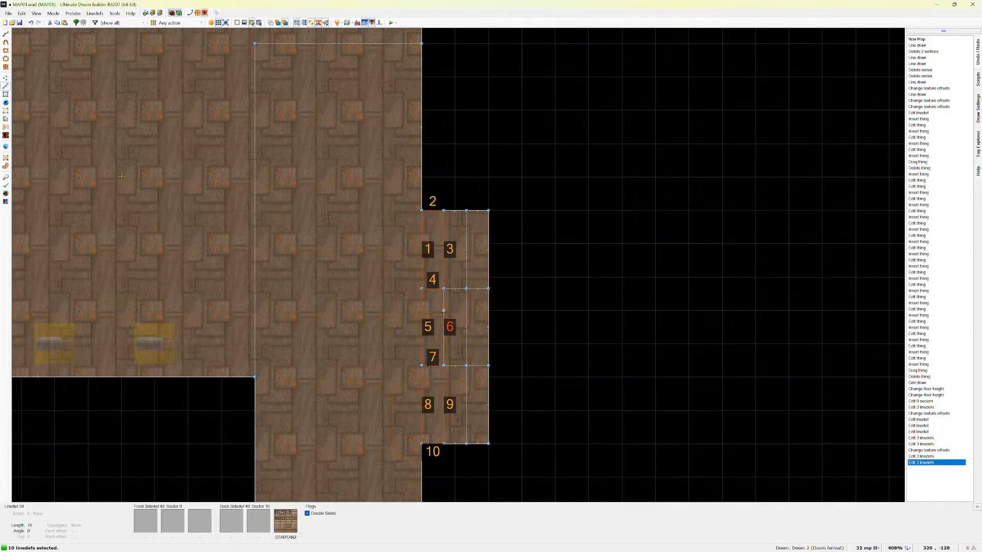
{"action": "right_click", "coordinate": [444, 327]}
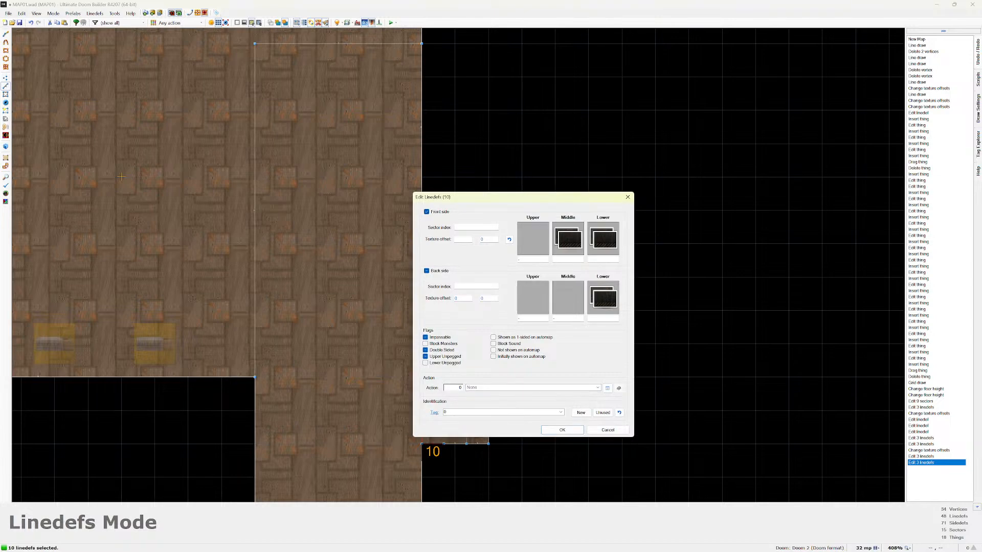
{"action": "left_click", "coordinate": [608, 388]}
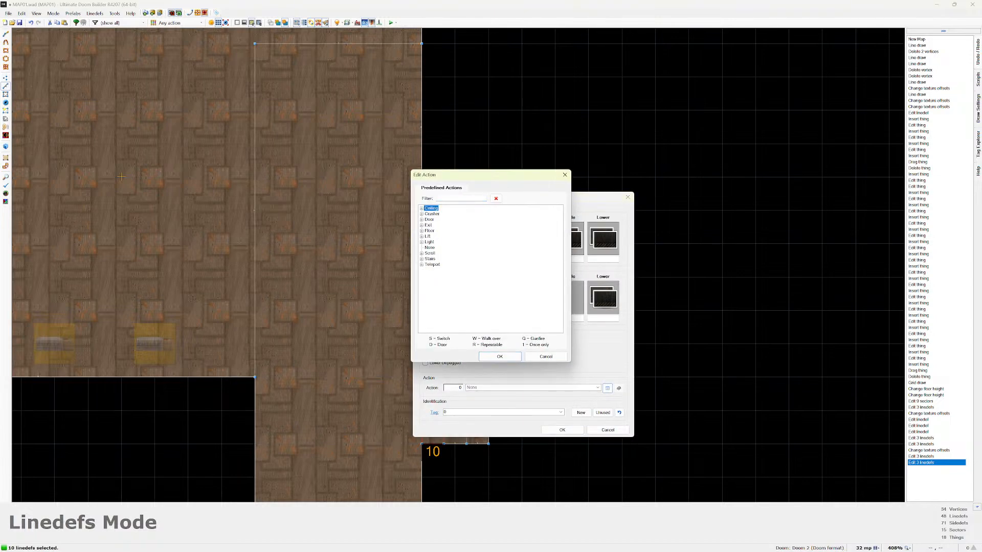
{"action": "left_click", "coordinate": [421, 219]}
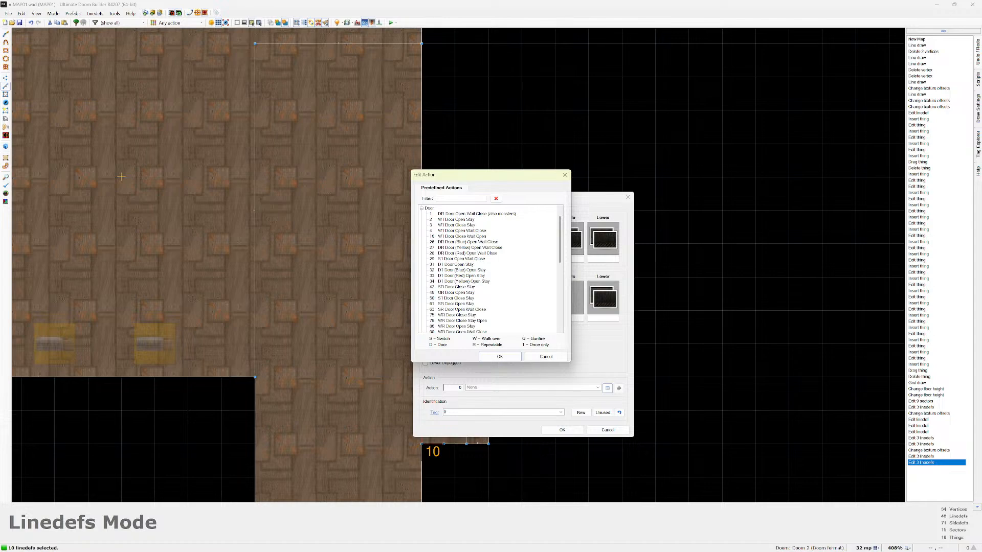
{"action": "left_click", "coordinate": [456, 220]}
{"action": "left_click", "coordinate": [456, 264]}
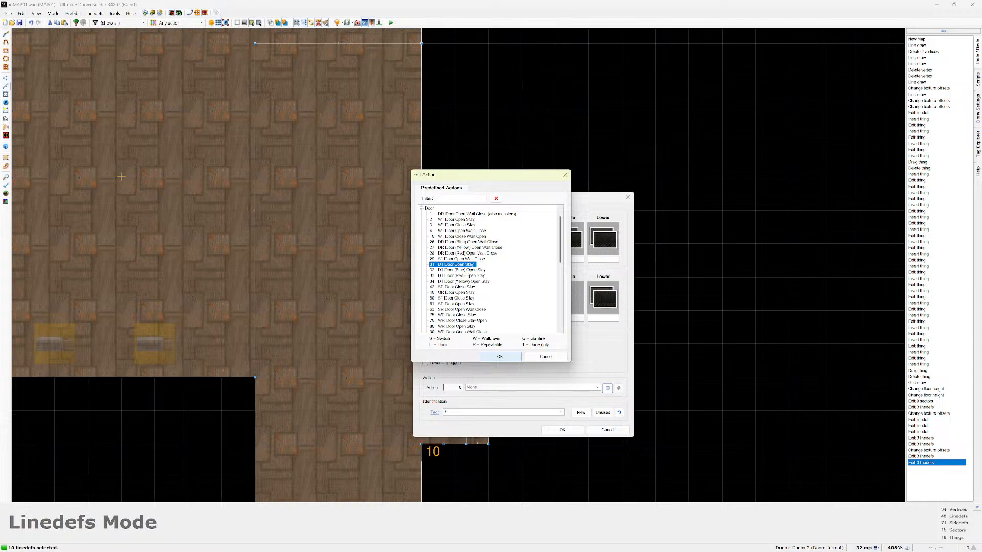
{"action": "left_click", "coordinate": [500, 356]}
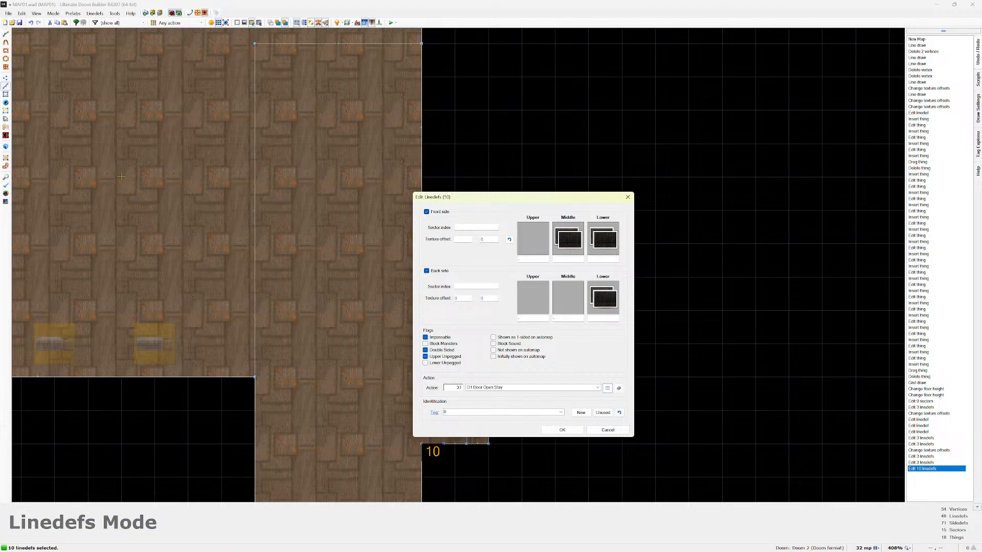
{"action": "left_click", "coordinate": [561, 413]}
{"action": "left_click", "coordinate": [561, 413]}
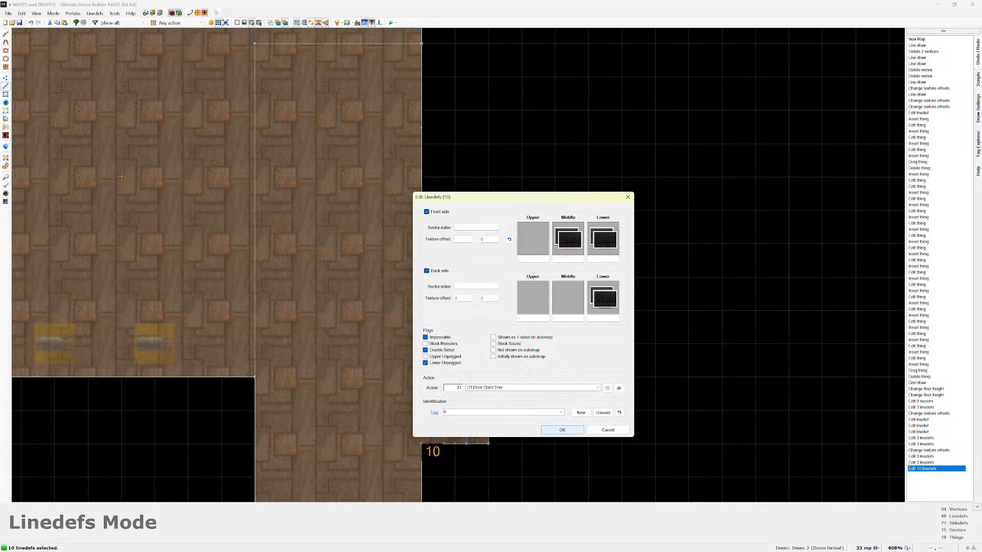
{"action": "left_click", "coordinate": [562, 429]}
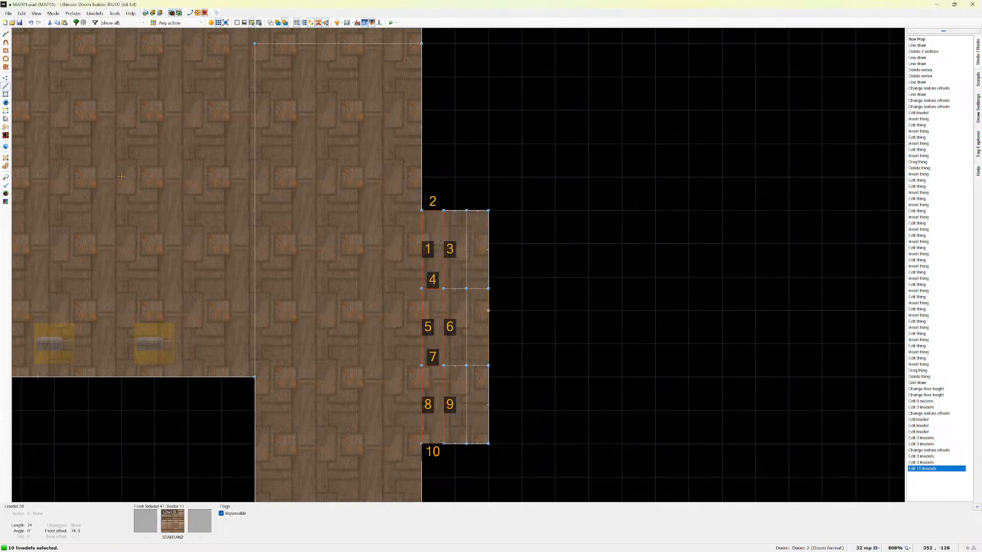
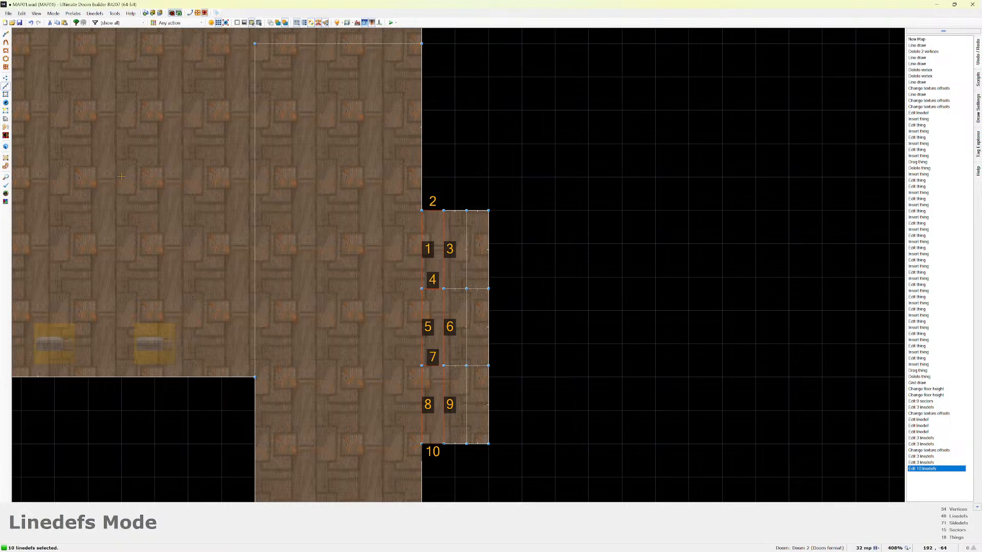
Playtest the map in Chocolate Doom, approach the recess segments to check their texture alignment, and quit the game.
{"action": "key", "text": "F9"}
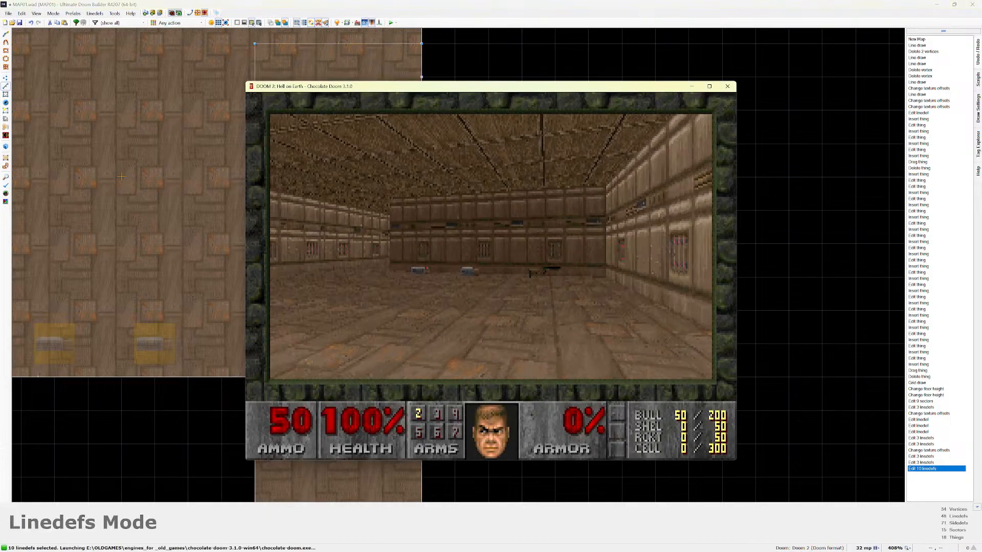
{"action": "key", "text": "Up"}
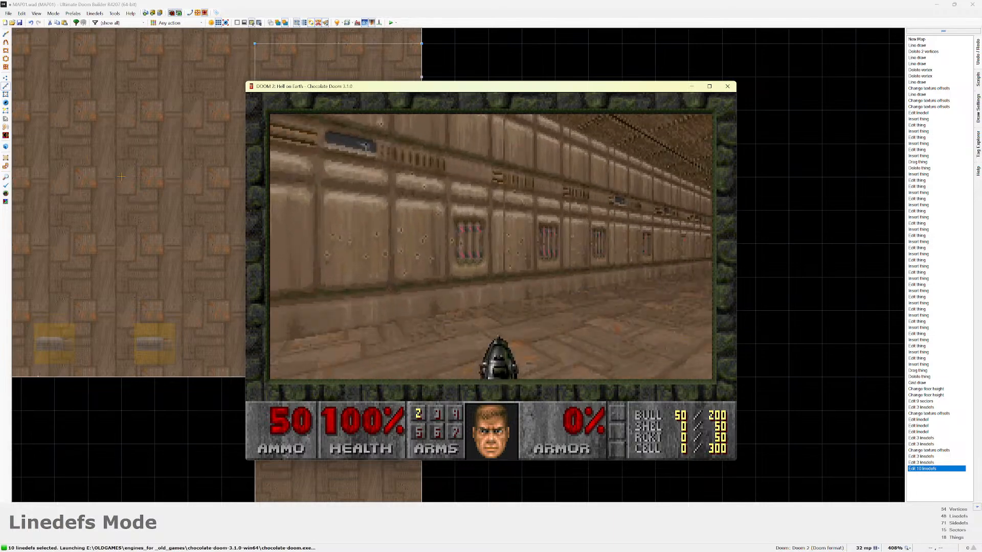
{"action": "key", "text": "Right"}
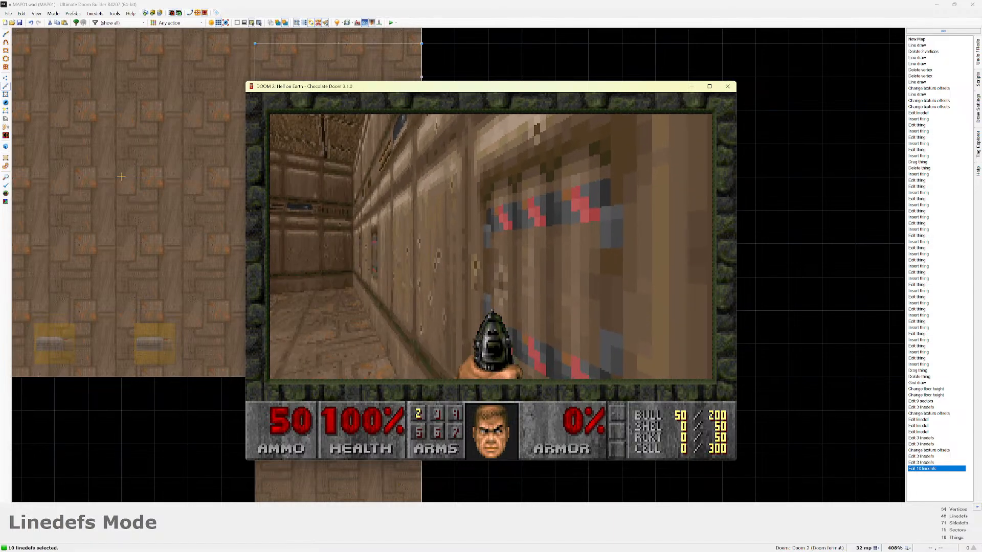
{"action": "key", "text": "Escape"}
{"action": "key", "text": "Up"}
{"action": "key", "text": "Return"}
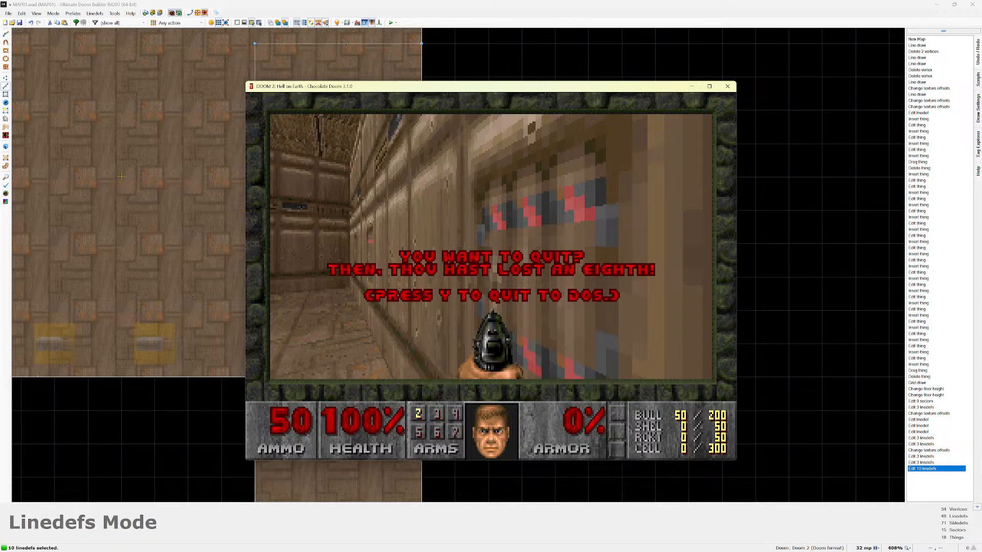
{"action": "key", "text": "y"}
{"action": "key", "text": "Escape"}
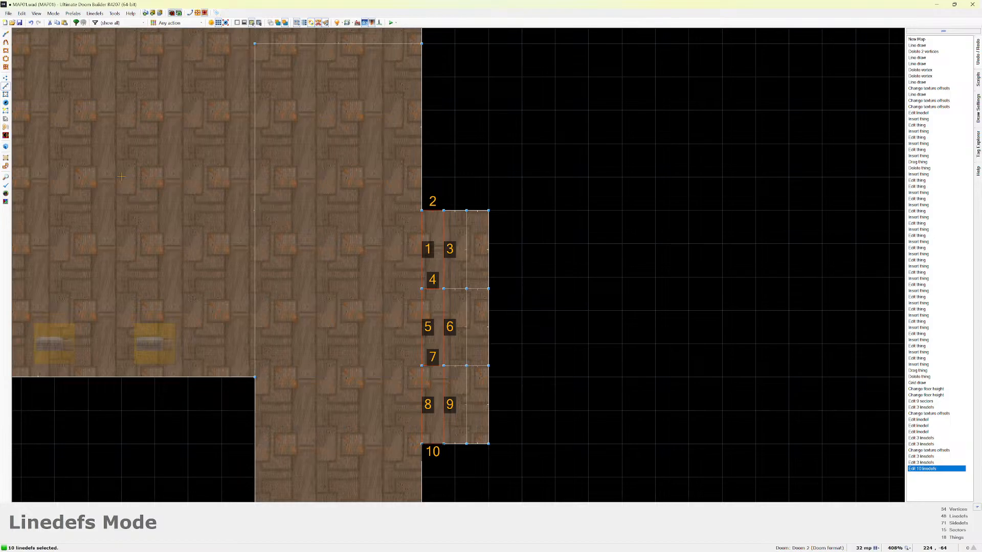
Inspect the recess's front wall segments in the 3D view, selecting them and clearing the selection.
{"action": "key", "text": "w"}
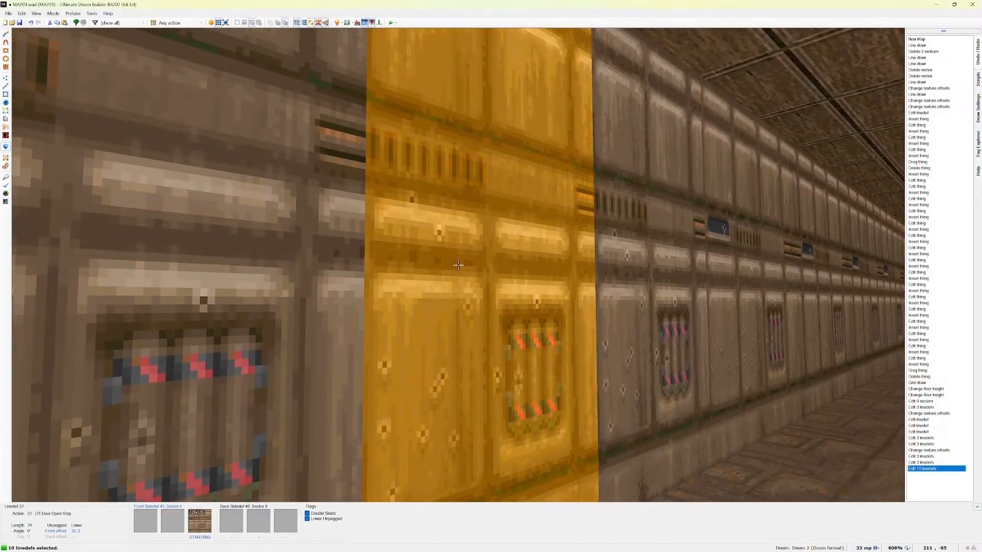
{"action": "key", "text": "e"}
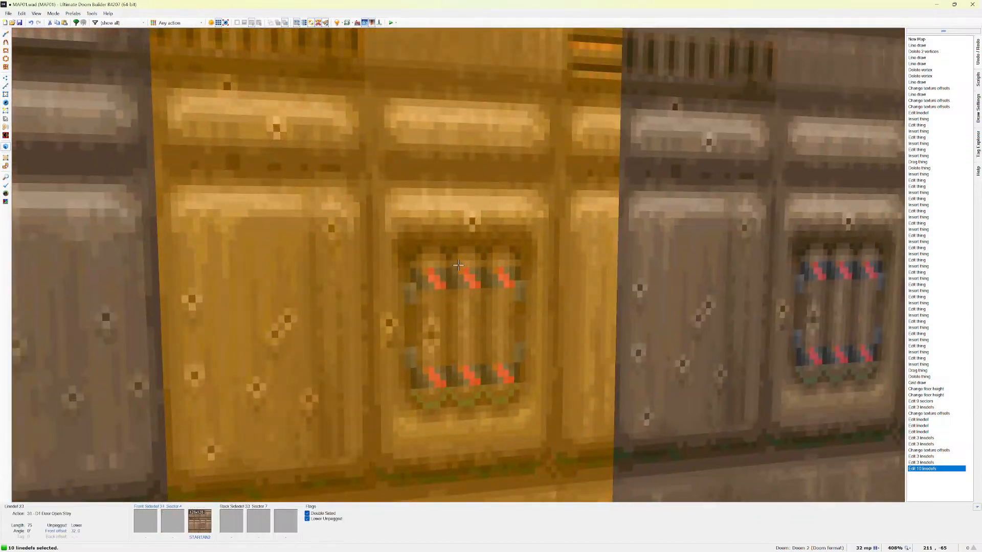
{"action": "left_click", "coordinate": [458, 265]}
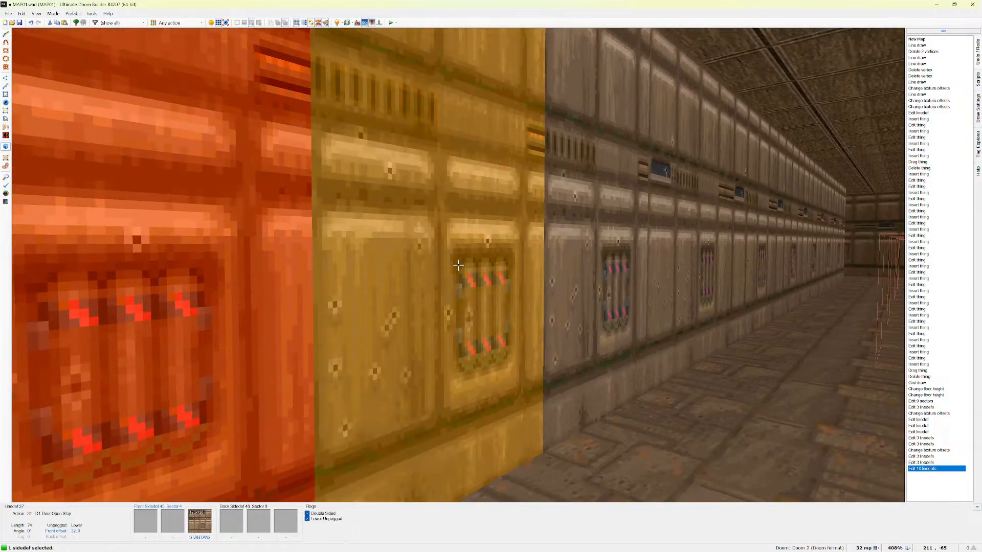
{"action": "left_click", "coordinate": [458, 264]}
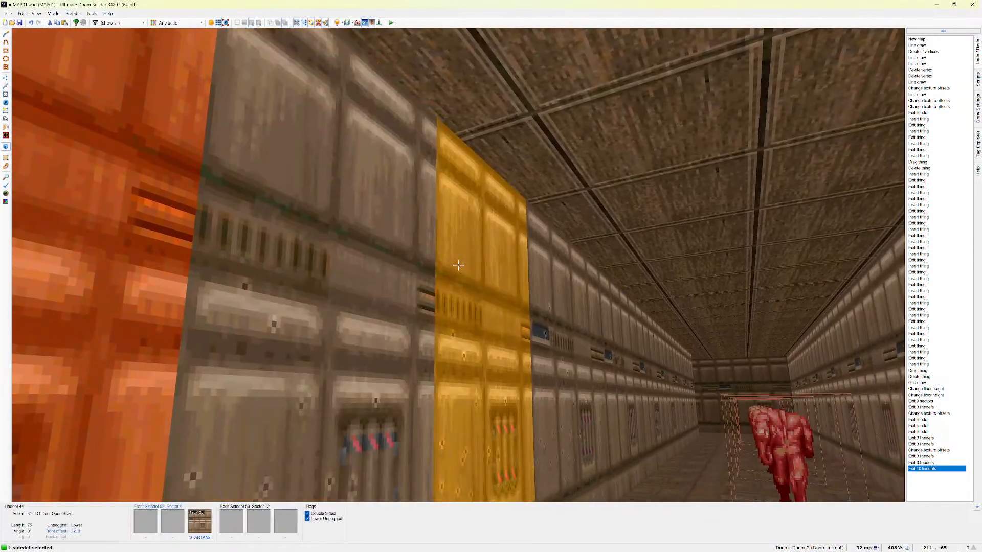
{"action": "left_click", "coordinate": [458, 264]}
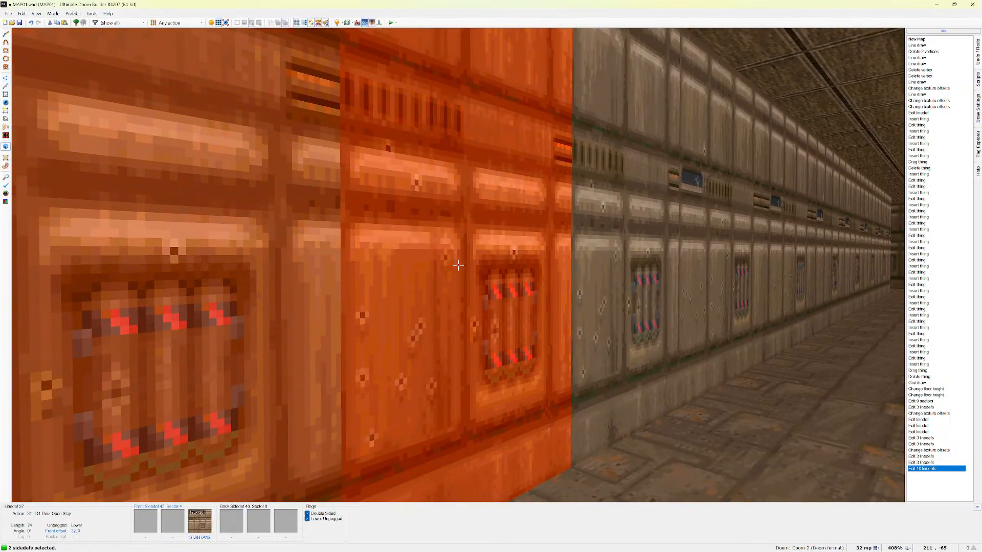
{"action": "key", "text": "c"}
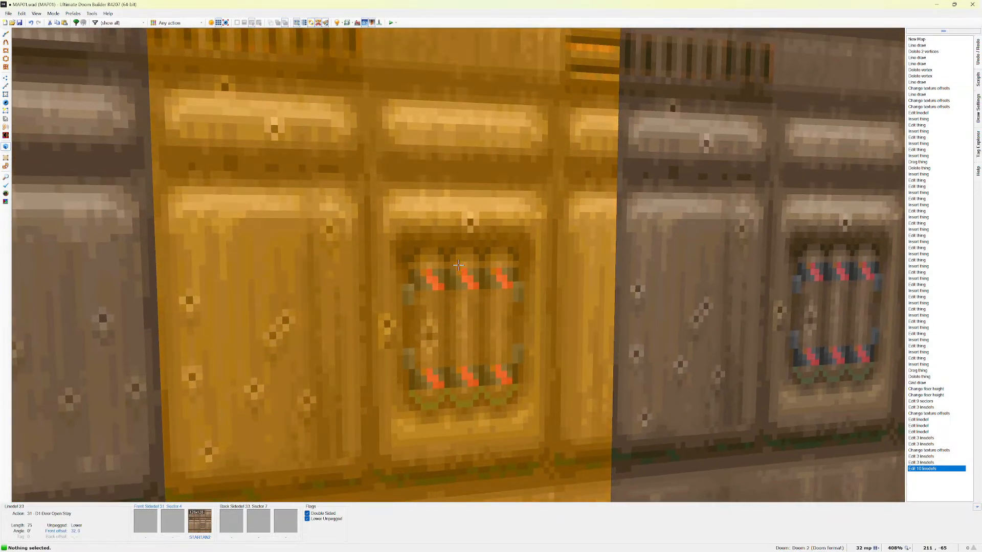
Nudge the front wall segment's texture offset and return it to 32, 0.
{"action": "key", "text": "Left"}
{"action": "key", "text": "Right"}
{"action": "key", "text": "Up"}
{"action": "key", "text": "Up"}
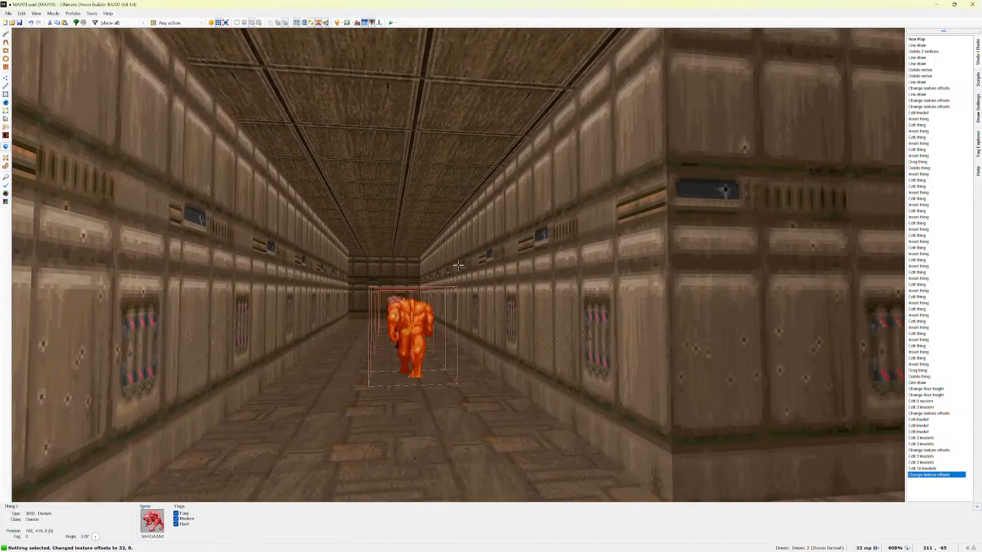
Select the rear faces of the three recess segments and clear Lower Unpegged on their linedefs.
{"action": "key", "text": "s"}
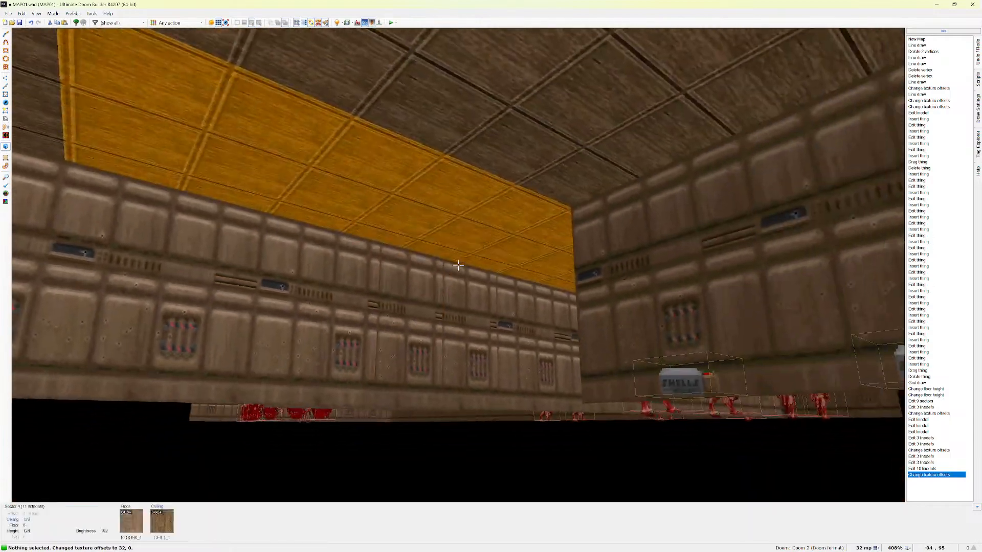
{"action": "key", "text": "w"}
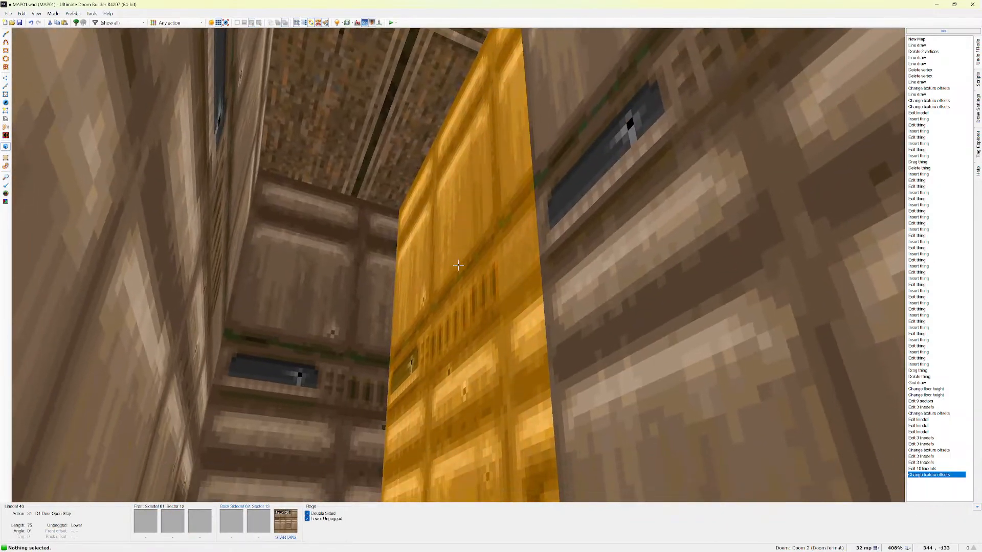
{"action": "left_click", "coordinate": [458, 265]}
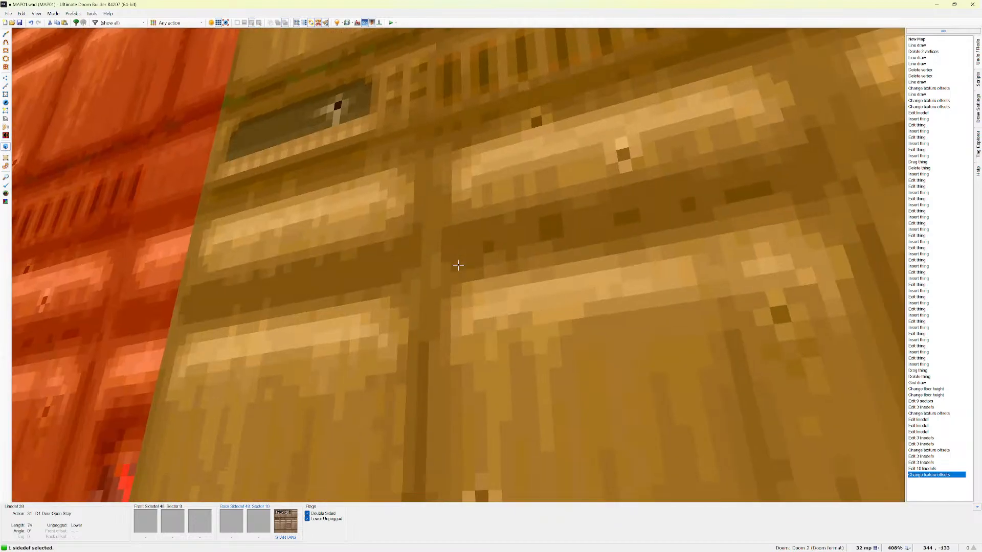
{"action": "left_click", "coordinate": [458, 264]}
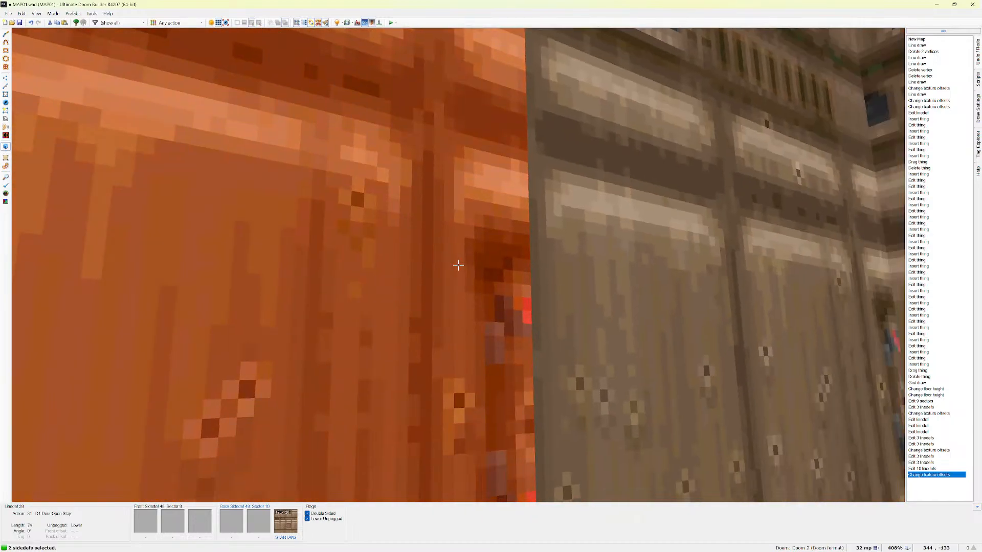
{"action": "left_click", "coordinate": [425, 363]}
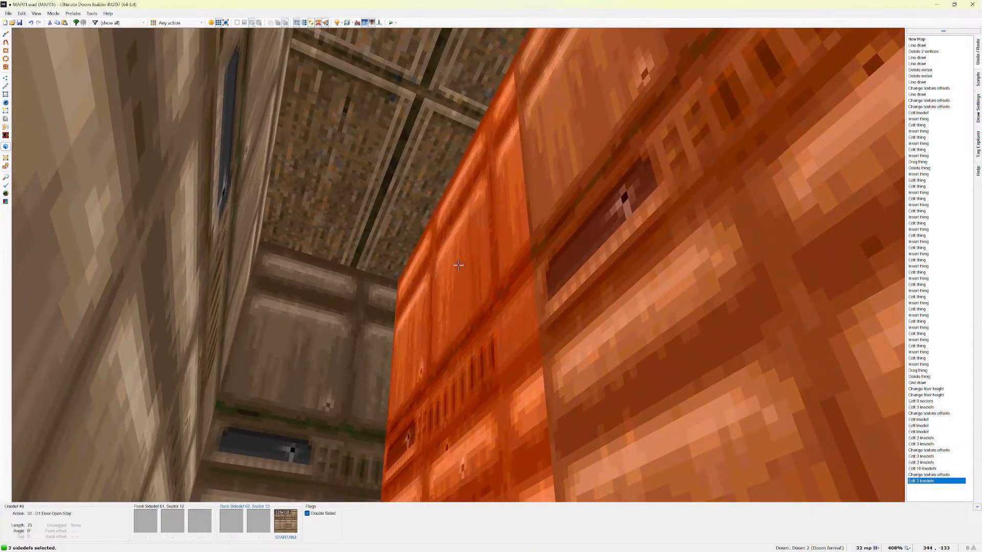
Delete the STARTAN2 lower textures from the rear faces of the three recess segments.
{"action": "key", "text": "Delete"}
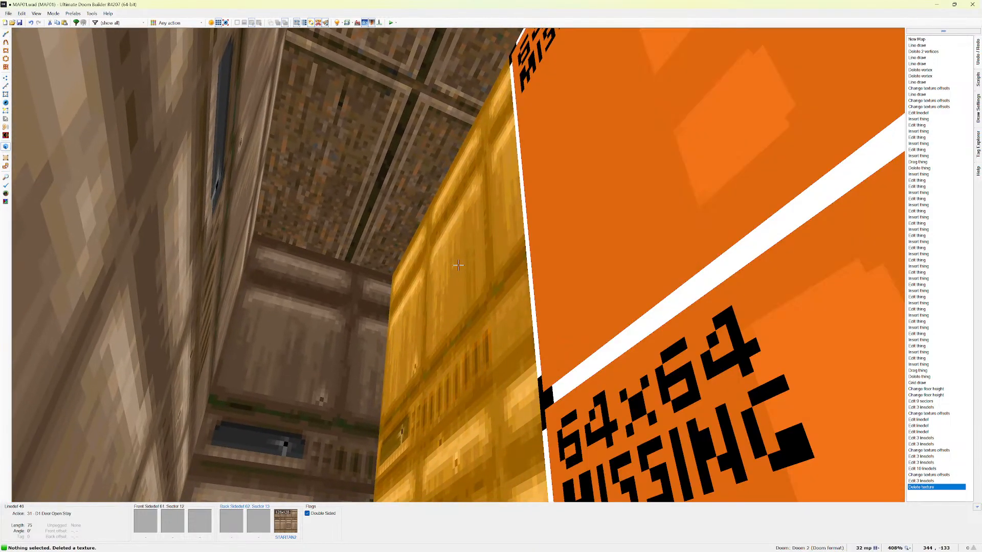
{"action": "key", "text": "Delete"}
{"action": "key", "text": "Delete"}
{"action": "key", "text": "Delete"}
{"action": "key", "text": "Delete"}
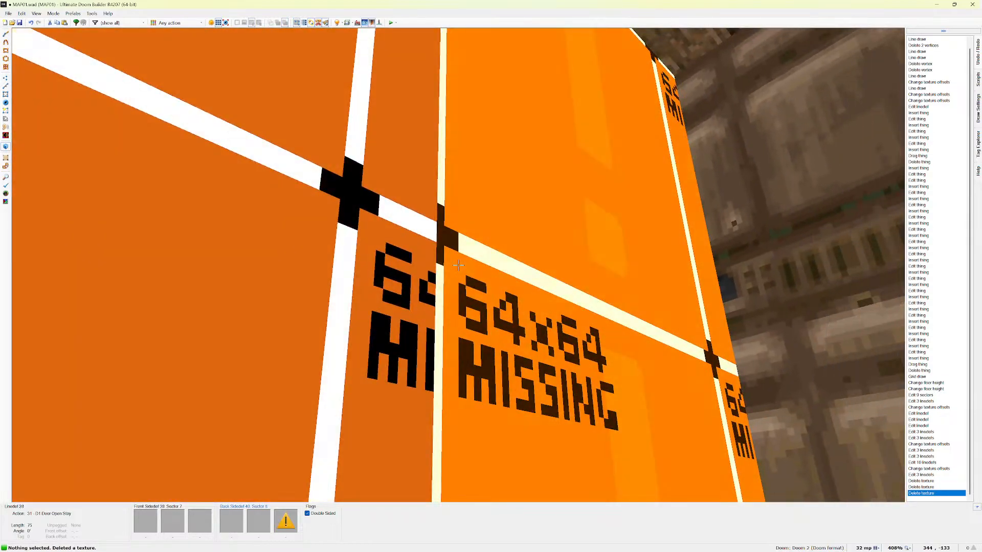
{"action": "key", "text": "Delete"}
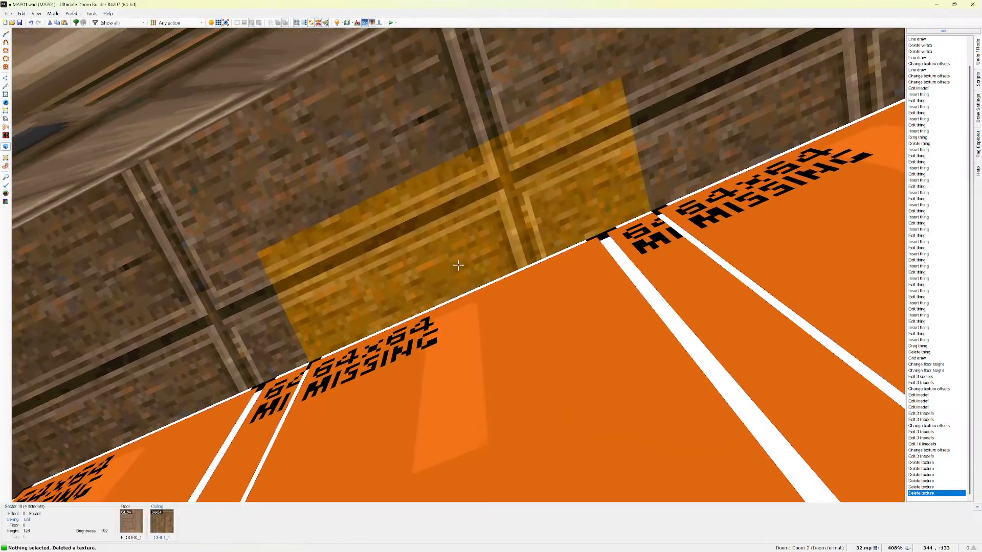
Lower the floors of the three raised recess segments to 0.
{"action": "key", "text": "Up"}
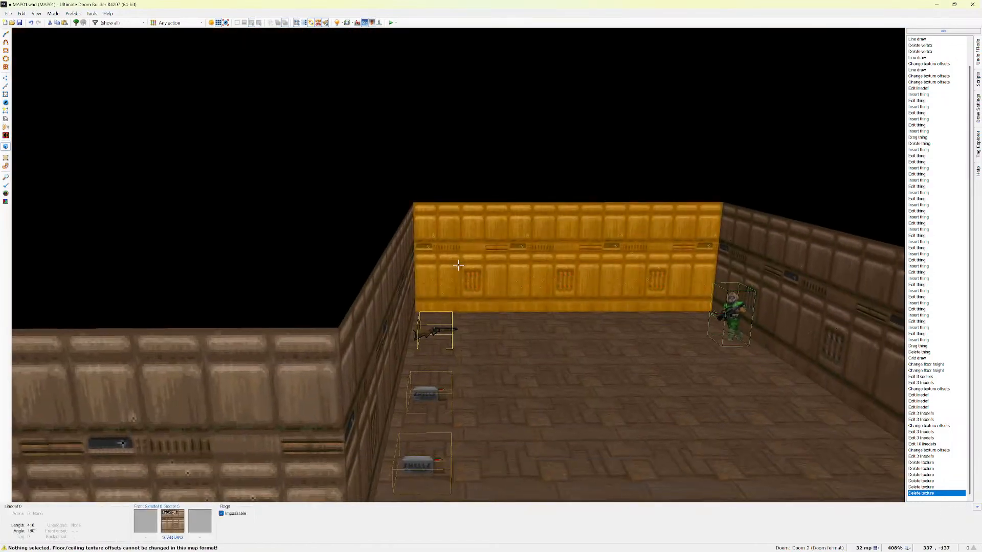
{"action": "scroll", "coordinate": [458, 265], "scroll_direction": "down", "scroll_amount": 6}
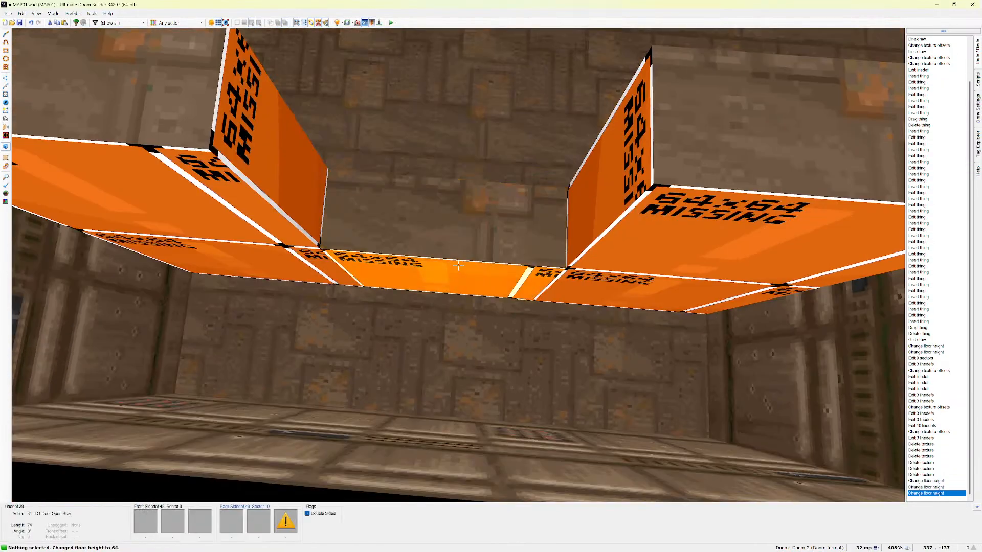
{"action": "scroll", "coordinate": [458, 265], "scroll_direction": "down", "scroll_amount": 7}
{"action": "scroll", "coordinate": [458, 265], "scroll_direction": "down", "scroll_amount": 4}
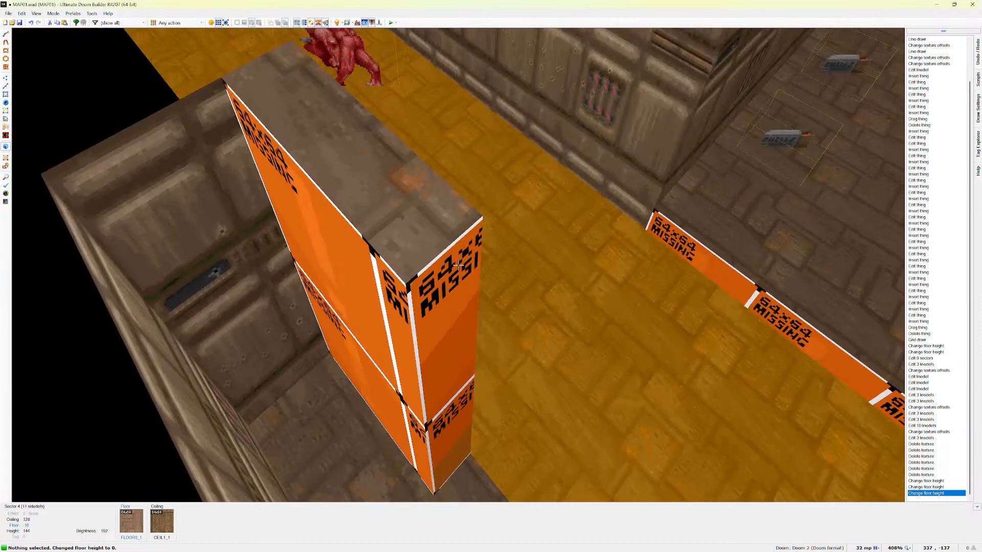
{"action": "scroll", "coordinate": [458, 266], "scroll_direction": "down", "scroll_amount": 6}
{"action": "scroll", "coordinate": [458, 265], "scroll_direction": "down", "scroll_amount": 3}
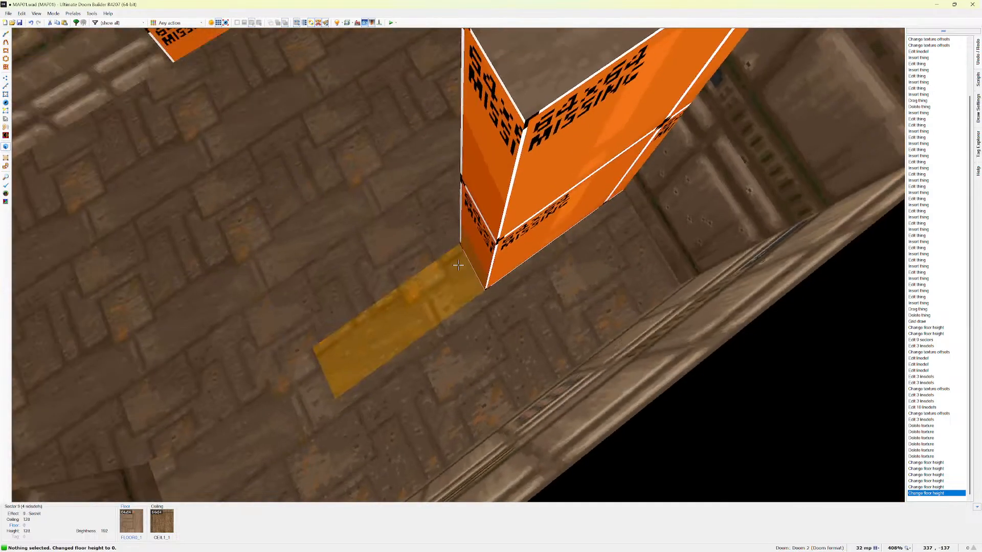
{"action": "scroll", "coordinate": [458, 264], "scroll_direction": "down", "scroll_amount": 13}
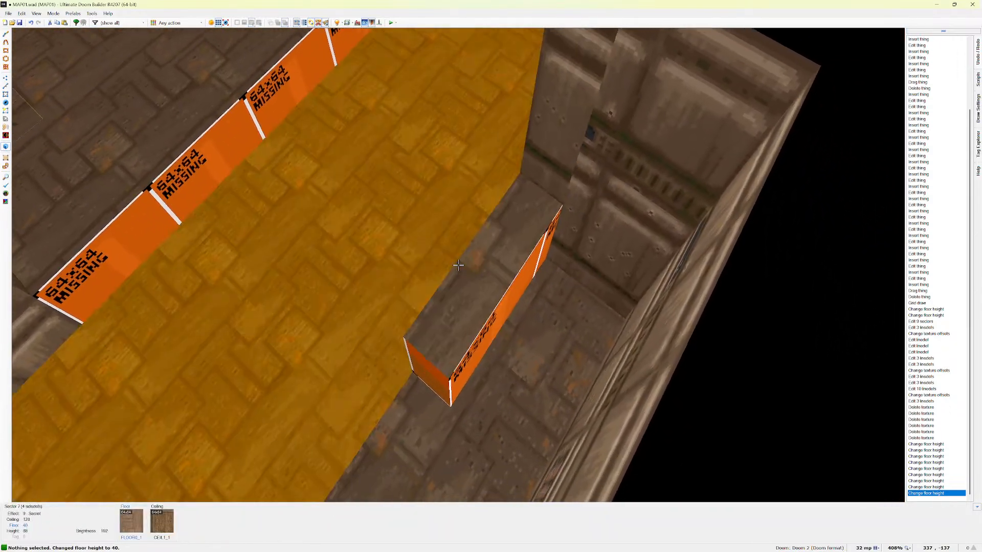
{"action": "scroll", "coordinate": [458, 264], "scroll_direction": "down", "scroll_amount": 3}
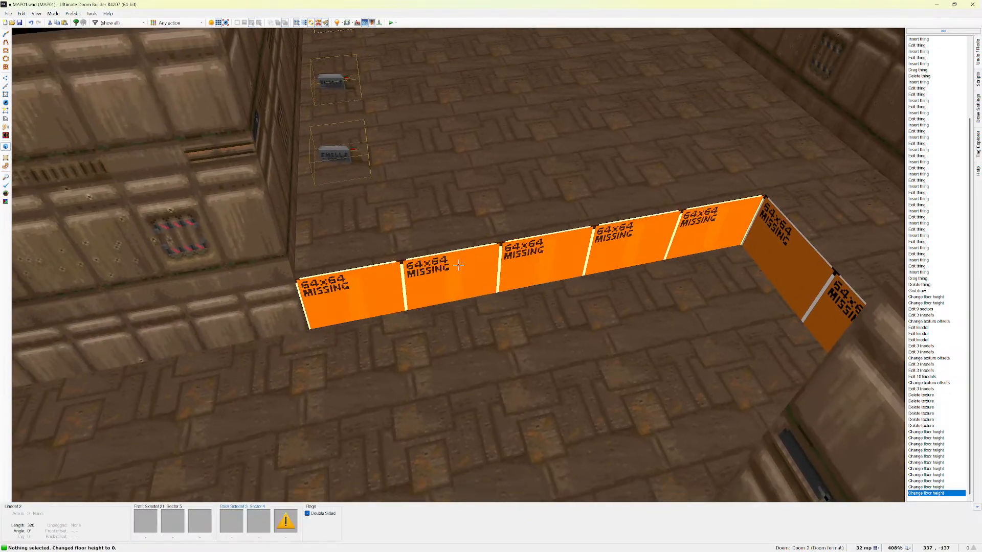
Lower the start room's floor to -40 and the end recess segment's ceiling to 56.
{"action": "scroll", "coordinate": [458, 264], "scroll_direction": "down", "scroll_amount": 5}
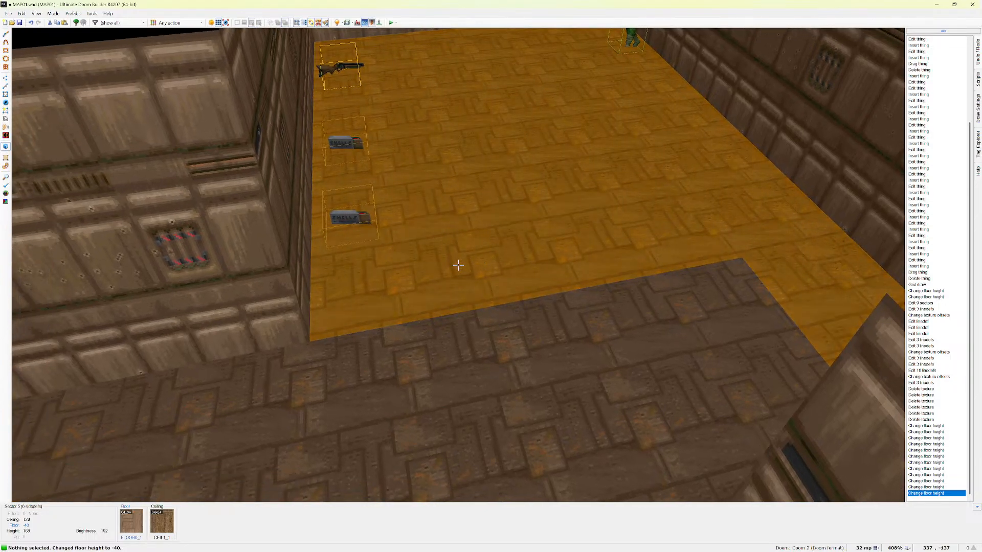
{"action": "key", "text": "w"}
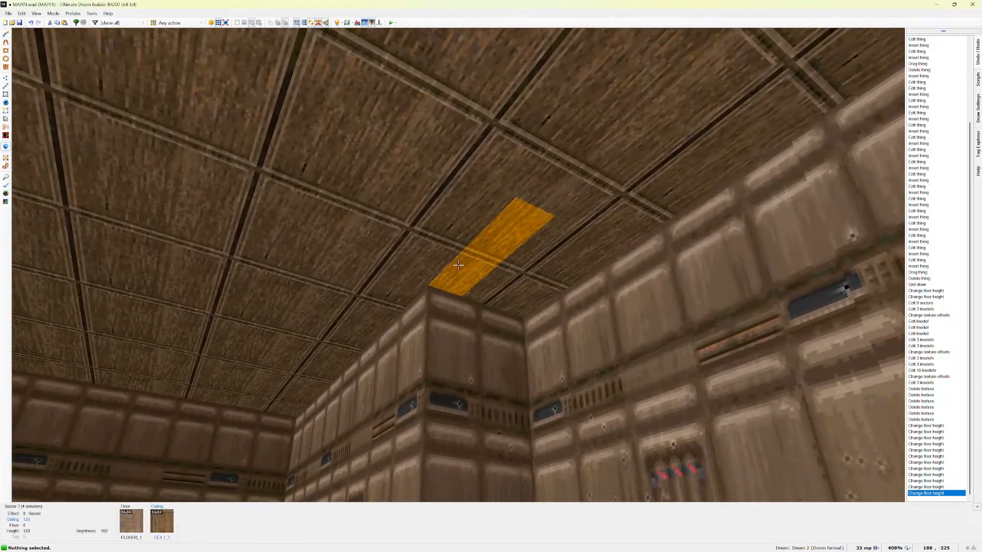
{"action": "scroll", "coordinate": [458, 264], "scroll_direction": "down", "scroll_amount": 3}
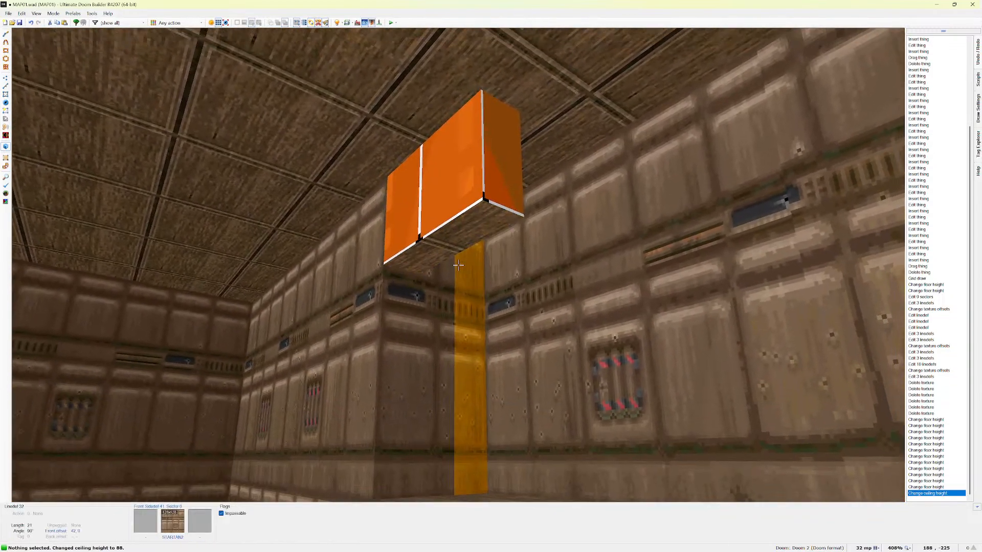
{"action": "scroll", "coordinate": [458, 264], "scroll_direction": "down", "scroll_amount": 2}
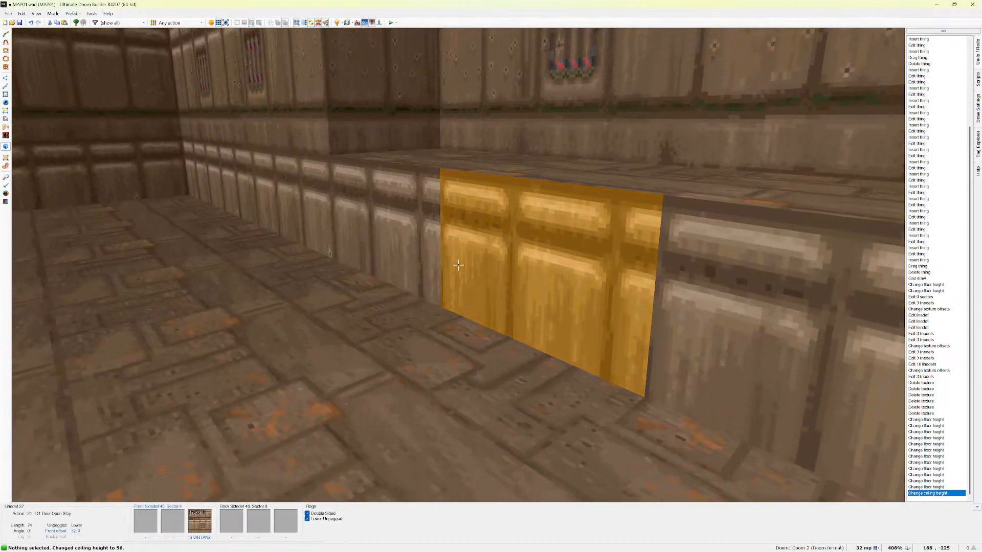
Raise the corridor floor in front of the recess to 0 and the adjoining start room's floor to -8.
{"action": "scroll", "coordinate": [458, 264], "scroll_direction": "up", "scroll_amount": 1}
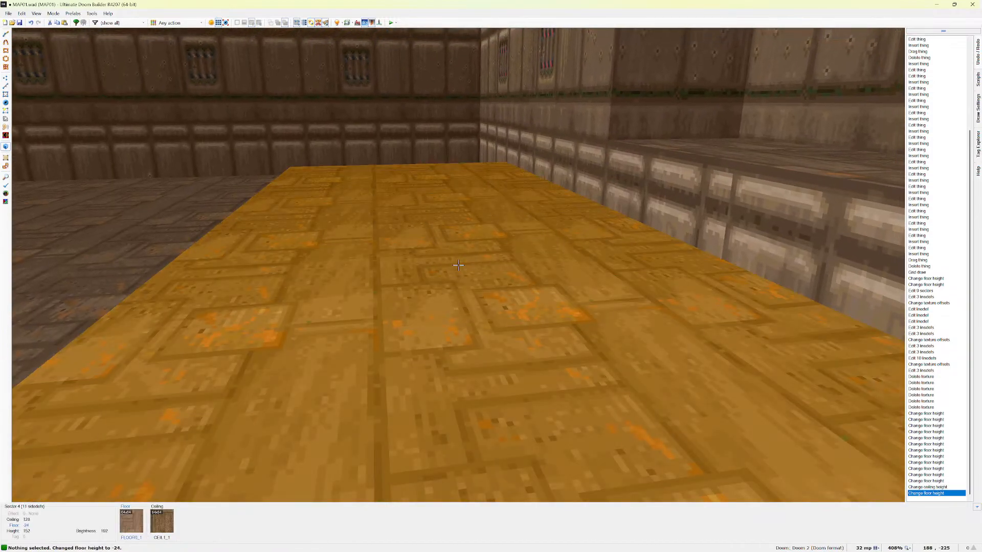
{"action": "scroll", "coordinate": [458, 265], "scroll_direction": "up", "scroll_amount": 1}
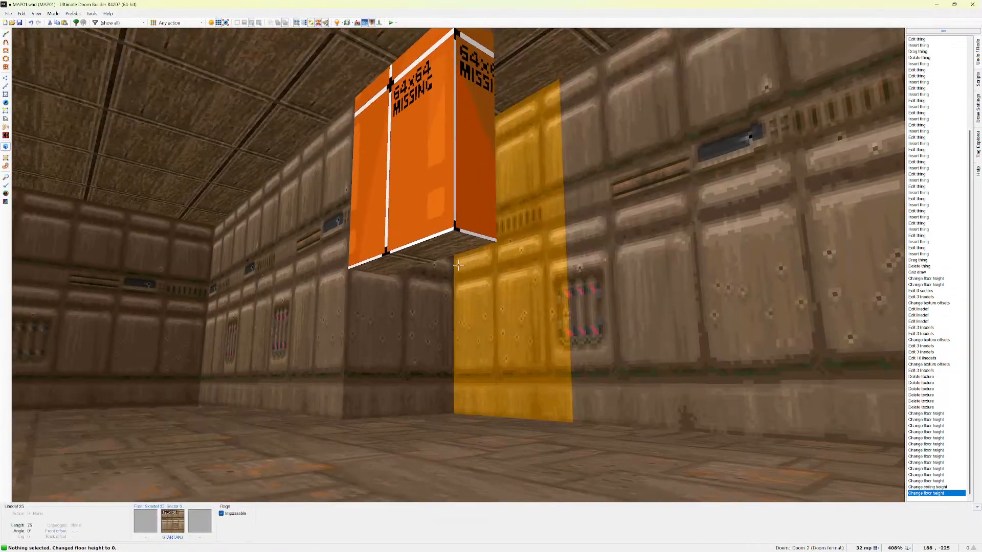
{"action": "scroll", "coordinate": [459, 265], "scroll_direction": "down", "scroll_amount": 4}
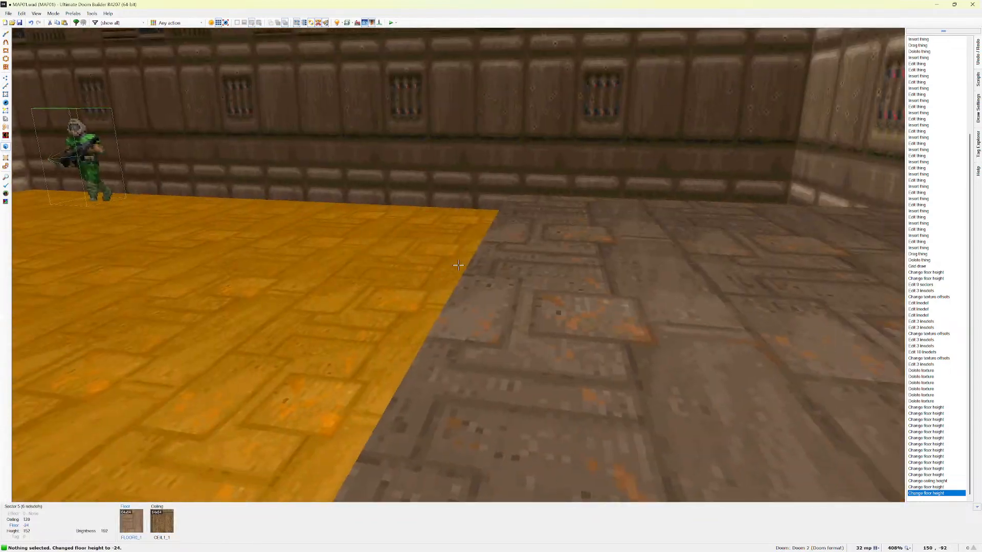
{"action": "scroll", "coordinate": [458, 265], "scroll_direction": "up", "scroll_amount": 1}
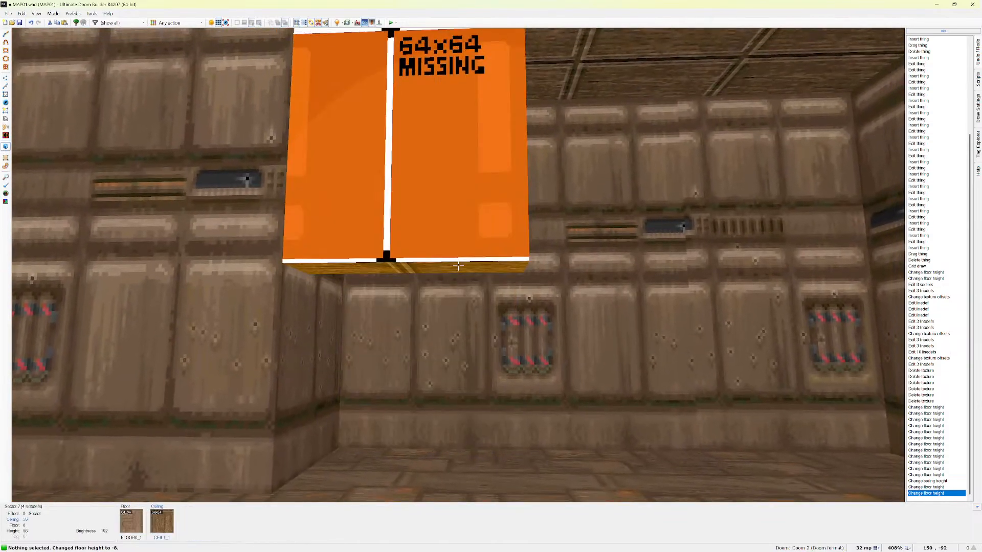
Raise the end recess segment's ceiling to 128, select all three segment ceilings and lower them to 0.
{"action": "scroll", "coordinate": [458, 264], "scroll_direction": "up", "scroll_amount": 2}
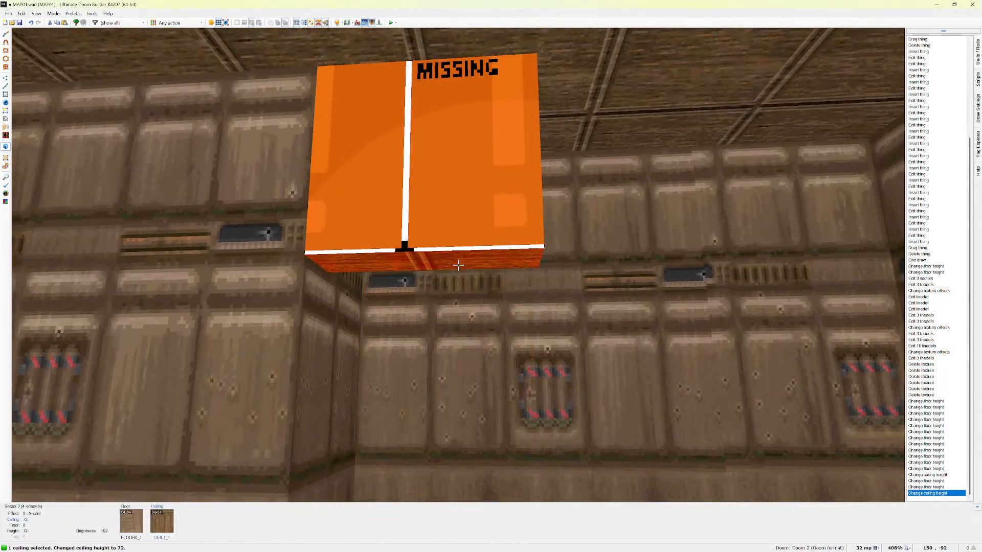
{"action": "scroll", "coordinate": [458, 265], "scroll_direction": "up", "scroll_amount": 4}
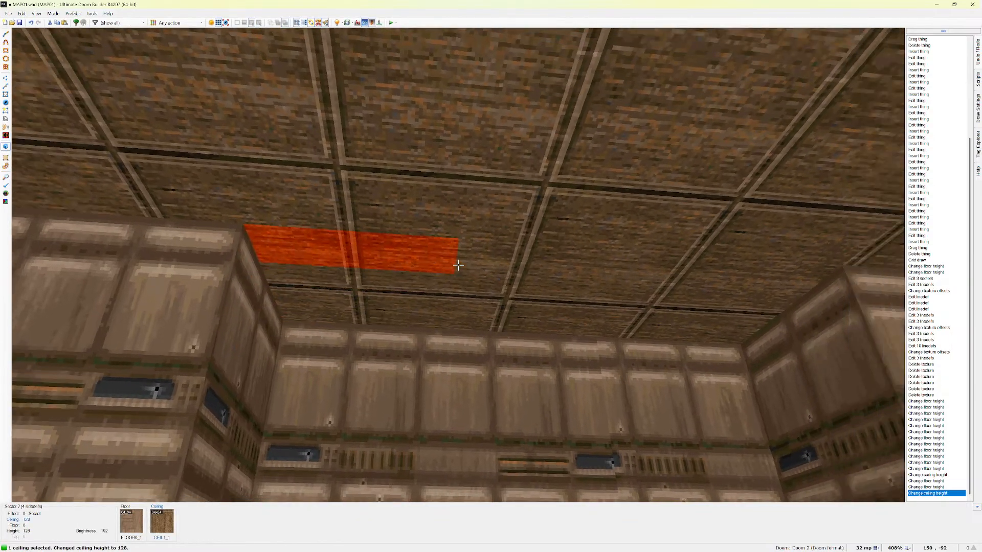
{"action": "scroll", "coordinate": [458, 265], "scroll_direction": "down", "scroll_amount": 2}
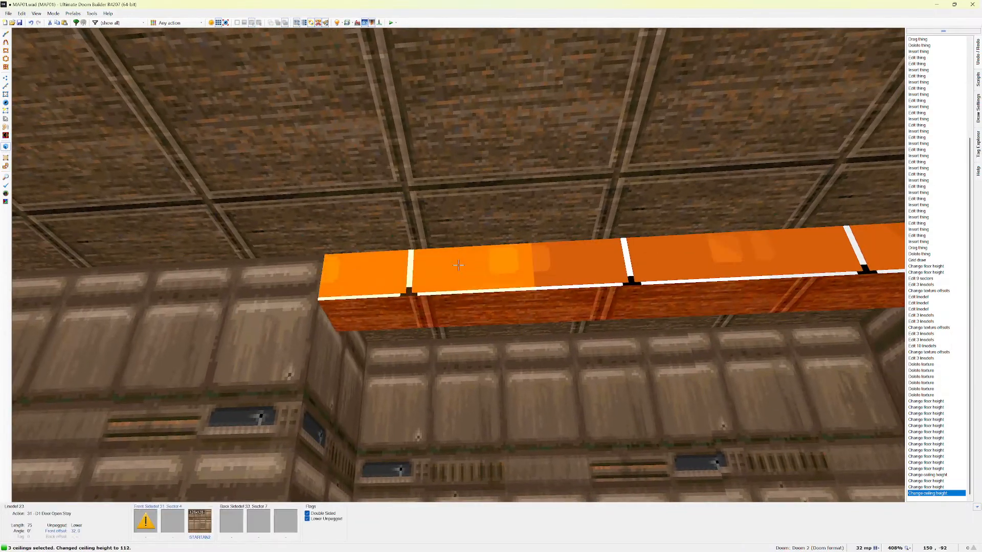
{"action": "scroll", "coordinate": [458, 265], "scroll_direction": "down", "scroll_amount": 2}
{"action": "scroll", "coordinate": [459, 265], "scroll_direction": "down", "scroll_amount": 6}
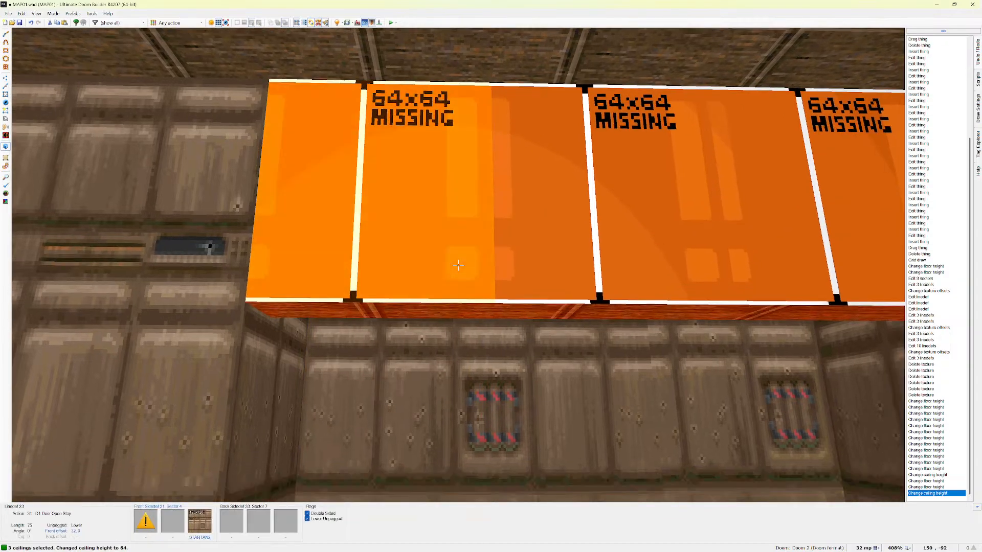
{"action": "scroll", "coordinate": [458, 265], "scroll_direction": "down", "scroll_amount": 3}
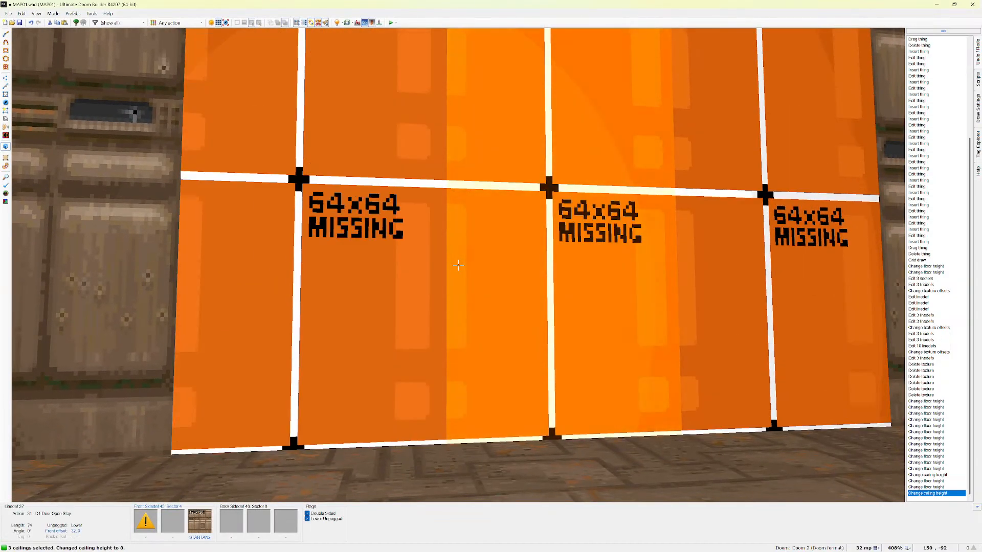
Select the front and rear faces of the three closed segments and apply STARTAN2 as their upper texture.
{"action": "key", "text": "w"}
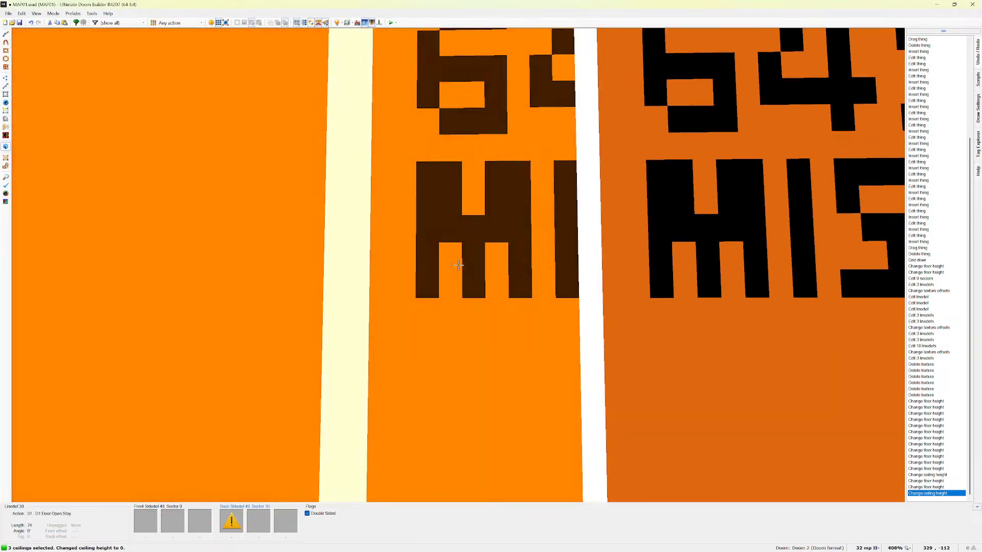
{"action": "key", "text": "s"}
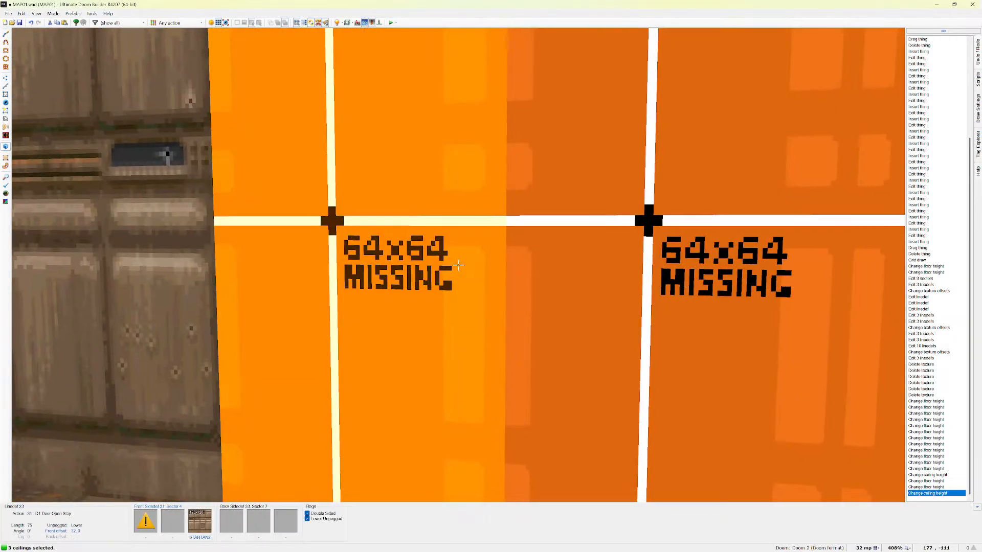
{"action": "left_click", "coordinate": [458, 265]}
{"action": "left_click", "coordinate": [458, 265]}
{"action": "left_click", "coordinate": [458, 265]}
{"action": "key", "text": "w"}
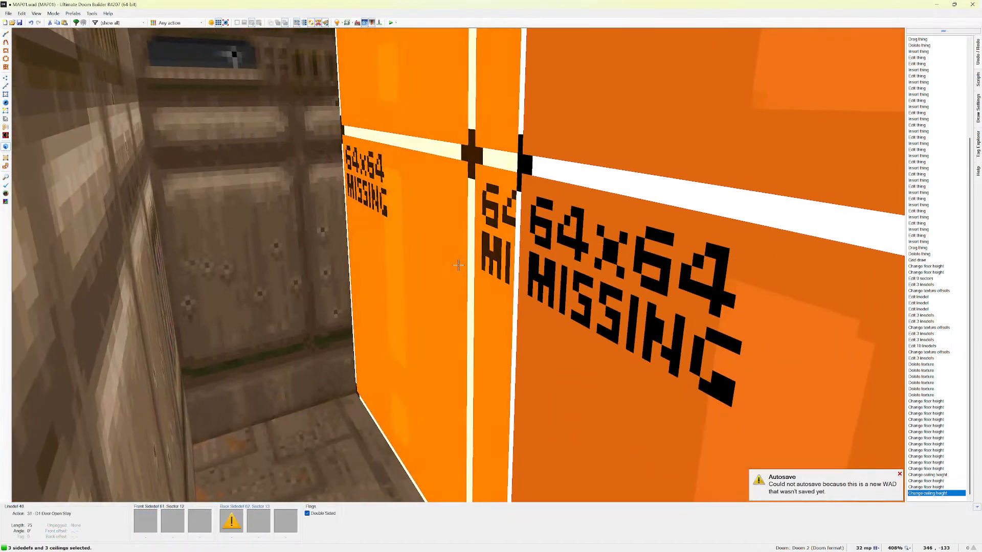
{"action": "left_click", "coordinate": [458, 265]}
{"action": "left_click", "coordinate": [458, 264]}
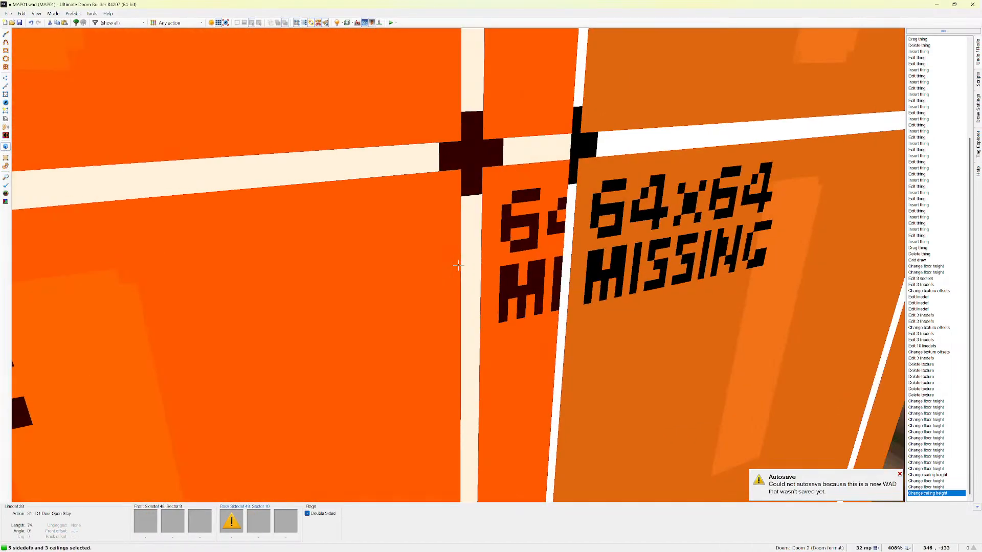
{"action": "left_click", "coordinate": [458, 264]}
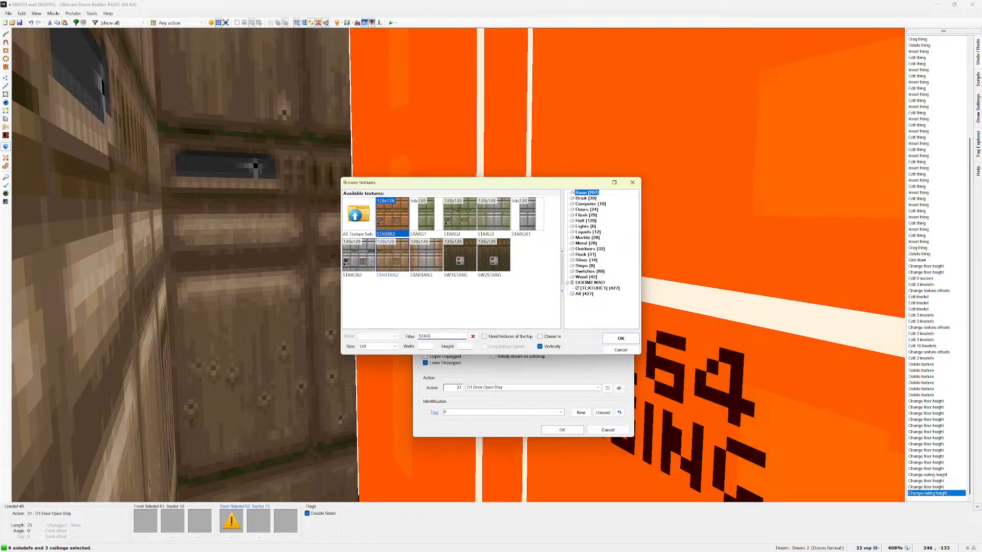
{"action": "key", "text": "Return"}
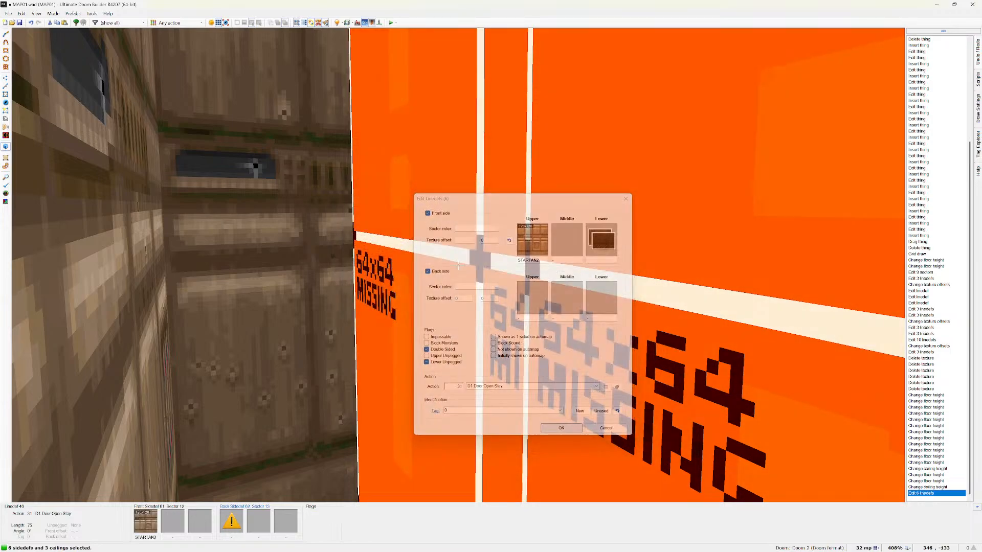
{"action": "key", "text": "e"}
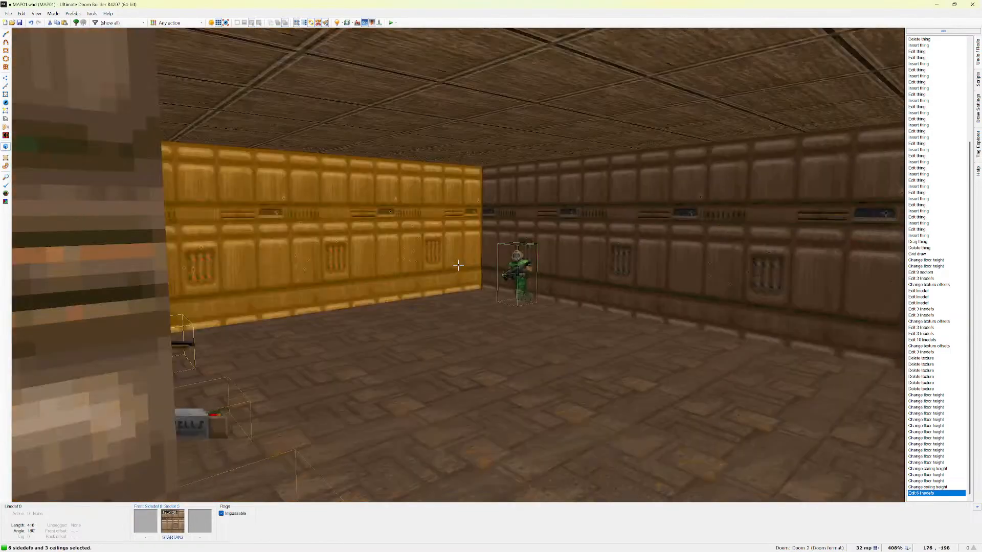
{"action": "key", "text": "e"}
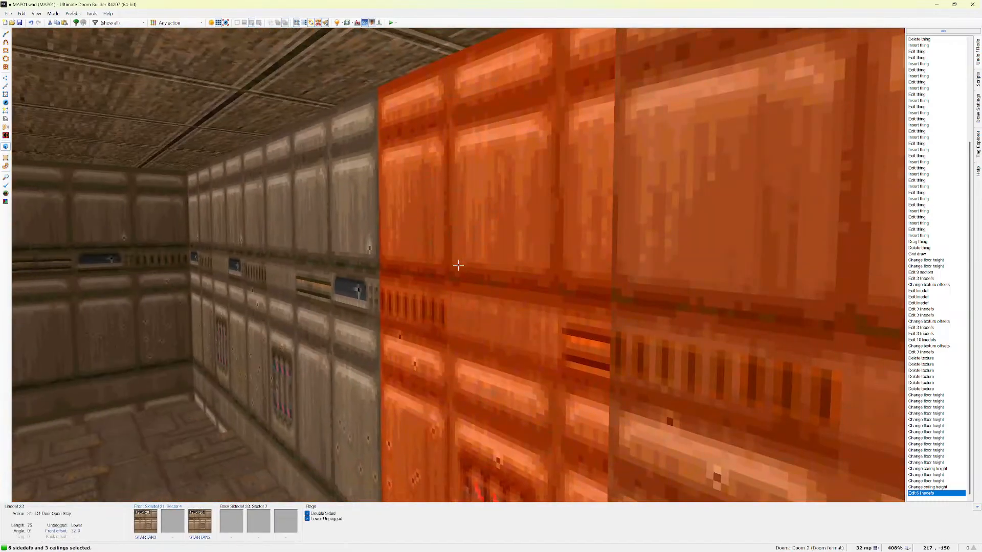
Select only the untextured rear faces of the three closed segments and apply STARTAN2 as their back-side upper texture.
{"action": "left_click", "coordinate": [458, 265]}
{"action": "left_click", "coordinate": [458, 265]}
{"action": "left_click", "coordinate": [458, 265]}
{"action": "key", "text": "e"}
{"action": "key", "text": "e"}
{"action": "left_click", "coordinate": [458, 265]}
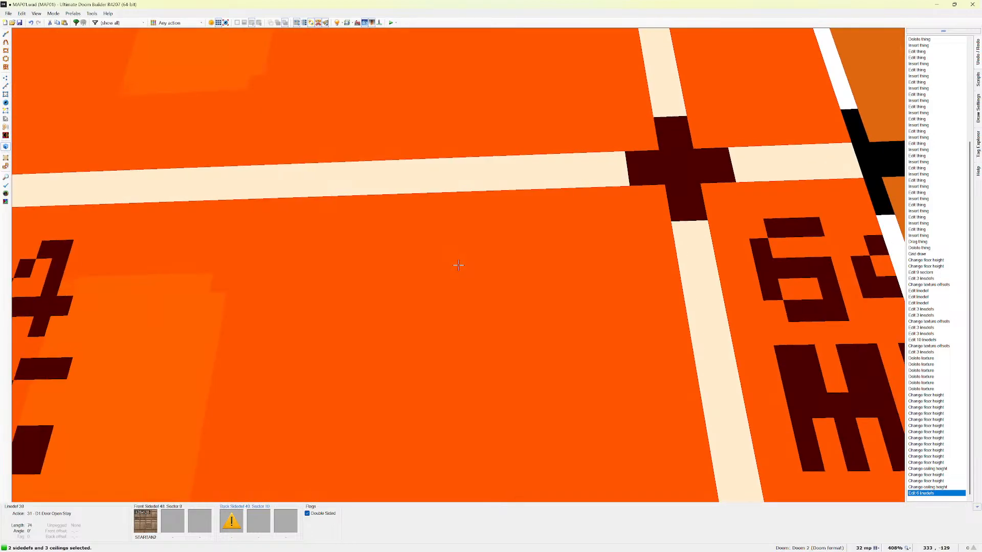
{"action": "left_click", "coordinate": [458, 265]}
{"action": "left_click", "coordinate": [458, 265]}
{"action": "left_click", "coordinate": [458, 266]}
{"action": "left_click", "coordinate": [458, 266]}
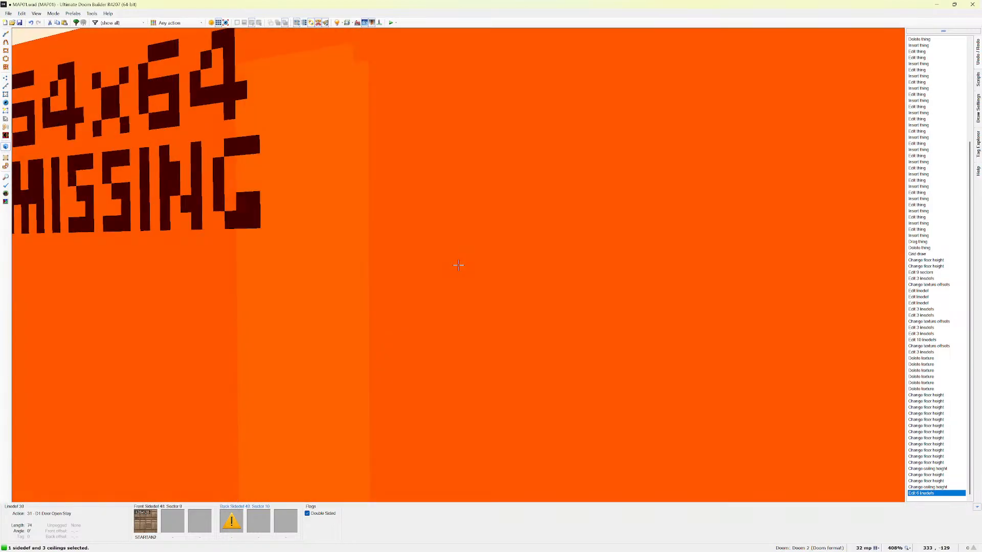
{"action": "left_click", "coordinate": [458, 265]}
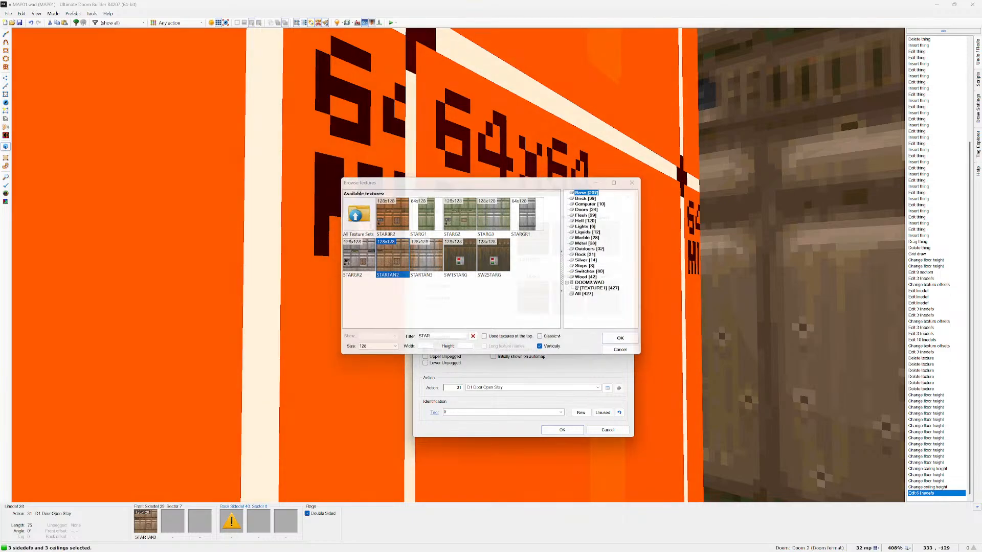
{"action": "key", "text": "Return"}
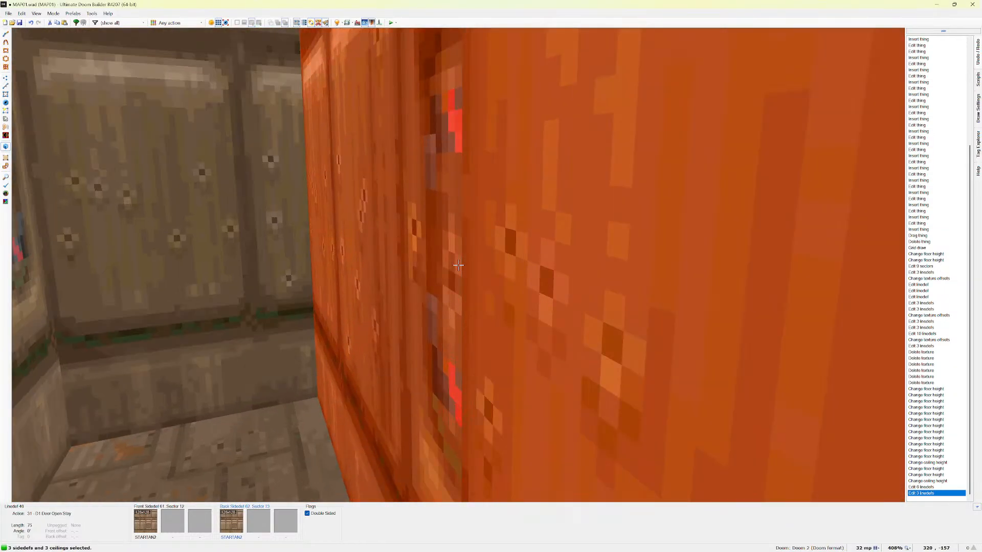
Select the front and rear faces of the three closed segments and apply their shared linedef properties with action 31, D1 Door Open Stay.
{"action": "key", "text": "e"}
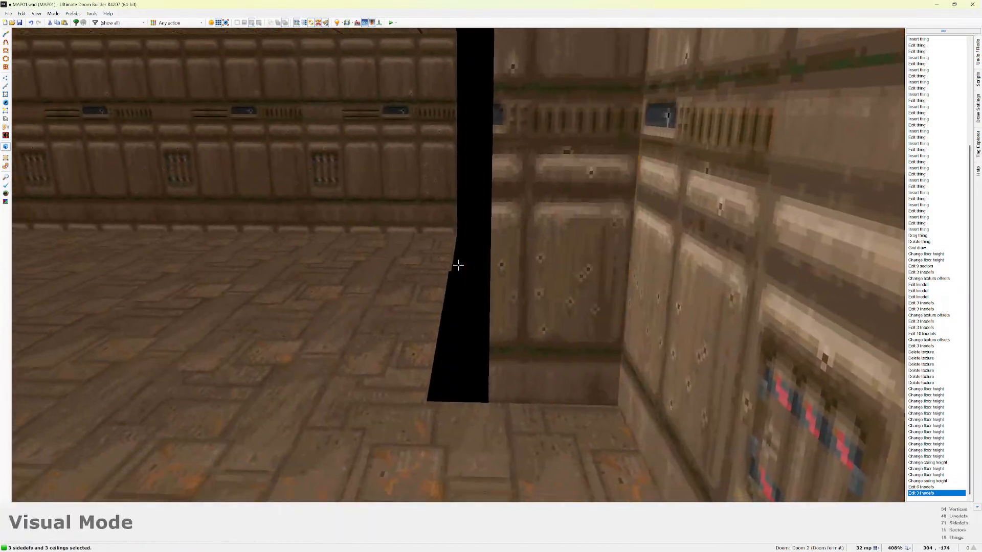
{"action": "key", "text": "e"}
{"action": "left_click", "coordinate": [458, 265]}
{"action": "left_click", "coordinate": [458, 265]}
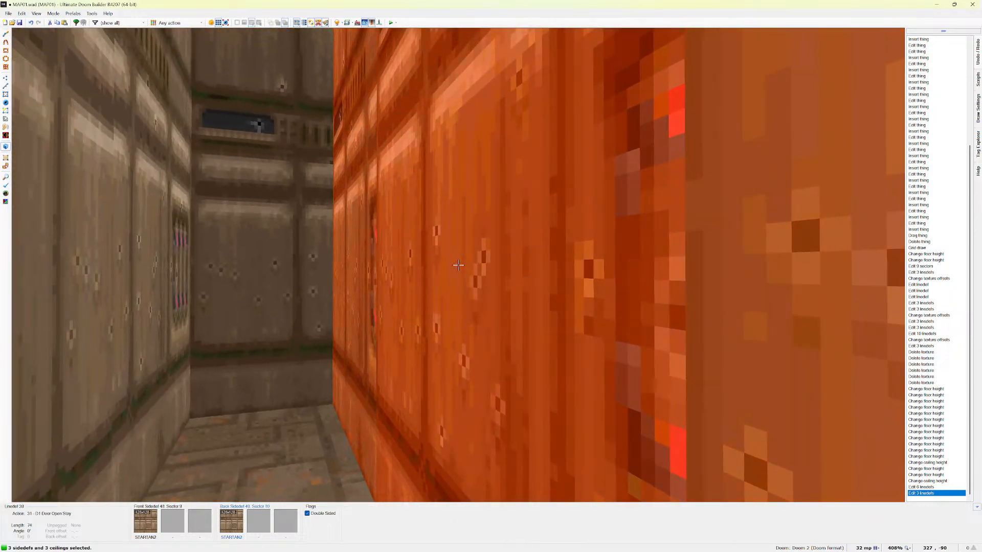
{"action": "key", "text": "e"}
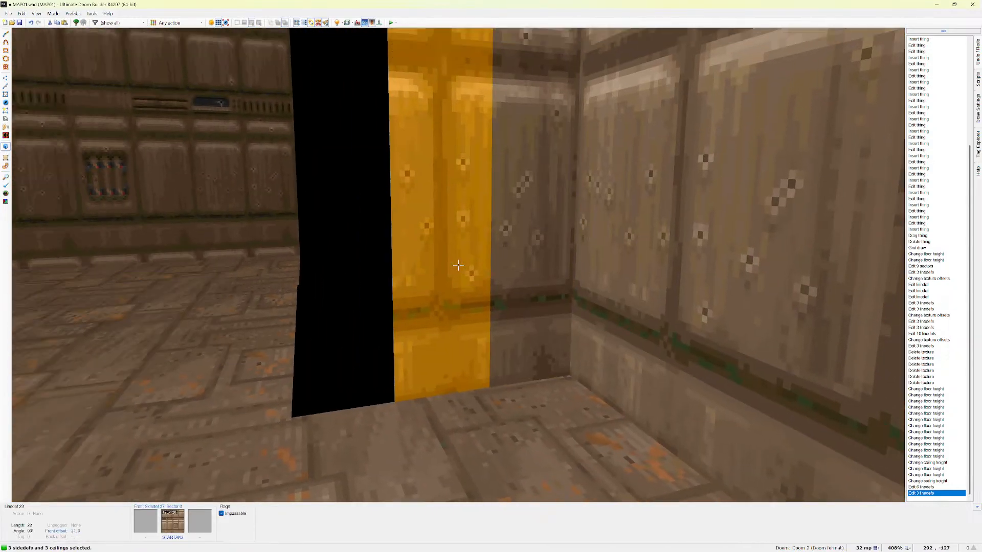
{"action": "key", "text": "e"}
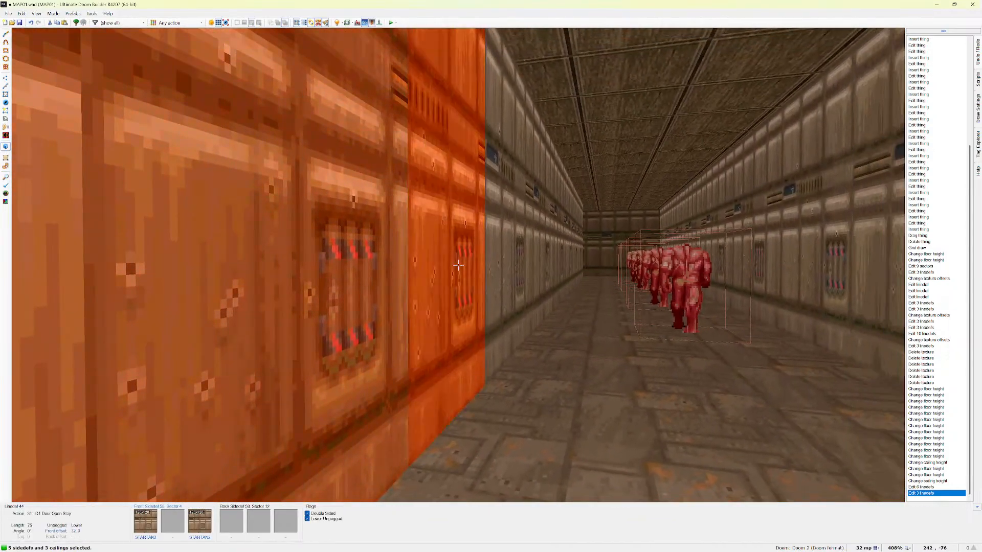
{"action": "left_click", "coordinate": [458, 265]}
{"action": "key", "text": "e"}
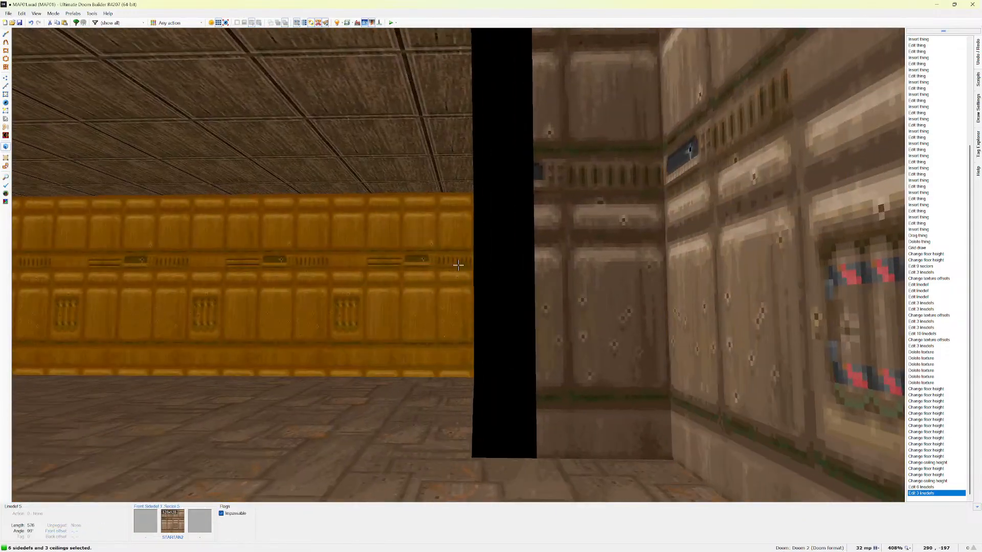
{"action": "key", "text": "e"}
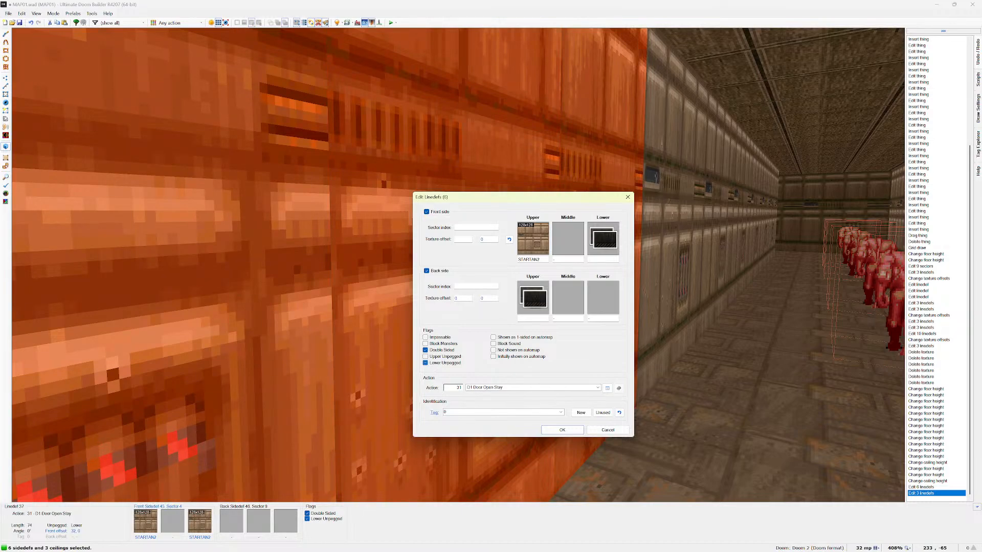
{"action": "key", "text": "Return"}
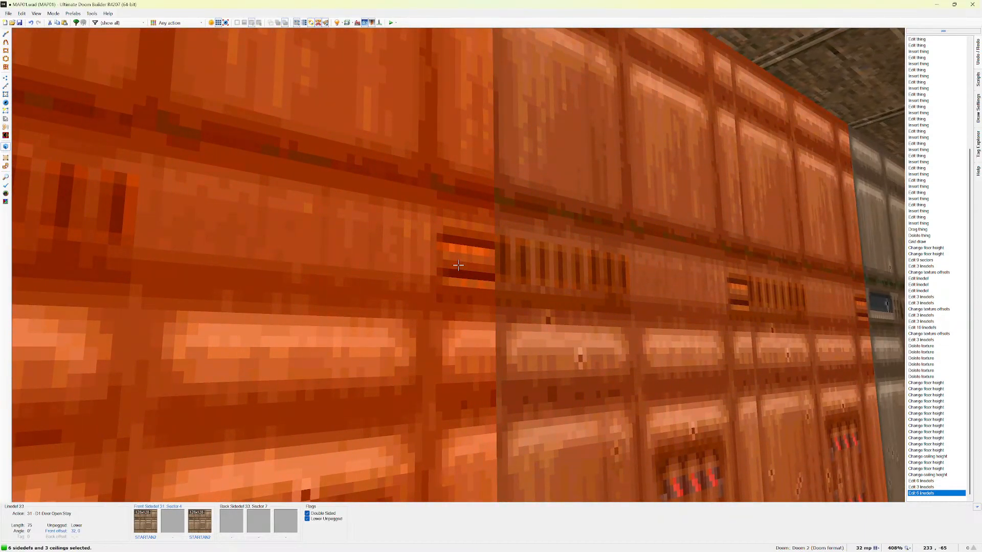
Test-play the map in Chocolate Doom, walk along the closed recess wall to check it, and quit the game.
{"action": "key", "text": "q"}
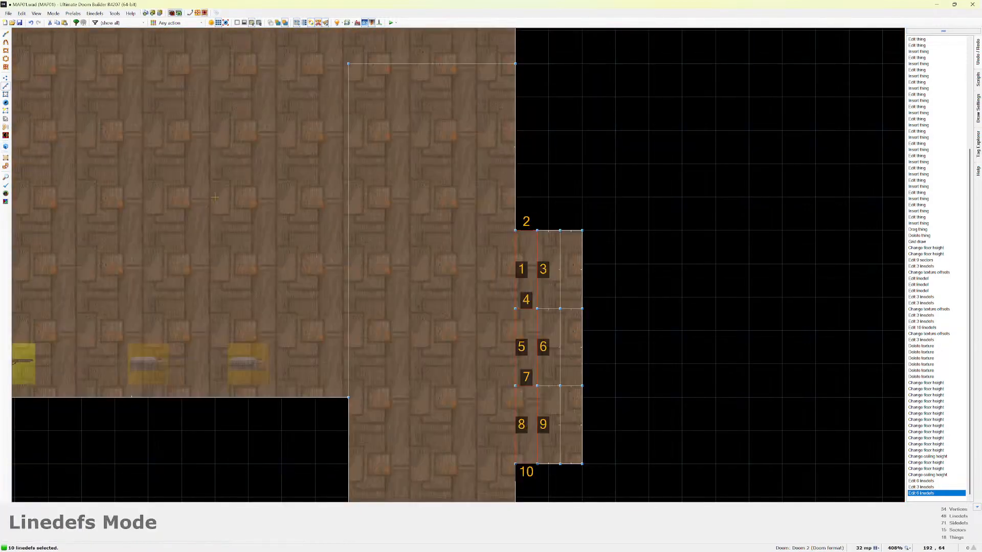
{"action": "left_click", "coordinate": [391, 23]}
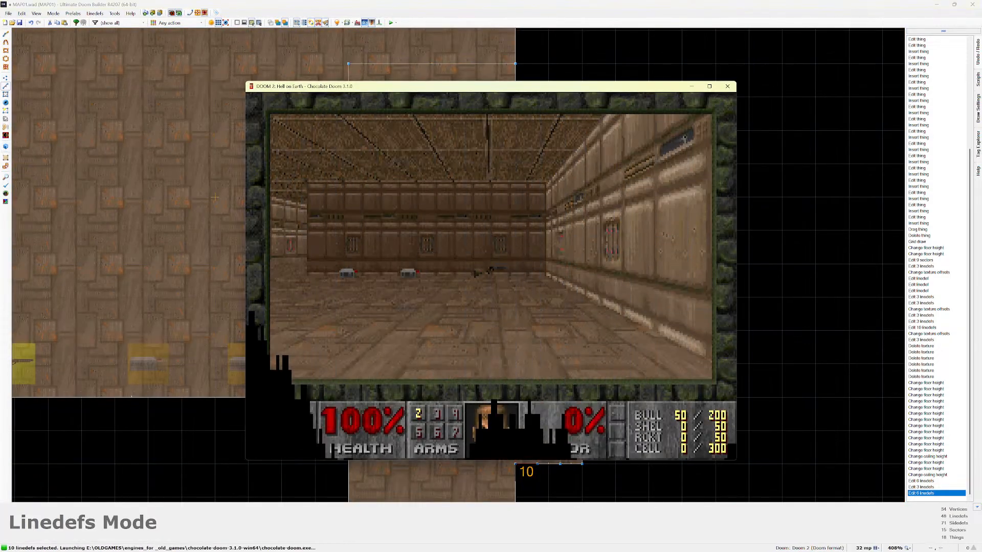
{"action": "key", "text": "w"}
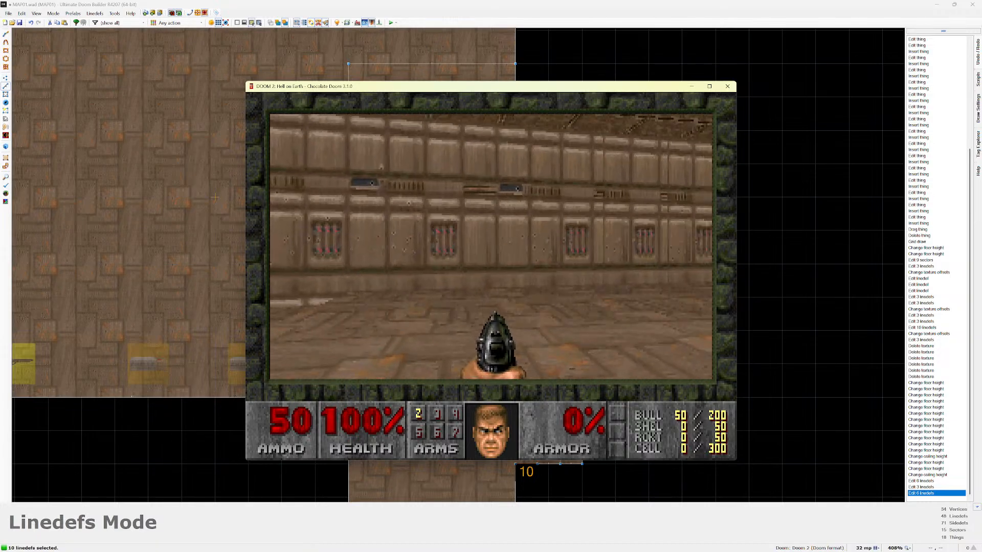
{"action": "key", "text": "w"}
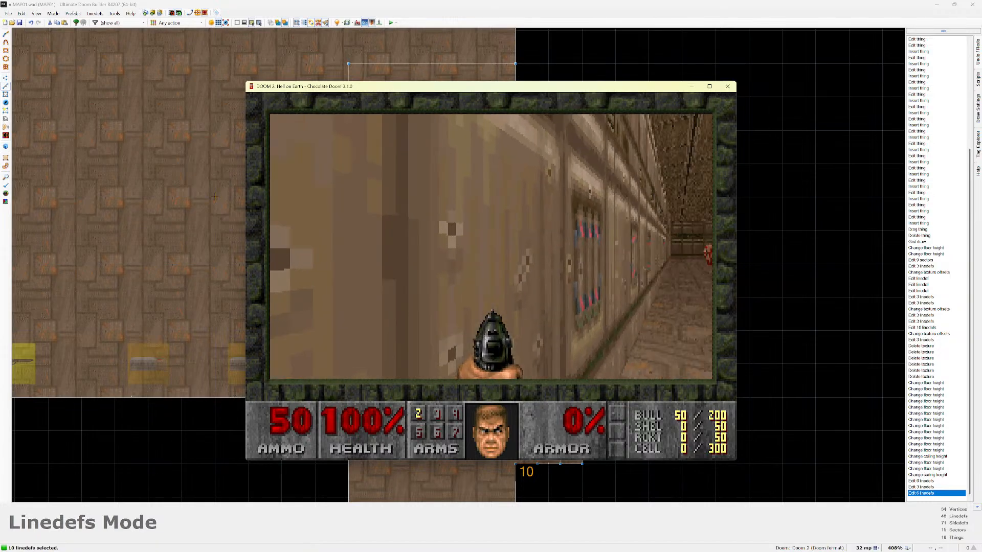
{"action": "key", "text": "w"}
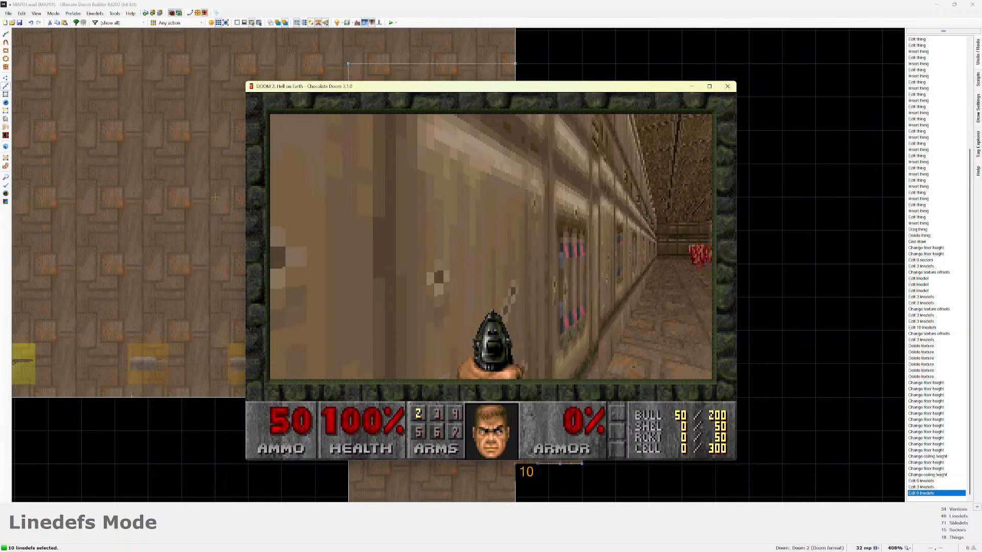
{"action": "key", "text": "w"}
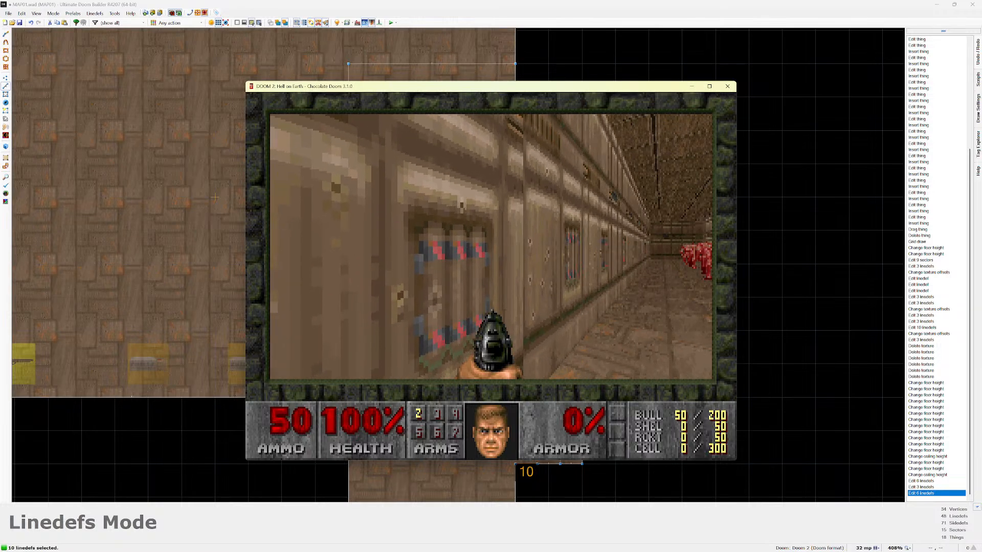
{"action": "key", "text": "w"}
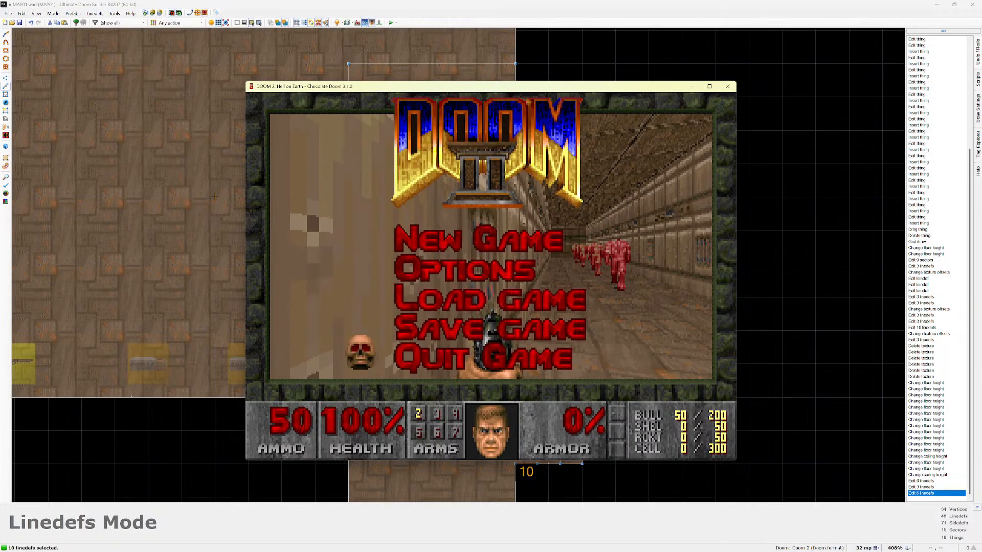
{"action": "key", "text": "Up"}
{"action": "key", "text": "Return"}
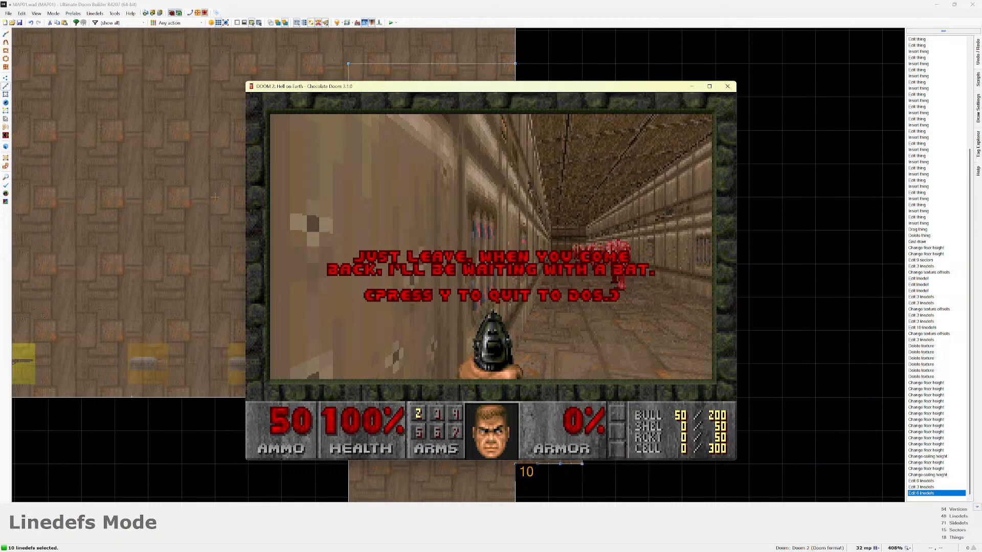
{"action": "key", "text": "y"}
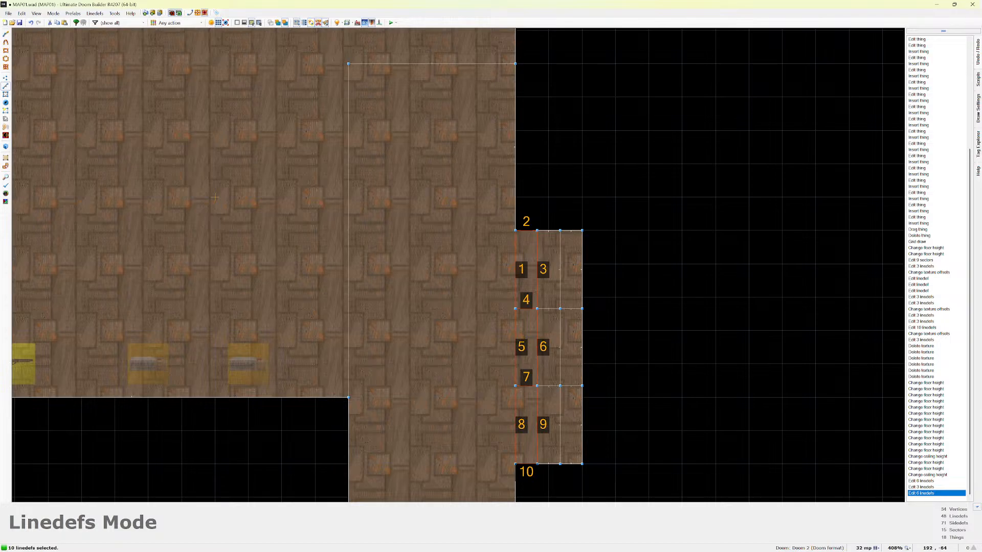
Nudge the corridor floor height in front of the recess up, and set the closed segments' front-face texture offsets to 32, 0.
{"action": "key", "text": "q"}
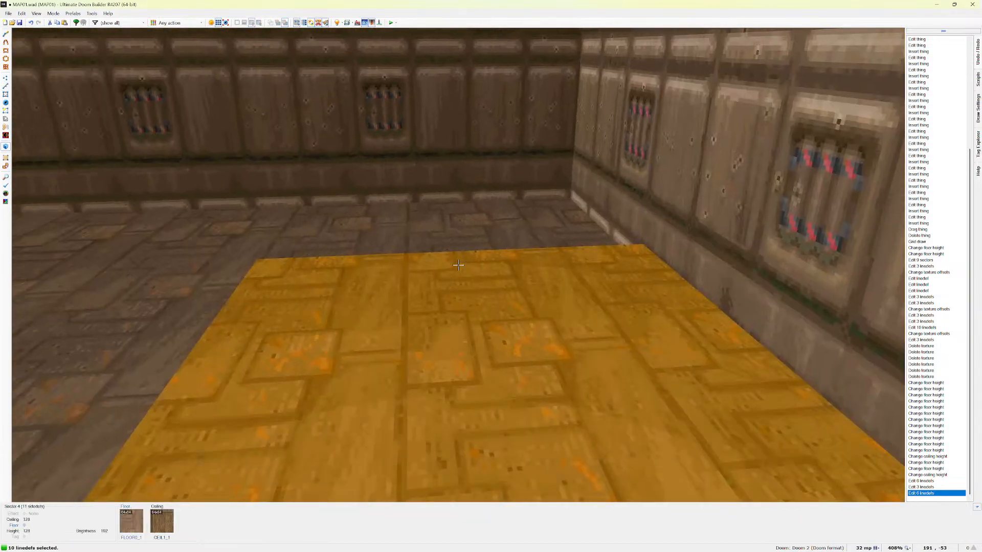
{"action": "scroll", "coordinate": [458, 266], "scroll_direction": "up", "scroll_amount": 1}
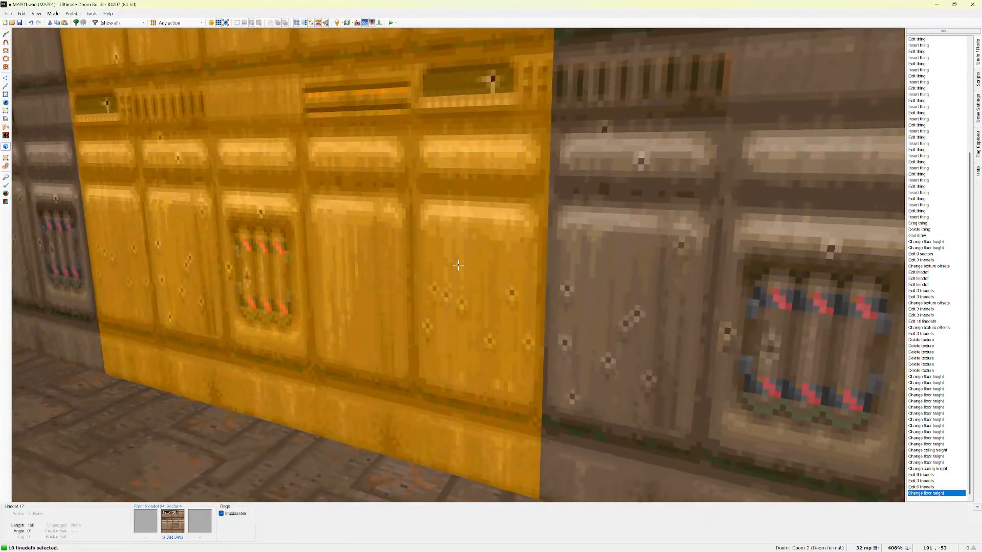
{"action": "left_click", "coordinate": [458, 265]}
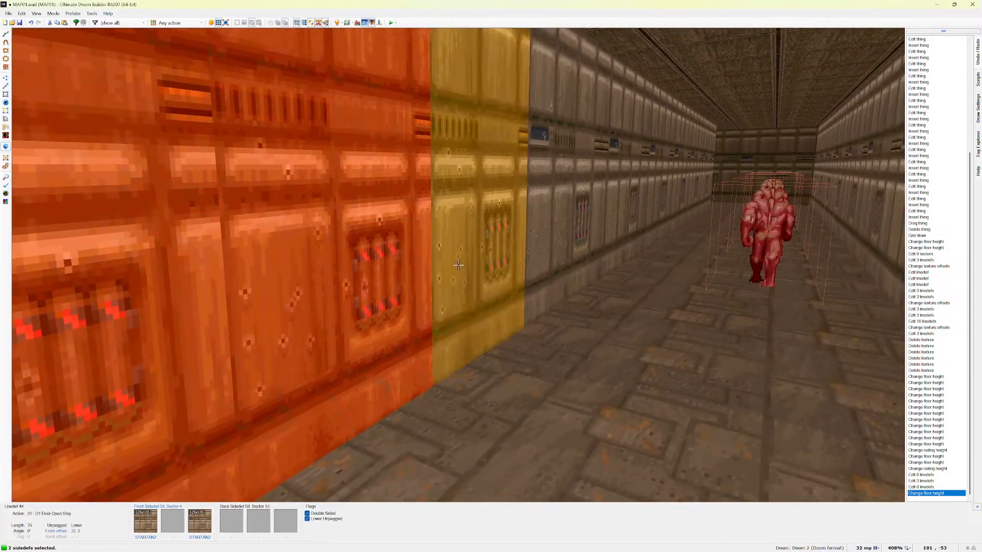
{"action": "key", "text": "Up"}
{"action": "key", "text": "Down"}
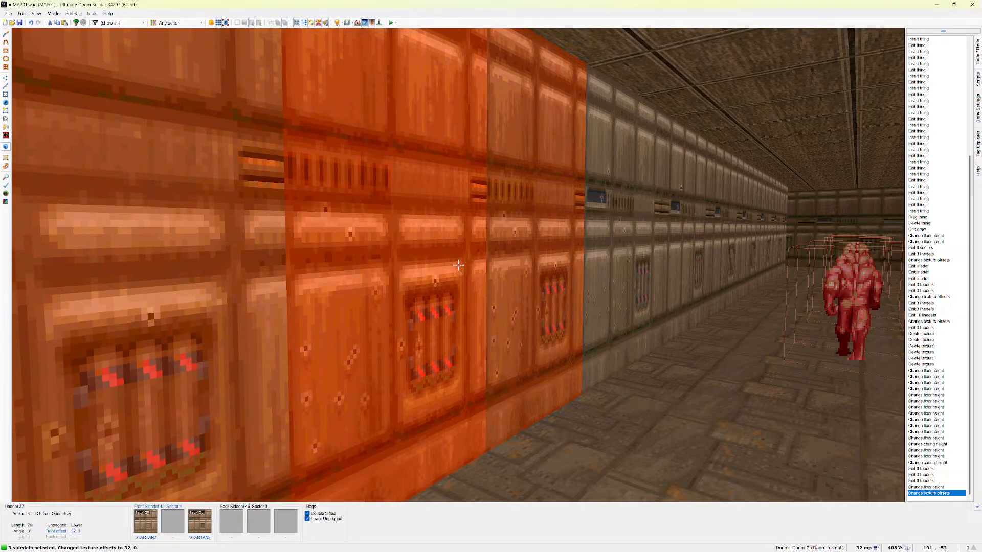
Select the front and rear faces of the three closed segments and examine their textures from both sides.
{"action": "key", "text": "e"}
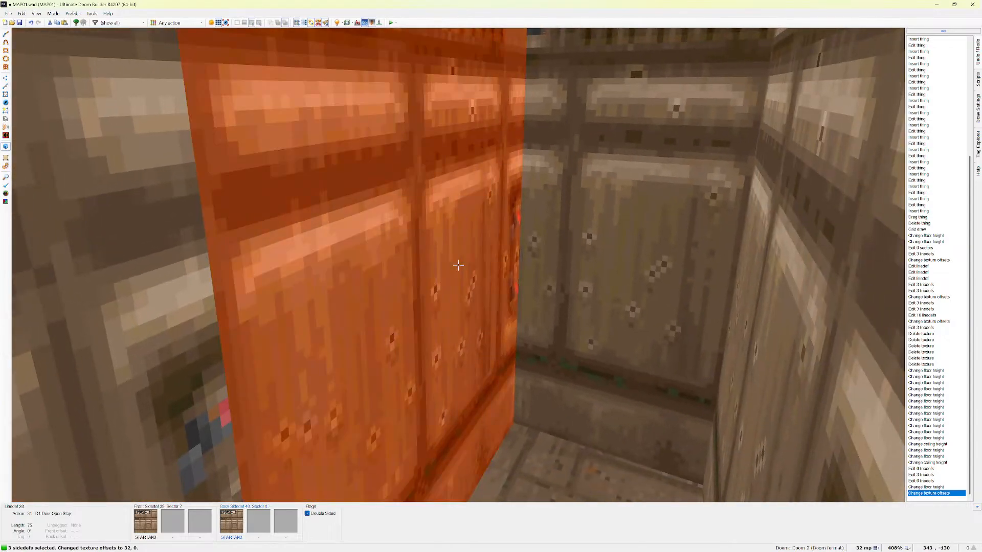
{"action": "key", "text": "e"}
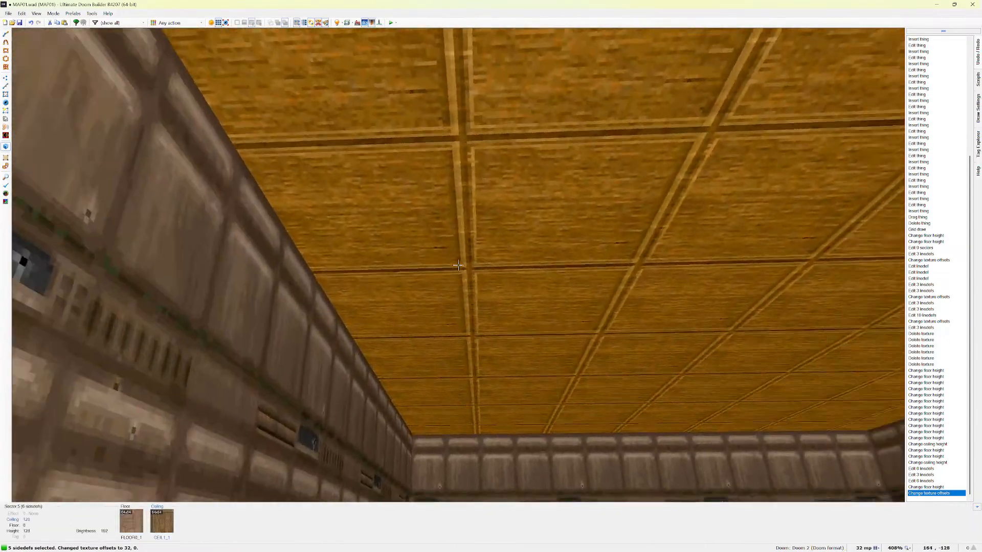
{"action": "key", "text": "e"}
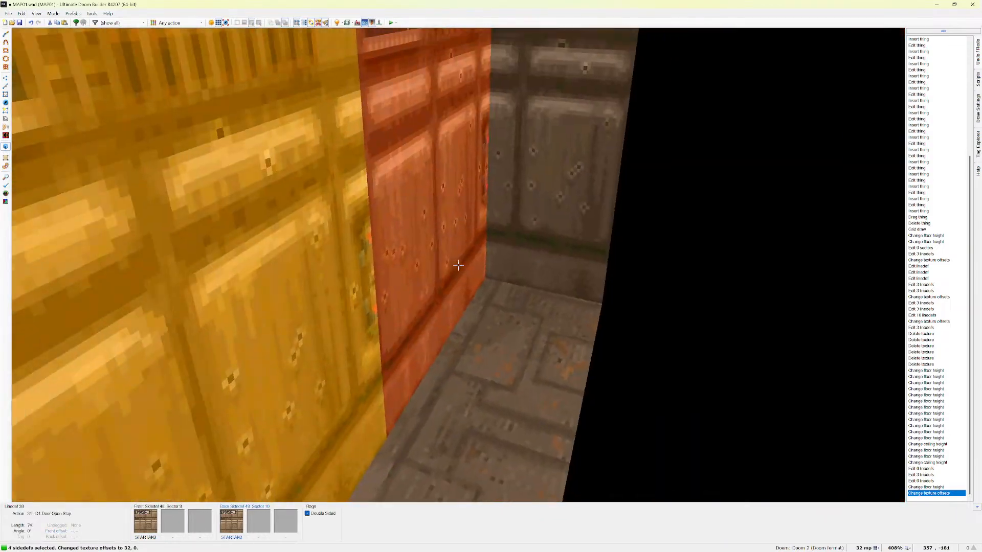
{"action": "key", "text": "e"}
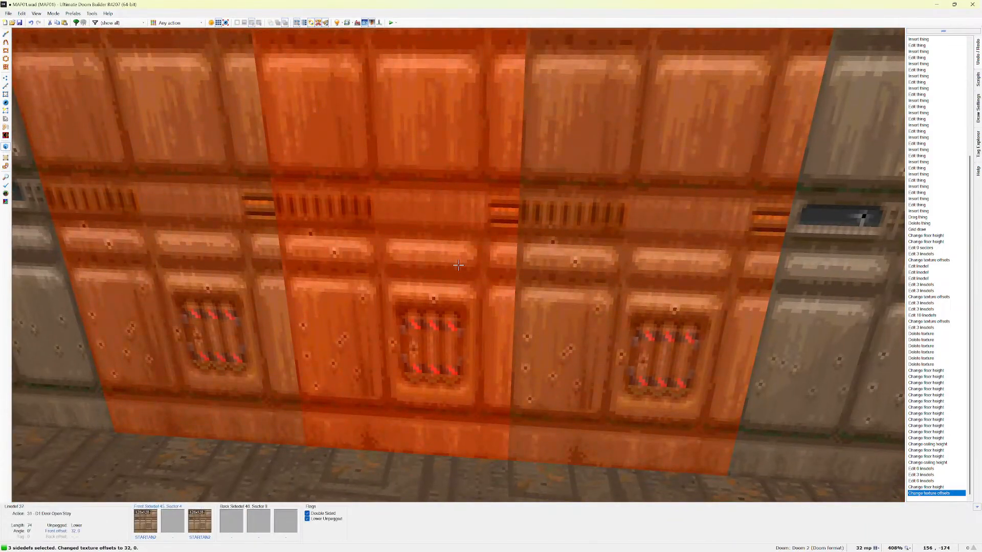
{"action": "key", "text": "e"}
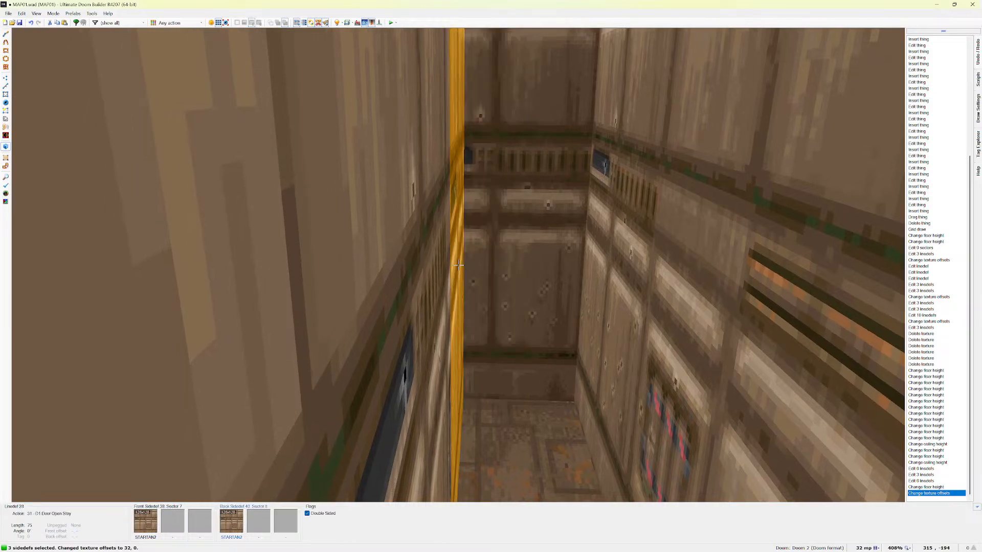
{"action": "left_click", "coordinate": [458, 265]}
{"action": "left_click", "coordinate": [458, 266]}
{"action": "left_click", "coordinate": [458, 265]}
{"action": "key", "text": "e"}
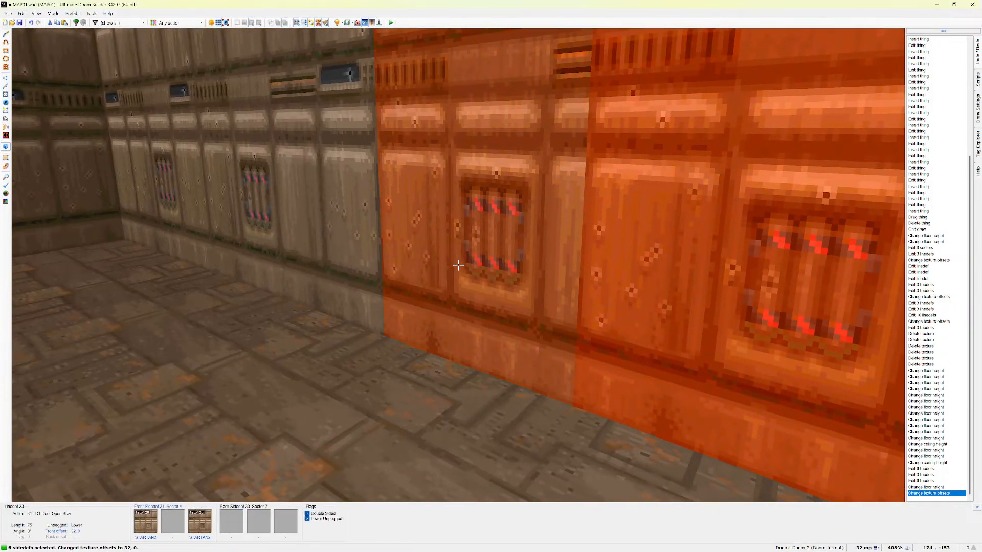
Return to the 2D map and review the linedef properties of all ten door lines, the three front lines and the three rear lines.
{"action": "key", "text": "w"}
{"action": "key", "text": "q"}
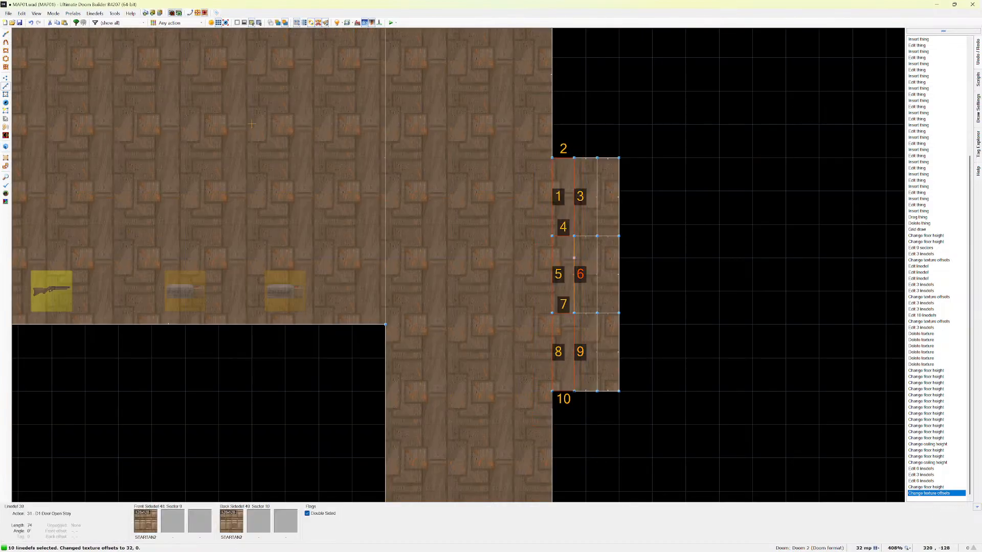
{"action": "right_click", "coordinate": [251, 124]}
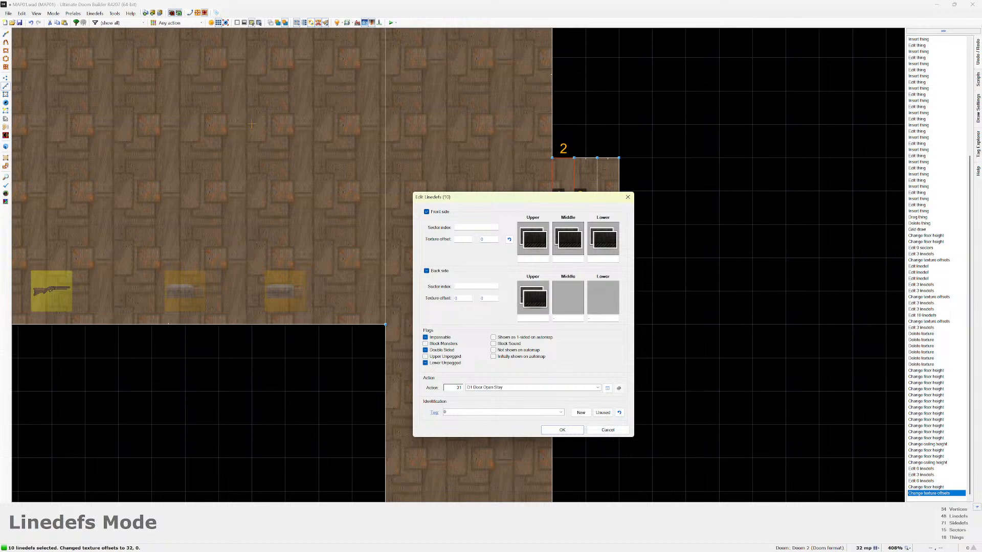
{"action": "key", "text": "Escape"}
{"action": "right_click", "coordinate": [251, 124]}
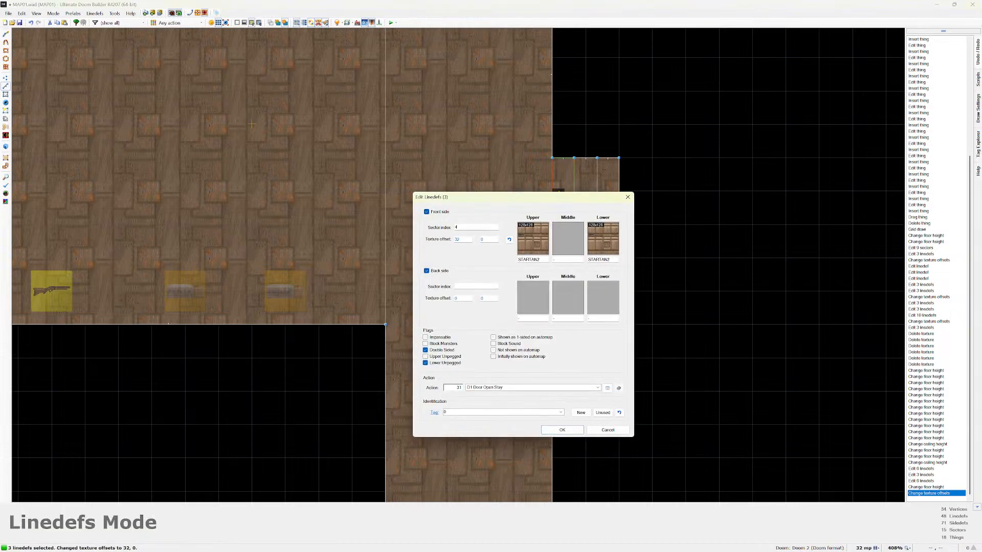
{"action": "key", "text": "Escape"}
{"action": "right_click", "coordinate": [252, 124]}
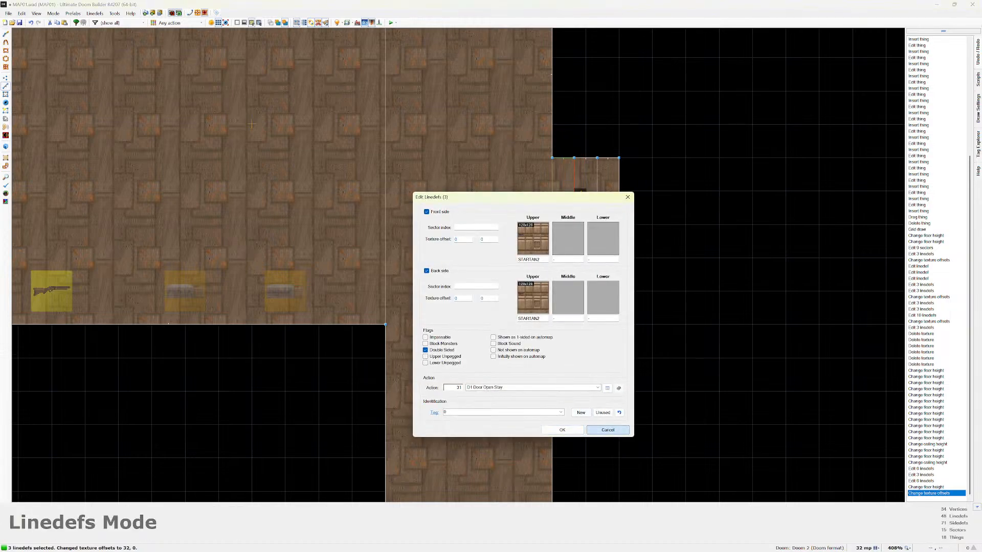
{"action": "key", "text": "Escape"}
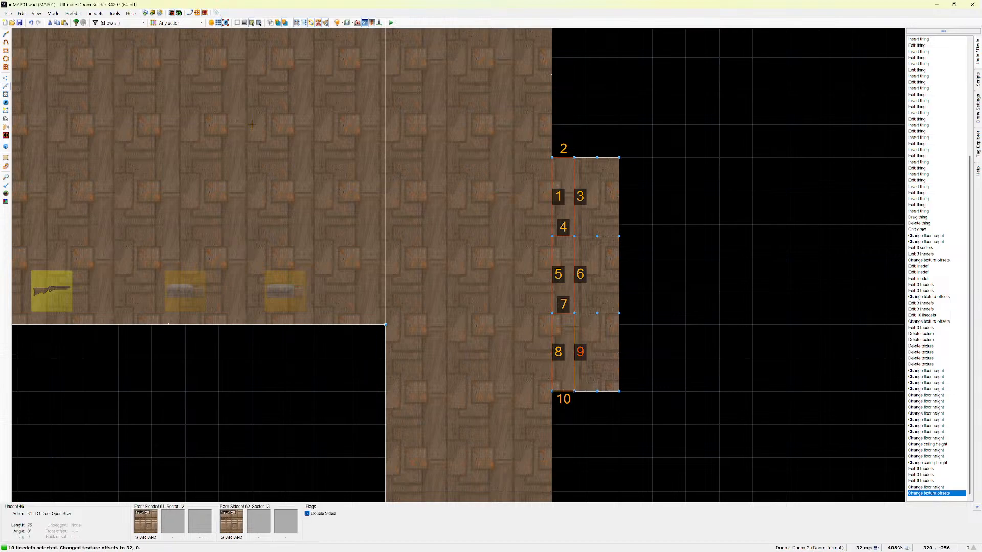
Turn on the Upper Unpegged flag for the ten selected door lines.
{"action": "right_click", "coordinate": [251, 124]}
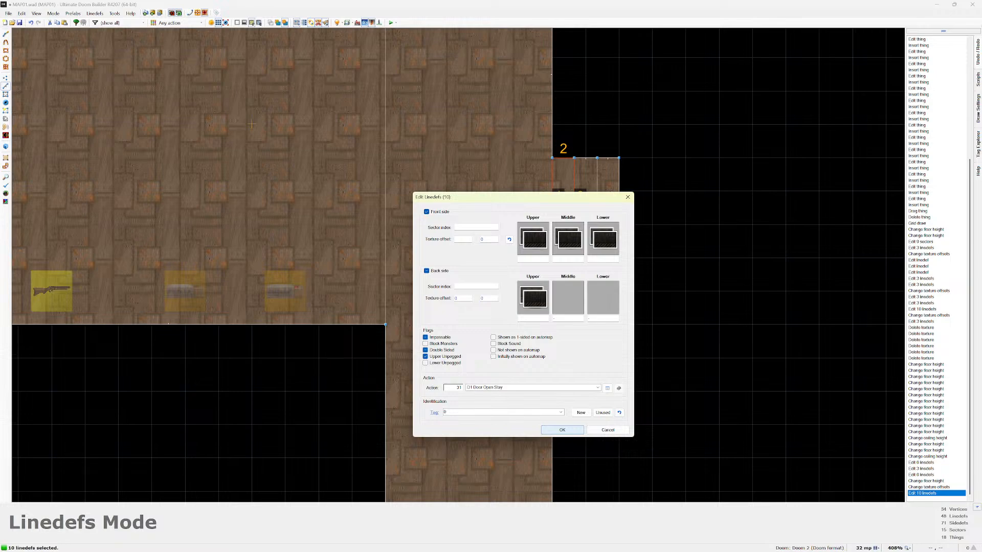
{"action": "key", "text": "Return"}
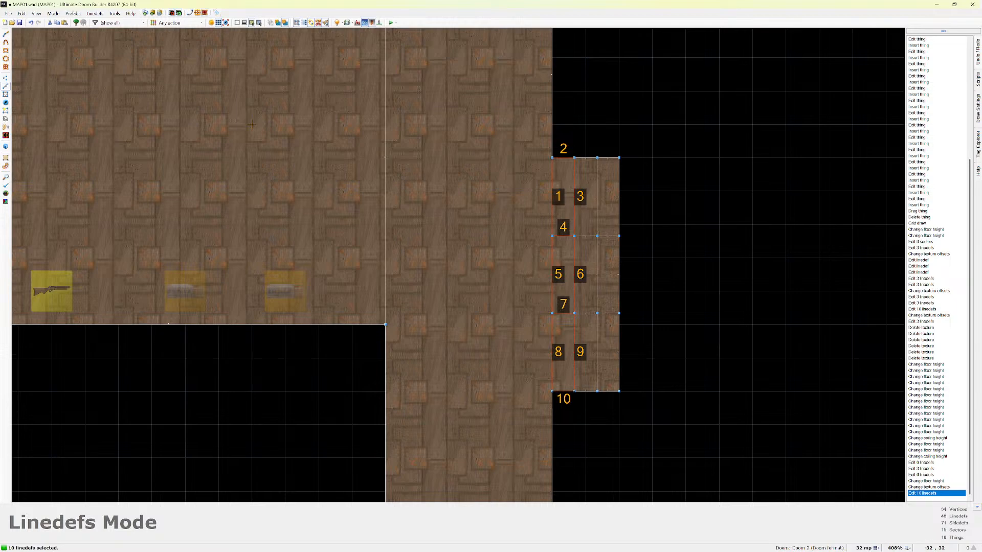
Test-play the map in Chocolate Doom, walk up to the closed recess doors to try them, and quit the game.
{"action": "left_click", "coordinate": [72, 14]}
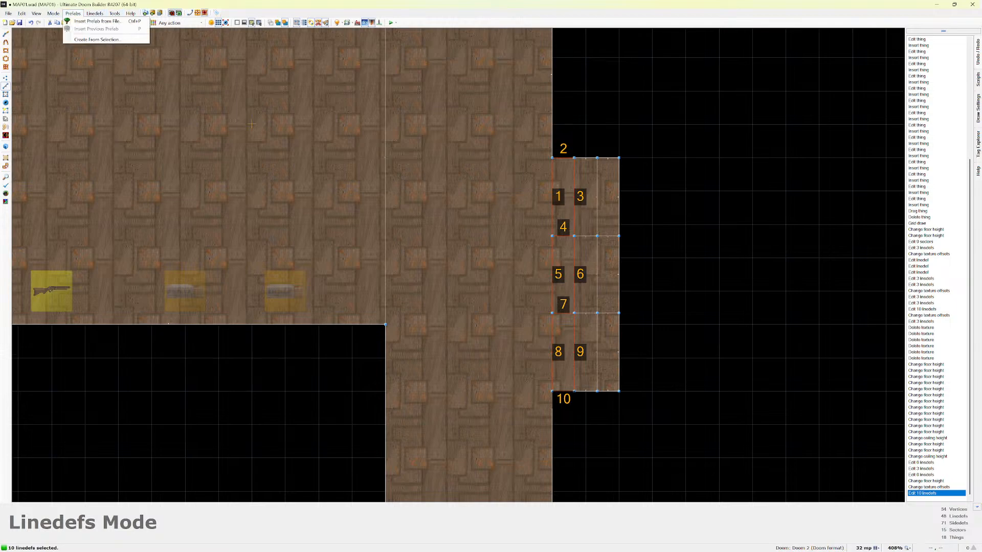
{"action": "left_click", "coordinate": [36, 13]}
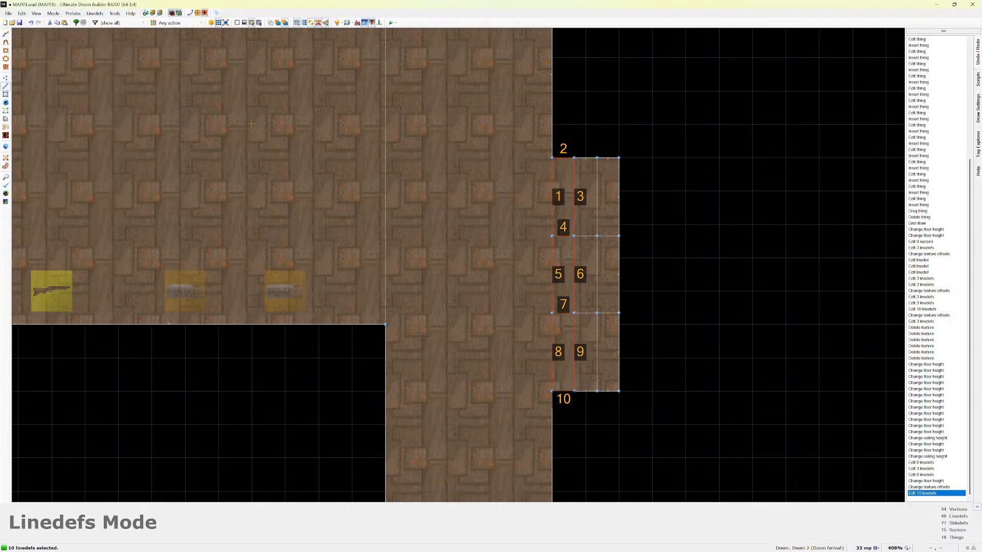
{"action": "left_click", "coordinate": [392, 22]}
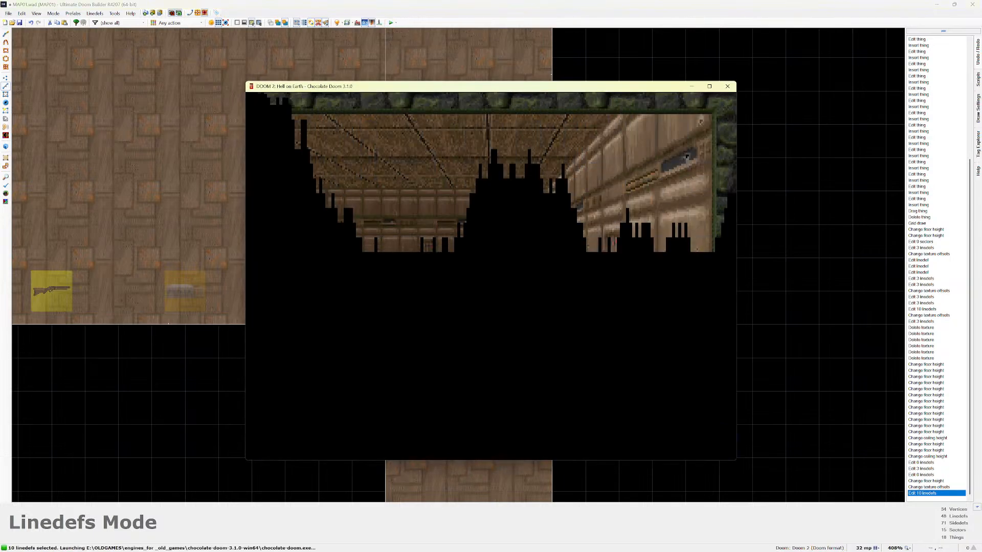
{"action": "key", "text": "w"}
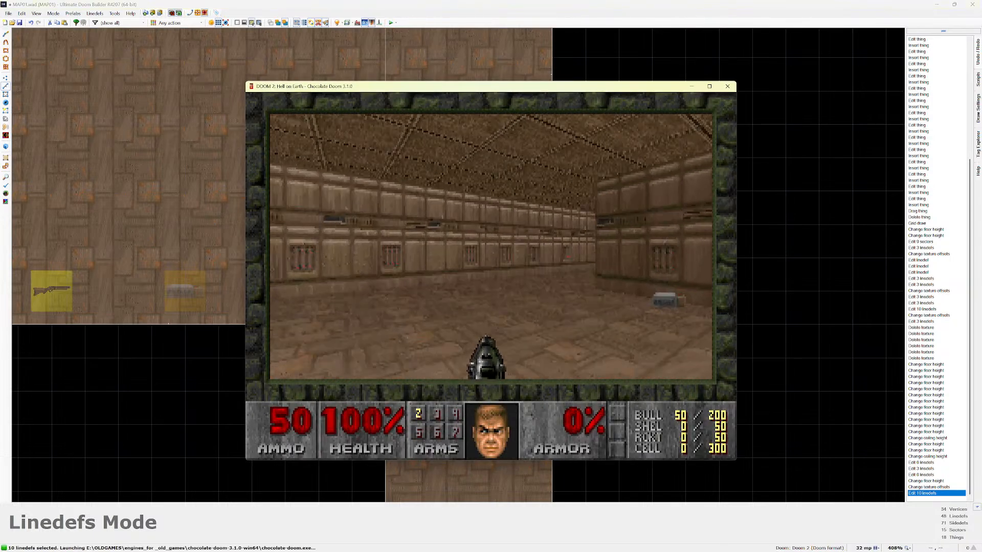
{"action": "key", "text": "w"}
{"action": "key", "text": "Right"}
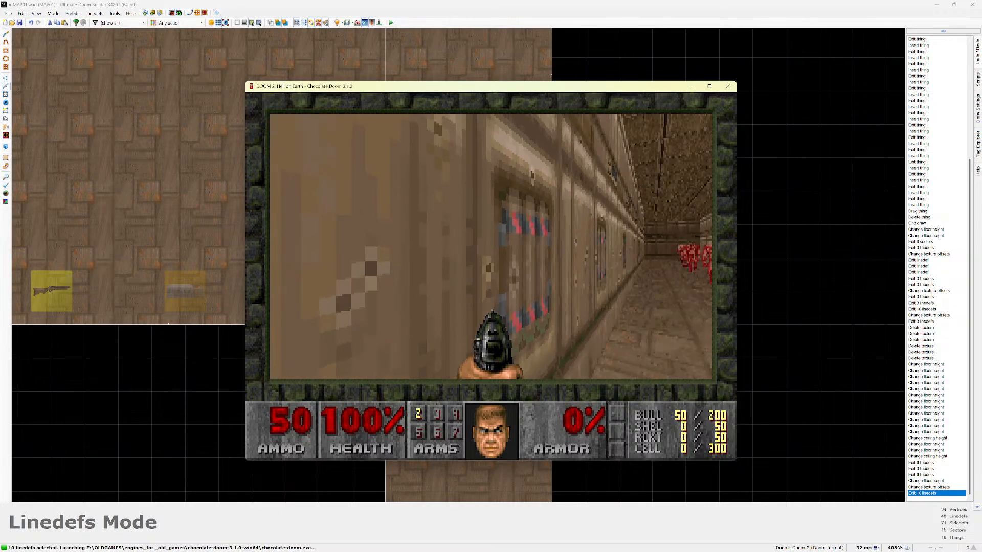
{"action": "key", "text": "Up"}
{"action": "key", "text": "Left"}
{"action": "key", "text": "Left"}
{"action": "key", "text": "Up"}
{"action": "key", "text": "Right"}
{"action": "key", "text": "Left"}
{"action": "key", "text": "Escape"}
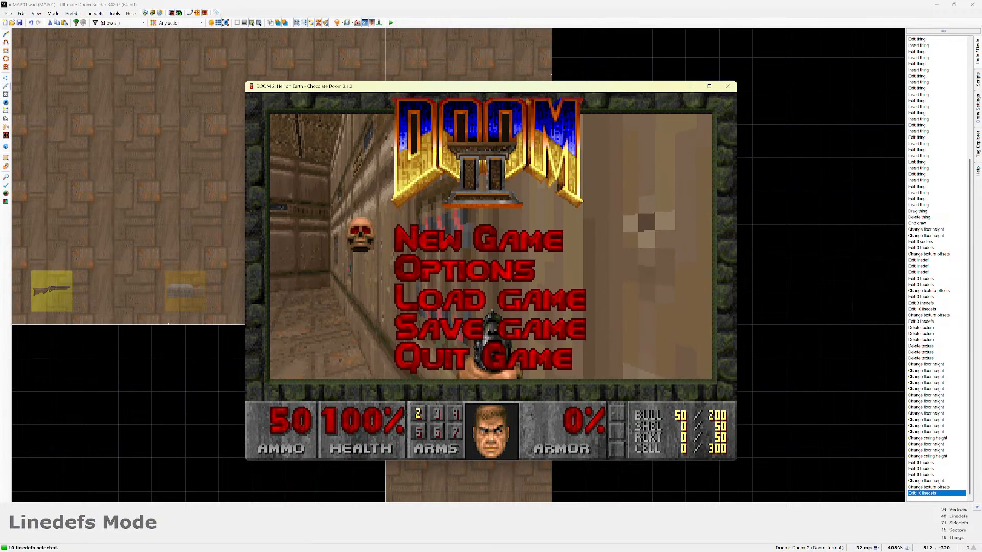
{"action": "key", "text": "Up"}
{"action": "key", "text": "Return"}
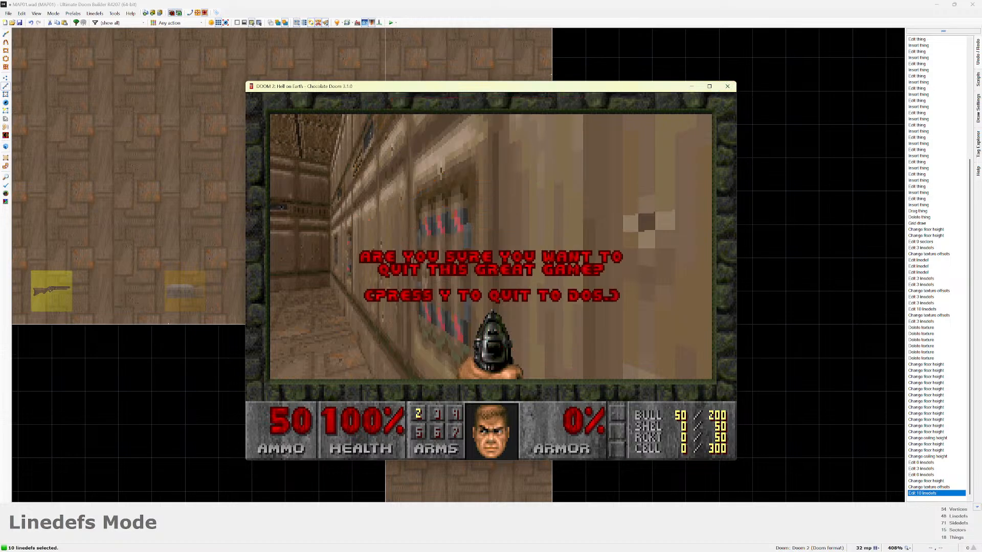
{"action": "key", "text": "y"}
{"action": "key", "text": "Escape"}
Switch the ten door lines from Upper Unpegged to Lower Unpegged and set their action to 2, W1 Door Open Stay.
{"action": "right_click", "coordinate": [552, 191]}
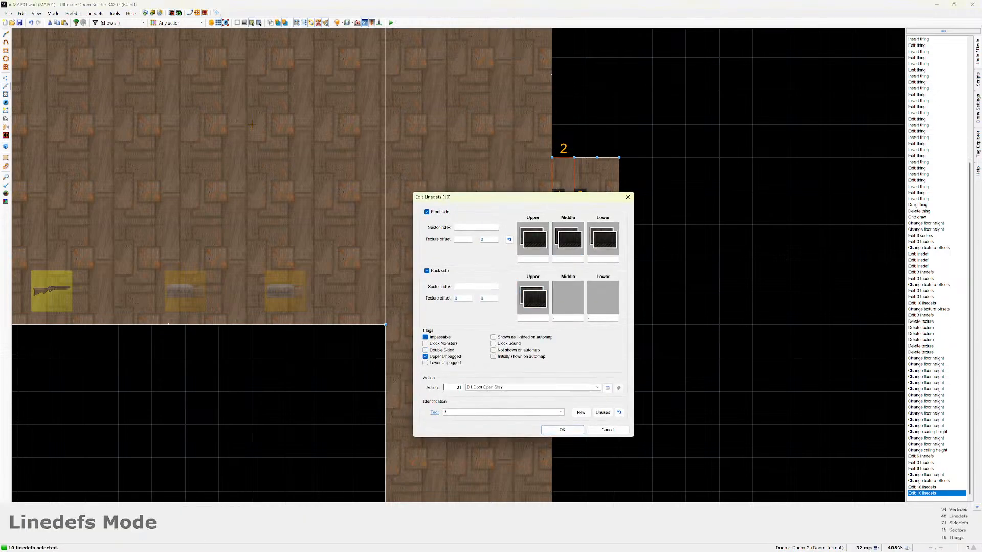
{"action": "left_click", "coordinate": [426, 356]}
{"action": "left_click", "coordinate": [619, 413]}
{"action": "left_click", "coordinate": [597, 387]}
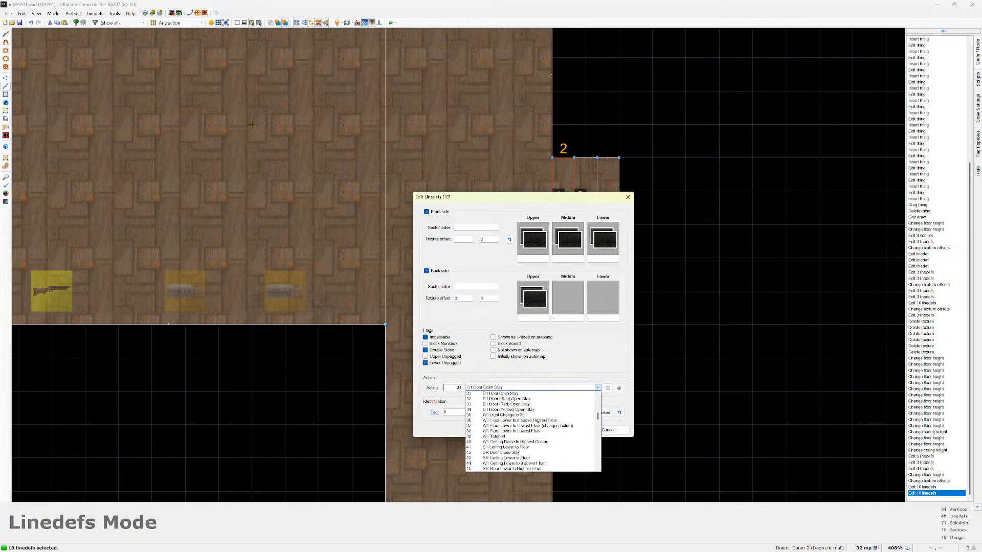
{"action": "scroll", "coordinate": [532, 432], "scroll_direction": "up", "scroll_amount": 9}
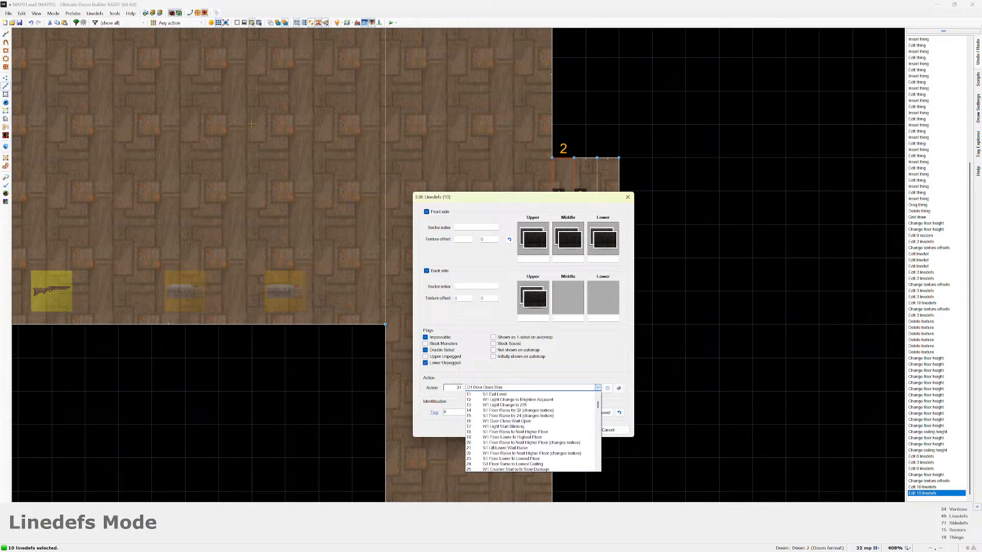
{"action": "scroll", "coordinate": [532, 432], "scroll_direction": "up", "scroll_amount": 2}
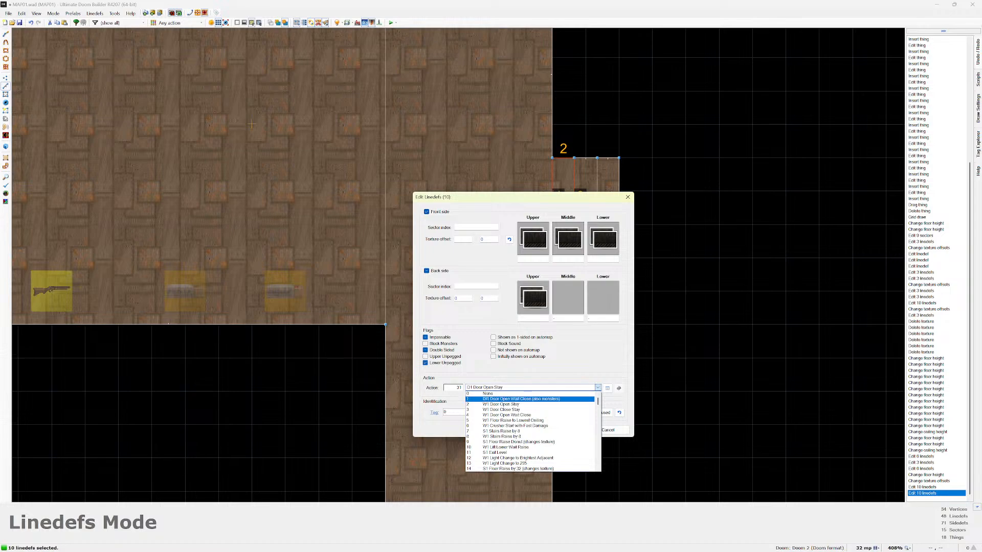
{"action": "left_click", "coordinate": [521, 399]}
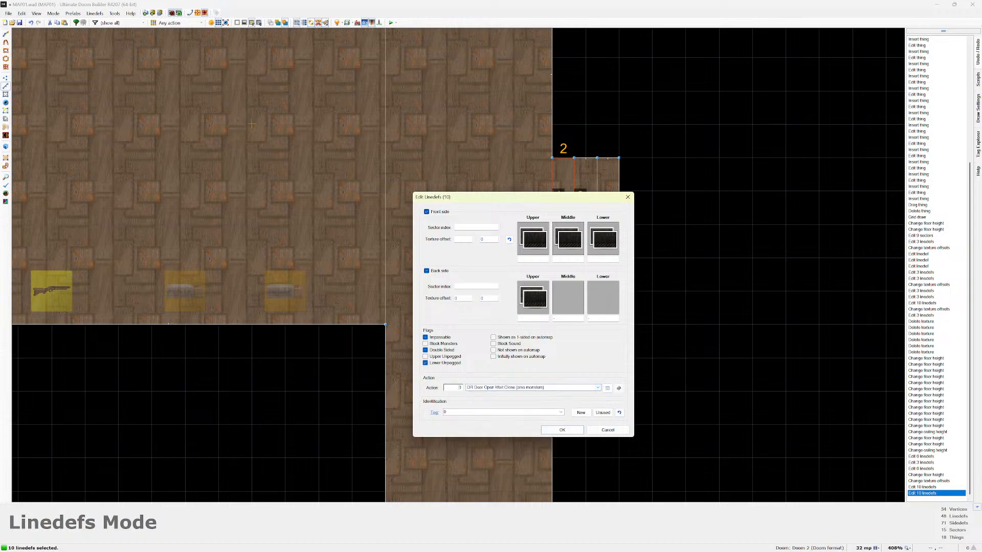
{"action": "left_click", "coordinate": [608, 388]}
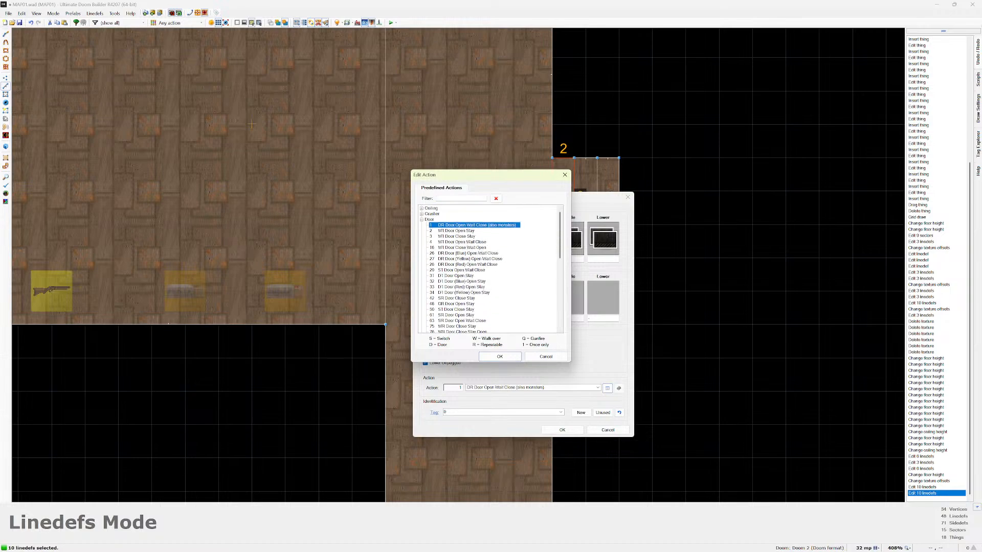
{"action": "left_click", "coordinate": [455, 230]}
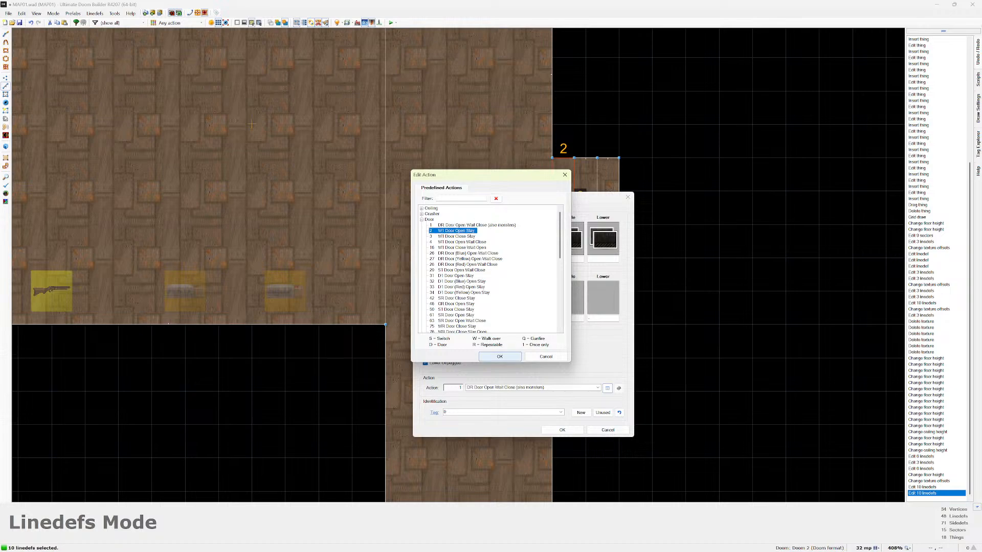
{"action": "left_click", "coordinate": [499, 356]}
{"action": "left_click", "coordinate": [561, 429]}
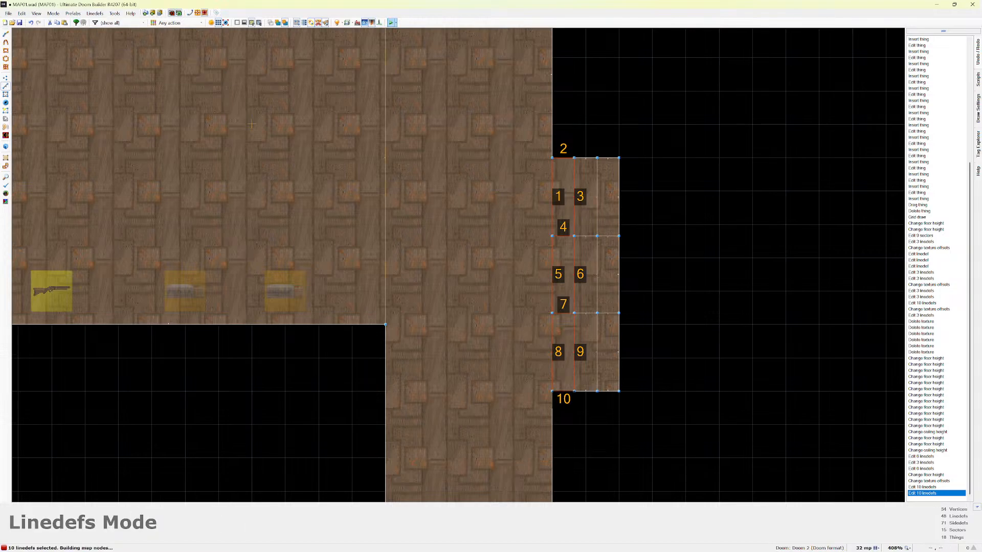
Run the map again to test the walk-over door action at the recess wall, and exit the game.
{"action": "left_click", "coordinate": [391, 22]}
{"action": "key", "text": "w"}
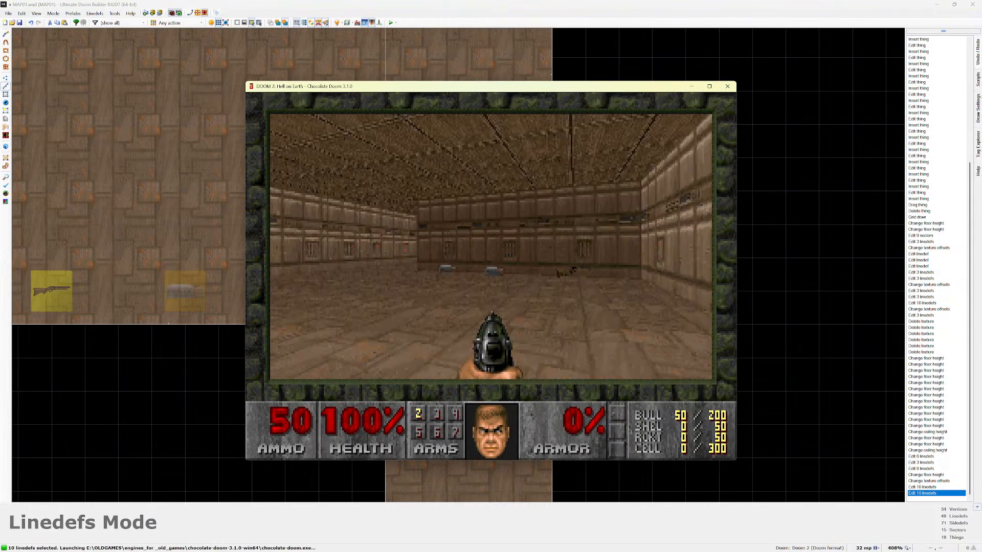
{"action": "key", "text": "w"}
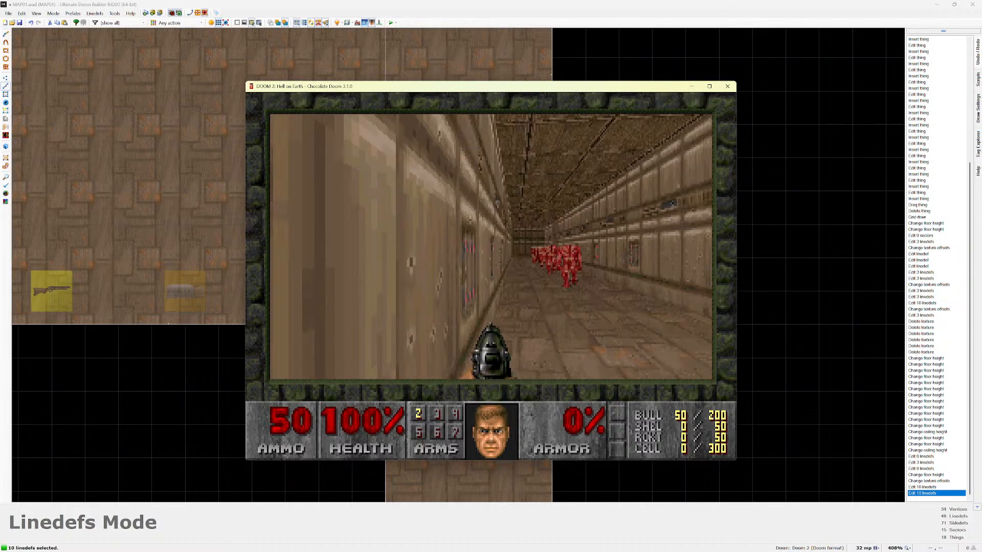
{"action": "key", "text": "Escape"}
{"action": "key", "text": "Up"}
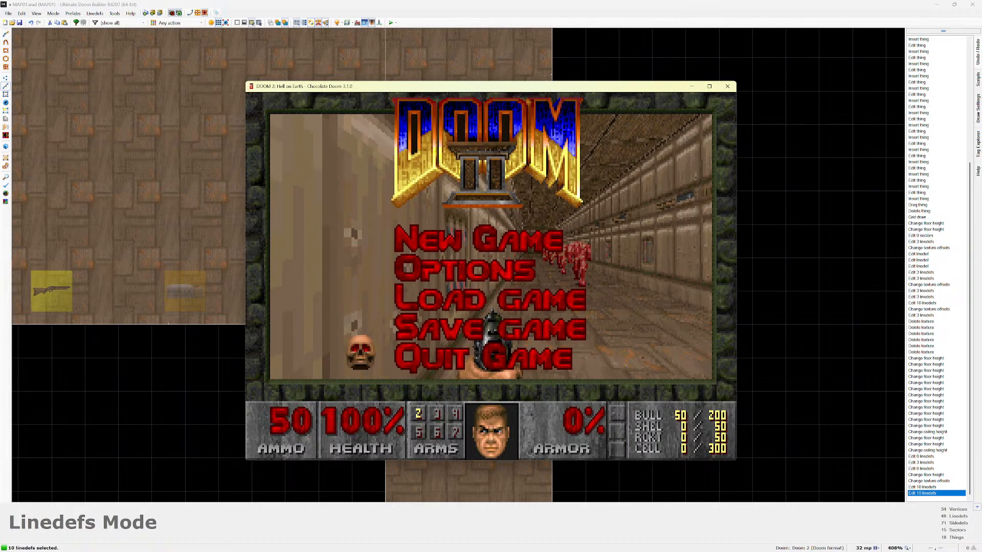
{"action": "key", "text": "Up"}
{"action": "key", "text": "Down"}
{"action": "key", "text": "Return"}
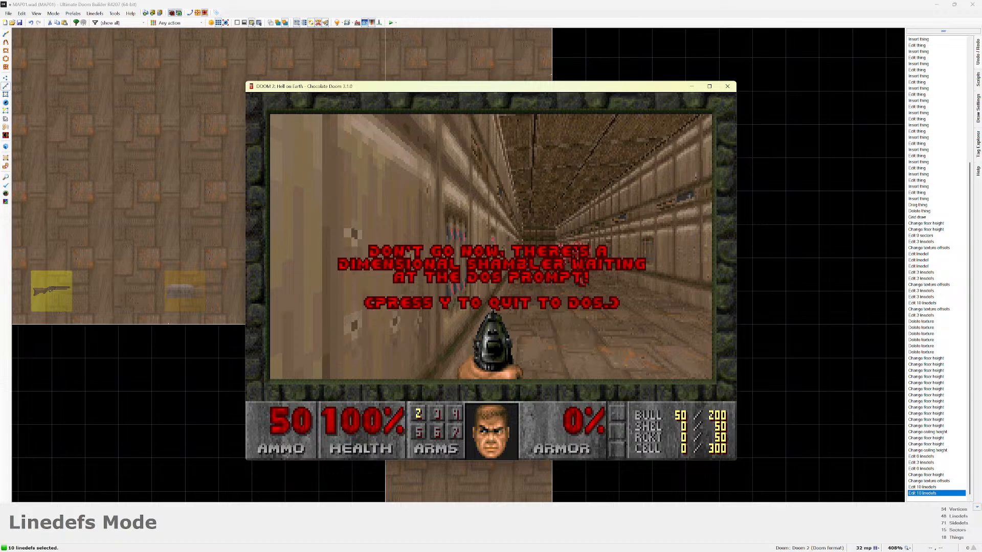
{"action": "key", "text": "y"}
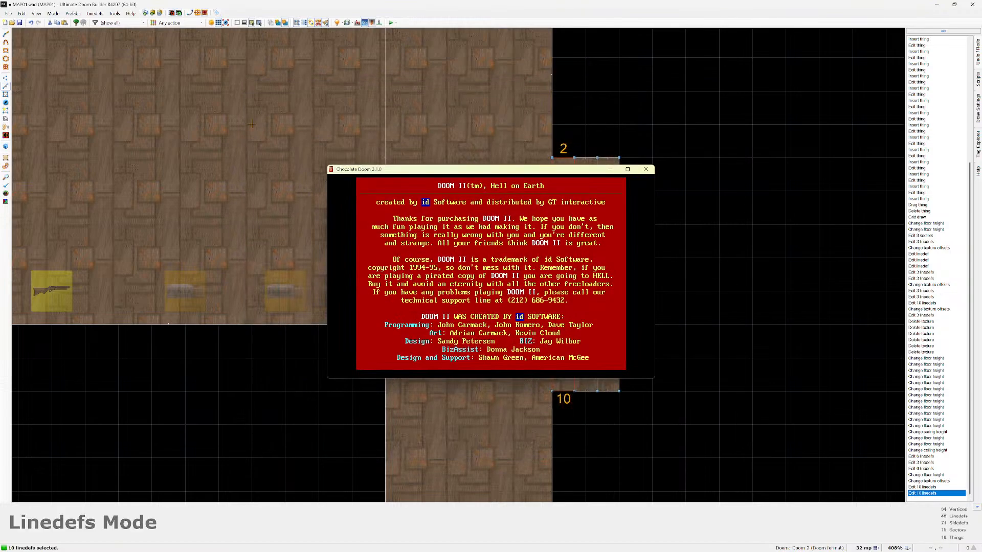
{"action": "key", "text": "Escape"}
Set the action of the ten door lines to 61, SR Door Open Stay.
{"action": "left_click_drag", "start_coordinate": [494, 121], "coordinate": [591, 410]}
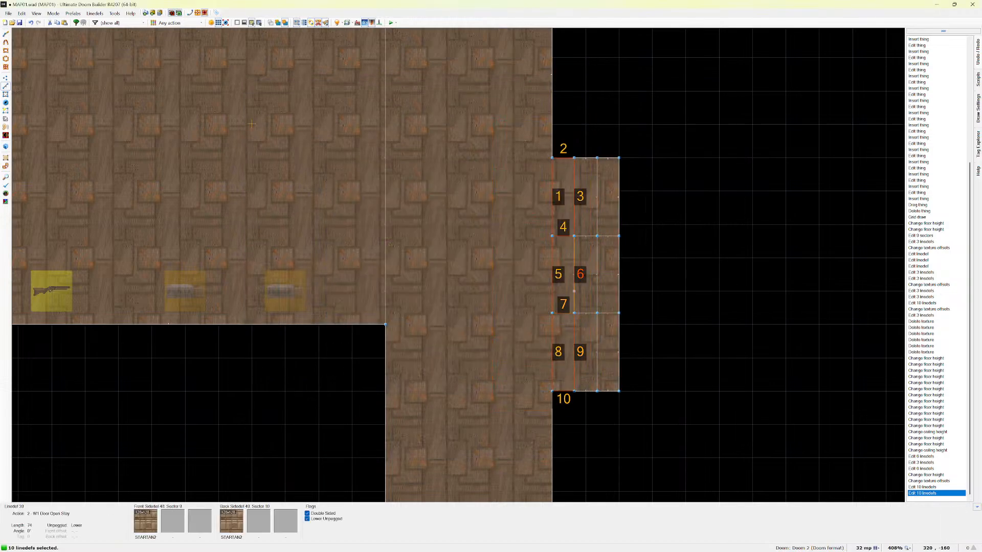
{"action": "right_click", "coordinate": [577, 300]}
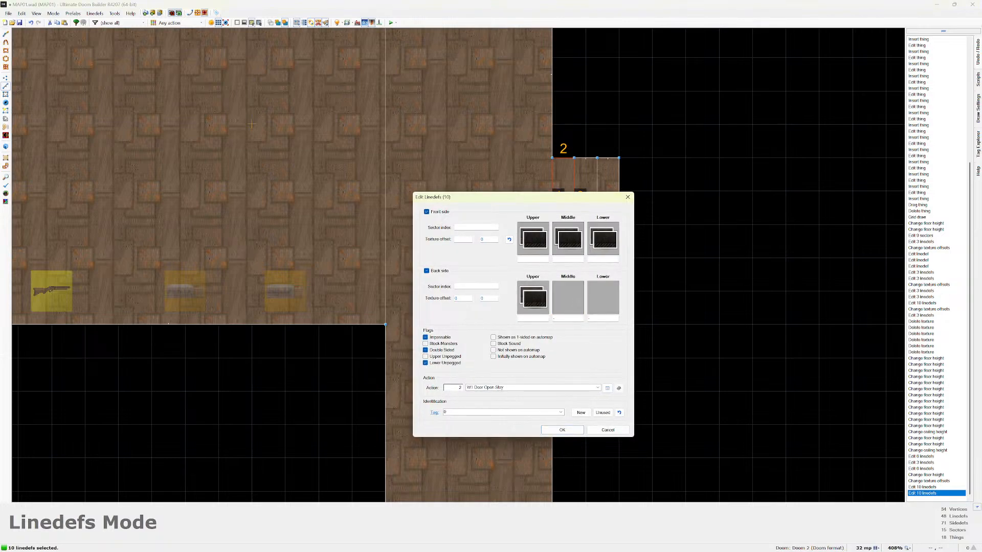
{"action": "left_click", "coordinate": [607, 388]}
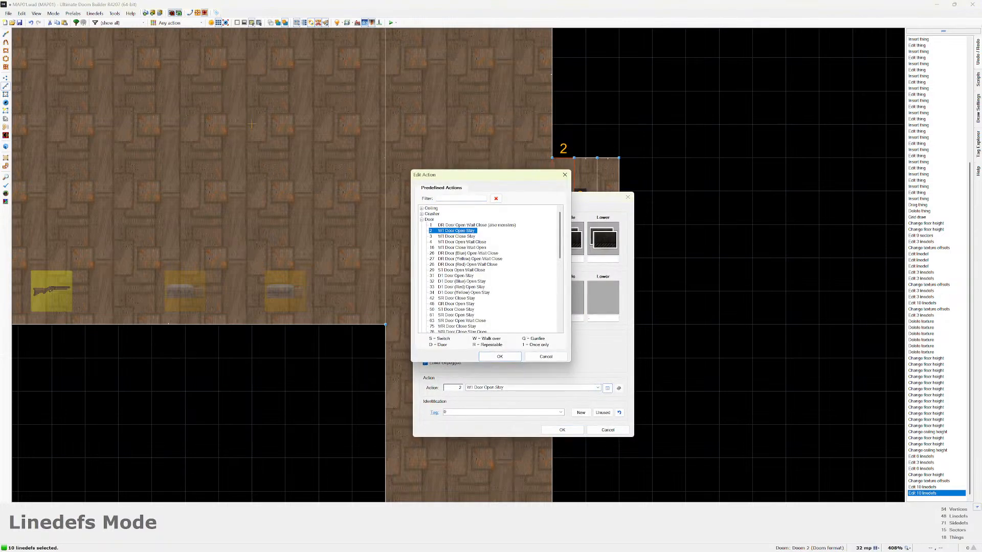
{"action": "scroll", "coordinate": [490, 268], "scroll_direction": "down", "scroll_amount": 1}
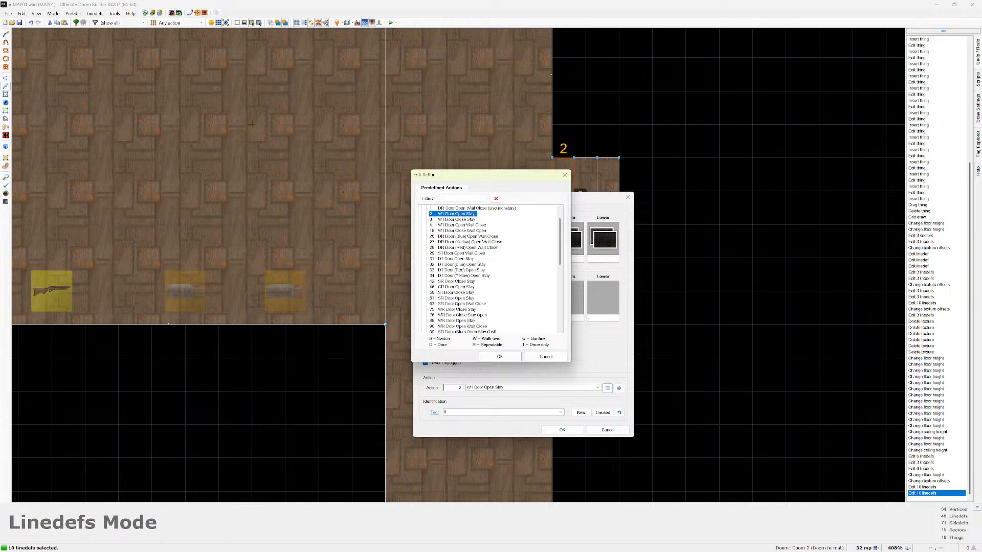
{"action": "left_click", "coordinate": [455, 259]}
{"action": "scroll", "coordinate": [489, 268], "scroll_direction": "down", "scroll_amount": 1}
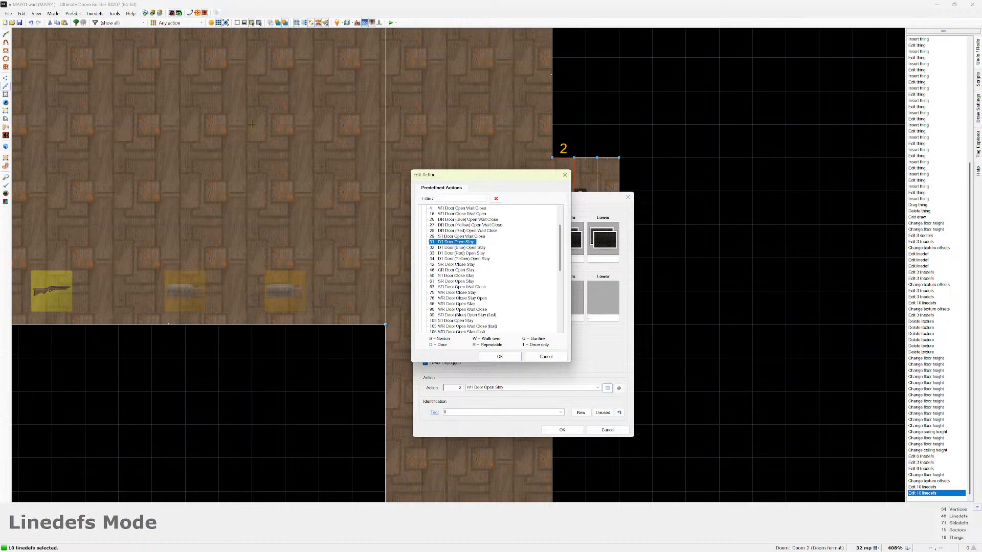
{"action": "left_click", "coordinate": [455, 281]}
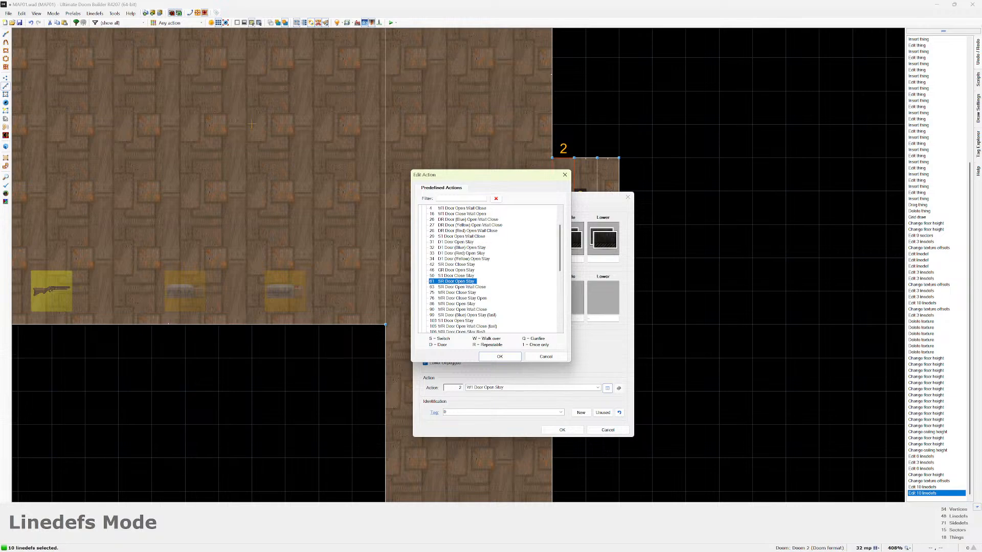
{"action": "left_click", "coordinate": [500, 357]}
{"action": "left_click", "coordinate": [562, 430]}
Run the map in Chocolate Doom and walk along the recess wall to try the switch-operated door segments.
{"action": "left_click", "coordinate": [390, 23]}
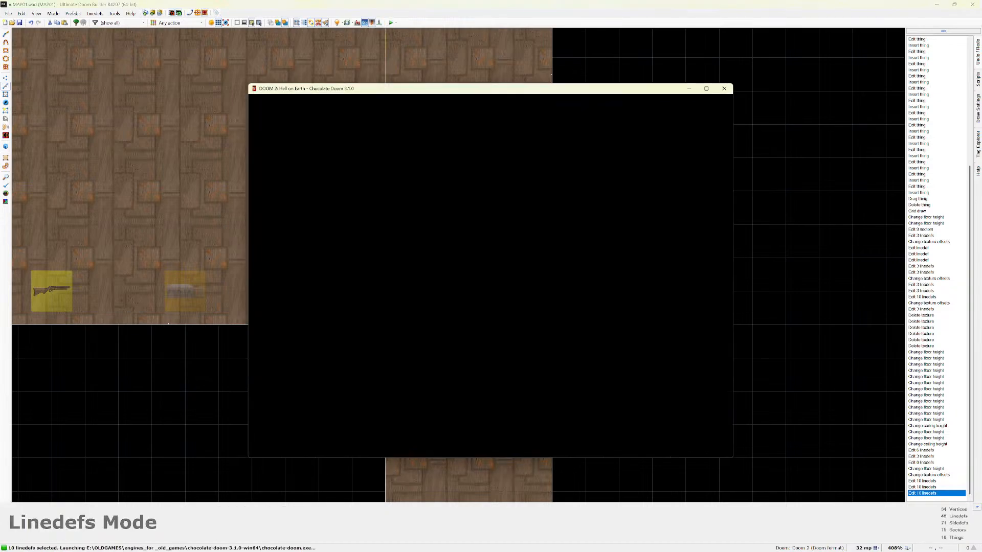
{"action": "key", "text": "w"}
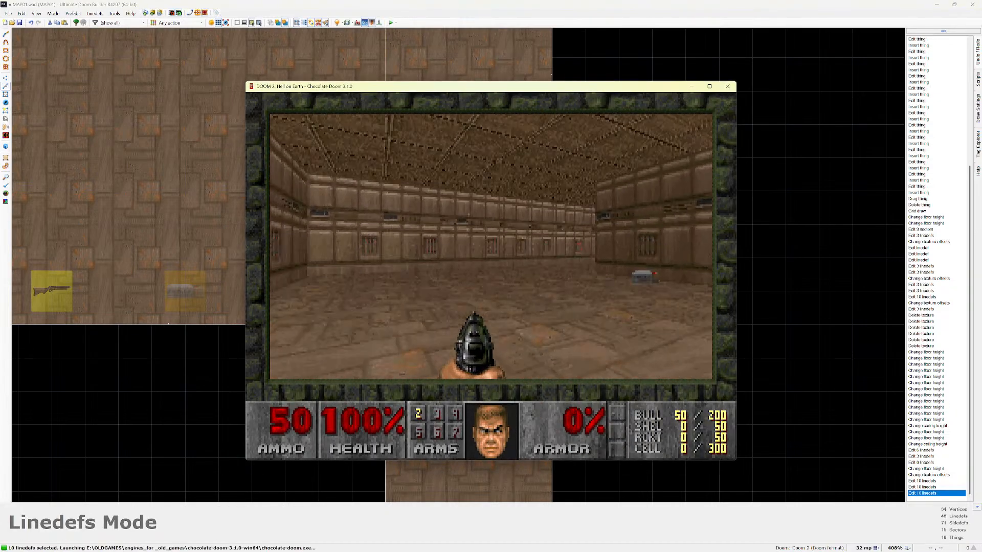
{"action": "key", "text": "w"}
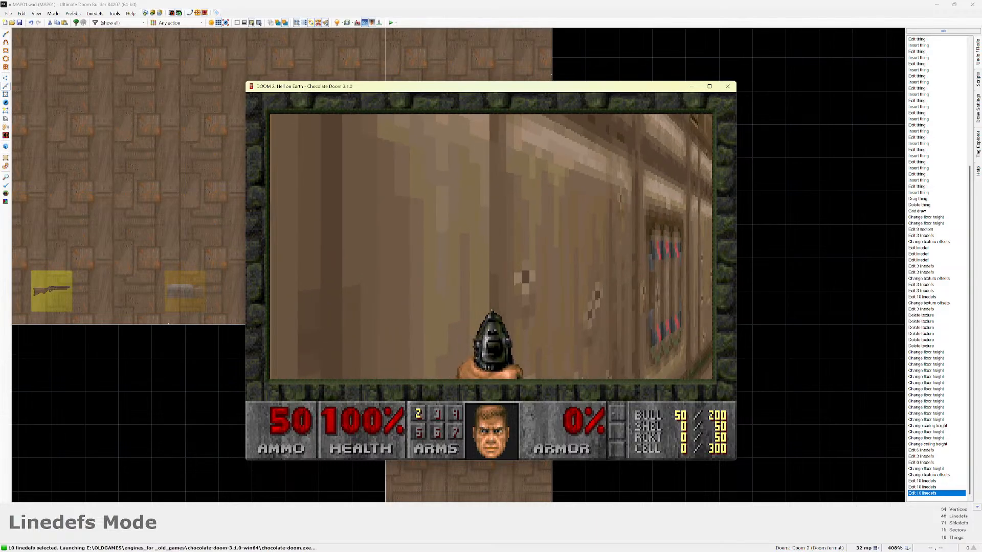
{"action": "key", "text": "d"}
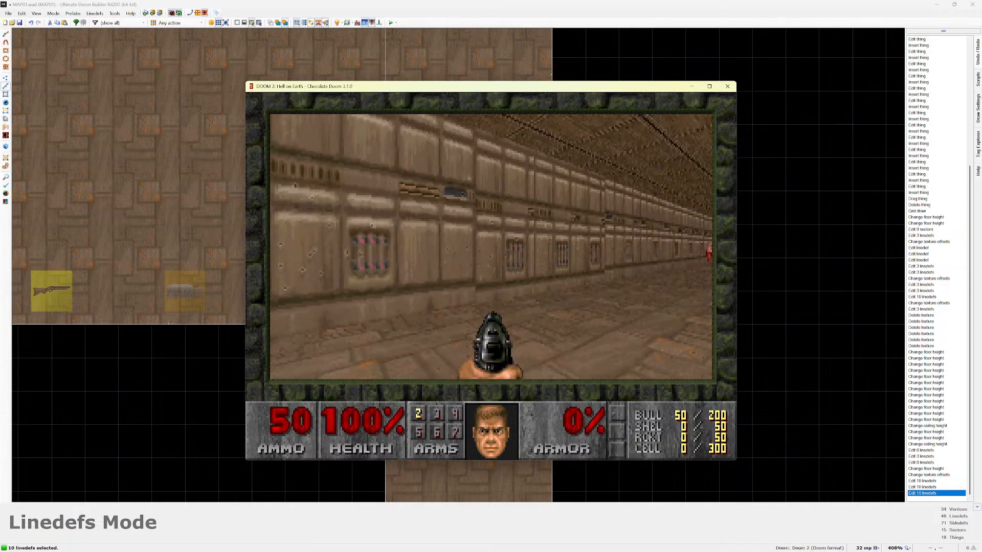
{"action": "key", "text": "w"}
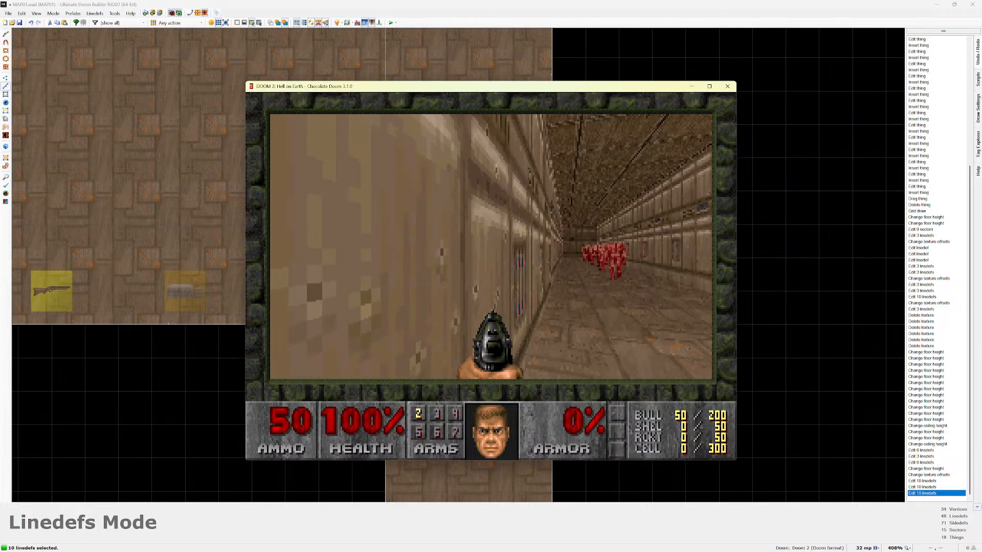
{"action": "key", "text": "w"}
{"action": "key", "text": "w"}
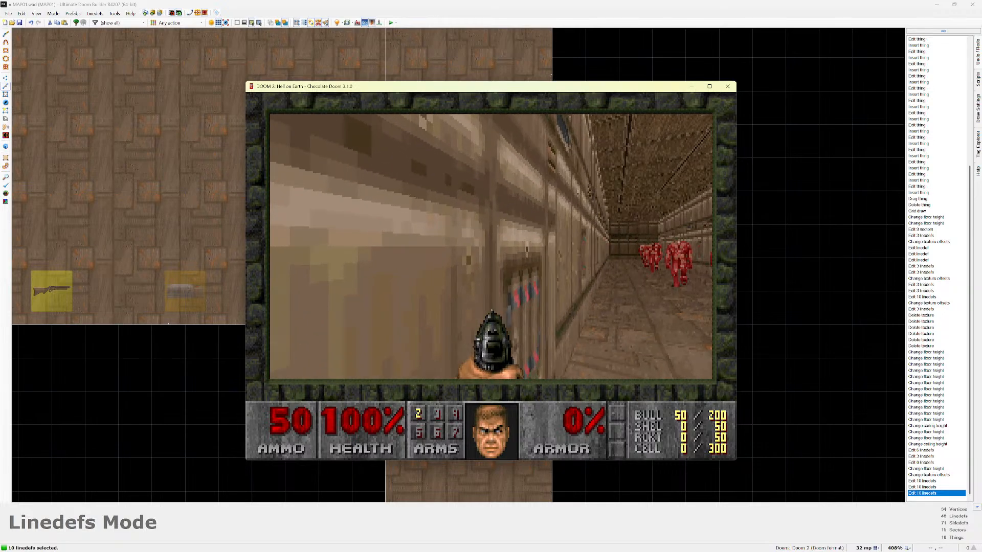
{"action": "key", "text": "w"}
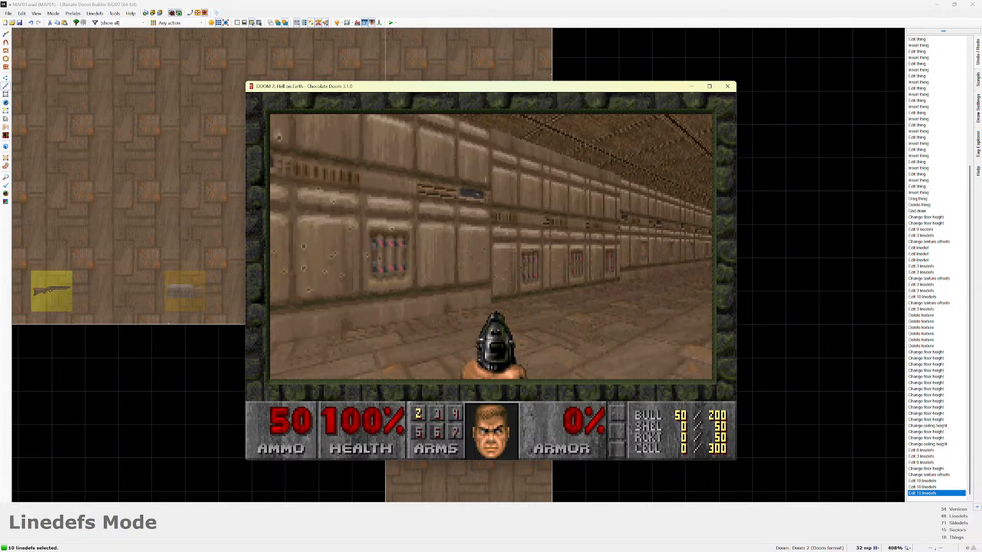
{"action": "key", "text": "Right"}
{"action": "key", "text": "w"}
{"action": "key", "text": "w"}
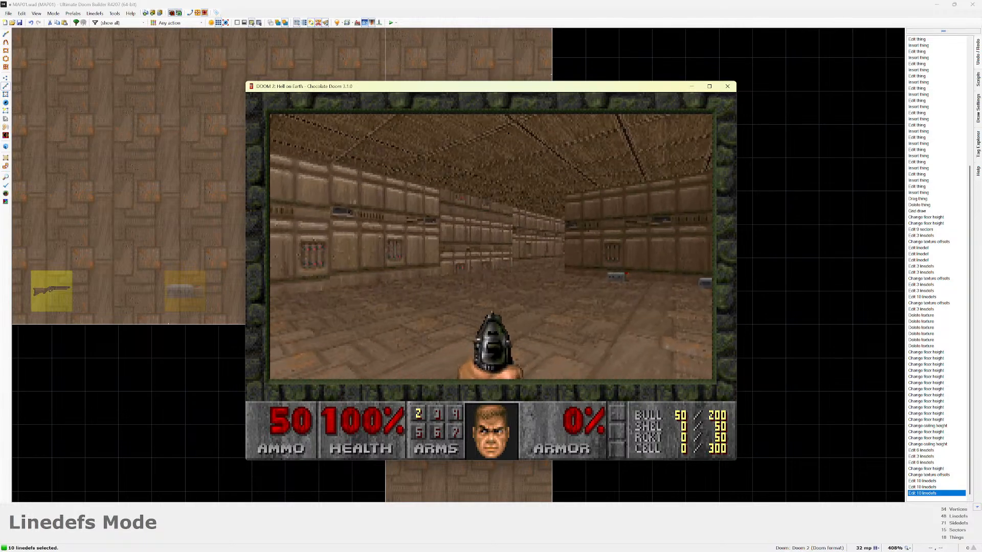
Quit the test game and close its end screen to return to the map editor.
{"action": "key", "text": "Escape"}
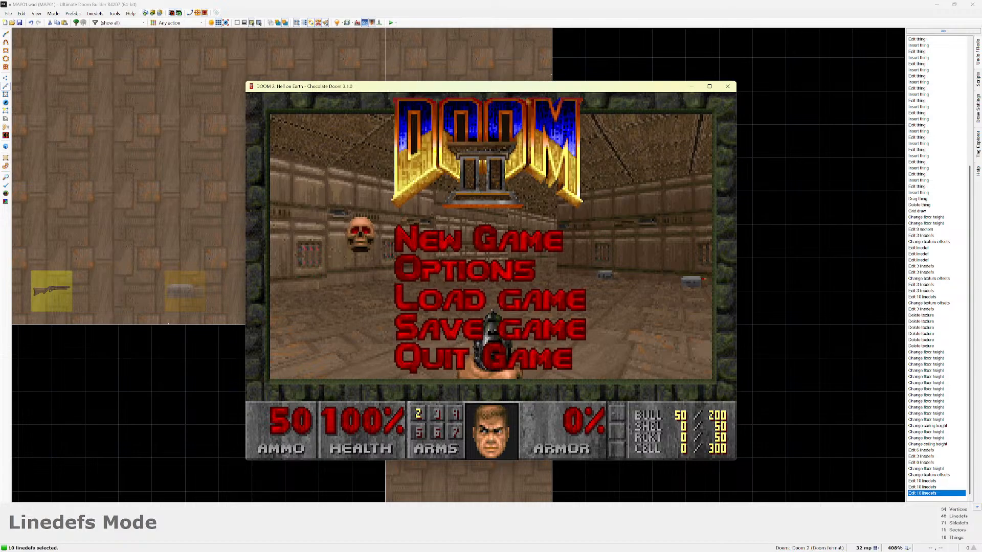
{"action": "key", "text": "Return"}
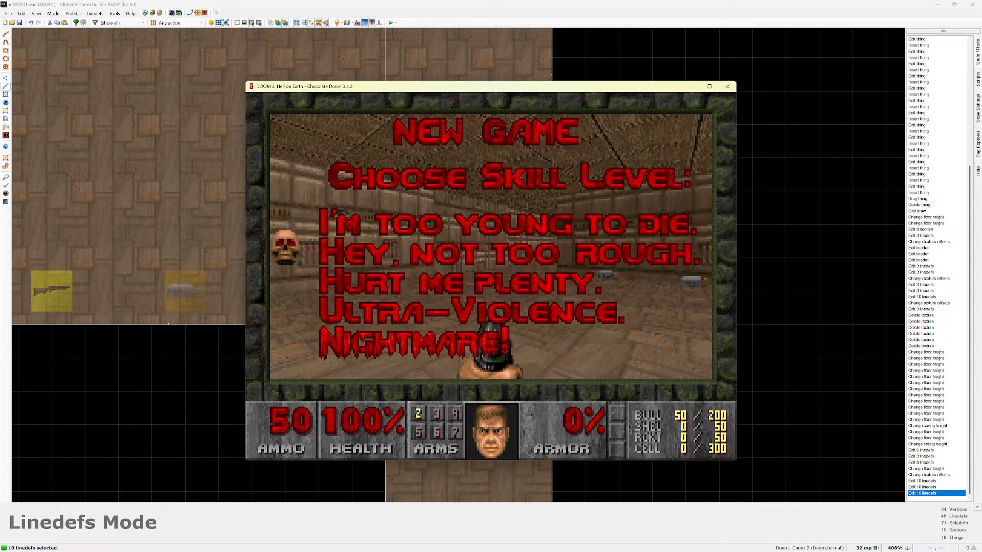
{"action": "key", "text": "Escape"}
{"action": "key", "text": "Up"}
{"action": "key", "text": "Return"}
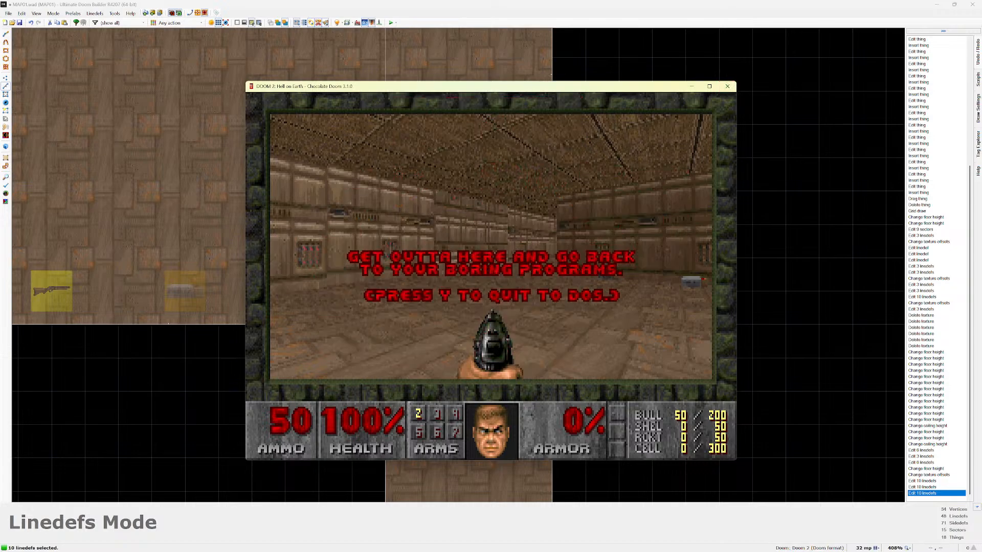
{"action": "key", "text": "y"}
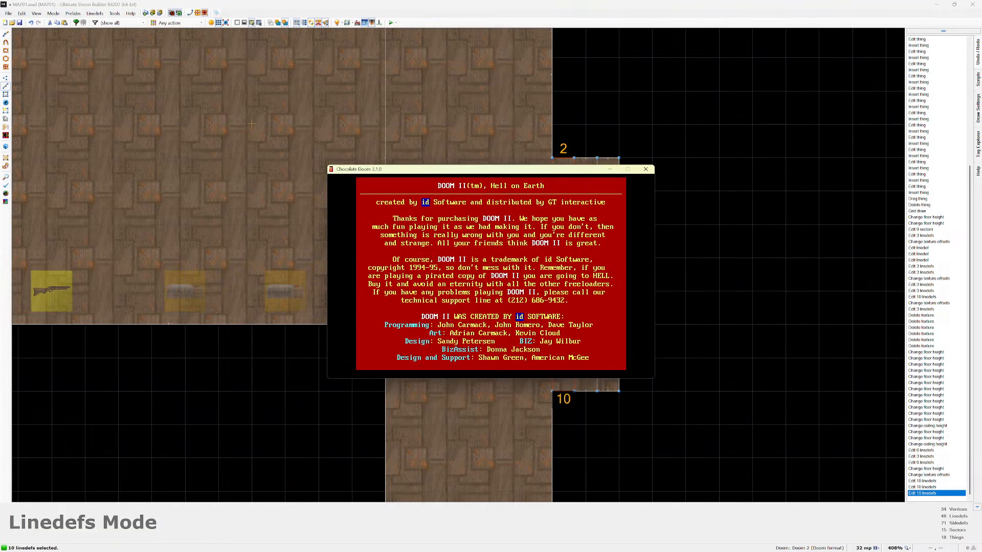
{"action": "left_click", "coordinate": [645, 169]}
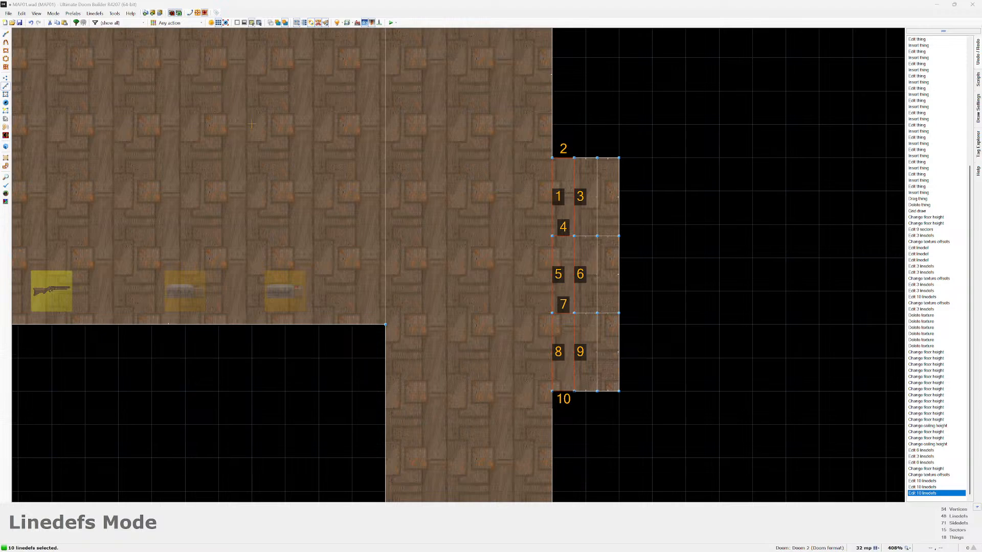
Examine the properties of the ten door lines and of the four lines enclosing the southernmost door segment.
{"action": "right_click", "coordinate": [252, 124]}
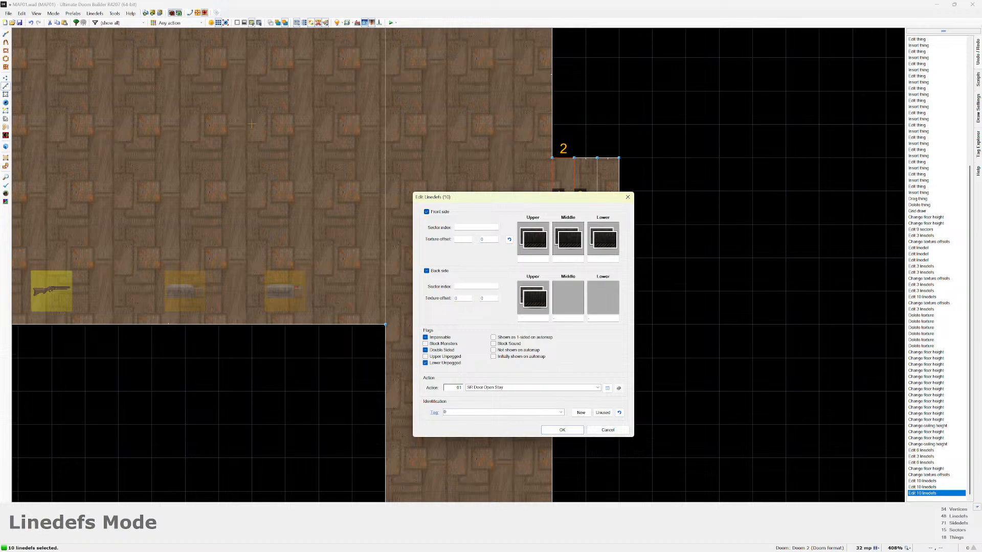
{"action": "left_click", "coordinate": [608, 430]}
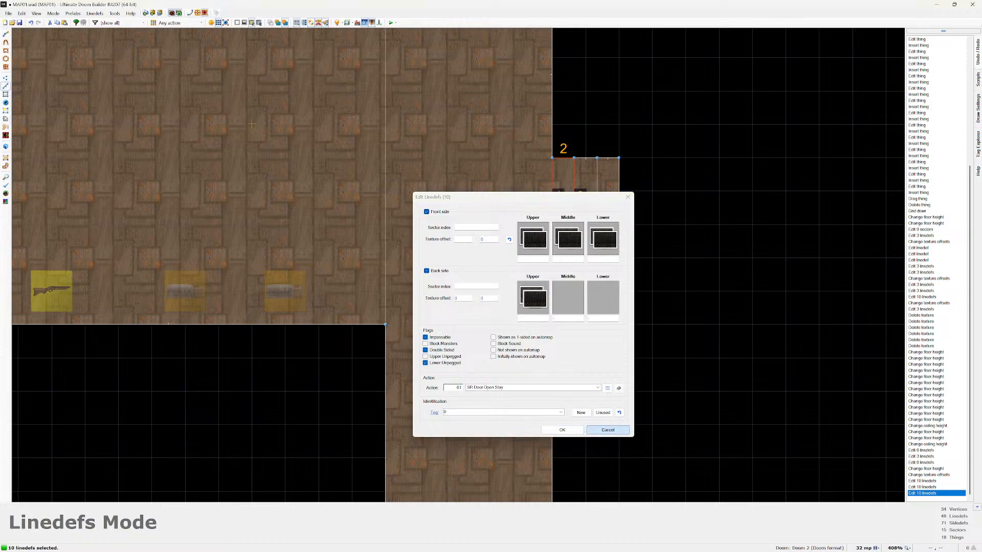
{"action": "left_click", "coordinate": [552, 209]}
{"action": "left_click", "coordinate": [573, 197]}
{"action": "left_click", "coordinate": [563, 236]}
{"action": "left_click", "coordinate": [552, 287]}
{"action": "left_click", "coordinate": [573, 284]}
{"action": "left_click", "coordinate": [563, 313]}
{"action": "left_click", "coordinate": [552, 353]}
{"action": "left_click", "coordinate": [563, 391]}
{"action": "left_click", "coordinate": [573, 352]}
{"action": "left_click_drag", "start_coordinate": [543, 302], "coordinate": [580, 397]}
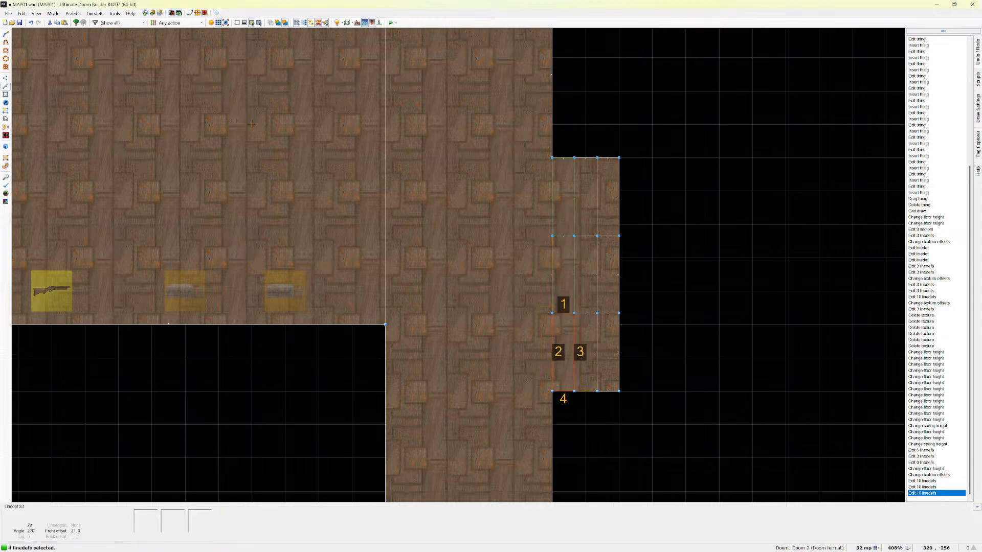
{"action": "right_click", "coordinate": [573, 356]}
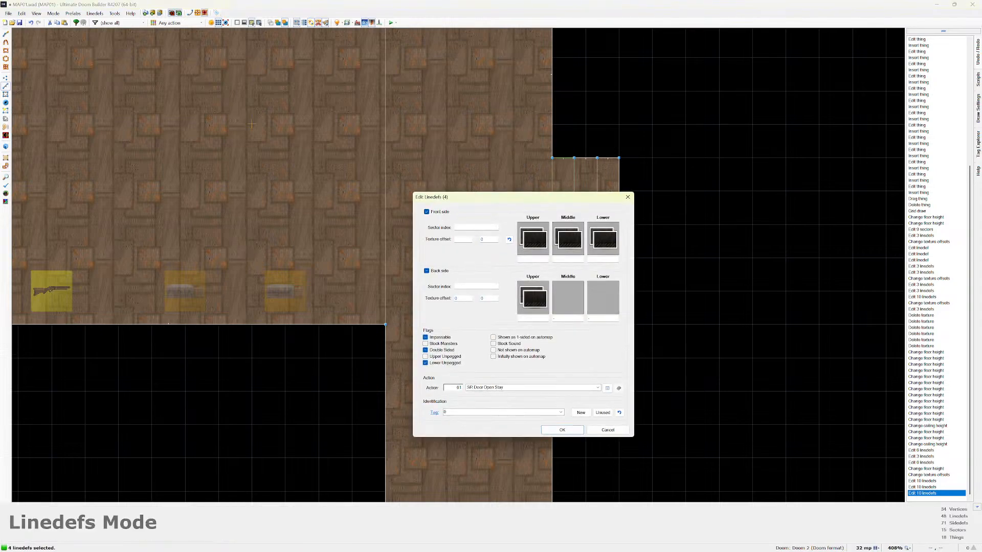
{"action": "left_click", "coordinate": [628, 197]}
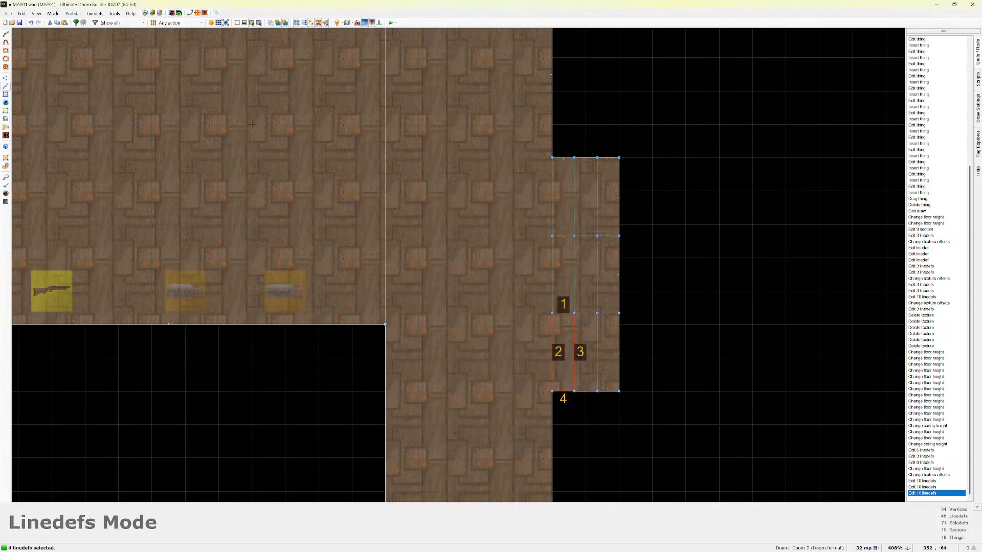
Switch to Sectors mode with the three door sectors selected and set their special from Secret to None.
{"action": "left_click_drag", "start_coordinate": [585, 130], "coordinate": [542, 399]}
{"action": "left_click", "coordinate": [54, 13]}
{"action": "left_click", "coordinate": [53, 13]}
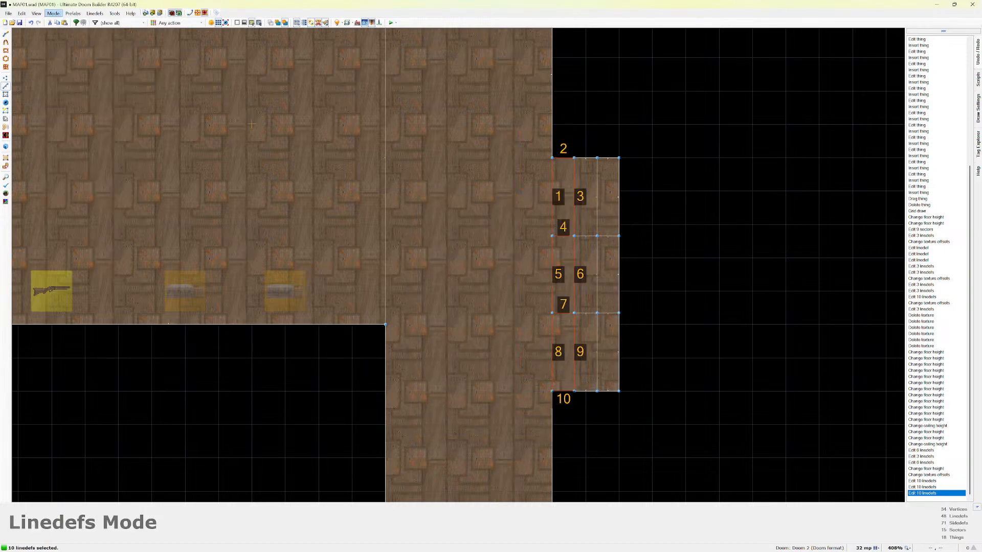
{"action": "left_click", "coordinate": [54, 14]}
{"action": "left_click", "coordinate": [70, 97]}
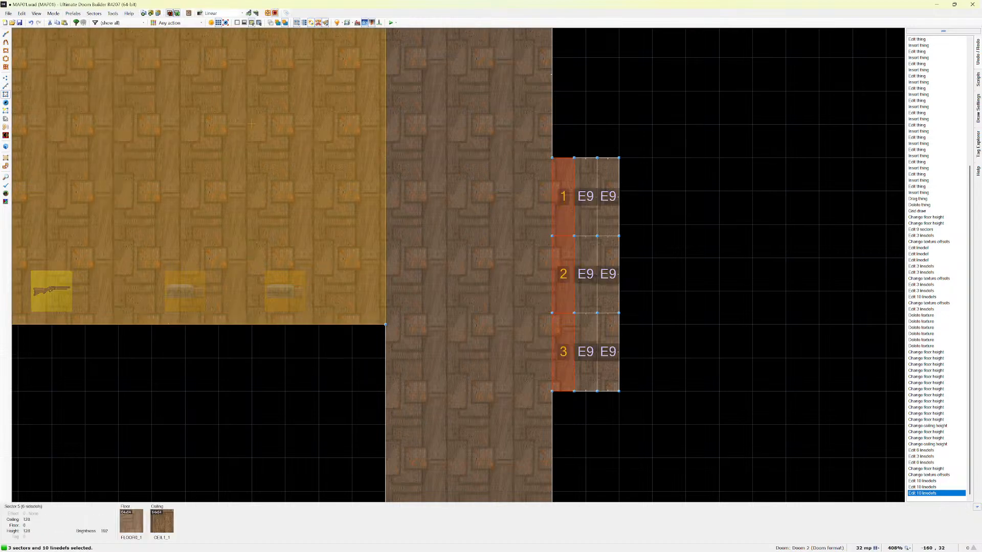
{"action": "right_click", "coordinate": [561, 261]}
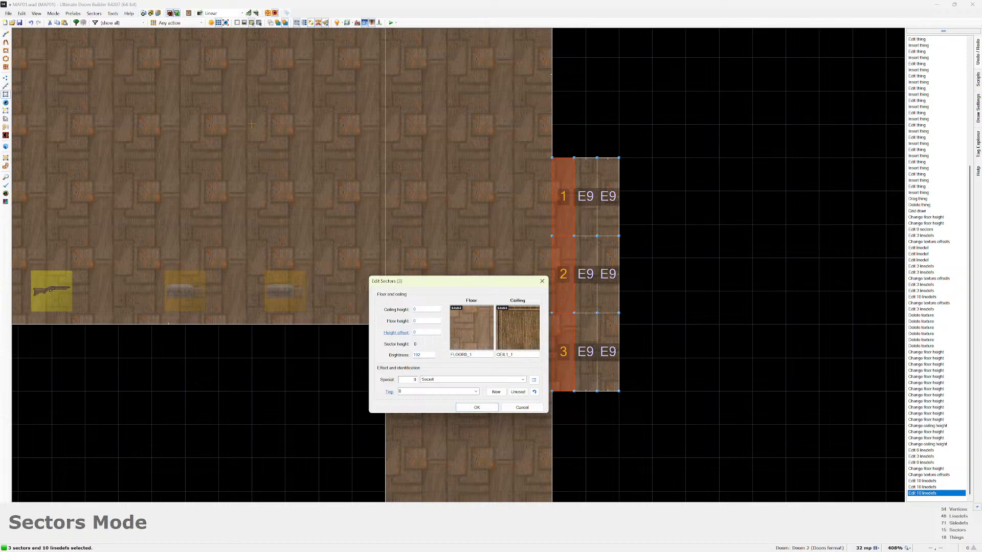
{"action": "left_click", "coordinate": [522, 379]}
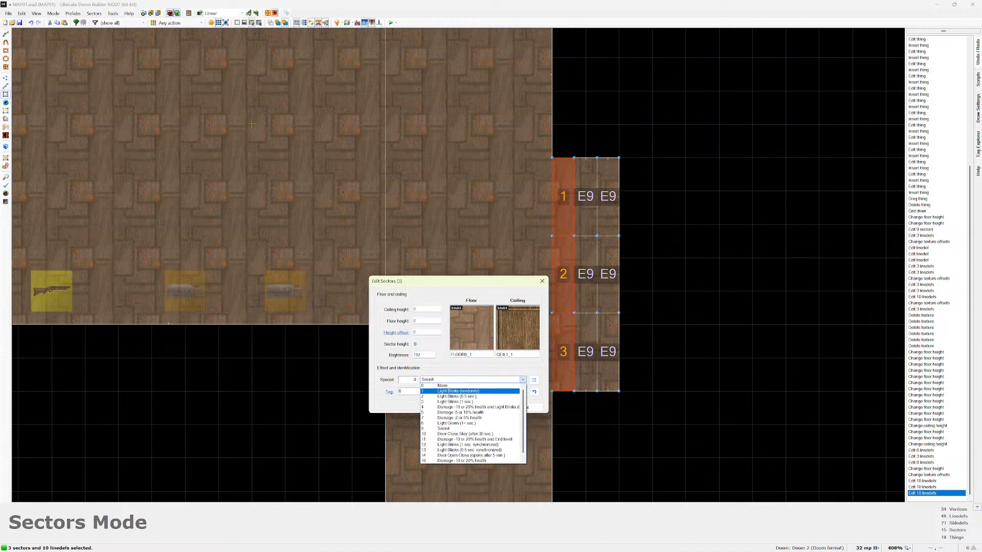
{"action": "left_click", "coordinate": [443, 385]}
{"action": "left_click", "coordinate": [477, 407]}
{"action": "left_click_drag", "start_coordinate": [550, 206], "coordinate": [640, 431]}
{"action": "right_click", "coordinate": [562, 286]}
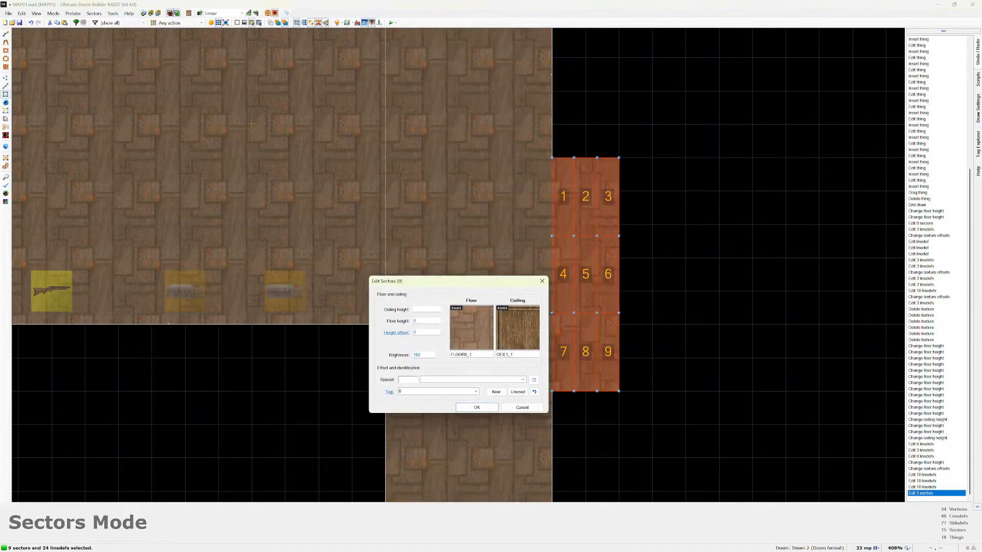
{"action": "left_click", "coordinate": [522, 407]}
Set the special of the three sectors in the recess's middle column to None and clear the selection.
{"action": "left_click_drag", "start_coordinate": [558, 125], "coordinate": [597, 407]}
{"action": "right_click", "coordinate": [587, 358]}
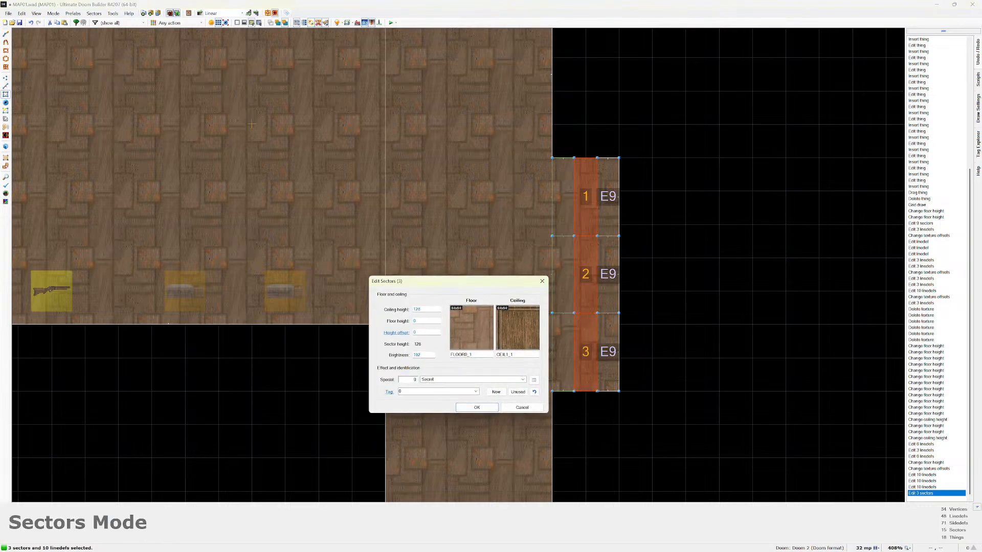
{"action": "left_click", "coordinate": [523, 379]}
{"action": "left_click", "coordinate": [444, 386]}
{"action": "left_click", "coordinate": [476, 407]}
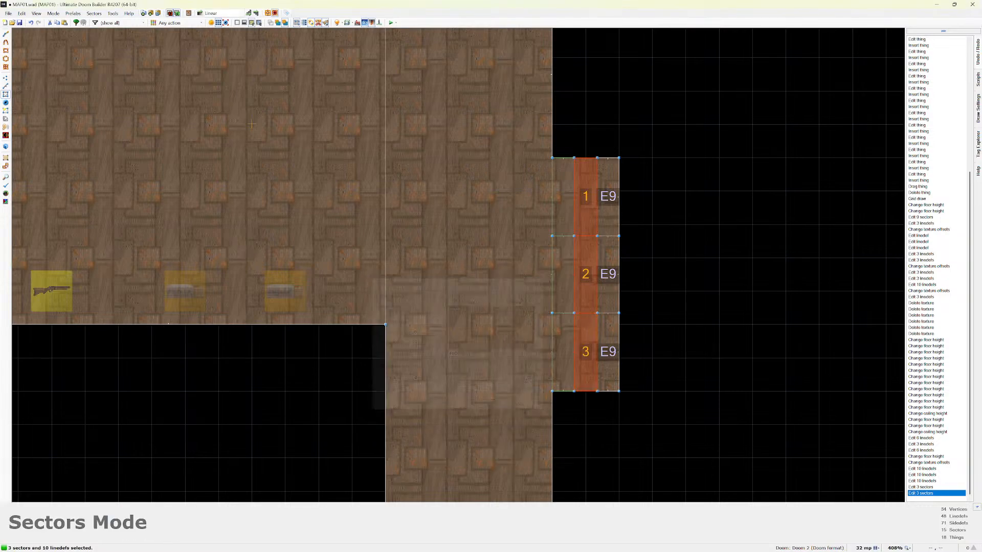
{"action": "key", "text": "Escape"}
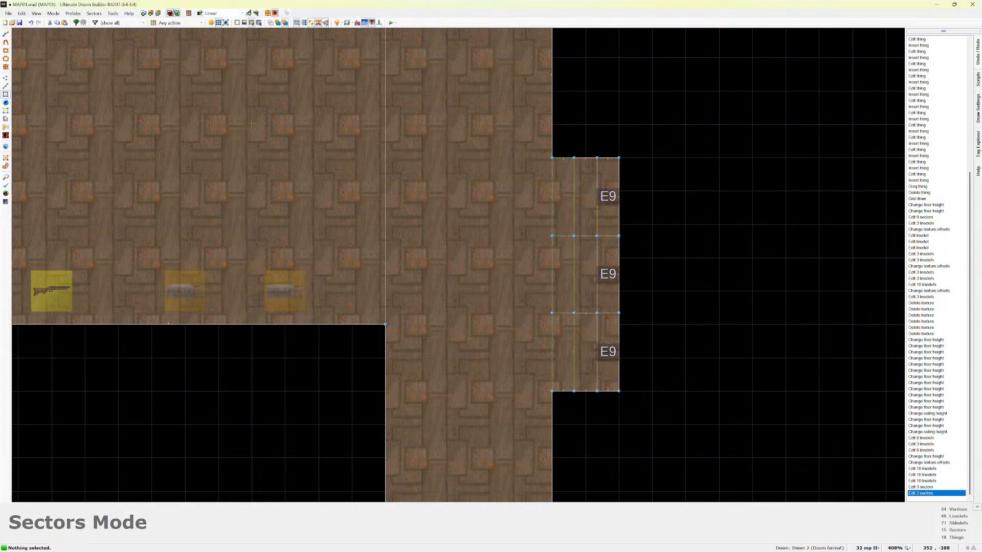
Set the special of the three sectors in the recess's outermost column to None.
{"action": "mouse_move", "coordinate": [643, 435]}
{"action": "left_mouse_down"}
{"action": "mouse_move", "coordinate": [618, 211]}
{"action": "mouse_move", "coordinate": [597, 129]}
{"action": "left_mouse_up"}
{"action": "right_click", "coordinate": [608, 197]}
{"action": "left_click", "coordinate": [522, 380]}
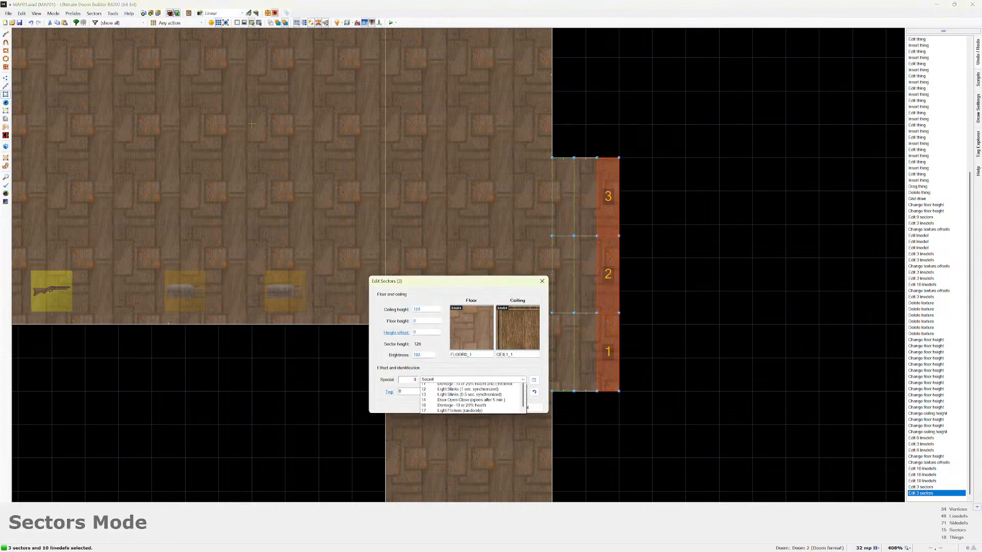
{"action": "scroll", "coordinate": [461, 387], "scroll_direction": "up", "scroll_amount": 1}
{"action": "left_click", "coordinate": [460, 387]}
{"action": "left_click", "coordinate": [476, 407]}
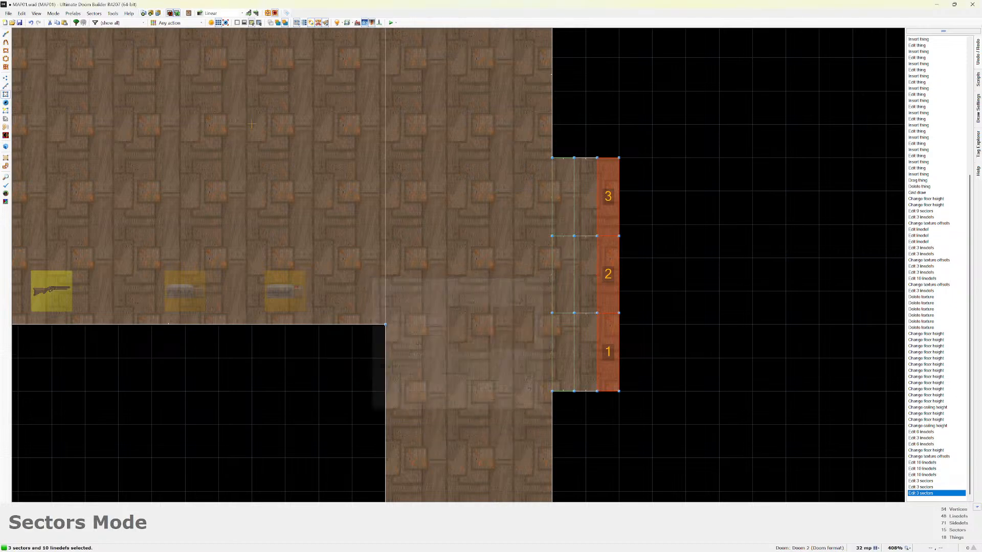
Deselect the outer recess sectors and select only the three door sectors next to the corridor.
{"action": "left_click", "coordinate": [608, 274]}
{"action": "left_click", "coordinate": [607, 220]}
{"action": "left_click", "coordinate": [585, 338]}
{"action": "left_click", "coordinate": [607, 348]}
{"action": "left_click", "coordinate": [563, 214]}
{"action": "left_click", "coordinate": [563, 274]}
{"action": "left_click", "coordinate": [563, 352]}
{"action": "left_click", "coordinate": [585, 353]}
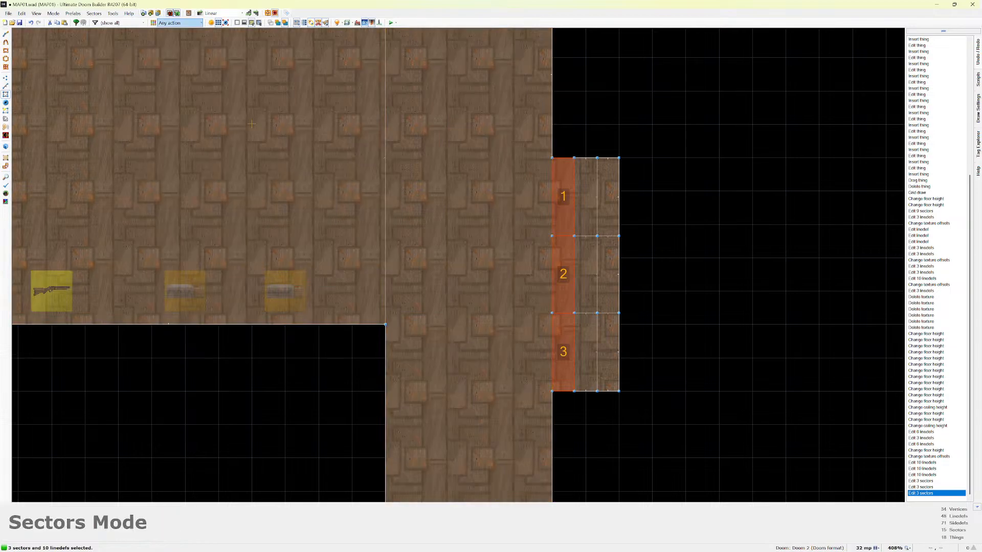
In Linedefs mode, clear the front middle, front lower and back upper textures of the ten door lines.
{"action": "left_click", "coordinate": [53, 13]}
{"action": "left_click", "coordinate": [72, 82]}
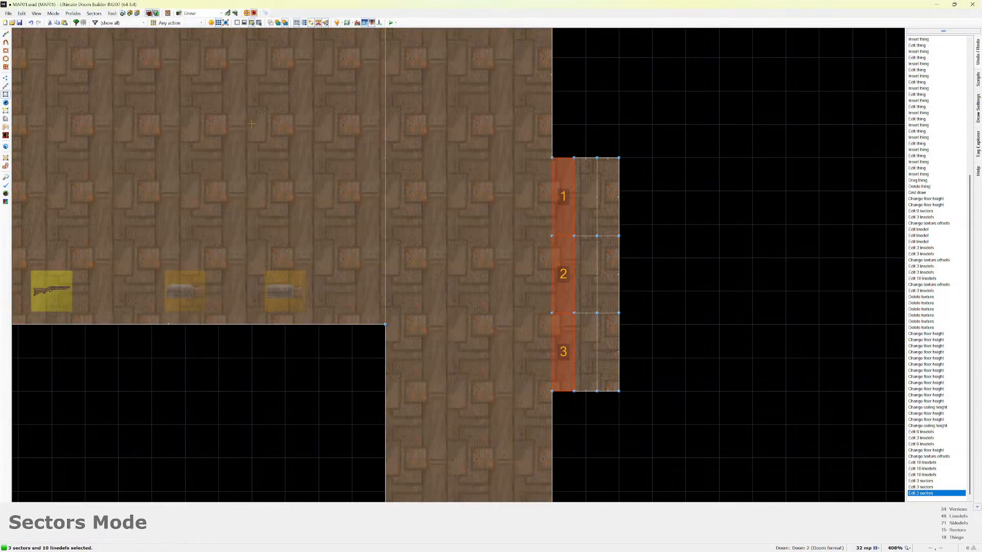
{"action": "left_click", "coordinate": [53, 13]}
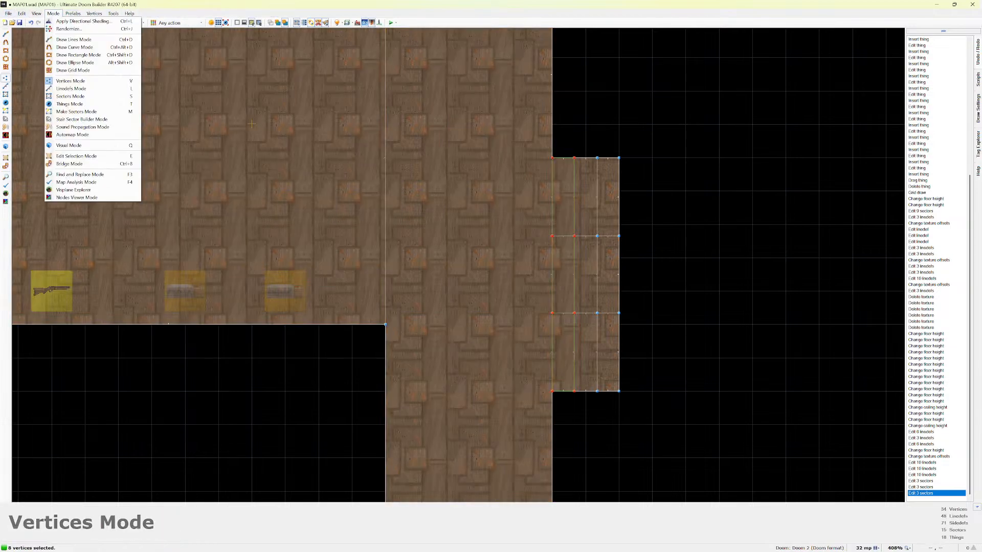
{"action": "left_click", "coordinate": [71, 88]}
{"action": "mouse_move", "coordinate": [541, 133]}
{"action": "left_mouse_down"}
{"action": "mouse_move", "coordinate": [594, 327]}
{"action": "mouse_move", "coordinate": [581, 406]}
{"action": "left_mouse_up"}
{"action": "right_click", "coordinate": [572, 294]}
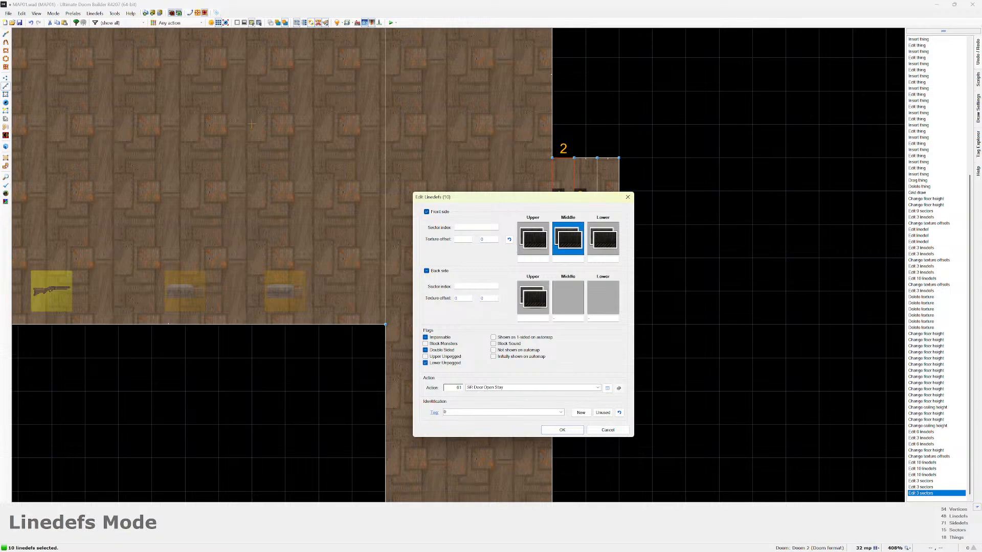
{"action": "right_click", "coordinate": [568, 239]}
{"action": "right_click", "coordinate": [599, 239]}
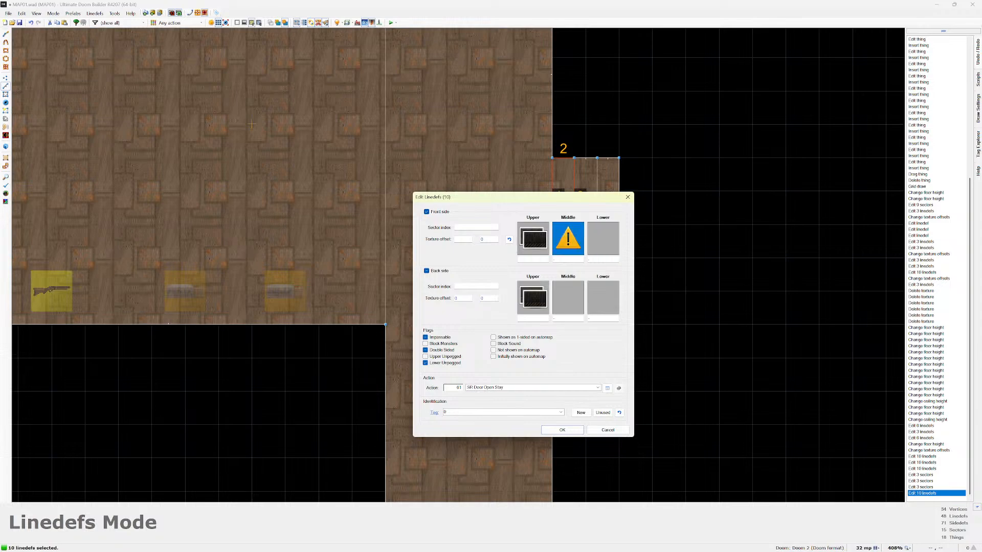
{"action": "right_click", "coordinate": [532, 297]}
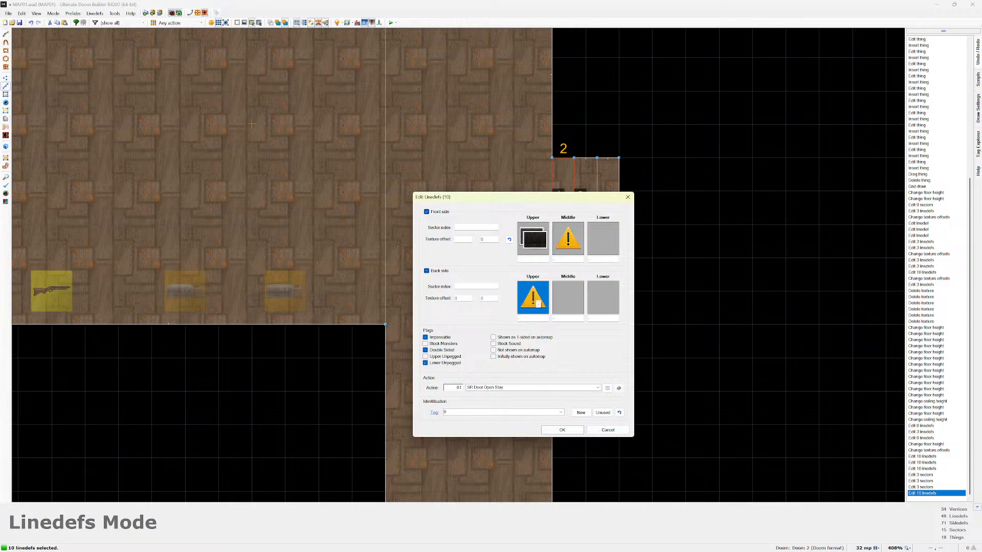
Set the front upper and back upper textures of the ten door lines to BIGDOOR2.
{"action": "left_click", "coordinate": [533, 239]}
{"action": "left_click", "coordinate": [528, 218]}
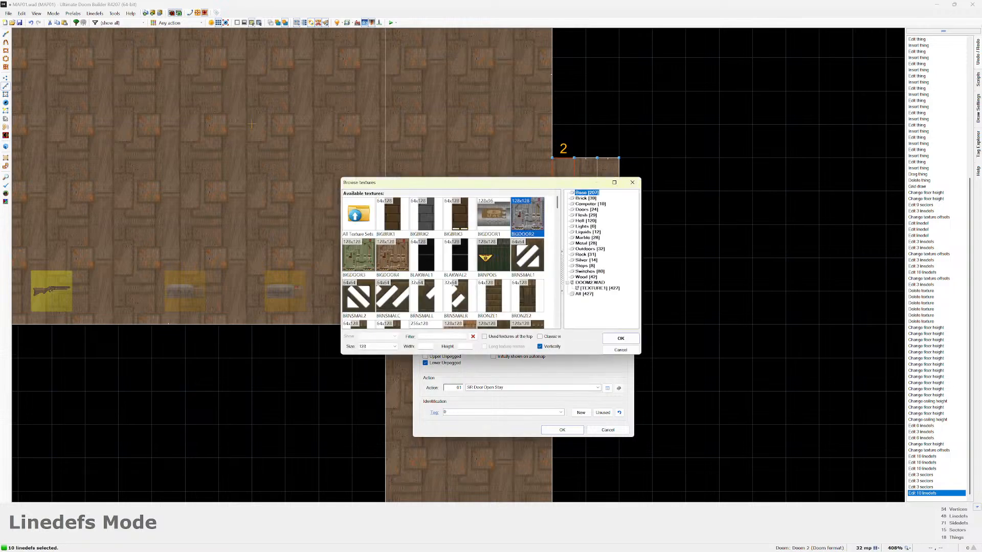
{"action": "left_click", "coordinate": [621, 338]}
{"action": "left_click", "coordinate": [532, 298]}
{"action": "left_click", "coordinate": [528, 217]}
{"action": "left_click", "coordinate": [621, 338]}
Set the front middle texture of the ten door lines to BRNSMALR and apply the linedef edits.
{"action": "left_click", "coordinate": [567, 239]}
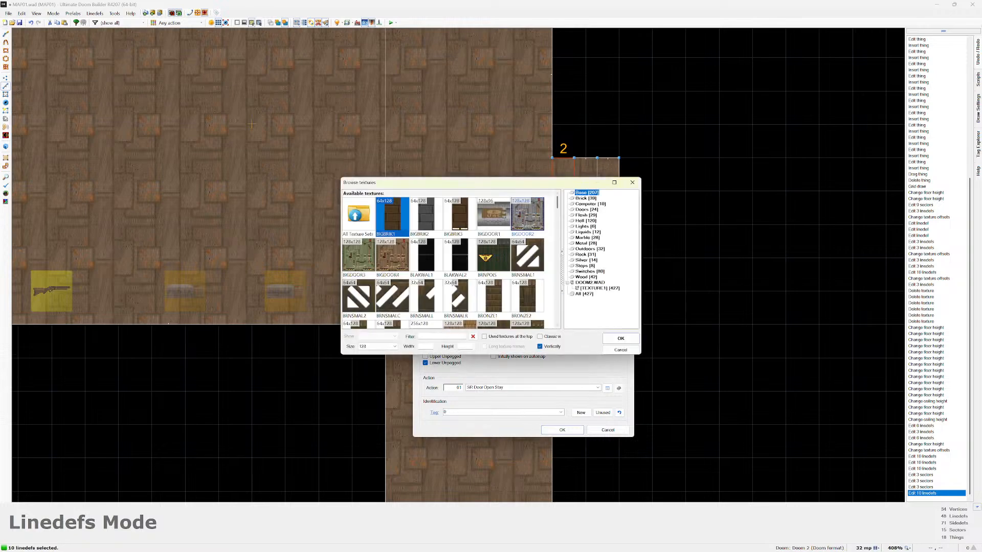
{"action": "left_click", "coordinate": [527, 217]}
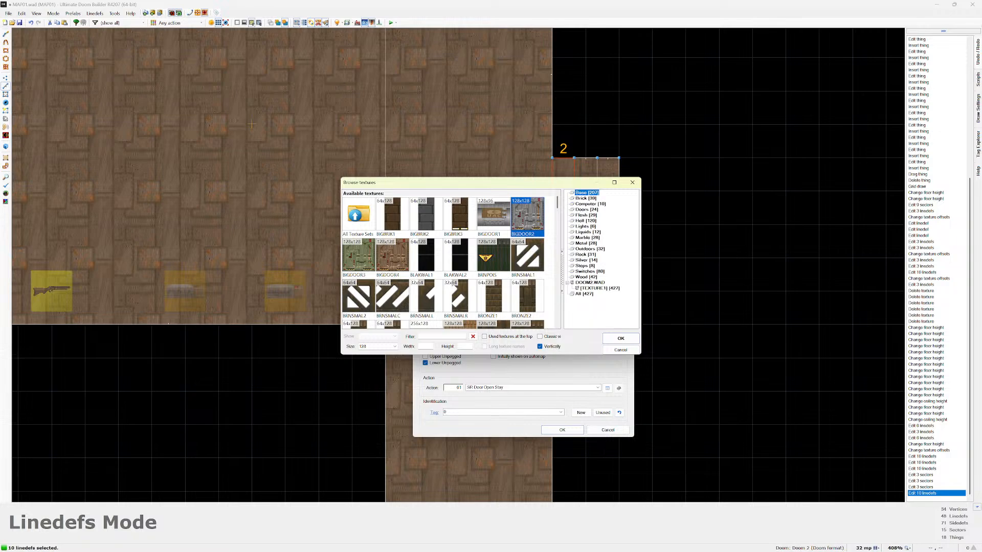
{"action": "left_click", "coordinate": [426, 298]}
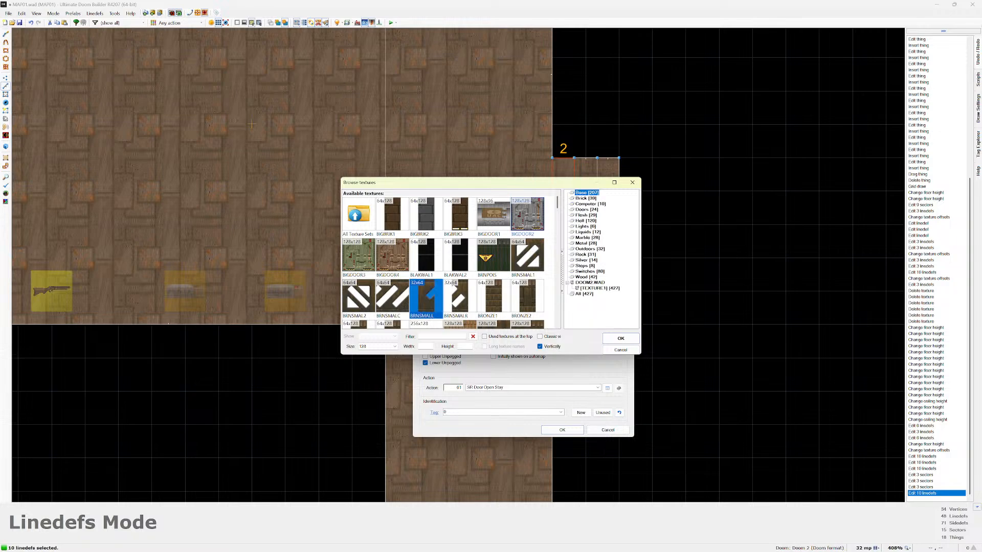
{"action": "double_click", "coordinate": [426, 299]}
{"action": "left_click", "coordinate": [562, 429]}
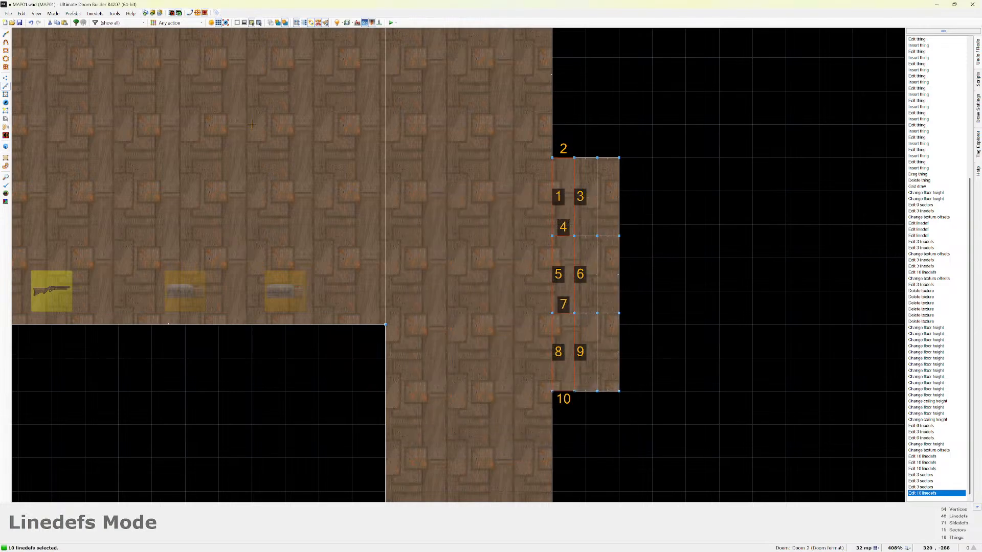
Set the action of the ten door lines to 1, DR Door Open Wait Close (also monsters).
{"action": "key", "text": "q"}
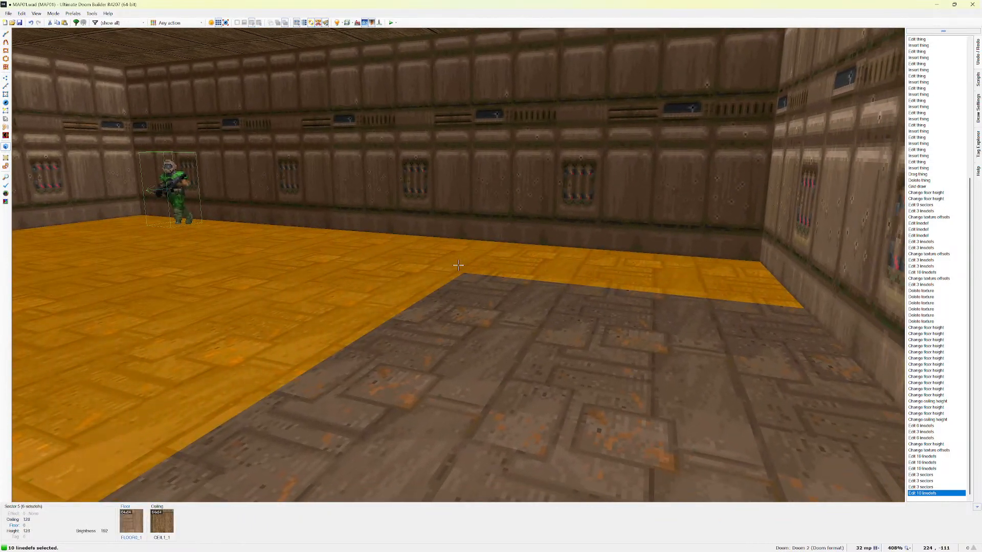
{"action": "key", "text": "q"}
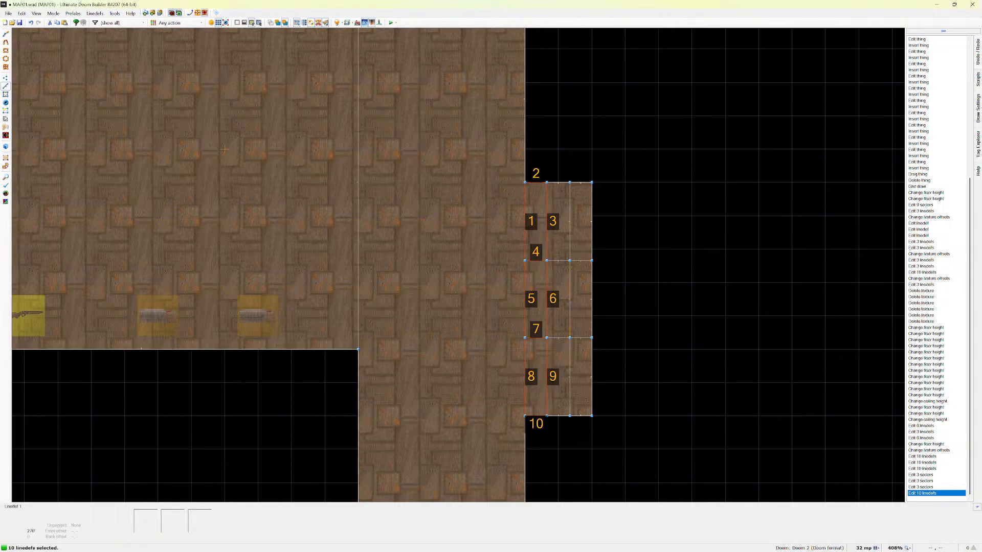
{"action": "right_click", "coordinate": [525, 283]}
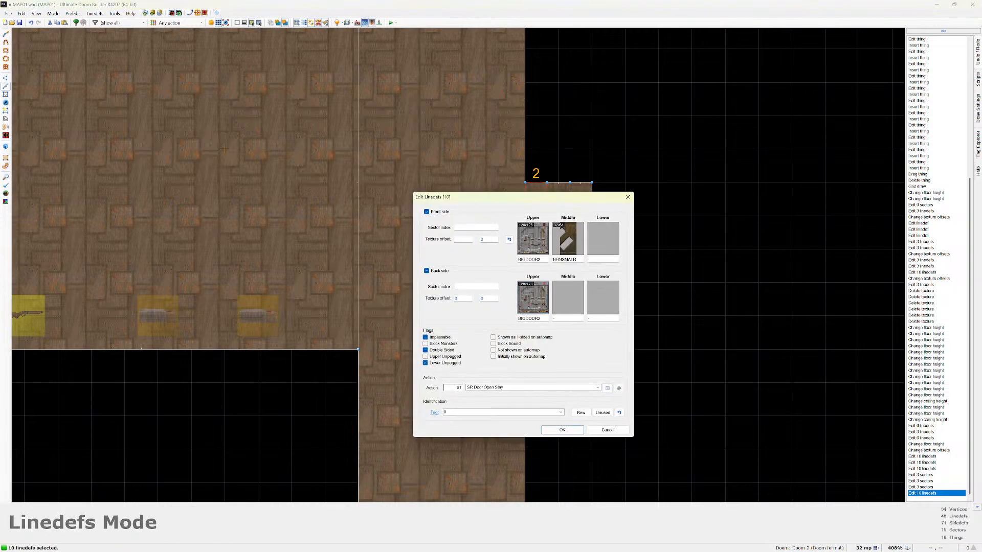
{"action": "left_click", "coordinate": [597, 387]}
{"action": "scroll", "coordinate": [532, 413], "scroll_direction": "up", "scroll_amount": 18}
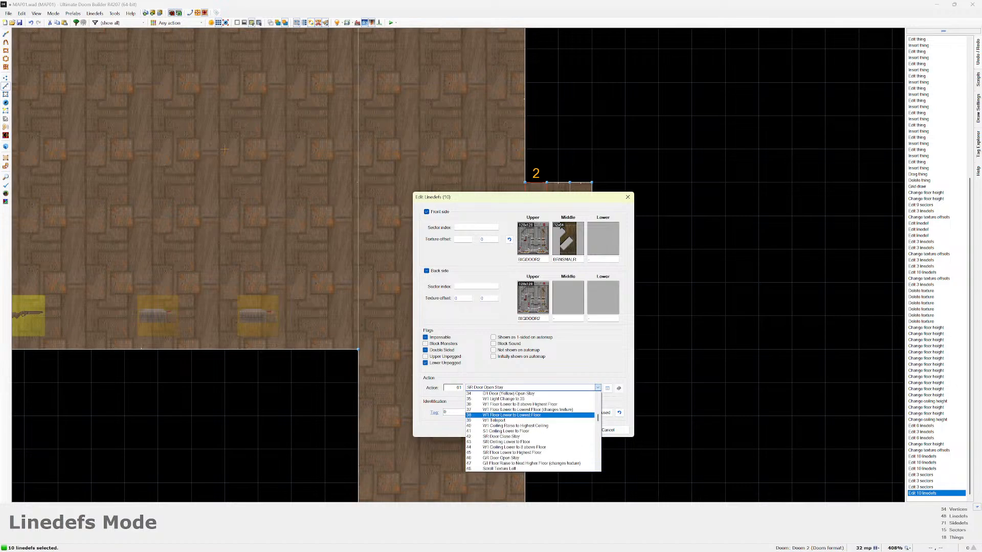
{"action": "left_click", "coordinate": [520, 399]}
{"action": "left_click", "coordinate": [562, 430]}
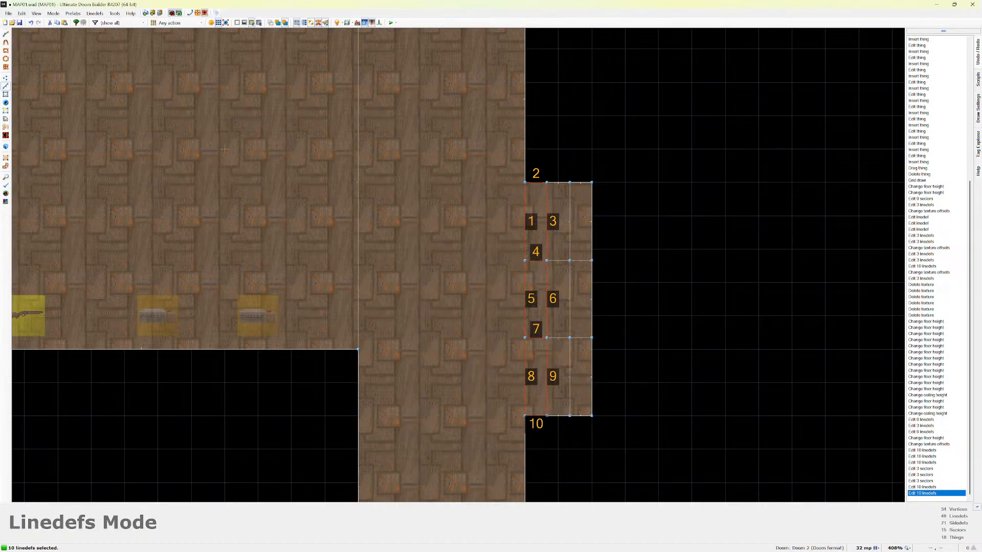
Test the map in Chocolate Doom, walking up to the BIGDOOR2 doors and examining how they look and behave.
{"action": "left_click", "coordinate": [391, 23]}
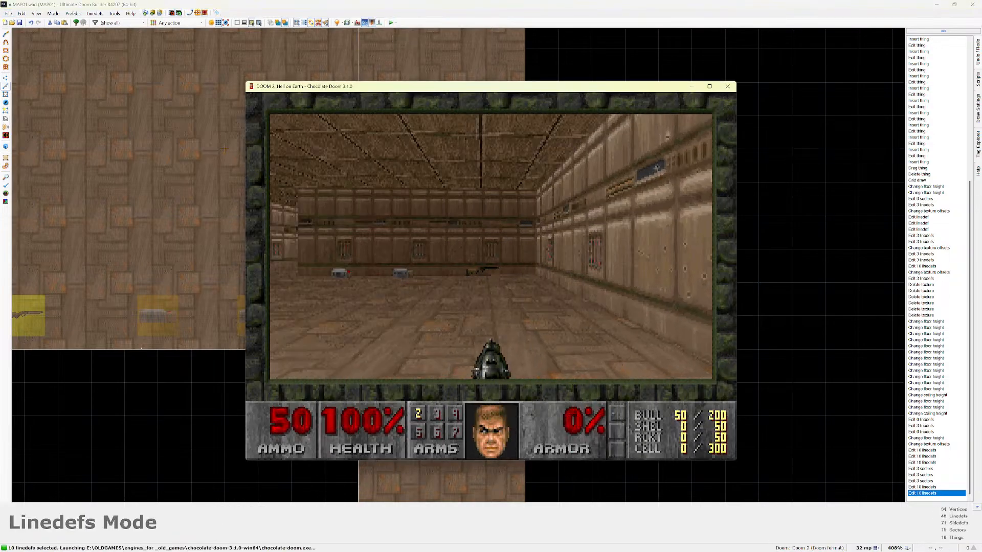
{"action": "key", "text": "Up"}
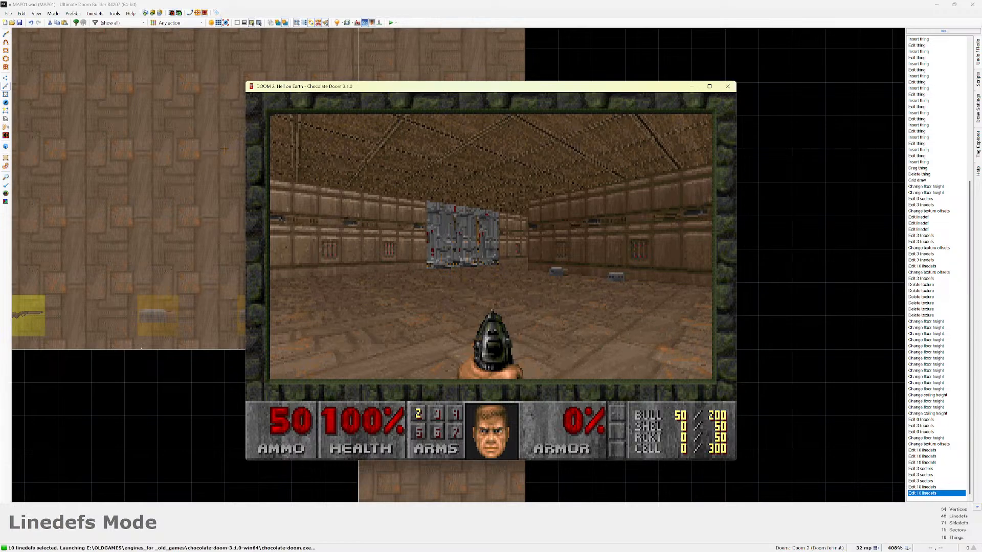
{"action": "key", "text": "Up"}
{"action": "key", "text": "Up"}
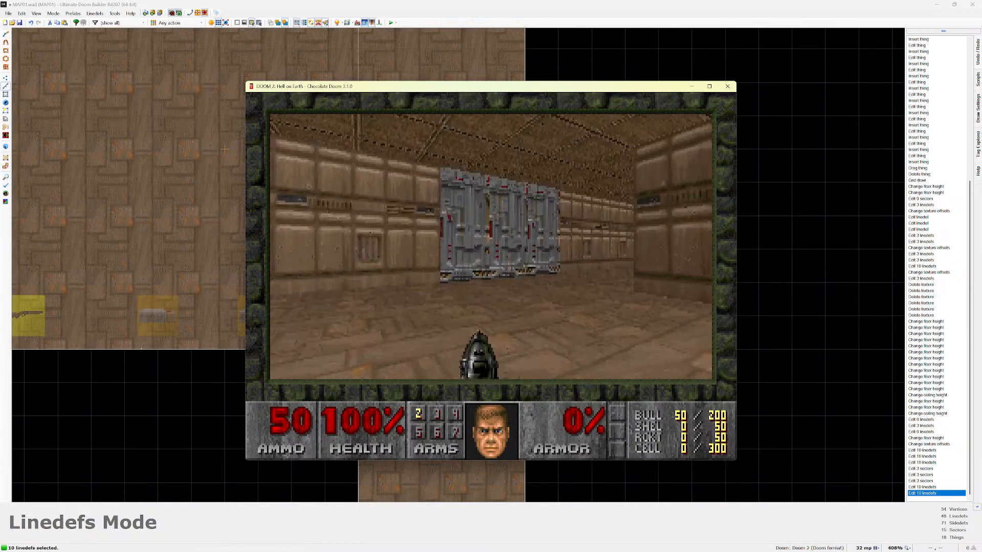
{"action": "key", "text": "Down"}
{"action": "key", "text": "Right"}
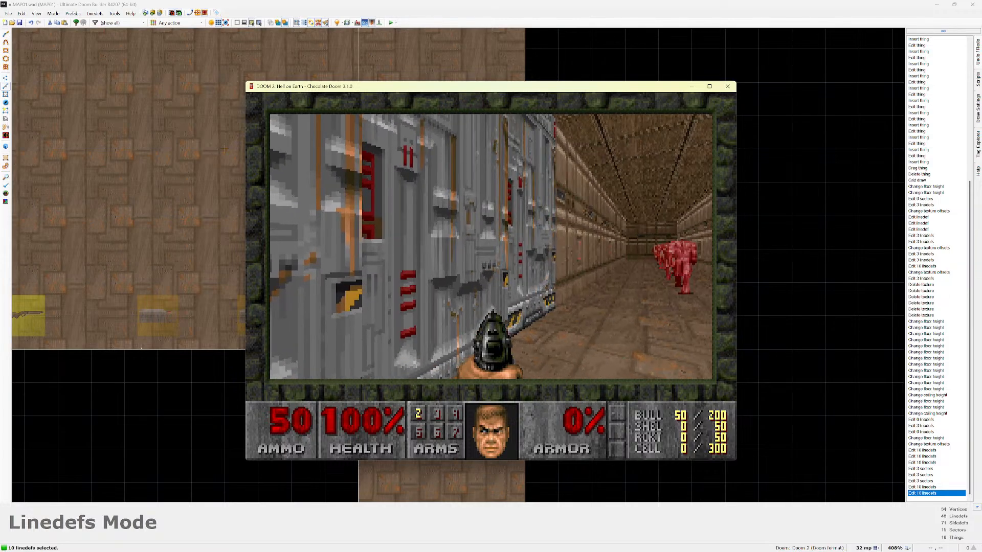
{"action": "key", "text": "Left"}
{"action": "key", "text": "Left"}
{"action": "key", "text": "Down"}
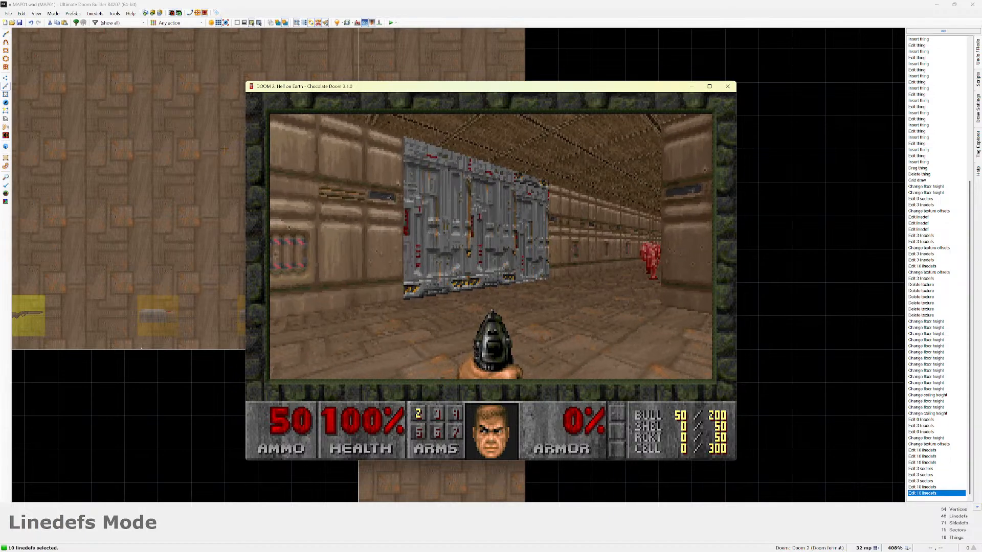
{"action": "key", "text": "Up"}
{"action": "key", "text": "Right"}
{"action": "key", "text": "Down"}
{"action": "key", "text": "Up"}
{"action": "key", "text": "Left"}
Quit the test game and return to Ultimate Doom Builder.
{"action": "key", "text": "Escape"}
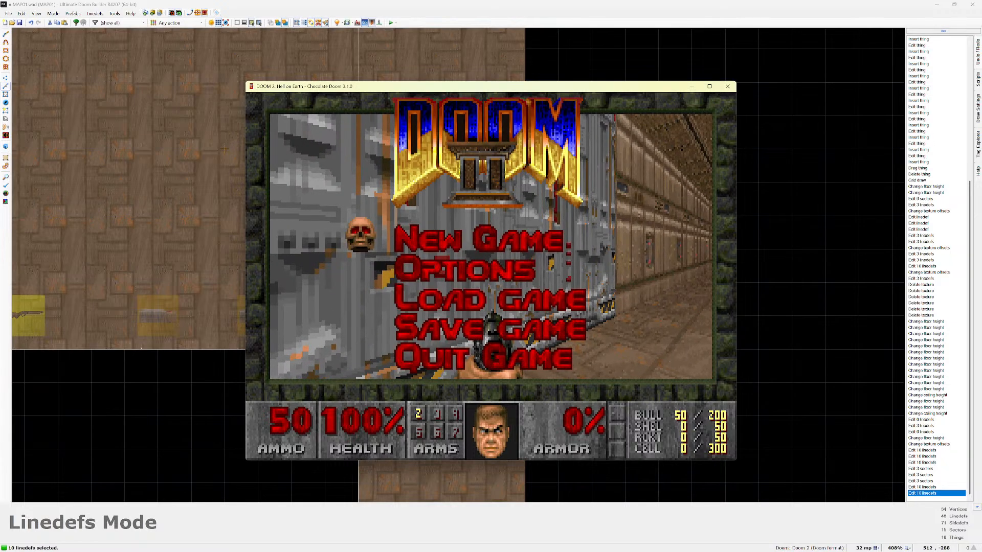
{"action": "key", "text": "Down"}
{"action": "key", "text": "Down"}
{"action": "key", "text": "Up"}
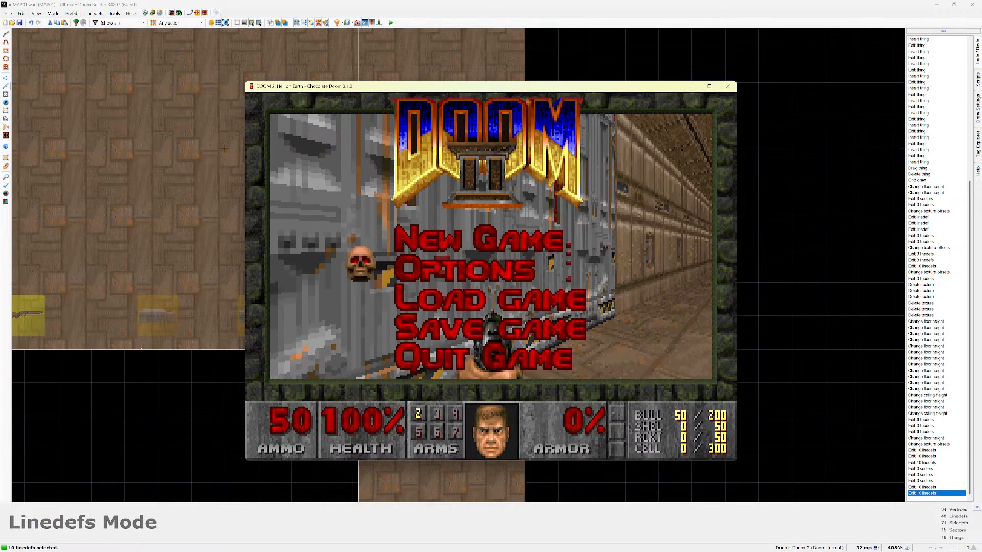
{"action": "key", "text": "Up"}
{"action": "key", "text": "Up"}
{"action": "key", "text": "Return"}
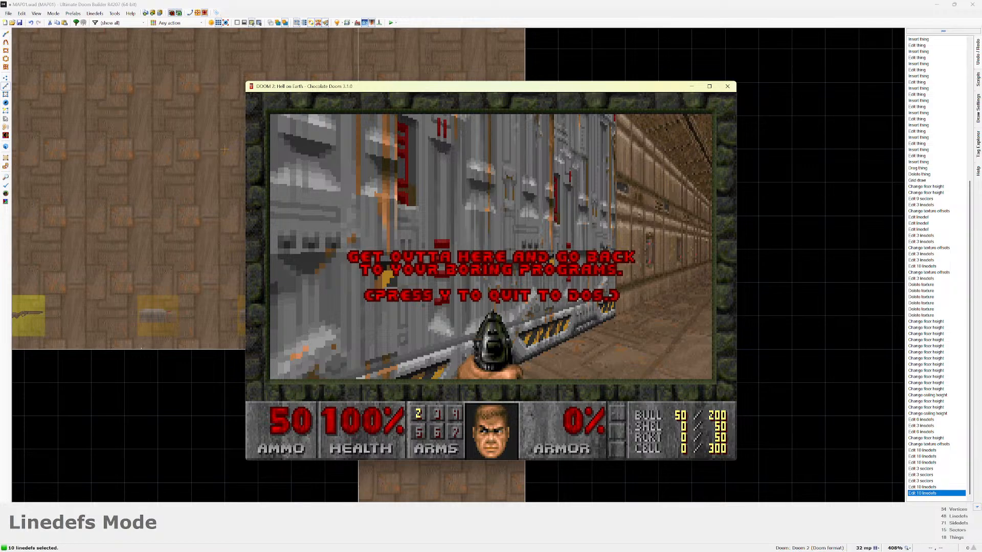
{"action": "key", "text": "y"}
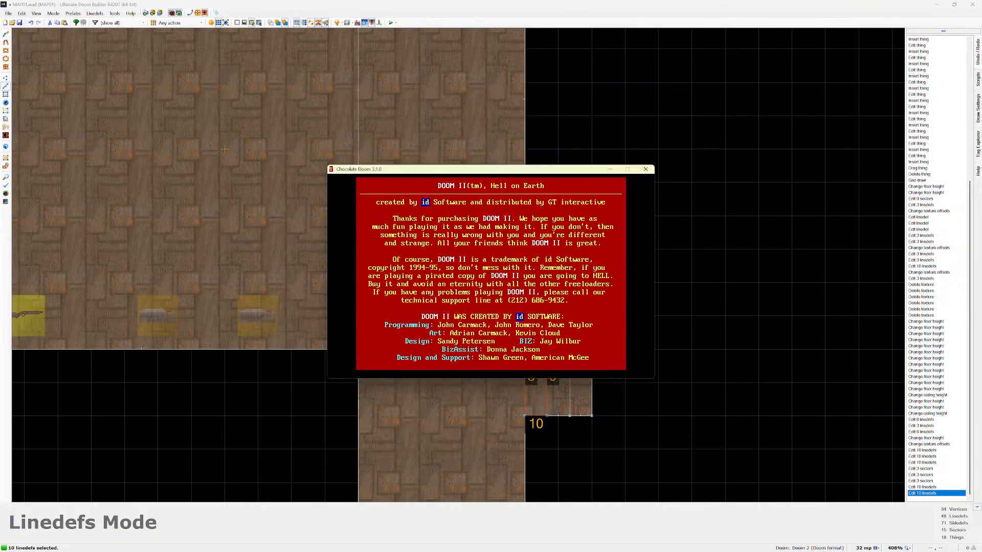
{"action": "key", "text": "Escape"}
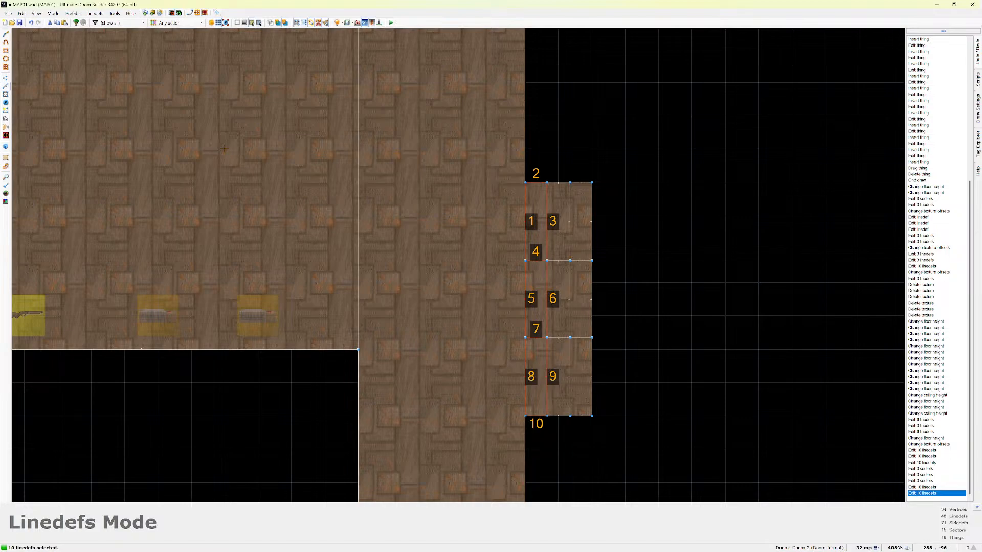
Try deleting the four lines enclosing the middle door segment, and undo the deletion.
{"action": "left_click_drag", "start_coordinate": [503, 245], "coordinate": [554, 351]}
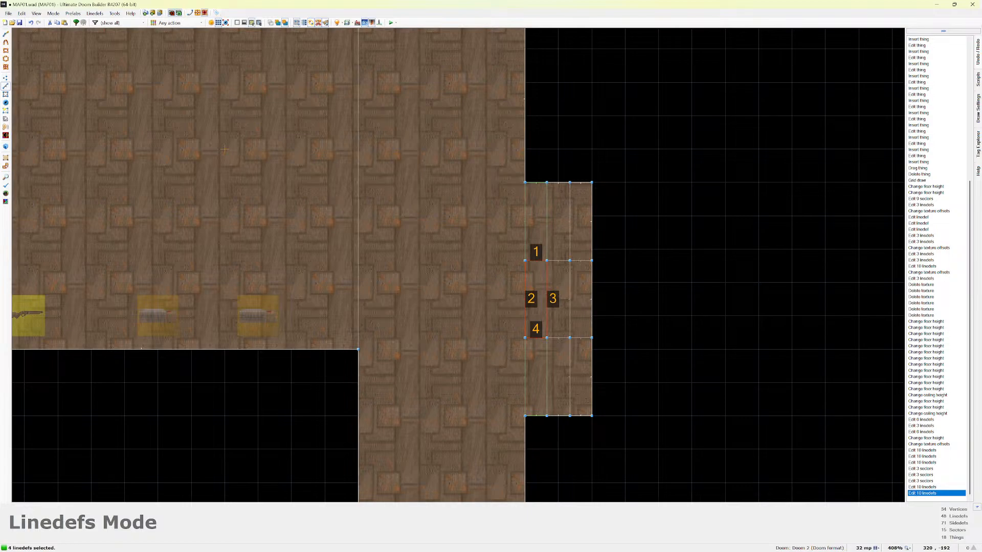
{"action": "key", "text": "Delete"}
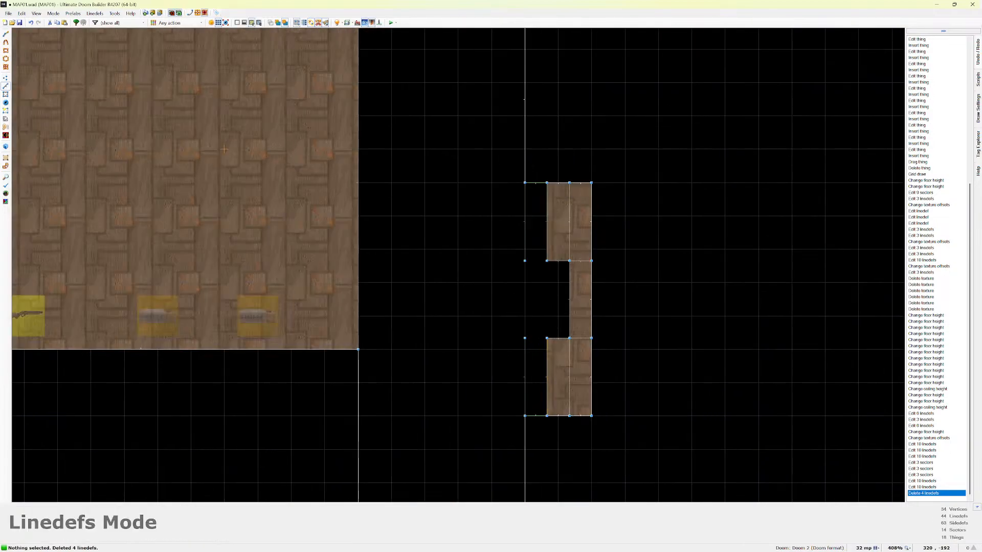
{"action": "key", "text": "ctrl+z"}
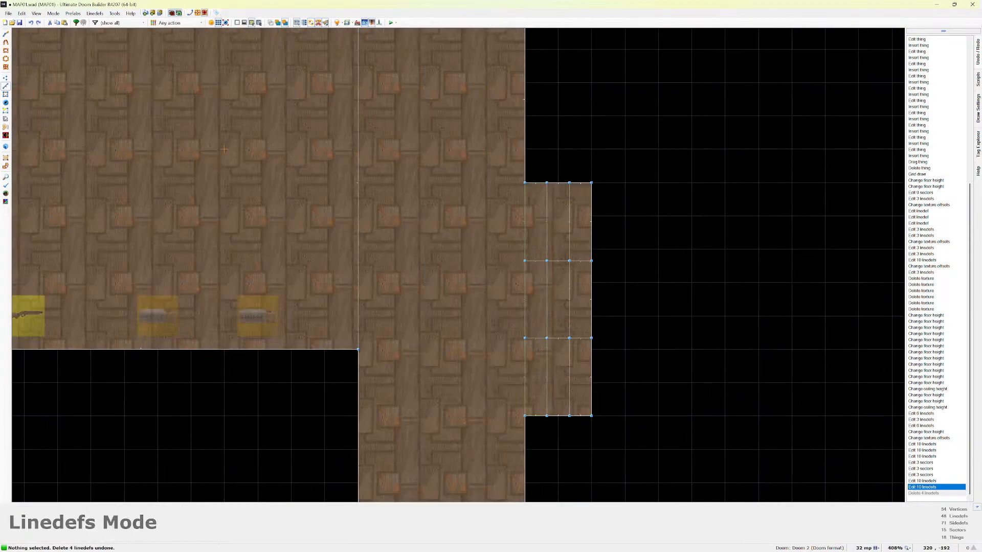
In Draw Lines mode, draw a closed rectangle of 21 by 224 units around the three door segments.
{"action": "left_click", "coordinate": [547, 324]}
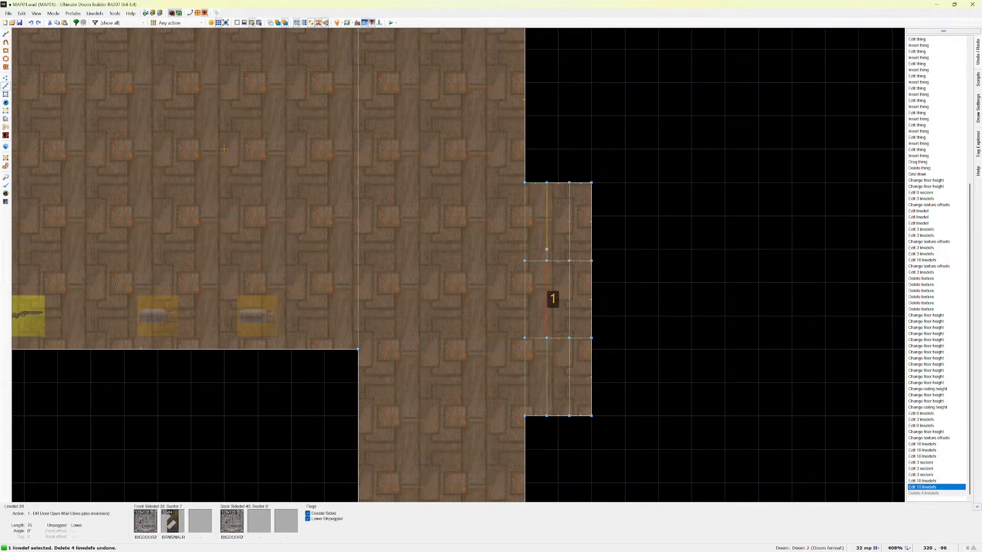
{"action": "left_click", "coordinate": [53, 14]}
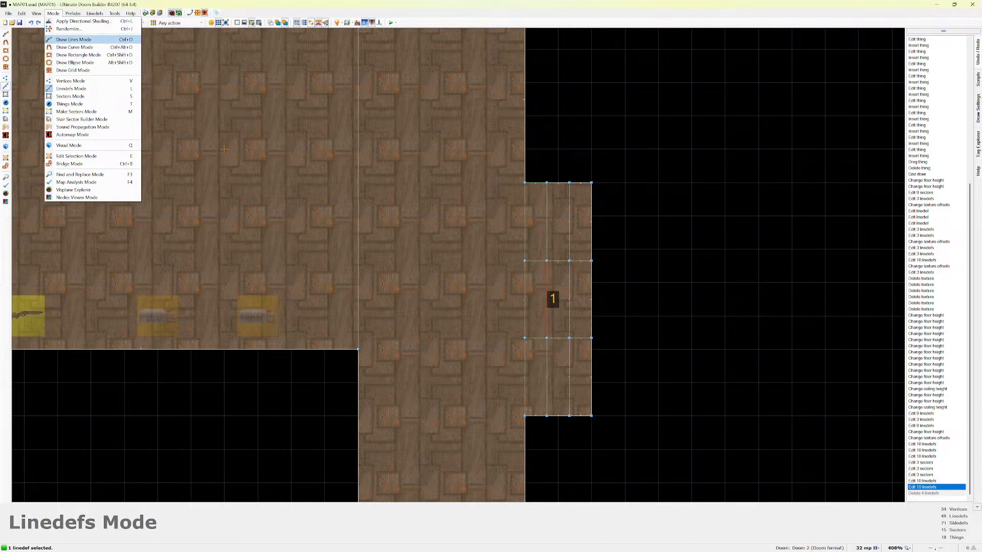
{"action": "key", "text": "Return"}
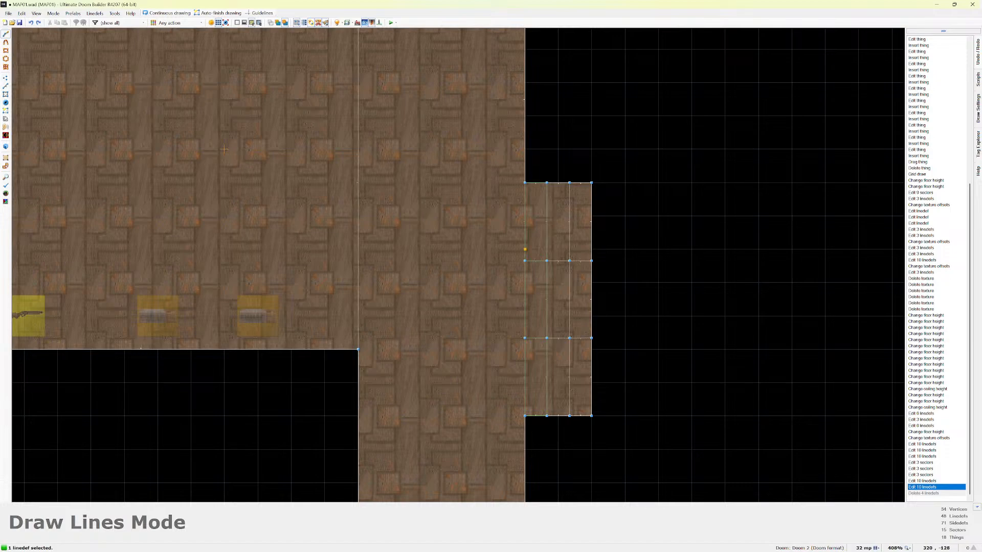
{"action": "left_click", "coordinate": [547, 183]}
{"action": "left_click", "coordinate": [546, 415]}
{"action": "left_click", "coordinate": [524, 416]}
{"action": "left_click", "coordinate": [524, 182]}
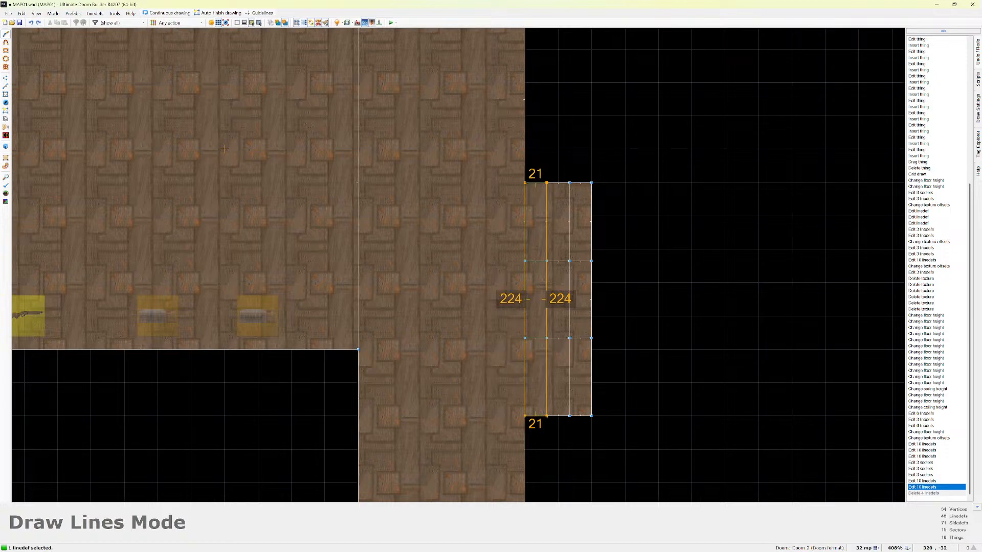
{"action": "left_click", "coordinate": [546, 183]}
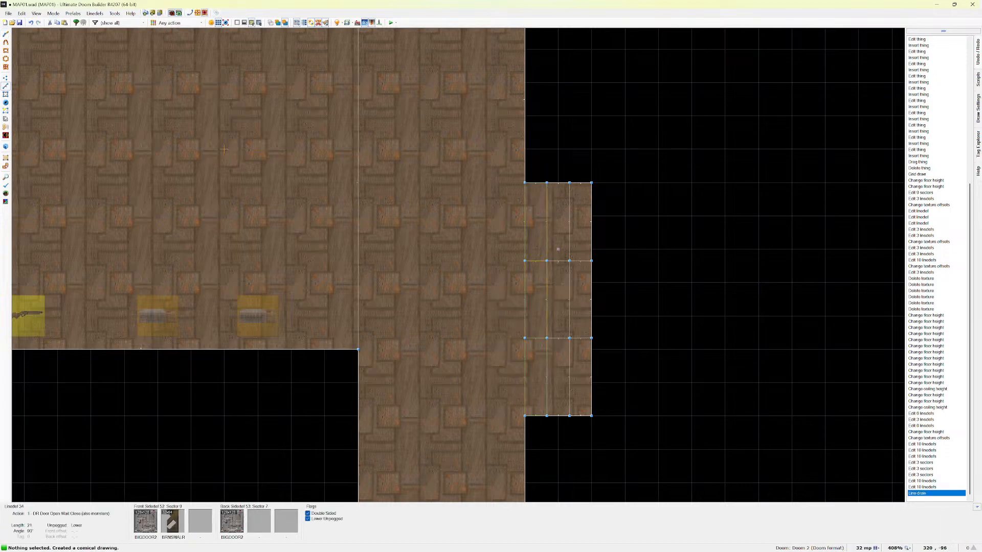
In Vertices Mode, delete the vertices connecting the inner dividing lines of the three-segment door recess, clearing its middle and corridor-side strips.
{"action": "left_click", "coordinate": [546, 283]}
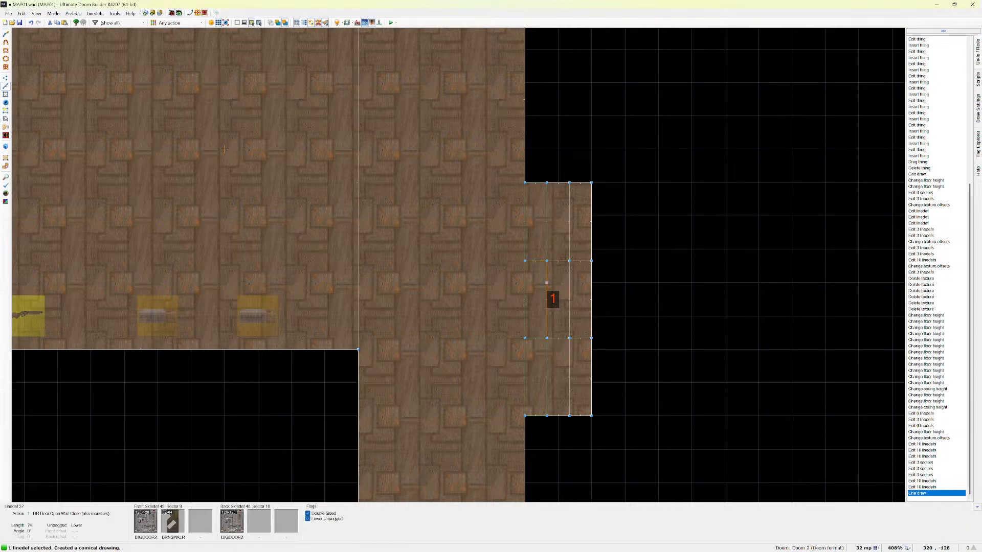
{"action": "left_click", "coordinate": [53, 13]}
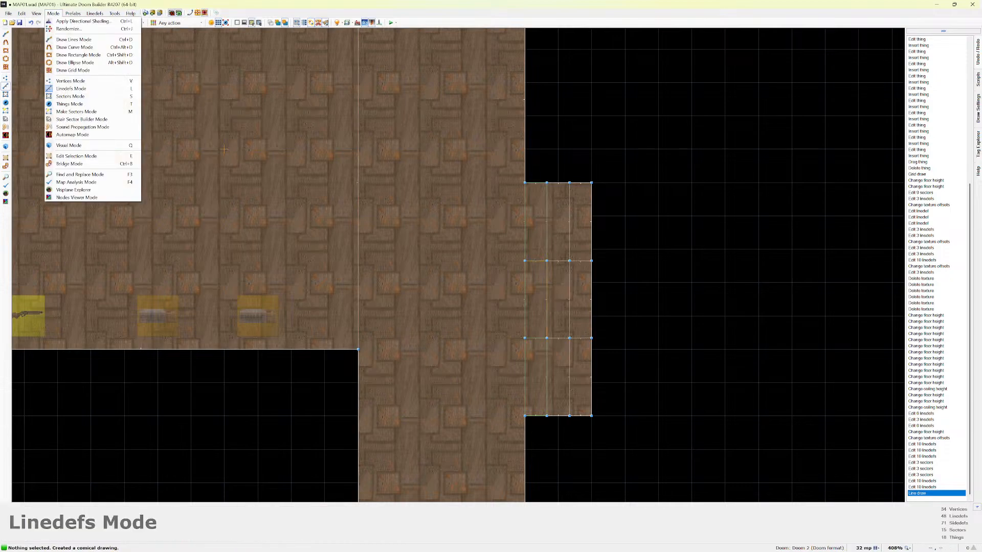
{"action": "left_click", "coordinate": [53, 13]}
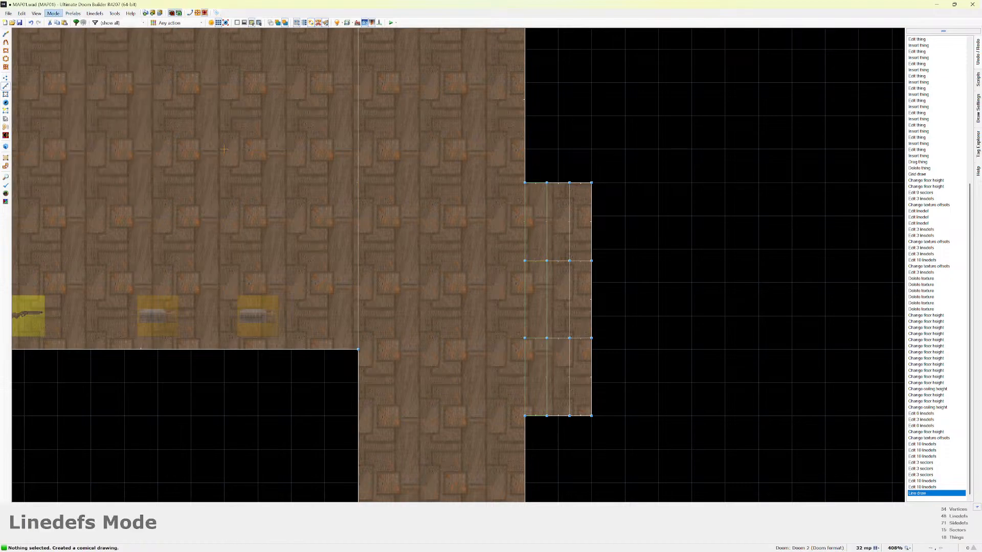
{"action": "left_click", "coordinate": [53, 13]}
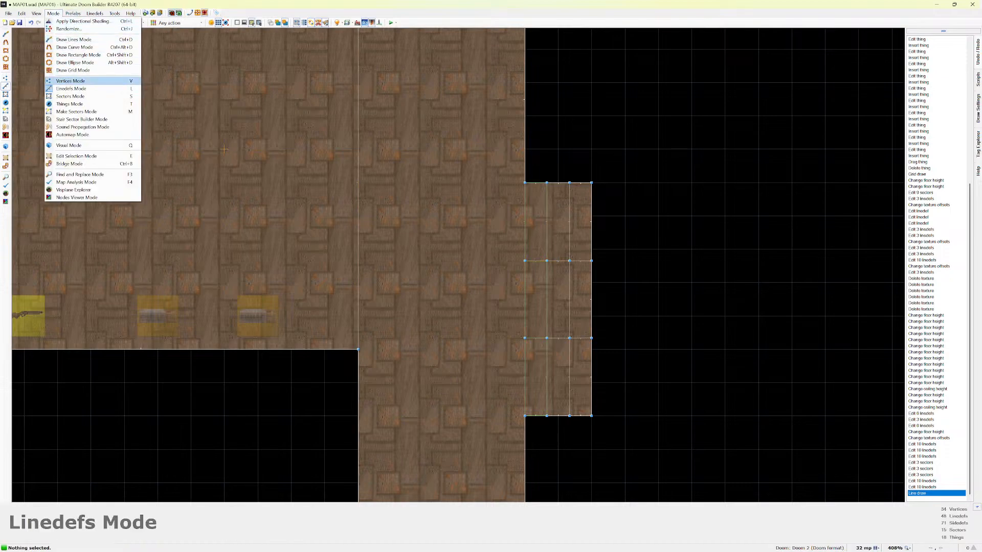
{"action": "left_click", "coordinate": [70, 81]}
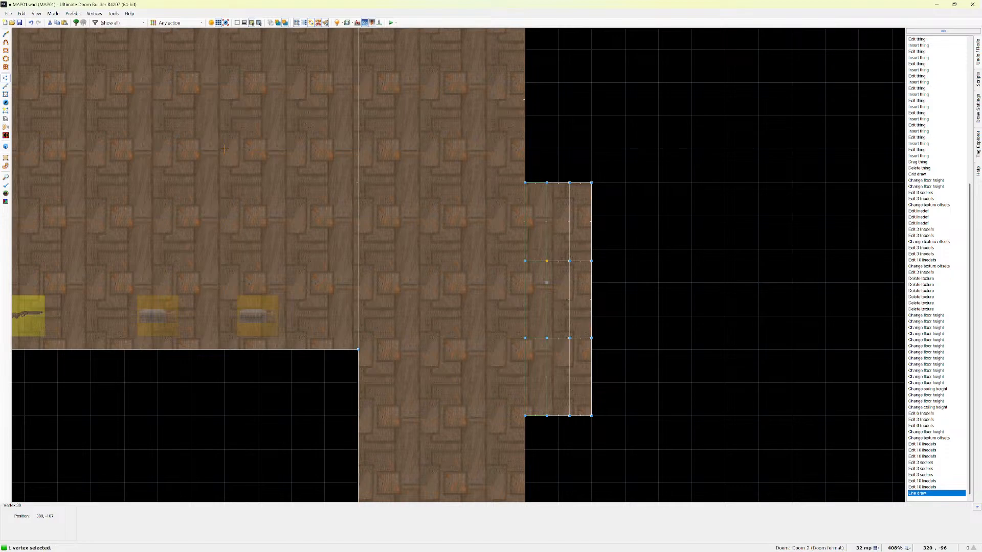
{"action": "key", "text": "Delete"}
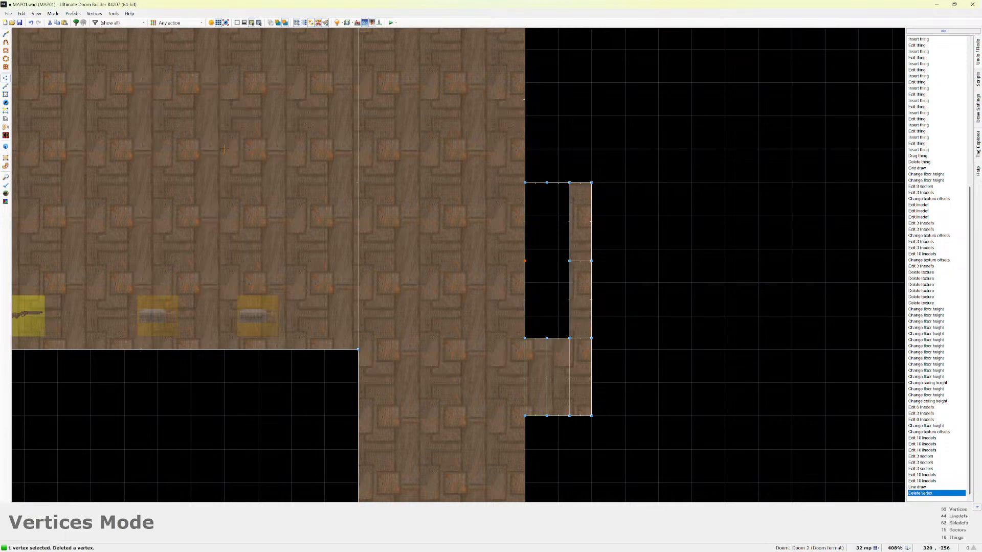
{"action": "key", "text": "Delete"}
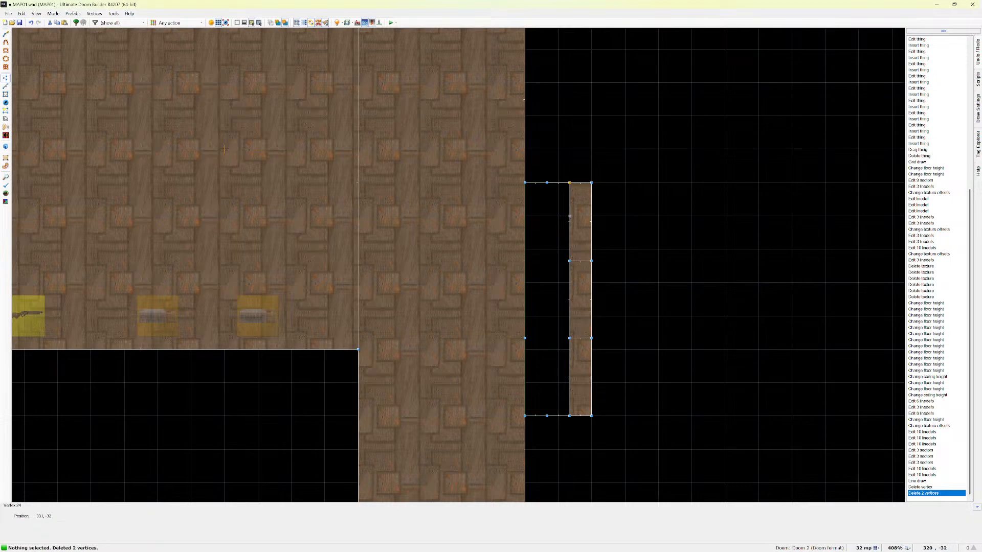
{"action": "left_click", "coordinate": [569, 182]}
{"action": "left_click", "coordinate": [569, 182]}
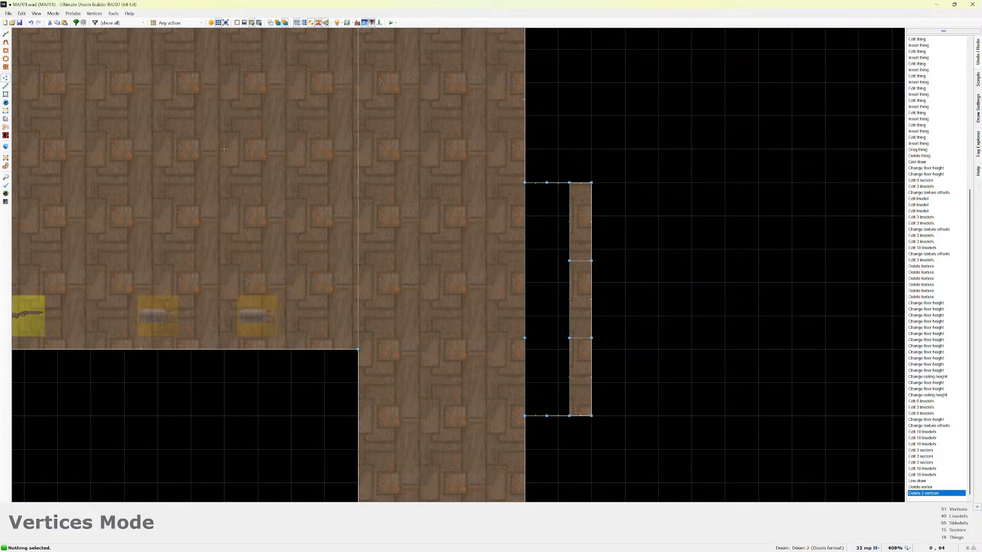
In Draw Lines mode, draw a closed rectangle of 43 by 224 units between the corridor edge and the remaining outer strip.
{"action": "left_click", "coordinate": [72, 13]}
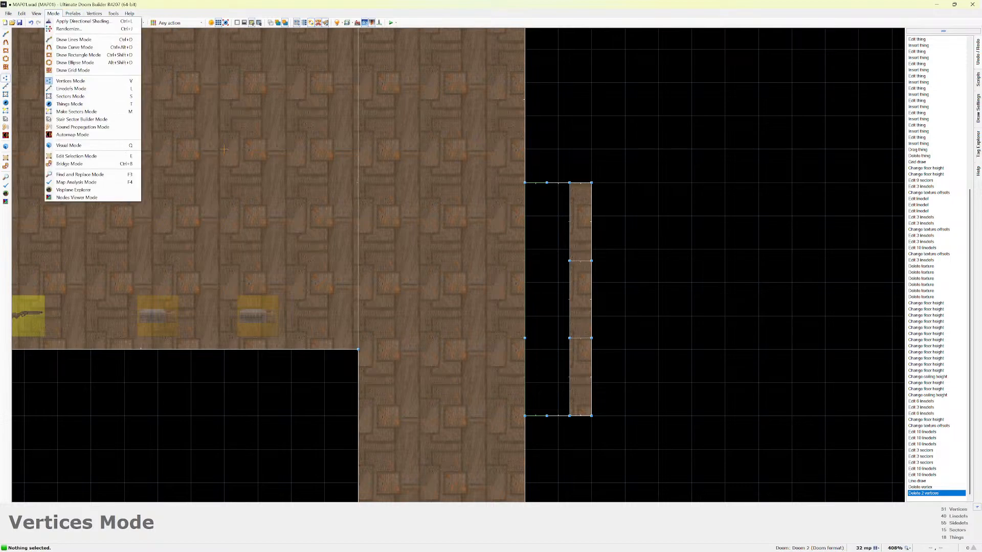
{"action": "mouse_move", "coordinate": [95, 13]}
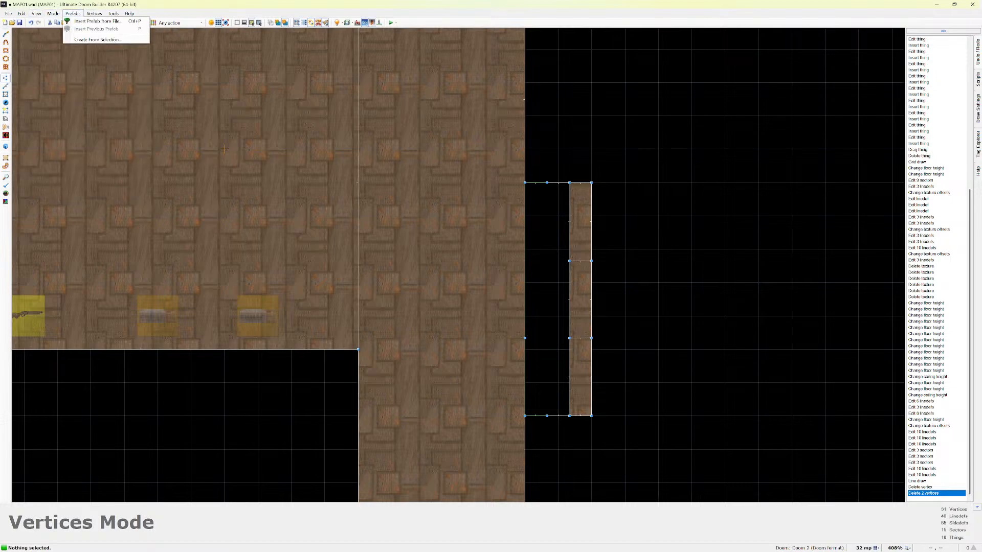
{"action": "mouse_move", "coordinate": [54, 14]}
{"action": "key", "text": "Return"}
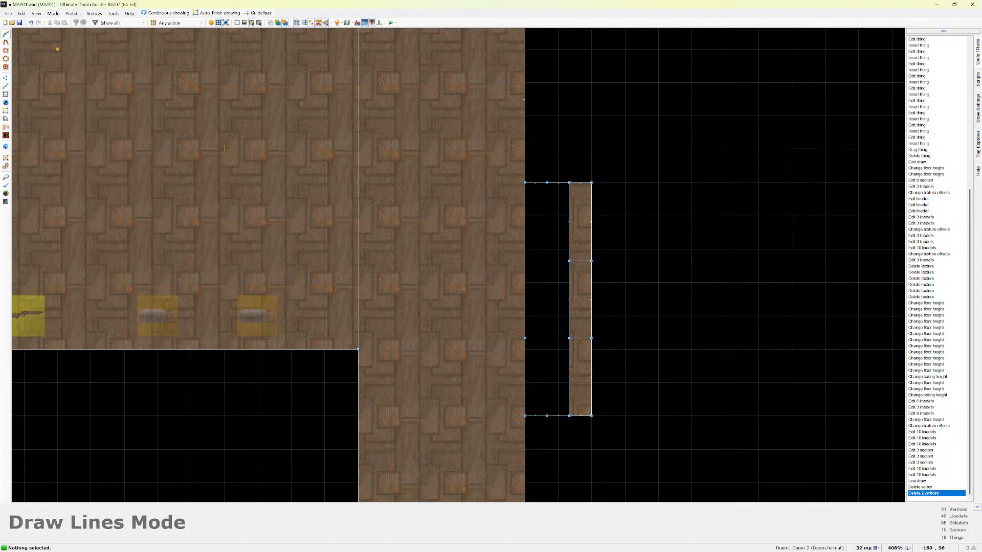
{"action": "left_click", "coordinate": [570, 182]}
{"action": "left_click", "coordinate": [570, 416]}
{"action": "left_click", "coordinate": [525, 415]}
{"action": "left_click", "coordinate": [525, 183]}
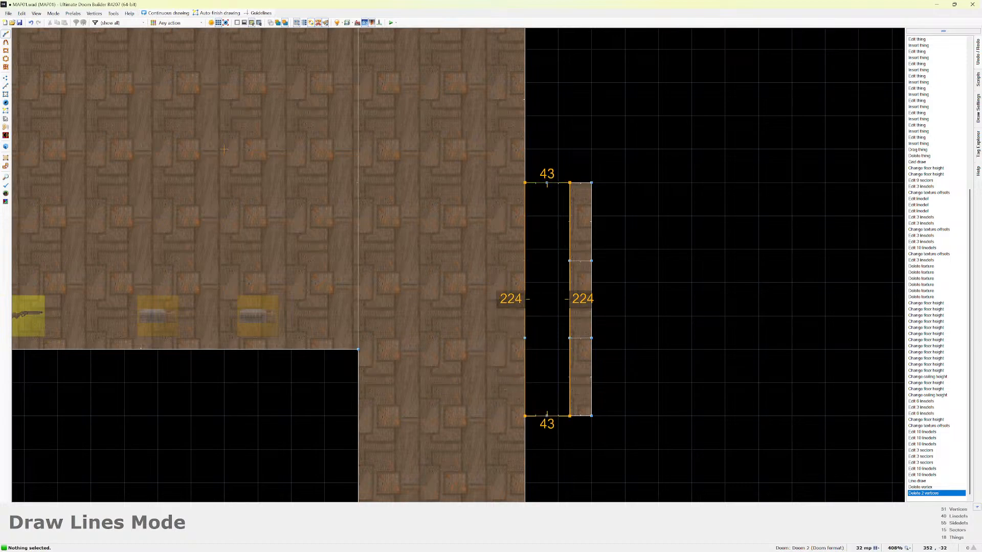
{"action": "left_click", "coordinate": [570, 183]}
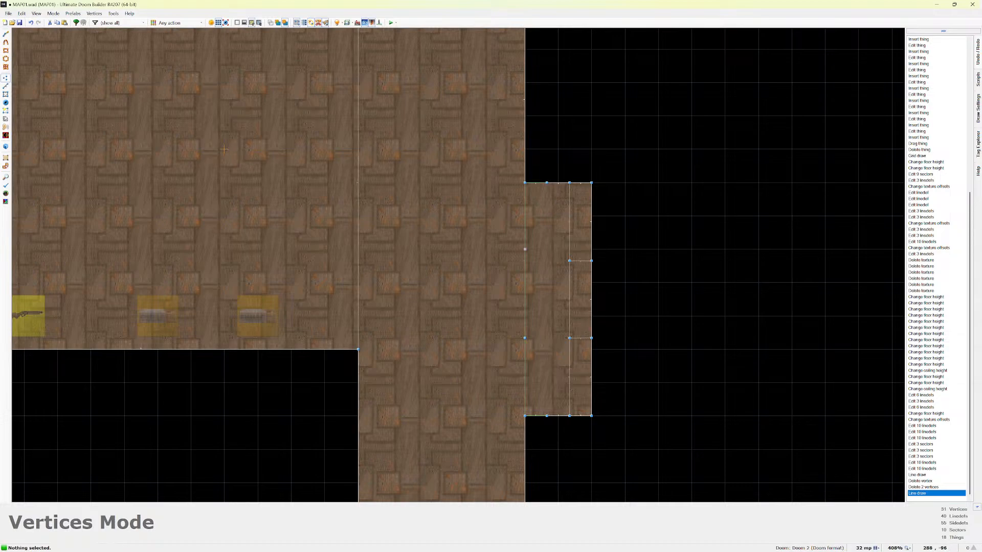
In Sectors Mode, edit the ceiling height of the 43 by 224 unit sector beside the corridor.
{"action": "left_click", "coordinate": [53, 14]}
{"action": "mouse_move", "coordinate": [73, 14]}
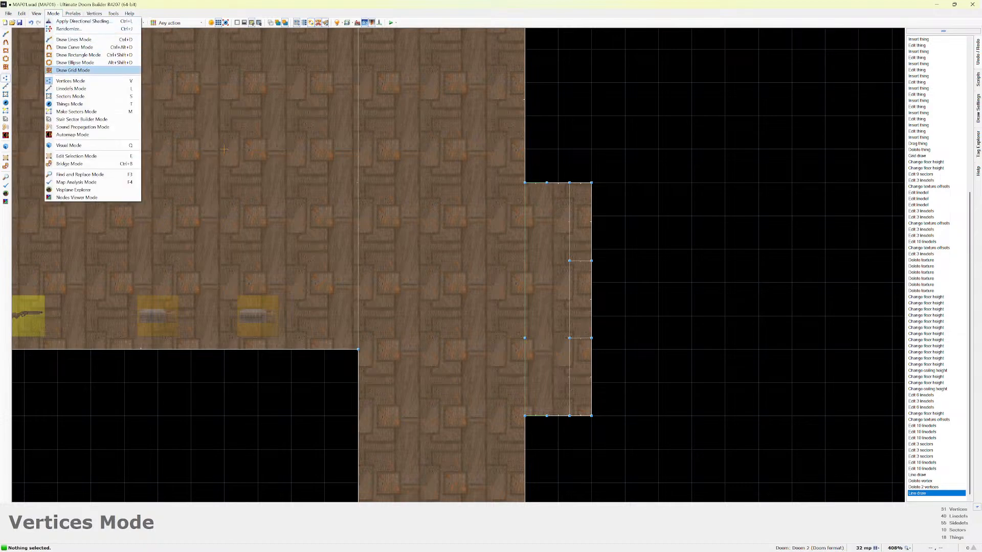
{"action": "left_click", "coordinate": [70, 96]}
{"action": "right_click", "coordinate": [547, 298]}
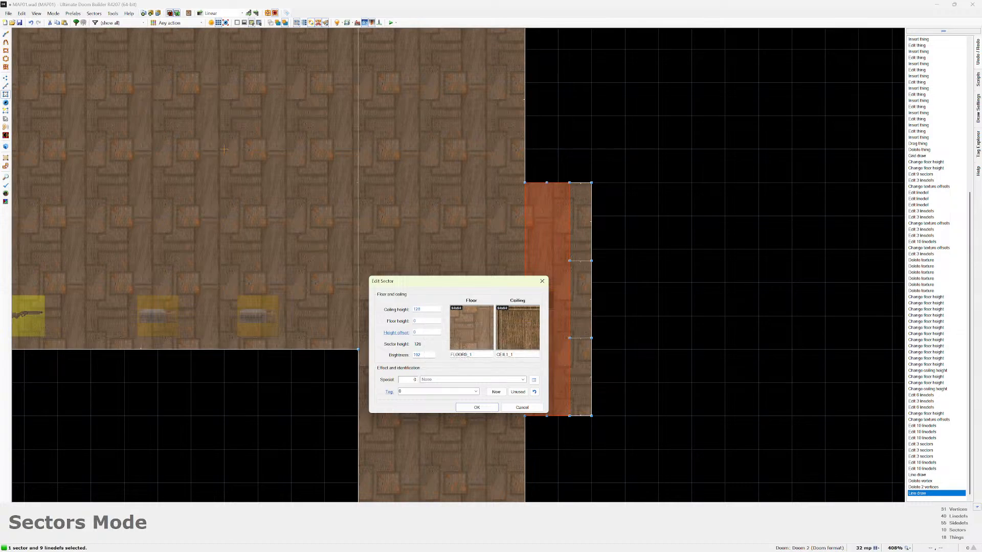
{"action": "left_click", "coordinate": [414, 309]}
{"action": "double_click", "coordinate": [417, 309]}
{"action": "key", "text": "Return"}
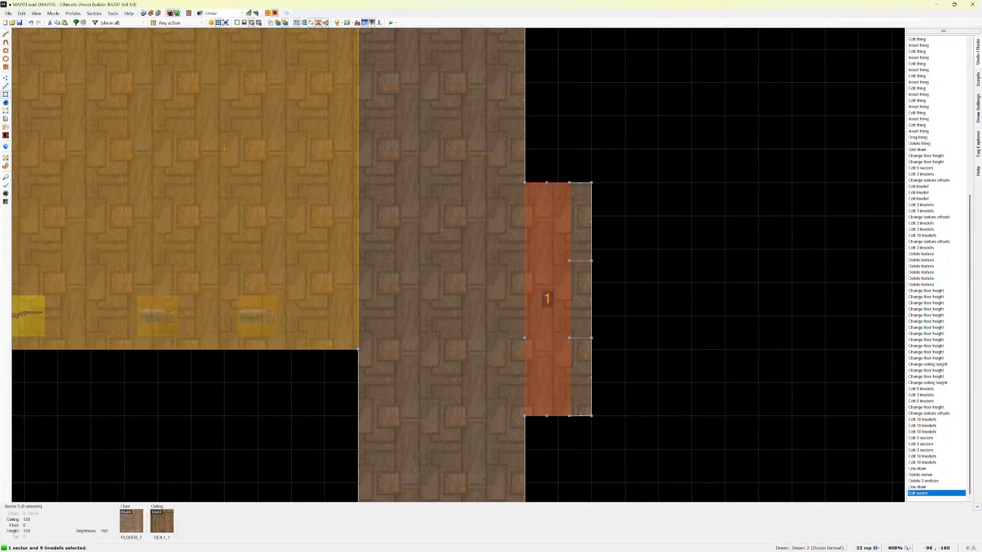
Delete the remaining vertices of the old door recess in Vertices Mode, clearing all its segments from the corridor's side.
{"action": "left_click", "coordinate": [53, 13]}
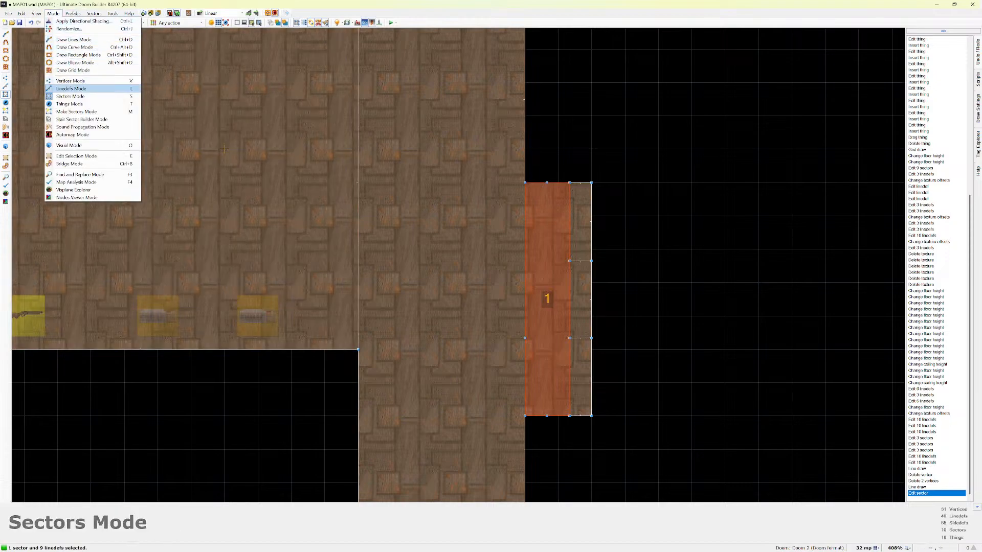
{"action": "left_click", "coordinate": [71, 89]}
{"action": "left_click", "coordinate": [525, 283]}
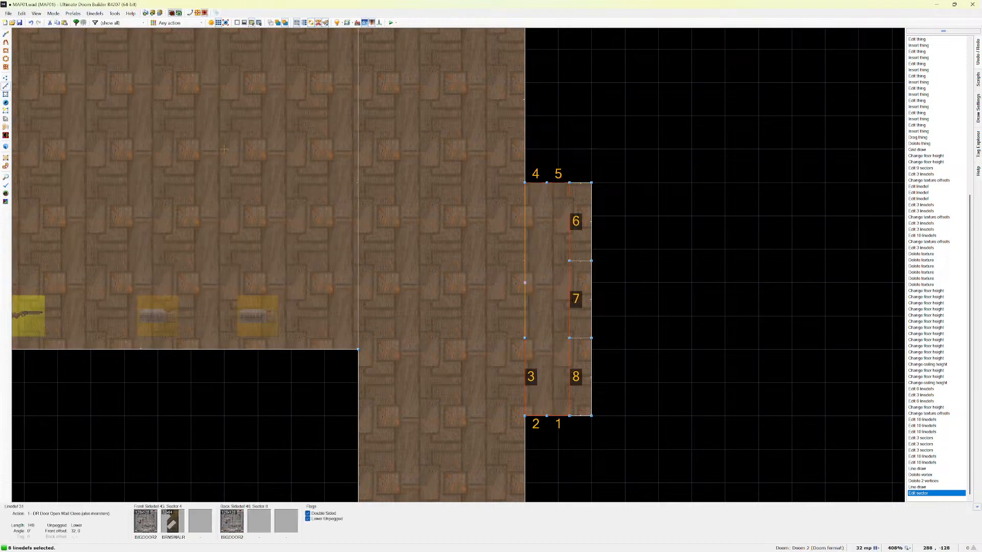
{"action": "left_click", "coordinate": [570, 241]}
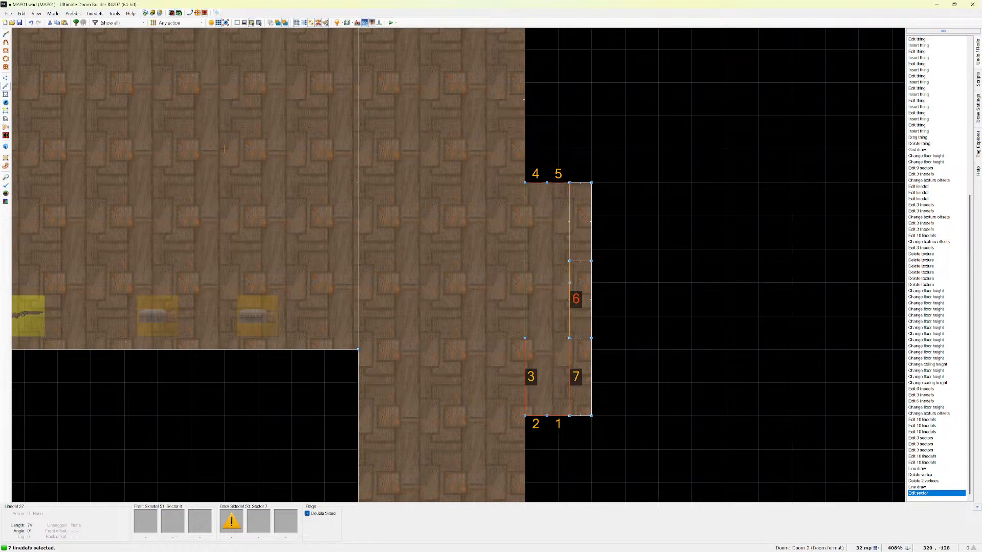
{"action": "left_click", "coordinate": [569, 284]}
{"action": "left_click", "coordinate": [535, 182]}
{"action": "left_click", "coordinate": [557, 182]}
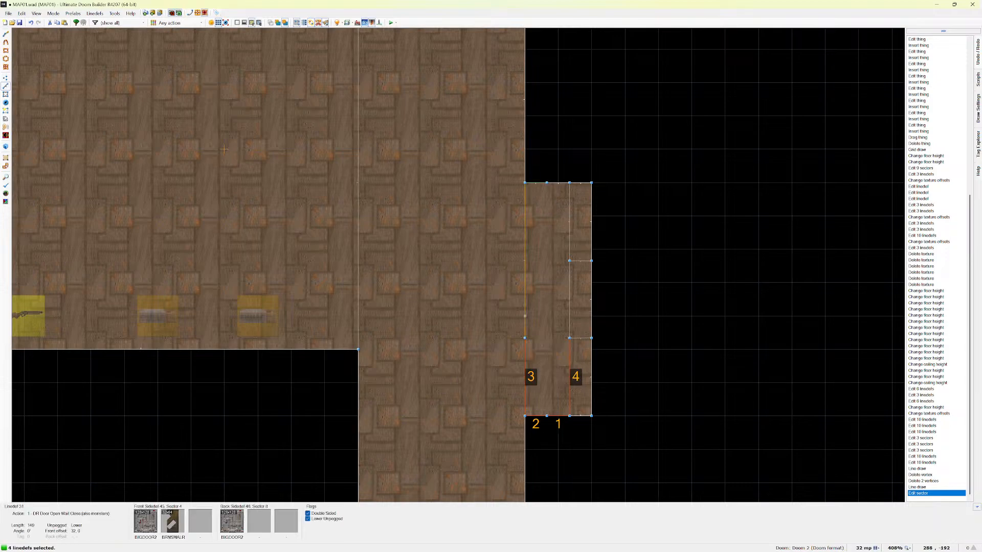
{"action": "left_click", "coordinate": [53, 13]}
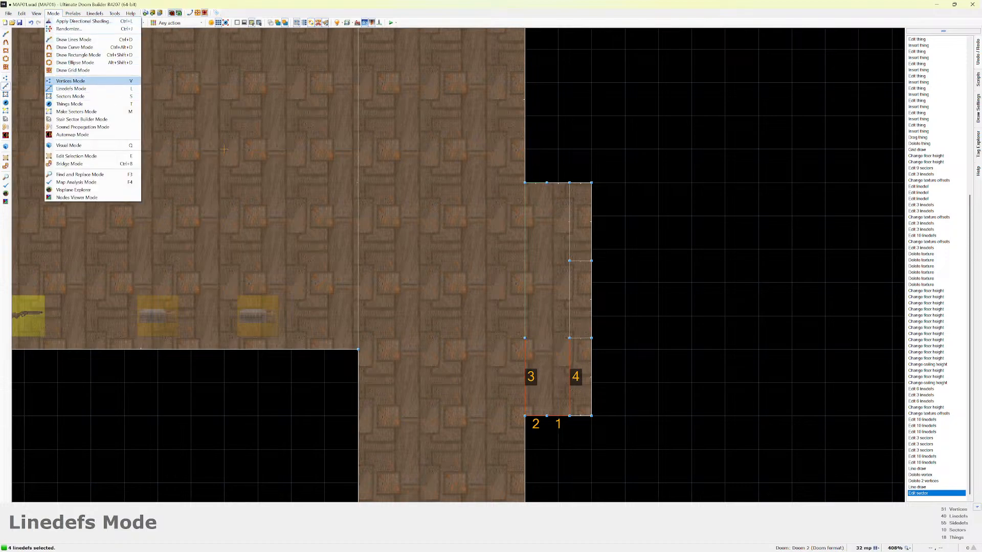
{"action": "left_click", "coordinate": [71, 81]}
{"action": "key", "text": "Delete"}
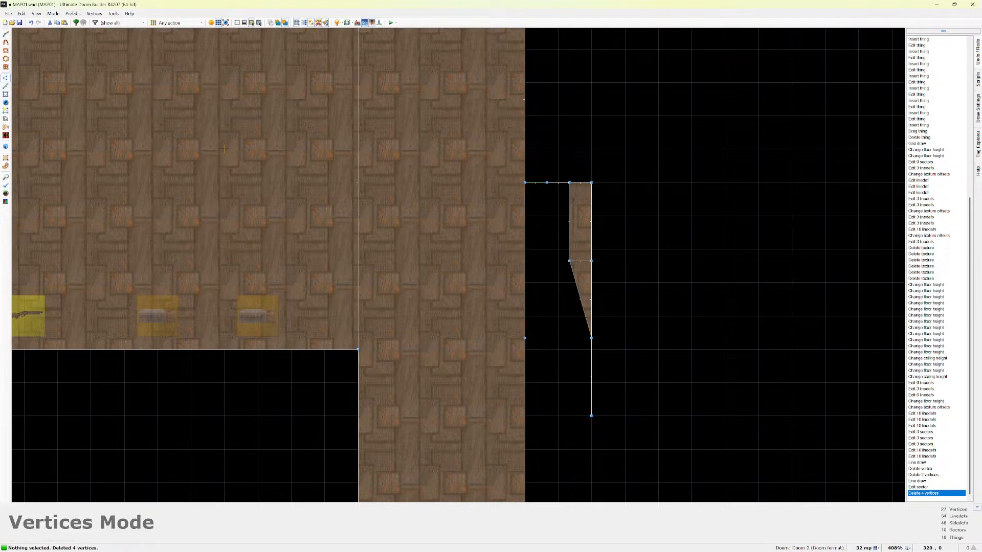
{"action": "left_click_drag", "start_coordinate": [630, 451], "coordinate": [526, 169]}
{"action": "key", "text": "Delete"}
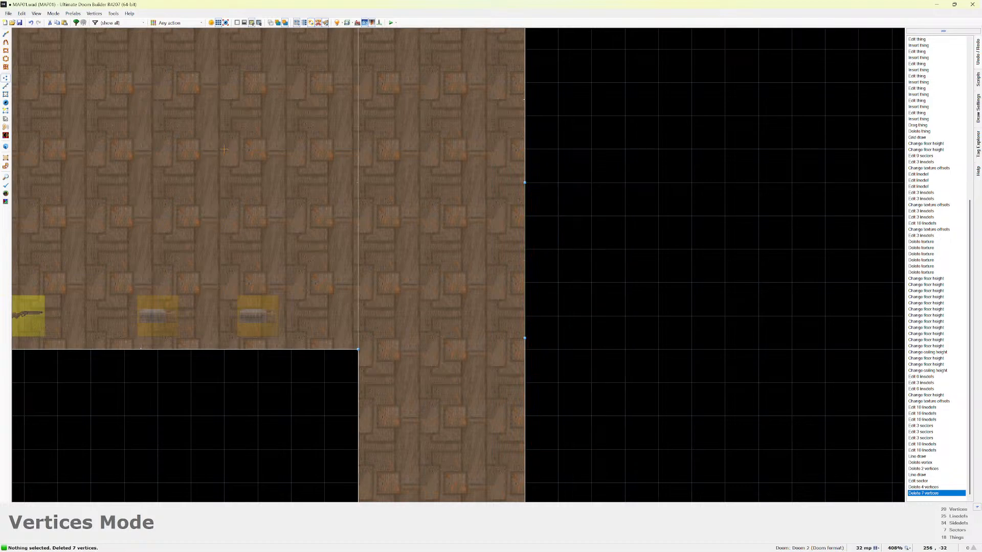
In Draw Lines mode, draw a closed recess of 96 by 128 units outward from the corridor's outer wall.
{"action": "left_click", "coordinate": [53, 14]}
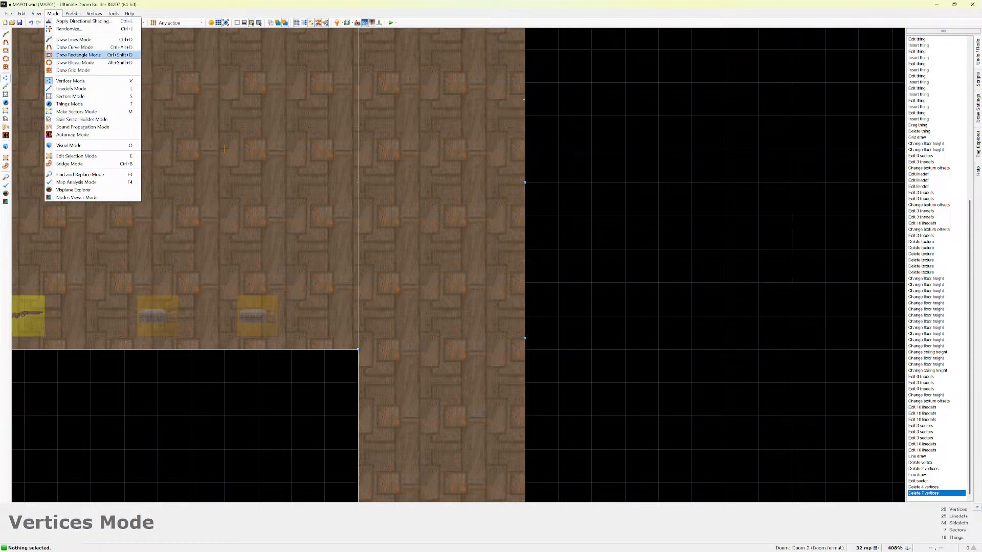
{"action": "left_click", "coordinate": [74, 39]}
{"action": "left_click", "coordinate": [524, 182]}
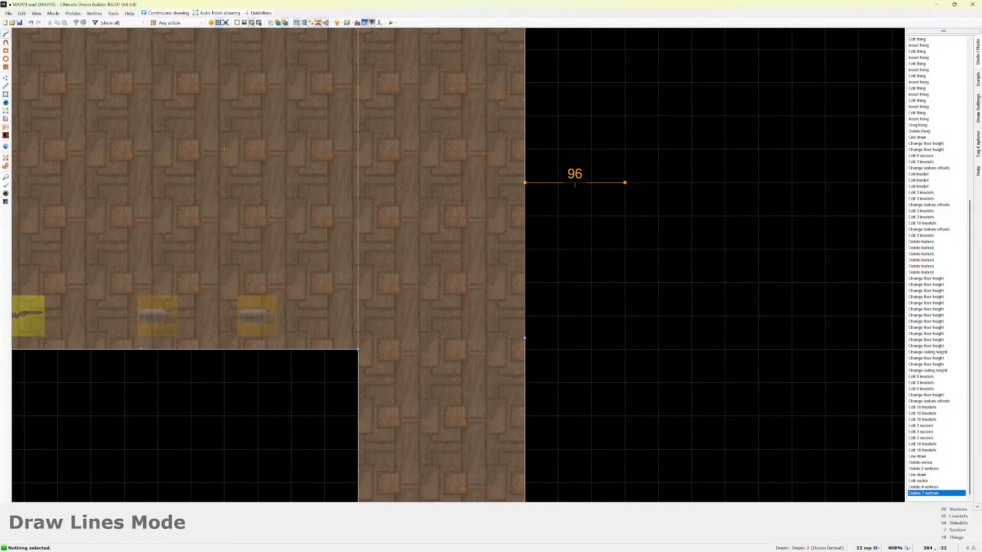
{"action": "left_click", "coordinate": [624, 182]}
{"action": "left_click", "coordinate": [625, 316]}
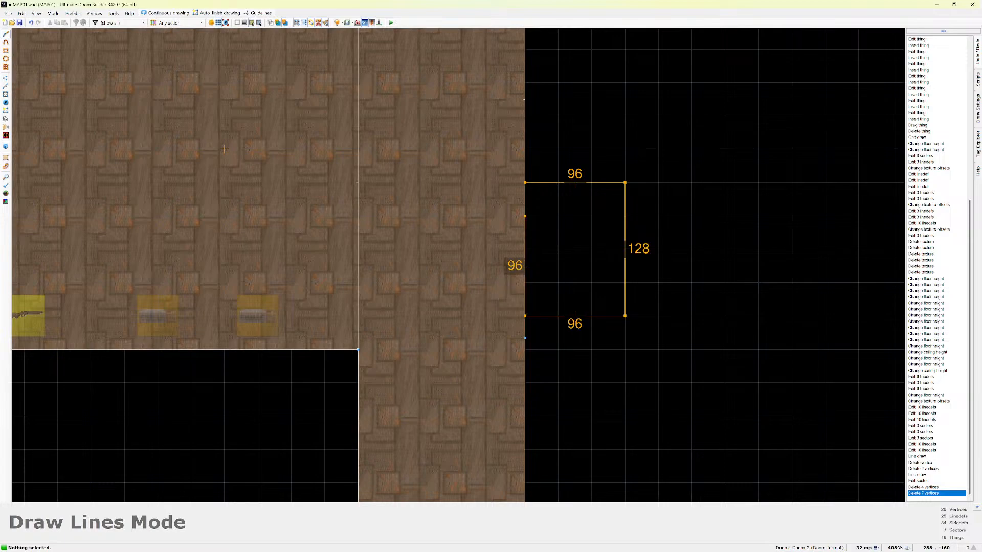
{"action": "left_click", "coordinate": [525, 183]}
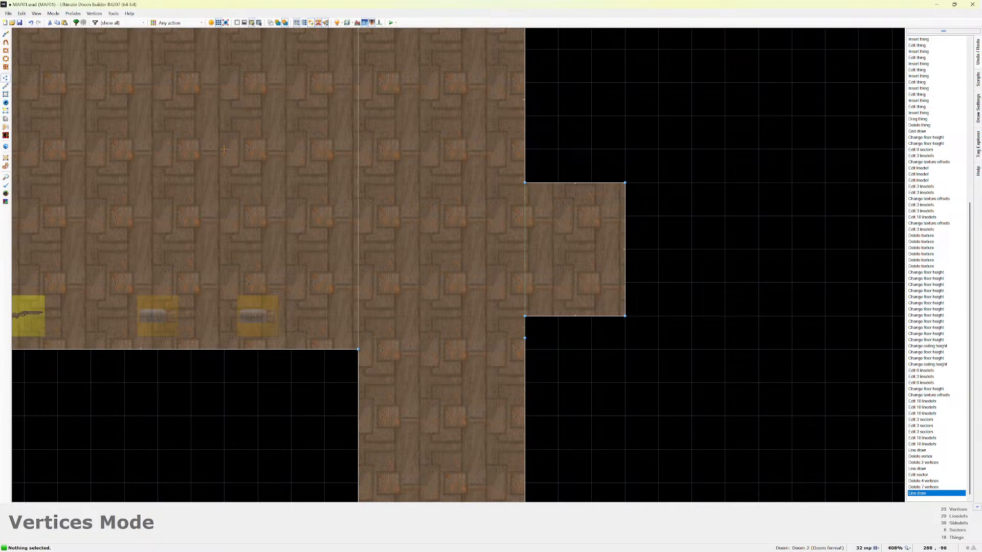
Draw a closed rectangle of 32 by 128 units inside the new recess, along its corridor side, as a separate sector.
{"action": "left_click", "coordinate": [53, 14]}
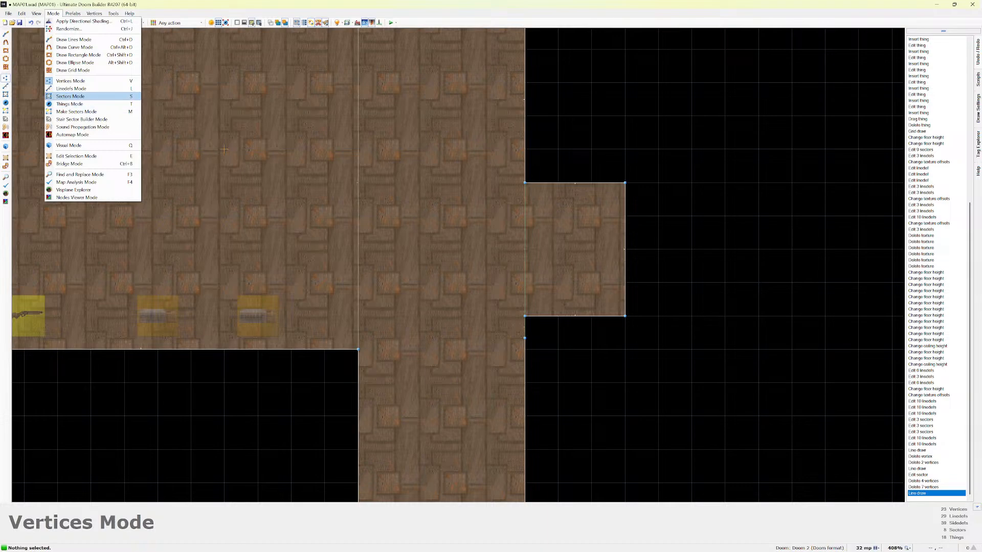
{"action": "left_click", "coordinate": [70, 96]}
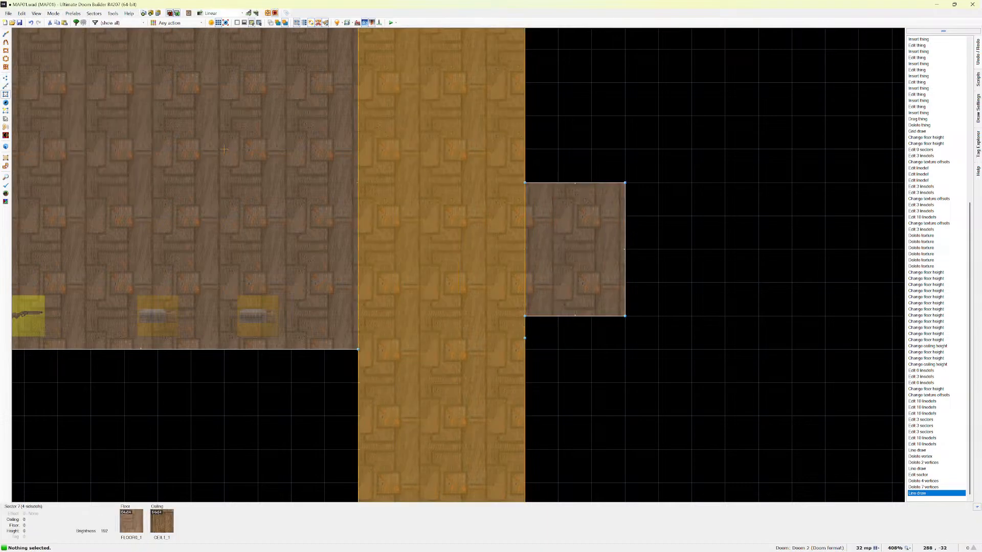
{"action": "left_click", "coordinate": [53, 14]}
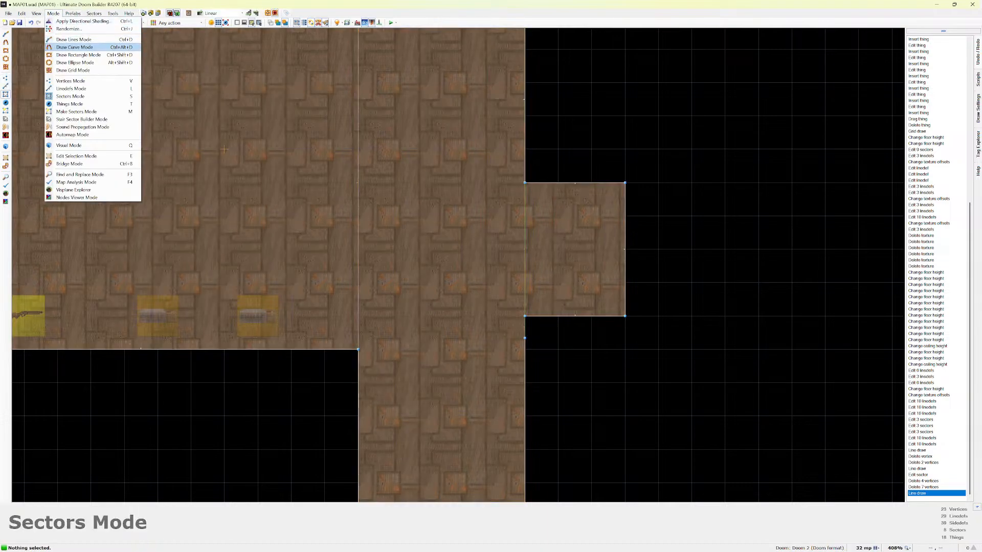
{"action": "key", "text": "Up"}
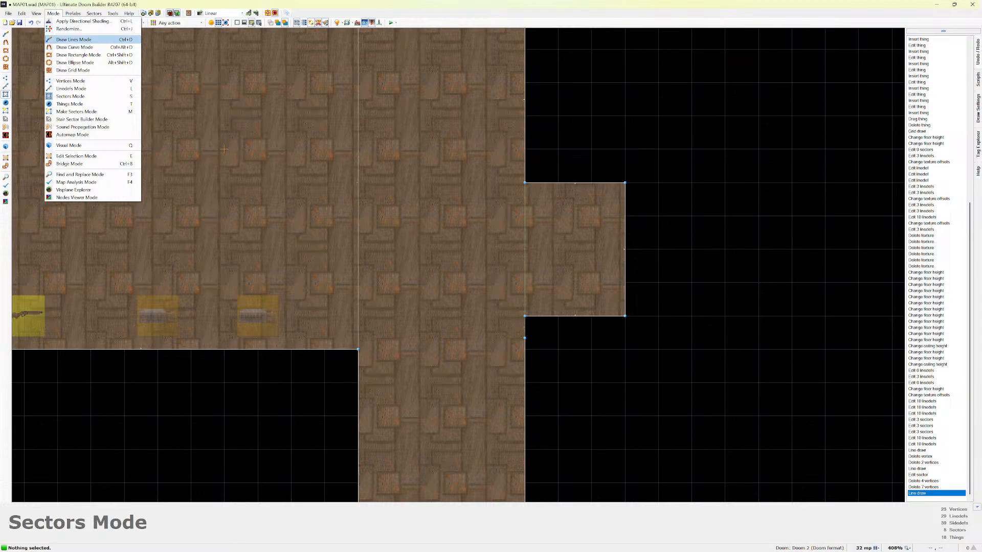
{"action": "key", "text": "Return"}
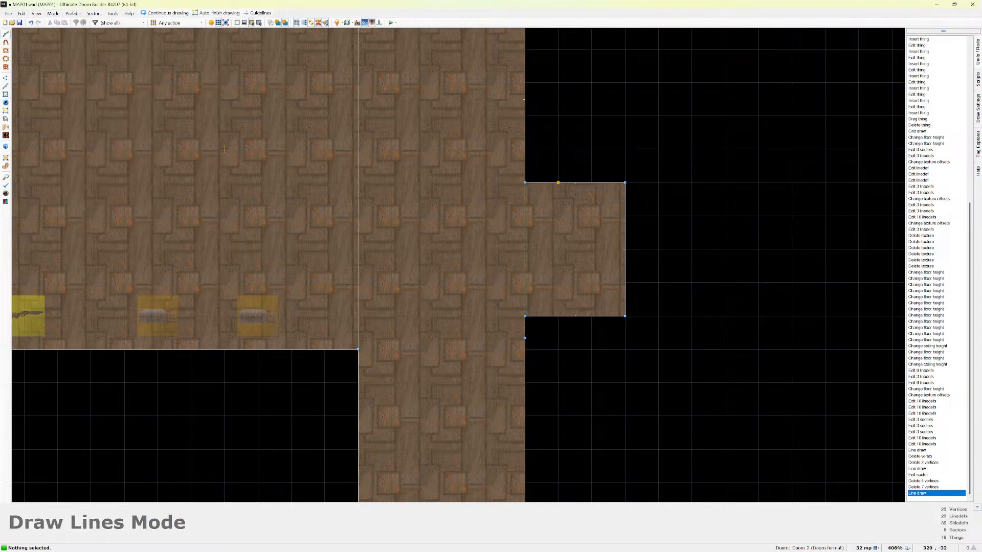
{"action": "left_click", "coordinate": [557, 182]}
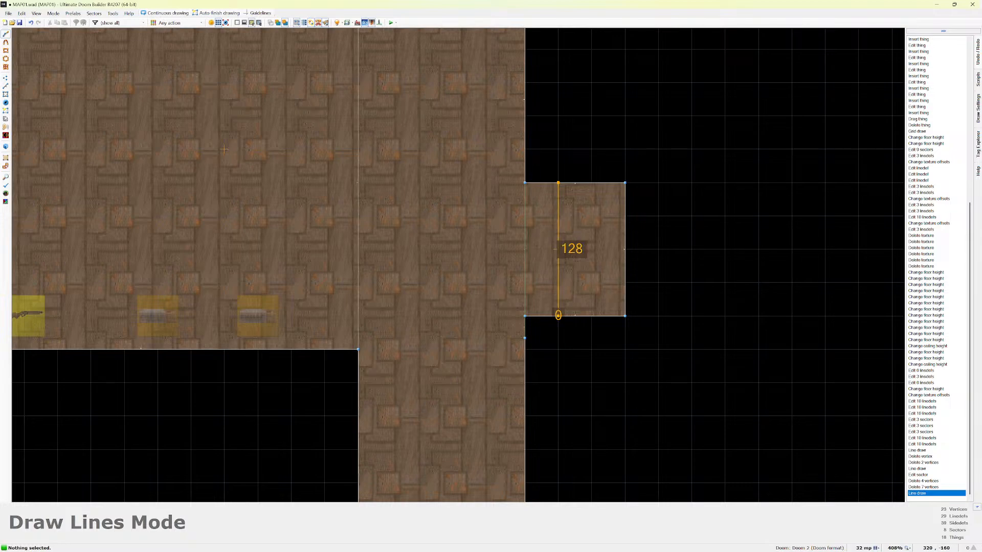
{"action": "left_click", "coordinate": [558, 316]}
{"action": "left_click", "coordinate": [524, 316]}
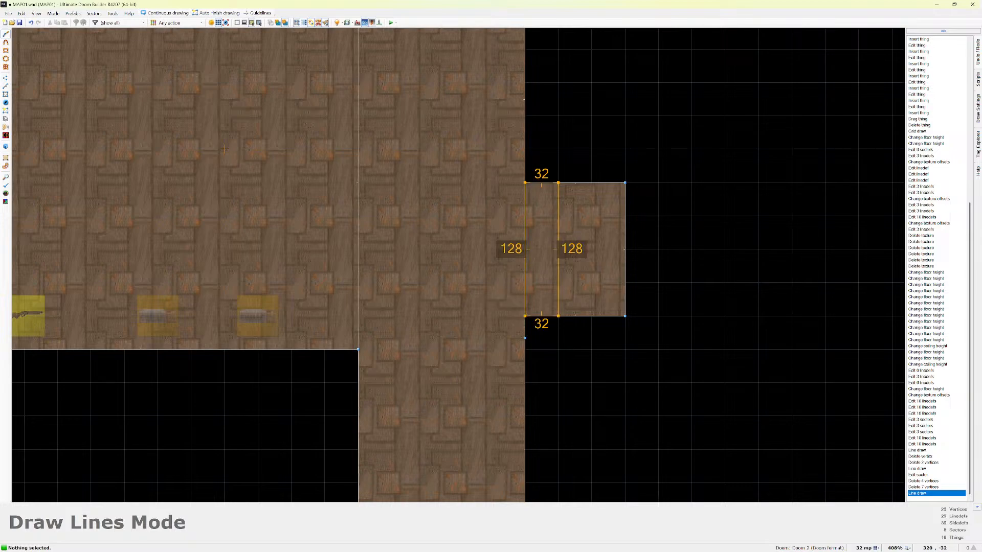
{"action": "left_click", "coordinate": [557, 182]}
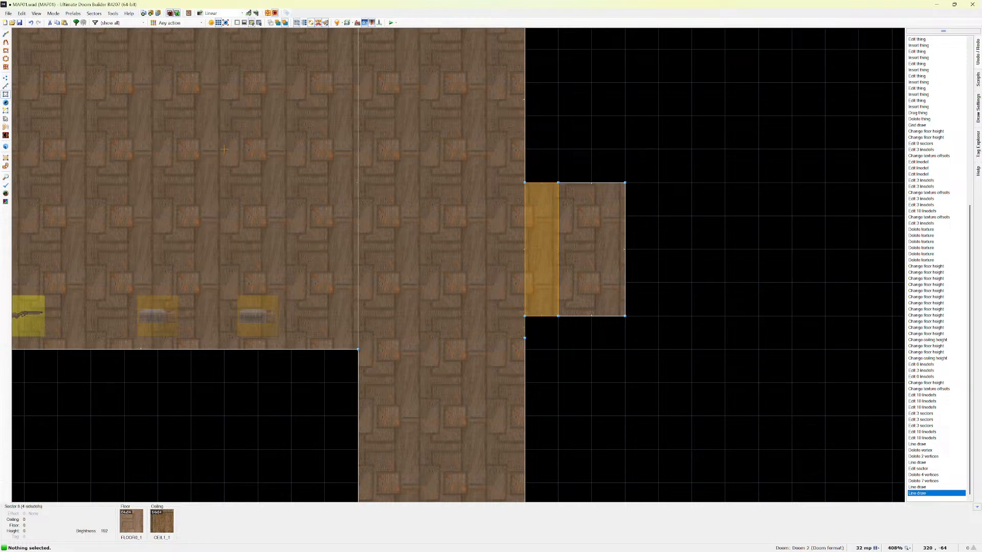
Check the height settings of the door sector beside the corridor and inspect the doorway in the 3D view.
{"action": "right_click", "coordinate": [541, 249]}
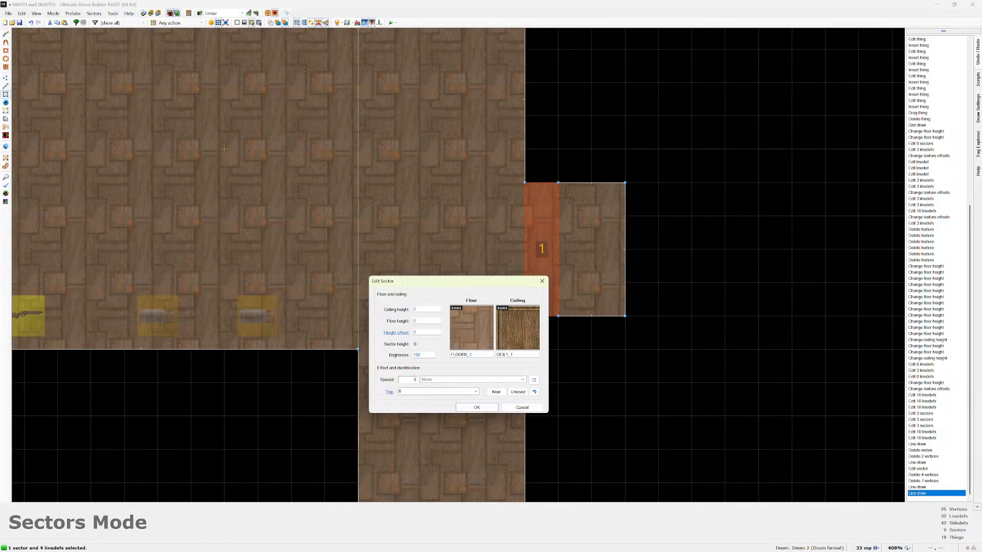
{"action": "key", "text": "Return"}
{"action": "key", "text": "w"}
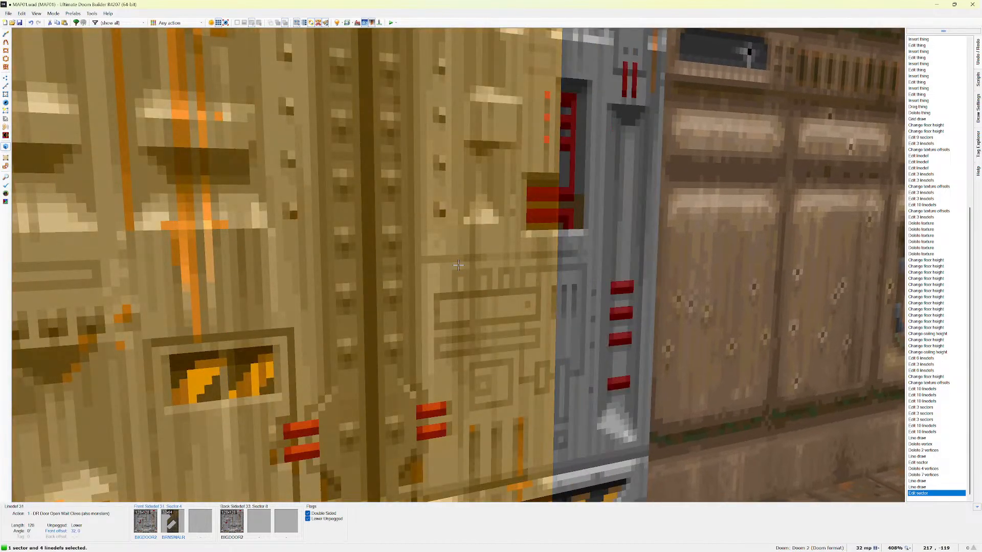
{"action": "key", "text": "q"}
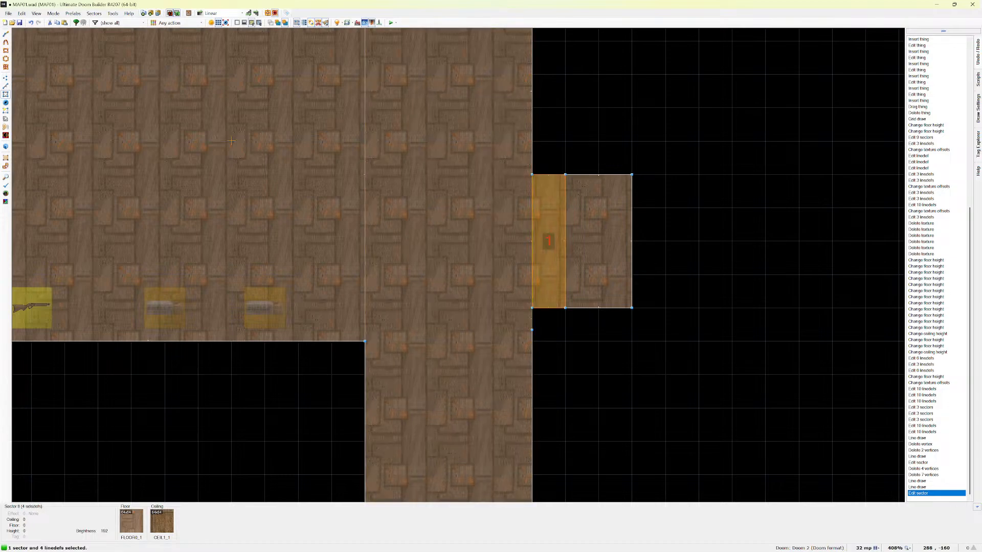
{"action": "right_click", "coordinate": [554, 276]}
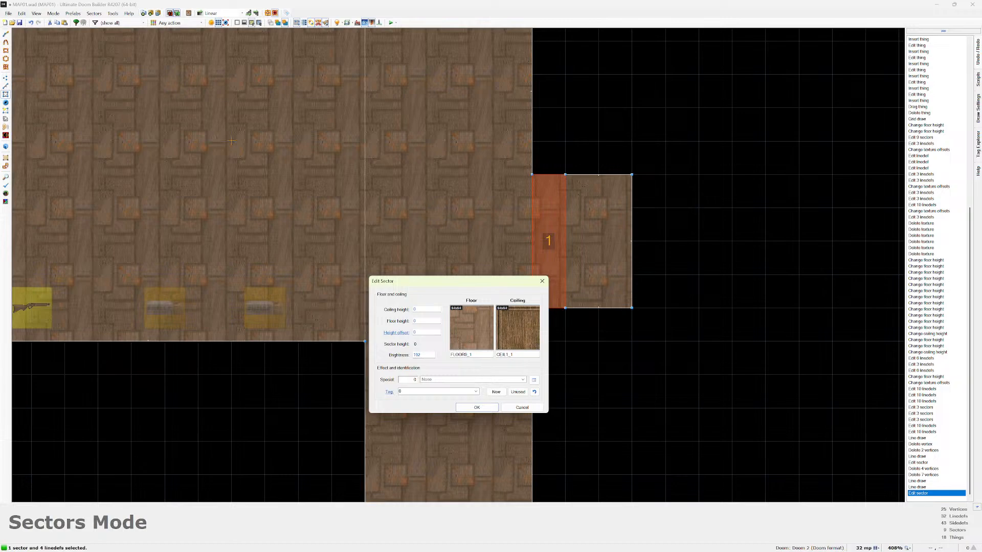
{"action": "left_click", "coordinate": [542, 282]}
In Linedefs Mode, select the door sector's two 128-unit lines and set their front upper texture to BIGDOOR2.
{"action": "left_click", "coordinate": [53, 13]}
{"action": "mouse_move", "coordinate": [73, 13]}
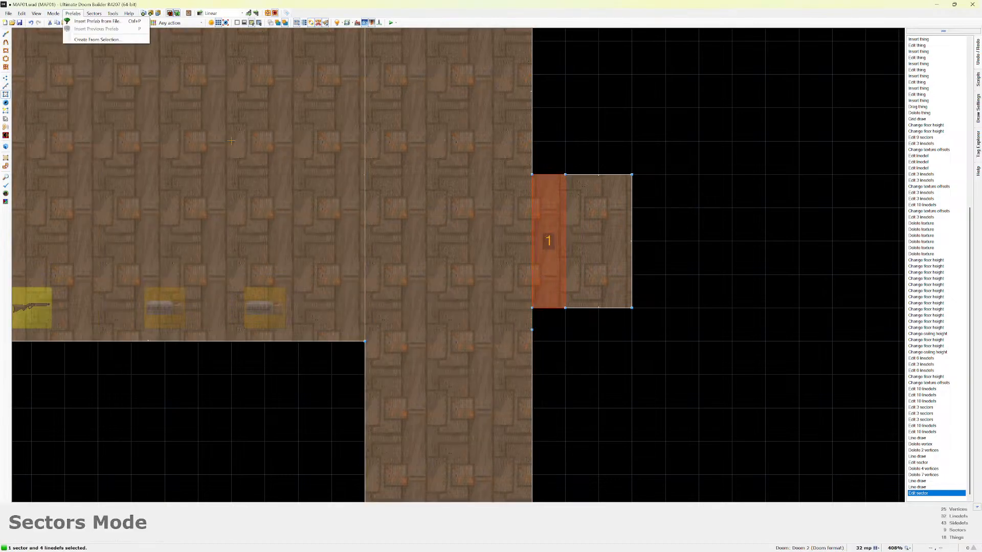
{"action": "left_click", "coordinate": [71, 89]}
{"action": "left_click", "coordinate": [532, 209]}
{"action": "left_click", "coordinate": [551, 174]}
{"action": "left_click", "coordinate": [553, 307]}
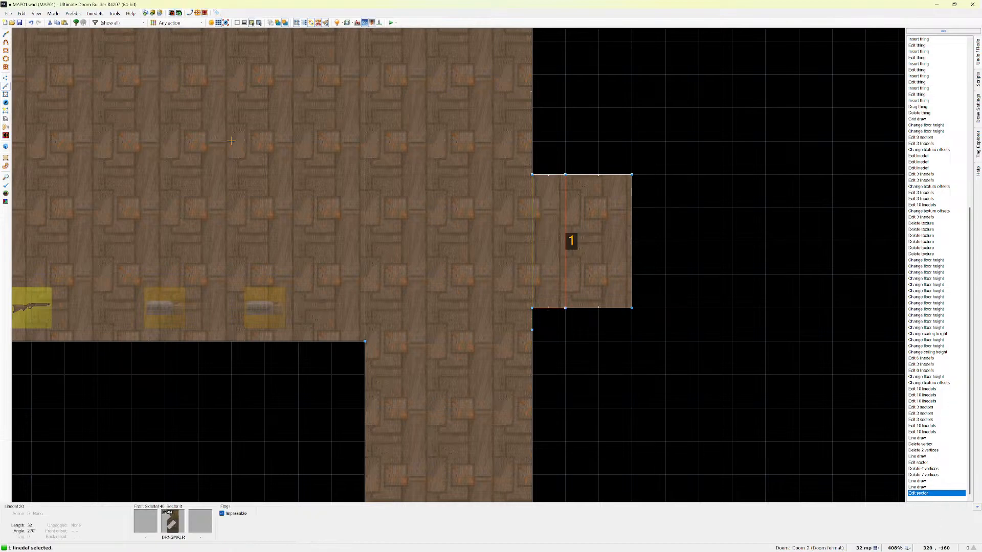
{"action": "left_click", "coordinate": [532, 240]}
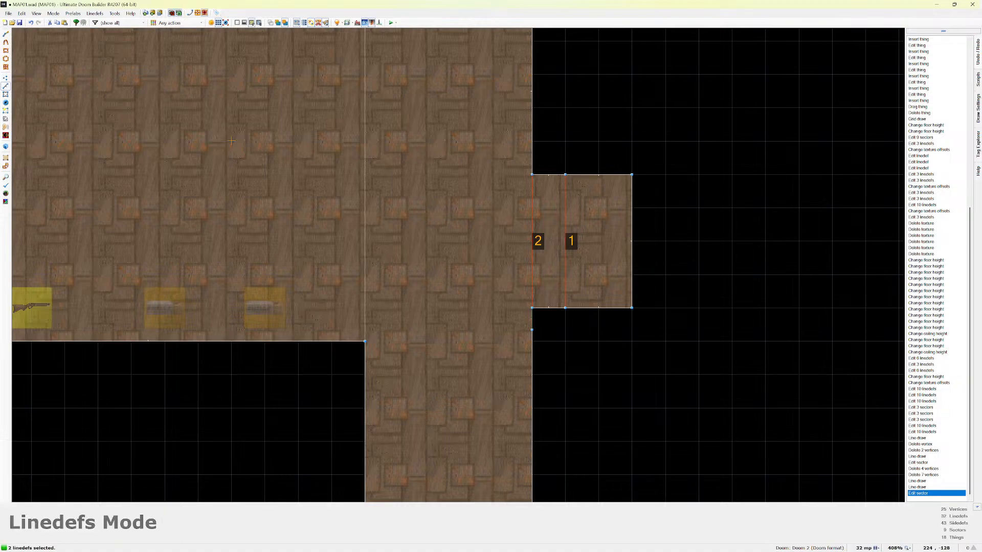
{"action": "right_click", "coordinate": [532, 241]}
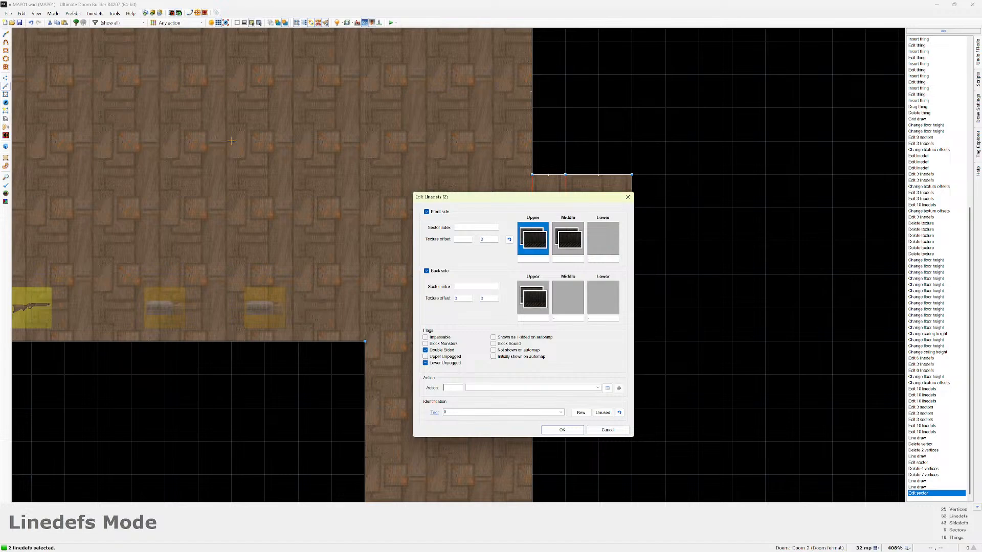
{"action": "left_click", "coordinate": [533, 238]}
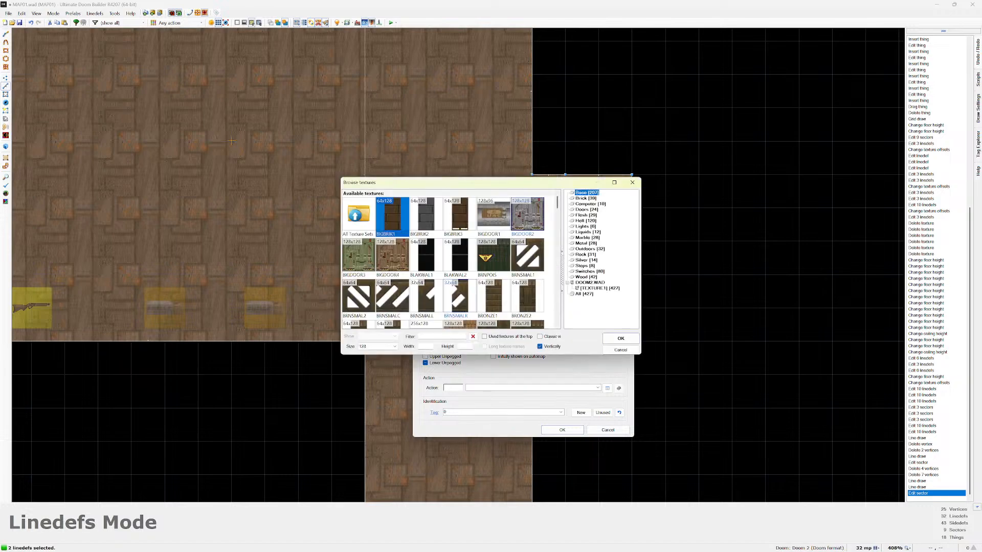
{"action": "double_click", "coordinate": [527, 214]}
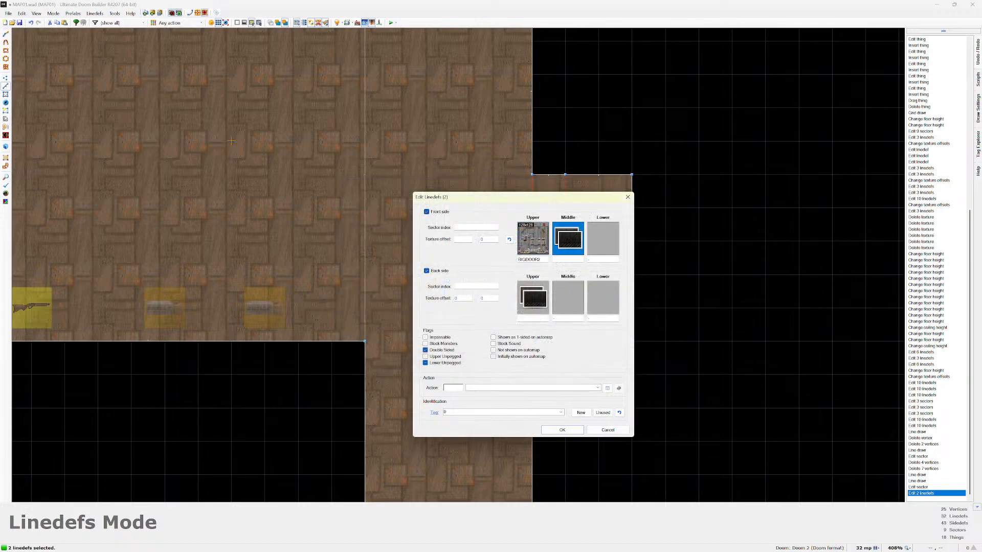
Clear both door lines' middle and back upper textures, turn off Double Sided, and assign action 1, DR Door Open Wait Close (also monsters).
{"action": "left_click", "coordinate": [568, 238]}
{"action": "left_click", "coordinate": [620, 349]}
{"action": "right_click", "coordinate": [568, 239]}
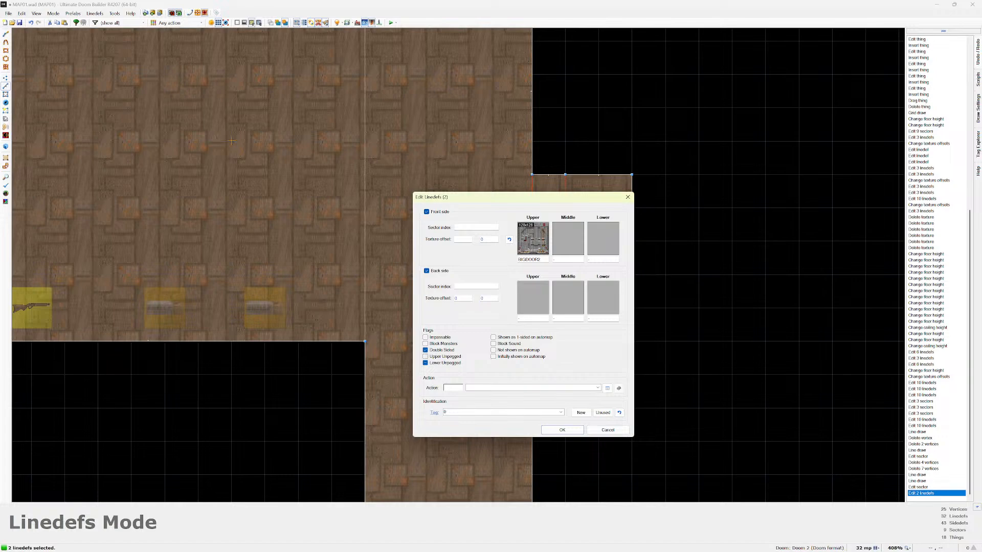
{"action": "left_click", "coordinate": [426, 350]}
{"action": "left_click", "coordinate": [597, 388]}
{"action": "left_click", "coordinate": [521, 399]}
{"action": "left_click", "coordinate": [561, 430]}
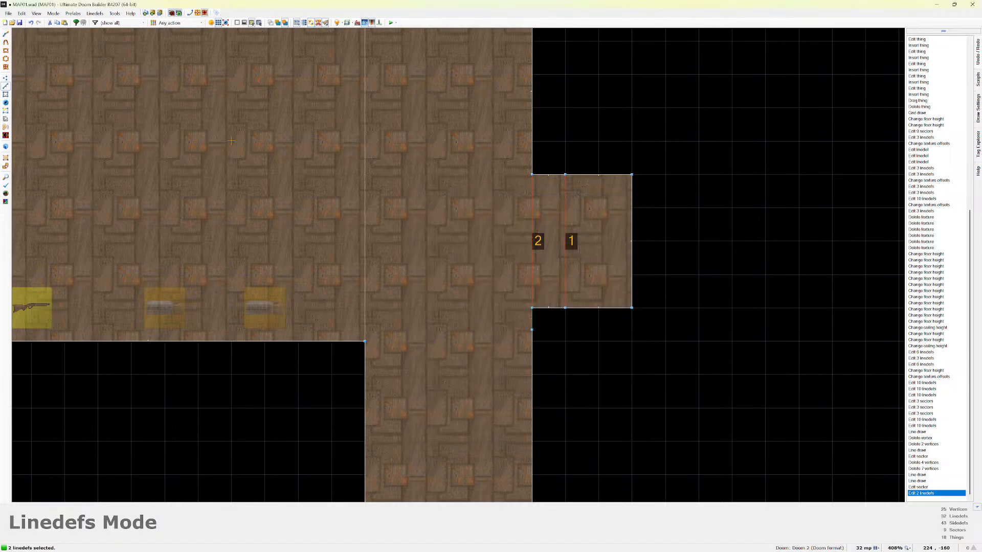
Inspect the door in the 3D view and test the map in Chocolate Doom by walking up to the doorway, quitting the game at the end.
{"action": "key", "text": "q"}
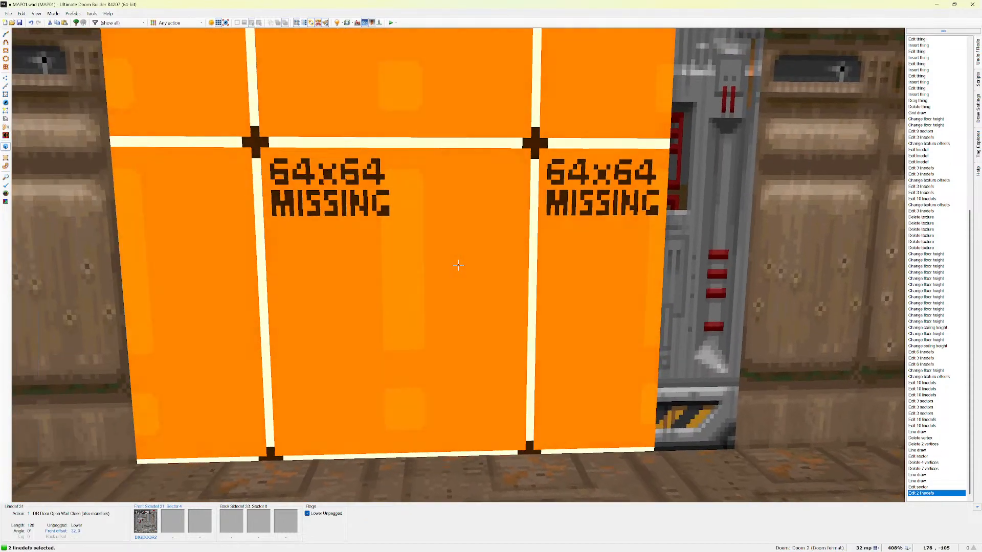
{"action": "key", "text": "q"}
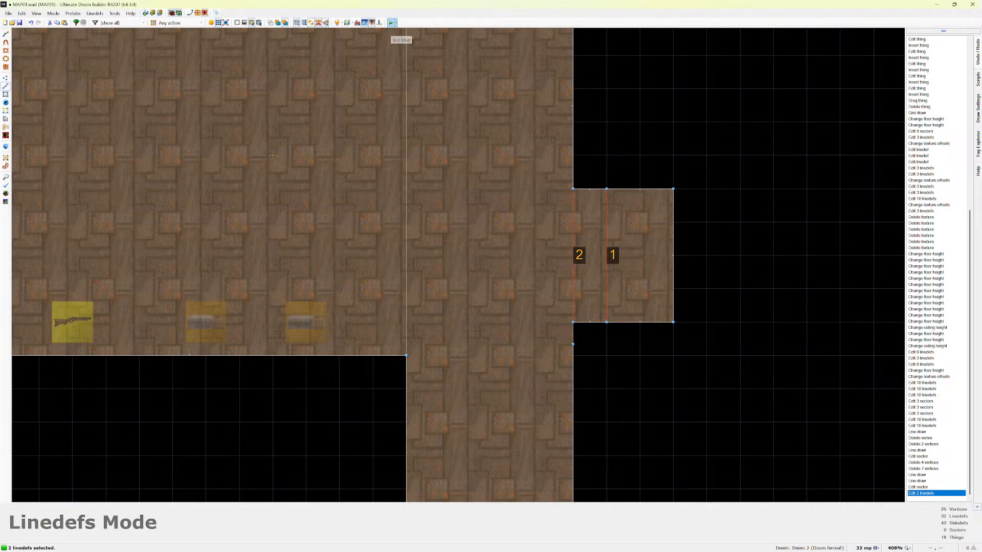
{"action": "left_click", "coordinate": [390, 23]}
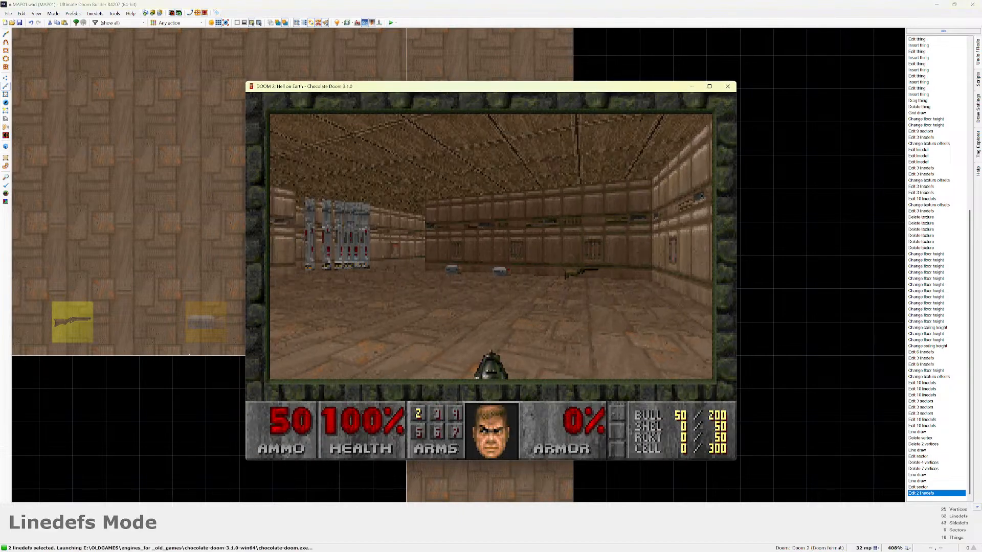
{"action": "key", "text": "w"}
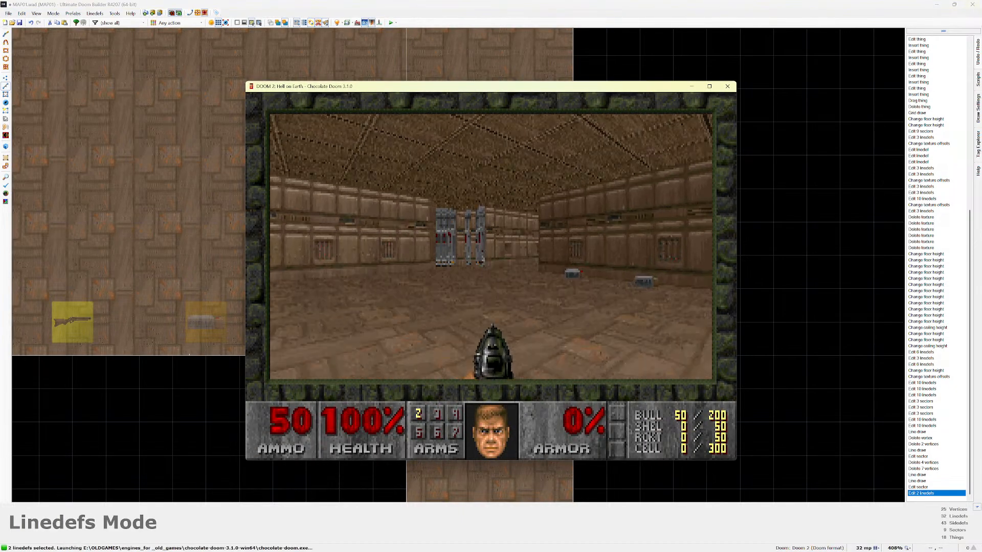
{"action": "key", "text": "w"}
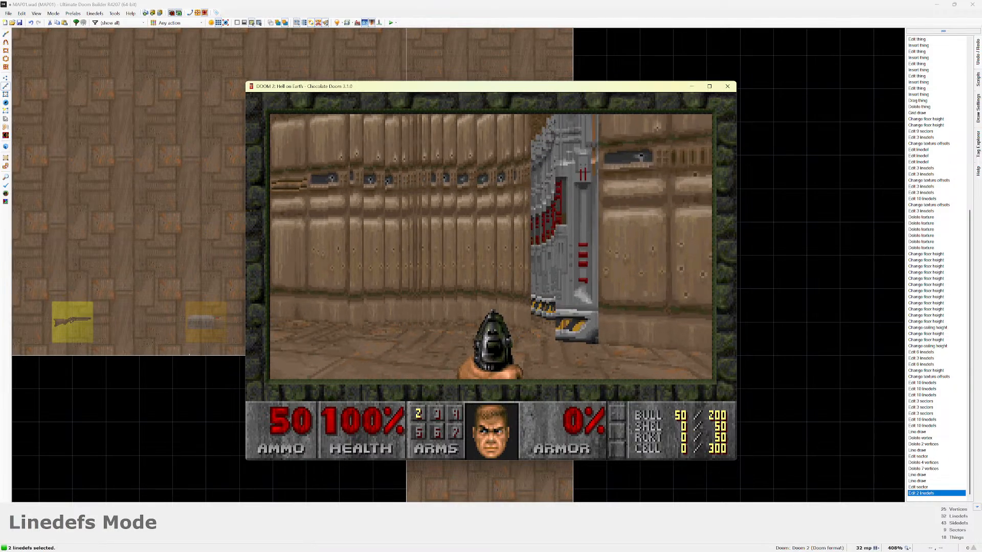
{"action": "key", "text": "F1"}
{"action": "key", "text": "Escape"}
{"action": "key", "text": "w"}
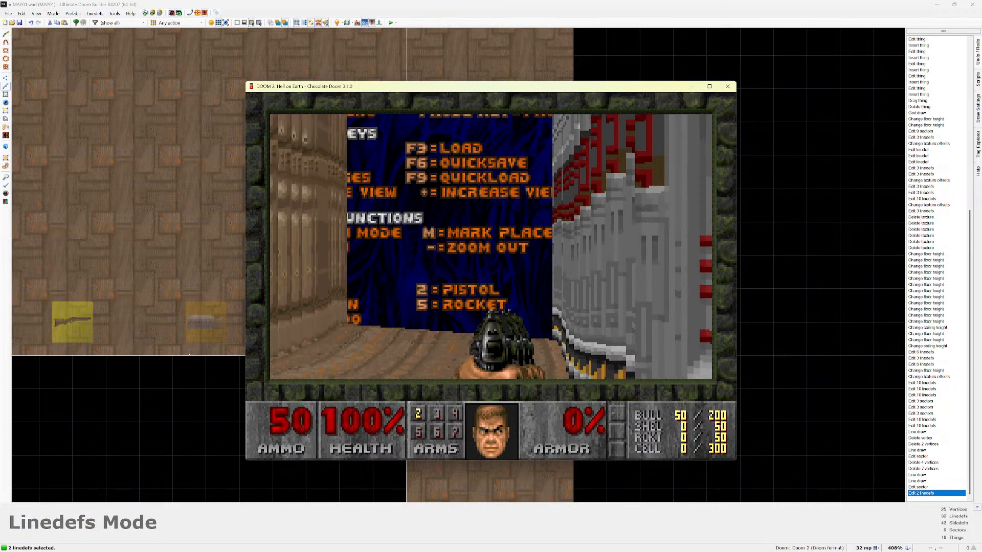
{"action": "key", "text": "F10"}
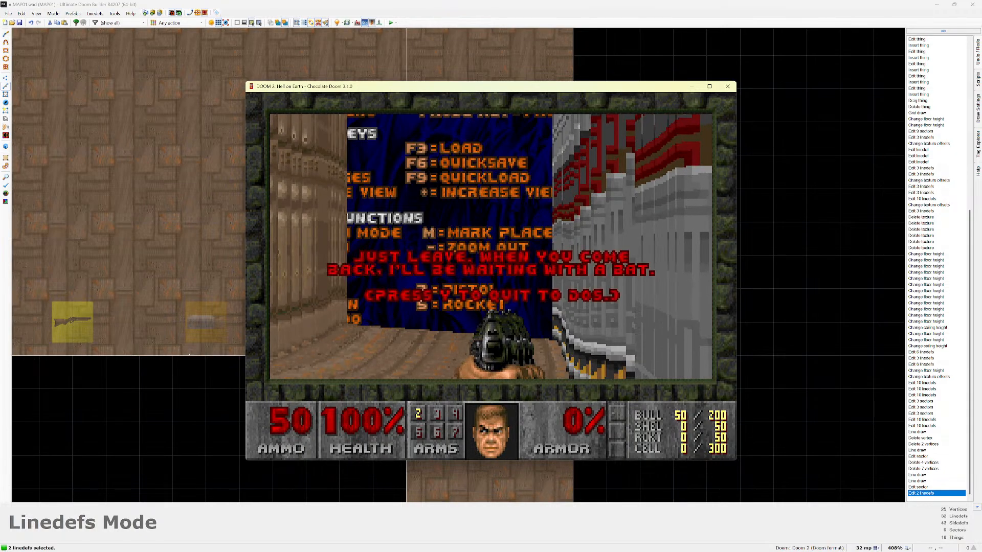
{"action": "key", "text": "y"}
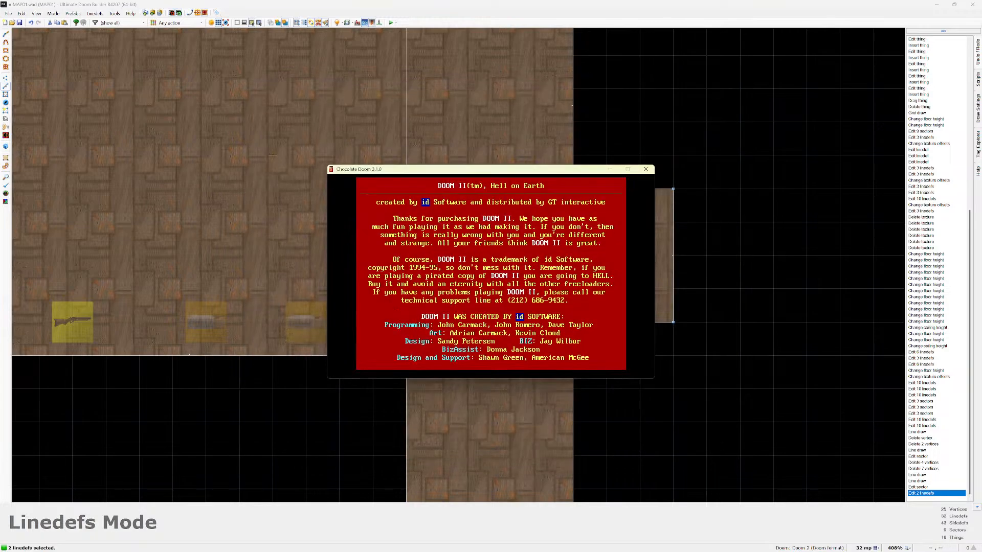
{"action": "key", "text": "Escape"}
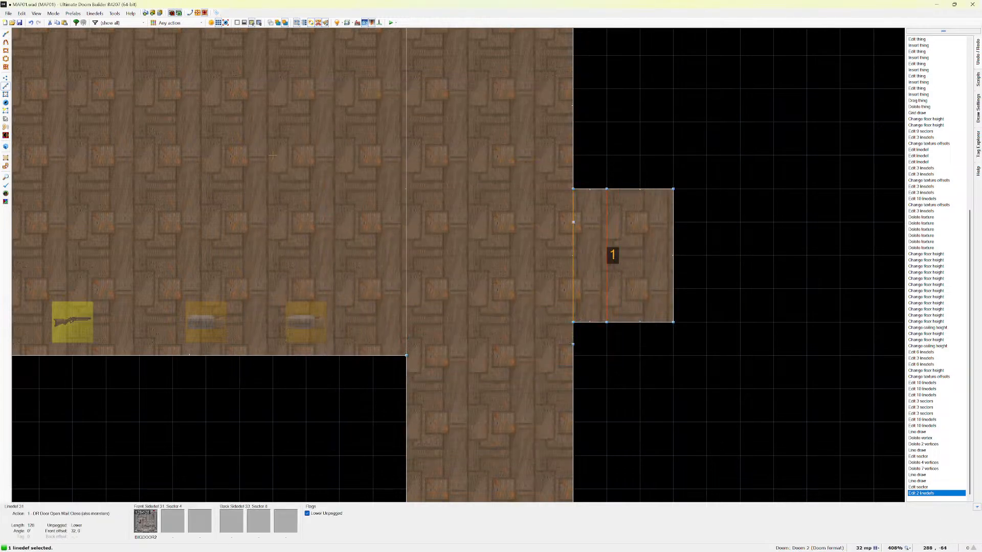
Compare the sidedef, texture and flag properties of the two door lines one at a time.
{"action": "right_click", "coordinate": [571, 232]}
{"action": "left_click", "coordinate": [628, 196]}
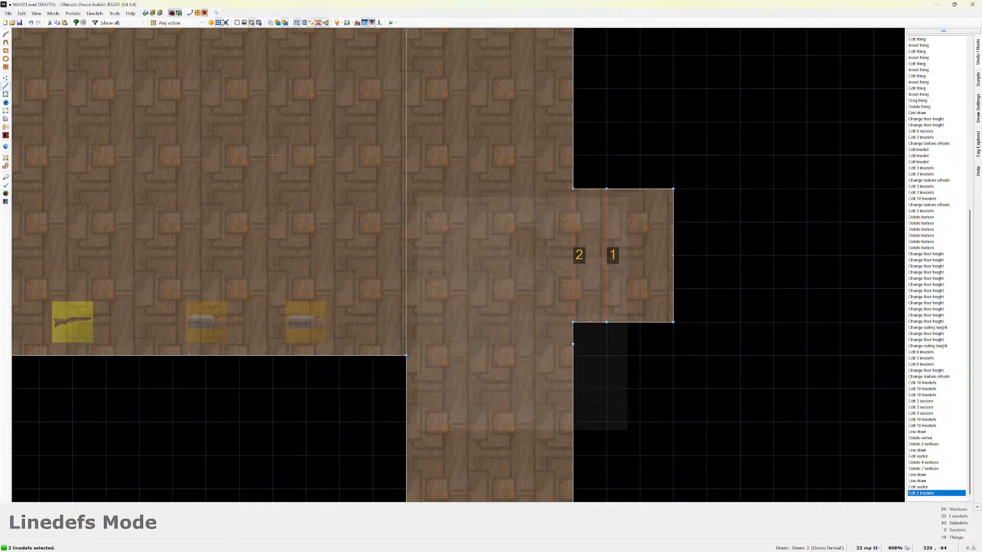
{"action": "left_click", "coordinate": [607, 224]}
{"action": "right_click", "coordinate": [574, 223]}
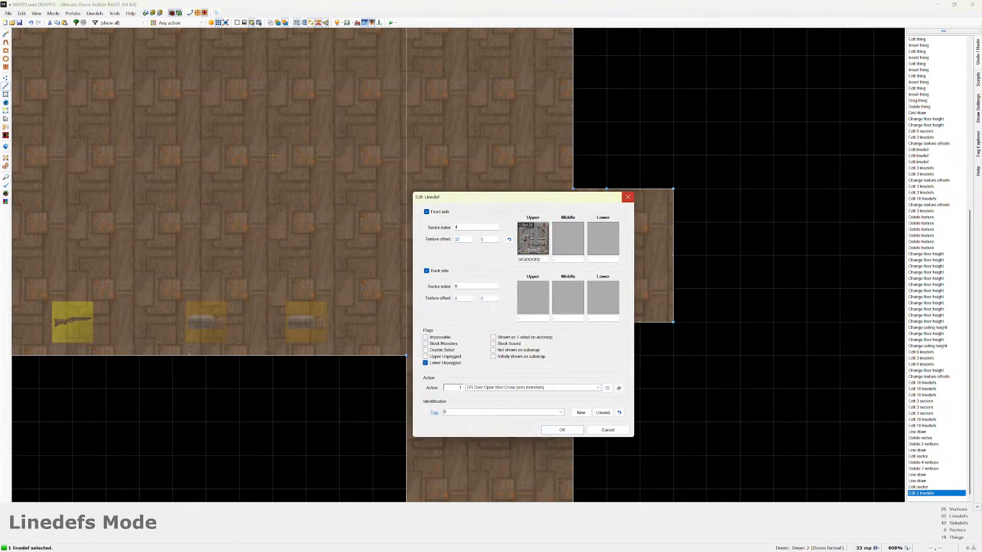
{"action": "left_click", "coordinate": [628, 197]}
{"action": "left_click", "coordinate": [607, 224]}
{"action": "right_click", "coordinate": [607, 224]}
{"action": "left_click", "coordinate": [628, 196]}
{"action": "left_click", "coordinate": [573, 224]}
{"action": "right_click", "coordinate": [607, 225]}
{"action": "left_click", "coordinate": [628, 196]}
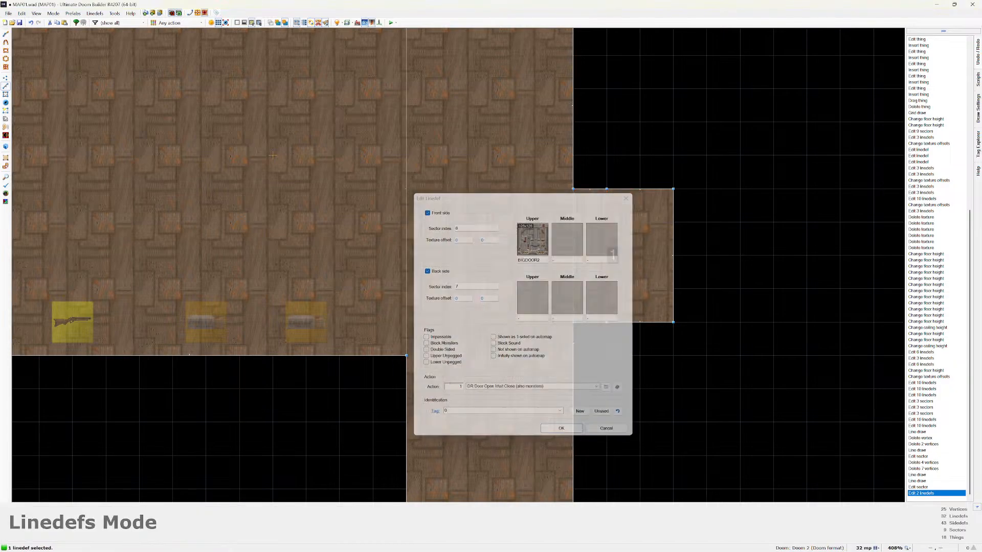
Set the back upper texture of both door lines to BIGDOOR2.
{"action": "left_click", "coordinate": [573, 223]}
{"action": "right_click", "coordinate": [573, 223]}
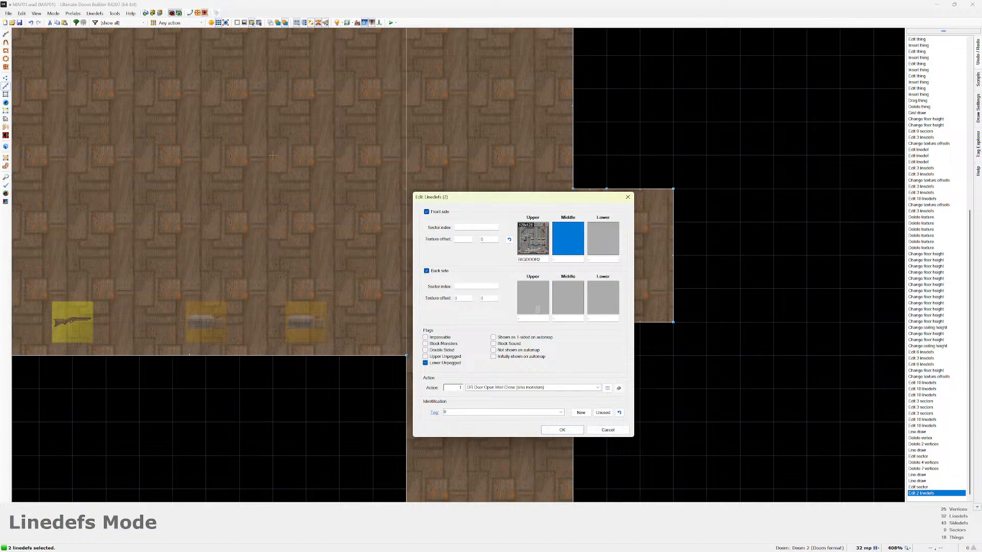
{"action": "left_click", "coordinate": [533, 297]}
{"action": "double_click", "coordinate": [527, 217]}
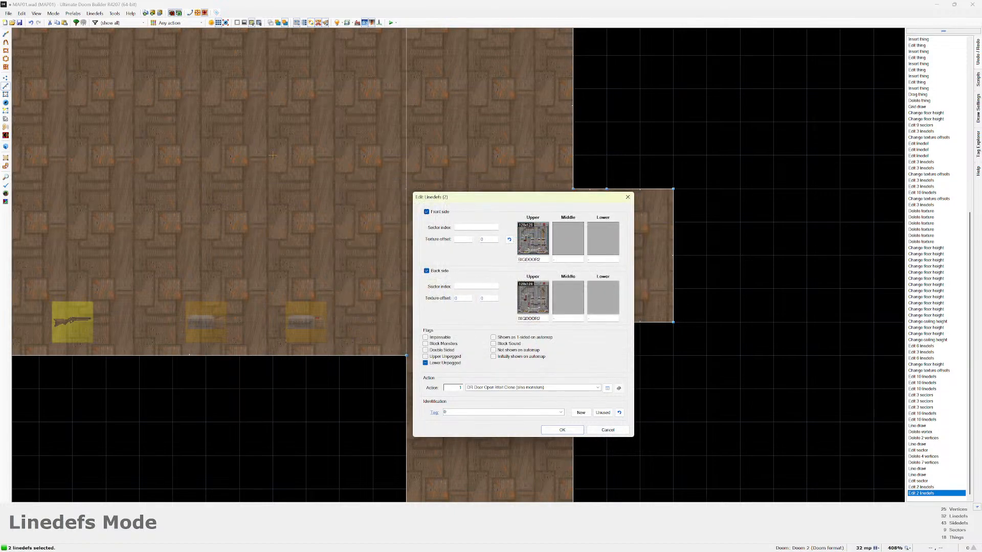
{"action": "left_click", "coordinate": [561, 429]}
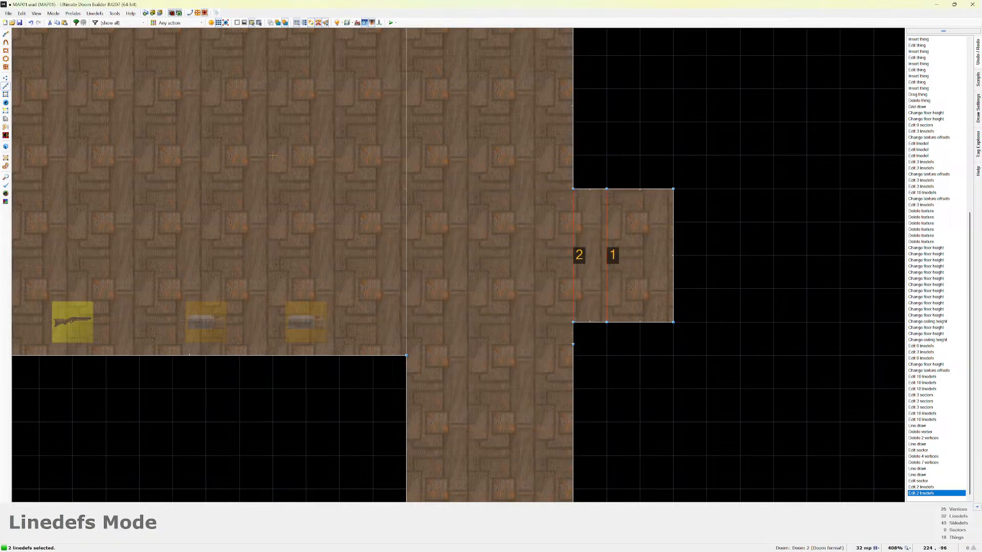
In the 3D view, examine the linedef properties of the door face with the missing texture.
{"action": "key", "text": "q"}
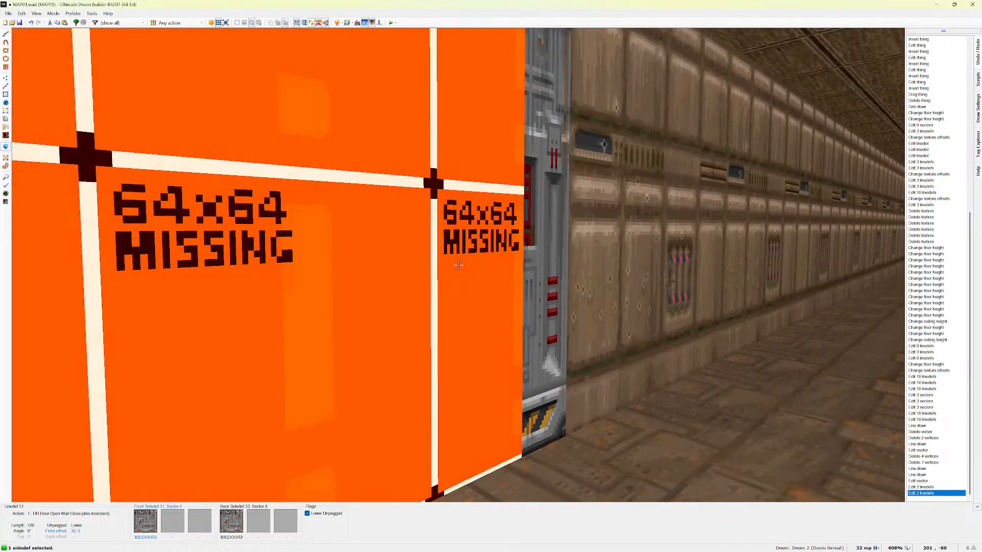
{"action": "right_click", "coordinate": [458, 264]}
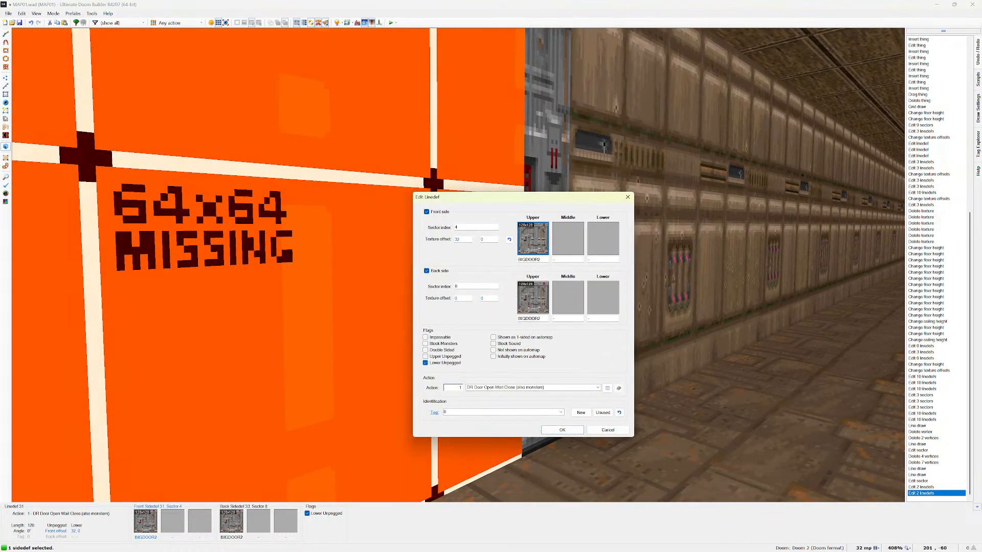
{"action": "left_click", "coordinate": [607, 429]}
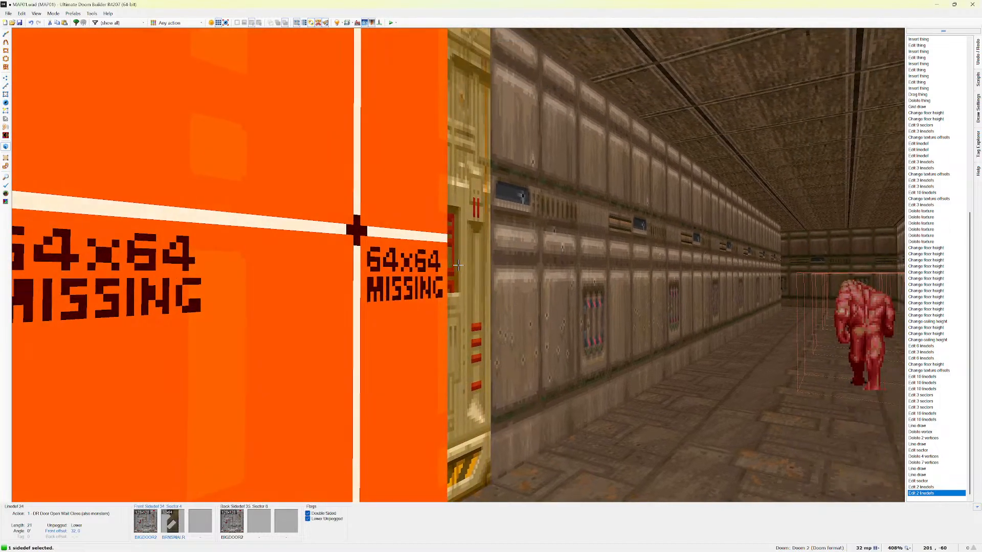
Set the front upper texture of the door face and the adjoining narrow strip to STARTAN2, clearing their back upper textures.
{"action": "left_click", "coordinate": [458, 264]}
{"action": "right_click", "coordinate": [458, 265]}
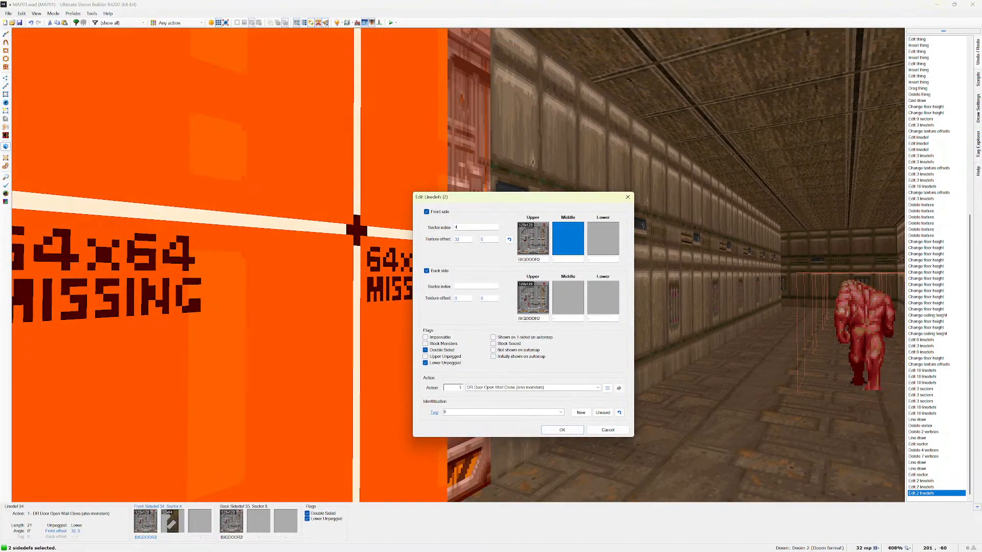
{"action": "right_click", "coordinate": [534, 240]}
{"action": "right_click", "coordinate": [538, 306]}
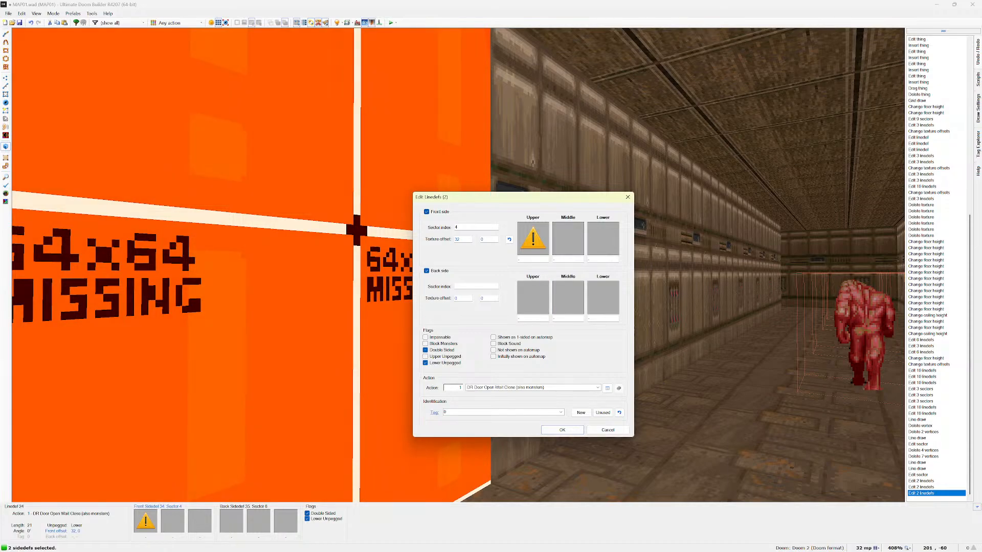
{"action": "left_click", "coordinate": [533, 238]}
{"action": "type", "text": "STAR"}
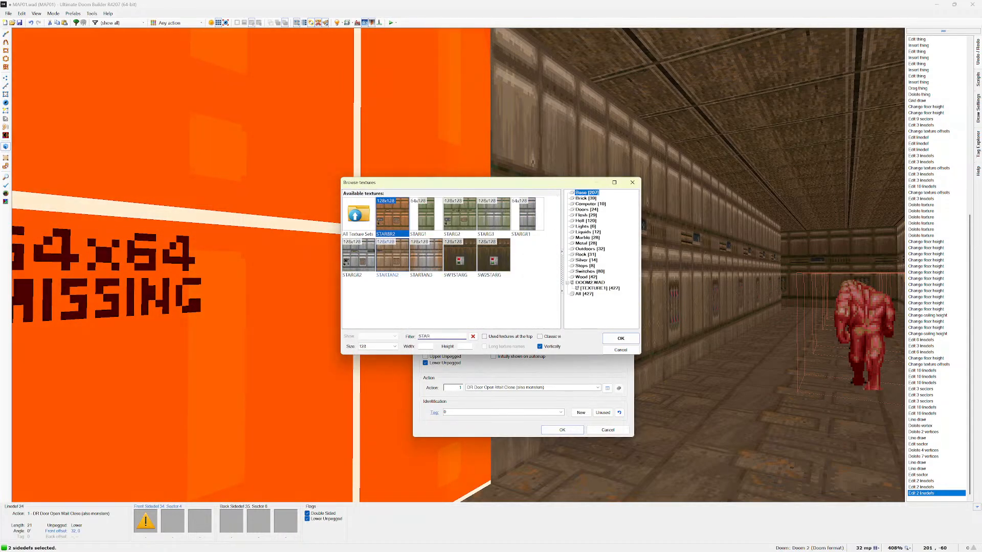
{"action": "double_click", "coordinate": [392, 255]}
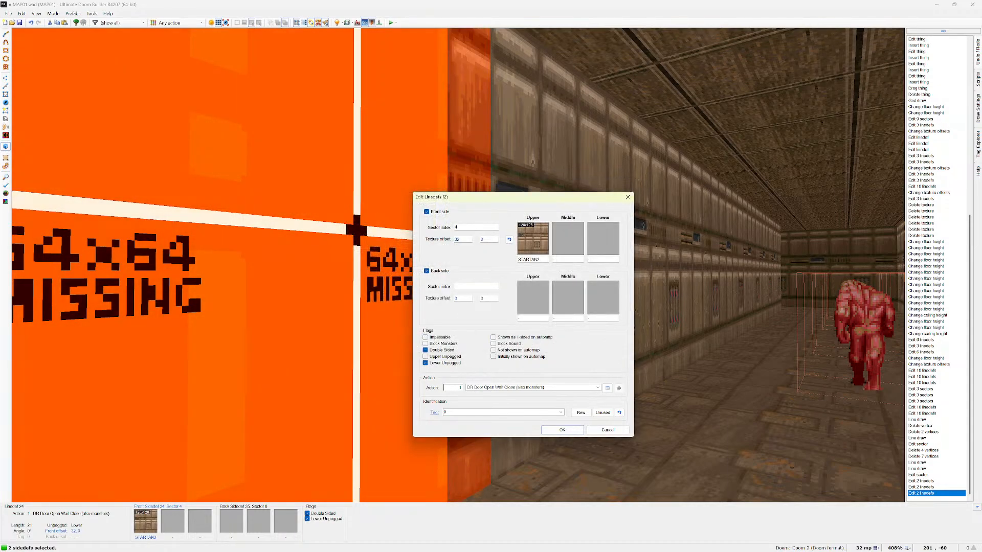
{"action": "key", "text": "Return"}
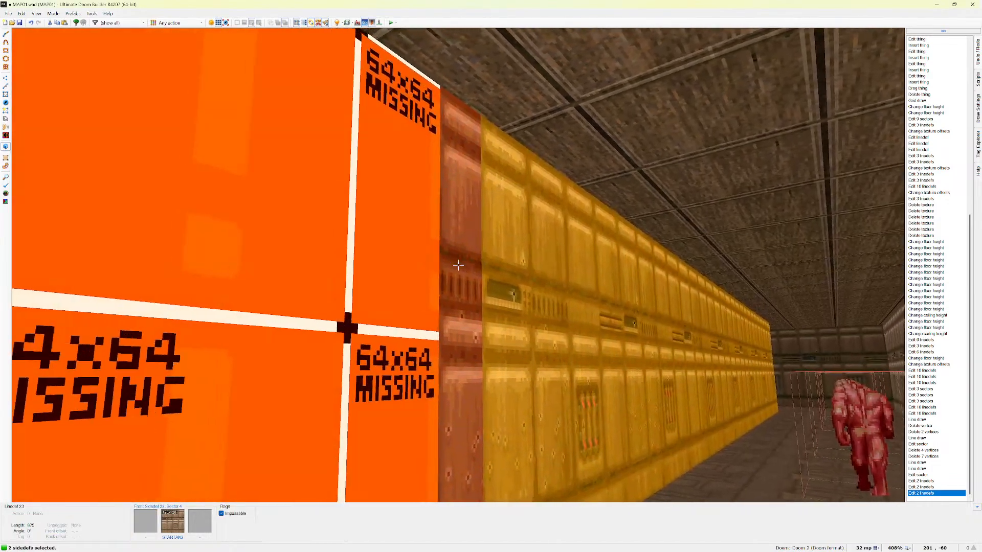
Clear the door face's front upper texture and set its front middle texture to BIGDOOR2.
{"action": "key", "text": "c"}
{"action": "right_click", "coordinate": [458, 265]}
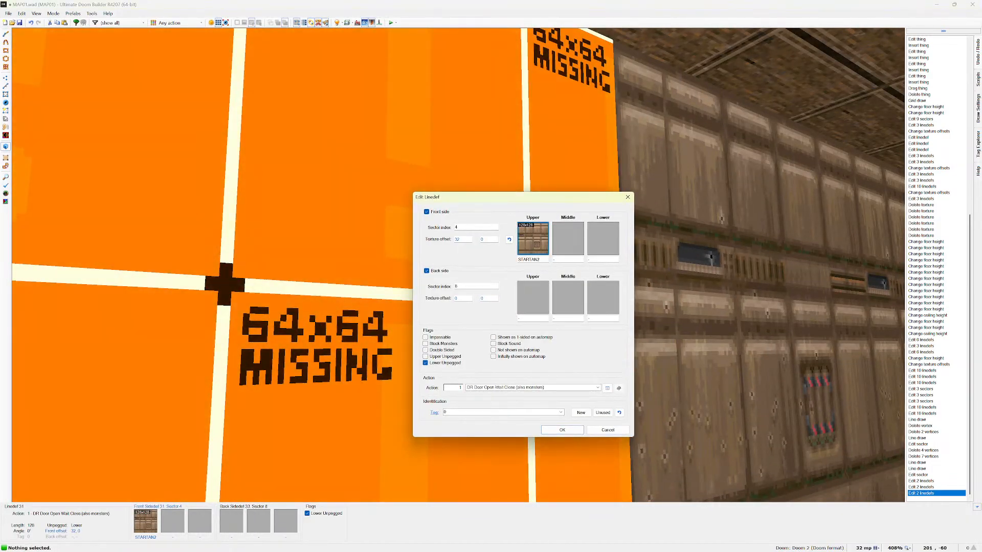
{"action": "right_click", "coordinate": [533, 240]}
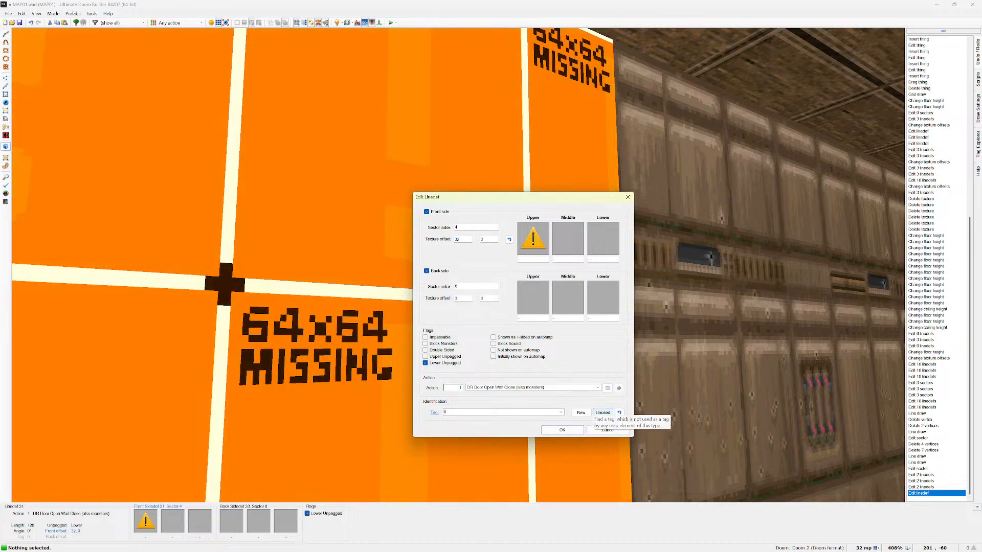
{"action": "left_click", "coordinate": [533, 298]}
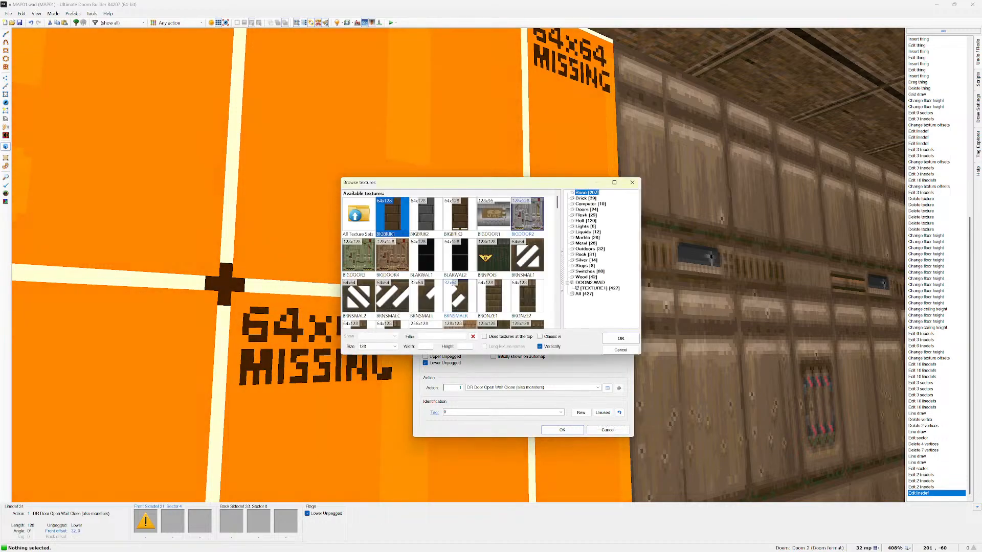
{"action": "double_click", "coordinate": [529, 226]}
{"action": "right_click", "coordinate": [533, 296]}
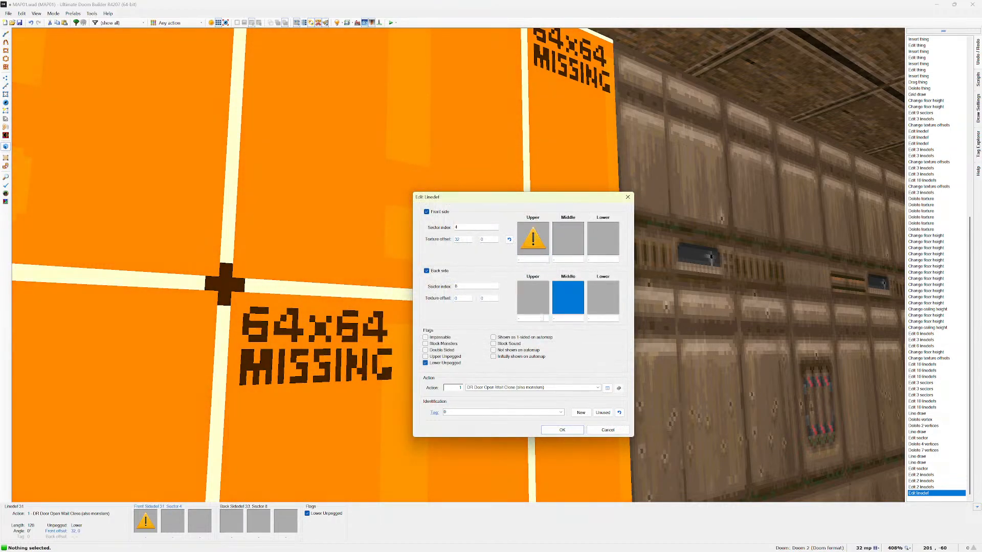
{"action": "left_click", "coordinate": [532, 237]}
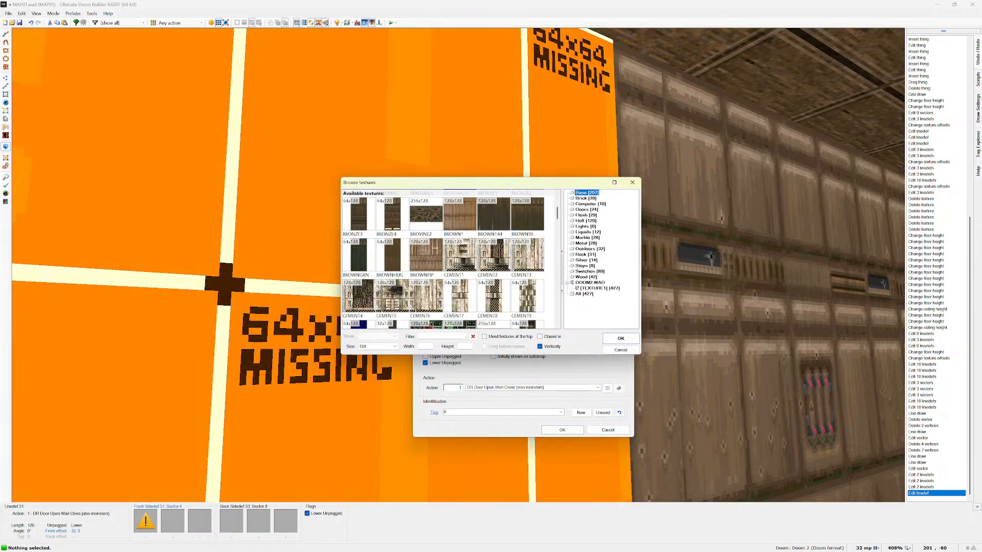
{"action": "scroll", "coordinate": [529, 226], "scroll_direction": "up", "scroll_amount": 5}
{"action": "double_click", "coordinate": [529, 227]}
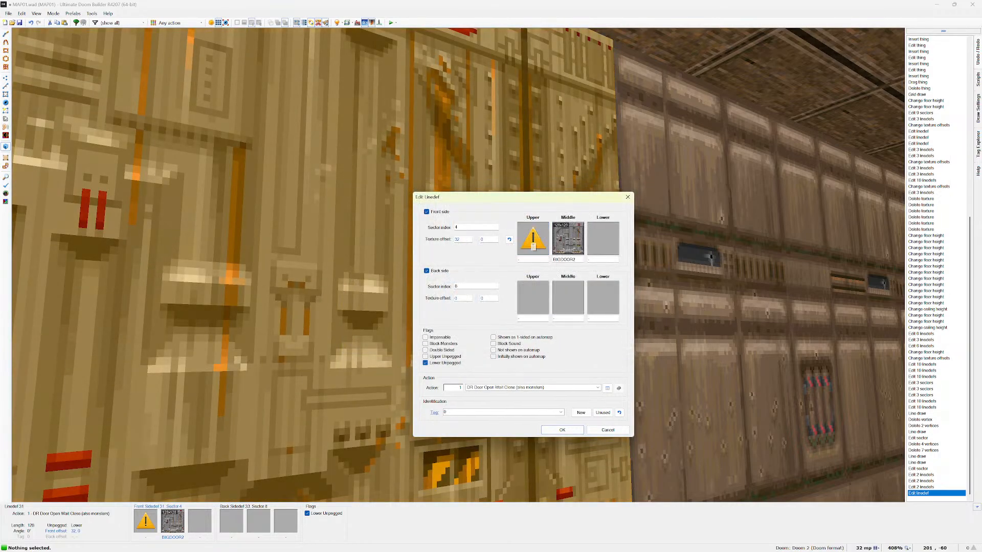
{"action": "left_click", "coordinate": [562, 430]}
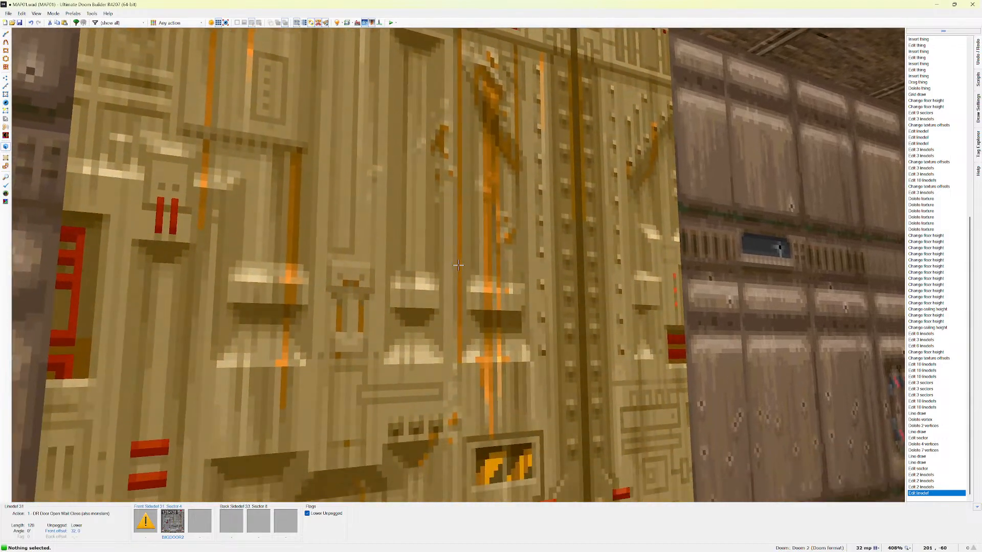
Set the door face's front upper texture to BIGDOOR2 and review its linedef properties.
{"action": "key", "text": "e"}
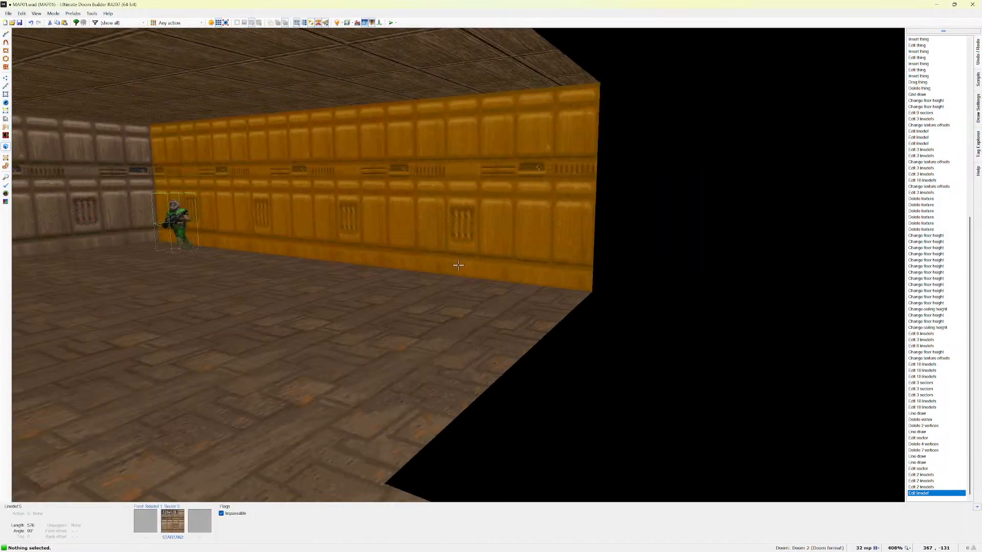
{"action": "key", "text": "e"}
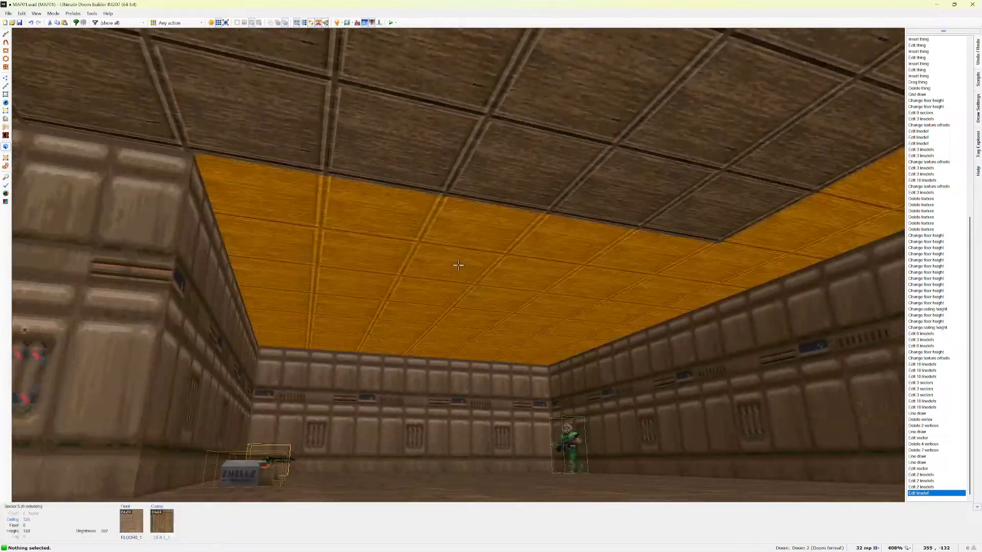
{"action": "right_click", "coordinate": [458, 264]}
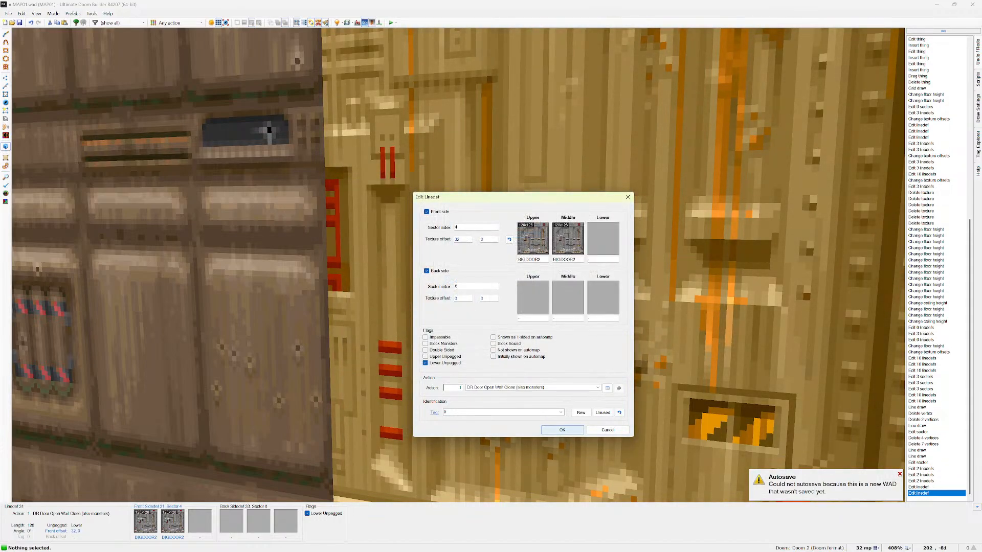
{"action": "key", "text": "Return"}
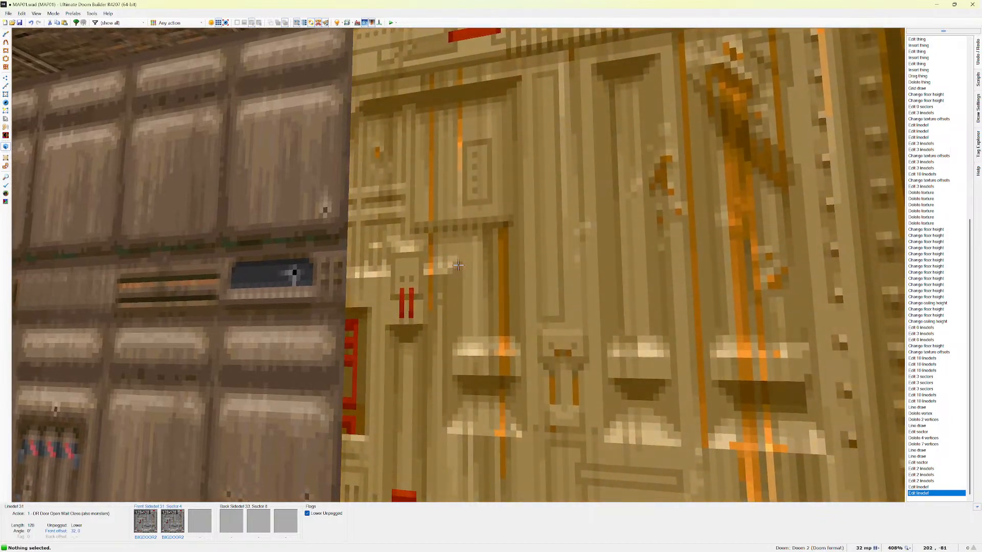
{"action": "right_click", "coordinate": [458, 264]}
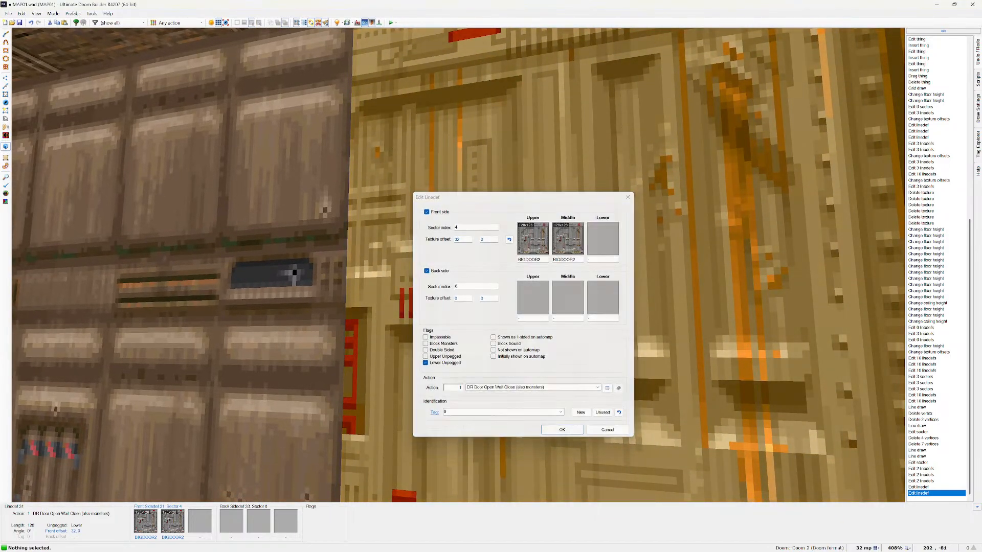
{"action": "key", "text": "Escape"}
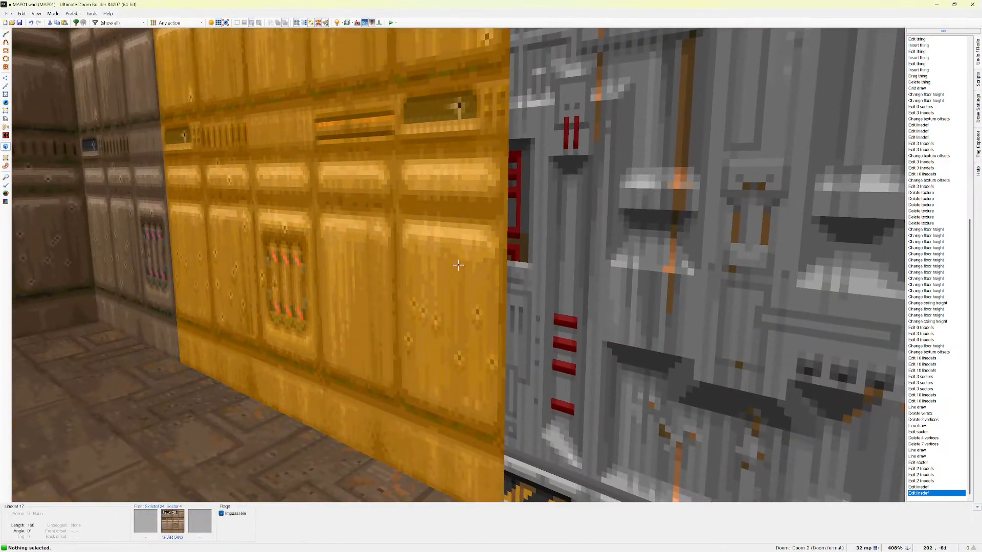
Return to the 2D map, test-run it in the game and examine the door and its opening up close.
{"action": "key", "text": "w"}
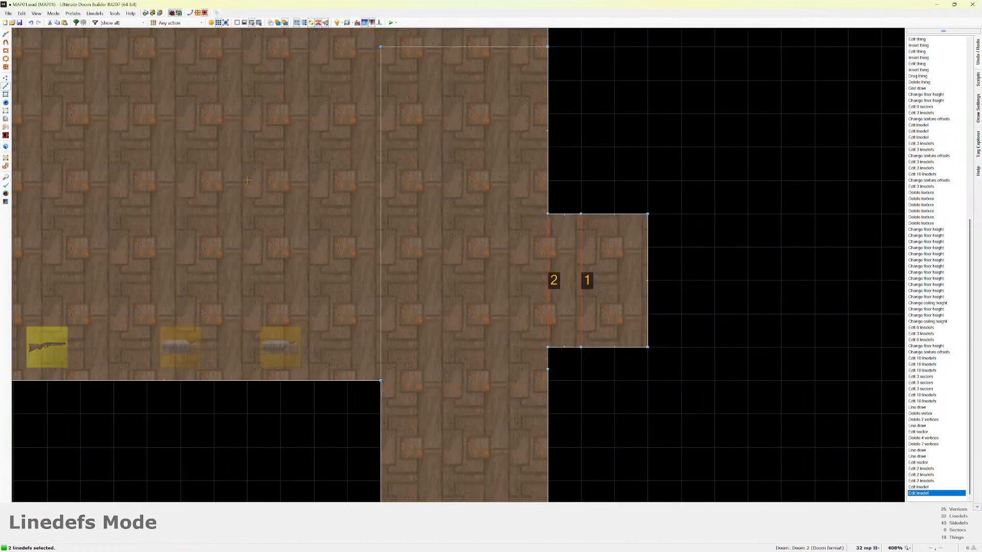
{"action": "left_click", "coordinate": [396, 22]}
{"action": "left_click", "coordinate": [391, 22]}
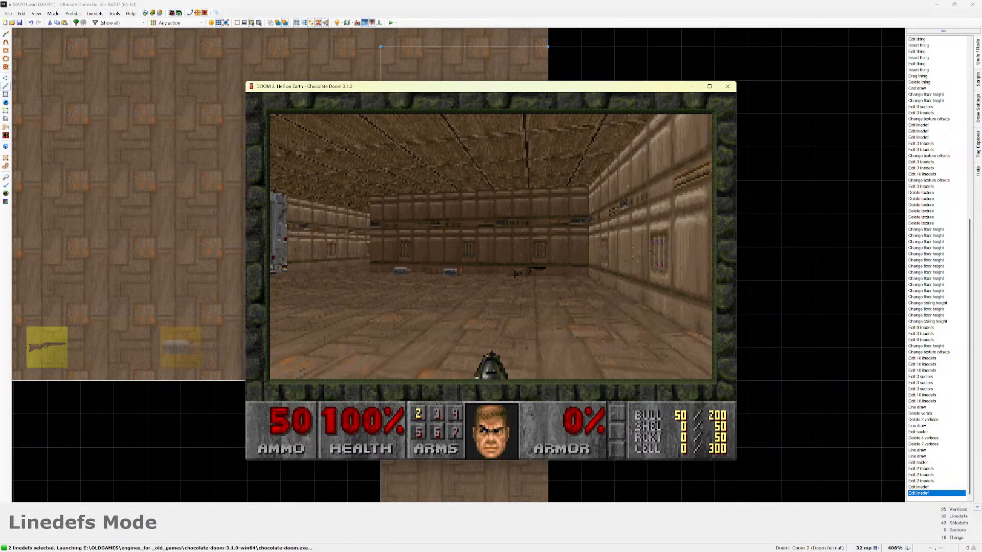
{"action": "key", "text": "Up"}
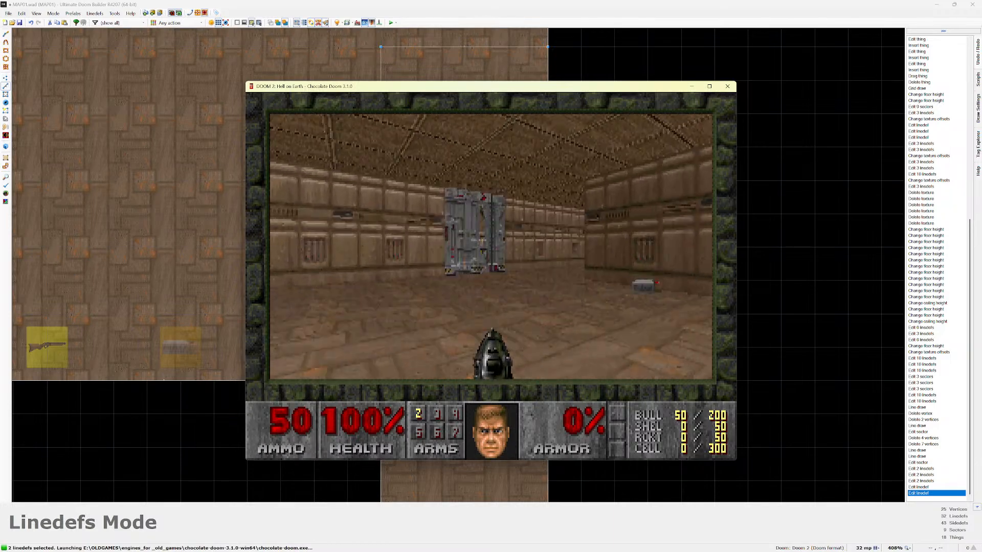
{"action": "key", "text": "Right"}
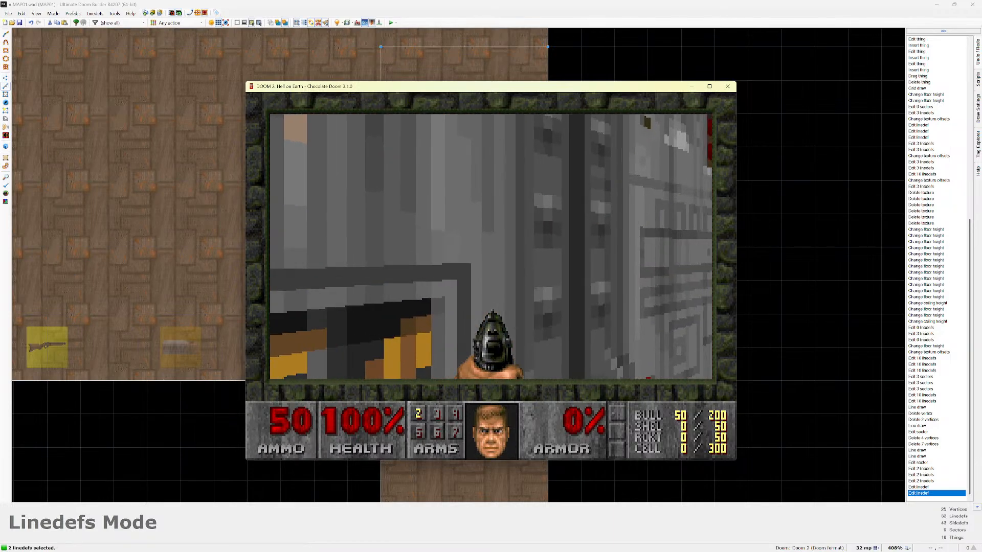
{"action": "key", "text": "Down"}
{"action": "key", "text": "Left"}
{"action": "key", "text": "Up"}
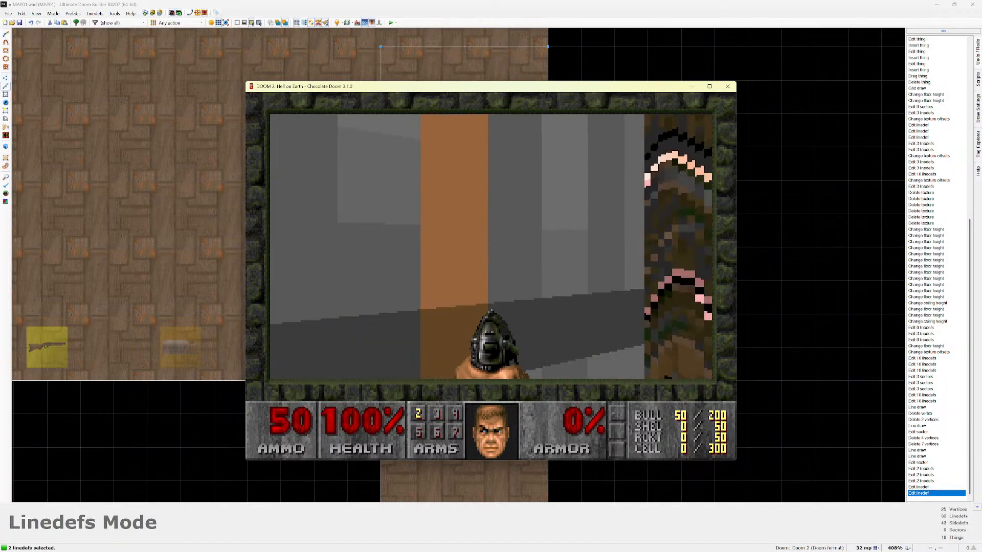
{"action": "key", "text": "Left"}
{"action": "key", "text": "Up"}
{"action": "key", "text": "Left"}
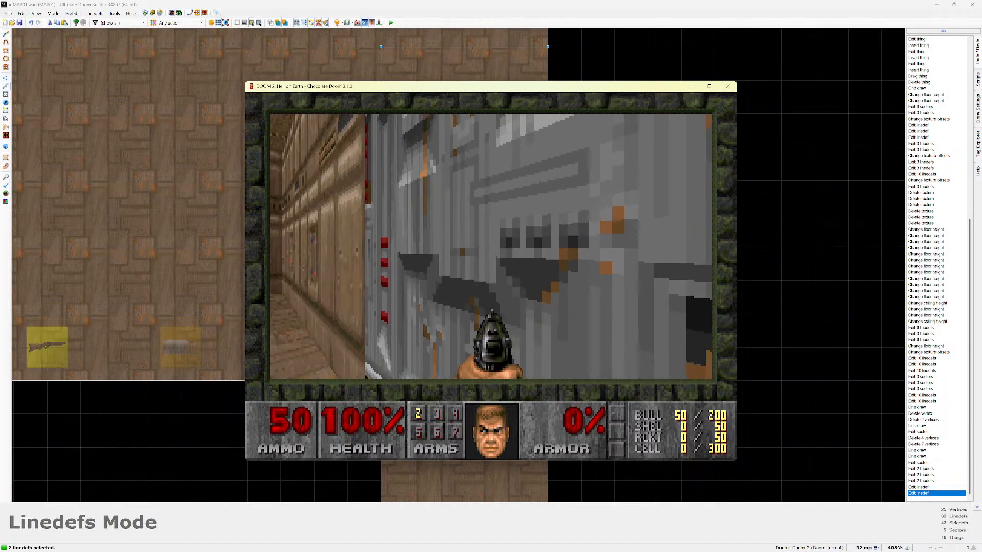
Go through the door in the test game and examine the wall textures inside the recess.
{"action": "key", "text": "Up"}
{"action": "key", "text": "Escape"}
{"action": "key", "text": "Right"}
{"action": "key", "text": "Up"}
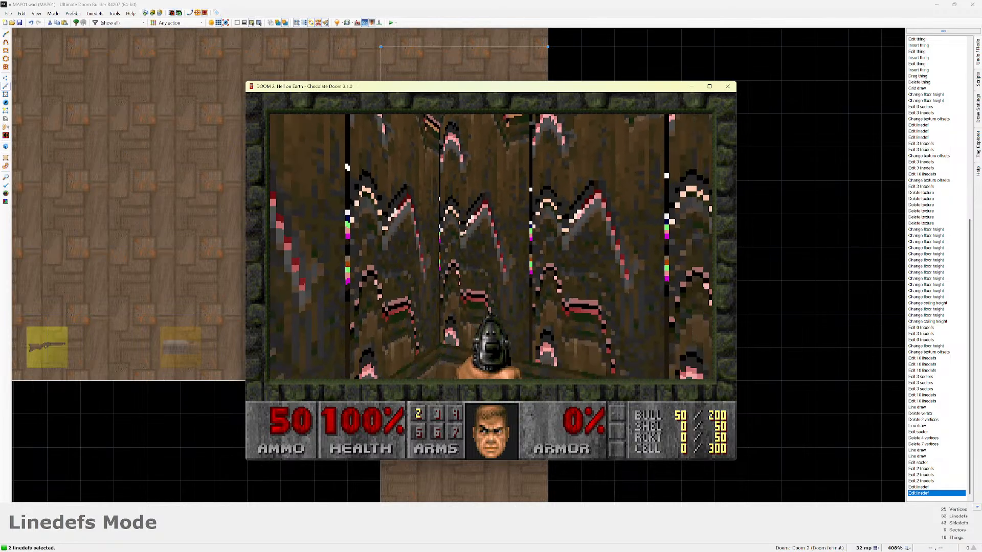
{"action": "key", "text": "Right"}
{"action": "key", "text": "Up"}
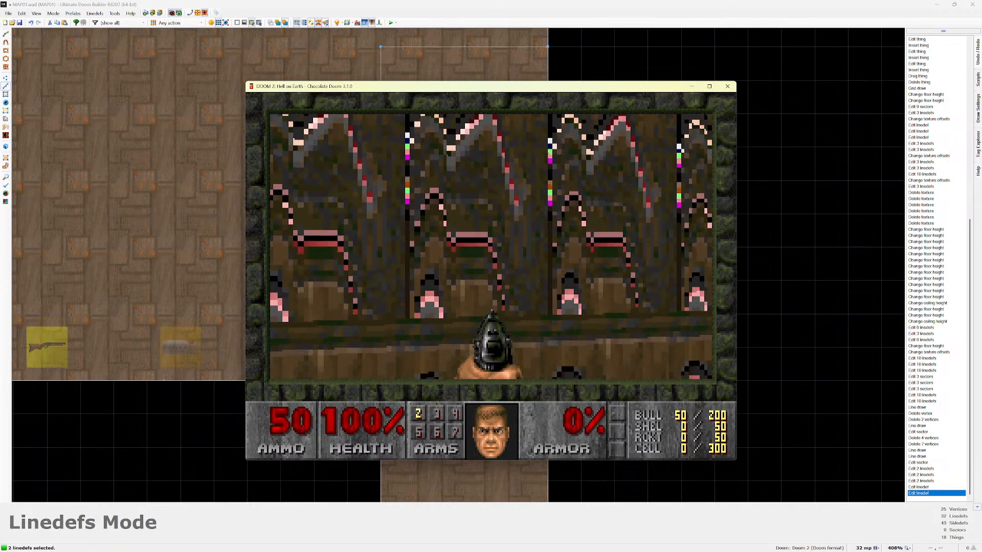
{"action": "key", "text": "Left"}
{"action": "key", "text": "Up"}
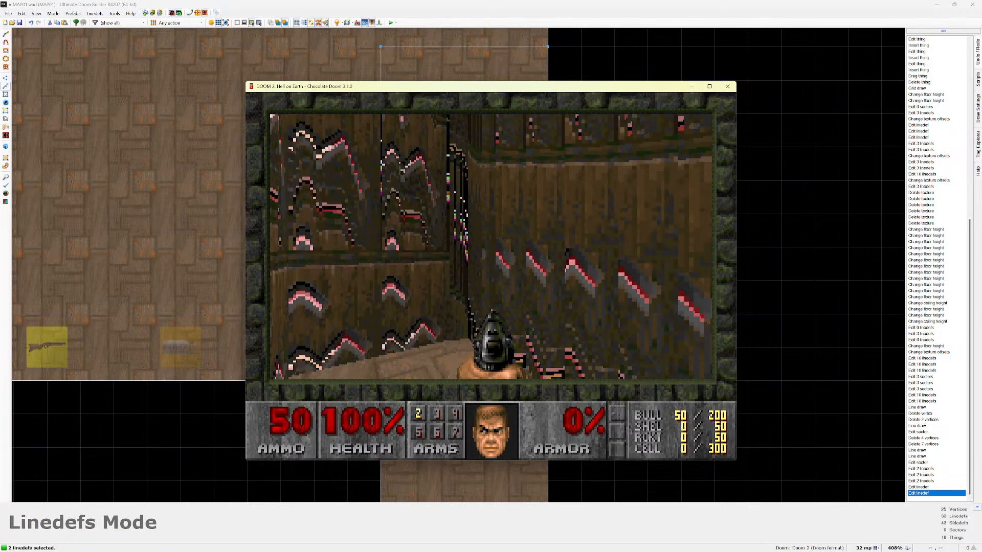
{"action": "key", "text": "Left"}
{"action": "key", "text": "Up"}
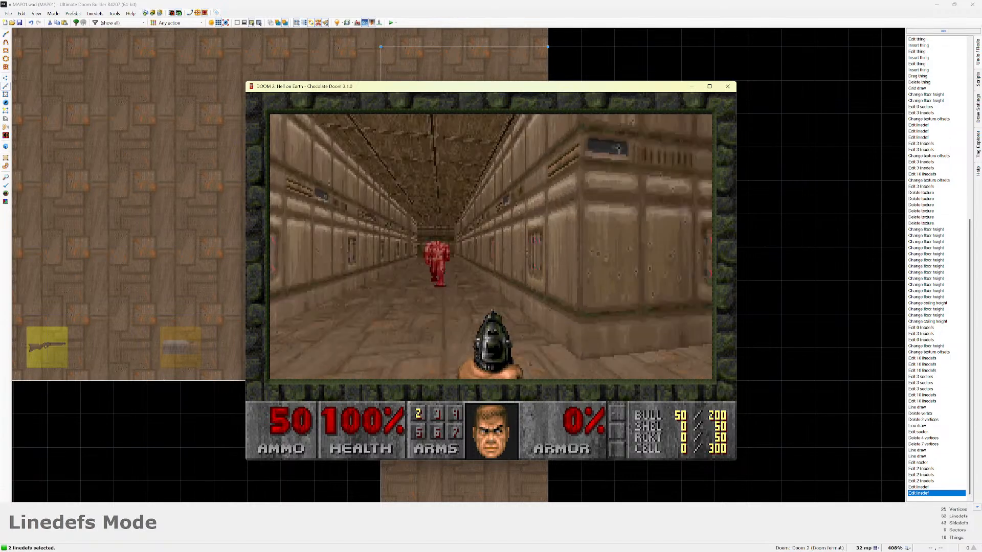
Quit the test game and return to the map editor.
{"action": "key", "text": "Up"}
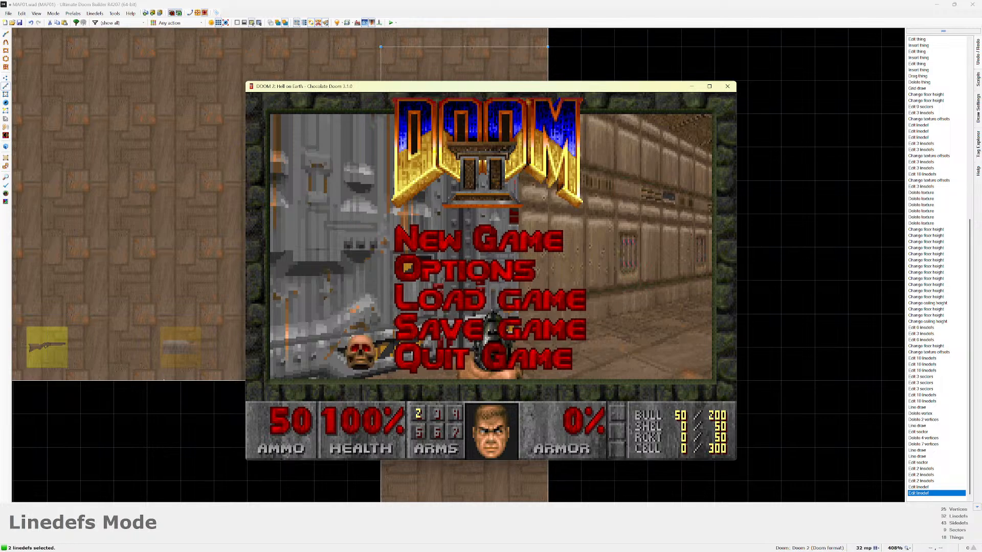
{"action": "key", "text": "Return"}
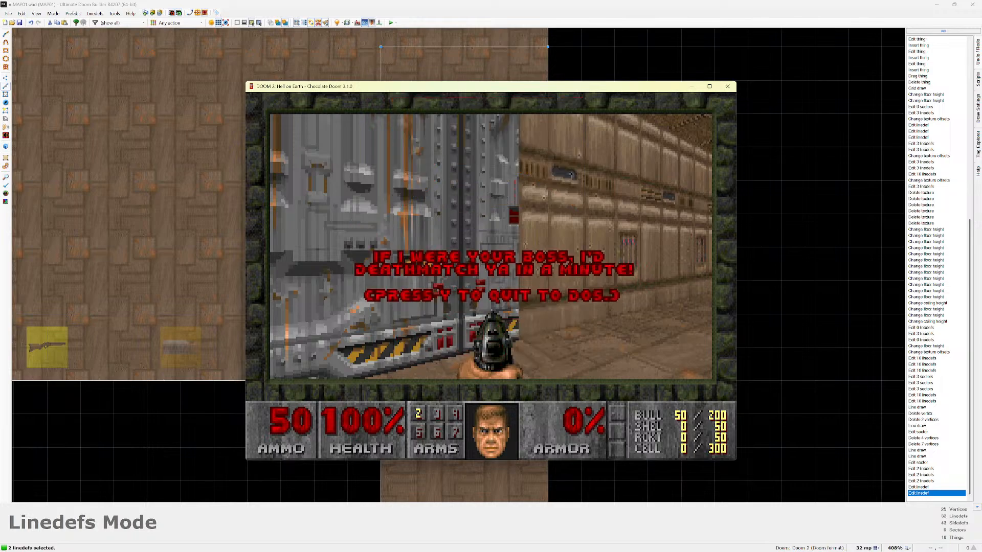
{"action": "key", "text": "y"}
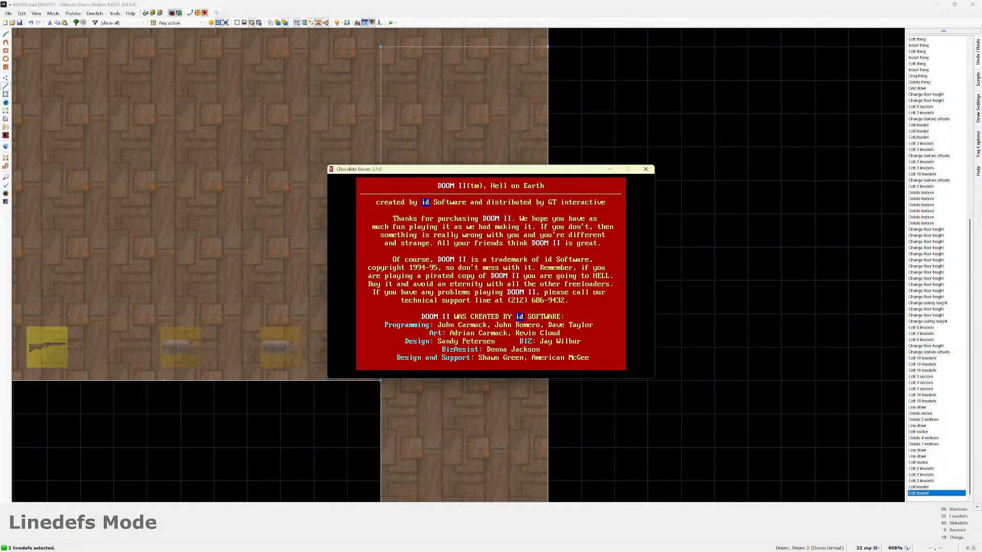
{"action": "key", "text": "y"}
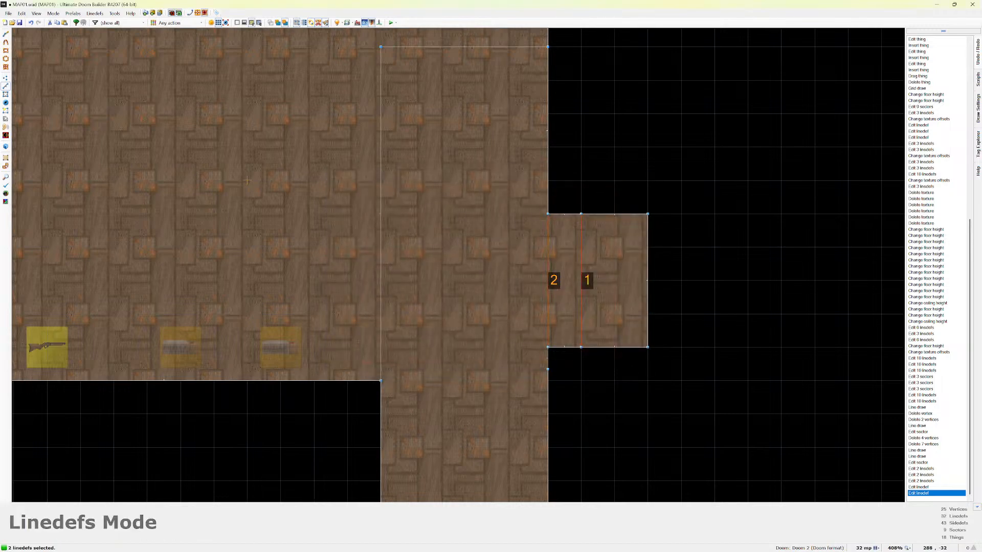
Set the front middle texture of the three outer wall lines of the recess behind the door to STARTAN2.
{"action": "left_click", "coordinate": [564, 215]}
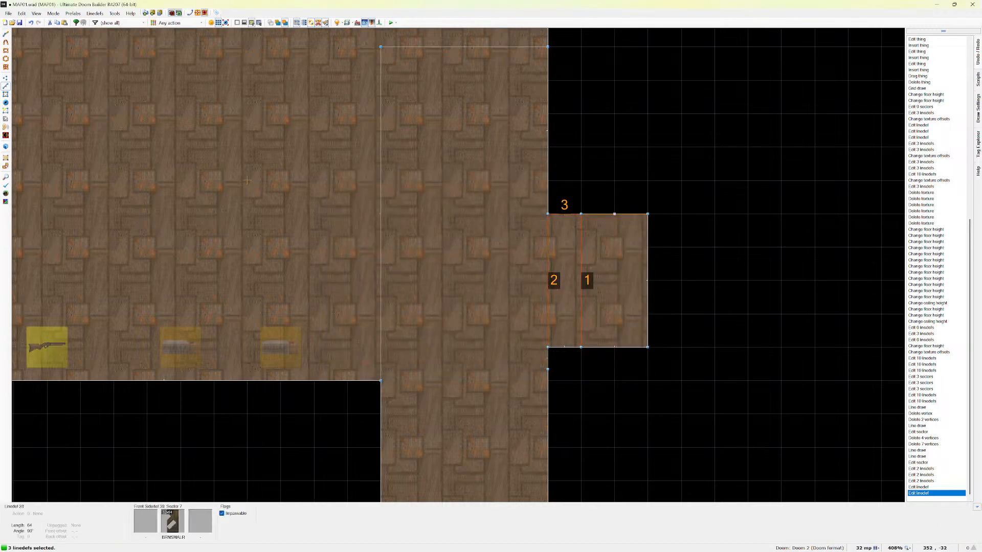
{"action": "left_click", "coordinate": [581, 250]}
{"action": "left_click", "coordinate": [548, 249]}
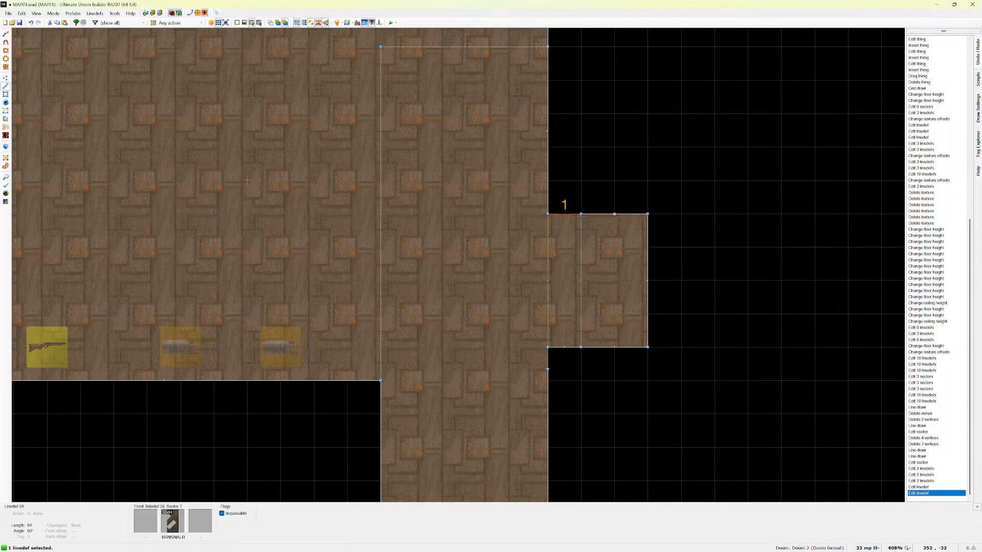
{"action": "left_click", "coordinate": [614, 214]}
{"action": "left_click", "coordinate": [647, 281]}
{"action": "left_click", "coordinate": [565, 215]}
{"action": "left_click", "coordinate": [614, 347]}
{"action": "right_click", "coordinate": [613, 347]}
{"action": "left_click", "coordinate": [567, 239]}
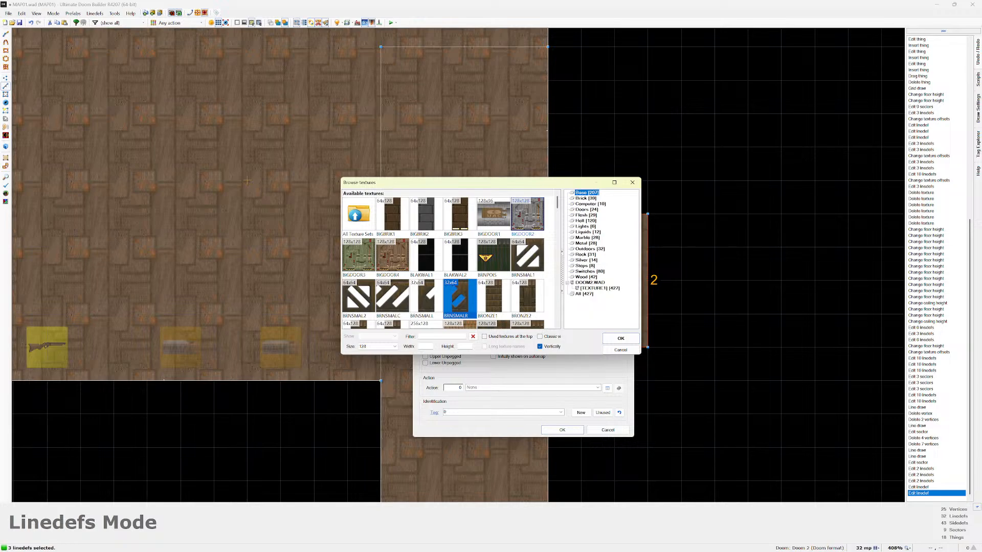
{"action": "type", "text": "STAR"}
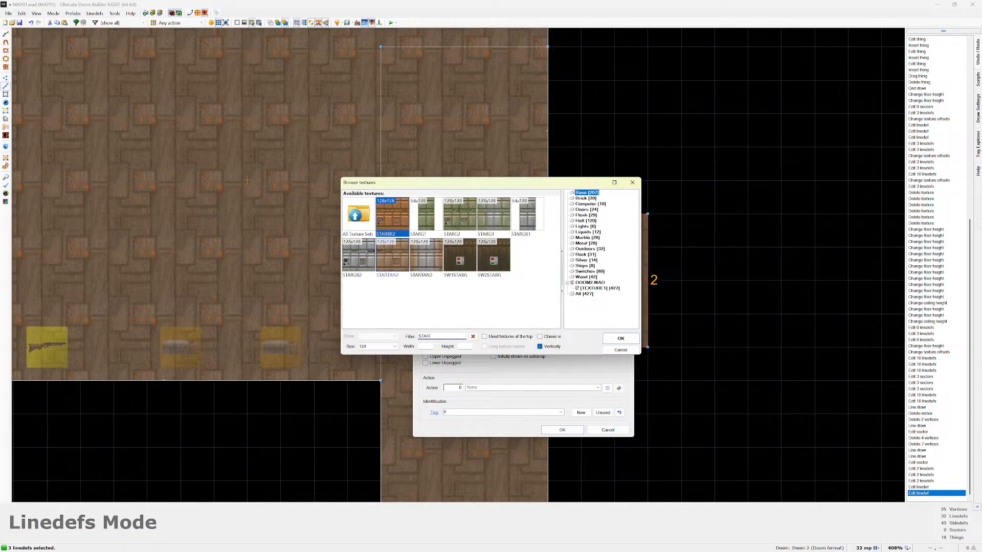
{"action": "type", "text": "S"}
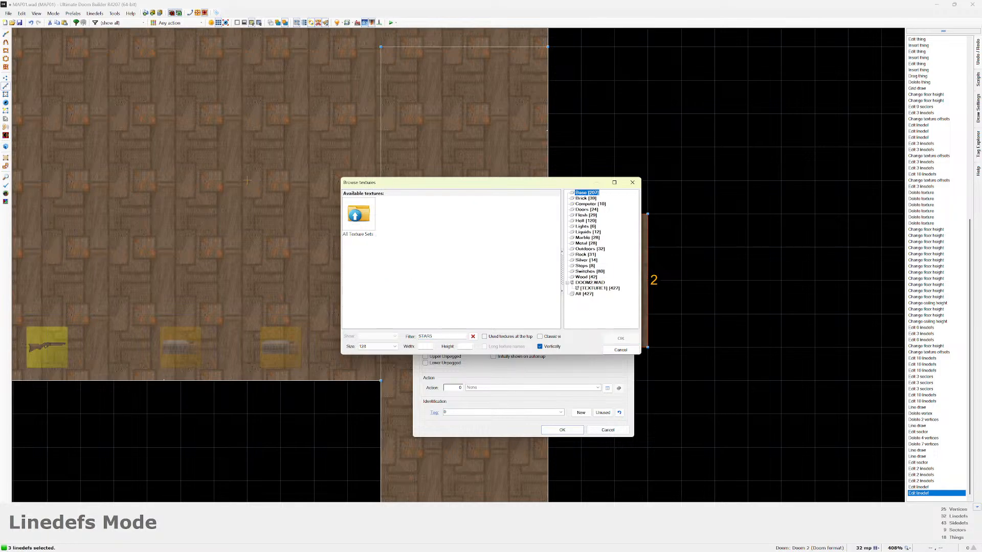
{"action": "key", "text": "BackSpace"}
{"action": "type", "text": "T"}
{"action": "key", "text": "Return"}
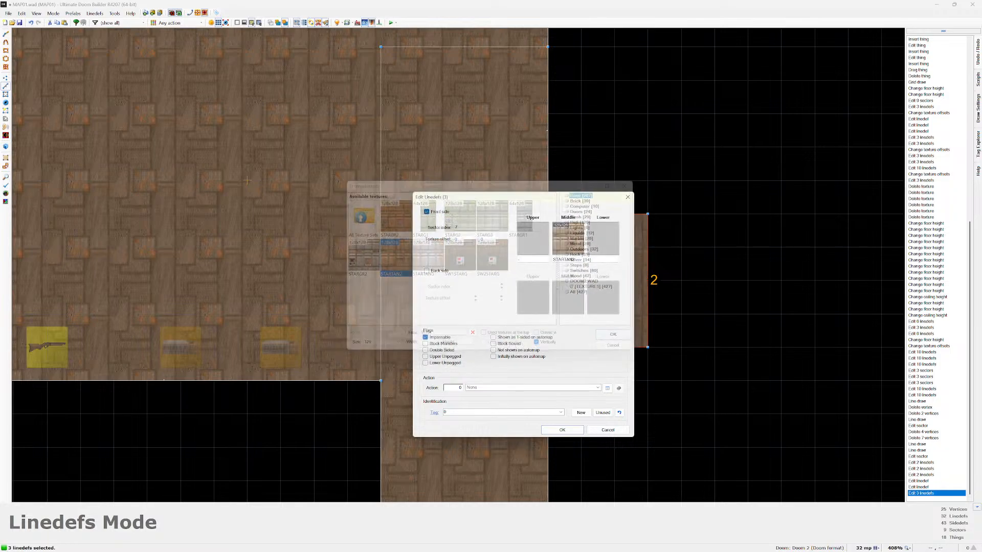
{"action": "key", "text": "Return"}
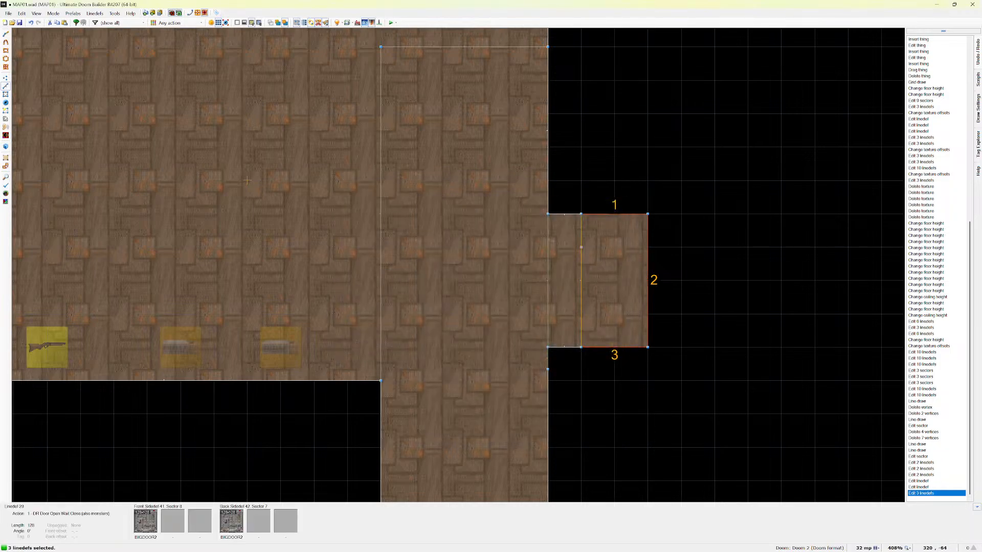
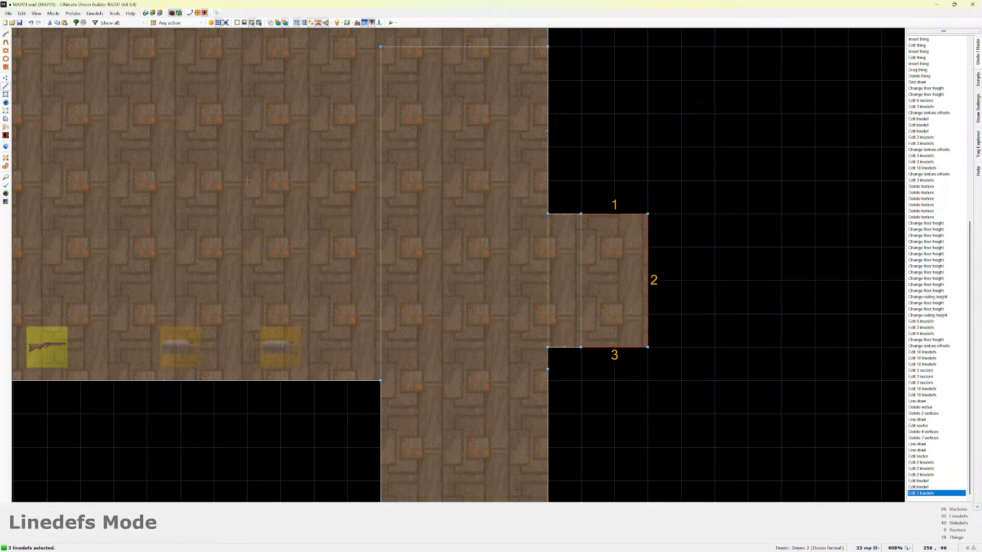
Deselect the recess wall lines, test-run the map and go through the door to examine the recess walls.
{"action": "left_click", "coordinate": [617, 215]}
{"action": "left_click", "coordinate": [647, 248]}
{"action": "left_click", "coordinate": [614, 347]}
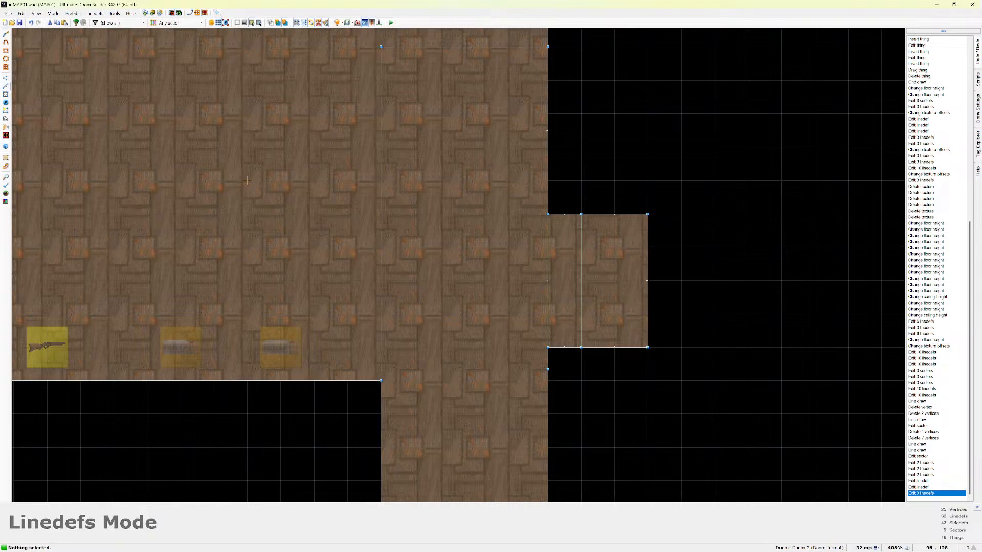
{"action": "left_click", "coordinate": [391, 22]}
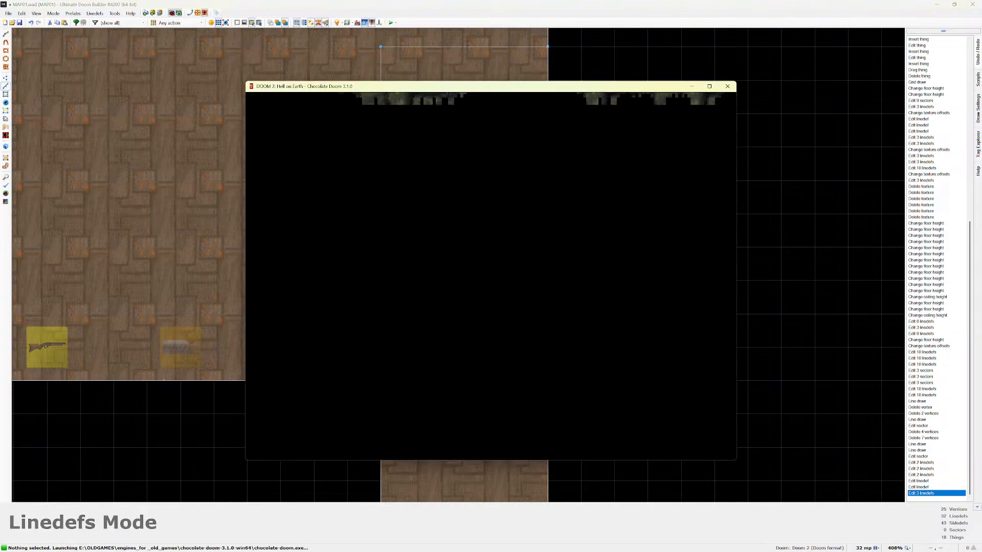
{"action": "key", "text": "w"}
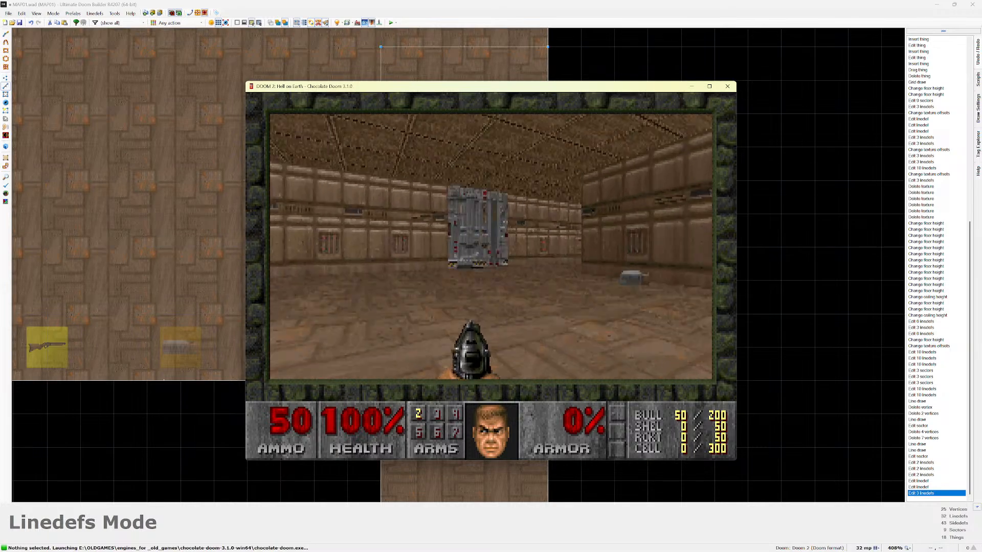
{"action": "key", "text": "w"}
{"action": "key", "text": "s"}
{"action": "key", "text": "w"}
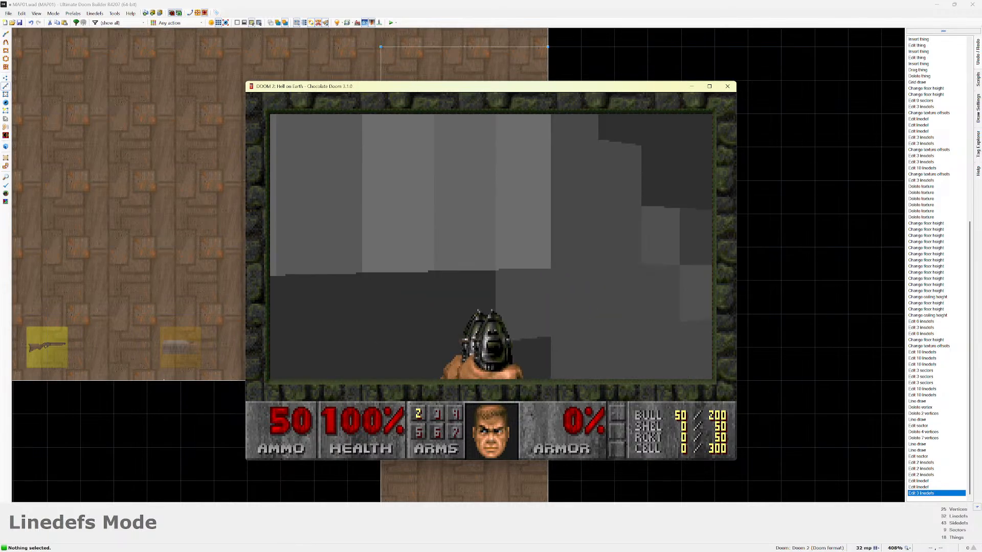
{"action": "key", "text": "w"}
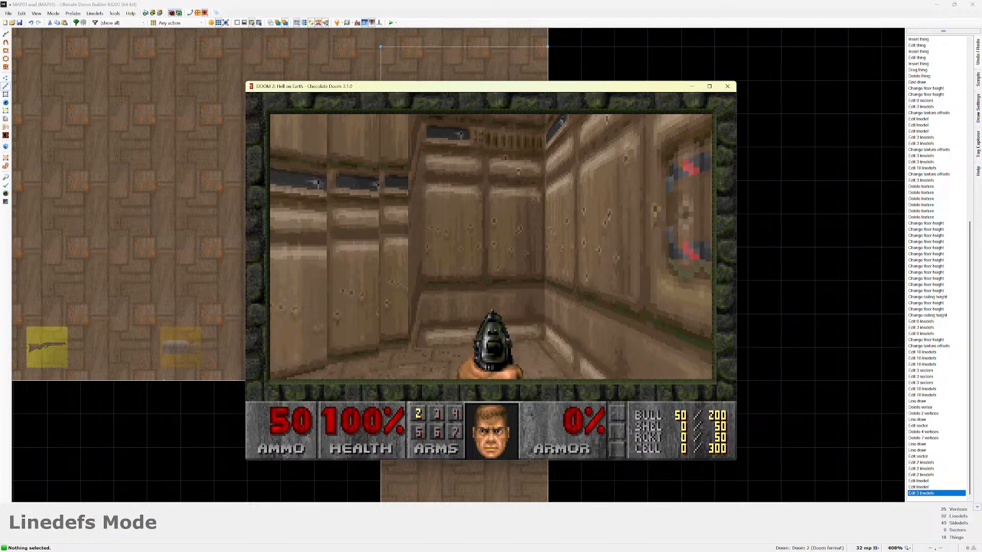
Walk through the test map to inspect the room and door walls, and quit the game back to the map editor.
{"action": "key", "text": "w"}
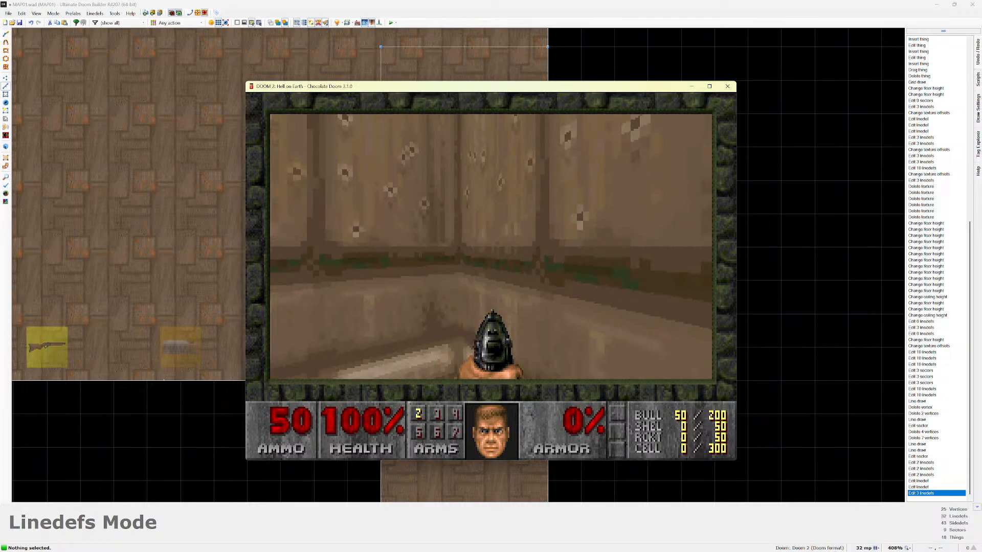
{"action": "key", "text": "w"}
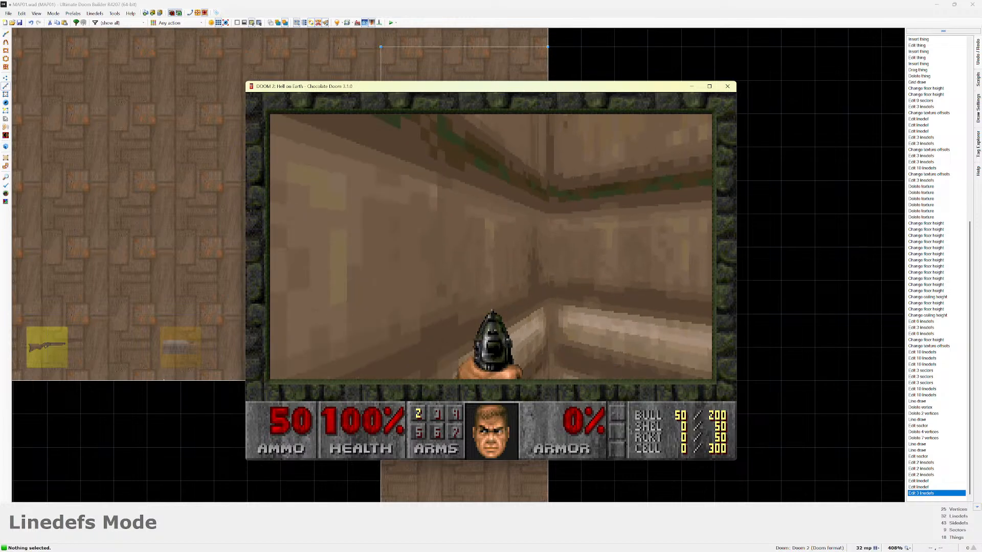
{"action": "key", "text": "w"}
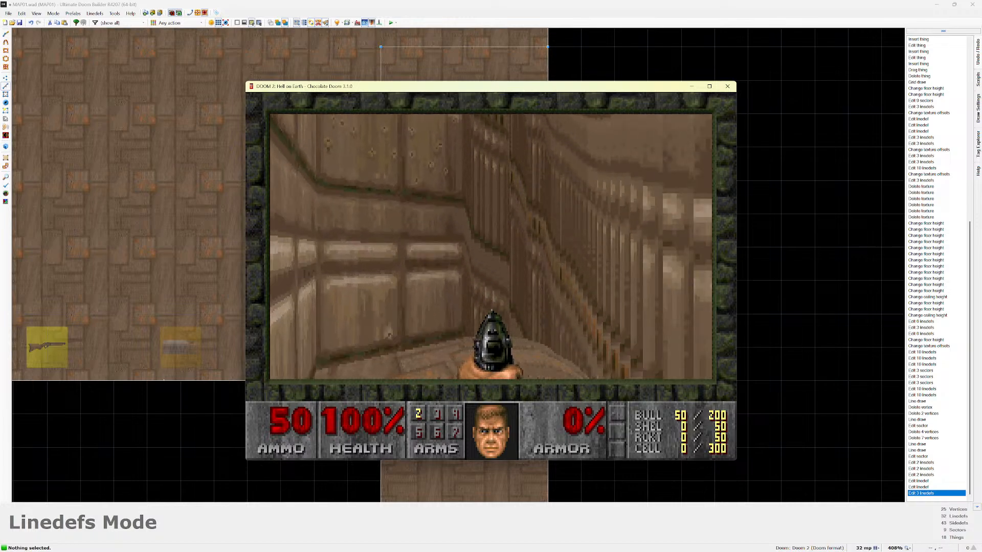
{"action": "key", "text": "w"}
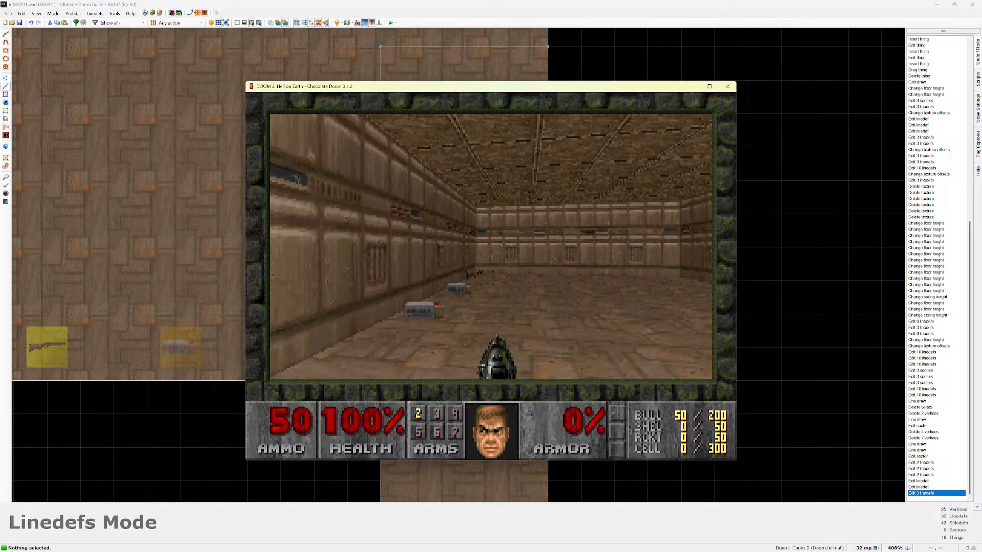
{"action": "key", "text": "w"}
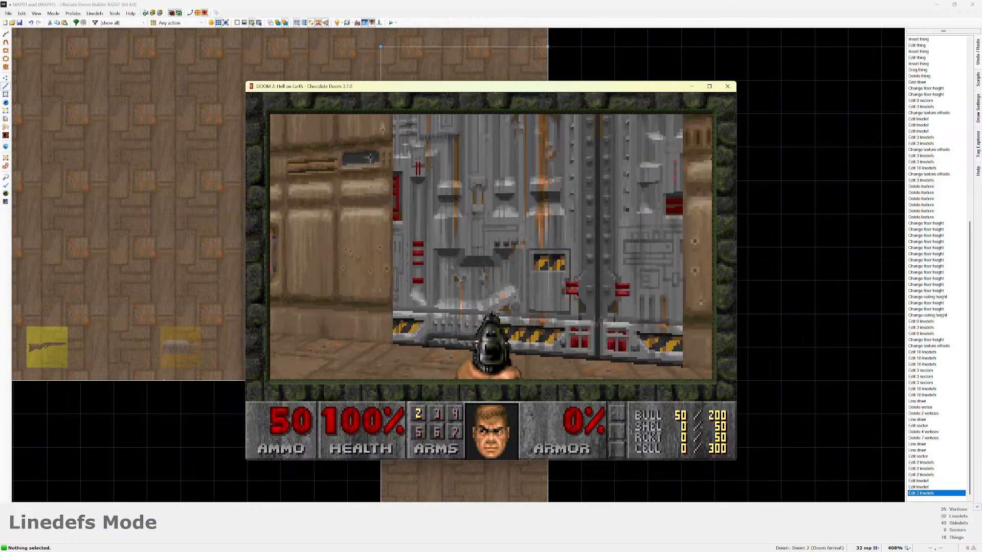
{"action": "key", "text": "w"}
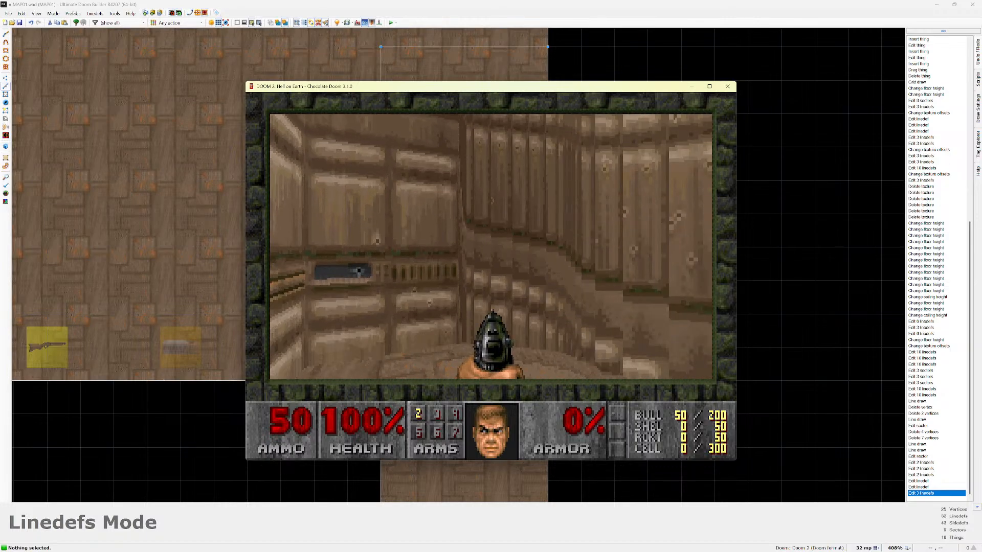
{"action": "key", "text": "Escape"}
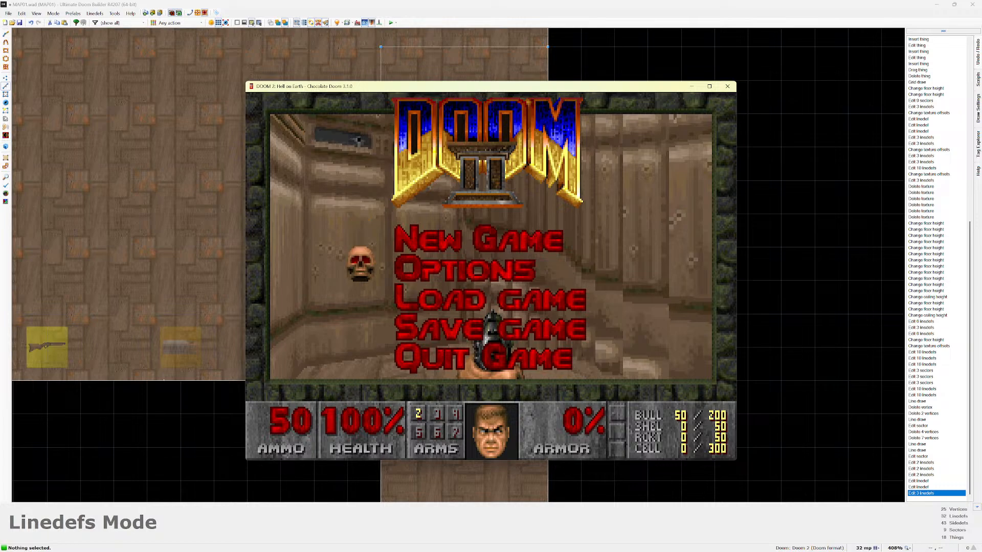
{"action": "left_click", "coordinate": [727, 87]}
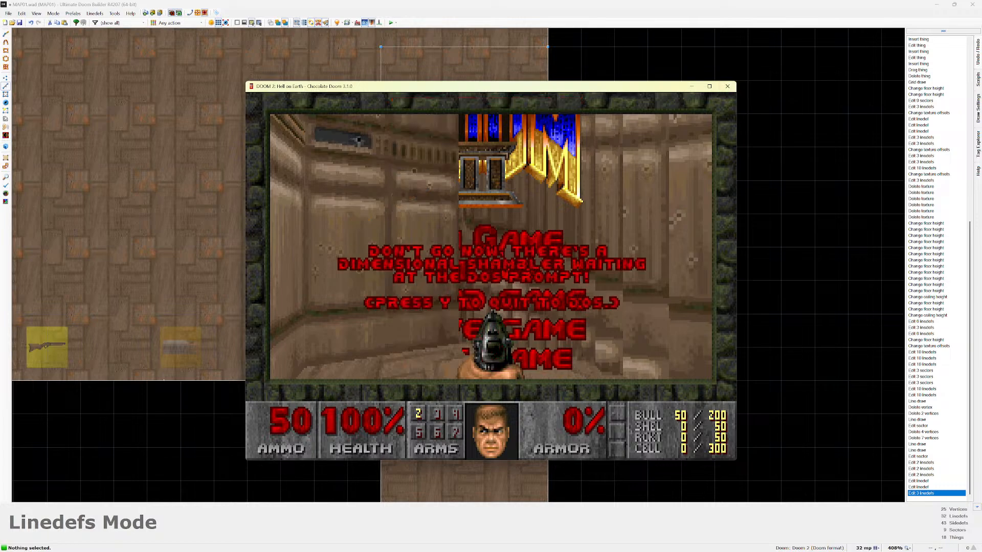
{"action": "key", "text": "y"}
{"action": "key", "text": "Escape"}
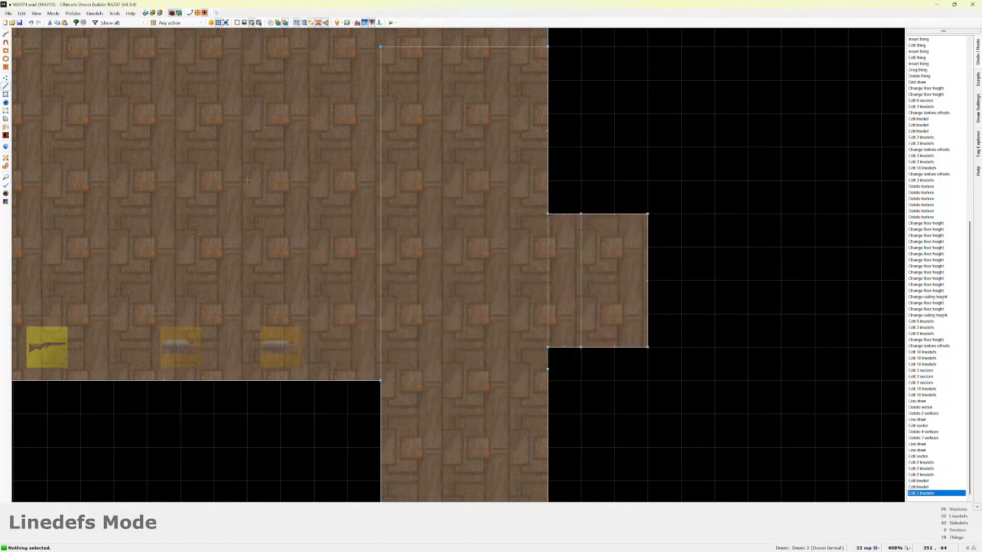
Set the middle texture of the door sector's two short side linedefs to LITE5.
{"action": "scroll", "coordinate": [247, 180], "scroll_direction": "down", "scroll_amount": 4}
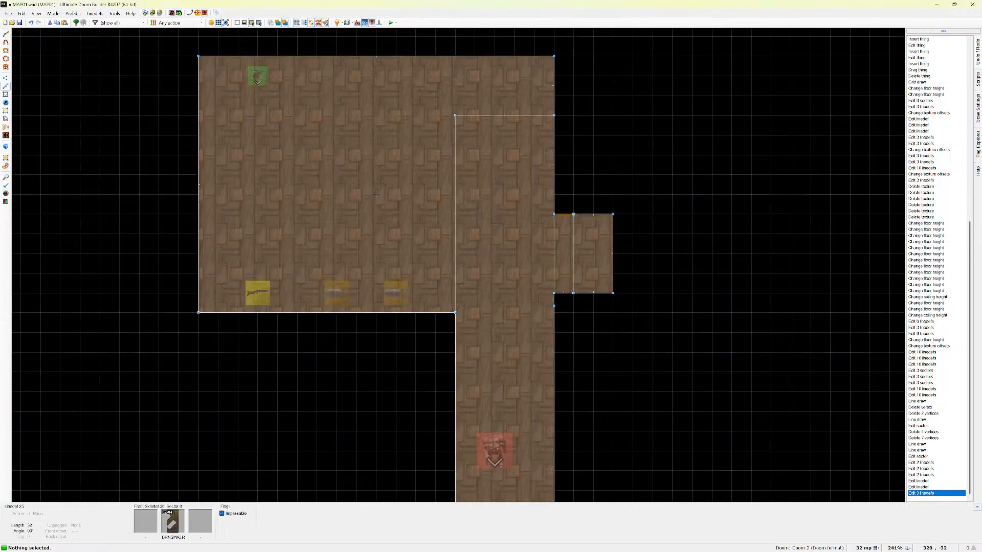
{"action": "scroll", "coordinate": [317, 184], "scroll_direction": "up", "scroll_amount": 3}
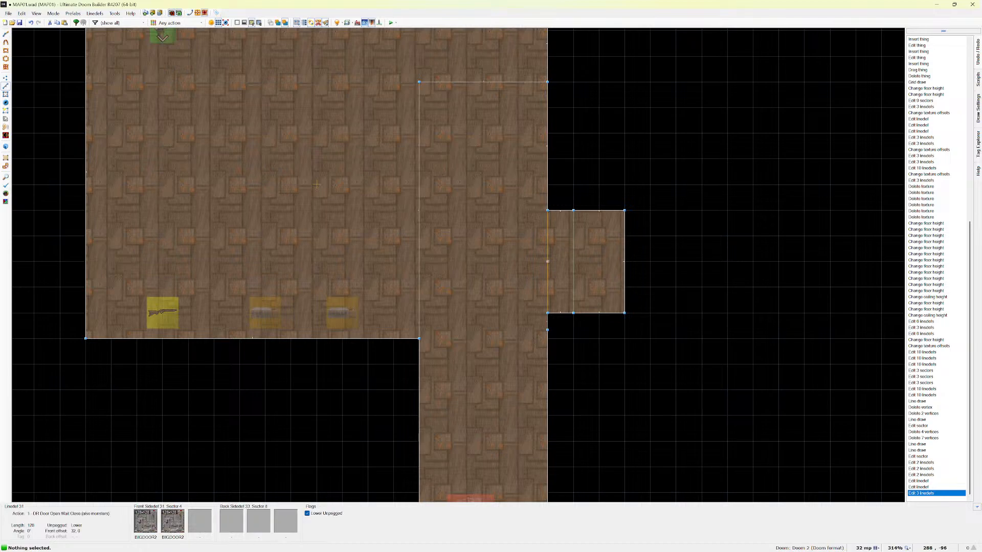
{"action": "key", "text": "l"}
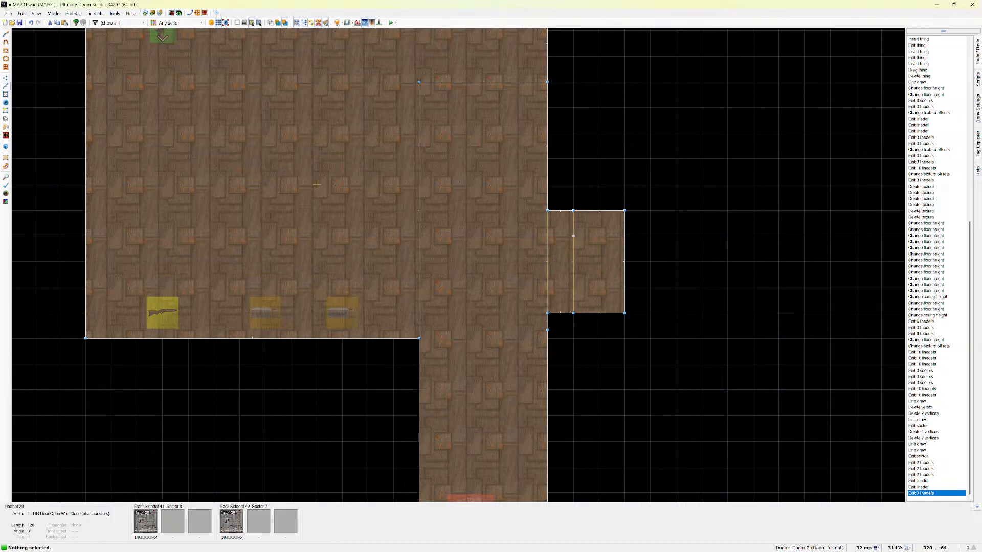
{"action": "left_click", "coordinate": [560, 210]}
{"action": "key", "text": "l"}
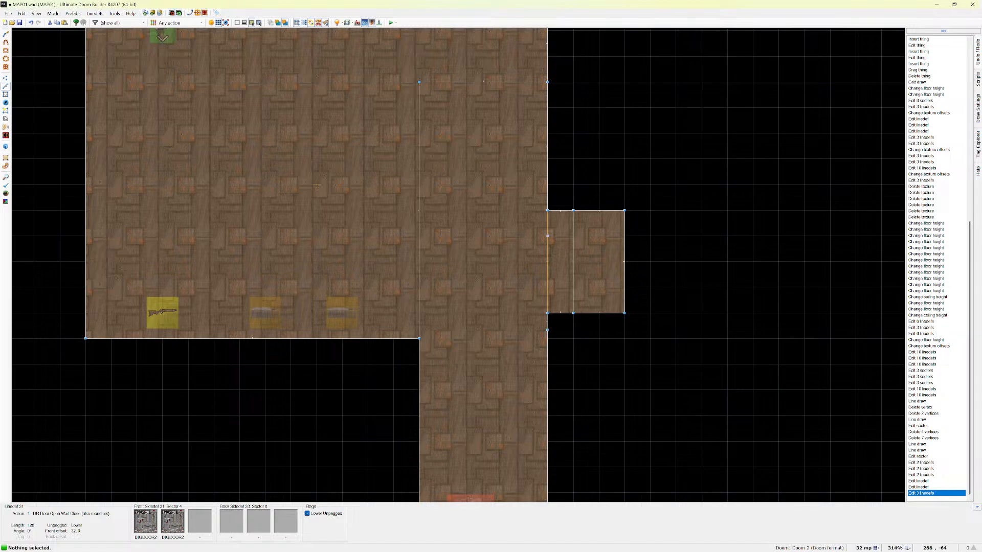
{"action": "left_click_drag", "start_coordinate": [518, 176], "coordinate": [588, 329]}
{"action": "left_click", "coordinate": [557, 210]}
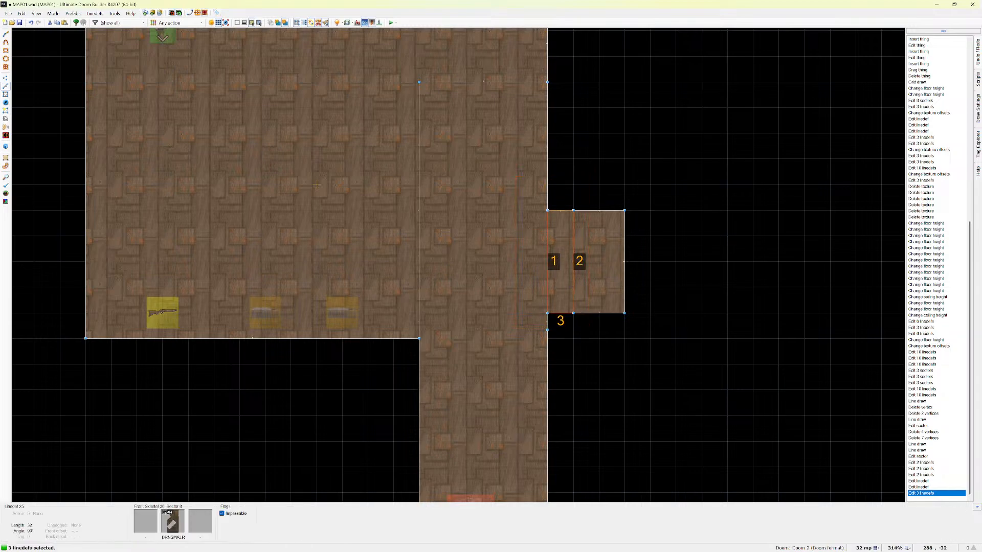
{"action": "left_click", "coordinate": [563, 210]}
{"action": "left_click", "coordinate": [561, 312]}
{"action": "left_click", "coordinate": [548, 287]}
{"action": "left_click", "coordinate": [573, 287]}
{"action": "left_click", "coordinate": [560, 313]}
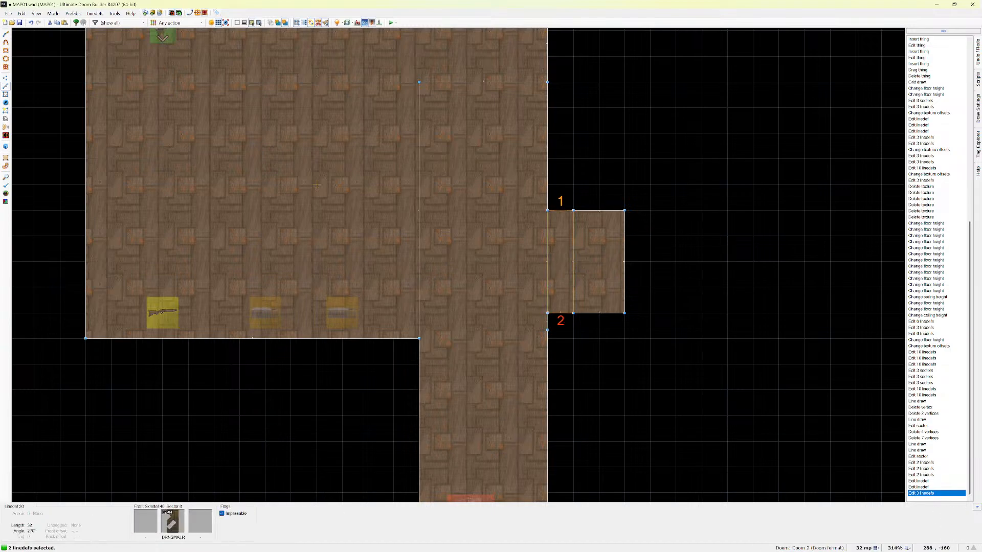
{"action": "right_click", "coordinate": [561, 312]}
{"action": "left_click", "coordinate": [567, 239]}
{"action": "scroll", "coordinate": [443, 260], "scroll_direction": "down", "scroll_amount": 6}
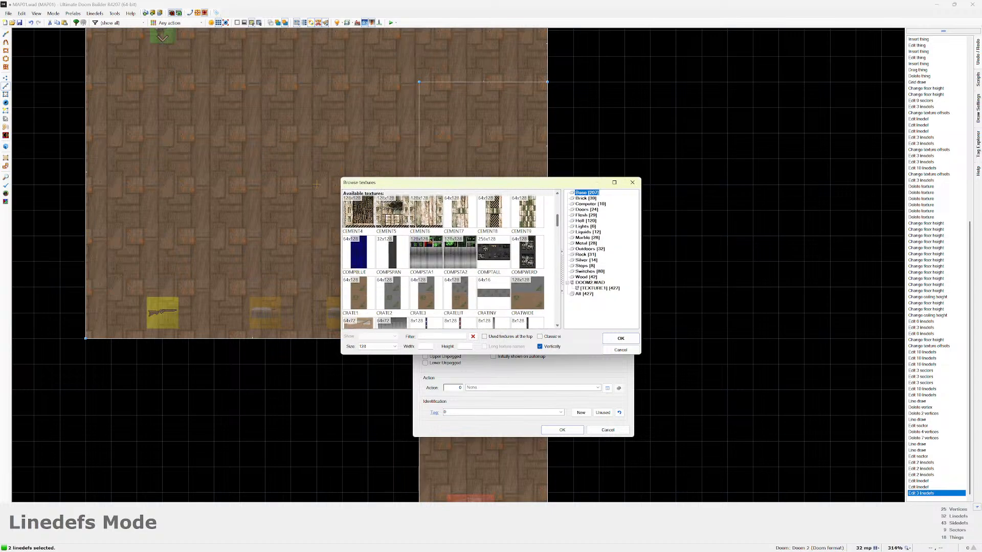
{"action": "scroll", "coordinate": [443, 260], "scroll_direction": "down", "scroll_amount": 10}
{"action": "scroll", "coordinate": [443, 260], "scroll_direction": "up", "scroll_amount": 5}
{"action": "left_click", "coordinate": [393, 276]}
{"action": "double_click", "coordinate": [425, 276]}
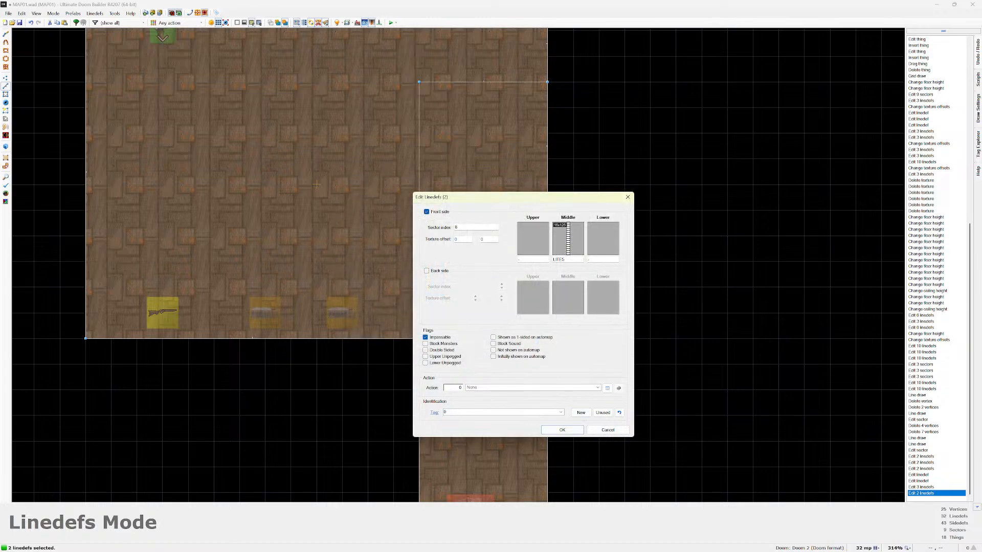
{"action": "key", "text": "Return"}
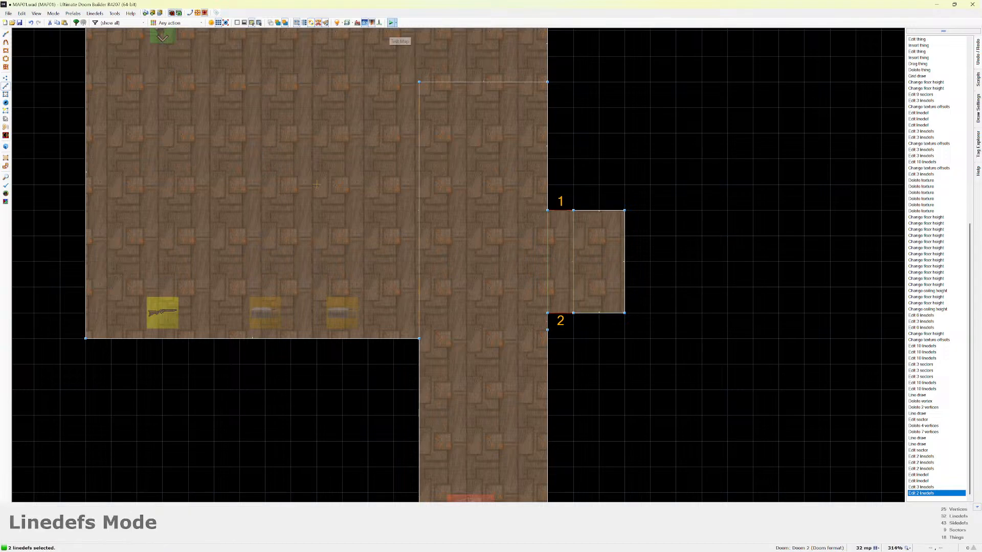
Test the map in Chocolate Doom and walk through the door to examine the textures on its inner sides.
{"action": "left_click", "coordinate": [391, 23]}
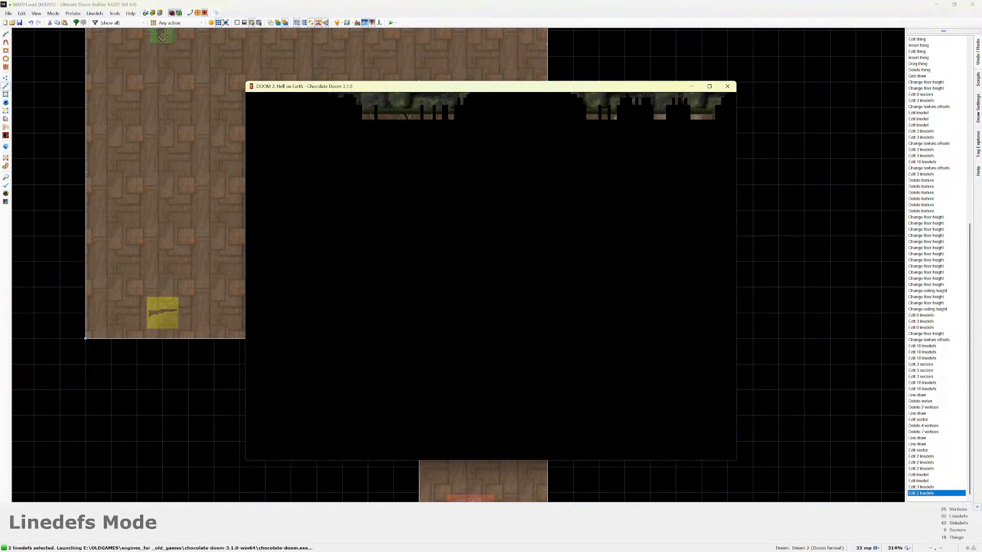
{"action": "key", "text": "Up"}
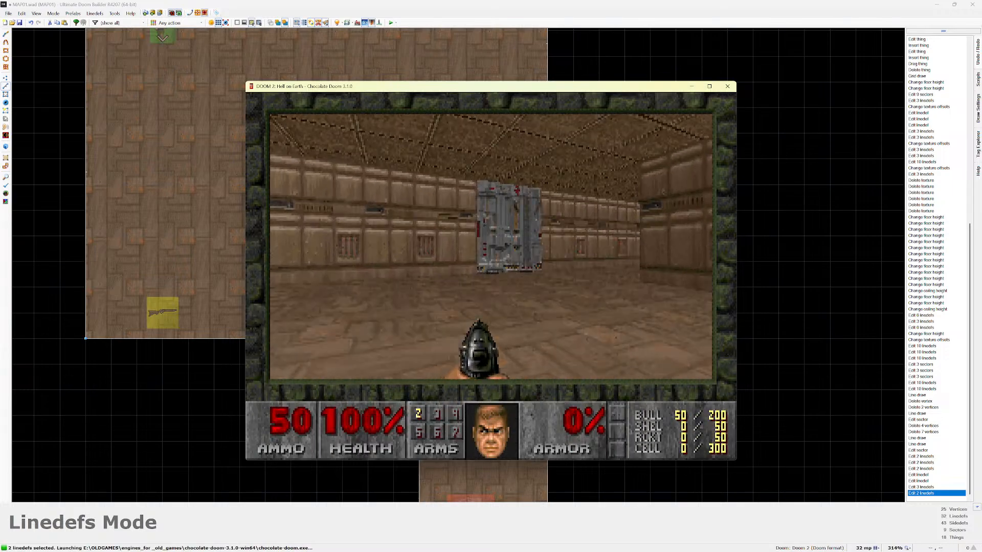
{"action": "key", "text": "Down"}
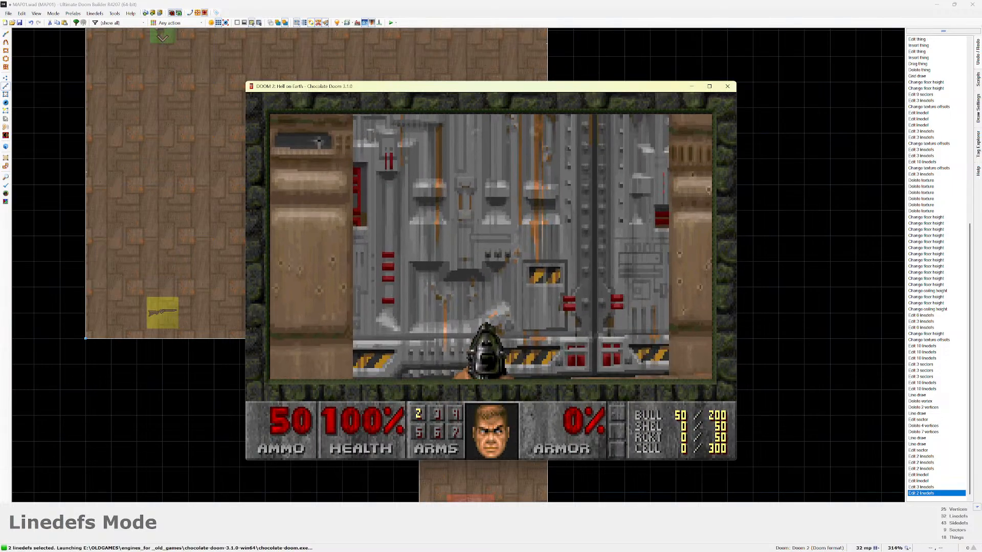
{"action": "key", "text": "Up"}
{"action": "key", "text": "Left"}
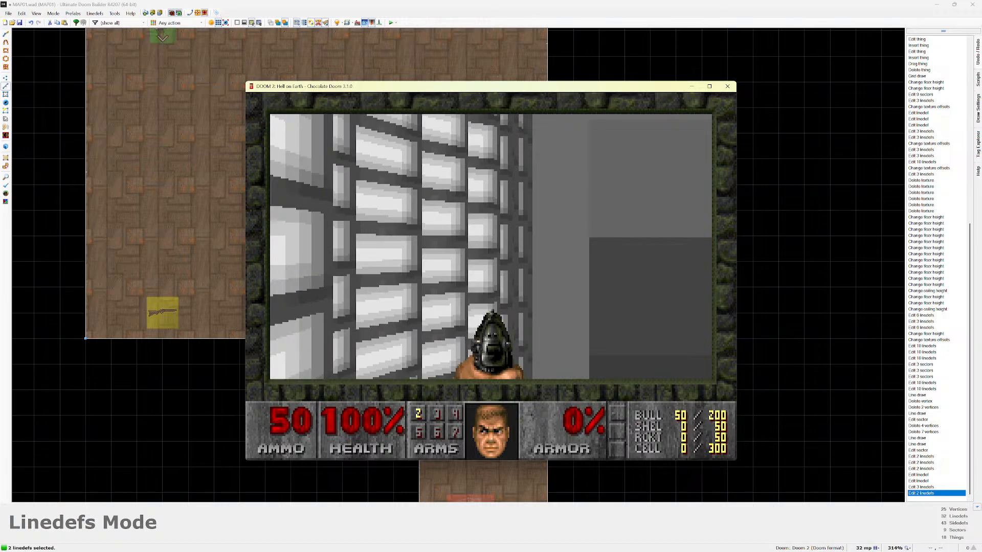
{"action": "key", "text": "Right"}
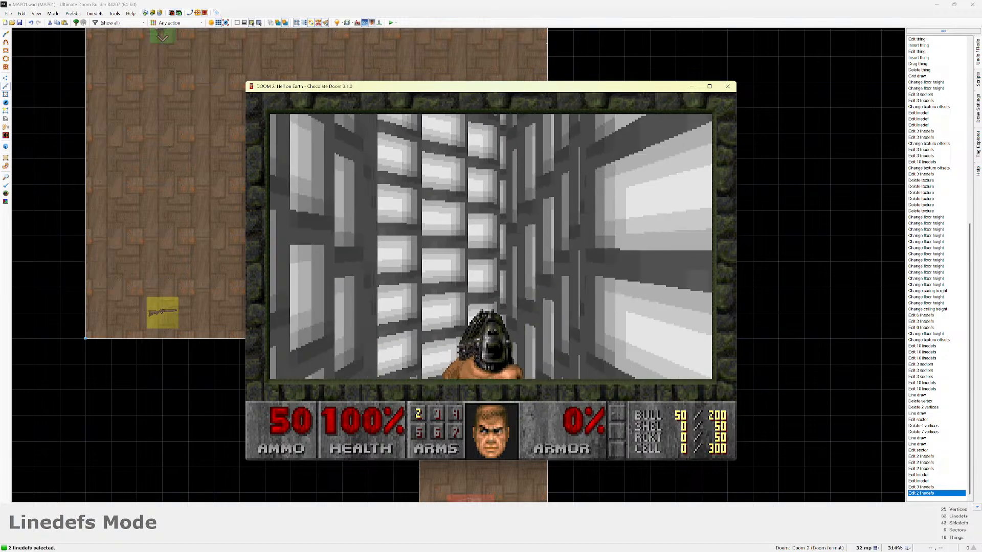
{"action": "key", "text": "Left"}
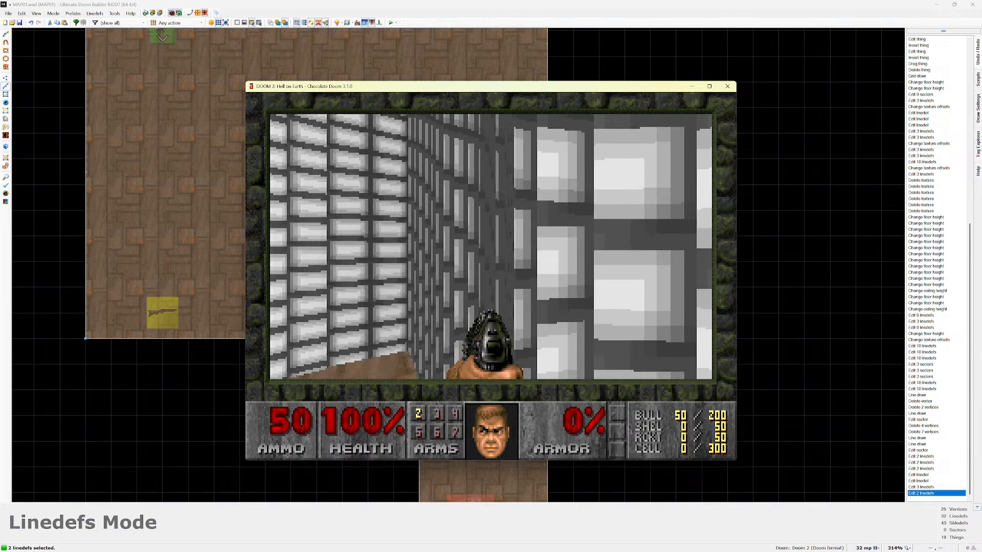
{"action": "key", "text": "Right"}
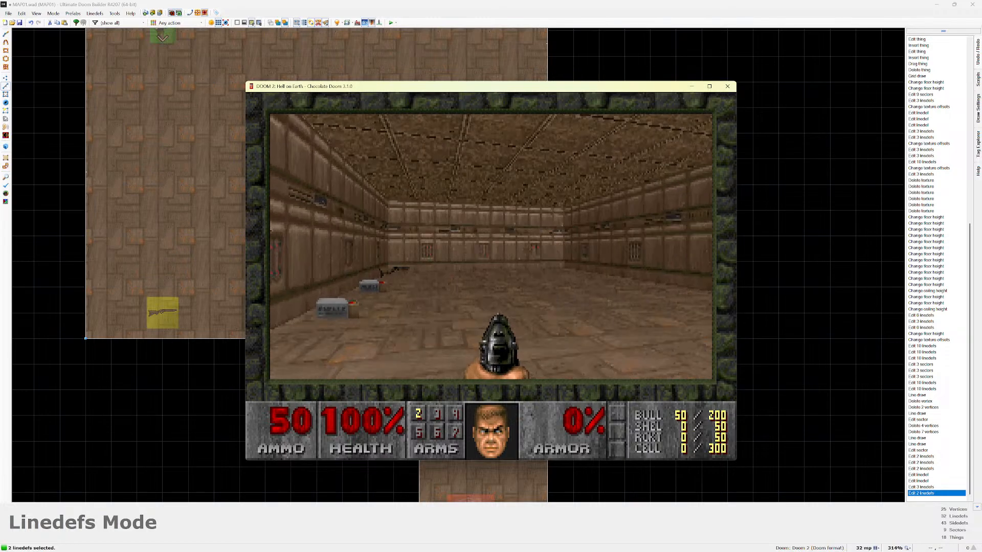
{"action": "key", "text": "Left"}
{"action": "key", "text": "Up"}
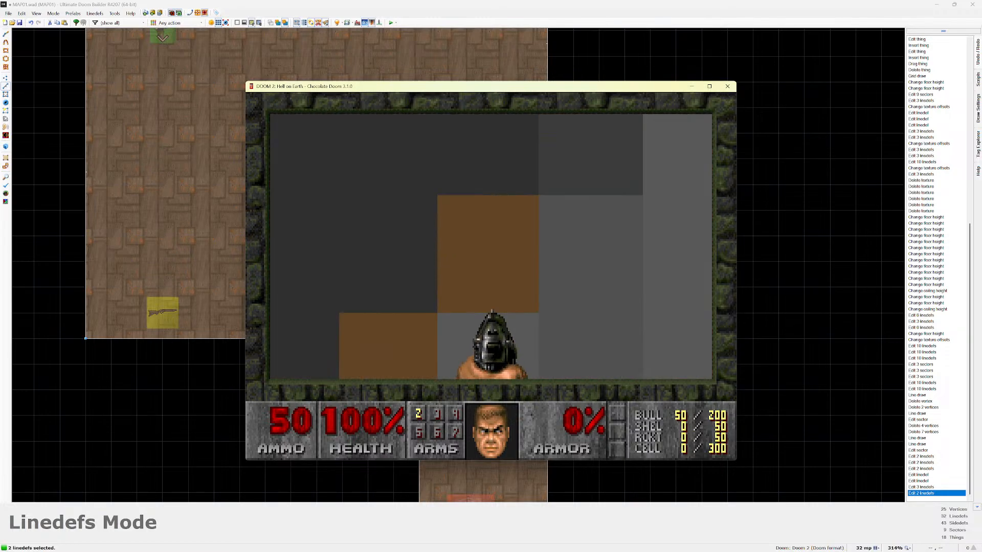
{"action": "key", "text": "Down"}
Quit the test game and return to the map in Ultimate Doom Builder.
{"action": "key", "text": "Escape"}
{"action": "key", "text": "Up"}
{"action": "key", "text": "Return"}
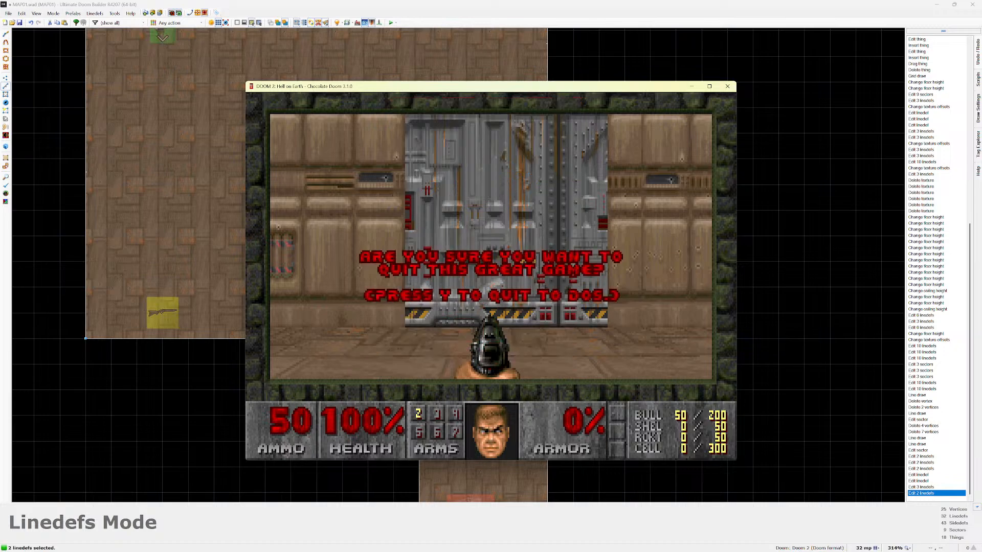
{"action": "key", "text": "y"}
{"action": "key", "text": "Escape"}
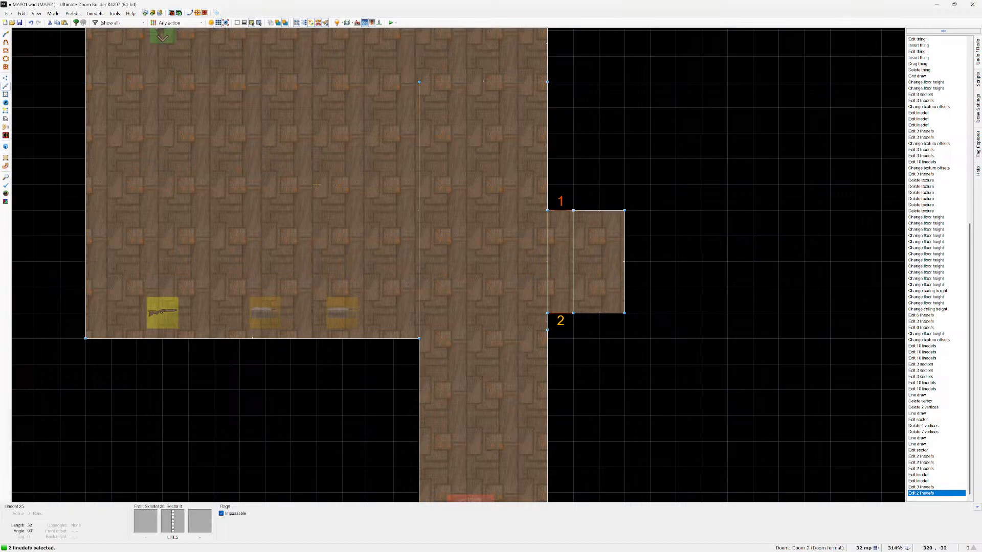
Delete the four linedefs of the alcove behind the door and the door sector's two short side linedefs.
{"action": "left_click", "coordinate": [560, 211]}
{"action": "left_click", "coordinate": [548, 233]}
{"action": "left_click", "coordinate": [573, 256]}
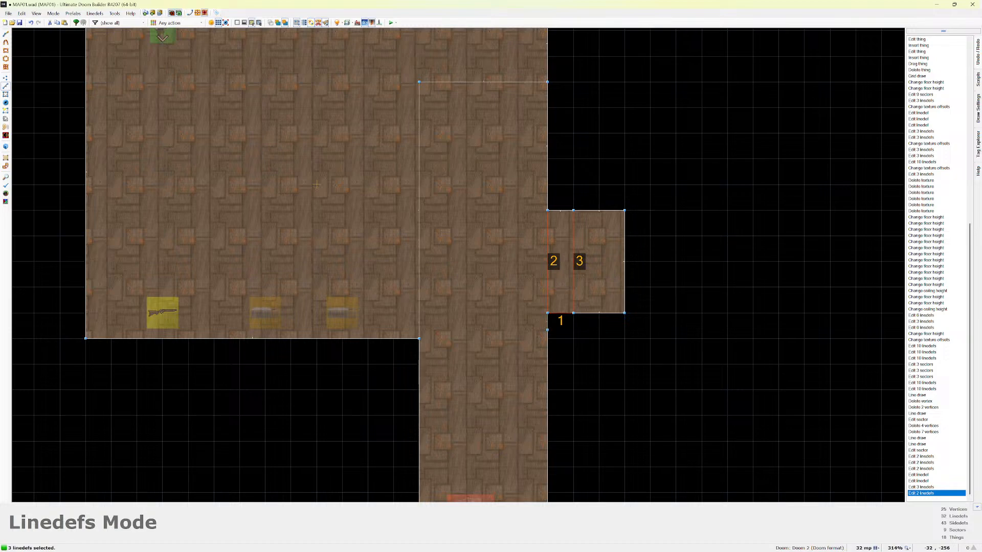
{"action": "left_click_drag", "start_coordinate": [679, 176], "coordinate": [552, 321]}
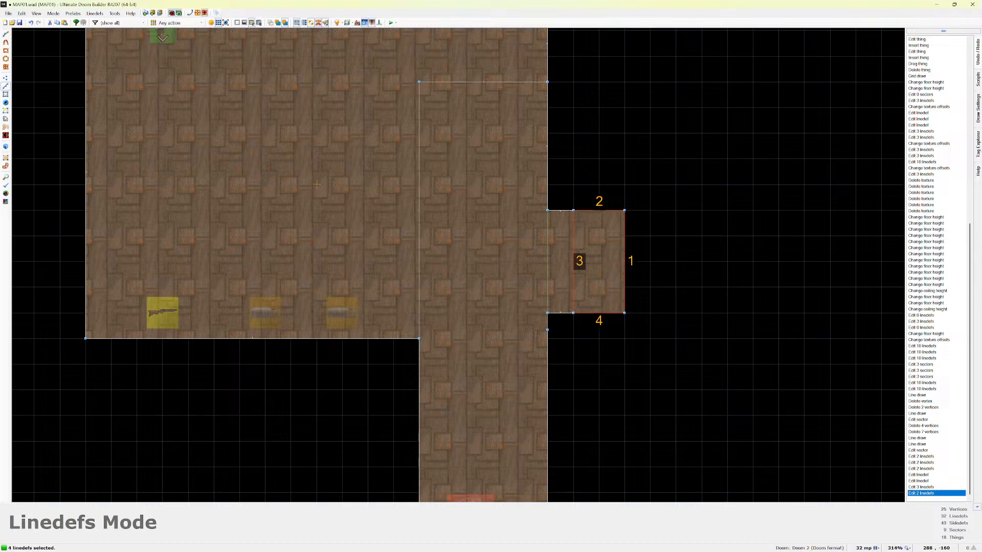
{"action": "key", "text": "Delete"}
{"action": "left_click_drag", "start_coordinate": [579, 203], "coordinate": [553, 354]}
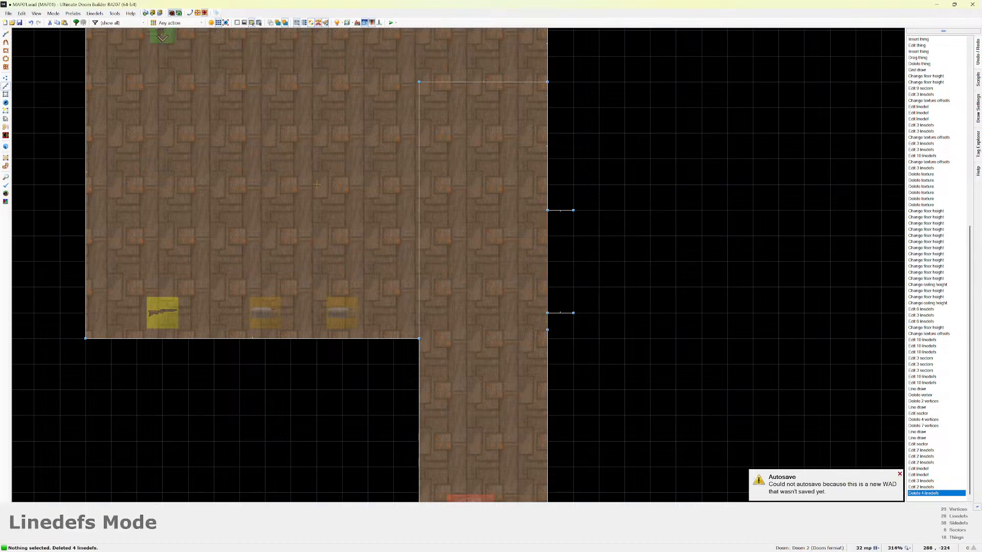
{"action": "left_click", "coordinate": [561, 313]}
{"action": "key", "text": "Delete"}
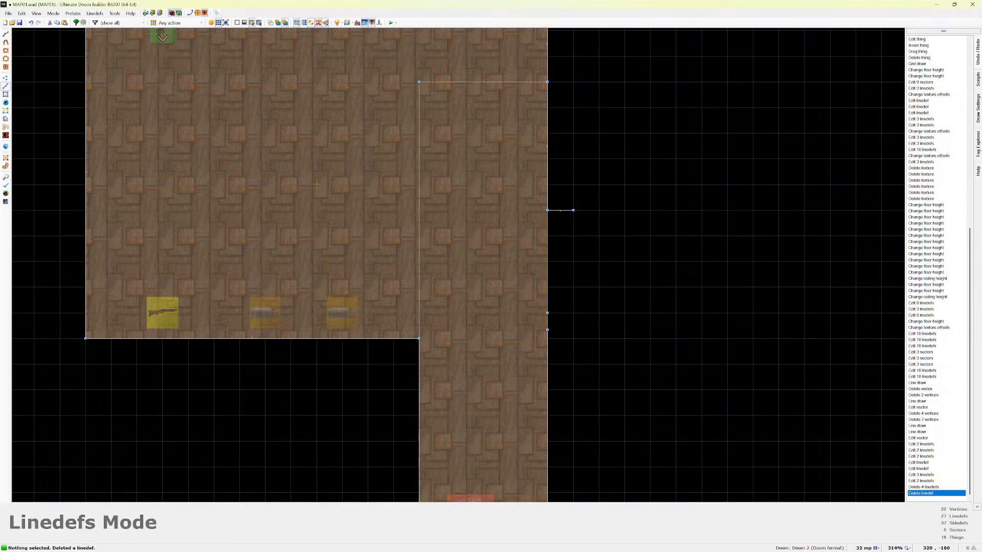
{"action": "key", "text": "Delete"}
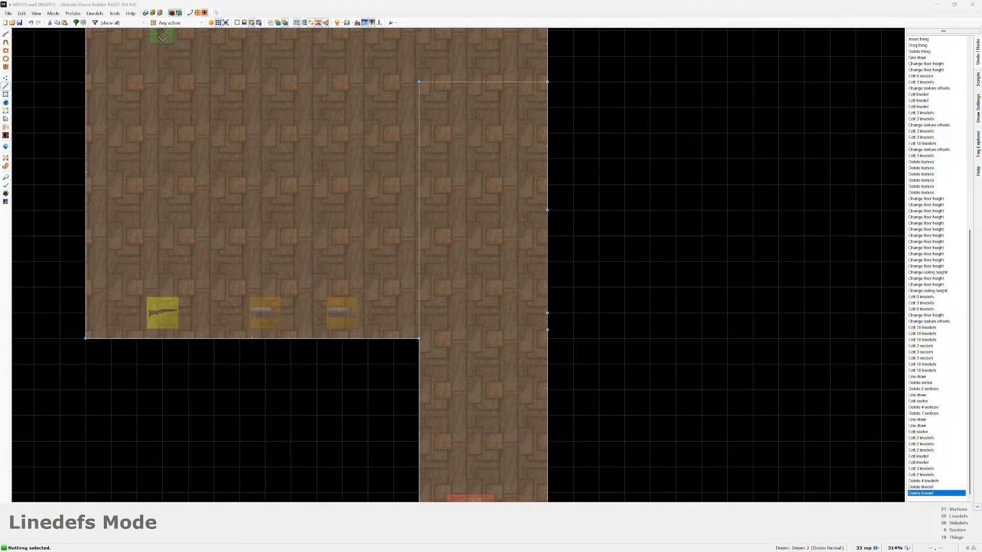
Try to place things along the linedefs with the Place Things command.
{"action": "left_click", "coordinate": [94, 14]}
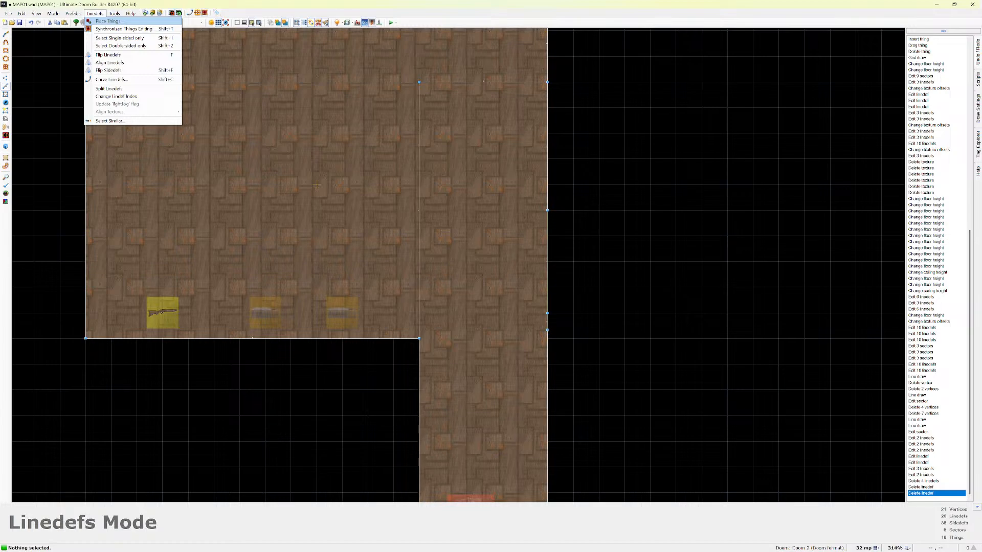
{"action": "left_click", "coordinate": [108, 21]}
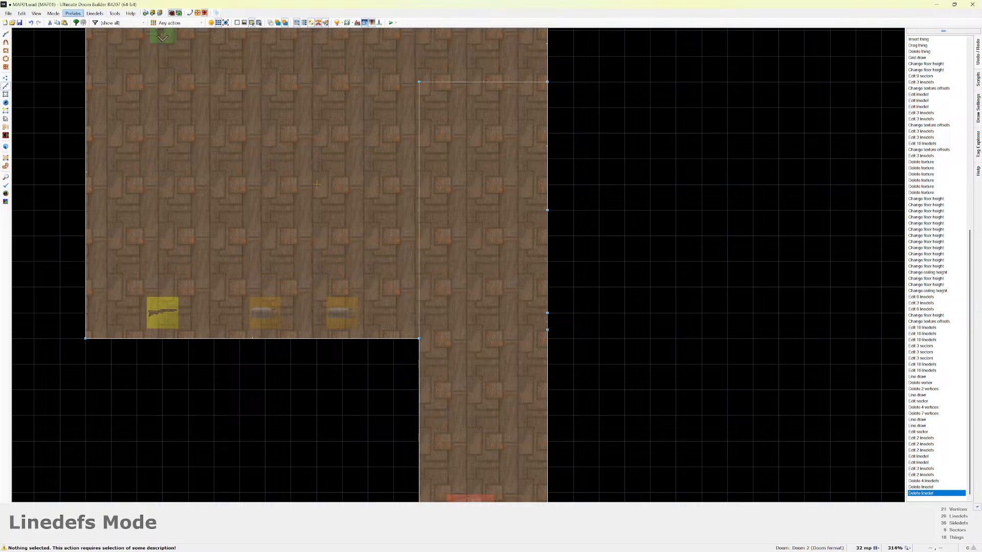
{"action": "left_click", "coordinate": [53, 13]}
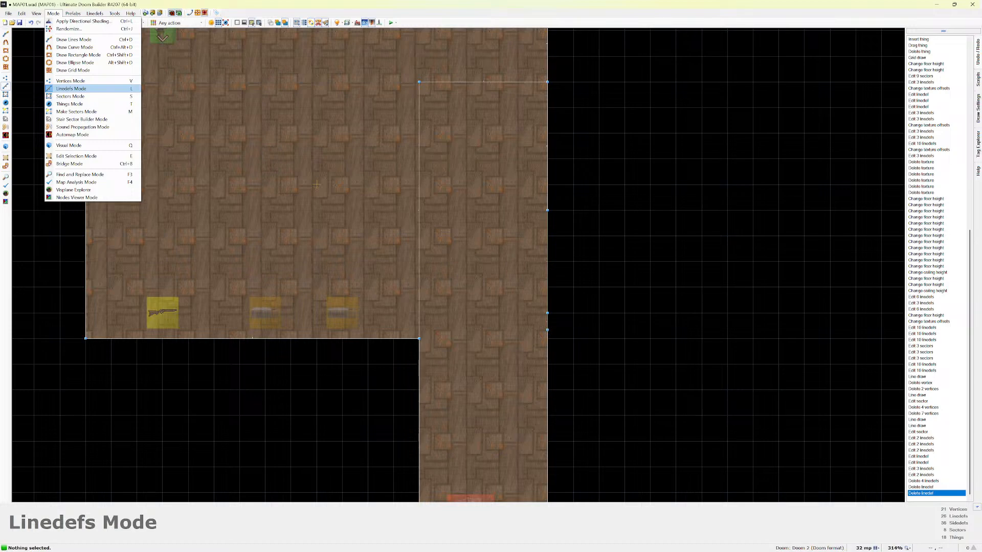
{"action": "left_click", "coordinate": [71, 89]}
{"action": "left_click", "coordinate": [53, 13]}
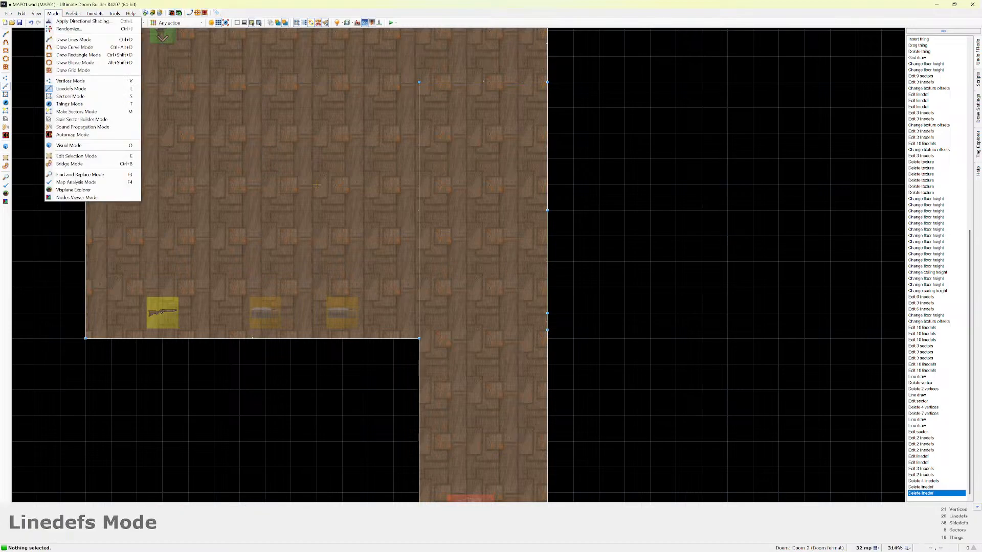
{"action": "key", "text": "Return"}
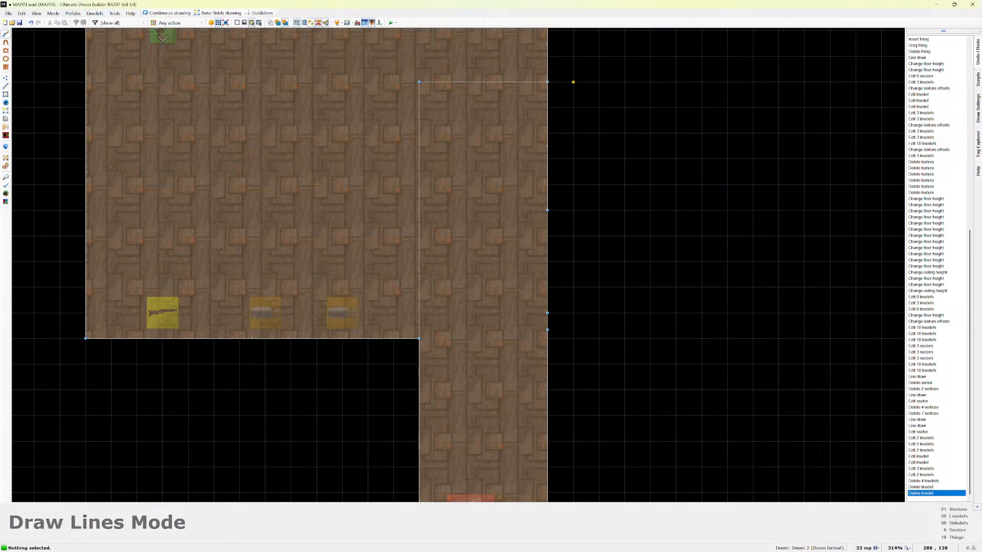
{"action": "left_click", "coordinate": [95, 13]}
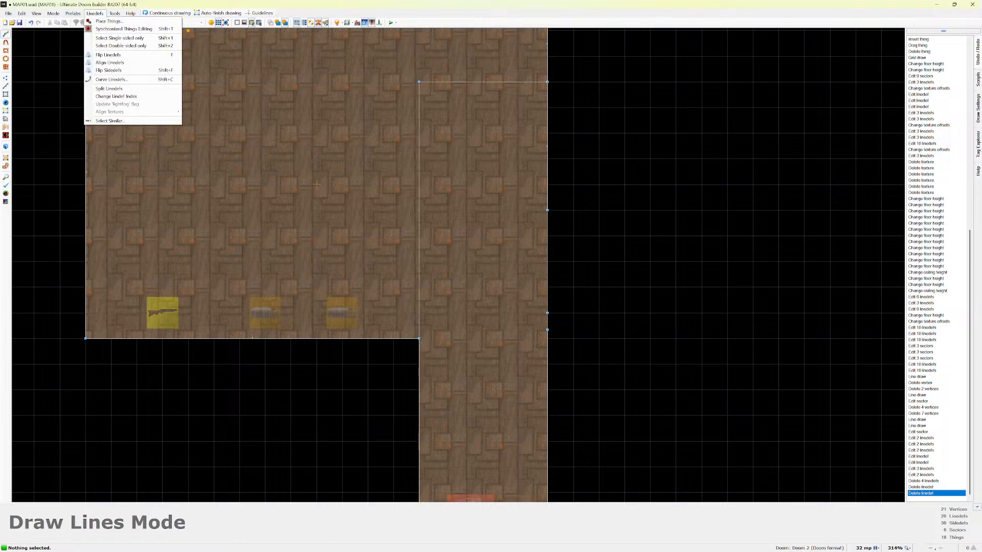
{"action": "key", "text": "Escape"}
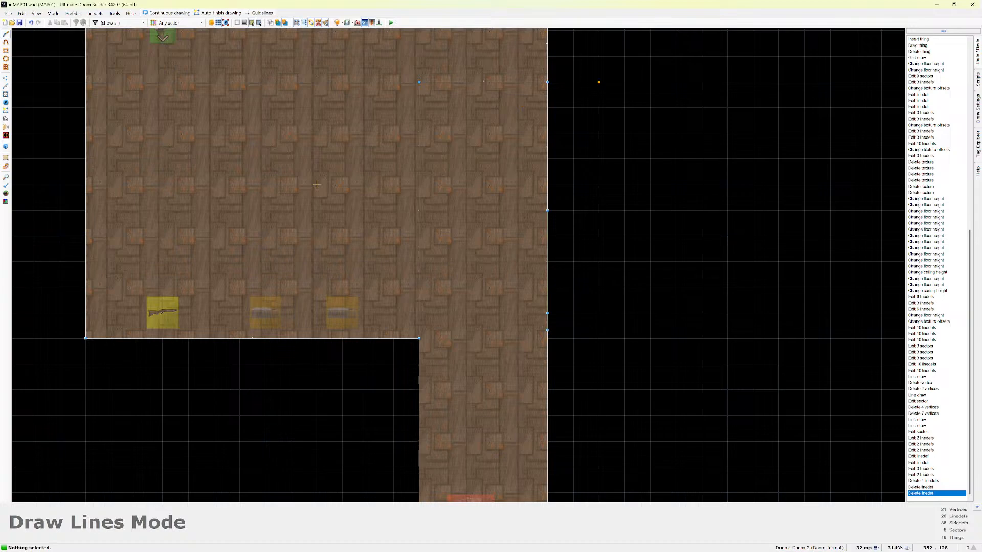
{"action": "left_click", "coordinate": [573, 82]}
{"action": "right_click", "coordinate": [598, 82]}
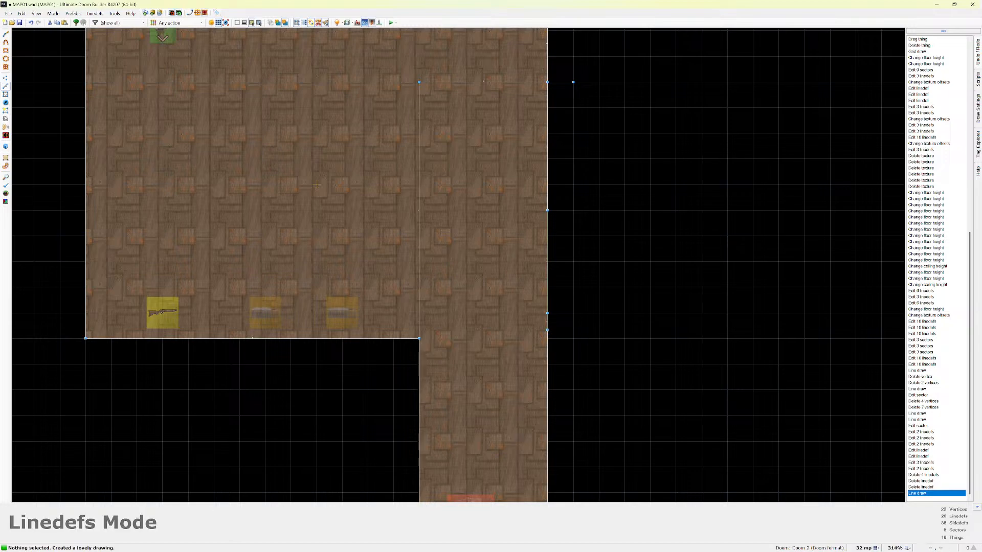
{"action": "left_click", "coordinate": [73, 13]}
{"action": "key", "text": "Left"}
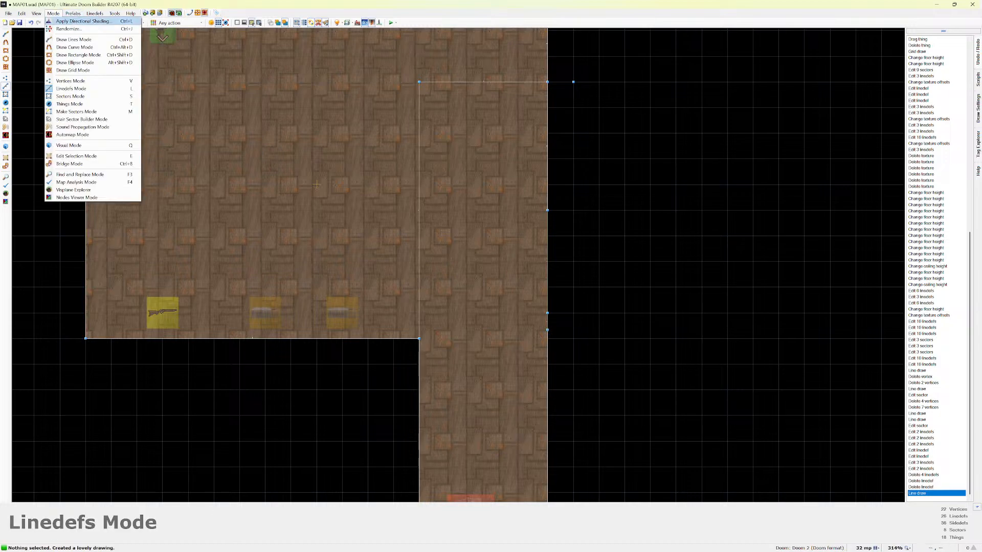
{"action": "key", "text": "Down"}
{"action": "key", "text": "Down"}
{"action": "key", "text": "Escape"}
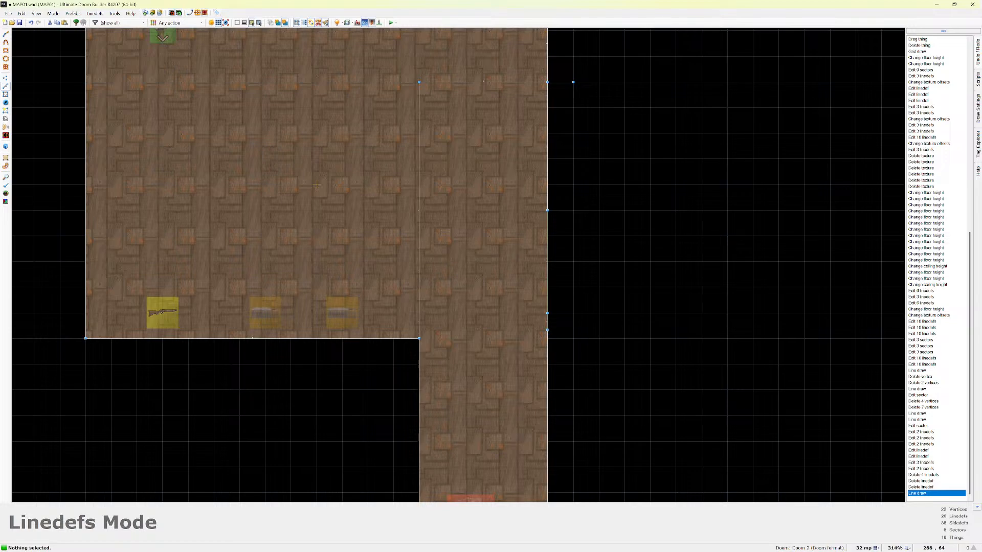
{"action": "key", "text": "ctrl+z"}
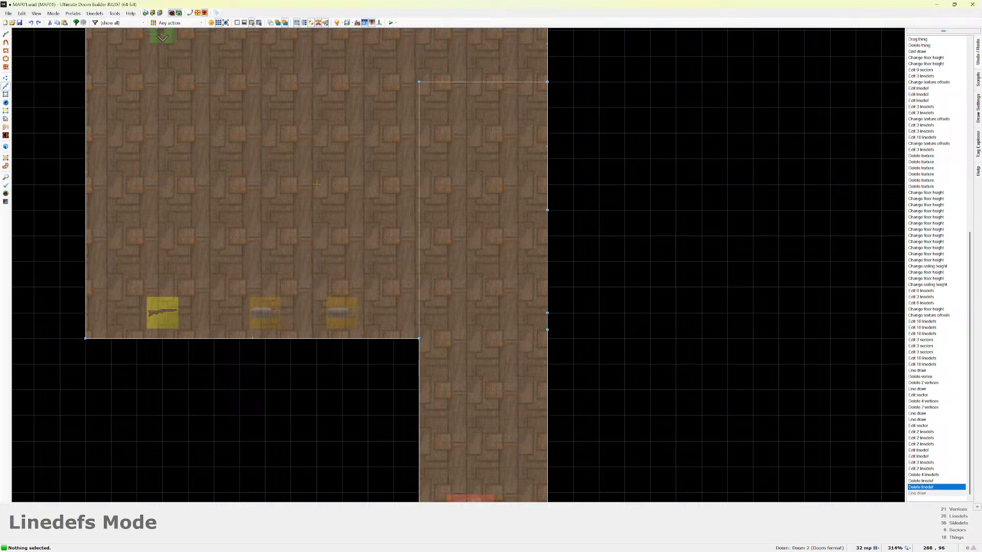
Draw a rectangular sector 128 by 160 units in the void, adjoining the outer wall of the corridor.
{"action": "left_click", "coordinate": [53, 13]}
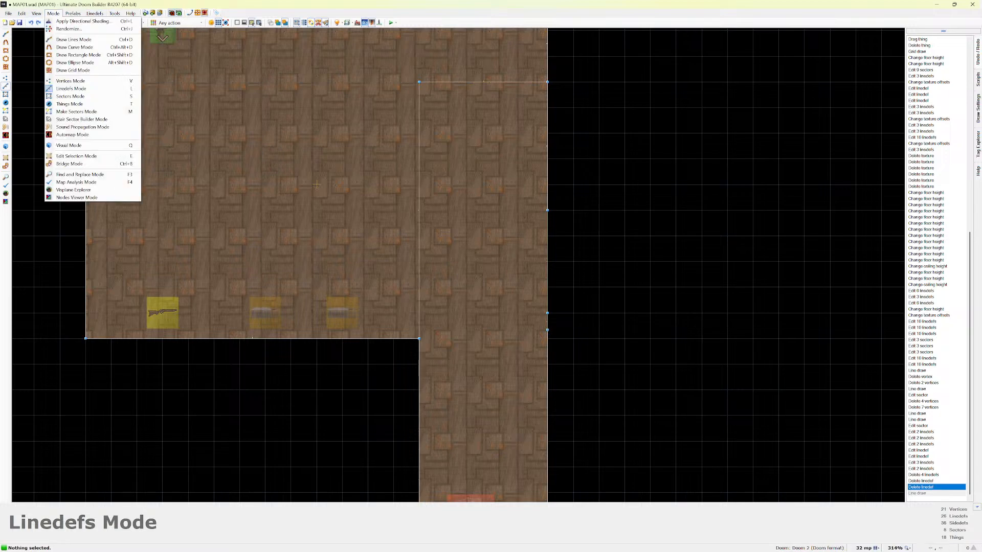
{"action": "left_click", "coordinate": [71, 89]}
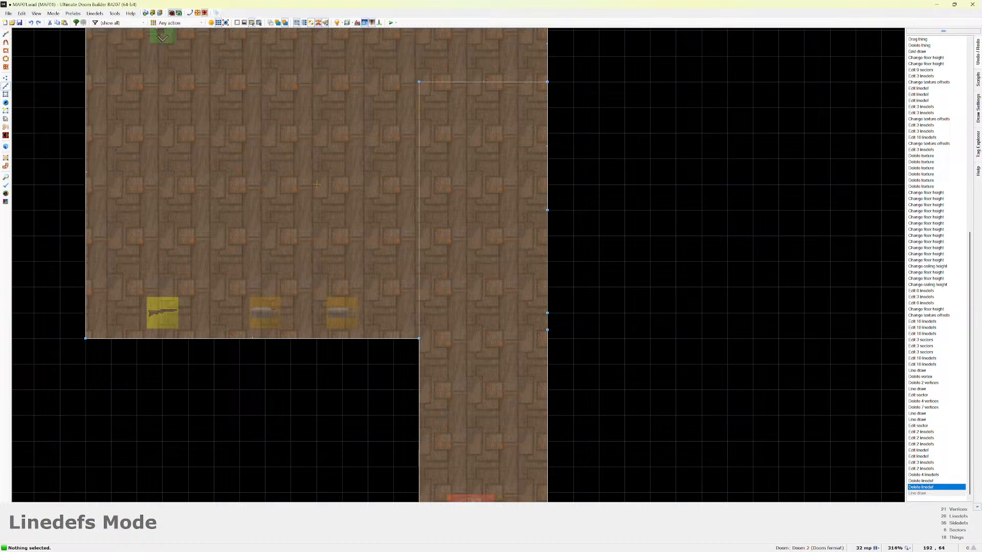
{"action": "left_click", "coordinate": [53, 13]}
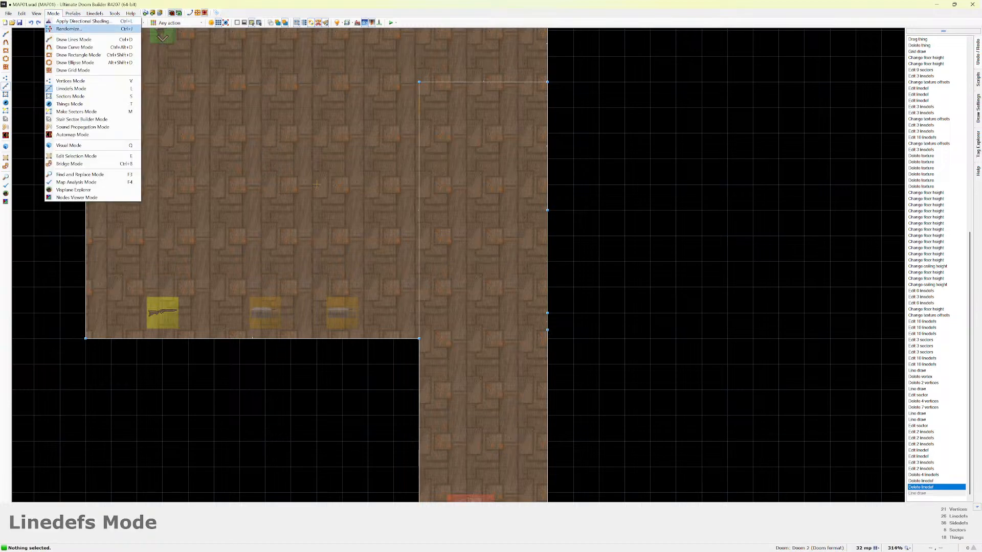
{"action": "left_click", "coordinate": [74, 40]}
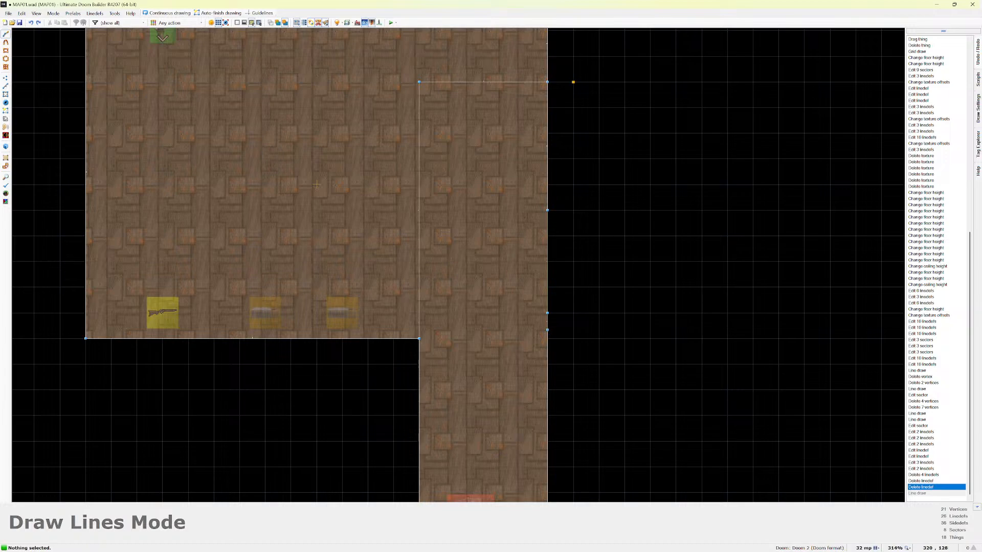
{"action": "left_click", "coordinate": [547, 82]}
{"action": "left_click", "coordinate": [649, 82]}
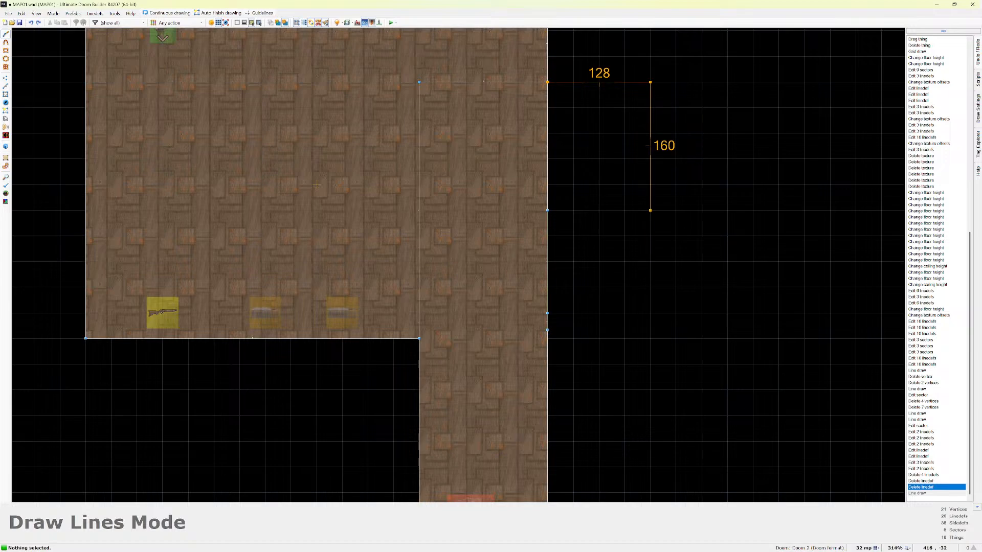
{"action": "left_click", "coordinate": [650, 210]}
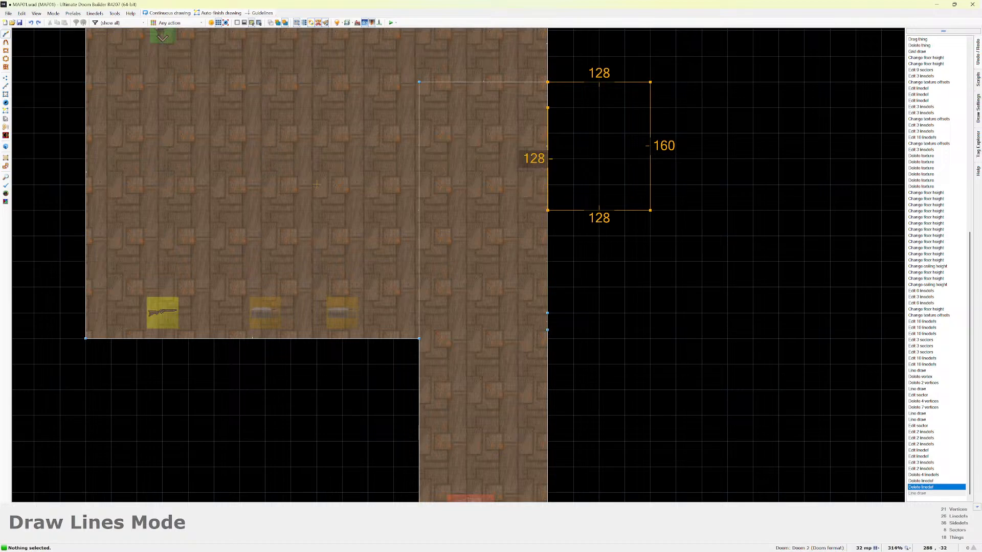
{"action": "left_click", "coordinate": [547, 82]}
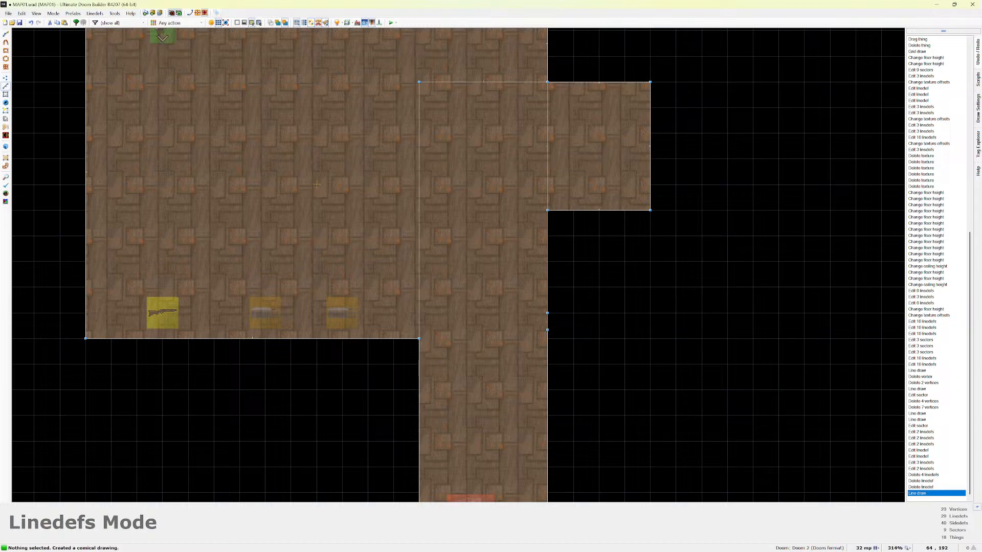
Turn the new rectangular sector into a door with the BIGDOOR2 door texture, DOORTRAK track and FLAT20 ceiling.
{"action": "left_click", "coordinate": [53, 13]}
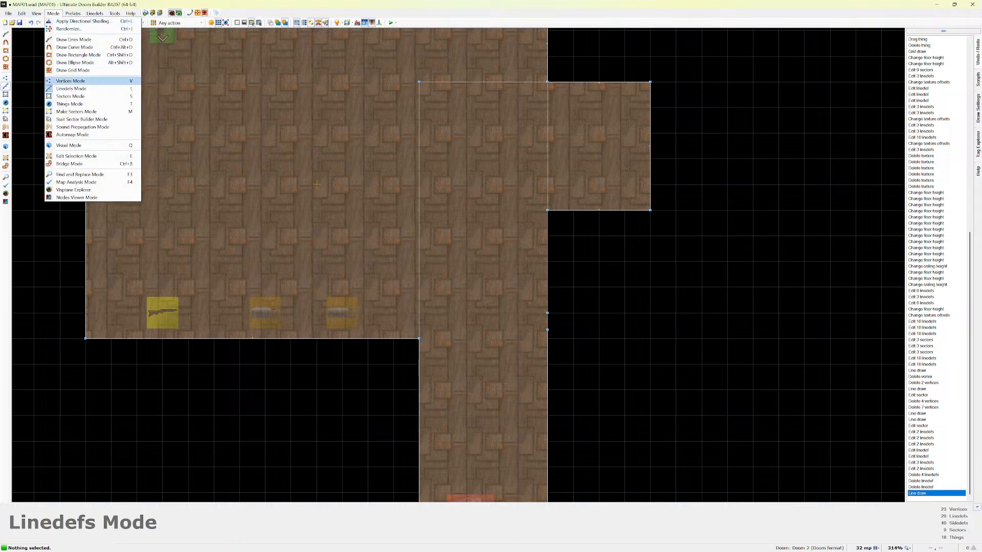
{"action": "left_click", "coordinate": [70, 96]}
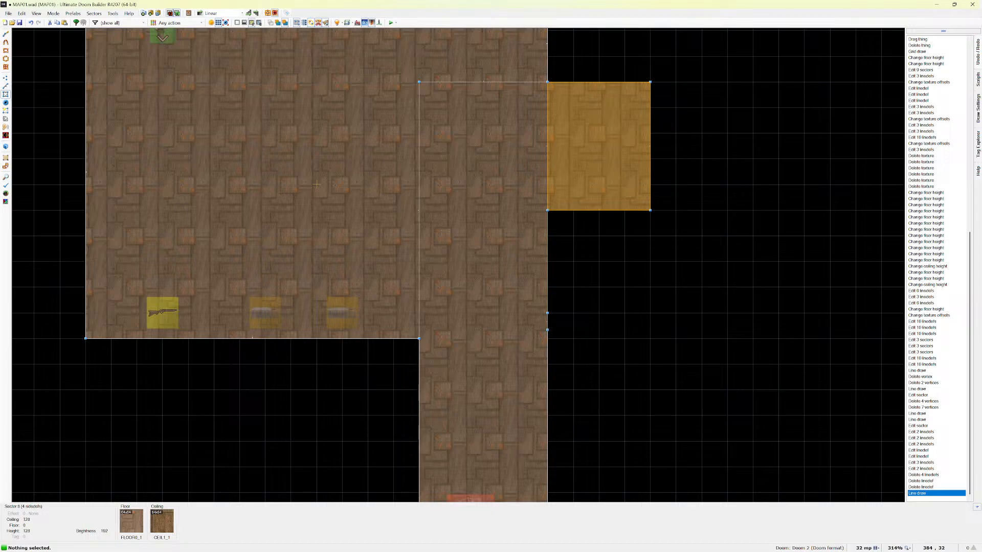
{"action": "key", "text": "ctrl+d"}
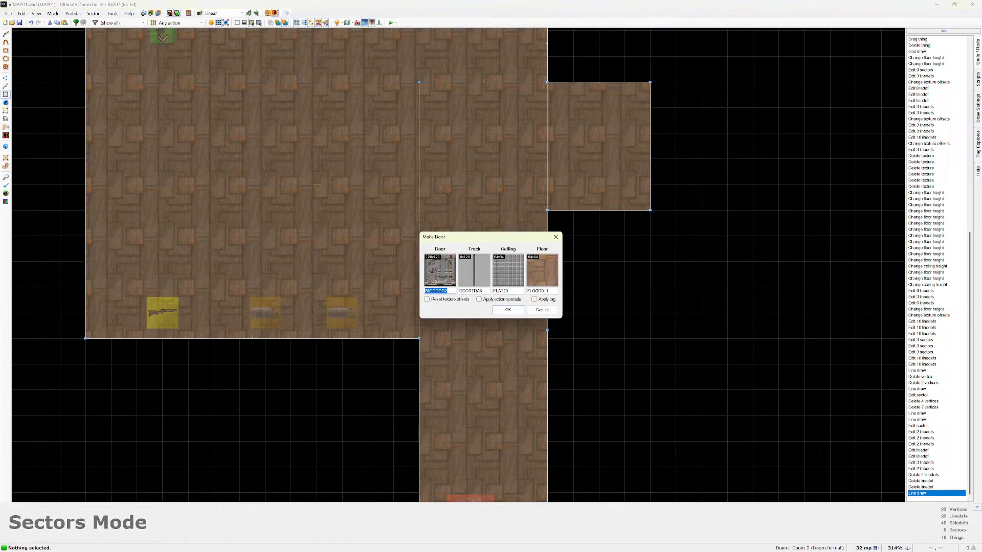
{"action": "left_click", "coordinate": [441, 276]}
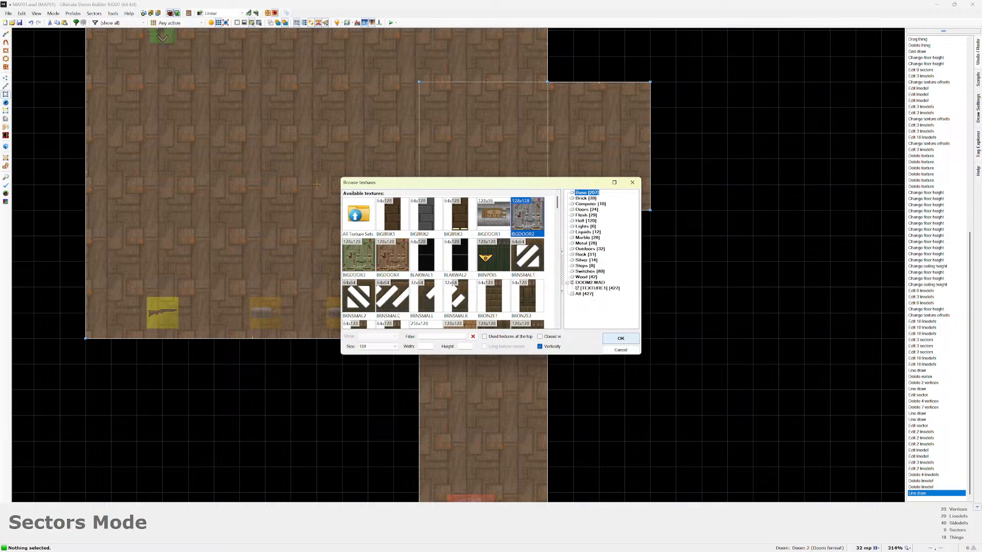
{"action": "key", "text": "Return"}
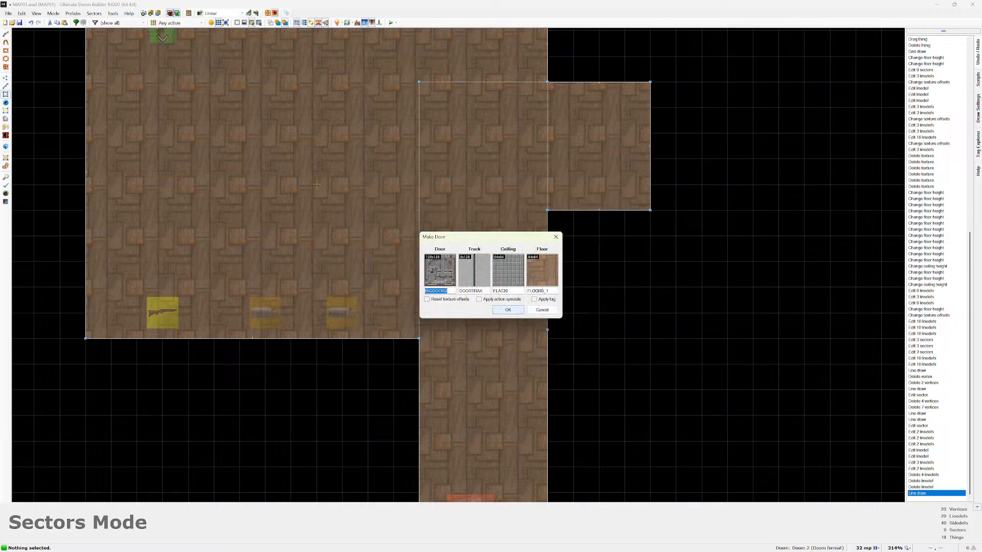
{"action": "key", "text": "Return"}
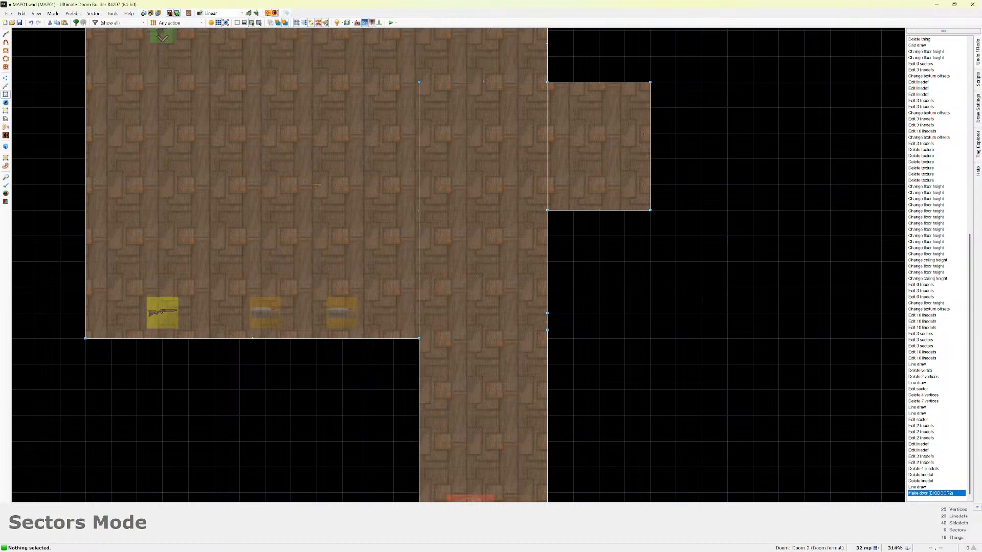
Test the map in Chocolate Doom and walk up to the new door to examine its faces.
{"action": "left_click", "coordinate": [391, 23]}
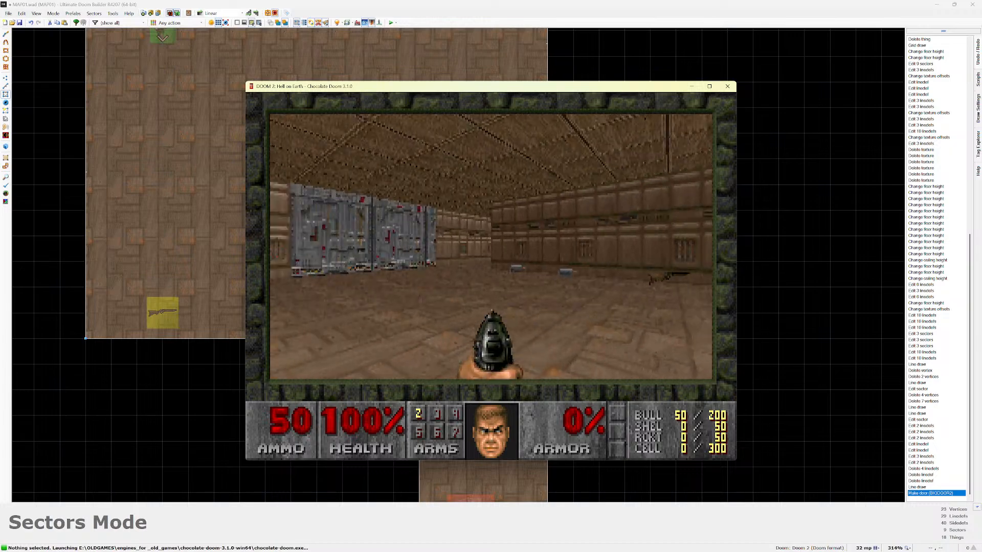
{"action": "key", "text": "w"}
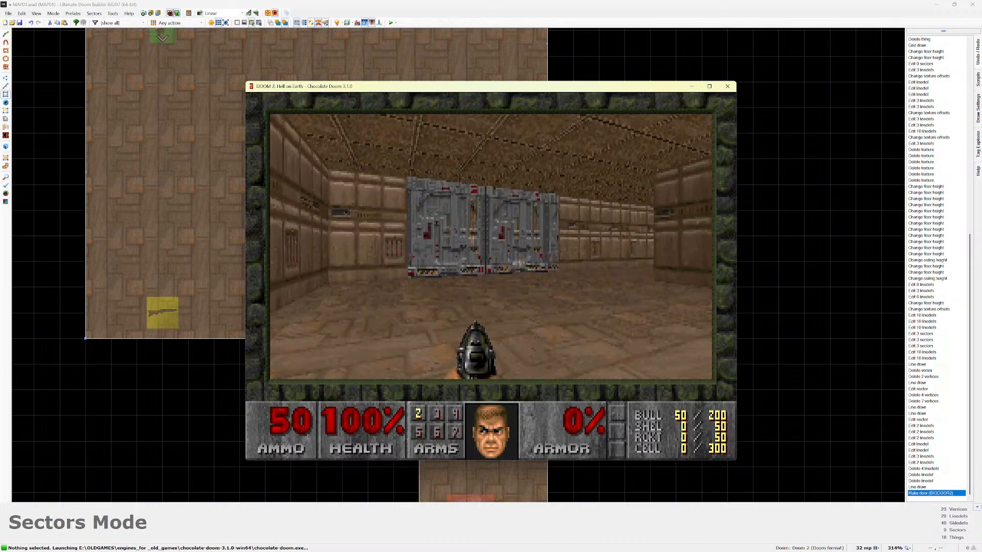
{"action": "key", "text": "Up"}
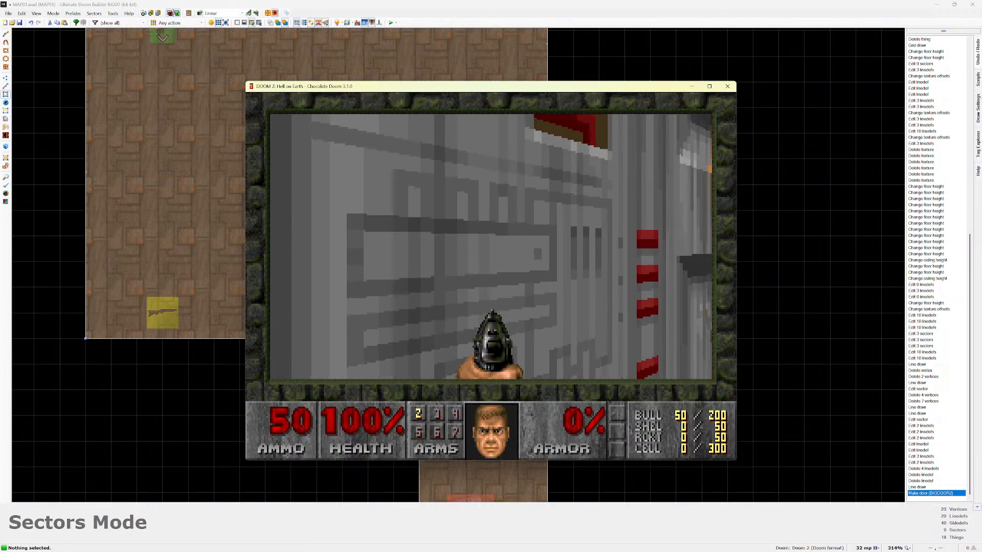
{"action": "key", "text": "Up"}
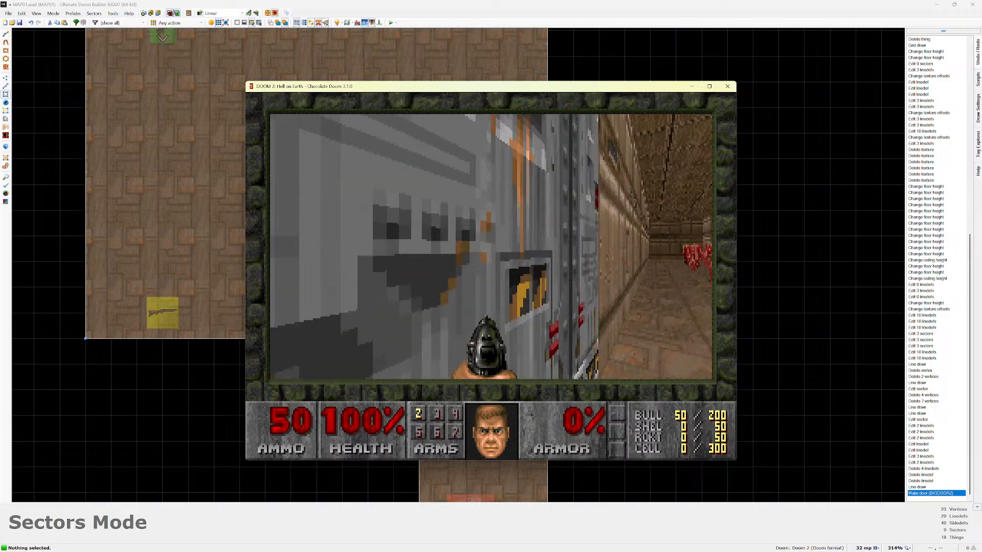
{"action": "key", "text": "Up"}
{"action": "key", "text": "Left"}
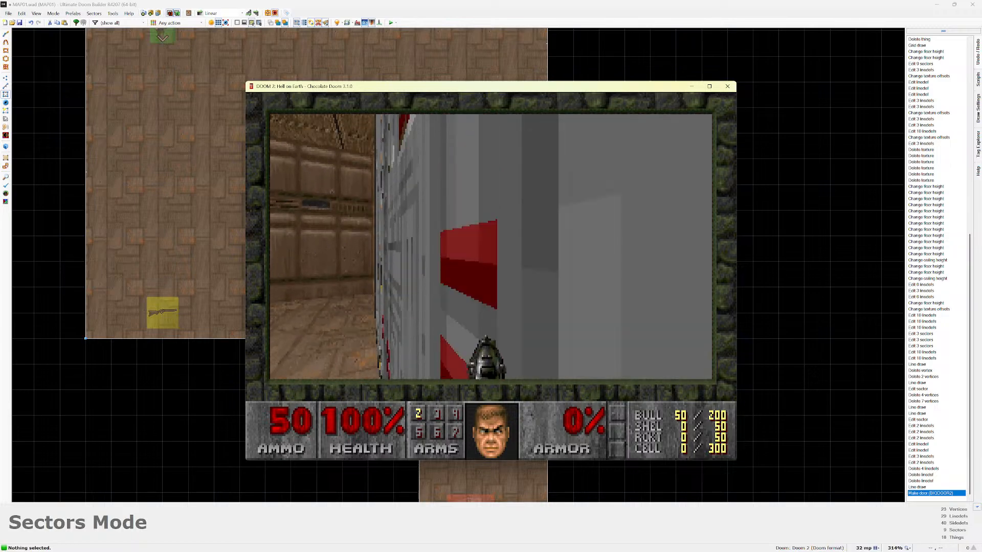
{"action": "key", "text": "Right"}
{"action": "key", "text": "w"}
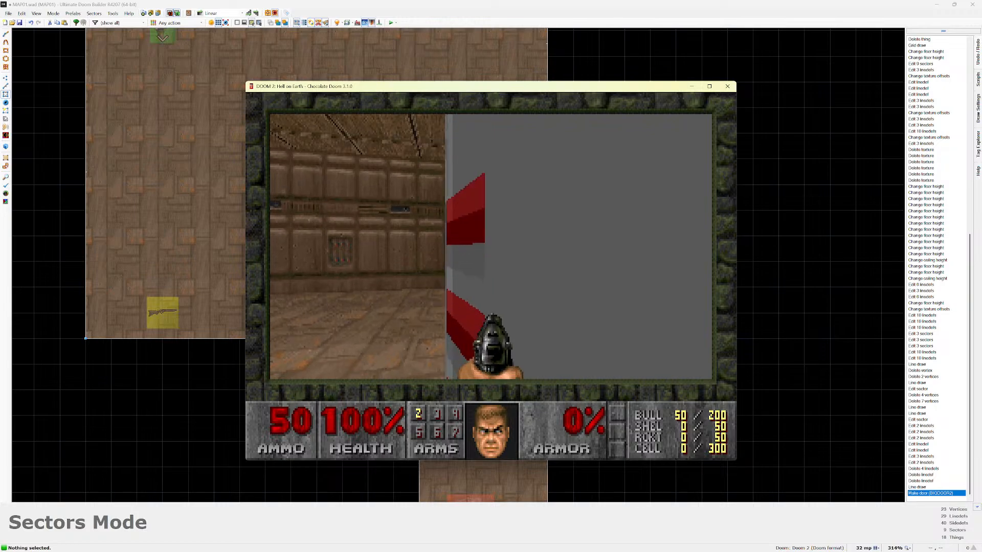
{"action": "key", "text": "w"}
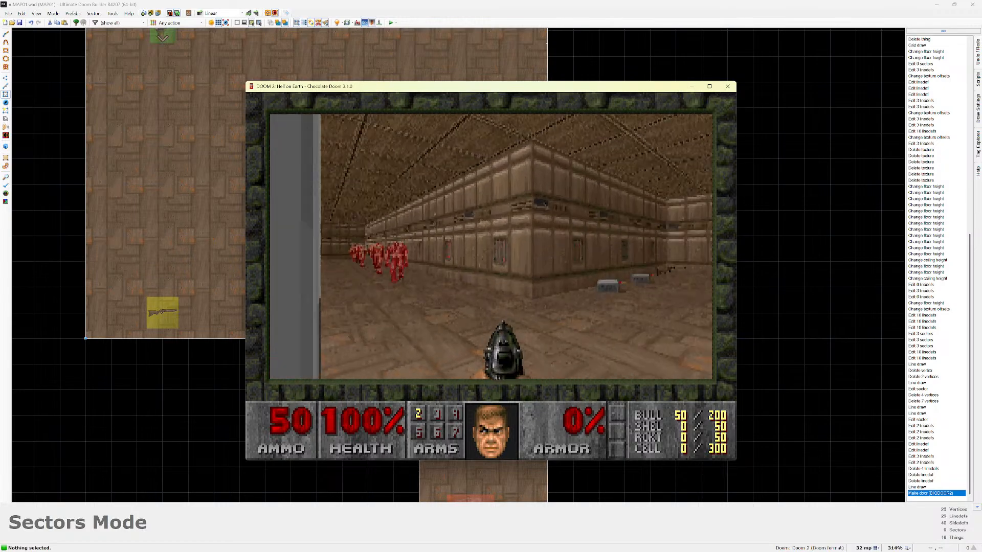
Quit the test game and return to the map in Ultimate Doom Builder.
{"action": "key", "text": "Escape"}
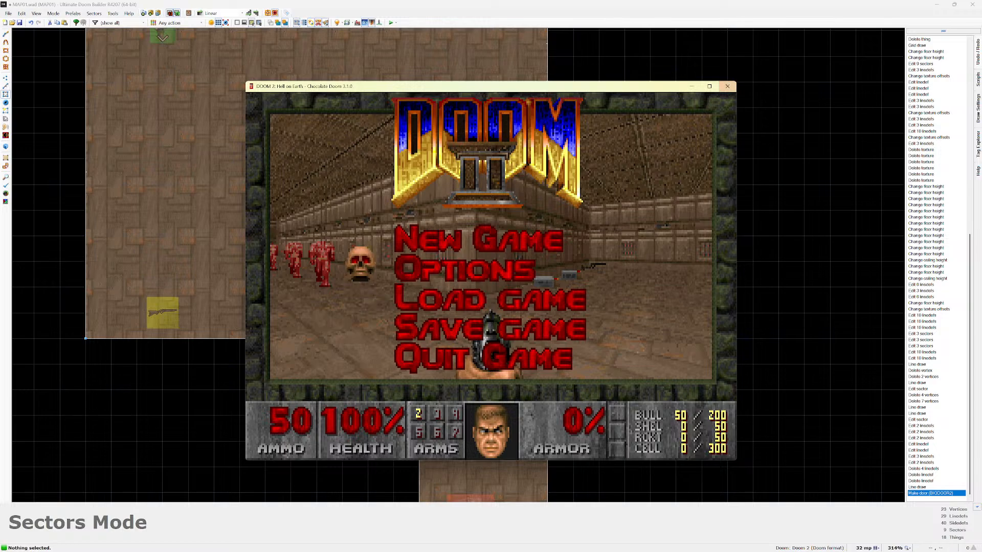
{"action": "left_click", "coordinate": [727, 85]}
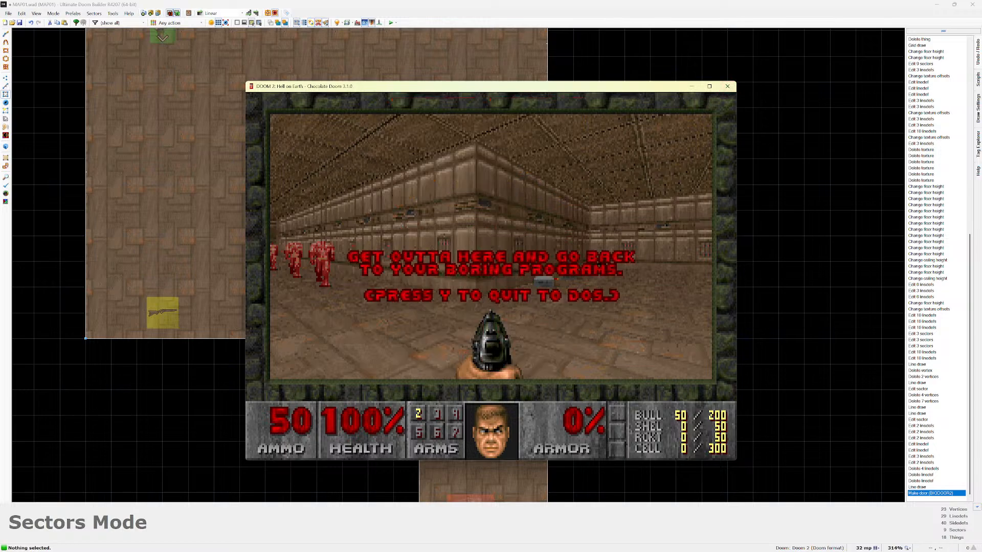
{"action": "key", "text": "y"}
{"action": "key", "text": "space"}
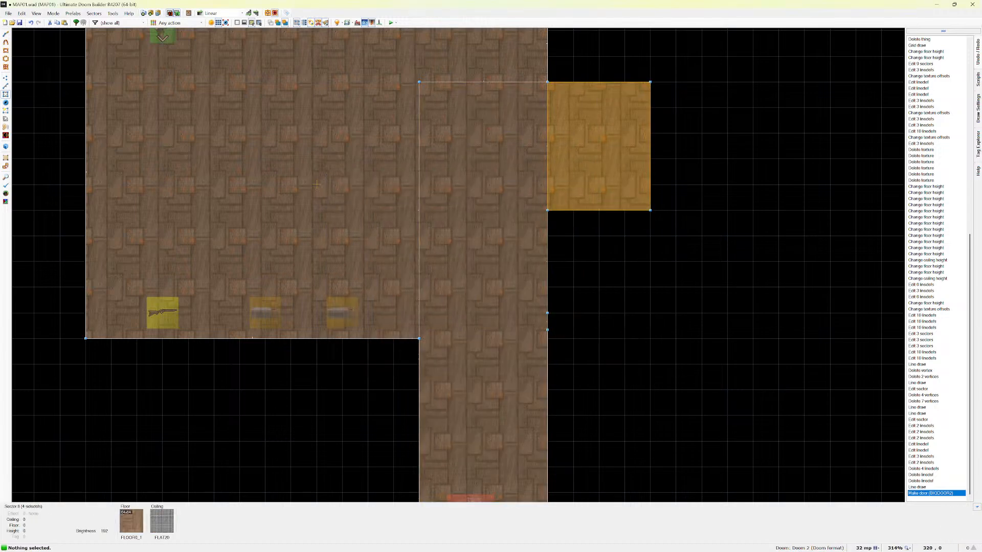
Apply Make Door again to the rectangular sector beside the corridor, keeping the BIGDOOR2, DOORTRAK and FLAT20 textures.
{"action": "left_click", "coordinate": [599, 146]}
{"action": "key", "text": "d"}
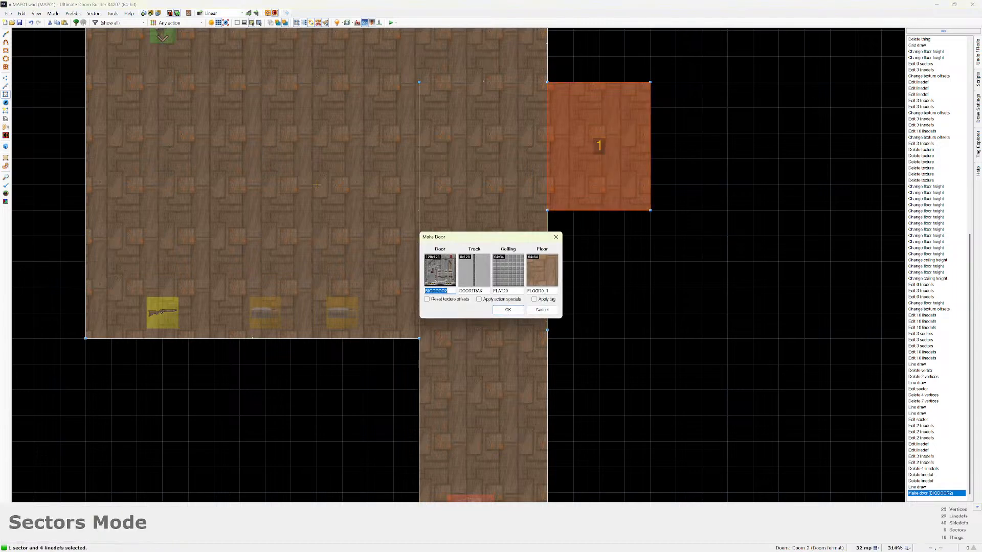
{"action": "left_click", "coordinate": [509, 309]}
Open the properties of the new door sector beside the corridor to examine its floor and ceiling heights.
{"action": "left_click", "coordinate": [522, 209]}
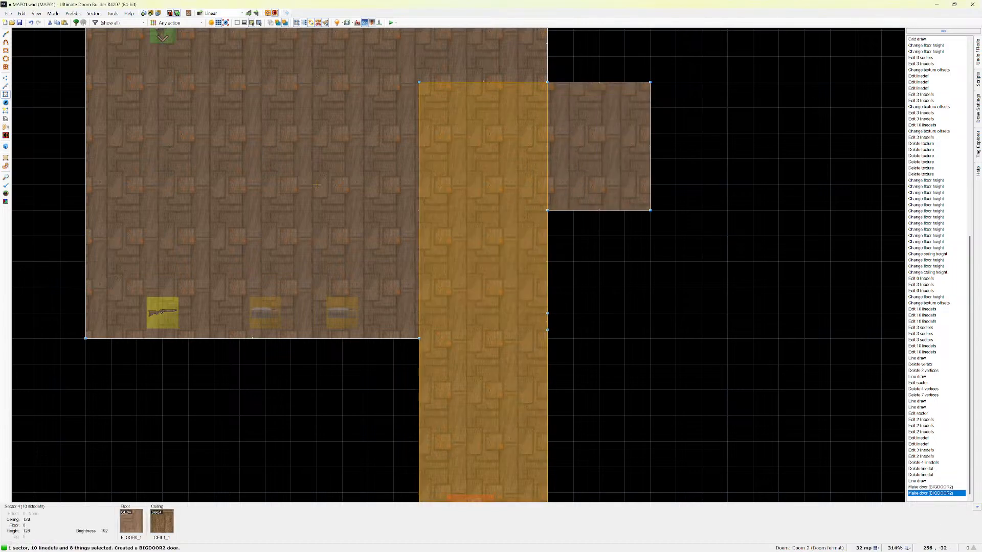
{"action": "right_click", "coordinate": [522, 210]}
{"action": "left_click", "coordinate": [542, 281]}
{"action": "left_click", "coordinate": [599, 146]}
{"action": "right_click", "coordinate": [599, 145]}
{"action": "left_click", "coordinate": [542, 281]}
{"action": "left_click", "coordinate": [529, 240]}
{"action": "right_click", "coordinate": [588, 166]}
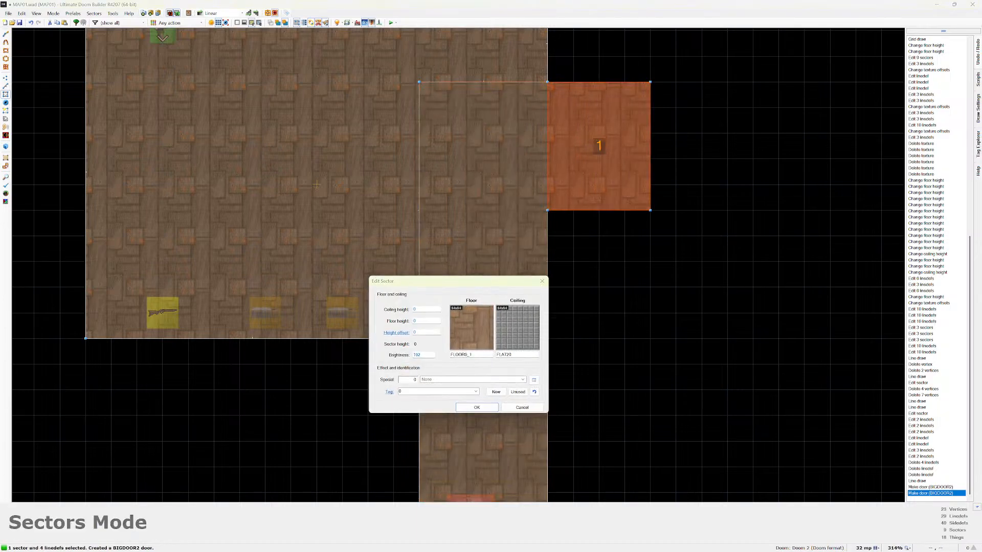
{"action": "left_click", "coordinate": [542, 281]}
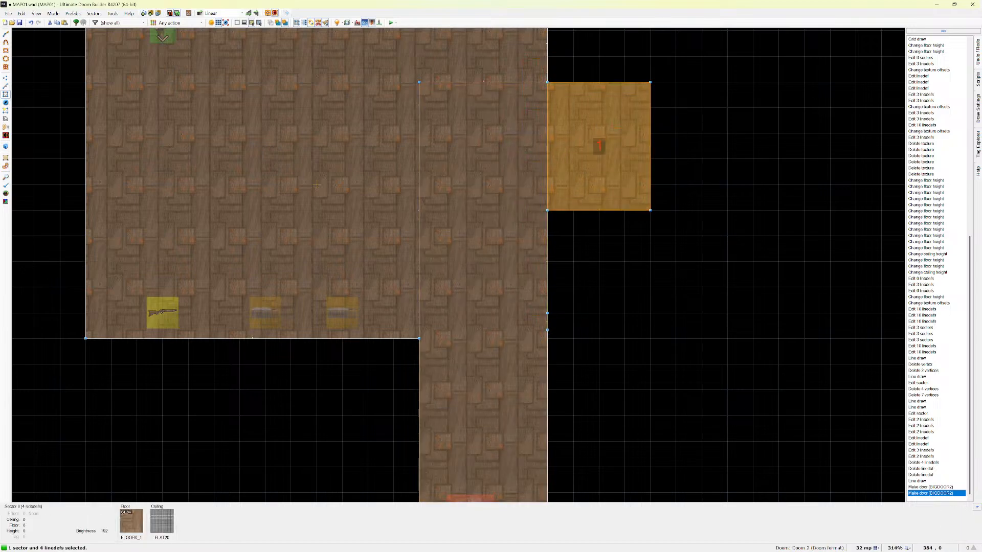
Delete the rectangular door sector beside the corridor.
{"action": "key", "text": "Delete"}
{"action": "scroll", "coordinate": [317, 184], "scroll_direction": "down", "scroll_amount": 5}
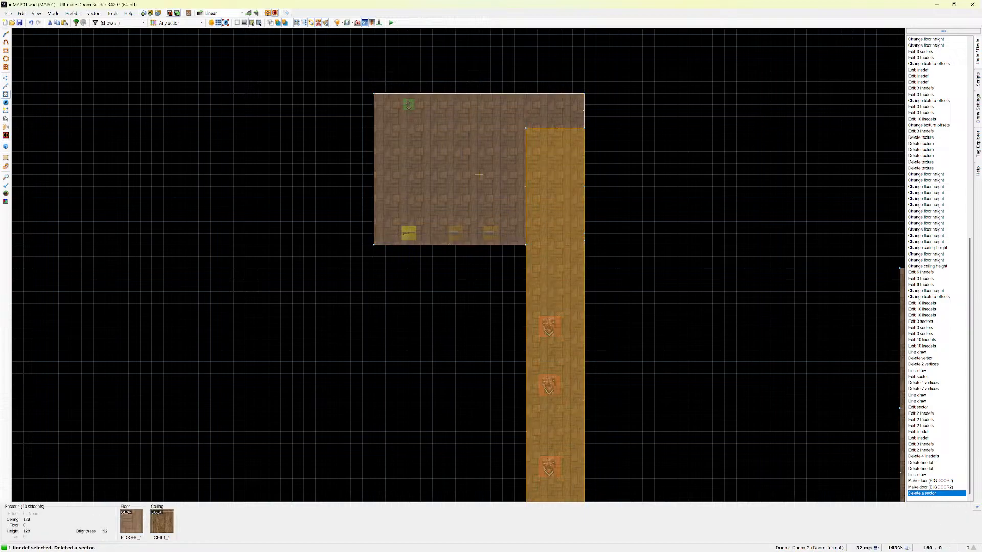
Retexture the two leftover BIGDOOR2 corridor walls with STARTAN2 and shift their texture offset to 32, 0.
{"action": "key", "text": "w"}
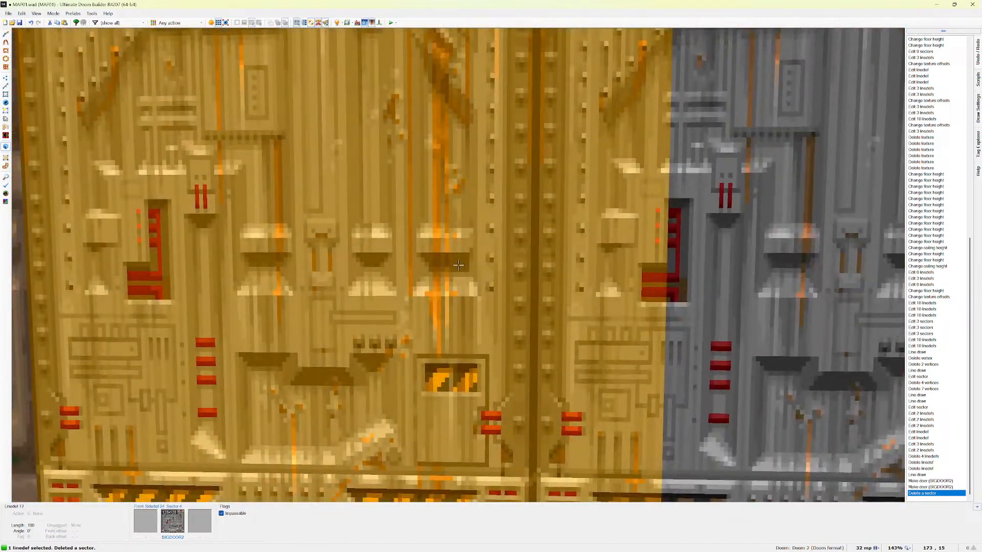
{"action": "left_click", "coordinate": [458, 265]}
{"action": "left_click", "coordinate": [458, 265]}
{"action": "right_click", "coordinate": [458, 265]}
{"action": "left_click", "coordinate": [568, 238]}
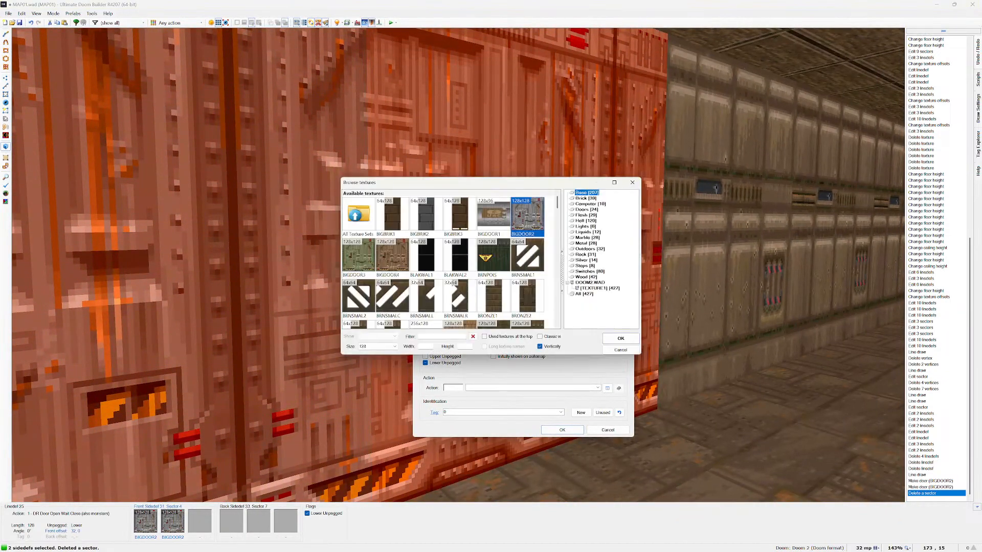
{"action": "type", "text": "STAR"}
{"action": "key", "text": "Down"}
{"action": "key", "text": "Return"}
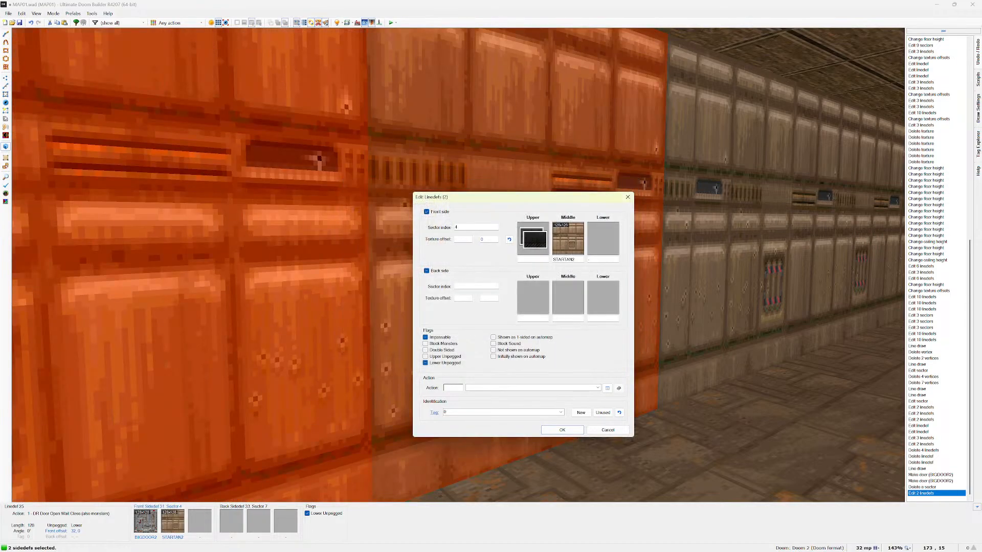
{"action": "key", "text": "Return"}
{"action": "key", "text": "Left"}
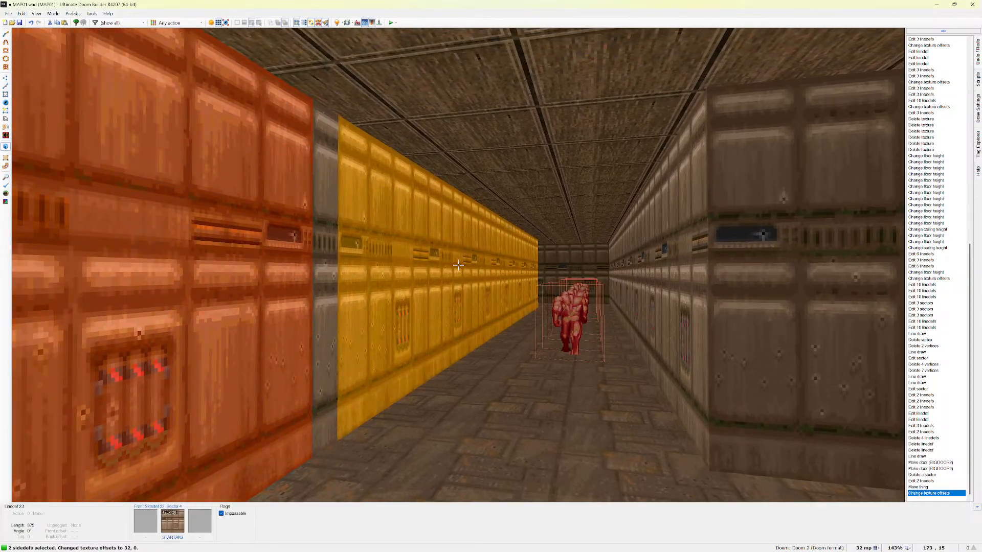
Fly through the room and corridor in the 3D view to examine the walls, then return to the 2D map.
{"action": "key", "text": "w"}
{"action": "key", "text": "s"}
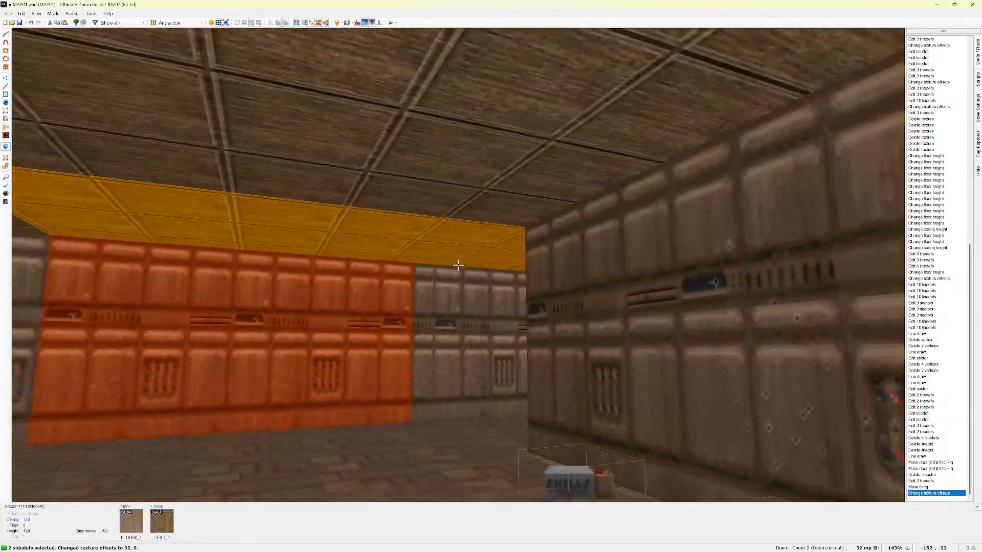
{"action": "key", "text": "w"}
{"action": "key", "text": "w"}
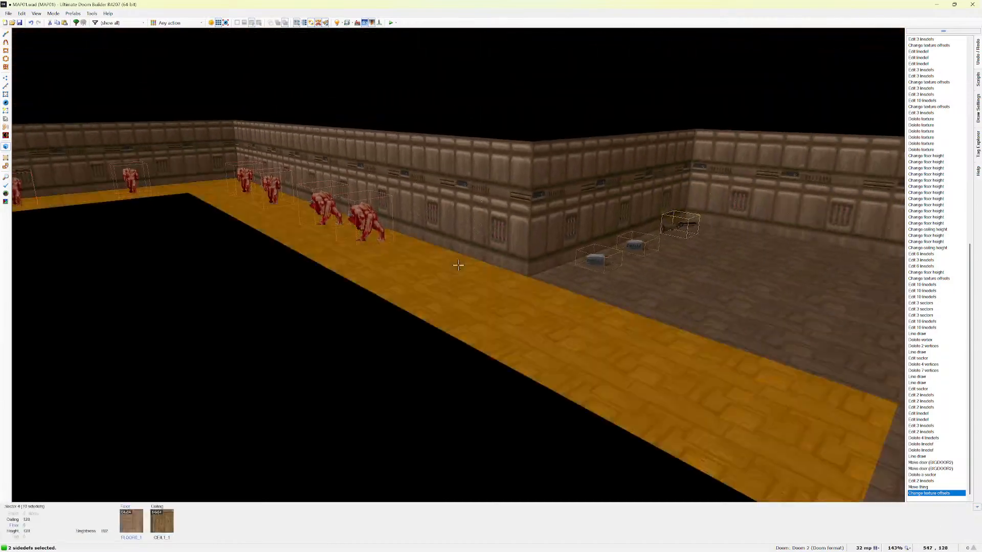
{"action": "key", "text": "w"}
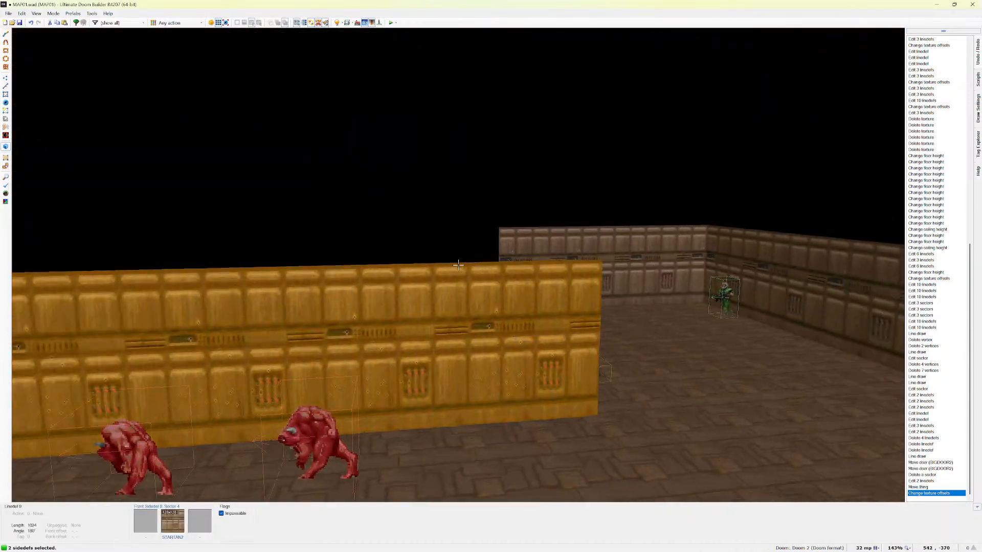
{"action": "key", "text": "w"}
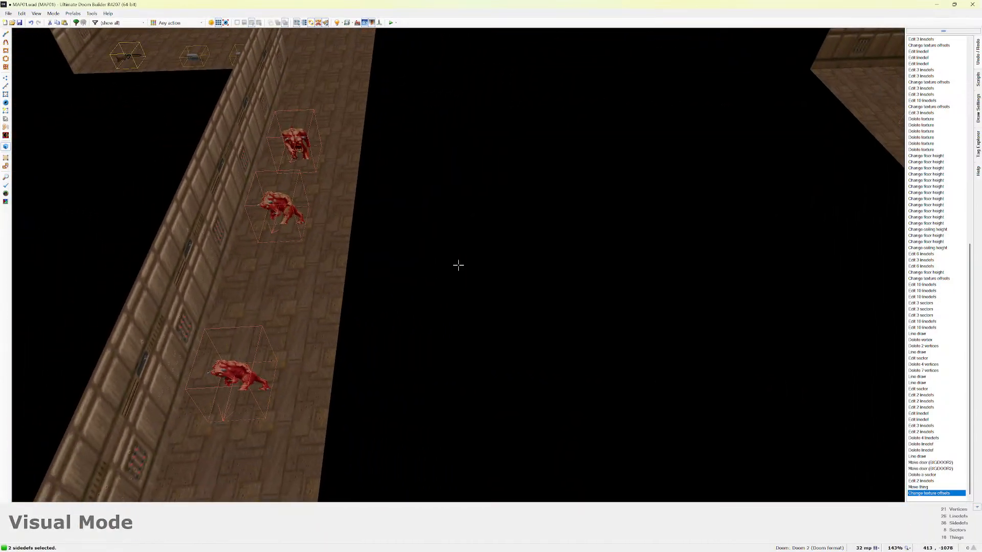
{"action": "key", "text": "q"}
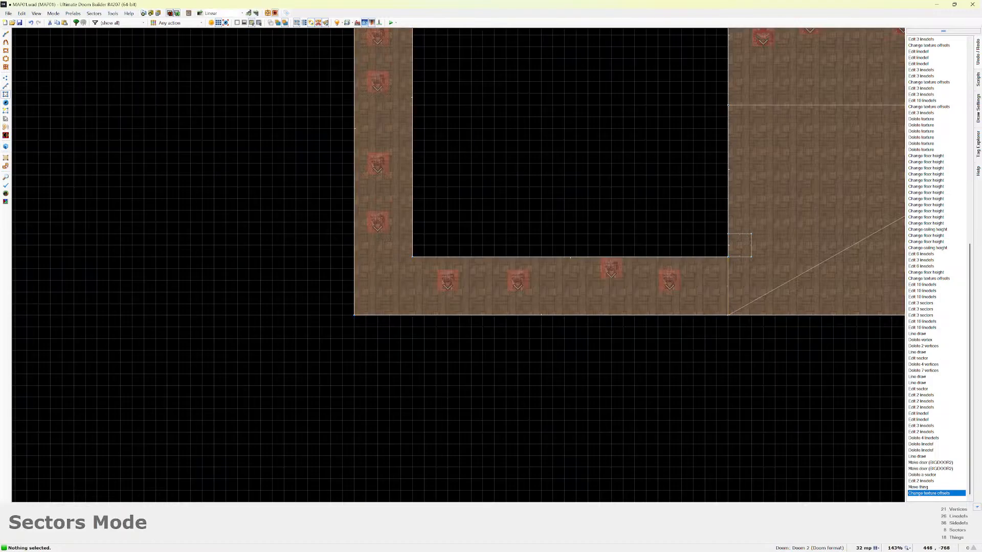
{"action": "right_click", "coordinate": [471, 140]}
{"action": "right_click", "coordinate": [470, 177]}
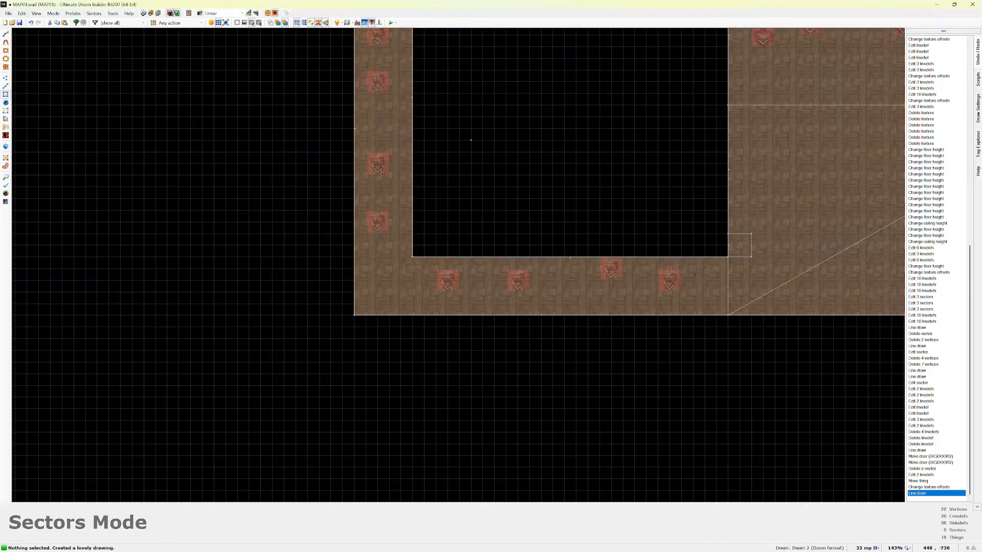
{"action": "key", "text": "ctrl+z"}
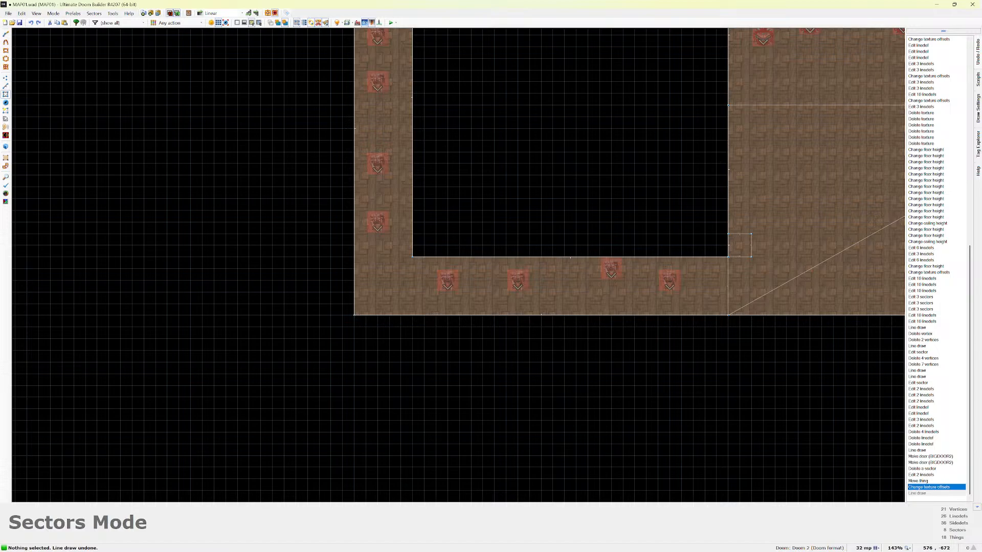
Switch to Linedefs Mode on the long vertical corridor with the demons.
{"action": "scroll", "coordinate": [437, 90], "scroll_direction": "down", "scroll_amount": 5}
{"action": "scroll", "coordinate": [428, 43], "scroll_direction": "up", "scroll_amount": 10}
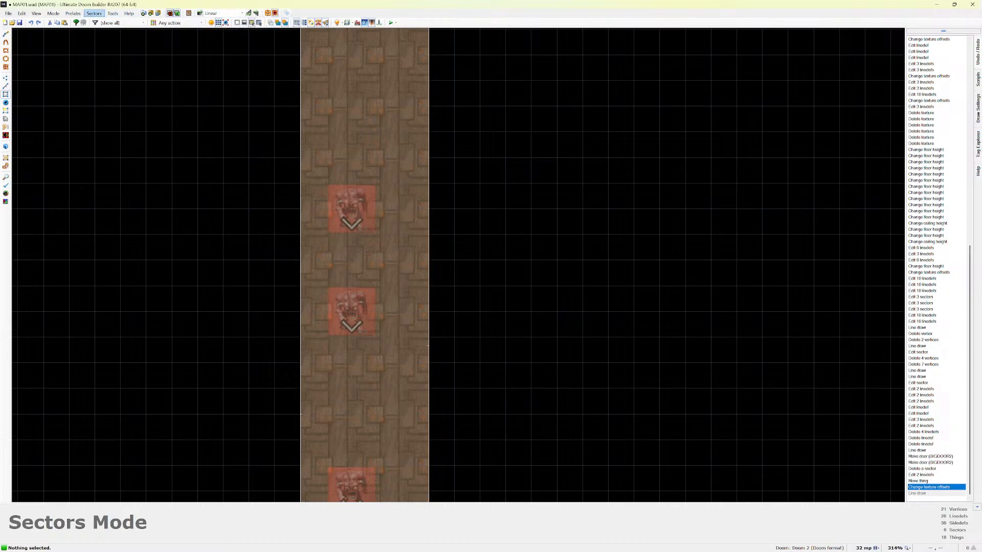
{"action": "left_click", "coordinate": [53, 14]}
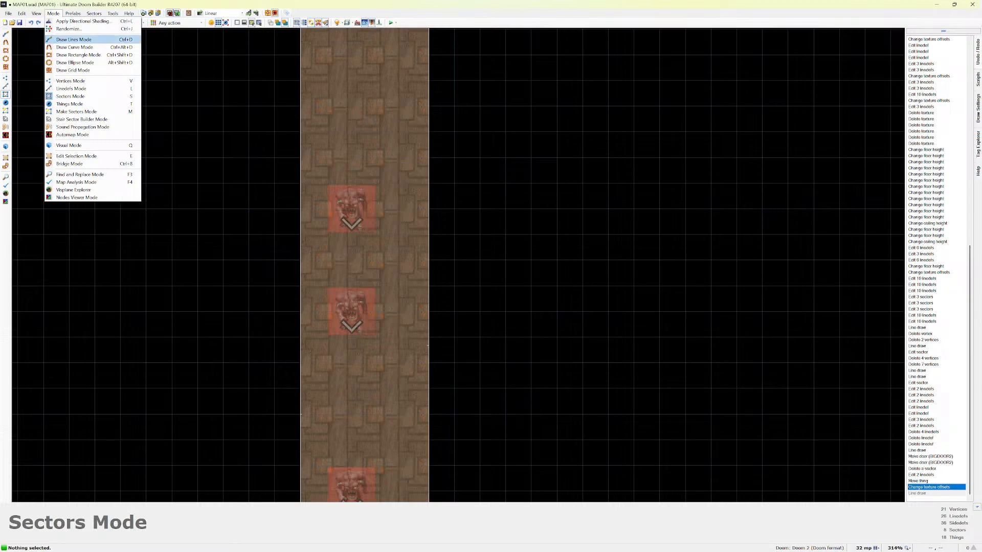
{"action": "left_click", "coordinate": [71, 89]}
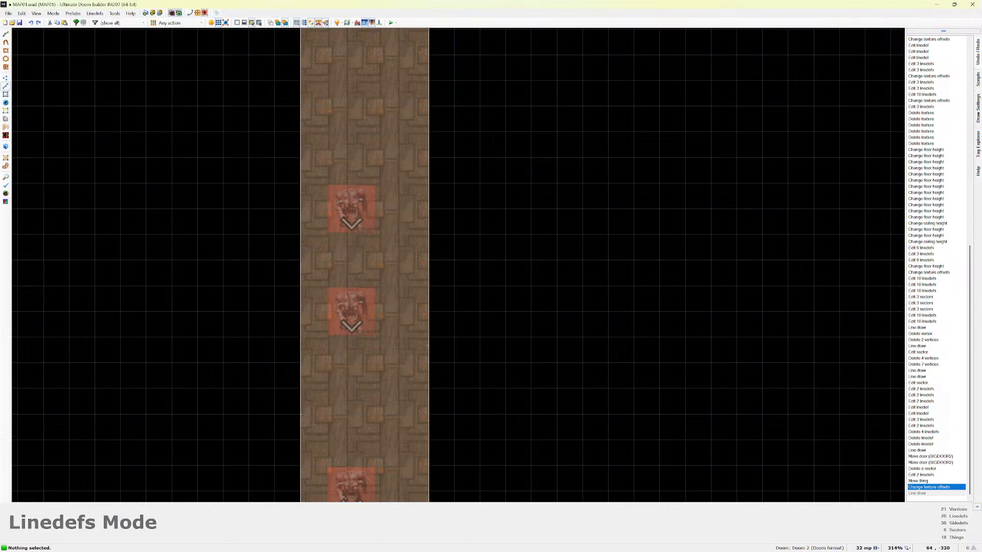
{"action": "left_click", "coordinate": [94, 14]}
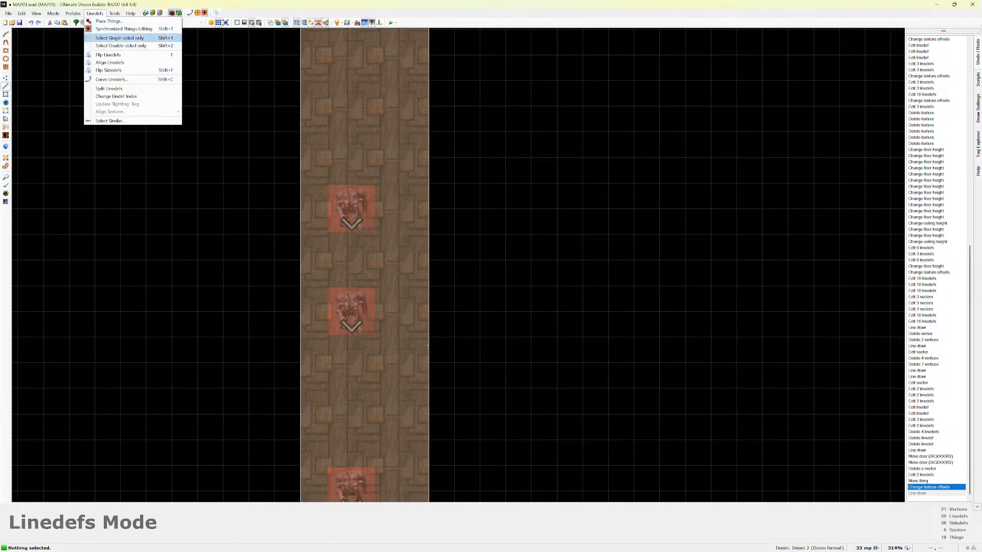
{"action": "left_click", "coordinate": [246, 102]}
{"action": "left_click", "coordinate": [428, 157]}
{"action": "left_click_drag", "start_coordinate": [429, 158], "coordinate": [474, 160]}
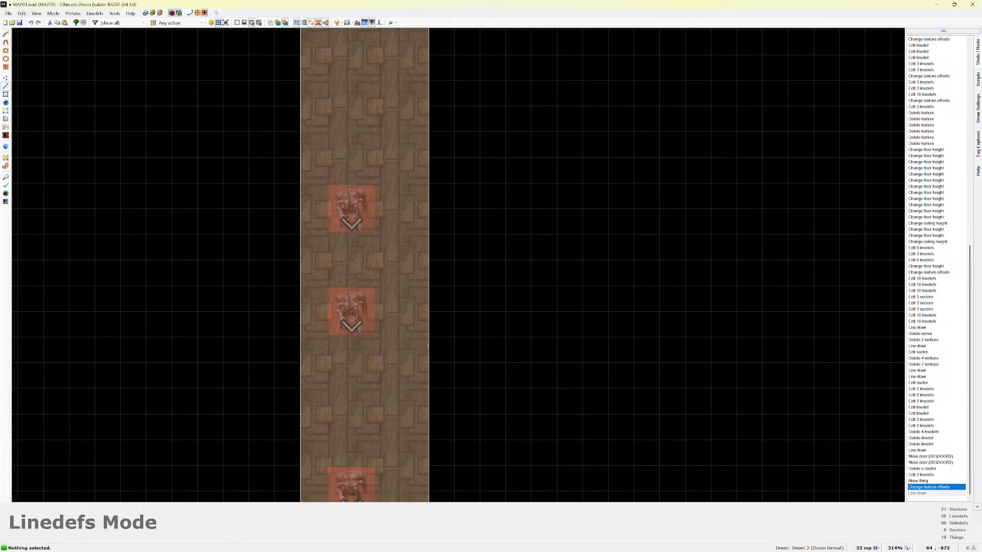
Draw a 288 by 320 rectangular room against the east wall of the vertical corridor with Draw Lines Mode.
{"action": "left_click", "coordinate": [73, 13]}
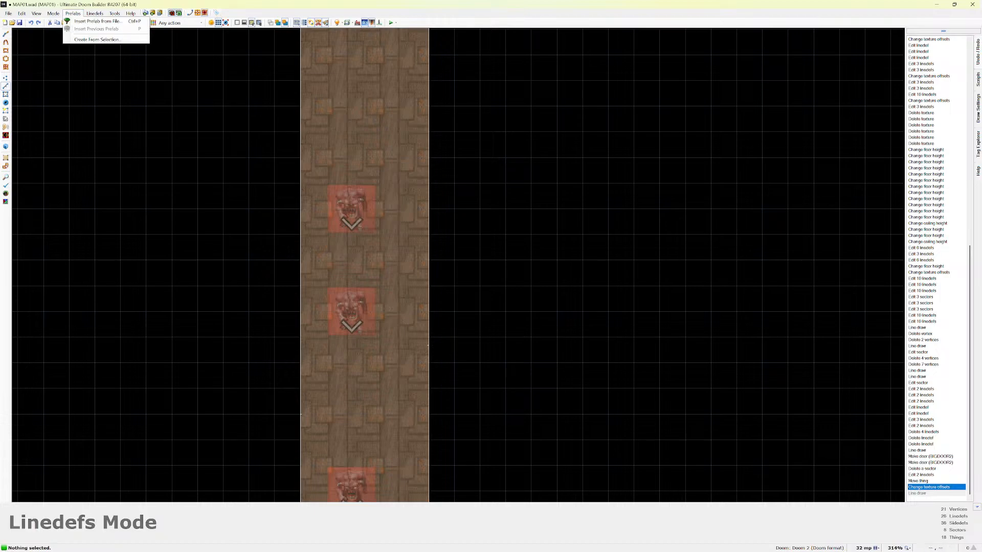
{"action": "mouse_move", "coordinate": [94, 13]}
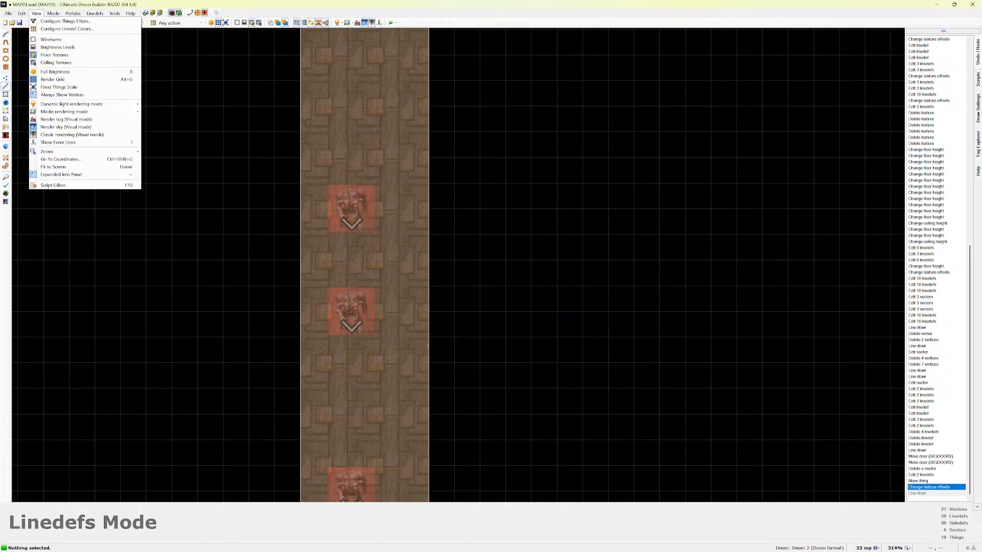
{"action": "mouse_move", "coordinate": [53, 14]}
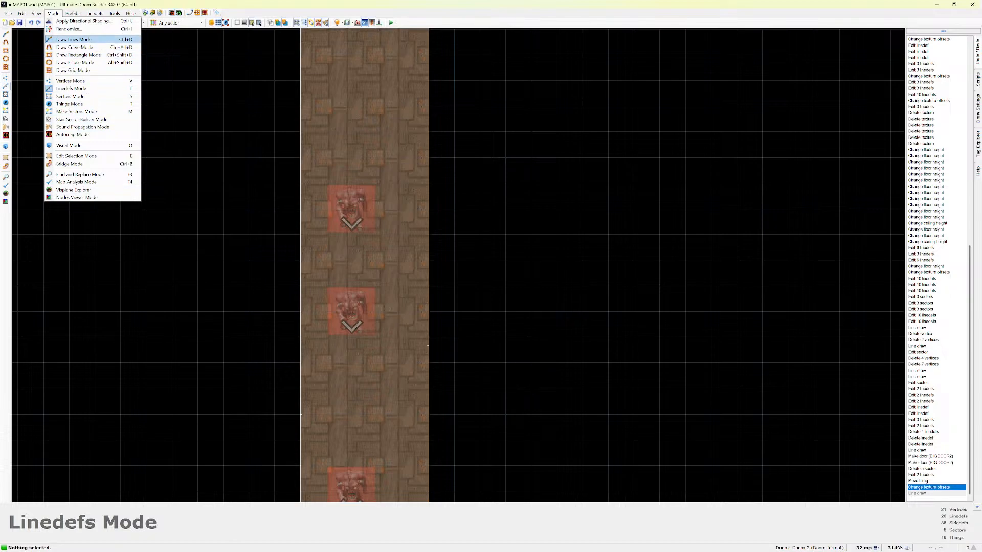
{"action": "left_click", "coordinate": [71, 39]}
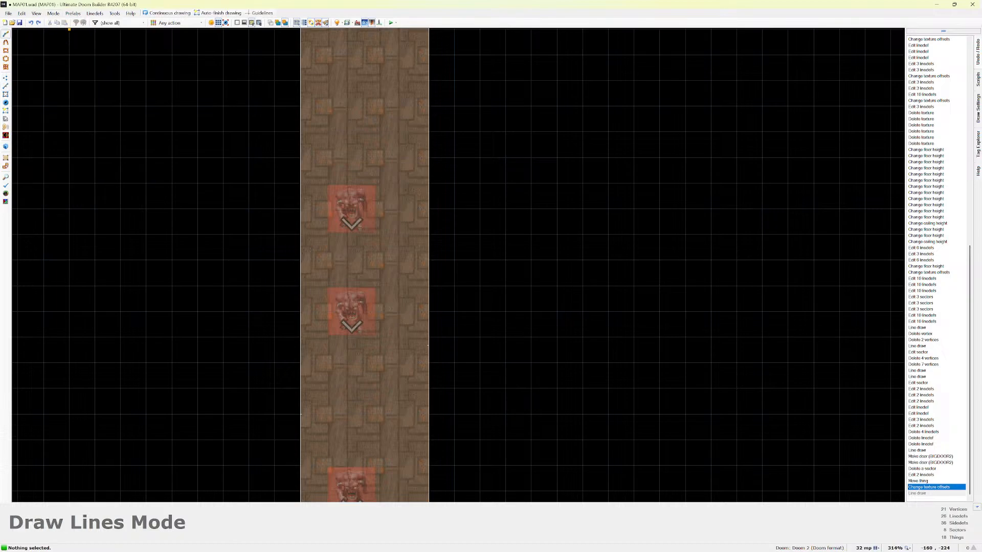
{"action": "left_click", "coordinate": [428, 182]}
{"action": "left_click", "coordinate": [659, 182]}
{"action": "left_click", "coordinate": [659, 439]}
{"action": "left_click", "coordinate": [428, 439]}
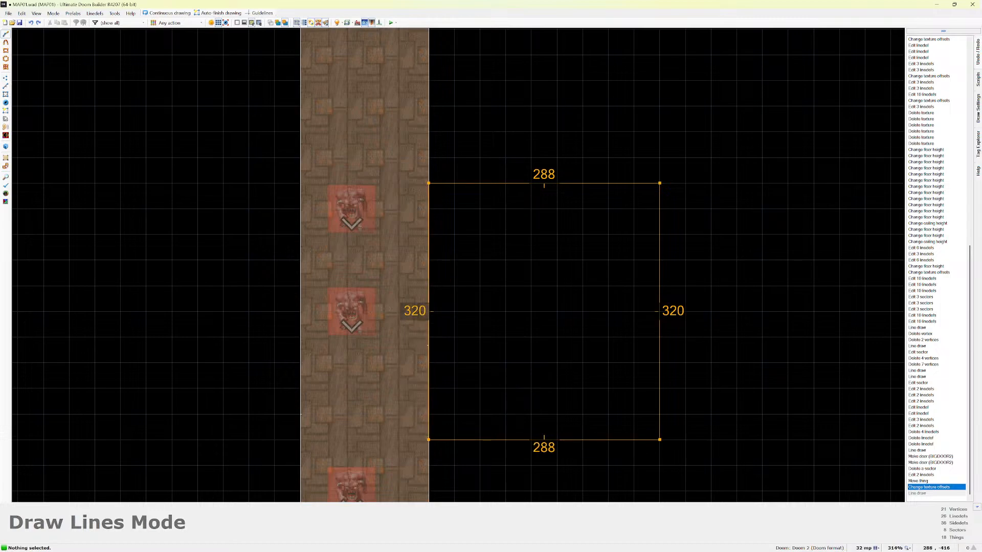
{"action": "left_click", "coordinate": [429, 182]}
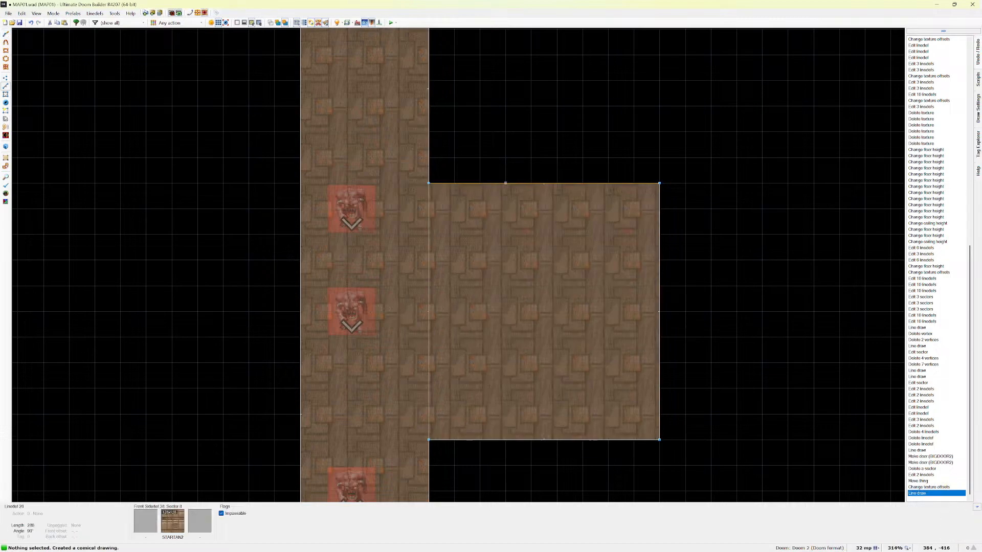
Draw a full-height rectangle two grid squares wide inside the new room, along its edge with the corridor, to form a separate sector.
{"action": "left_click", "coordinate": [583, 183]}
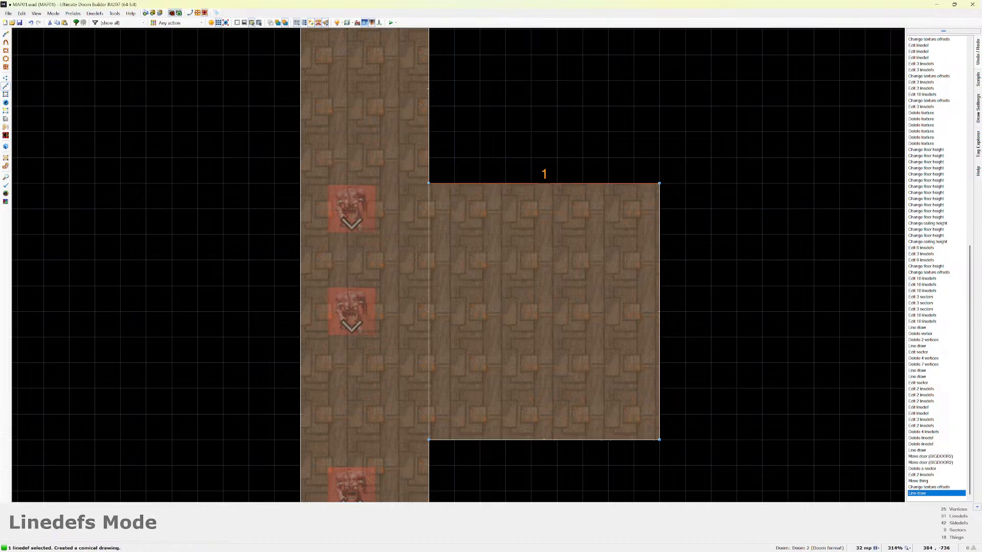
{"action": "left_click", "coordinate": [53, 14]}
{"action": "mouse_move", "coordinate": [37, 13]}
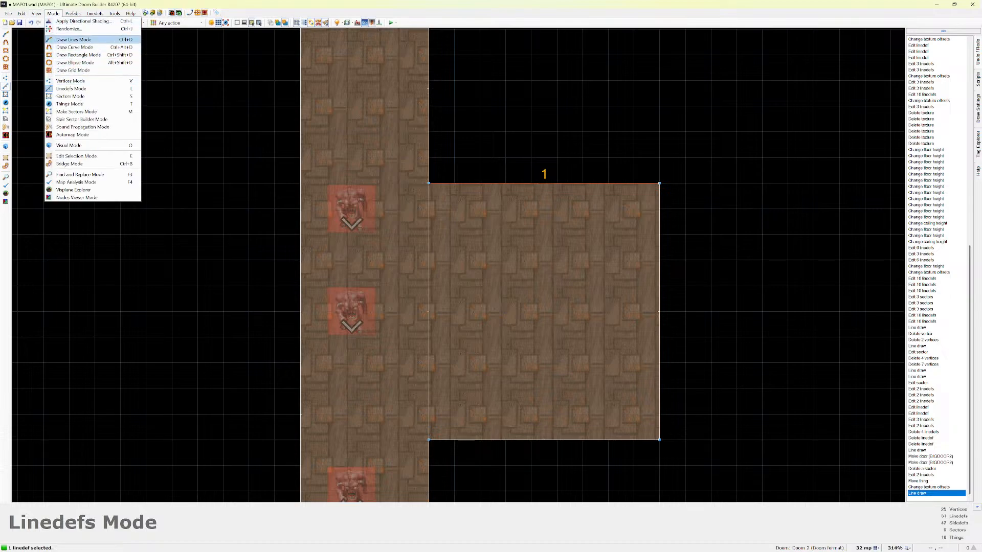
{"action": "left_click", "coordinate": [73, 40]}
{"action": "left_click", "coordinate": [479, 183]}
{"action": "left_click", "coordinate": [480, 439]}
{"action": "left_click", "coordinate": [428, 440]}
{"action": "left_click", "coordinate": [428, 183]}
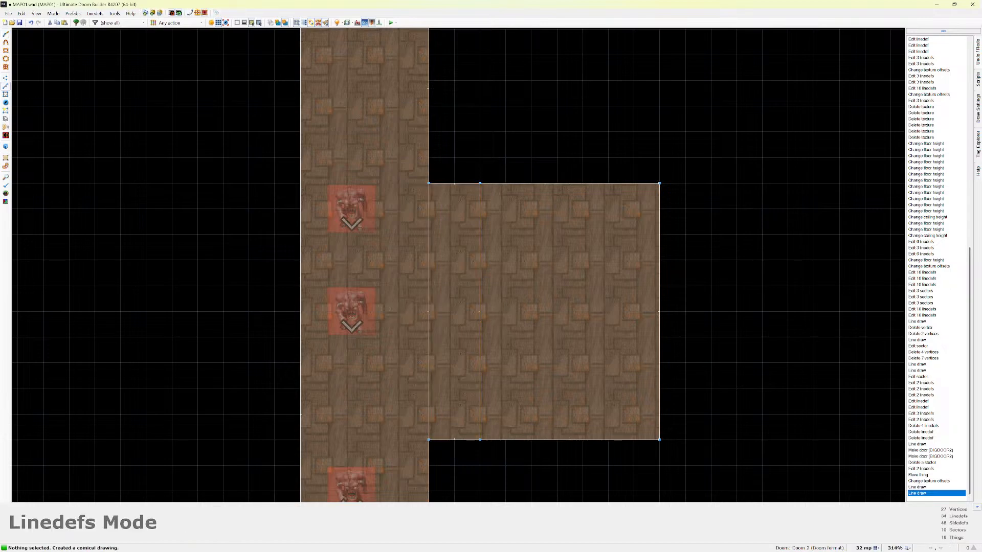
Make the narrow sector a door with BIGDOOR2, DOORTRAK track, FLAT20 ceiling and FLOOR0_1 floor, and look at it in the 3D view.
{"action": "left_click", "coordinate": [54, 14]}
{"action": "left_click", "coordinate": [70, 96]}
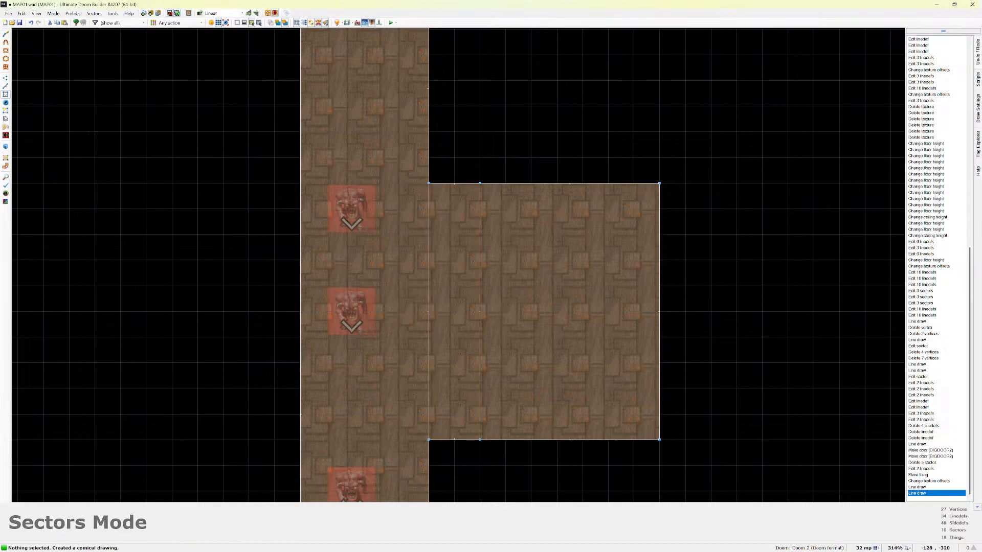
{"action": "left_click", "coordinate": [455, 286]}
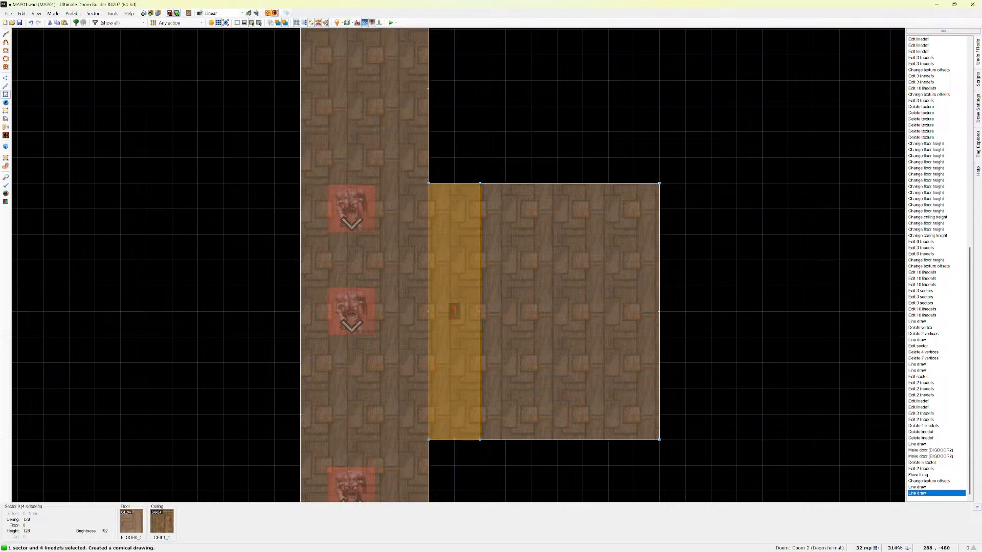
{"action": "left_click", "coordinate": [188, 13]}
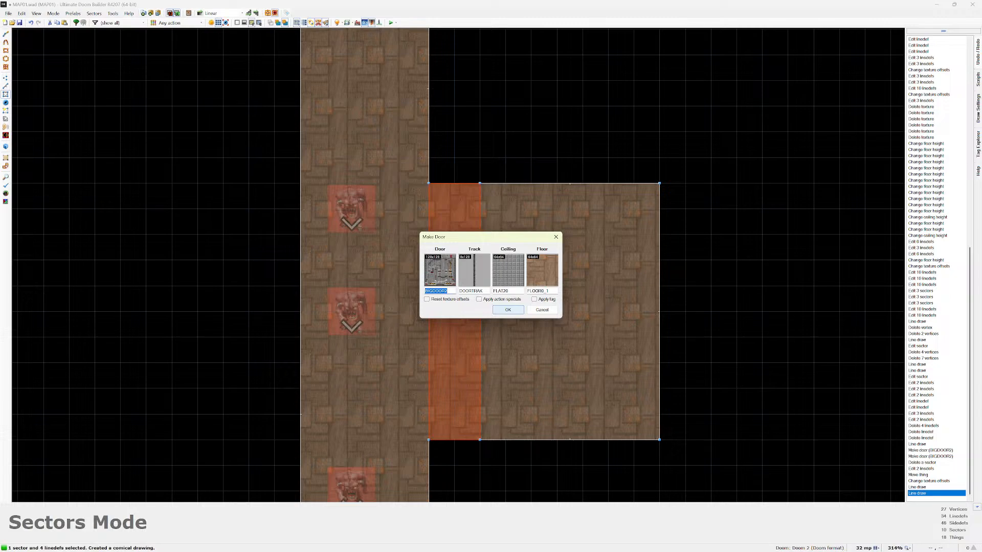
{"action": "key", "text": "Return"}
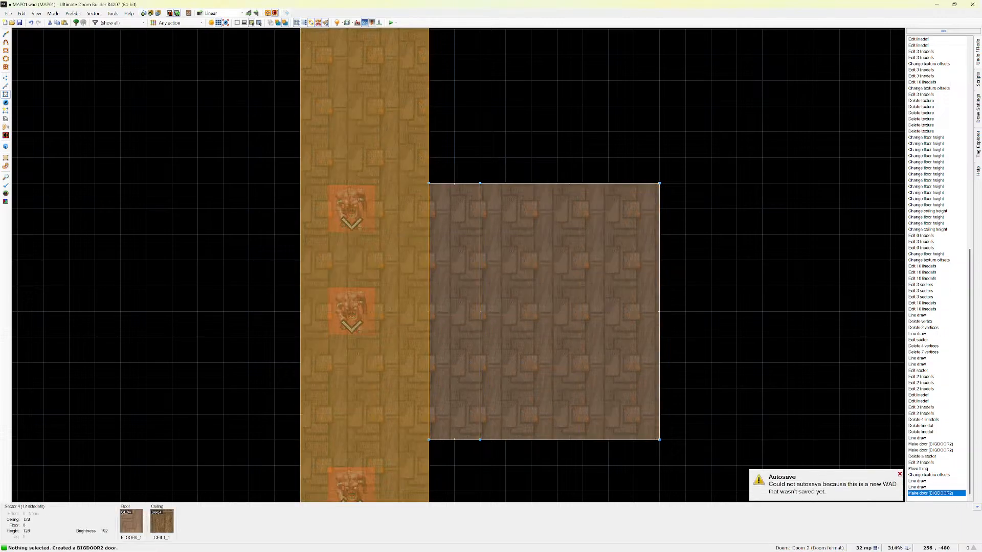
{"action": "key", "text": "q"}
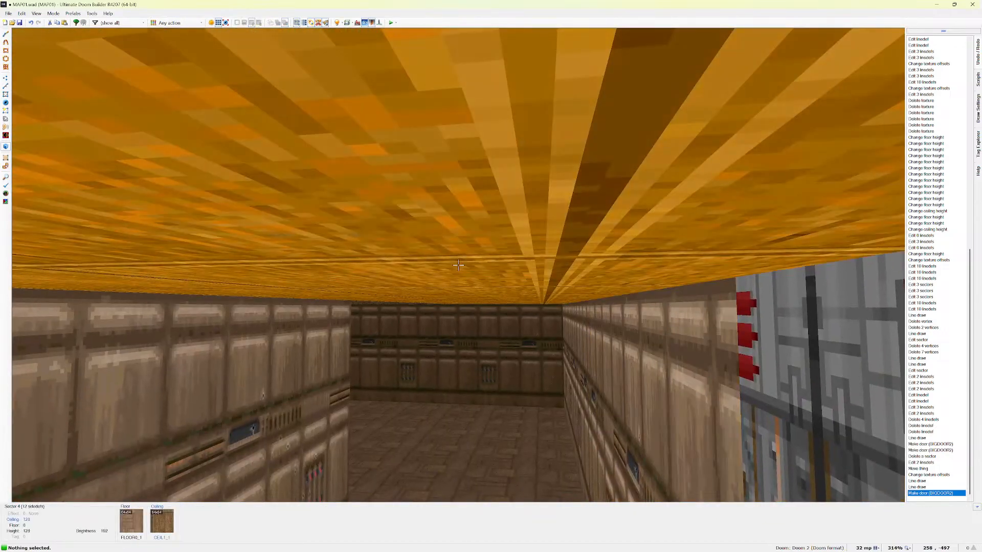
{"action": "key", "text": "q"}
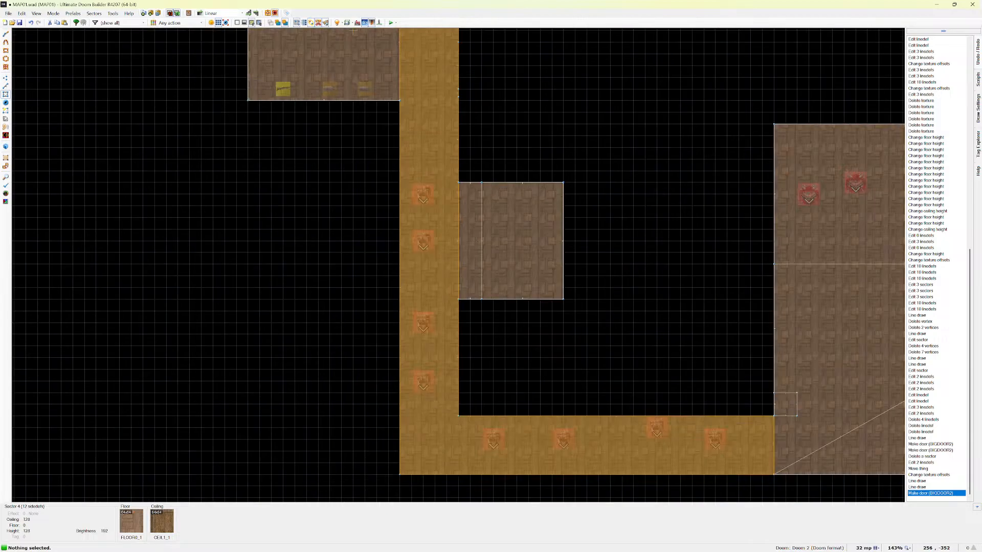
Run the map in Chocolate Doom, walk to the new side-room door in the demon corridor and try to open it.
{"action": "left_click", "coordinate": [391, 22]}
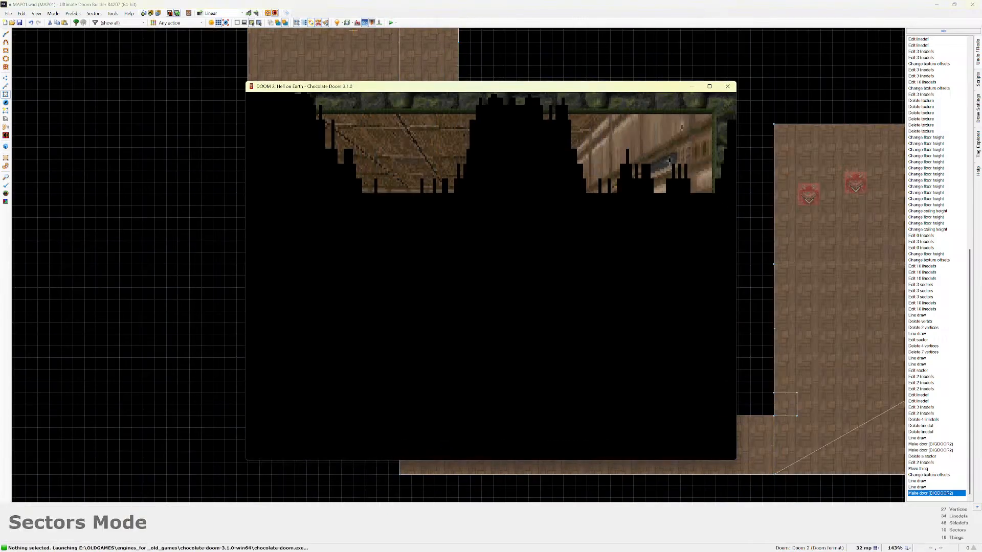
{"action": "key", "text": "Up"}
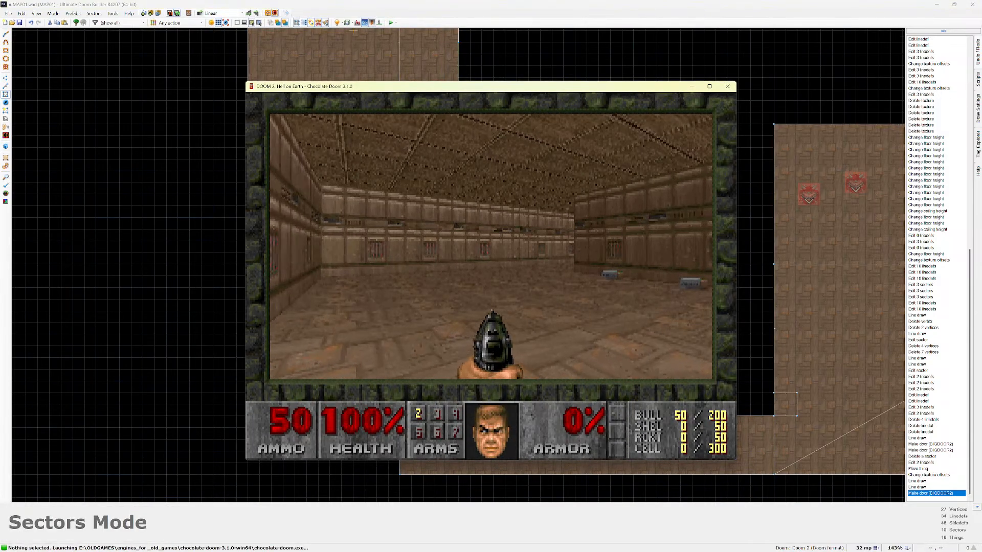
{"action": "key", "text": "Up"}
{"action": "key", "text": "Right"}
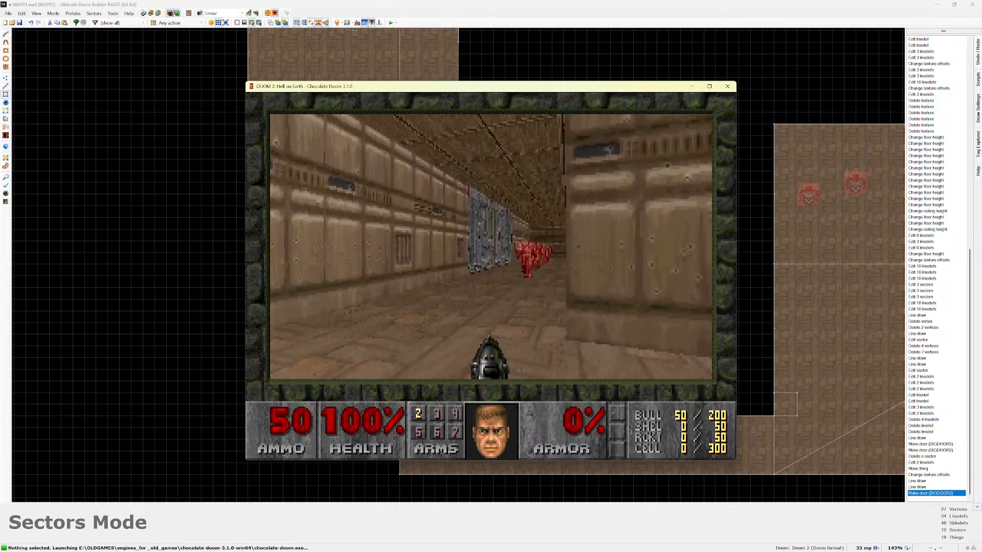
{"action": "key", "text": "Up"}
{"action": "key", "text": "Left"}
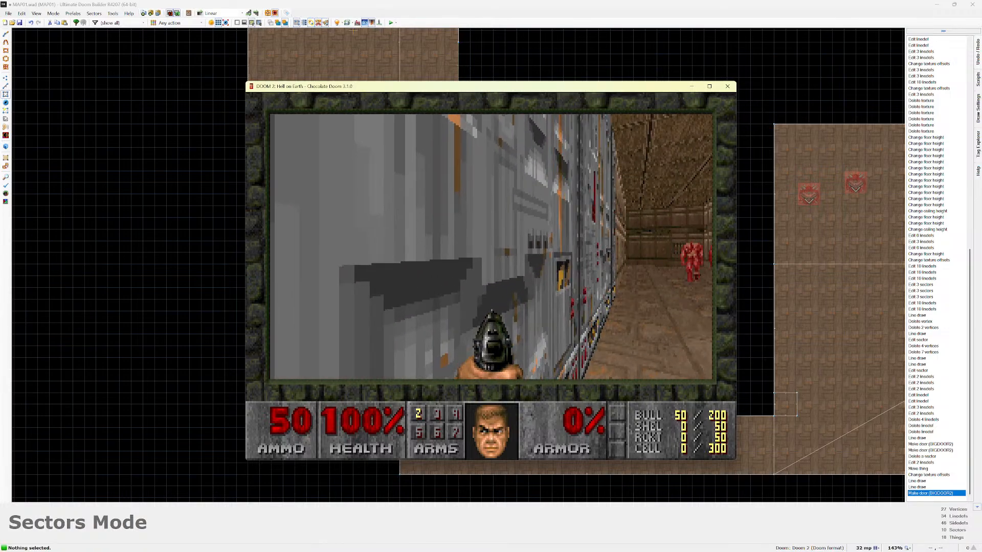
{"action": "key", "text": "Right"}
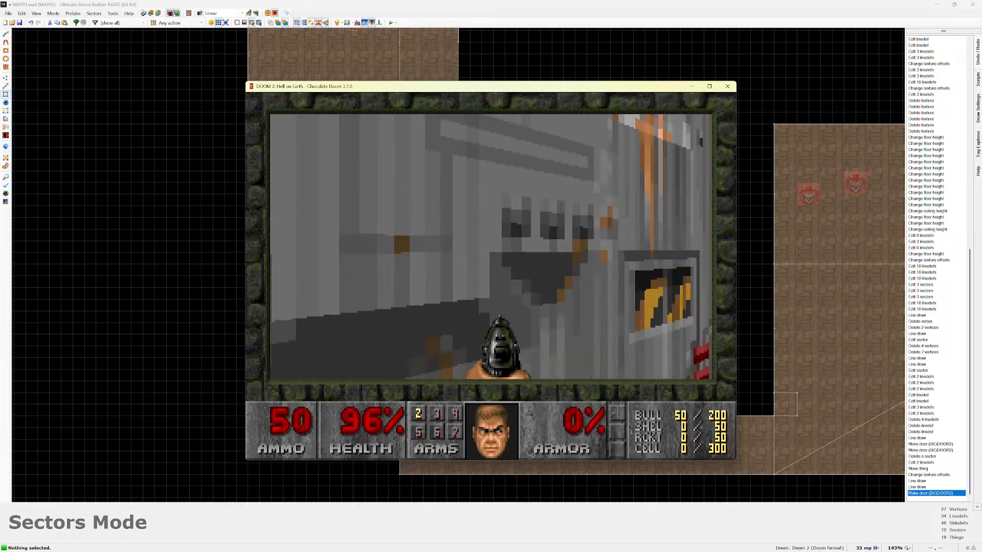
{"action": "key", "text": "Up"}
{"action": "key", "text": "Right"}
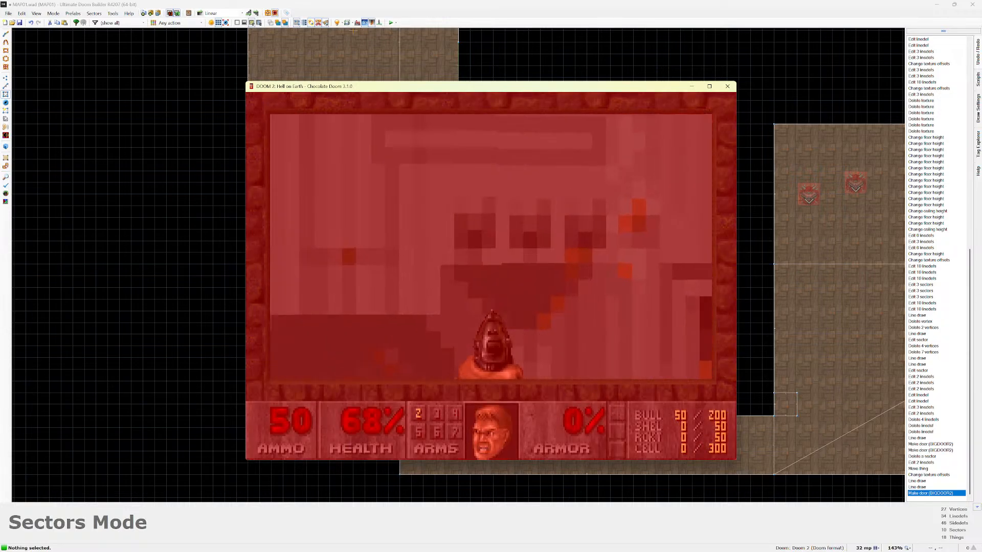
{"action": "key", "text": "Left"}
{"action": "key", "text": "Right"}
{"action": "key", "text": "Left"}
{"action": "key", "text": "Up"}
{"action": "key", "text": "Left"}
{"action": "key", "text": "Up"}
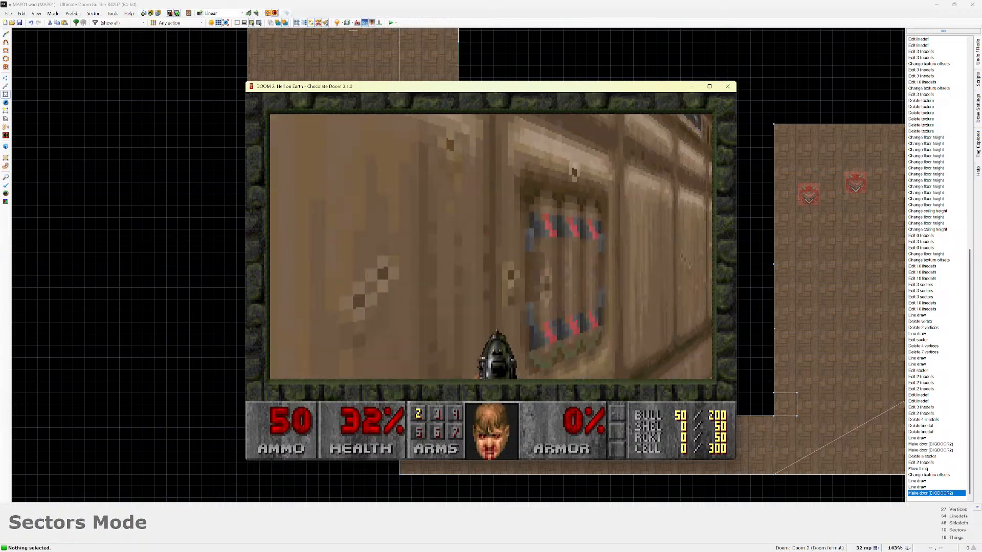
Quit the test game and return to the map in Ultimate Doom Builder.
{"action": "key", "text": "Escape"}
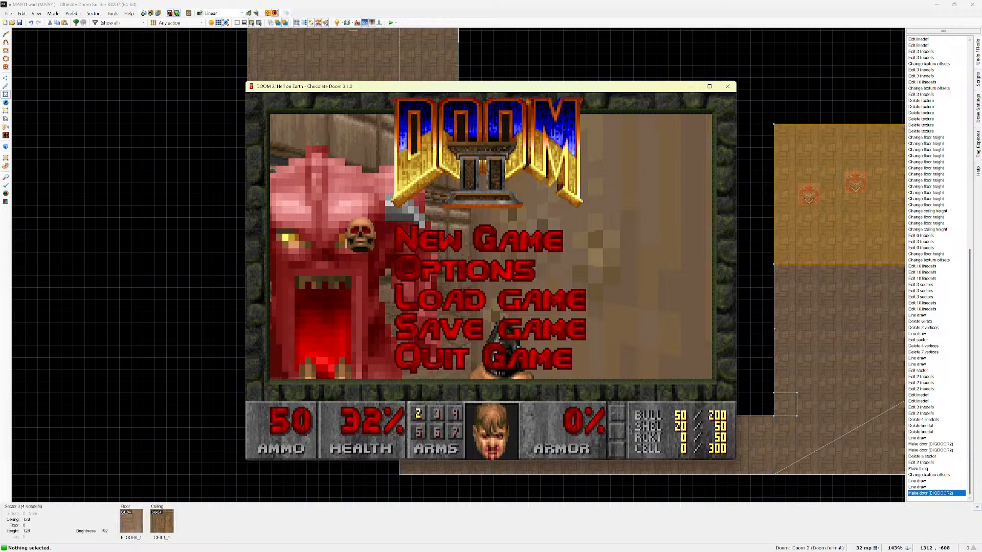
{"action": "key", "text": "Down"}
{"action": "key", "text": "Return"}
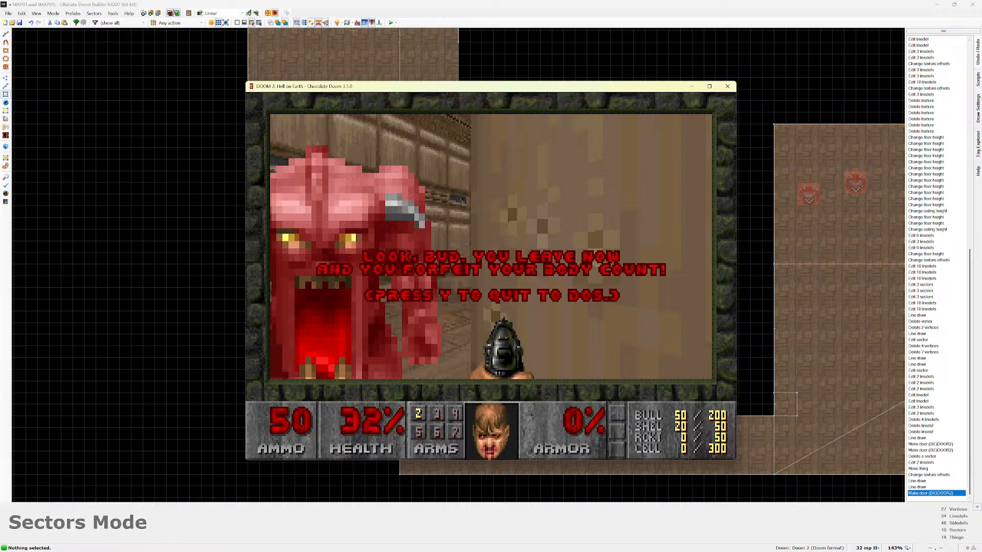
{"action": "key", "text": "y"}
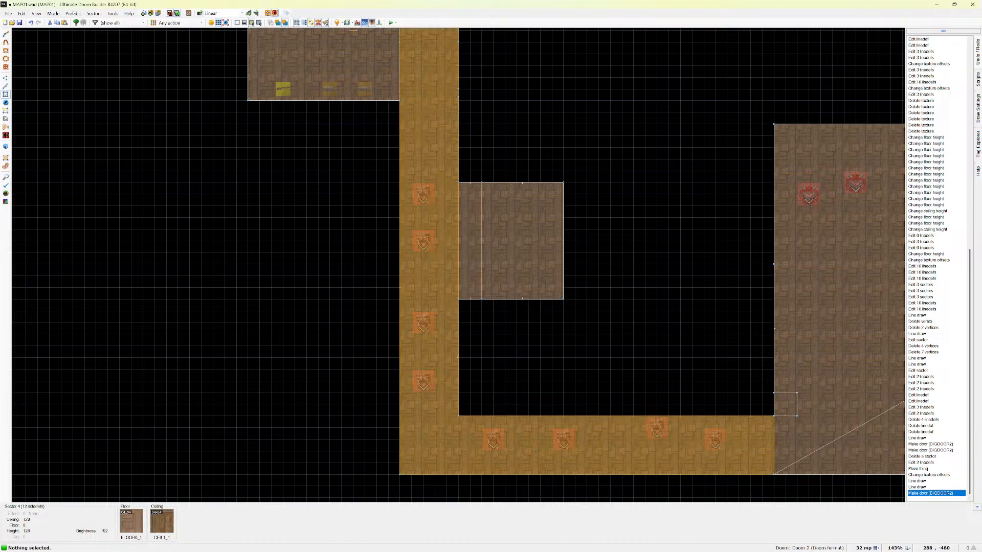
Check the narrow door sector's properties without changing them, and flip the sector's linedefs.
{"action": "right_click", "coordinate": [472, 241]}
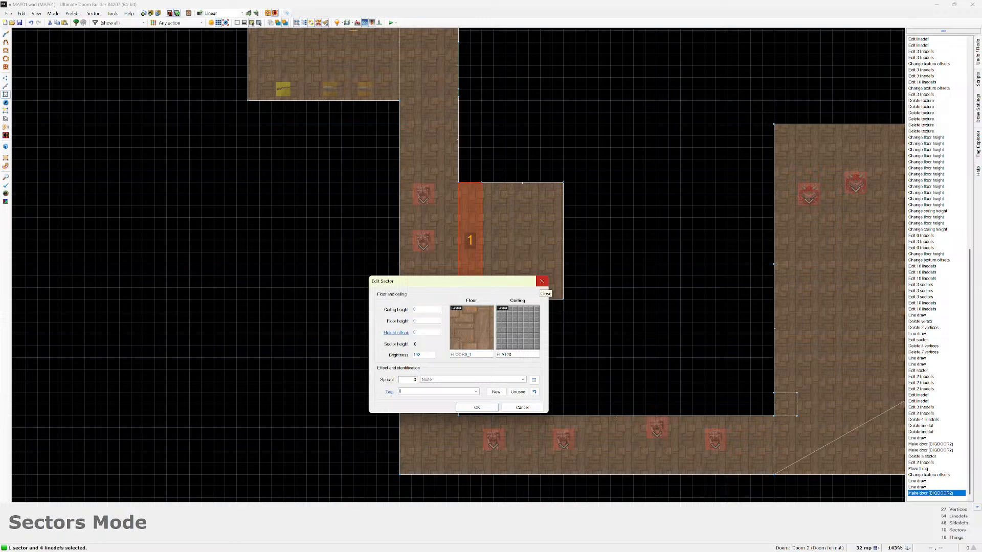
{"action": "left_click", "coordinate": [542, 281]}
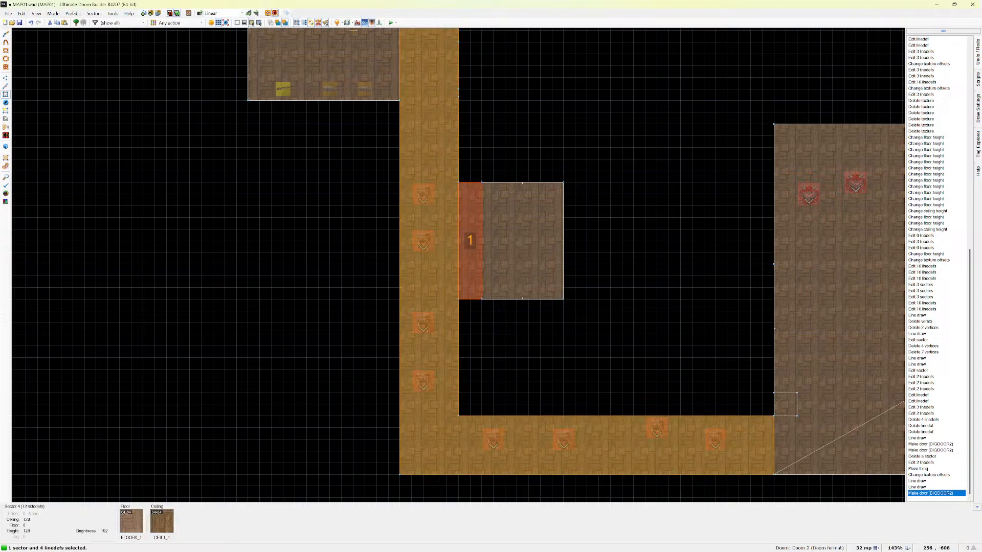
{"action": "key", "text": "f"}
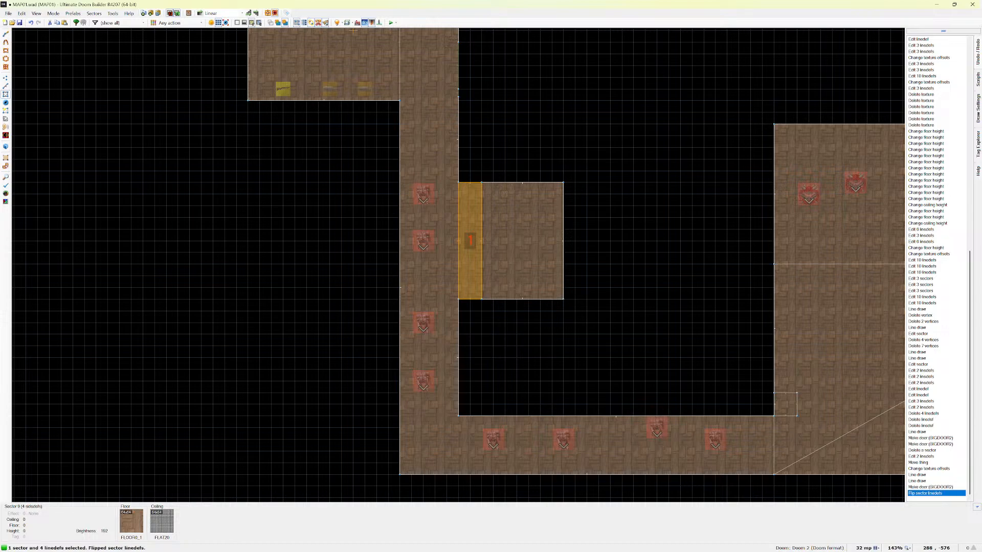
Test the map in Chocolate Doom again, walk up to the door with flipped linedefs, and quit the game.
{"action": "scroll", "coordinate": [491, 298], "scroll_direction": "up", "scroll_amount": 4}
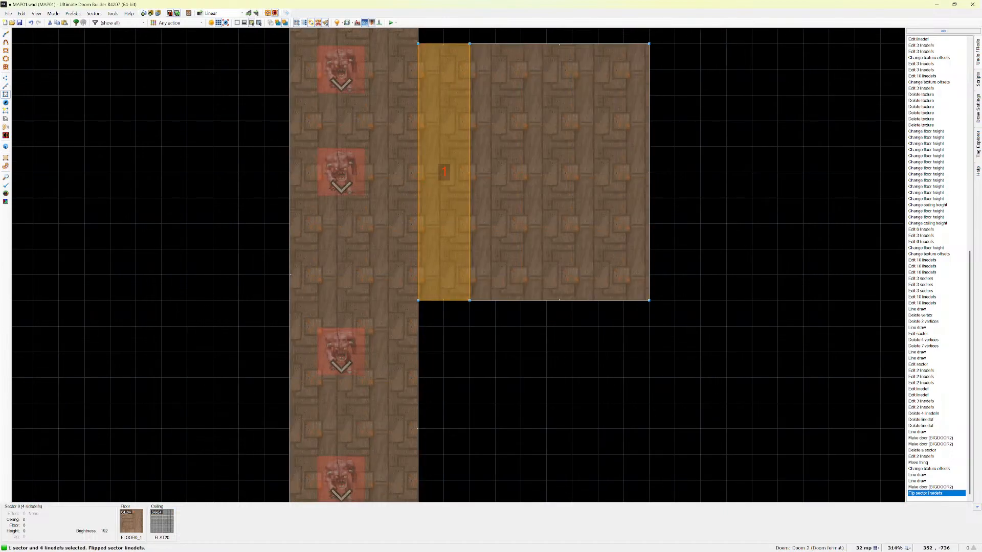
{"action": "key", "text": "F9"}
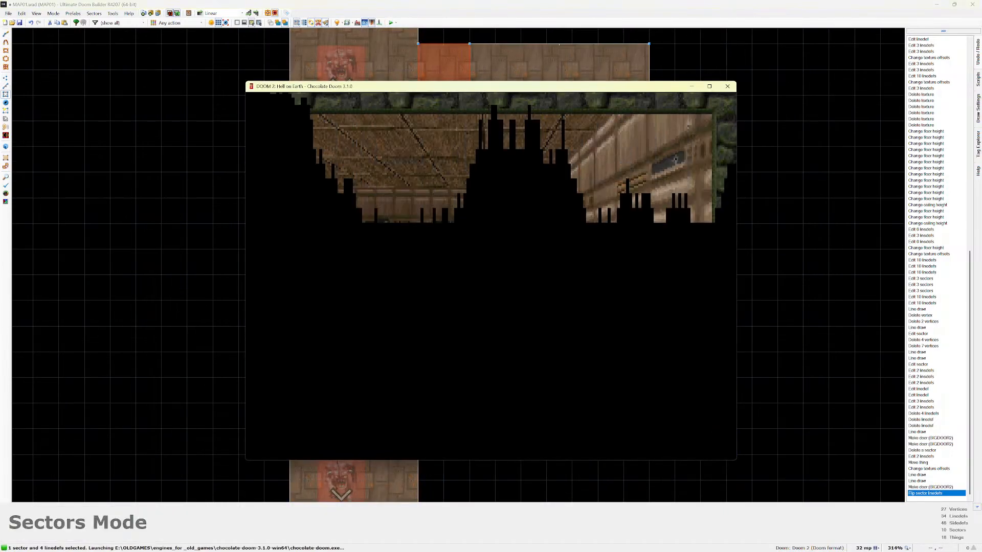
{"action": "key", "text": "w"}
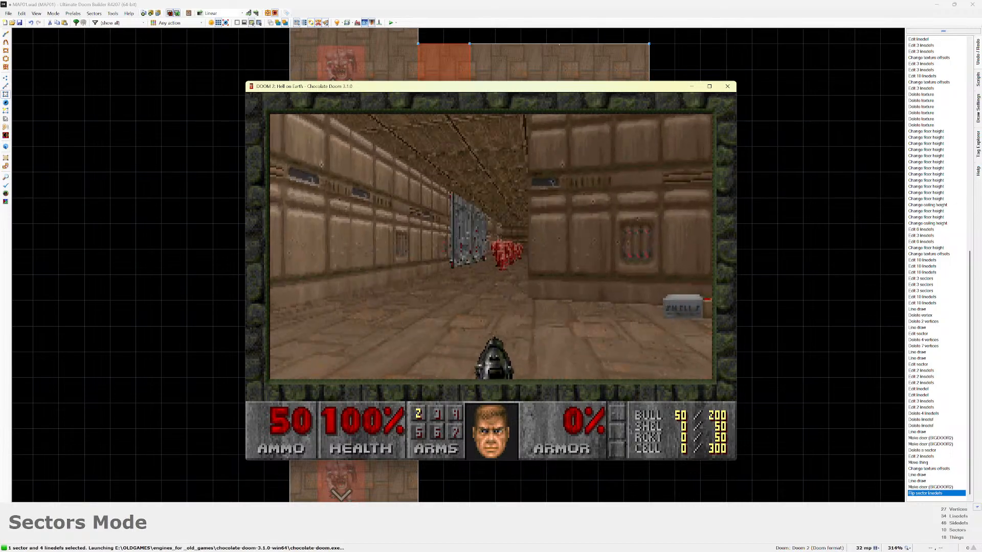
{"action": "key", "text": "w"}
{"action": "key", "text": "w"}
{"action": "key", "text": "Escape"}
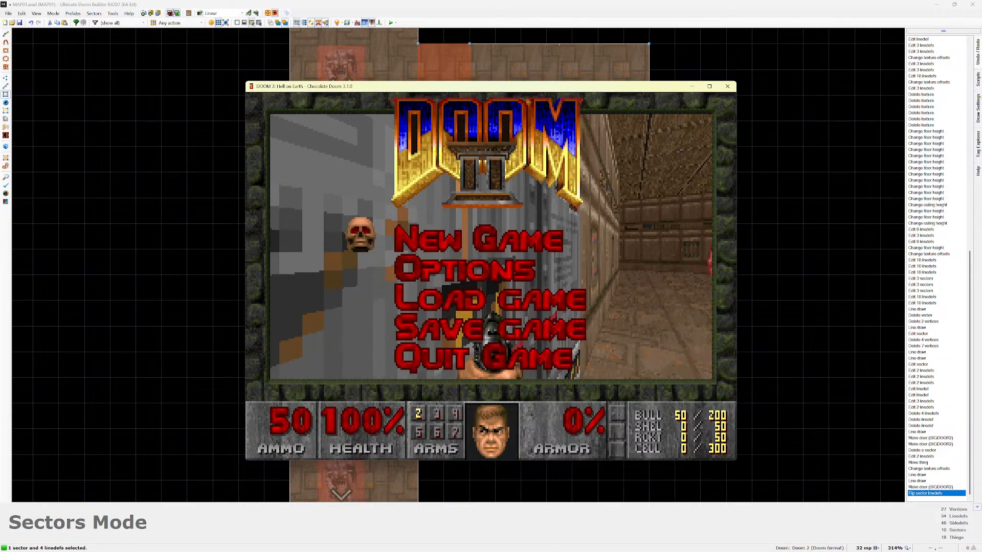
{"action": "key", "text": "Down"}
{"action": "key", "text": "Return"}
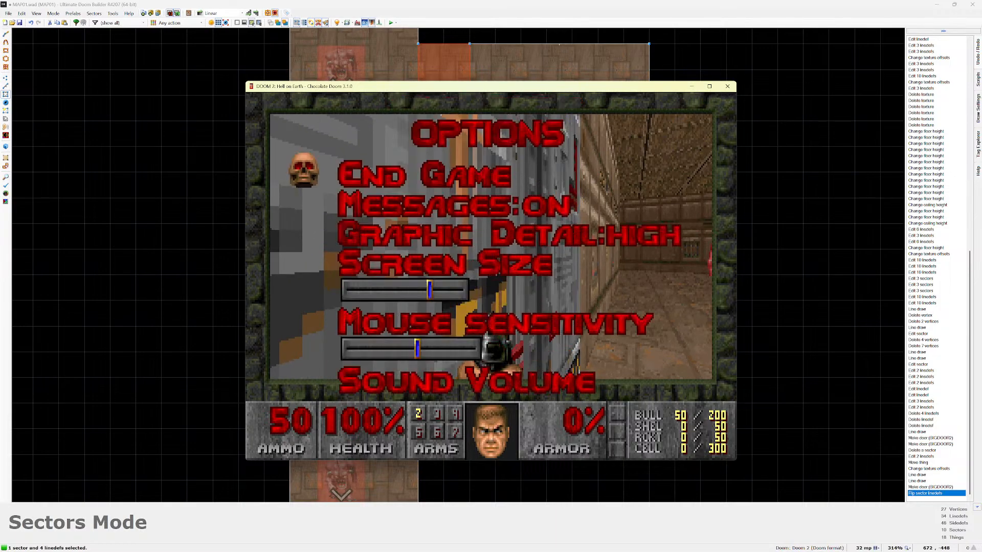
{"action": "key", "text": "F10"}
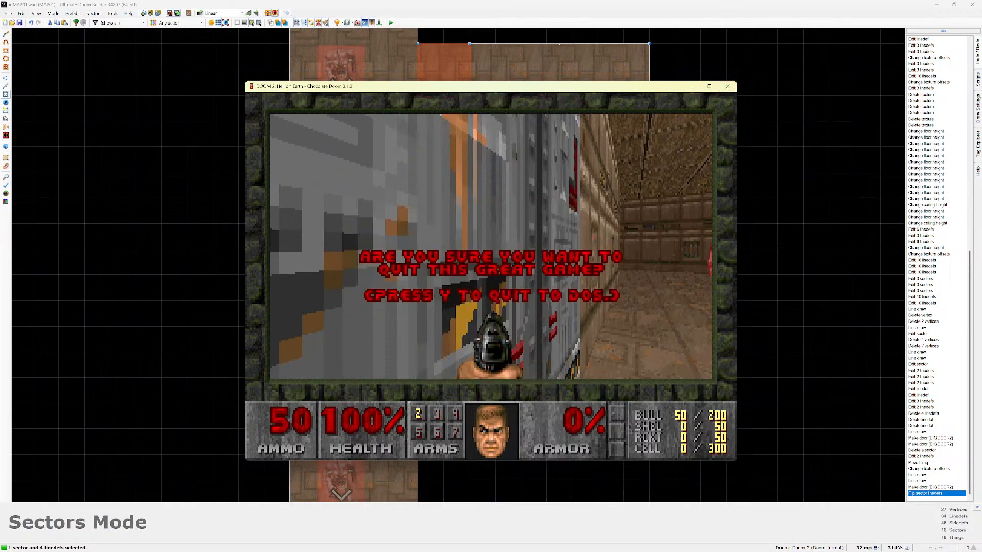
{"action": "key", "text": "y"}
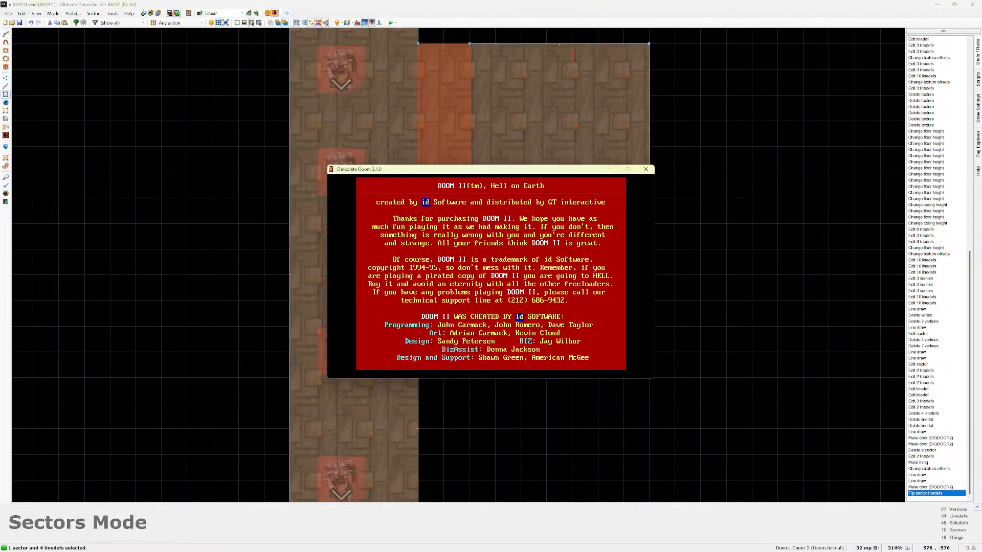
{"action": "left_click", "coordinate": [645, 169]}
Set the door sector's special effect to 14, Door Open Close (opens after 5 min).
{"action": "right_click", "coordinate": [443, 177]}
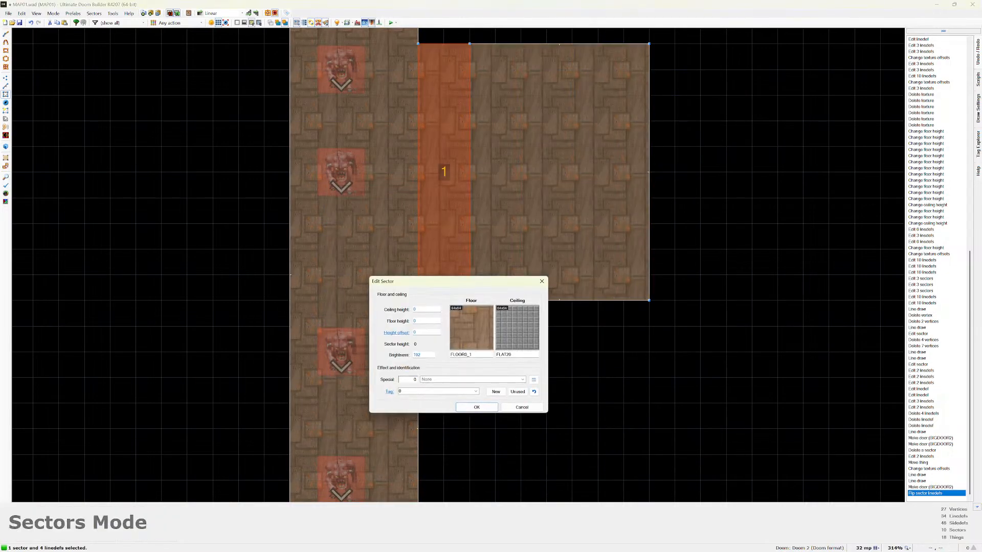
{"action": "left_click", "coordinate": [522, 379]}
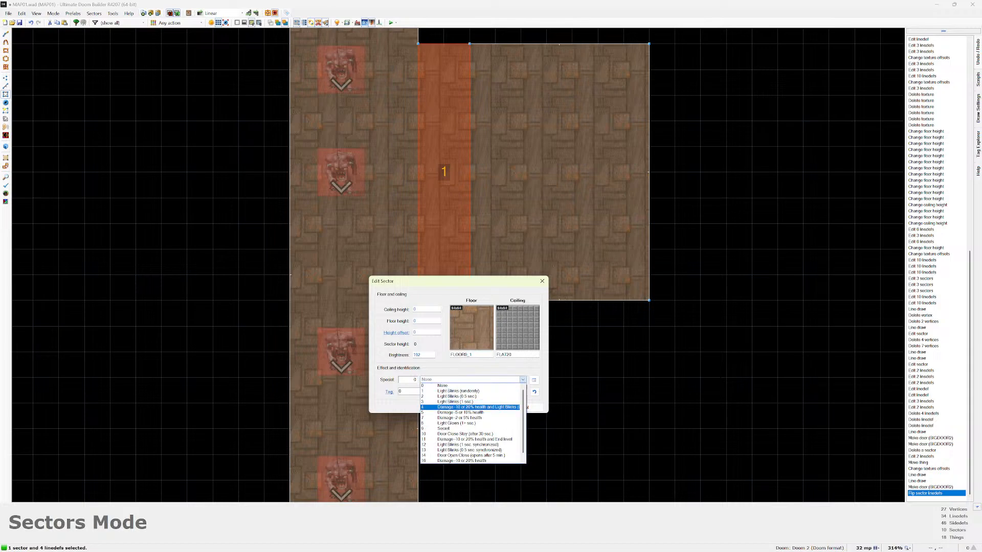
{"action": "left_click", "coordinate": [533, 380]}
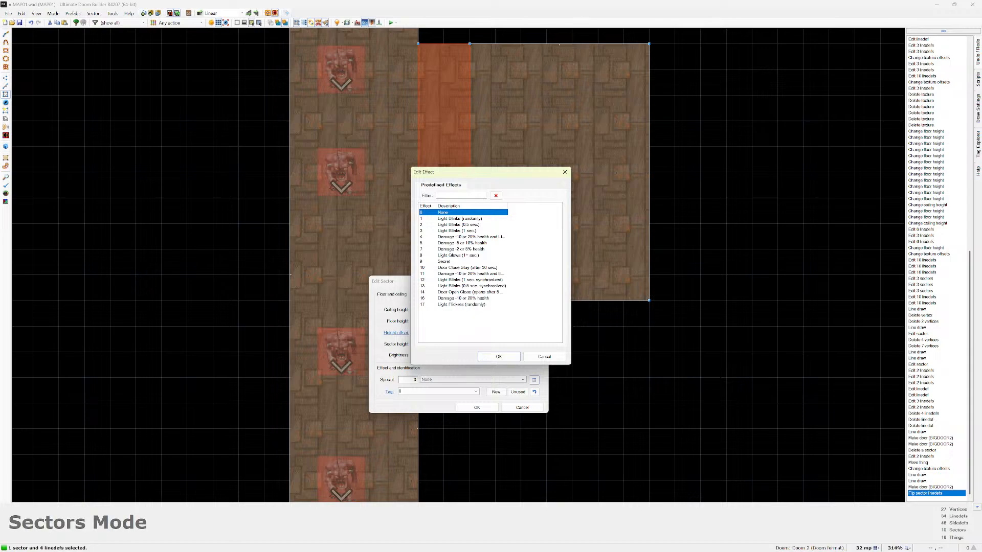
{"action": "left_click", "coordinate": [470, 292]}
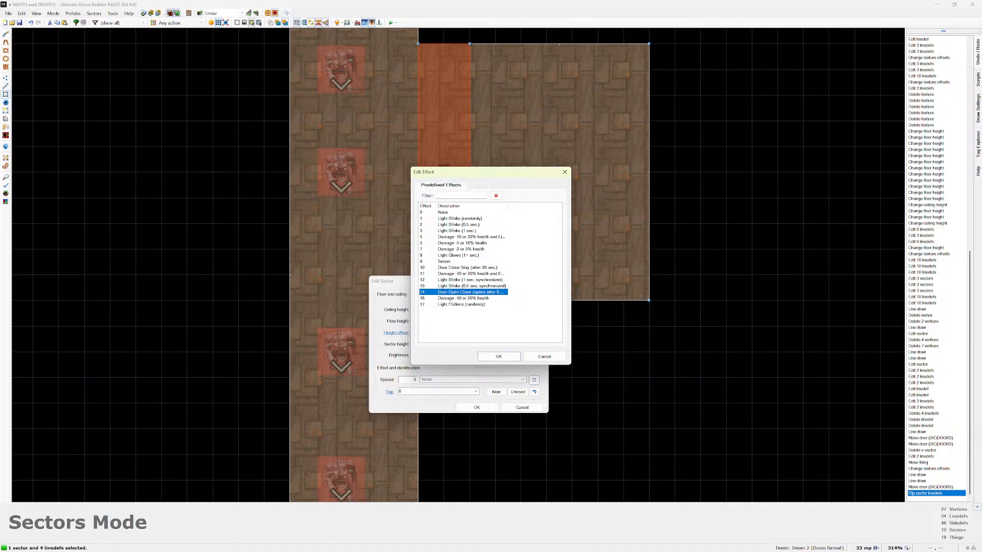
{"action": "left_click", "coordinate": [442, 212]}
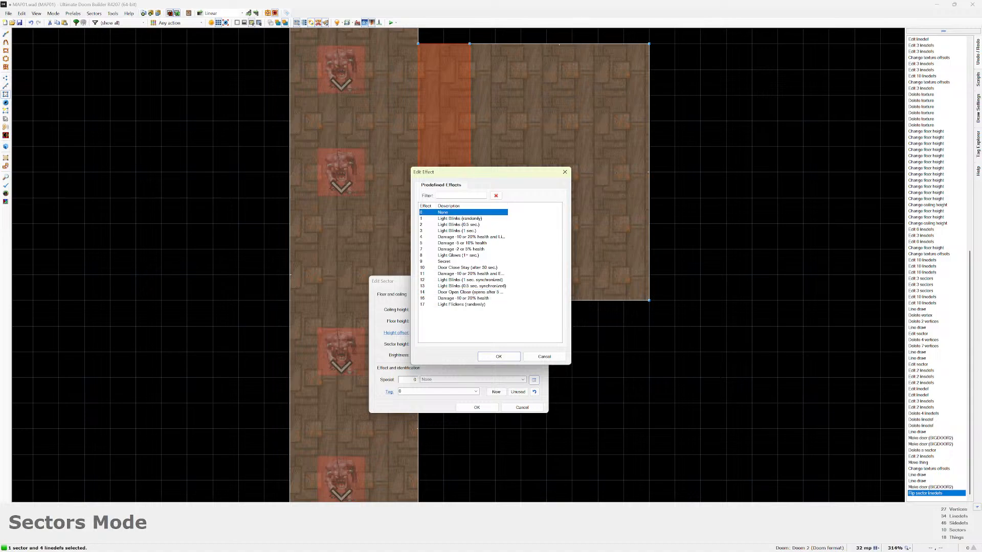
{"action": "left_click", "coordinate": [470, 292]}
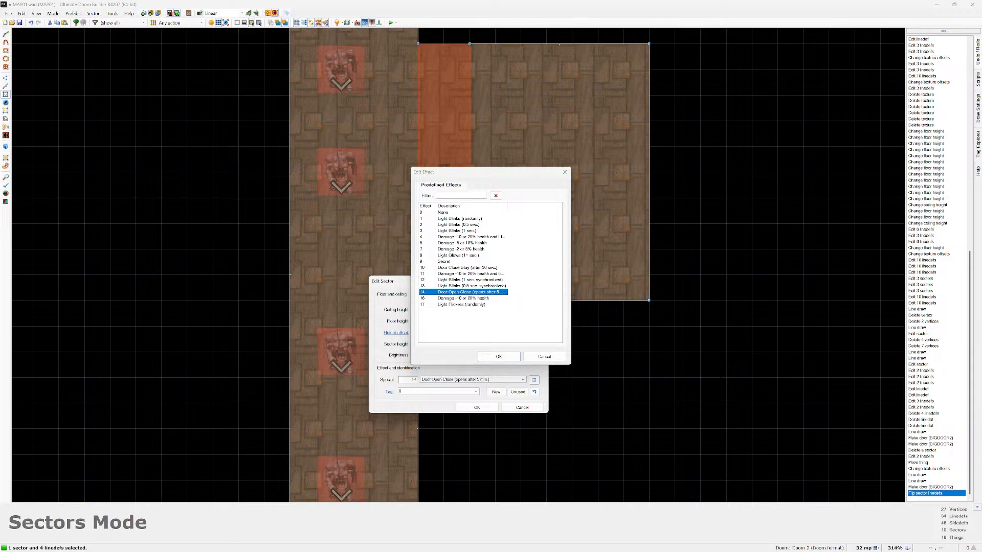
{"action": "key", "text": "Return"}
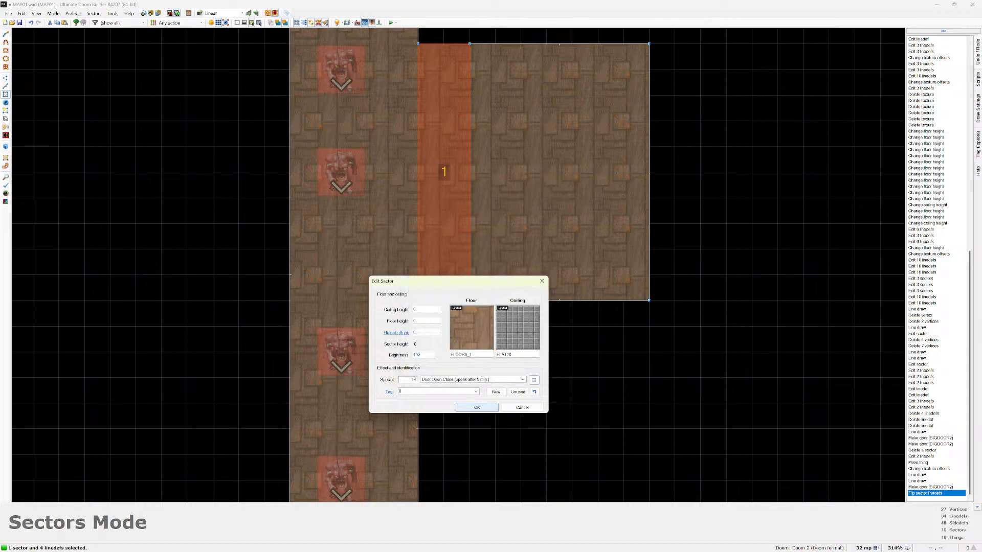
{"action": "left_click", "coordinate": [476, 407]}
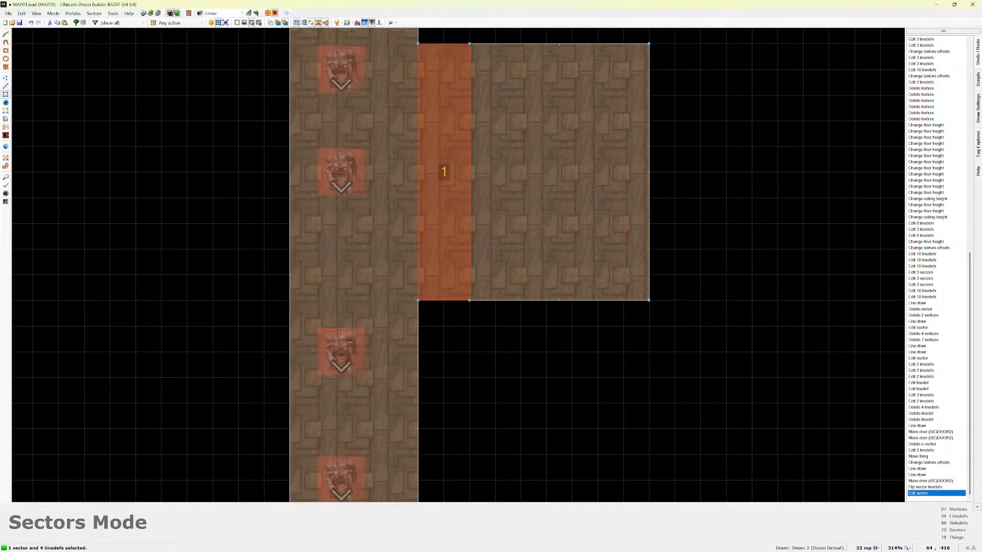
Run the map with the door sector's new special effect, try the door in the corridor, and quit the game.
{"action": "left_click", "coordinate": [390, 22]}
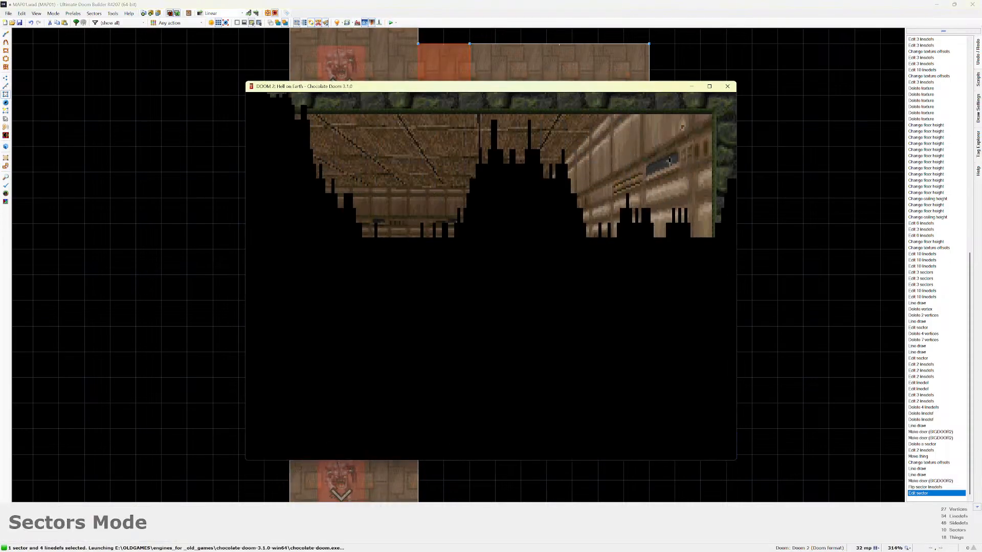
{"action": "key", "text": "w"}
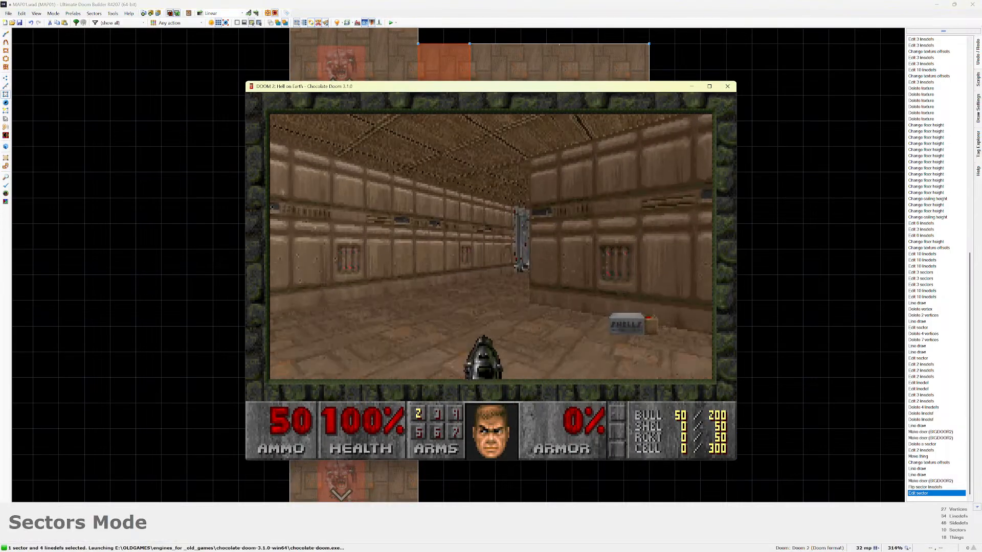
{"action": "key", "text": "w"}
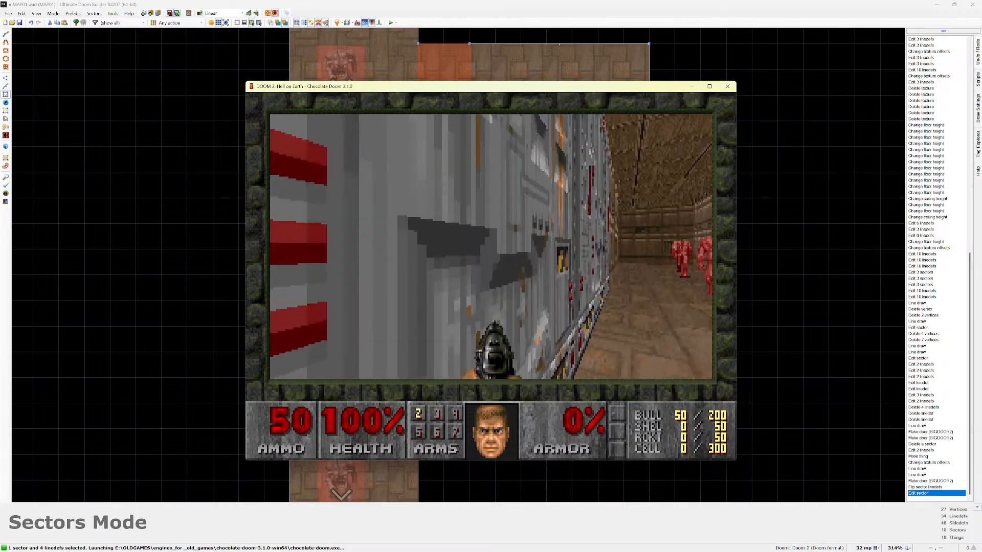
{"action": "key", "text": "w"}
{"action": "key", "text": "Escape"}
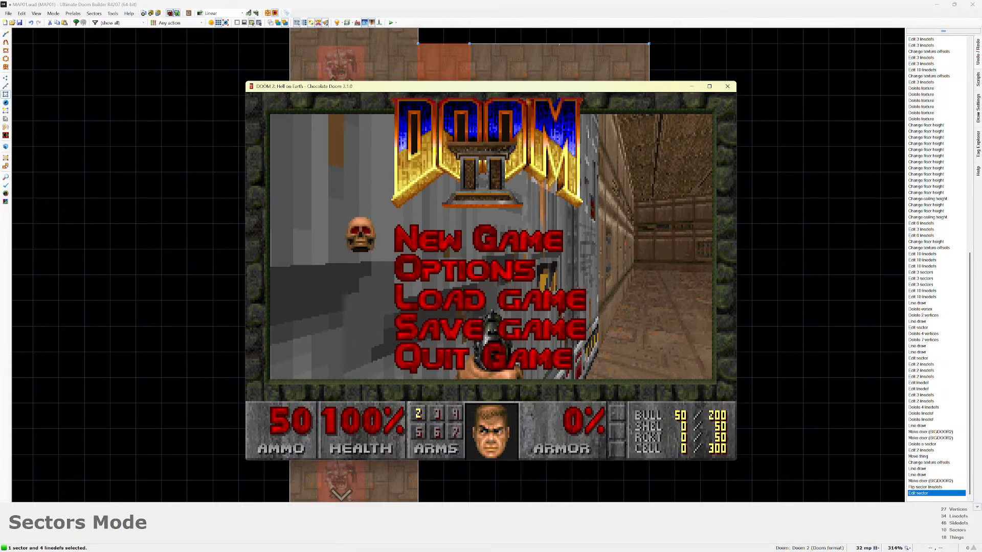
{"action": "key", "text": "Up"}
{"action": "key", "text": "Return"}
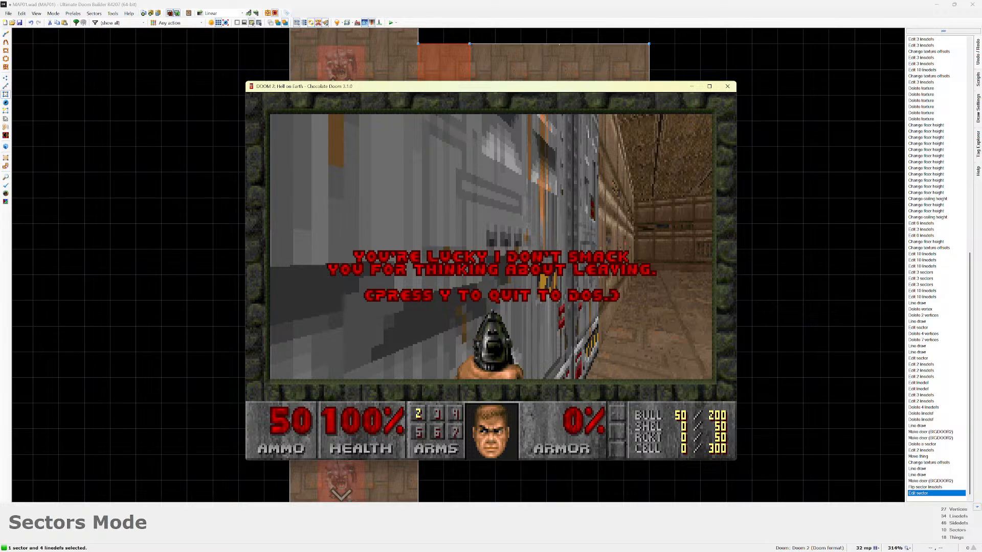
{"action": "key", "text": "y"}
{"action": "key", "text": "Escape"}
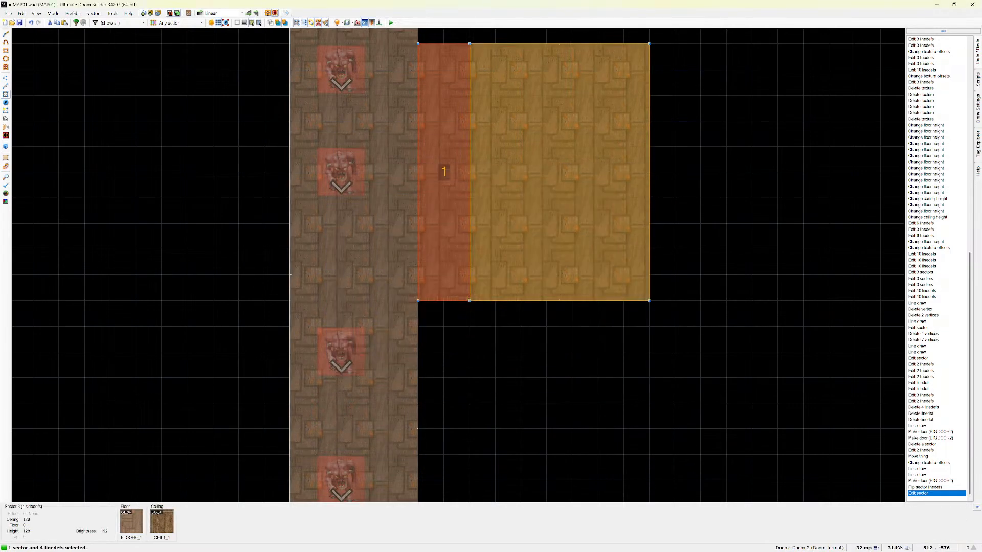
Look through the special effects available for the narrow door sector, keeping the current one.
{"action": "right_click", "coordinate": [444, 197]}
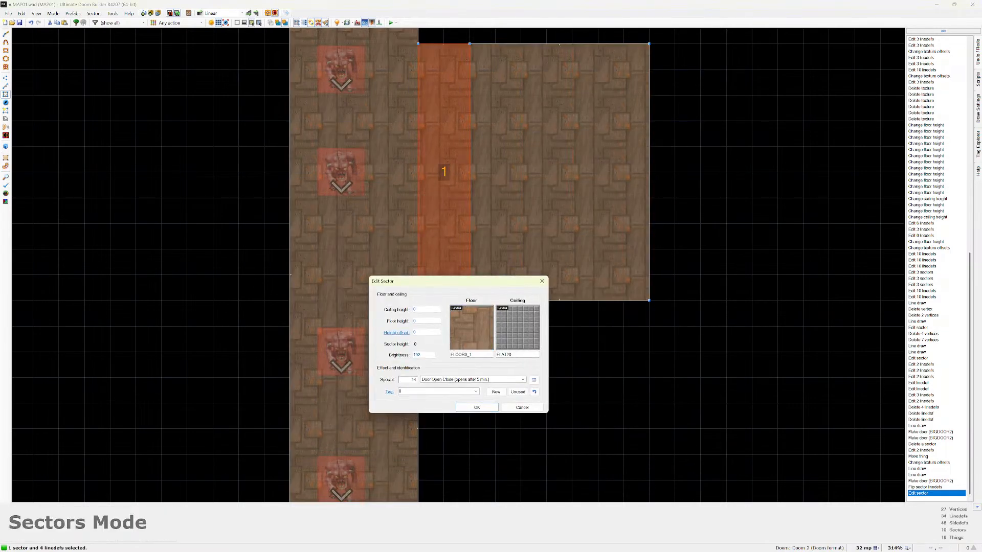
{"action": "left_click", "coordinate": [523, 379]}
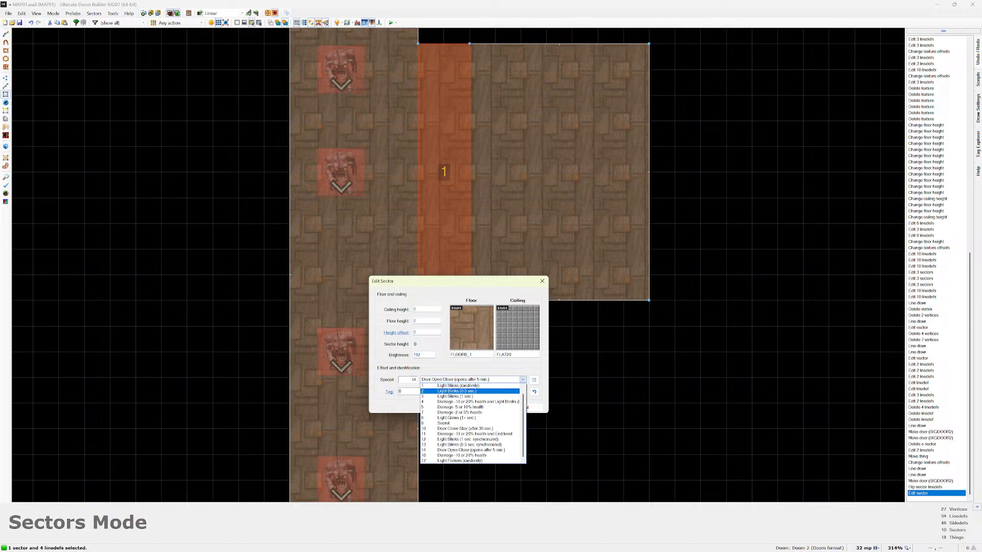
{"action": "left_click", "coordinate": [522, 379]}
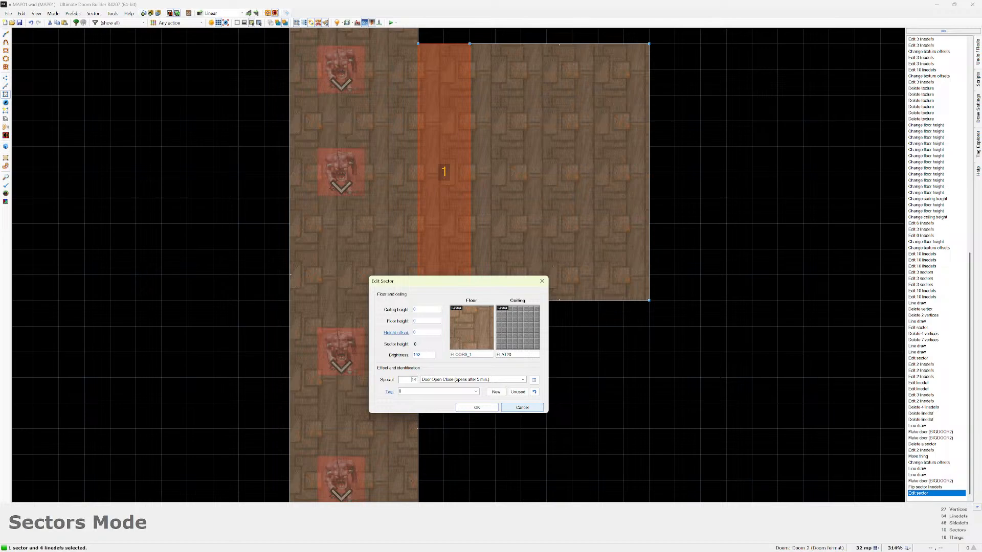
{"action": "left_click", "coordinate": [477, 407]}
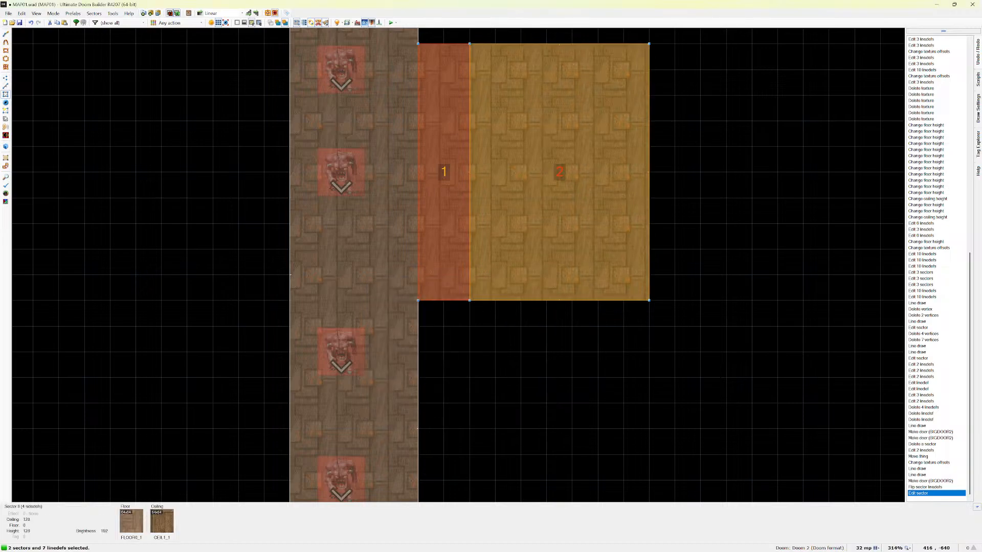
Check the sector properties of the side room and the corridor without changing them.
{"action": "right_click", "coordinate": [517, 205]}
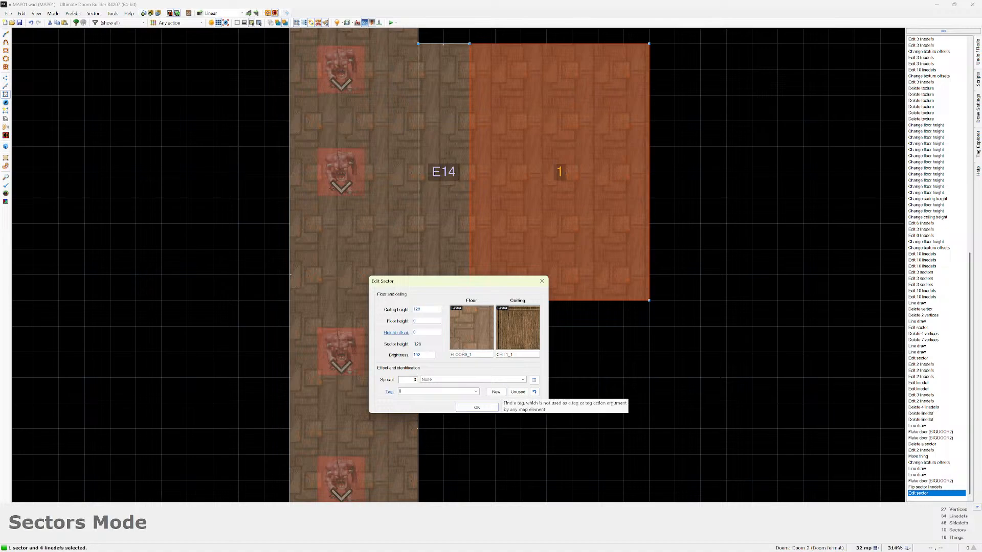
{"action": "left_click", "coordinate": [522, 407]}
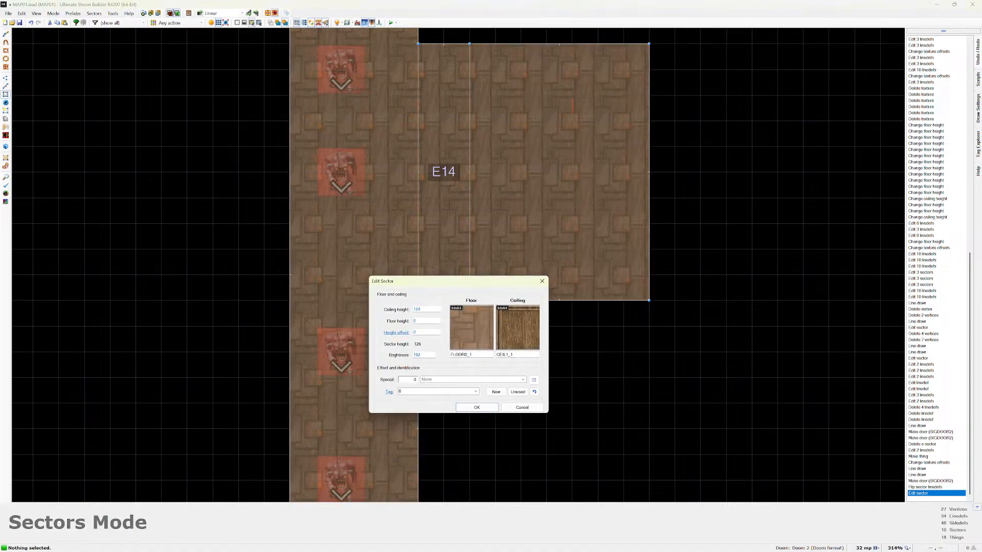
{"action": "left_click", "coordinate": [522, 408]}
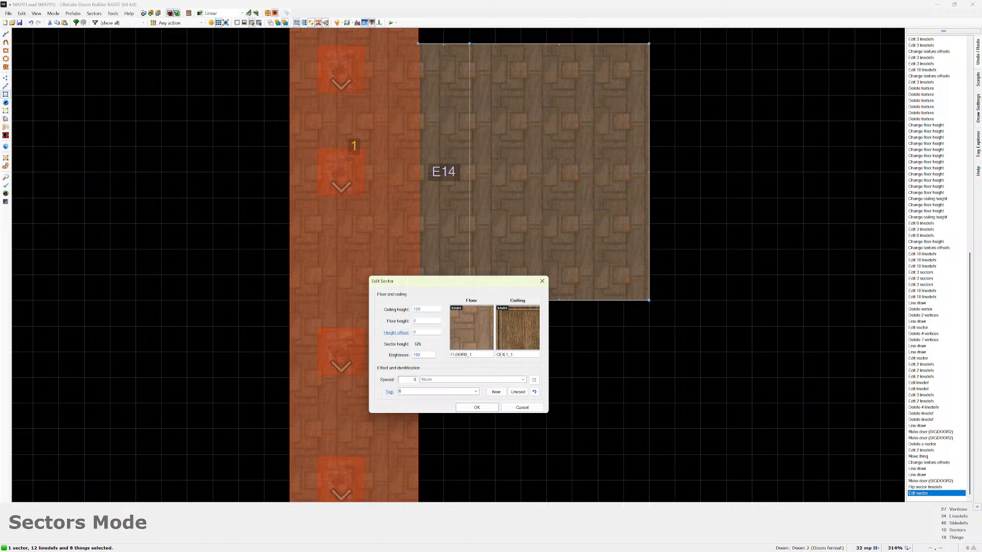
{"action": "left_click", "coordinate": [522, 408]}
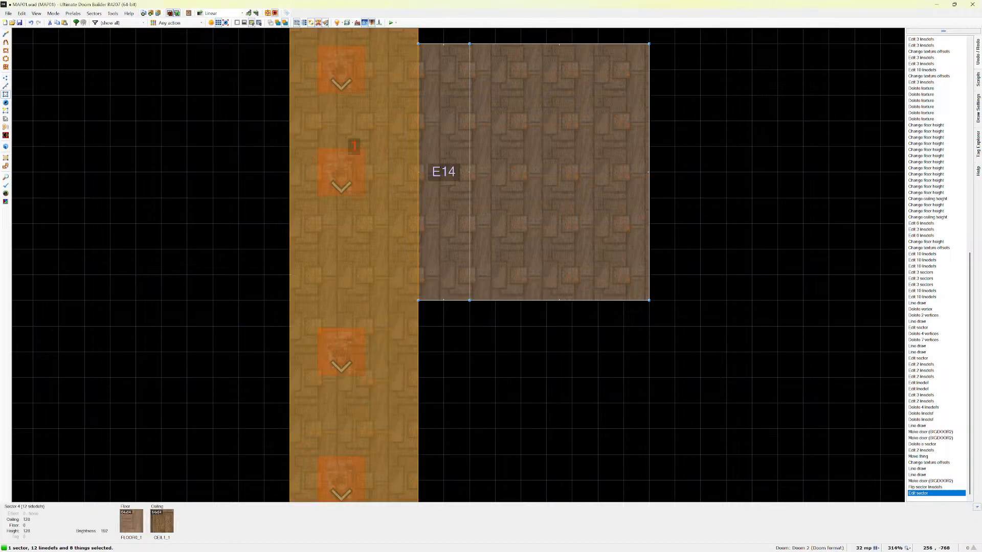
{"action": "right_click", "coordinate": [443, 197]}
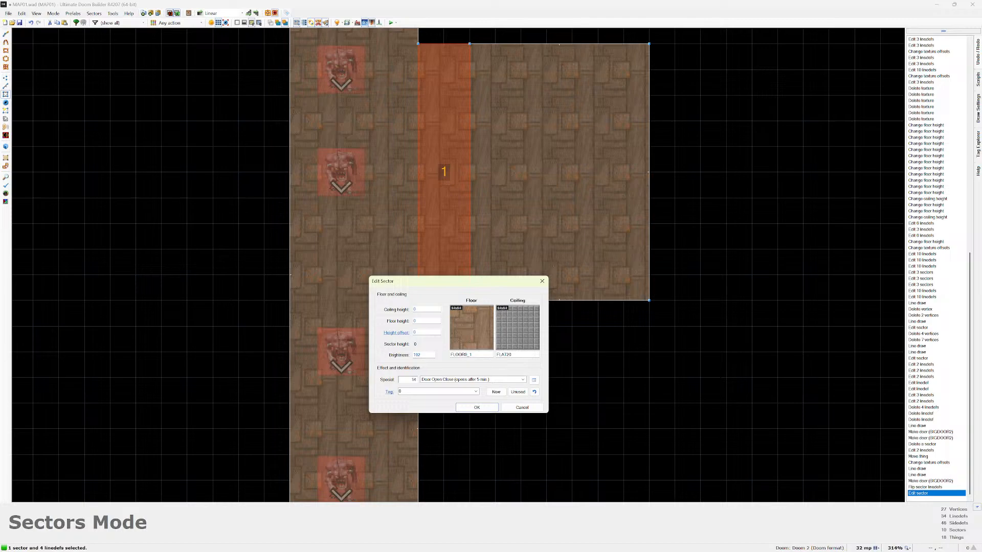
{"action": "left_click", "coordinate": [522, 379]}
{"action": "left_click", "coordinate": [522, 379]}
{"action": "left_click", "coordinate": [522, 379]}
{"action": "scroll", "coordinate": [473, 409], "scroll_direction": "up", "scroll_amount": 1}
{"action": "left_click", "coordinate": [455, 386]}
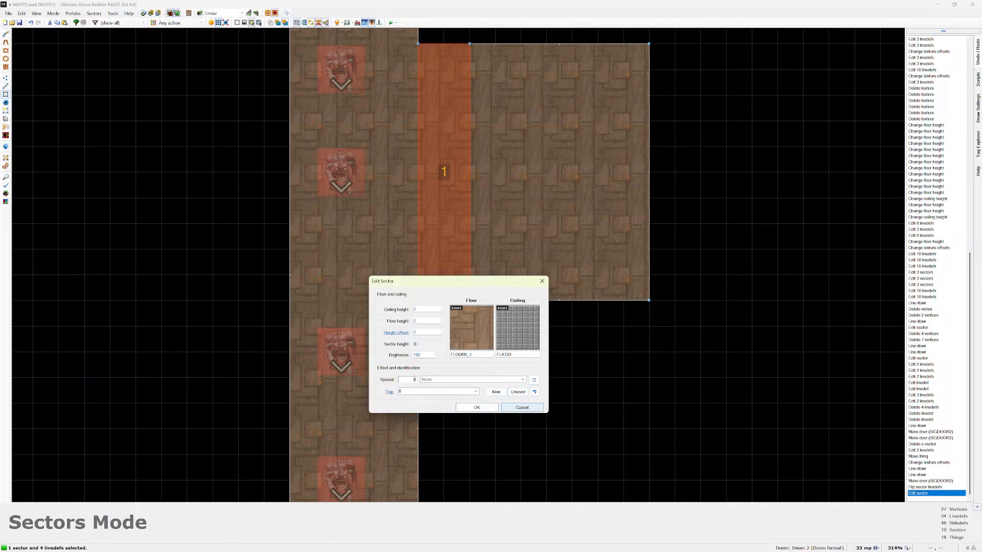
{"action": "left_click", "coordinate": [542, 281]}
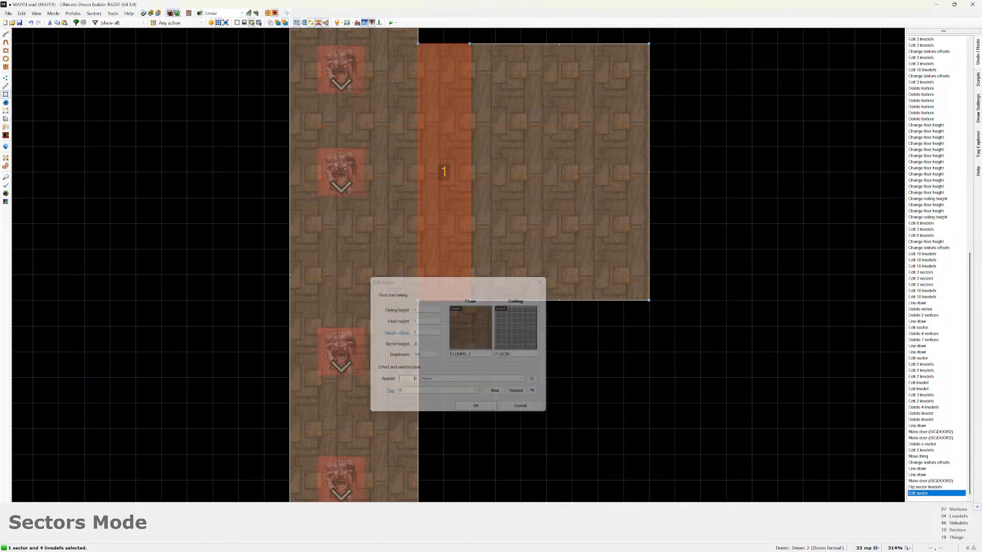
Examine the Make Door textures and options for the narrow sector, and recheck its sector properties without changes.
{"action": "left_click", "coordinate": [188, 13]}
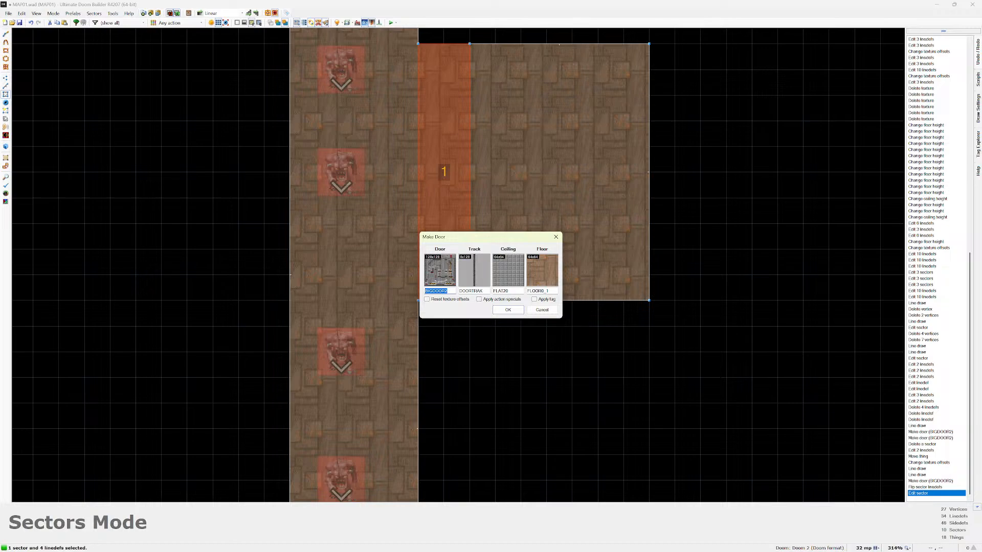
{"action": "left_click", "coordinate": [508, 310]}
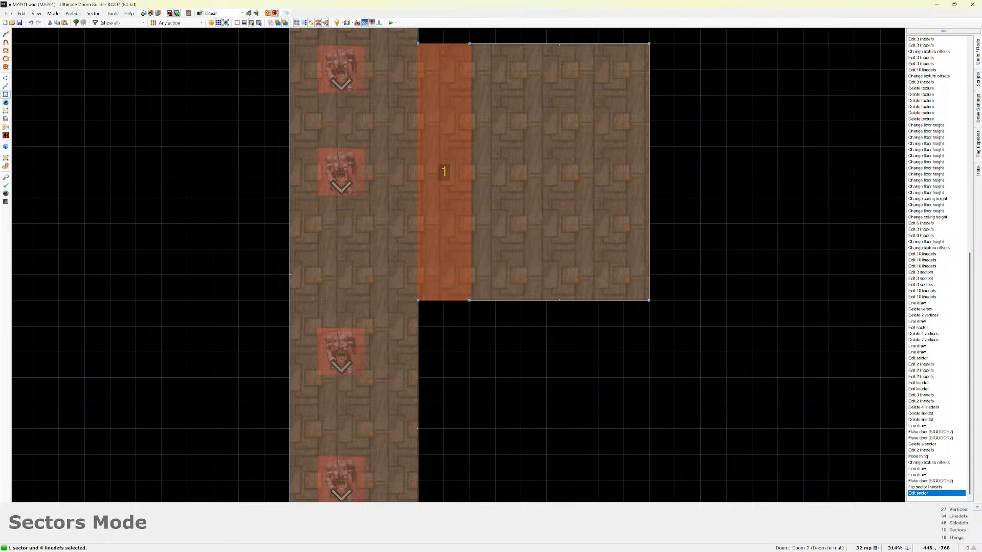
{"action": "right_click", "coordinate": [443, 215]}
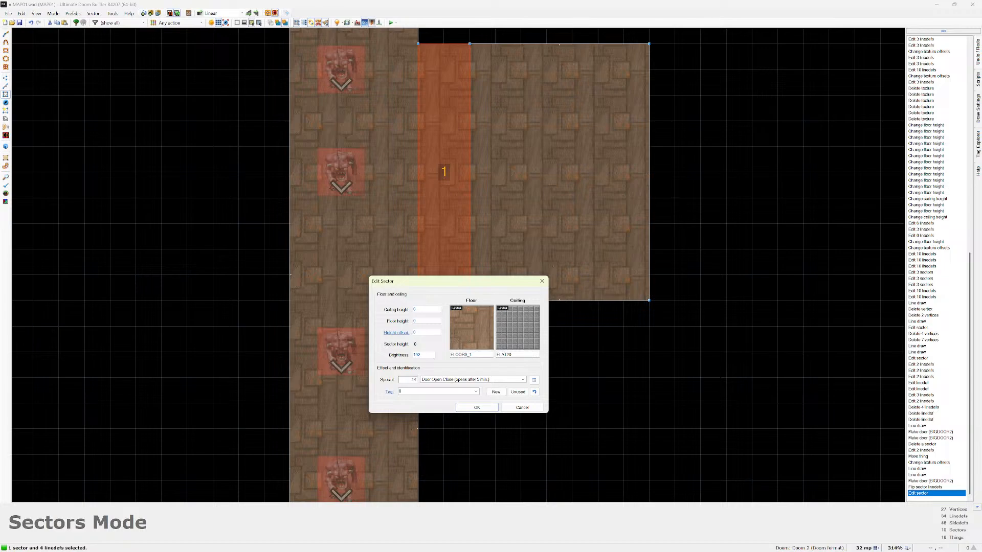
{"action": "left_click", "coordinate": [521, 407]}
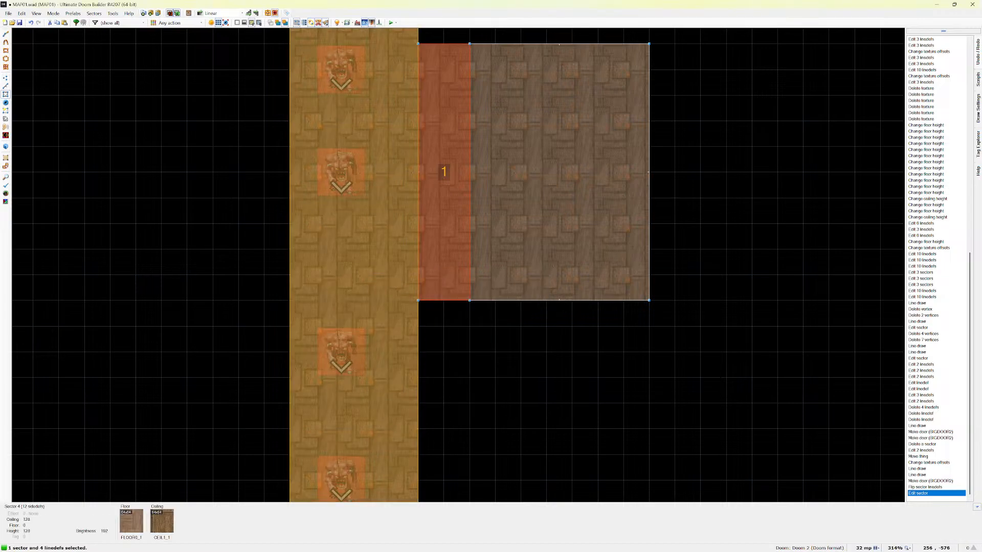
{"action": "scroll", "coordinate": [429, 183], "scroll_direction": "down", "scroll_amount": 4}
{"action": "scroll", "coordinate": [431, 182], "scroll_direction": "down", "scroll_amount": 4}
{"action": "key", "text": "s"}
{"action": "scroll", "coordinate": [426, 156], "scroll_direction": "up", "scroll_amount": 8}
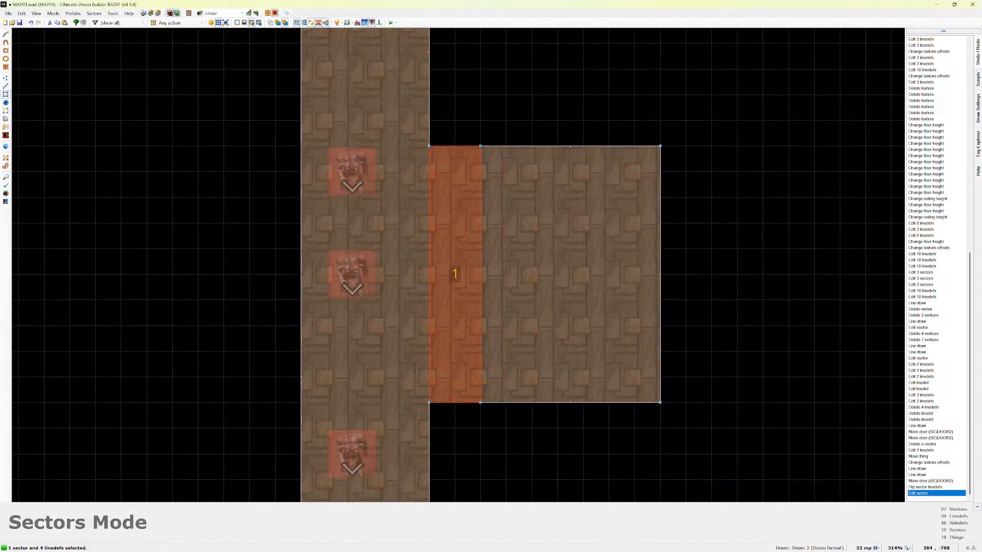
{"action": "right_click", "coordinate": [454, 274]}
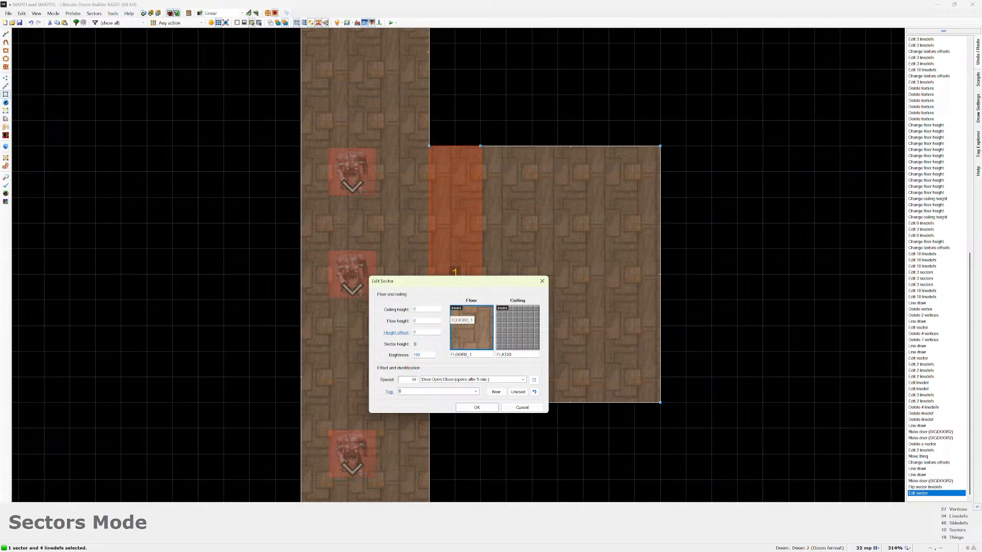
{"action": "left_click", "coordinate": [541, 281]}
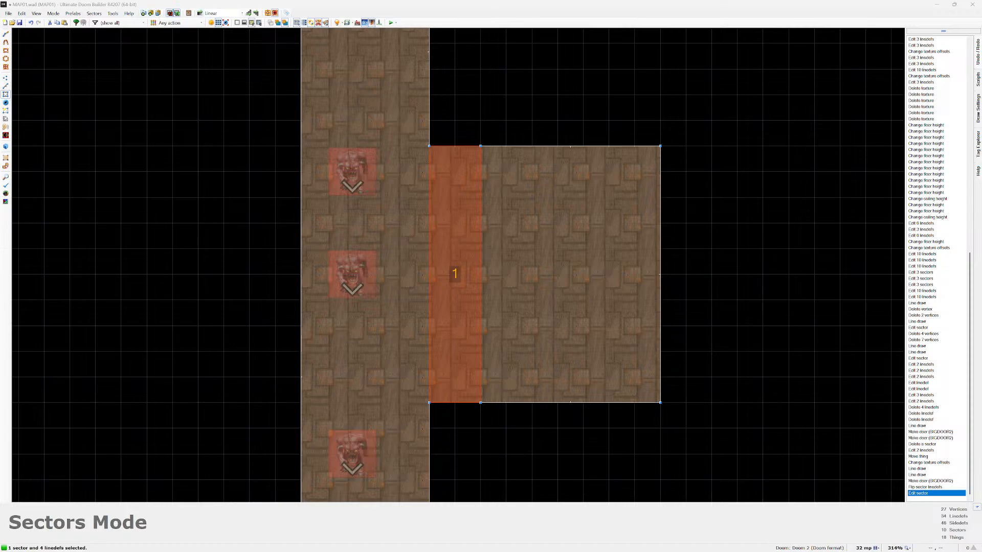
Choose the test engine in the Doom 2 (Doom format) game configuration, run the map with it, and return to the editor.
{"action": "left_click", "coordinate": [129, 14]}
{"action": "mouse_move", "coordinate": [112, 14]}
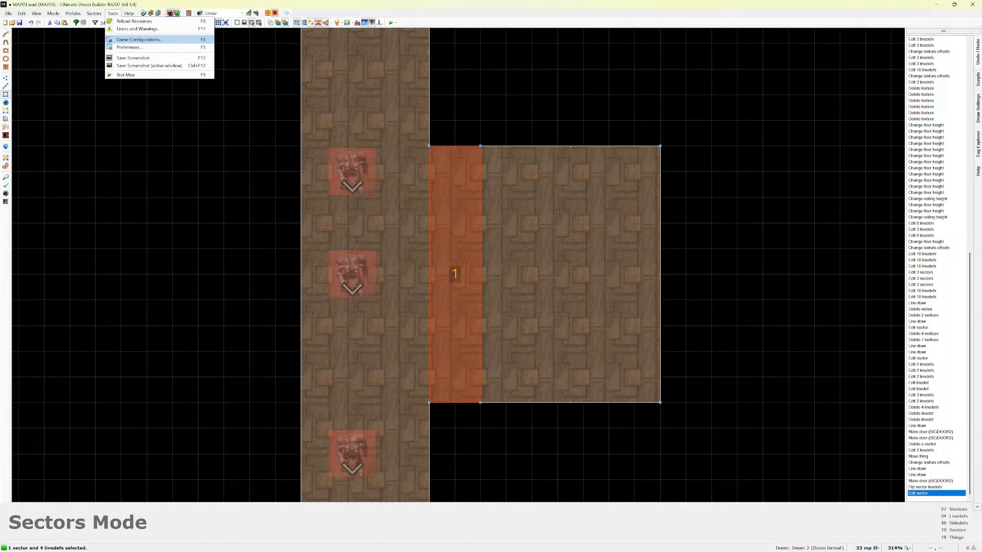
{"action": "left_click", "coordinate": [137, 40]}
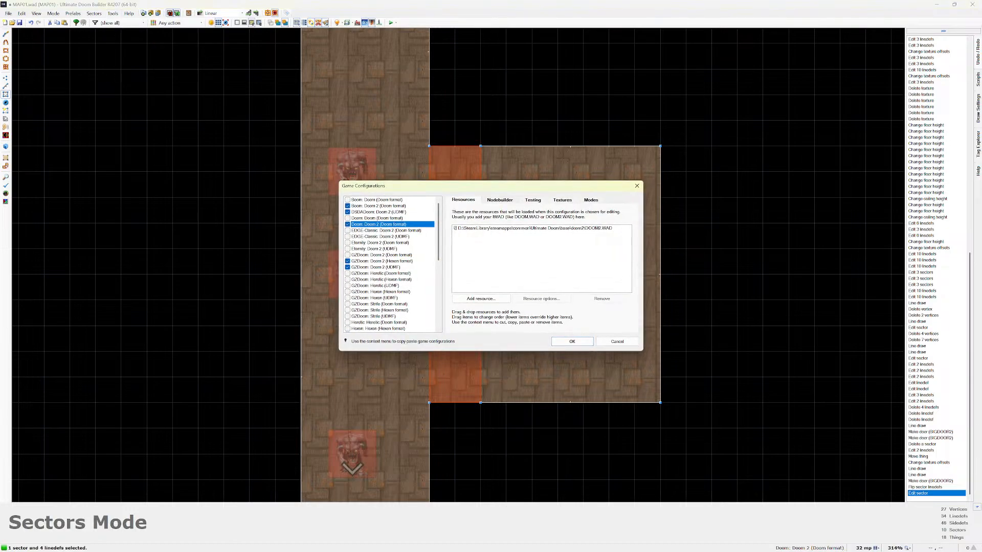
{"action": "left_click", "coordinate": [533, 200]}
{"action": "left_click", "coordinate": [605, 227]}
{"action": "left_click", "coordinate": [606, 227]}
{"action": "left_click", "coordinate": [542, 234]}
{"action": "left_click", "coordinate": [572, 341]}
{"action": "left_click", "coordinate": [390, 22]}
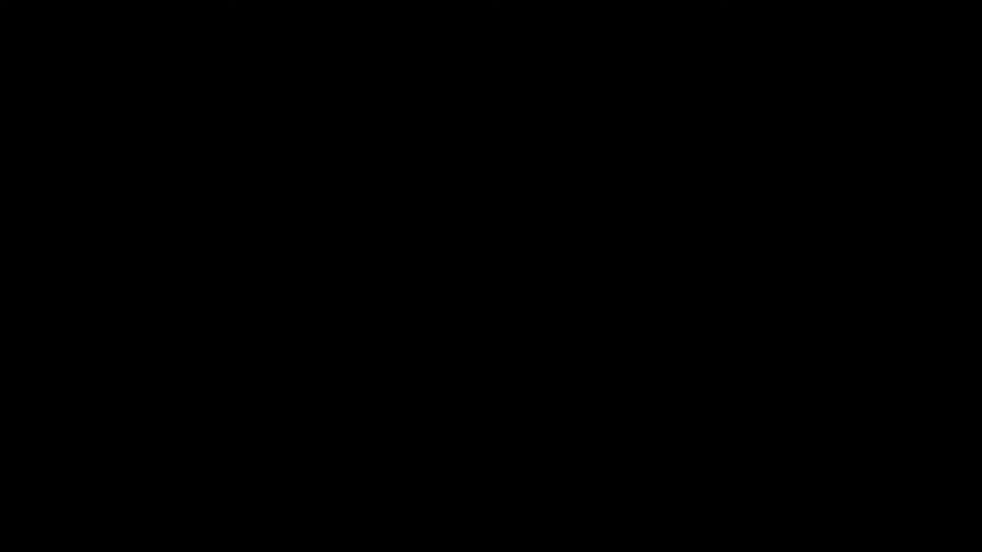
{"action": "key", "text": "Return"}
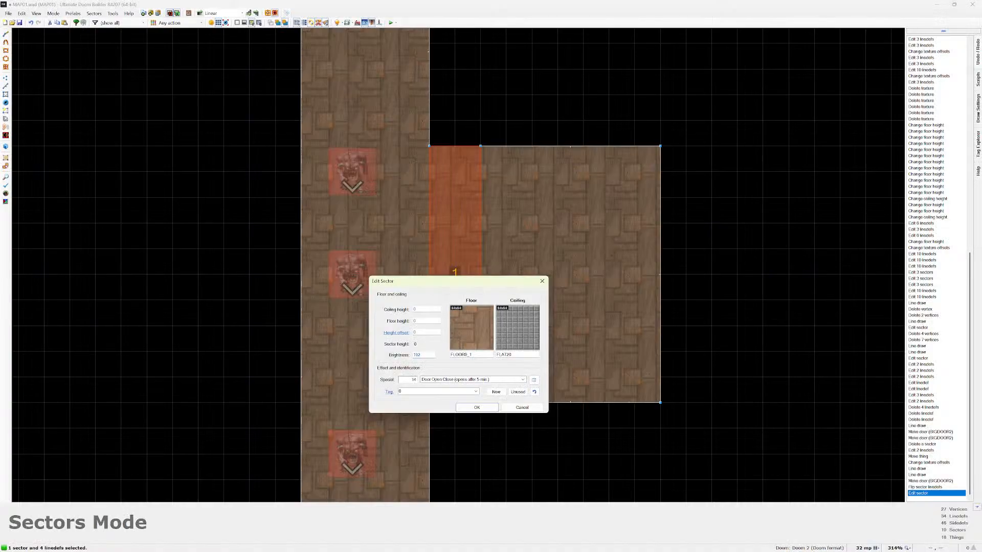
Review the door sector's special effect list once more and leave its properties unchanged.
{"action": "left_click", "coordinate": [522, 379]}
{"action": "left_click", "coordinate": [522, 379]}
{"action": "left_click", "coordinate": [522, 408]}
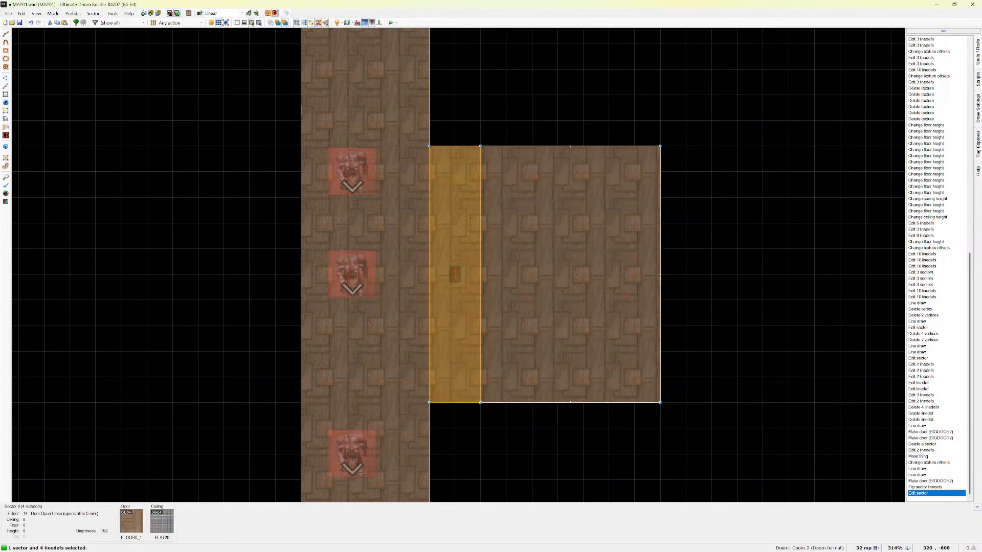
Delete the side room sector and the narrow door sector attached to the corridor.
{"action": "left_click_drag", "start_coordinate": [718, 422], "coordinate": [448, 128]}
{"action": "key", "text": "Delete"}
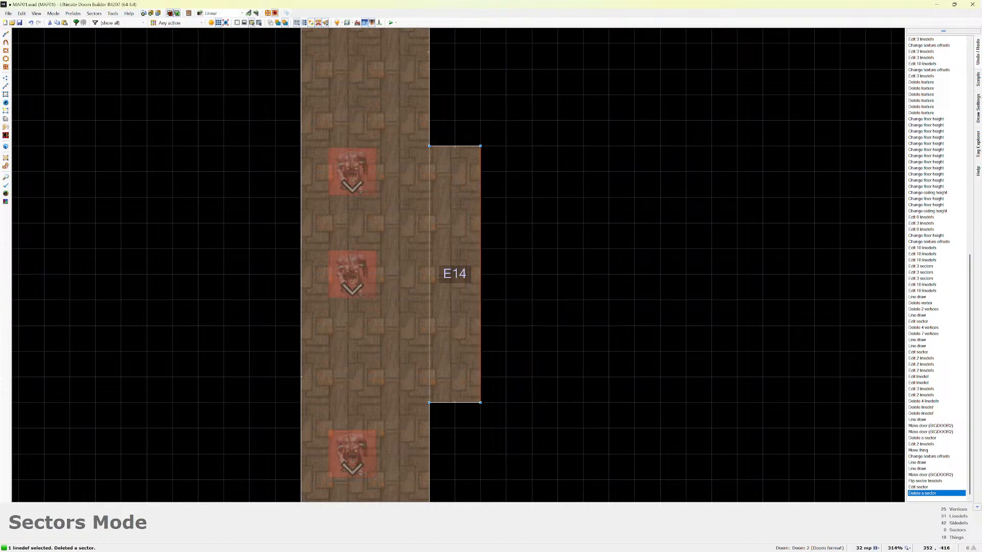
{"action": "left_click_drag", "start_coordinate": [429, 132], "coordinate": [530, 408]}
{"action": "key", "text": "Delete"}
{"action": "scroll", "coordinate": [513, 338], "scroll_direction": "down", "scroll_amount": 2}
{"action": "scroll", "coordinate": [512, 336], "scroll_direction": "down", "scroll_amount": 2}
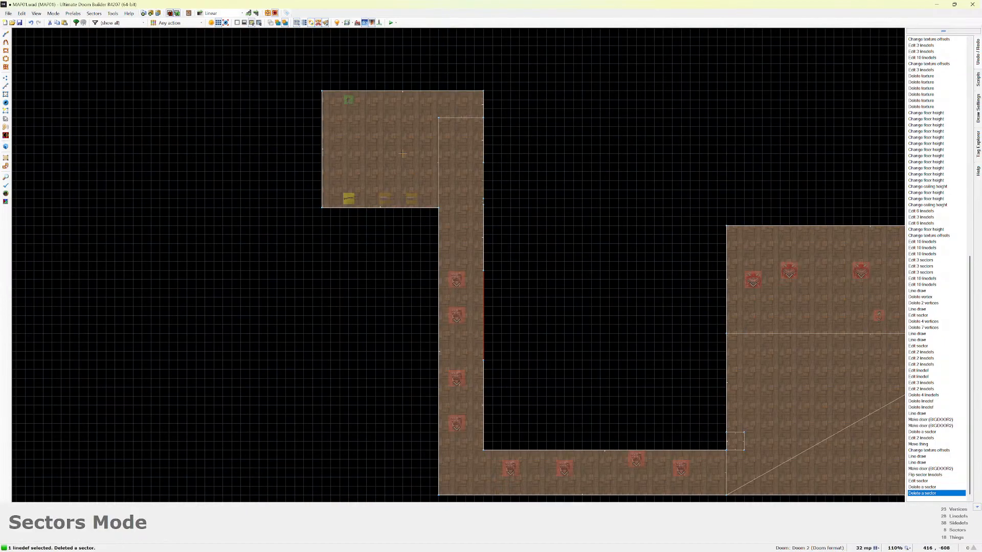
{"action": "scroll", "coordinate": [515, 328], "scroll_direction": "up", "scroll_amount": 2}
{"action": "left_click", "coordinate": [456, 292]}
{"action": "scroll", "coordinate": [462, 299], "scroll_direction": "up", "scroll_amount": 2}
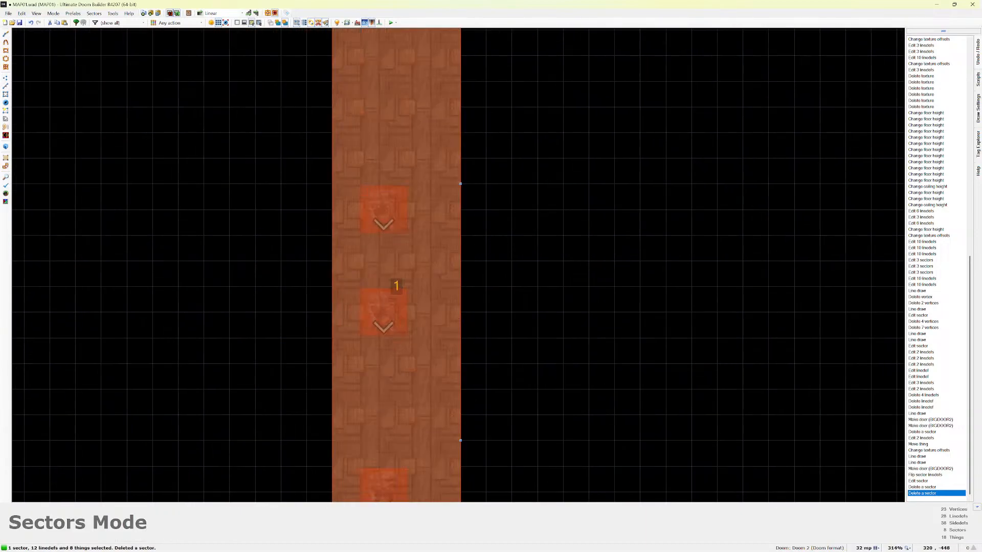
{"action": "scroll", "coordinate": [498, 213], "scroll_direction": "down", "scroll_amount": 6}
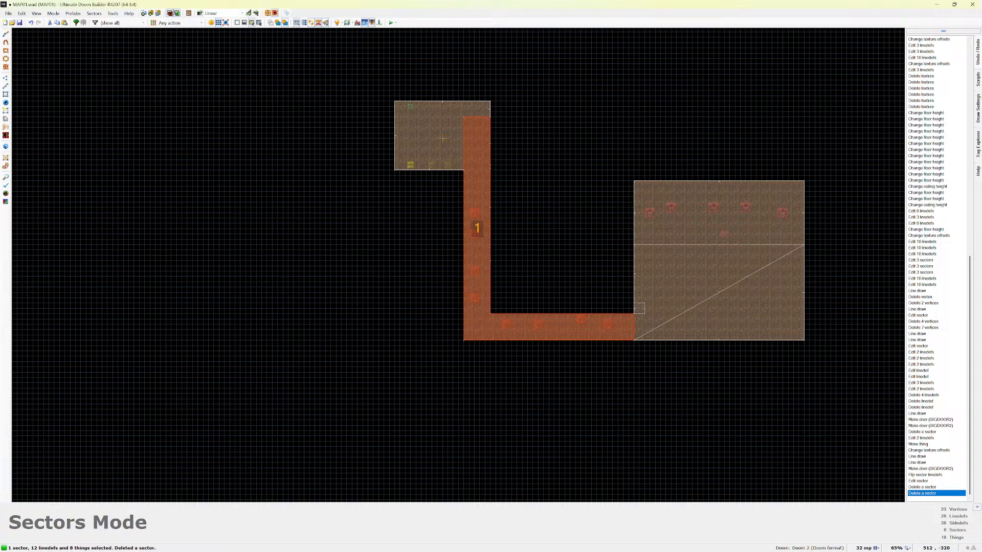
{"action": "scroll", "coordinate": [443, 138], "scroll_direction": "up", "scroll_amount": 2}
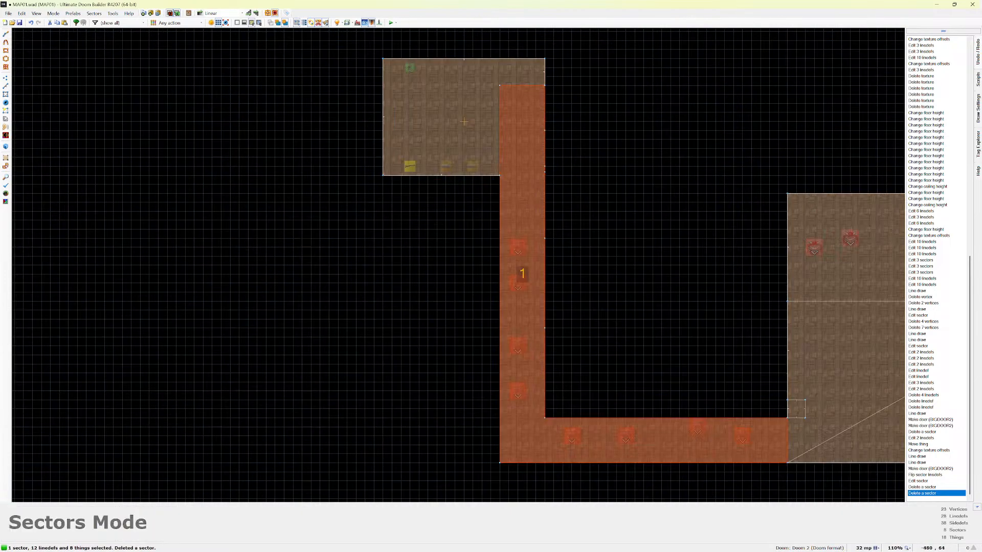
{"action": "key", "text": "d"}
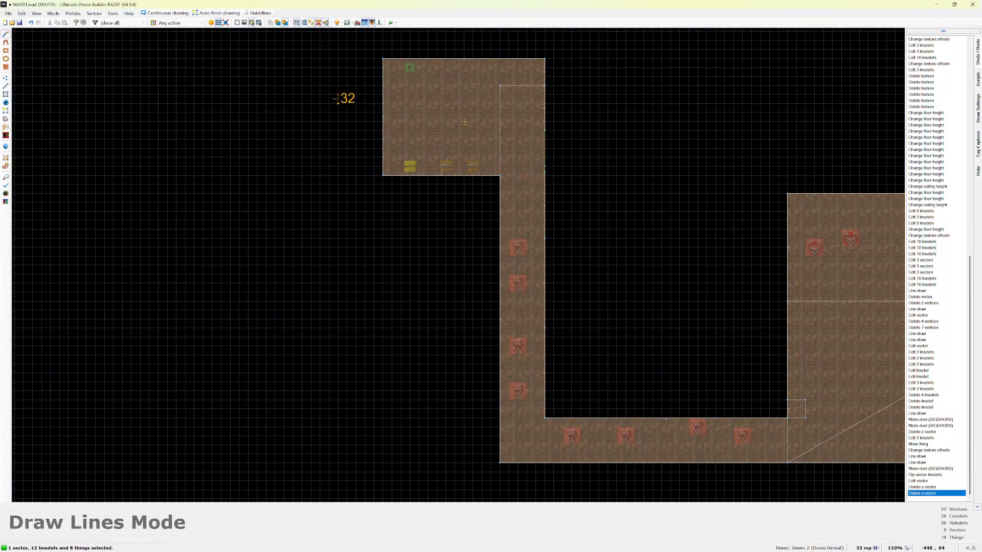
{"action": "key", "text": "Escape"}
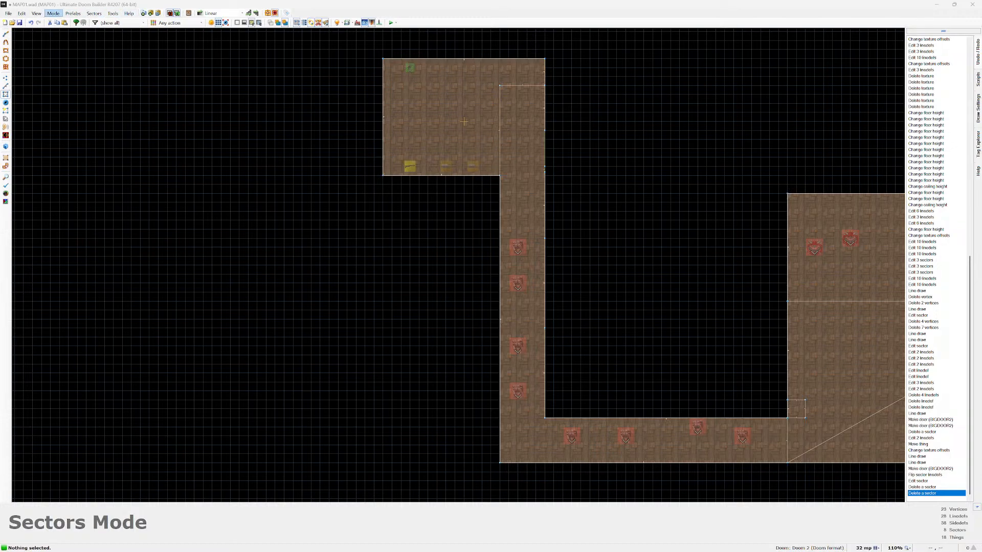
Draw a separate rectangular sector of 288 by 224 units below the starting room, west of the vertical corridor.
{"action": "left_click", "coordinate": [53, 13]}
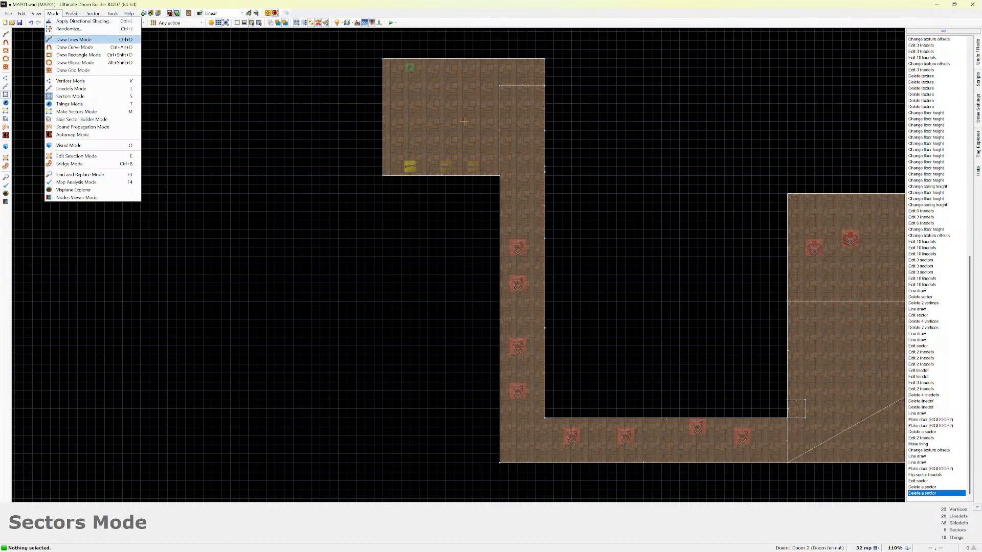
{"action": "left_click", "coordinate": [73, 39]}
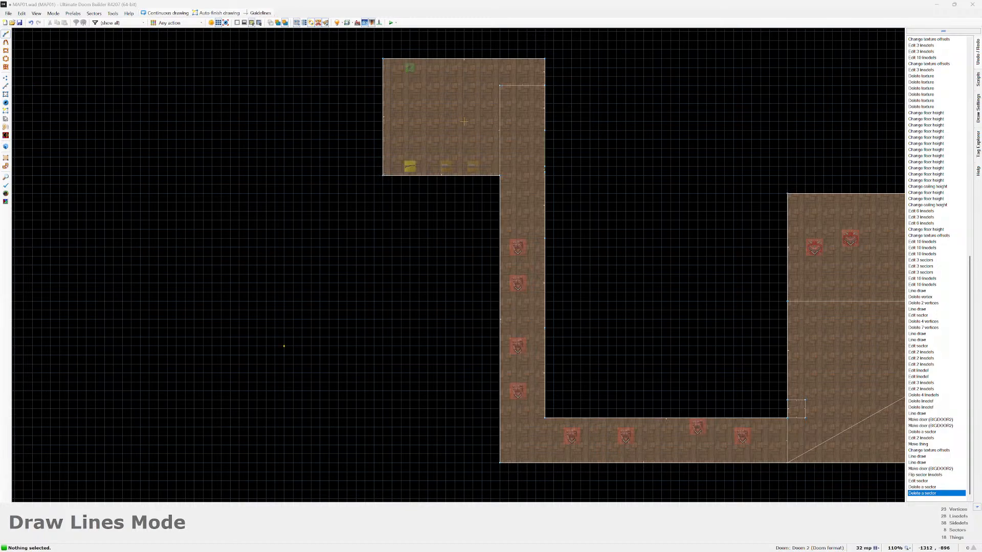
{"action": "left_click", "coordinate": [463, 212]}
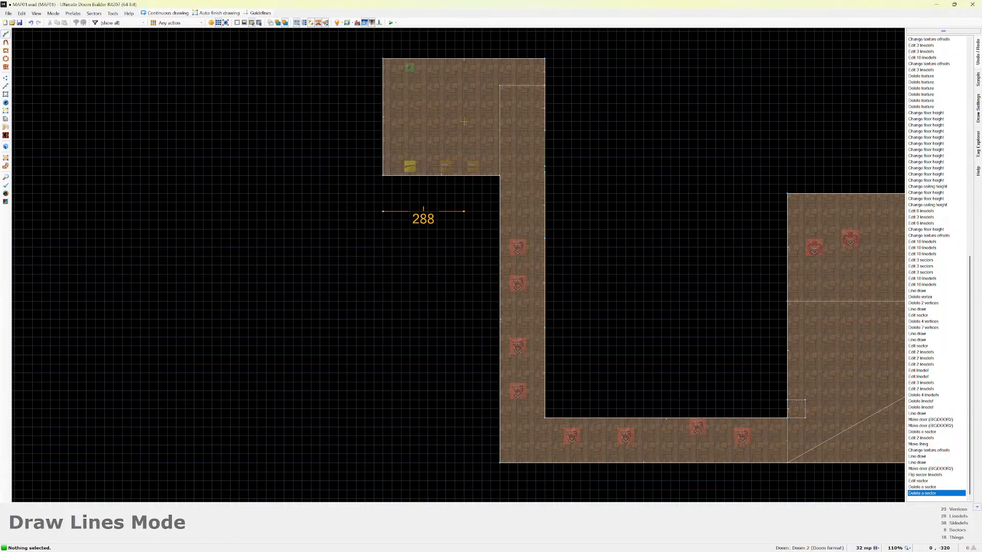
{"action": "left_click", "coordinate": [383, 211]}
{"action": "left_click", "coordinate": [383, 275]}
{"action": "left_click", "coordinate": [464, 274]}
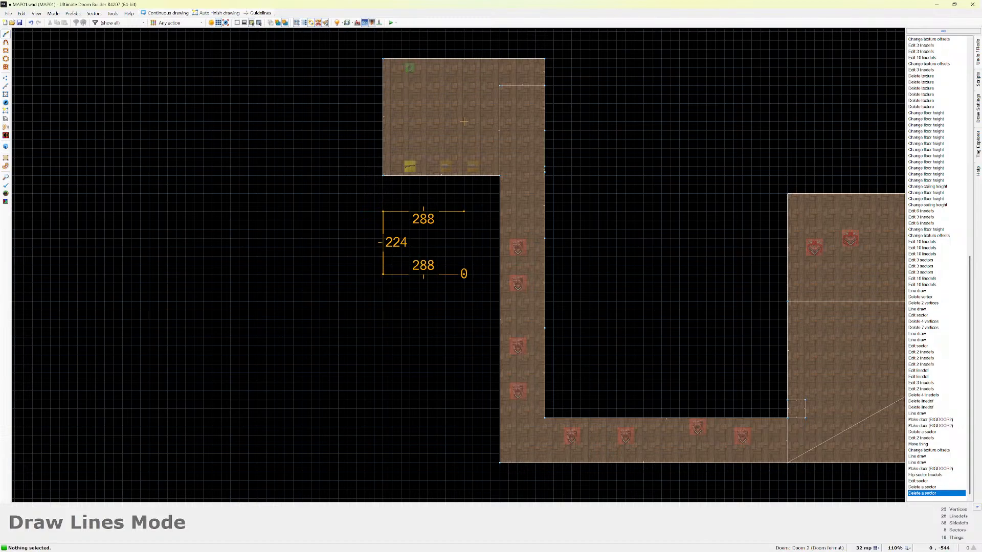
{"action": "left_click", "coordinate": [464, 212]}
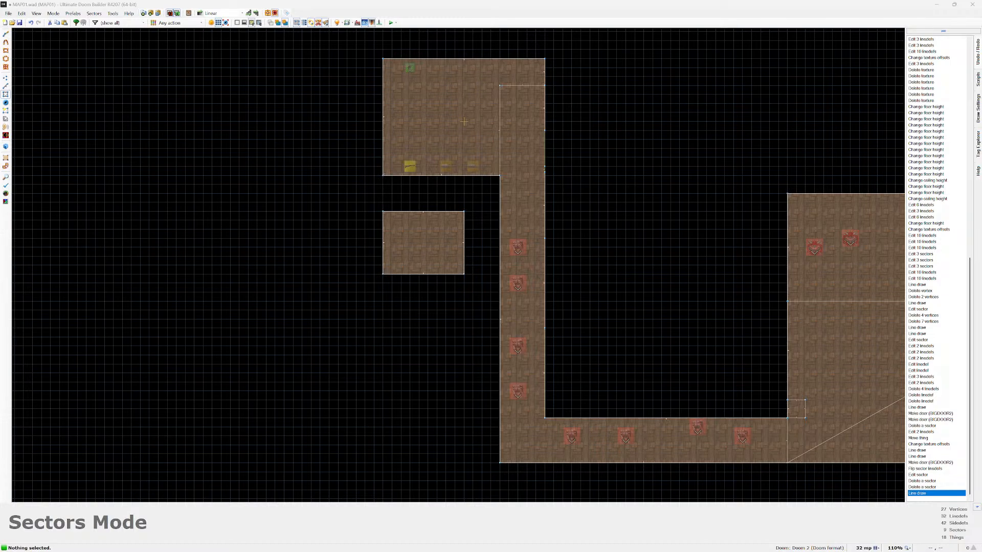
Draw a connecting sector of 128 by 160 units between the separate room's east wall and the vertical corridor.
{"action": "scroll", "coordinate": [497, 217], "scroll_direction": "up", "scroll_amount": 5}
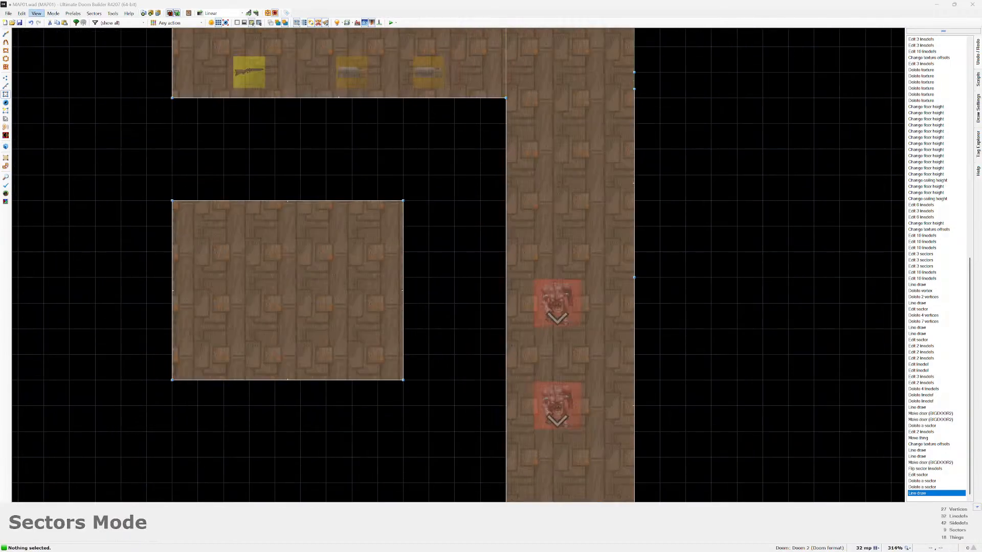
{"action": "left_click", "coordinate": [36, 14]}
{"action": "mouse_move", "coordinate": [53, 13]}
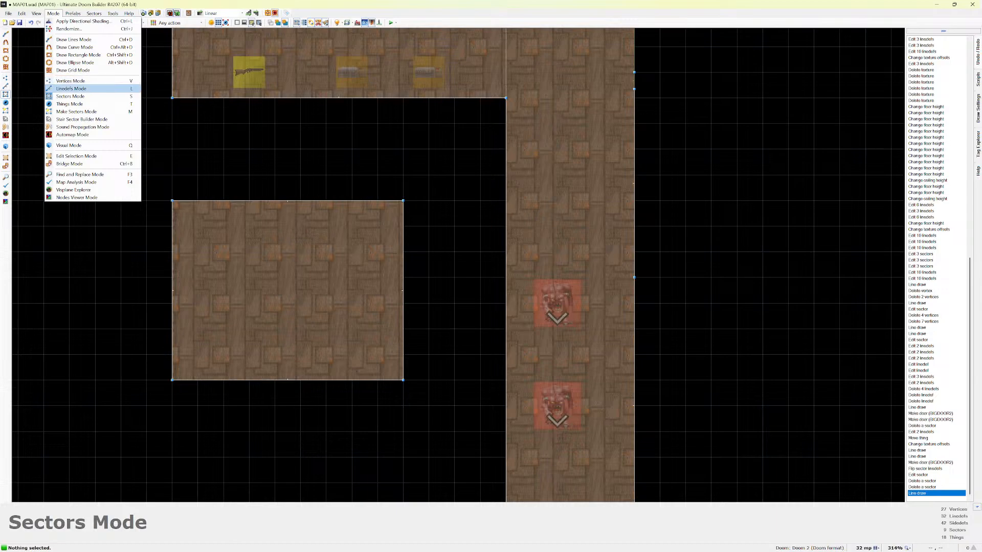
{"action": "left_click", "coordinate": [71, 88]}
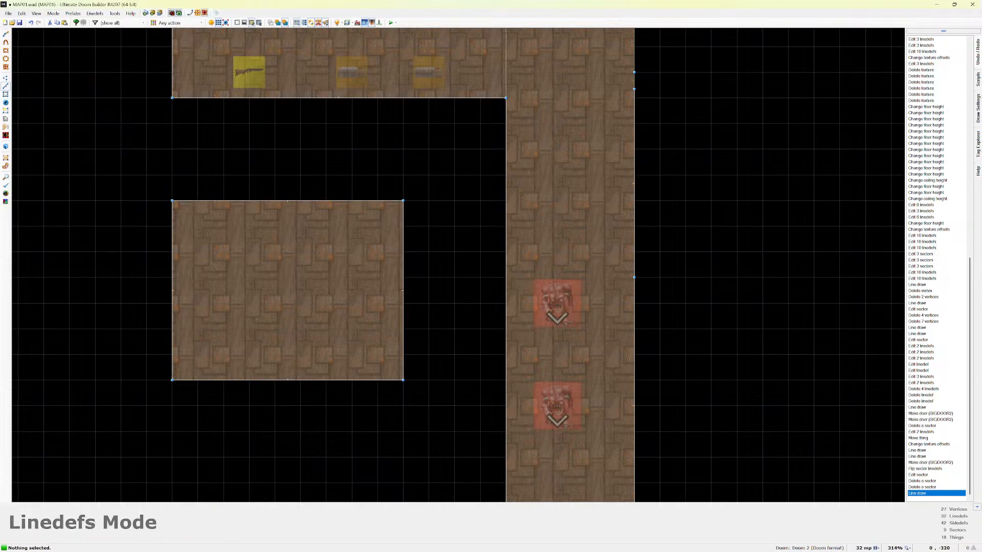
{"action": "left_click", "coordinate": [53, 14]}
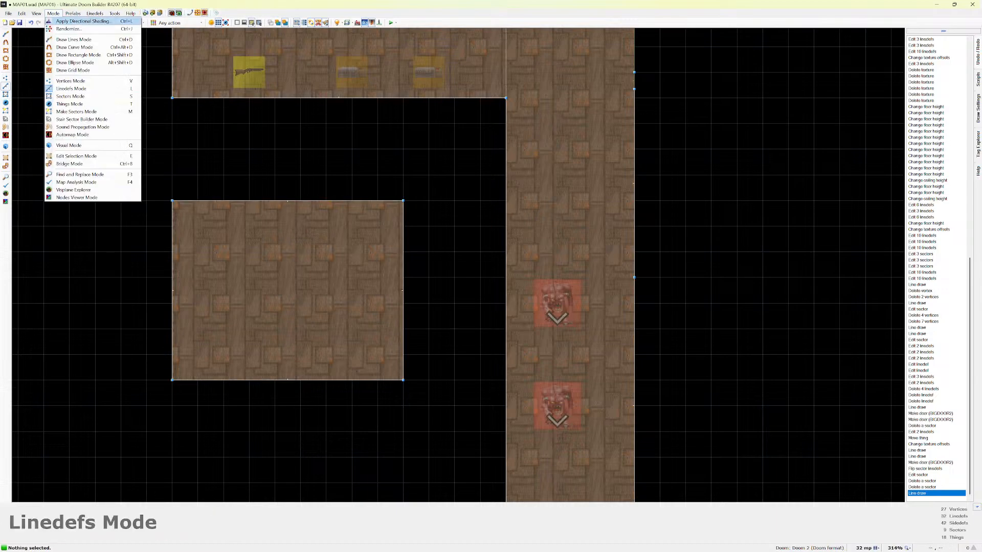
{"action": "key", "text": "Down"}
{"action": "key", "text": "Down"}
{"action": "key", "text": "Return"}
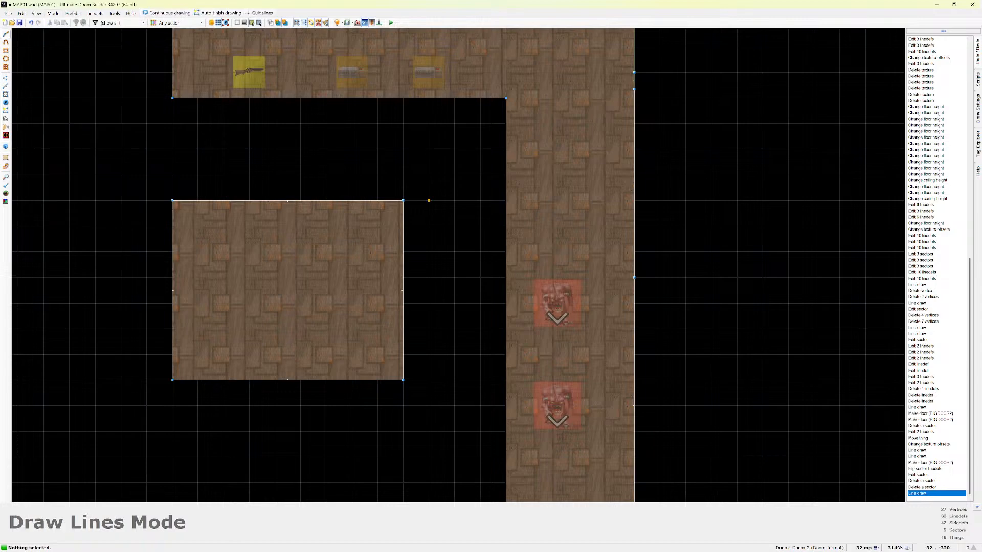
{"action": "left_click", "coordinate": [403, 226]}
{"action": "left_click", "coordinate": [403, 328]}
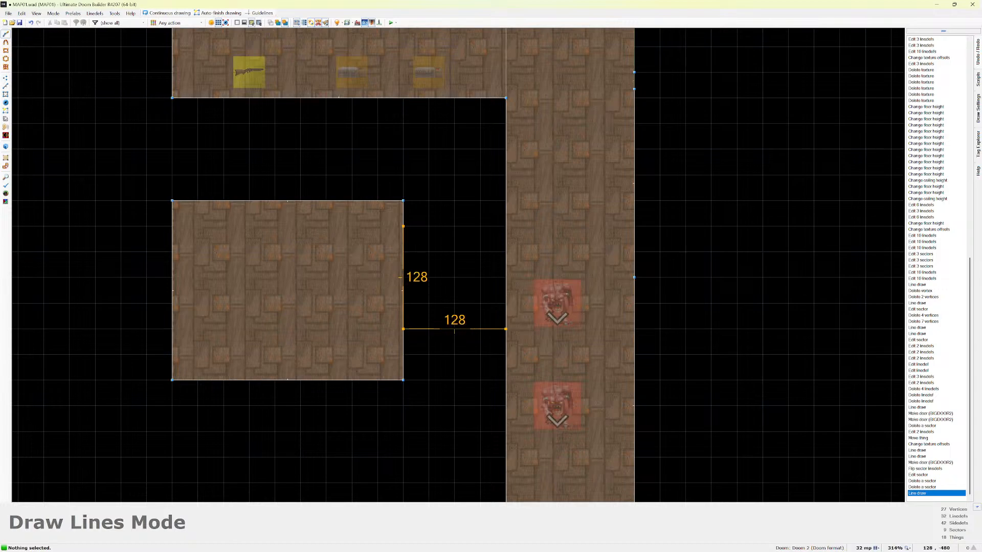
{"action": "left_click", "coordinate": [505, 328]}
{"action": "left_click", "coordinate": [506, 200]}
{"action": "left_click", "coordinate": [404, 200]}
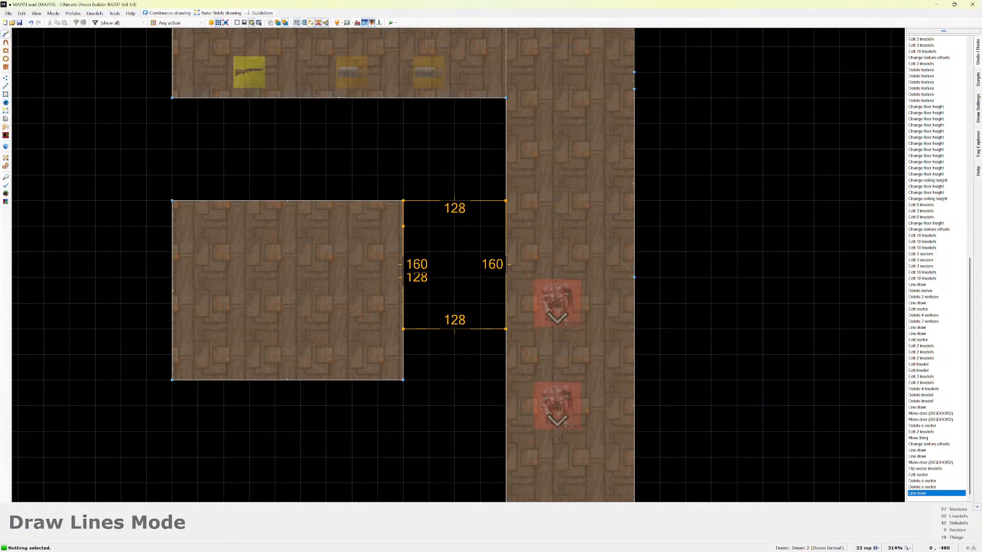
{"action": "left_click", "coordinate": [403, 328]}
{"action": "key", "text": "Return"}
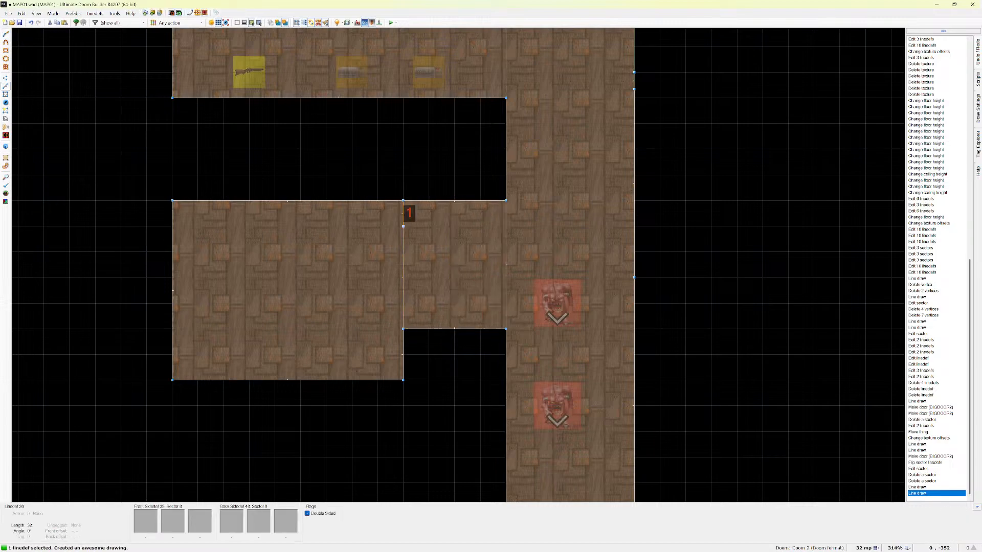
Delete the two linedefs dividing the side room from the new connecting sector.
{"action": "key", "text": "Delete"}
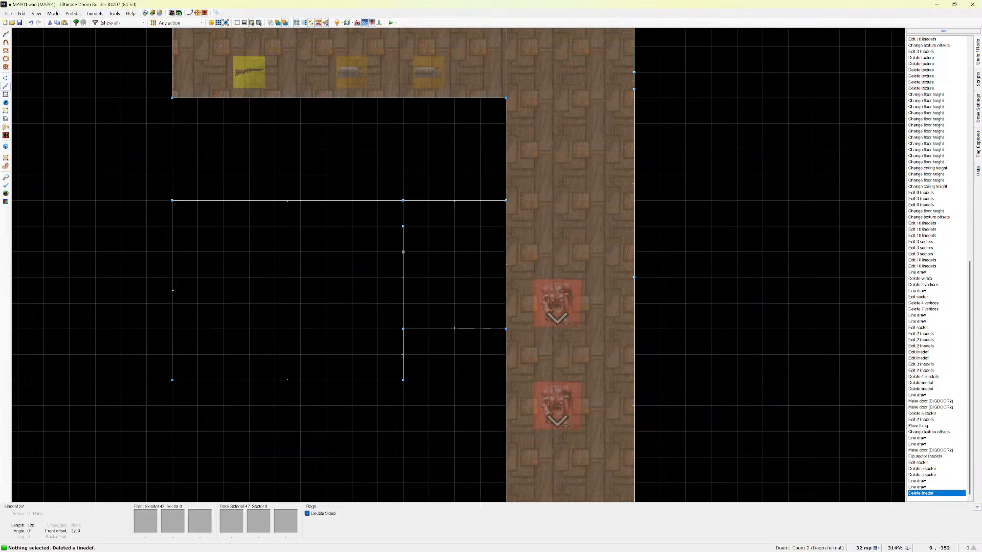
{"action": "key", "text": "Delete"}
{"action": "key", "text": "l"}
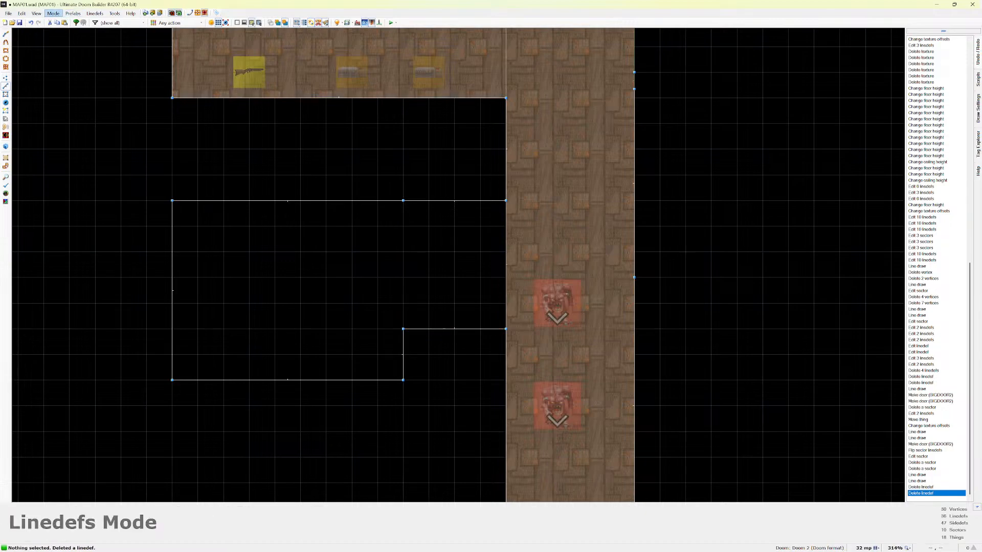
{"action": "left_click", "coordinate": [36, 13]}
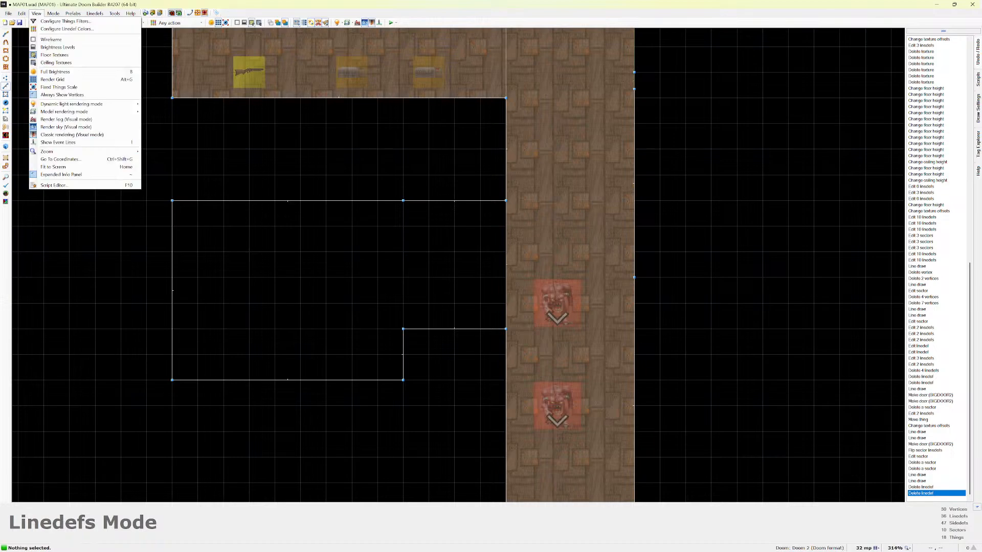
{"action": "mouse_move", "coordinate": [53, 14]}
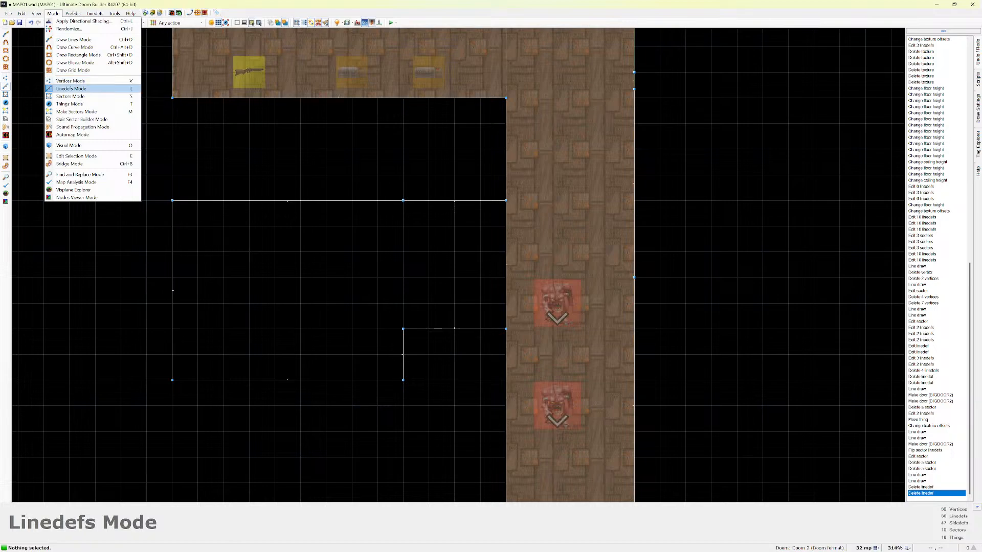
{"action": "left_click", "coordinate": [71, 88]}
{"action": "left_click", "coordinate": [377, 201]}
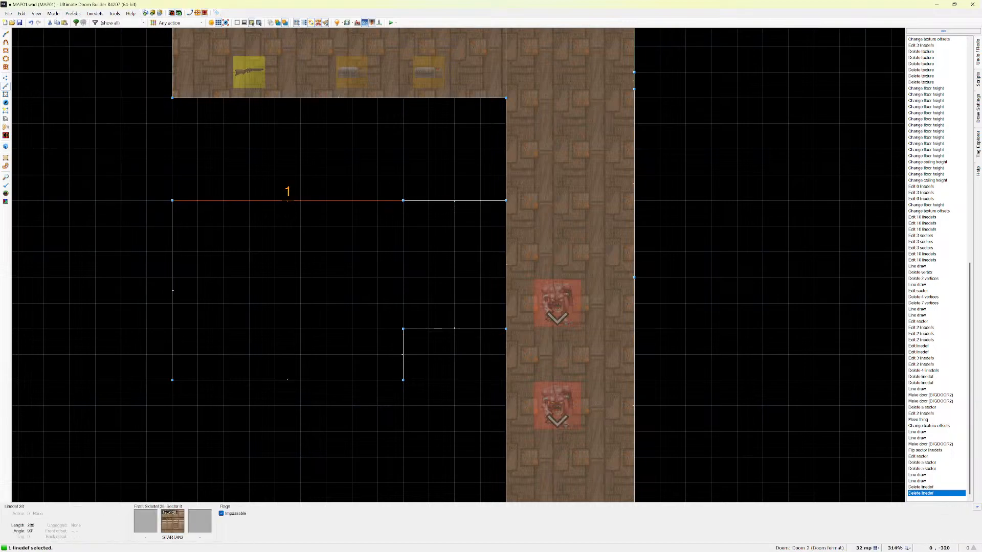
{"action": "left_click", "coordinate": [353, 200]}
Redraw the closed outline of the 128 by 160 unit connecting sector between the side room and the corridor.
{"action": "left_click", "coordinate": [53, 14]}
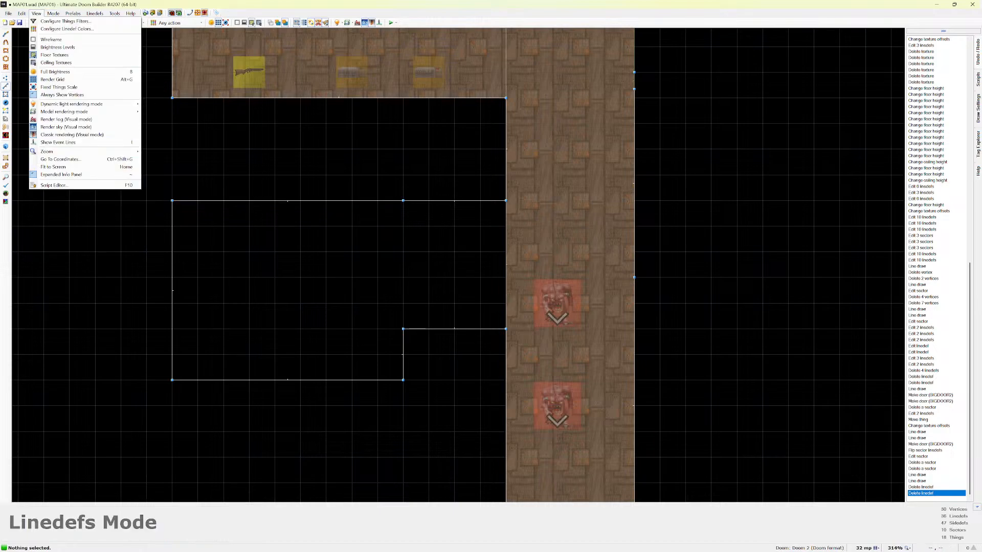
{"action": "left_click", "coordinate": [77, 40]}
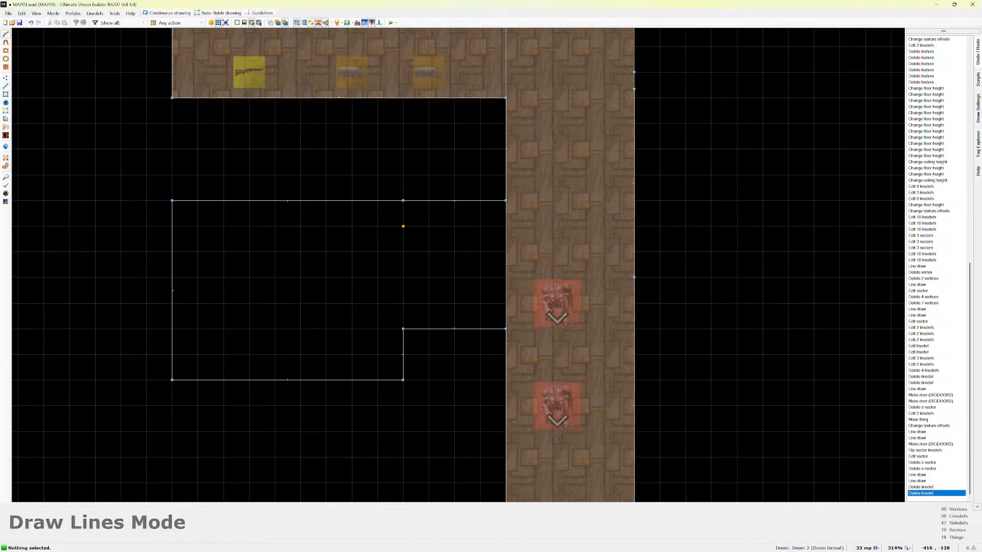
{"action": "left_click", "coordinate": [403, 200]}
{"action": "left_click", "coordinate": [403, 329]}
{"action": "left_click", "coordinate": [505, 329]}
{"action": "left_click", "coordinate": [505, 201]}
{"action": "left_click", "coordinate": [402, 200]}
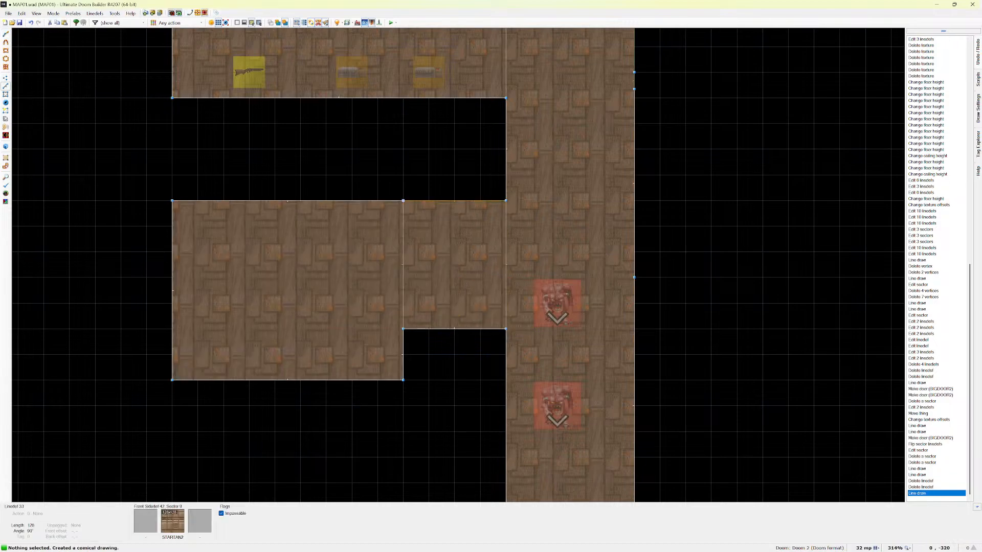
{"action": "left_click", "coordinate": [429, 201]}
{"action": "left_click", "coordinate": [429, 329]}
{"action": "left_click", "coordinate": [429, 329]}
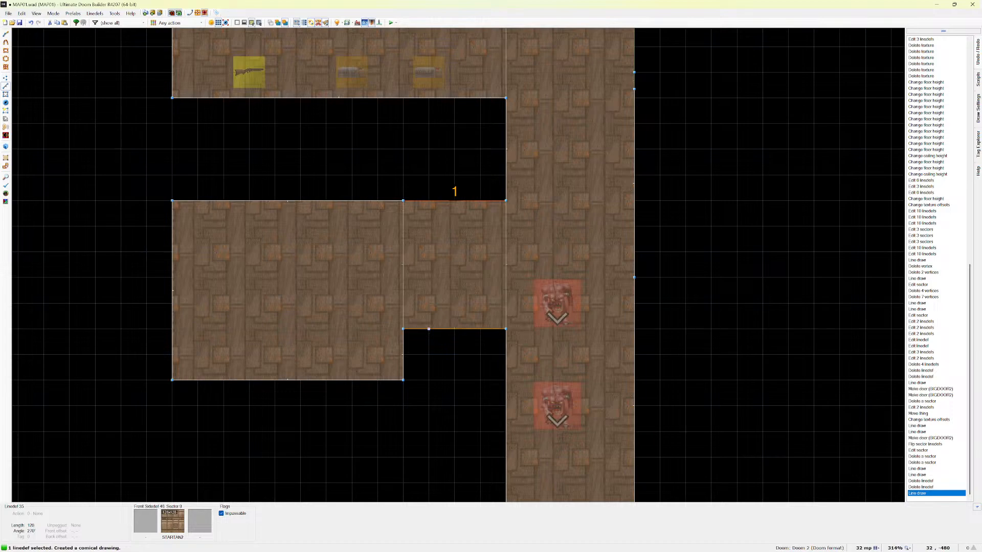
{"action": "left_click", "coordinate": [429, 201]}
Draw a narrow door sector of 32 by 128 units inside the connecting sector, starting 32 units east of the side room.
{"action": "left_click", "coordinate": [54, 13]}
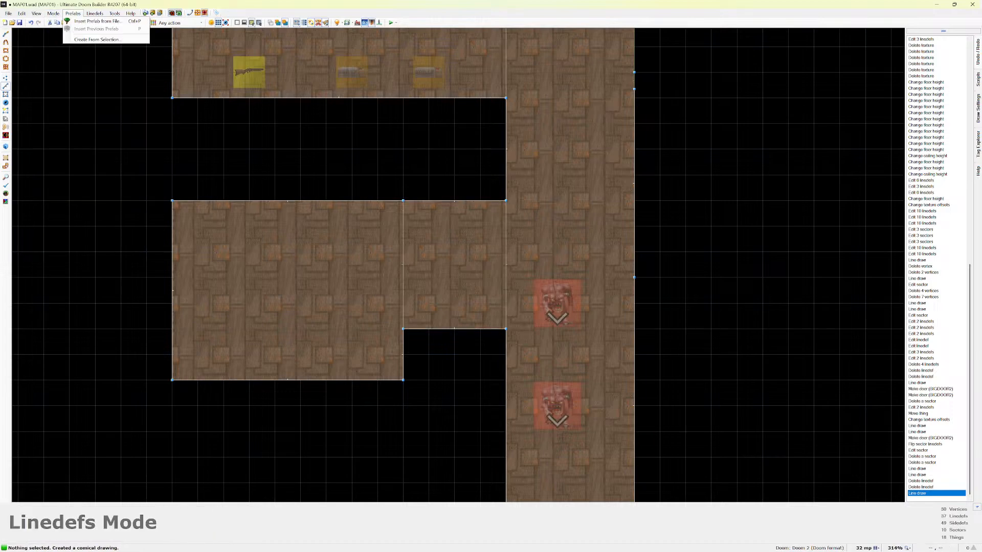
{"action": "left_click", "coordinate": [73, 40]}
{"action": "left_click", "coordinate": [428, 201]}
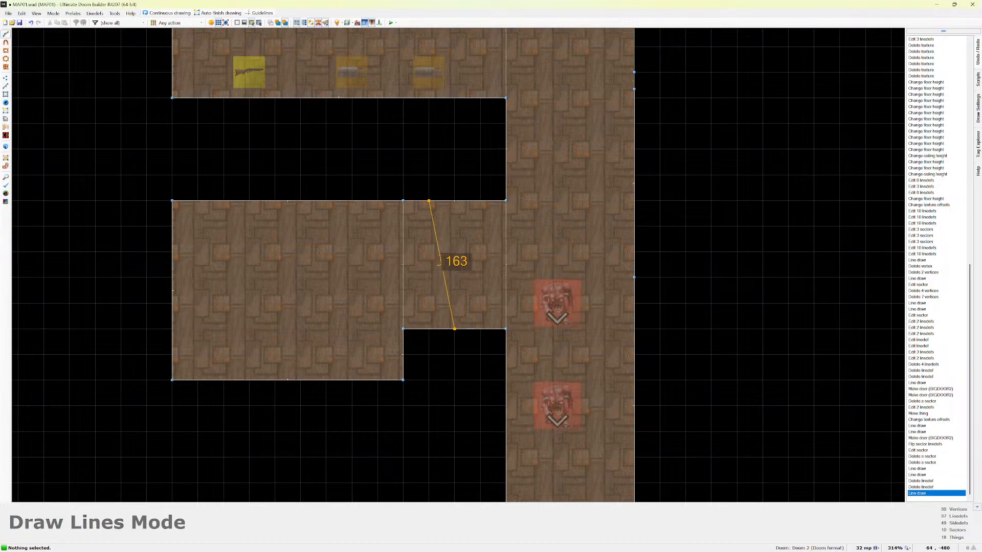
{"action": "left_click", "coordinate": [429, 303]}
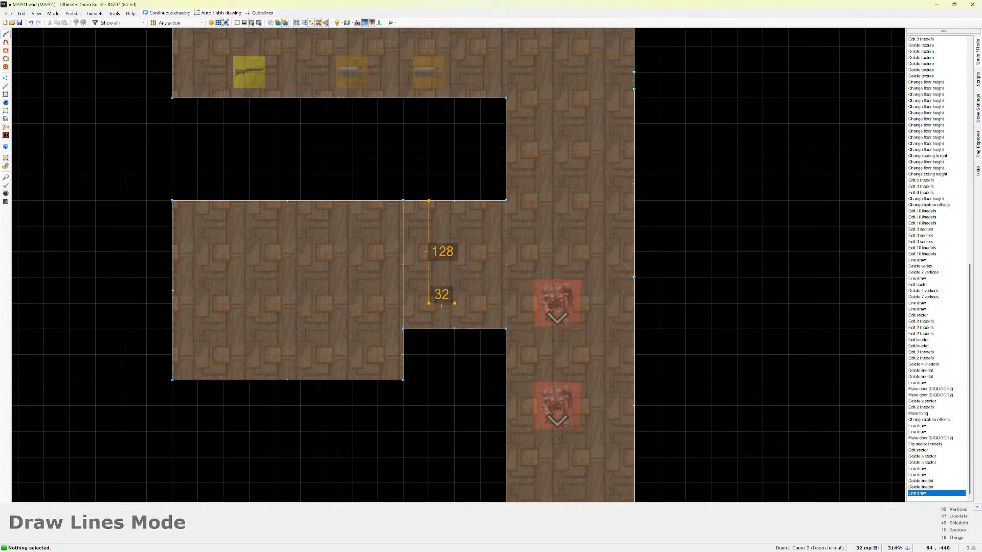
{"action": "left_click", "coordinate": [455, 303]}
{"action": "left_click", "coordinate": [454, 201]}
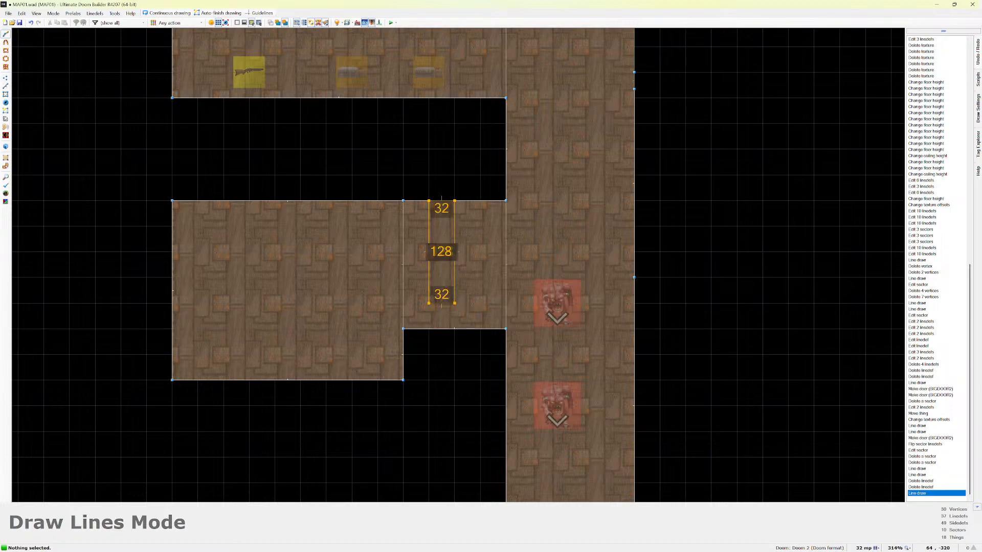
{"action": "left_click", "coordinate": [429, 200]}
Delete the line dividing the side room from the connecting sector and the connecting sector's lower wall.
{"action": "left_click", "coordinate": [403, 308]}
{"action": "key", "text": "Delete"}
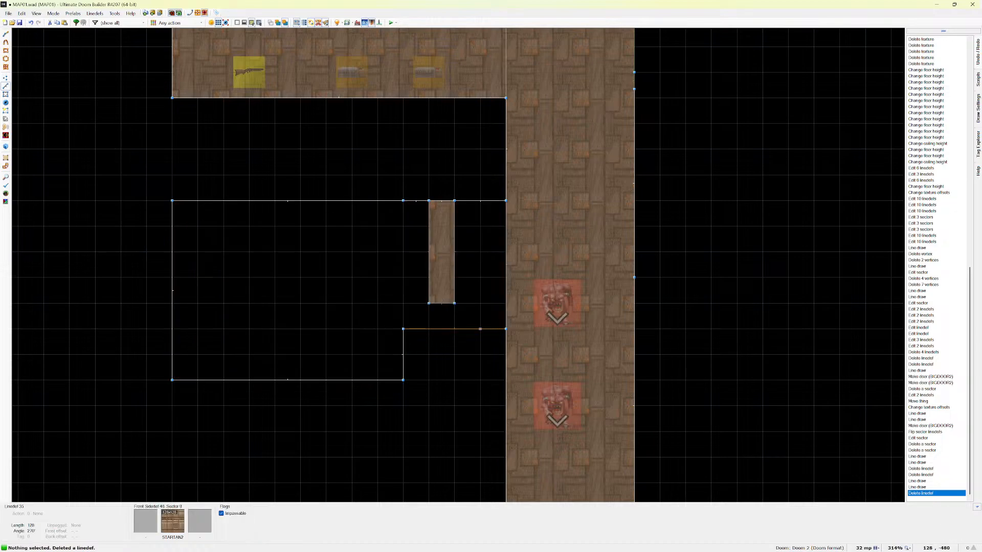
{"action": "left_click", "coordinate": [506, 354]}
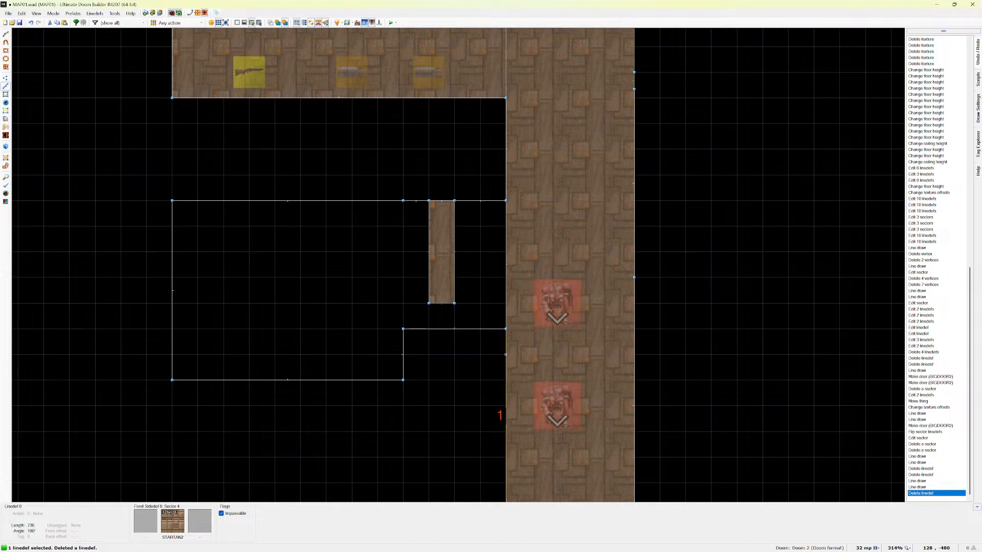
{"action": "key", "text": "Delete"}
{"action": "key", "text": "ctrl+z"}
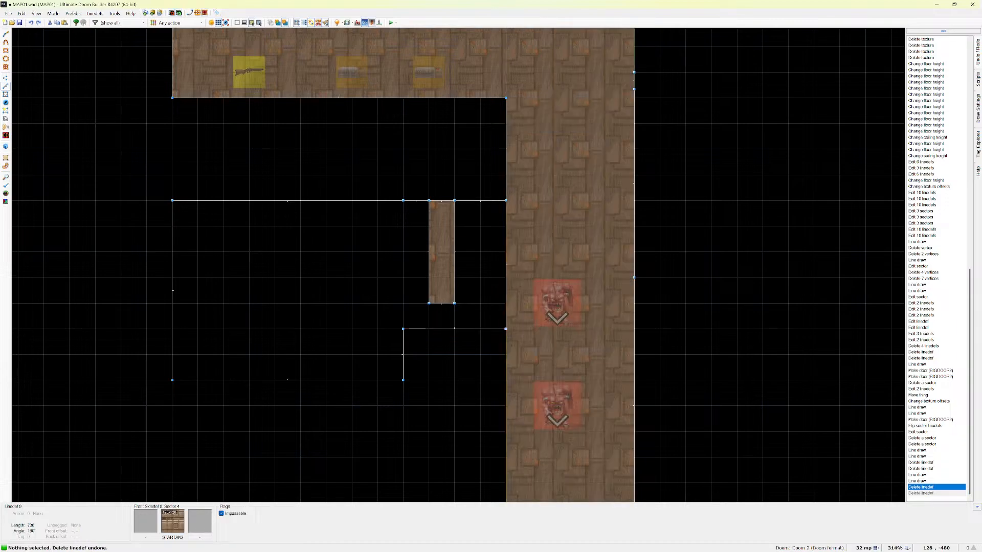
{"action": "left_click", "coordinate": [480, 329]}
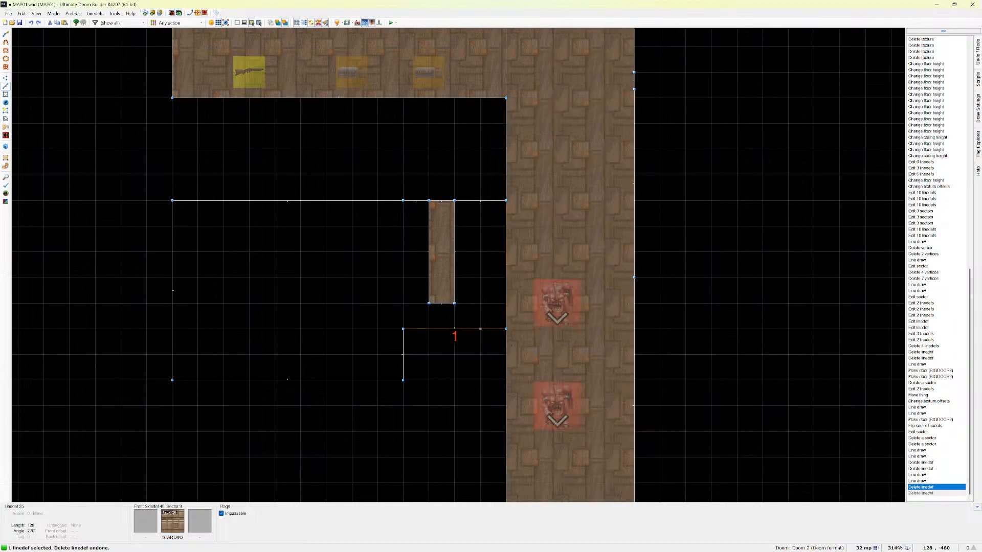
{"action": "key", "text": "Delete"}
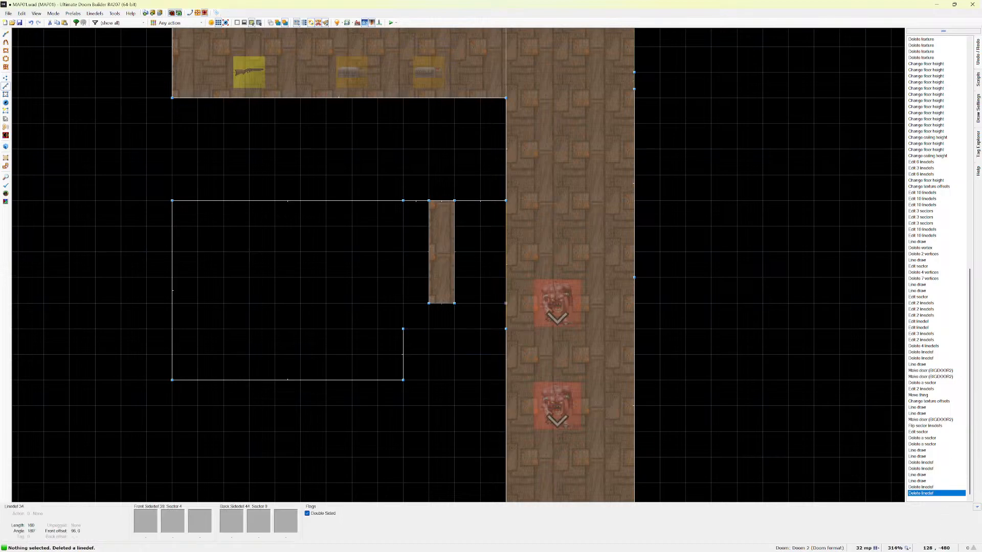
Draw one closed outline around the 288 by 224 unit side room and a 128 by 128 unit passage reaching the corridor.
{"action": "left_click", "coordinate": [505, 303]}
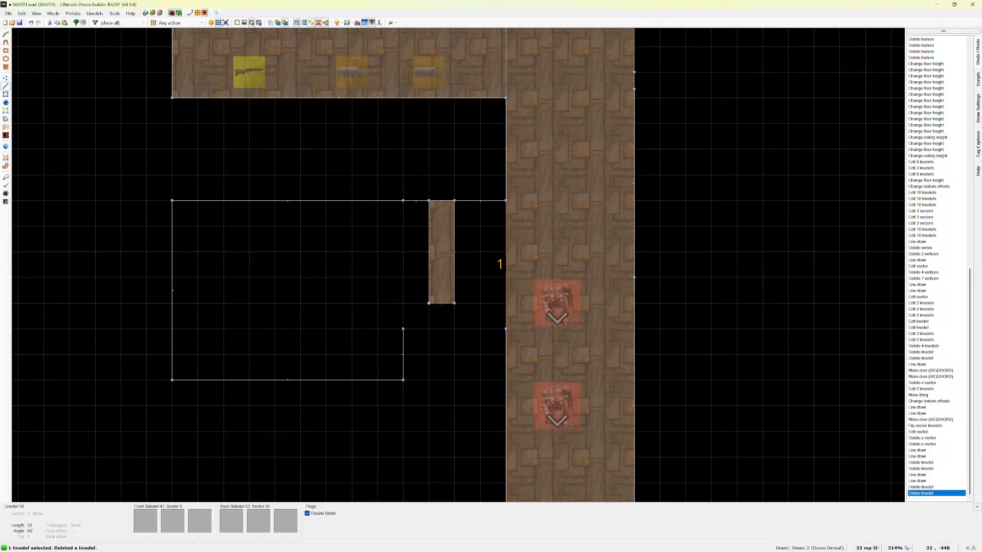
{"action": "left_click", "coordinate": [53, 13]}
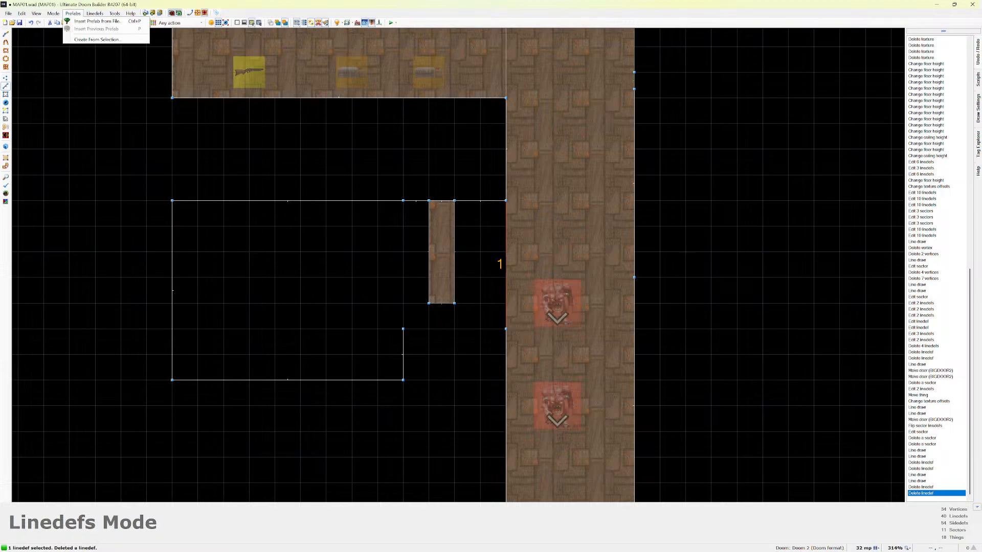
{"action": "left_click", "coordinate": [74, 39]}
{"action": "left_click", "coordinate": [505, 304]}
{"action": "left_click", "coordinate": [454, 303]}
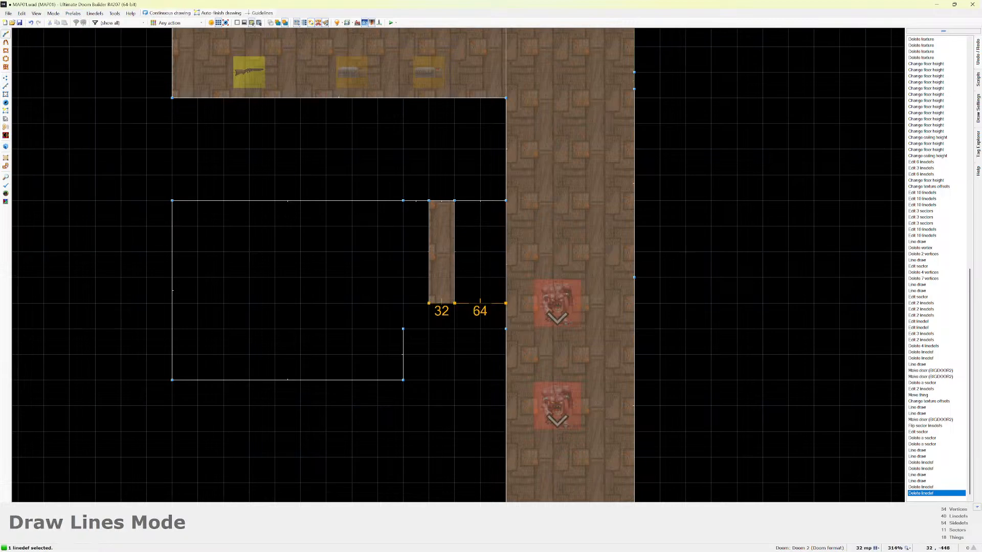
{"action": "left_click", "coordinate": [404, 303]}
{"action": "left_click", "coordinate": [403, 379]}
{"action": "left_click", "coordinate": [171, 380]}
{"action": "left_click", "coordinate": [172, 200]}
{"action": "left_click", "coordinate": [404, 201]}
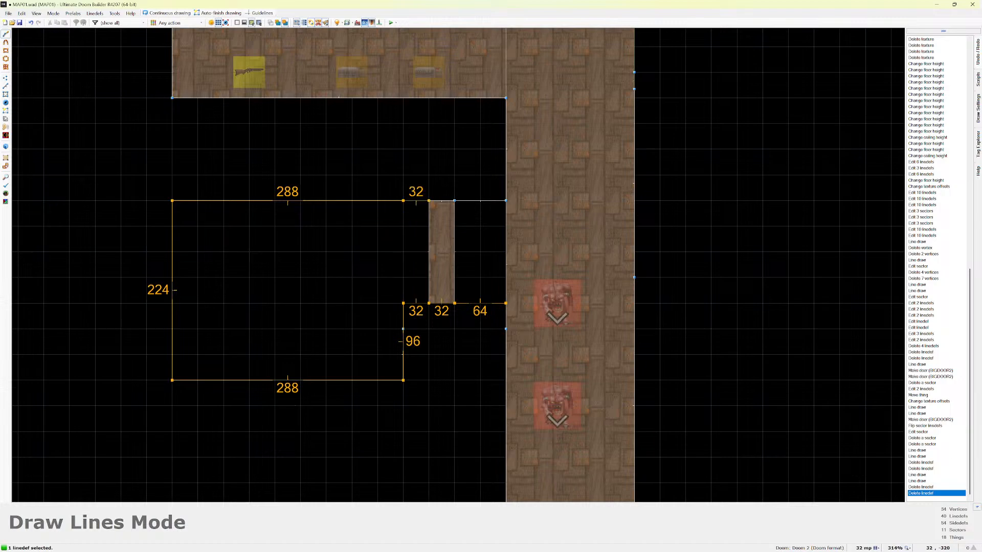
{"action": "left_click", "coordinate": [429, 201]}
{"action": "left_click", "coordinate": [454, 201]}
{"action": "left_click", "coordinate": [506, 201]}
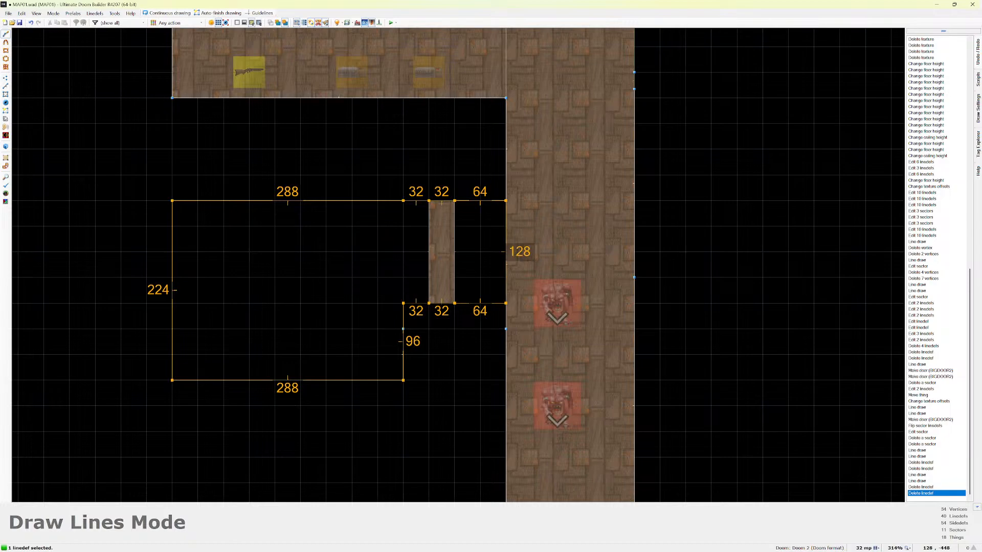
{"action": "left_click", "coordinate": [505, 303]}
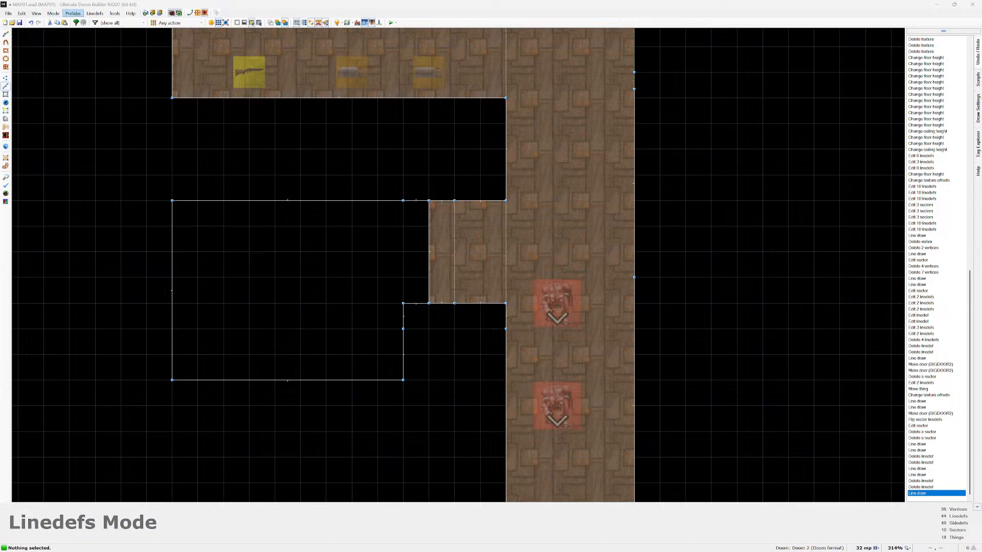
{"action": "left_click", "coordinate": [72, 14]}
{"action": "mouse_move", "coordinate": [54, 13]}
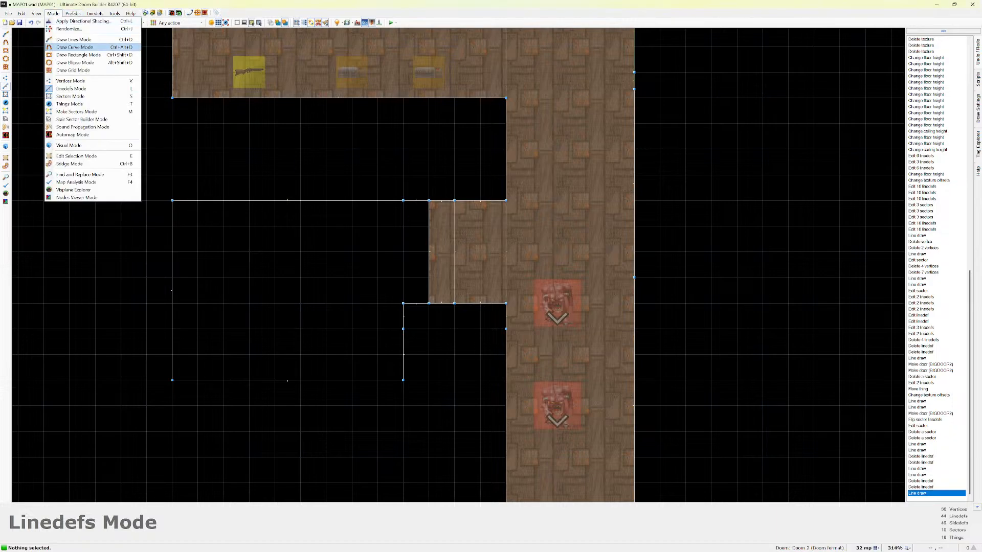
{"action": "left_click", "coordinate": [71, 88]}
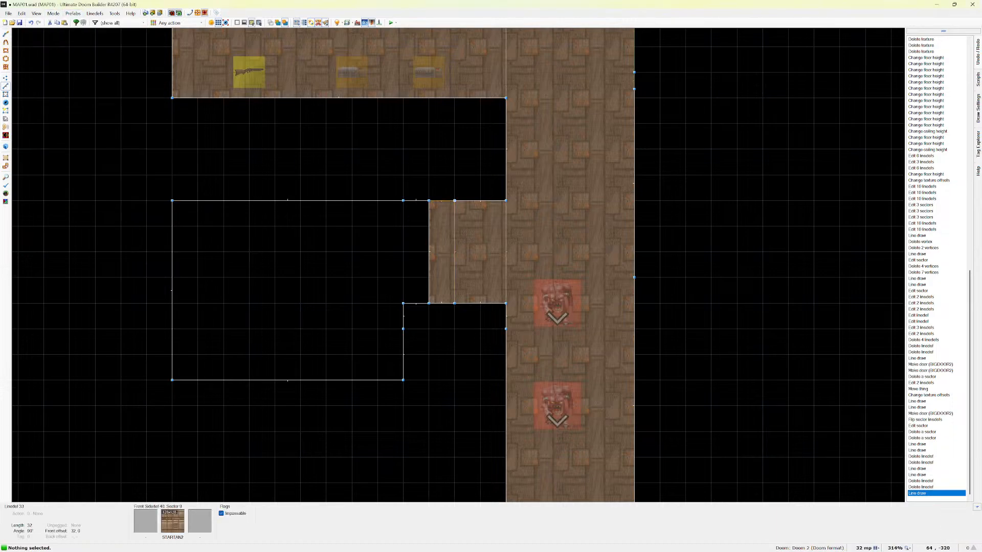
{"action": "left_click", "coordinate": [73, 14]}
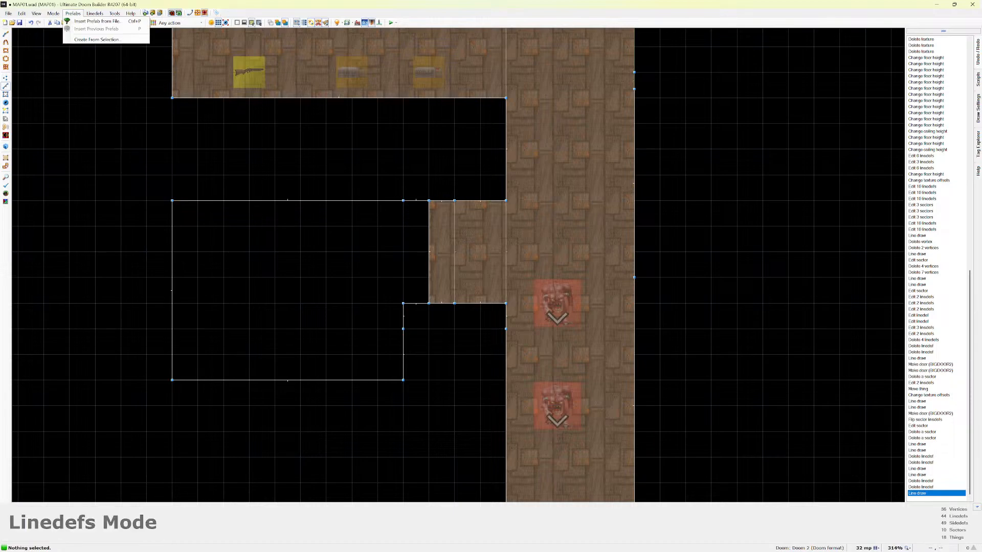
{"action": "left_click", "coordinate": [72, 13]}
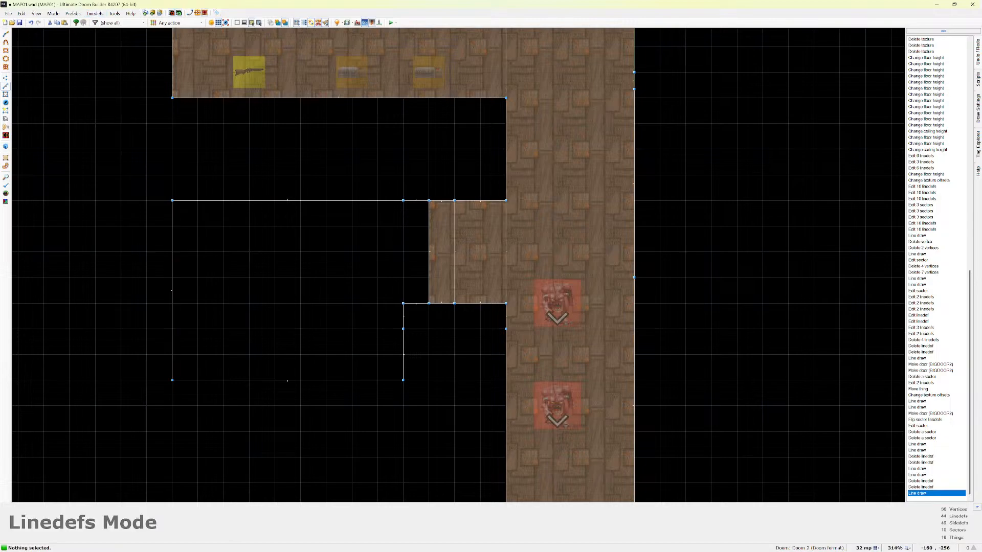
{"action": "left_click", "coordinate": [95, 13]}
{"action": "left_click", "coordinate": [95, 13]}
{"action": "left_click", "coordinate": [37, 13]}
Draw a closed outline around the 288 by 224 unit side room and its 32-unit extension up to the narrow door sector.
{"action": "mouse_move", "coordinate": [53, 13]}
{"action": "left_click", "coordinate": [74, 39]}
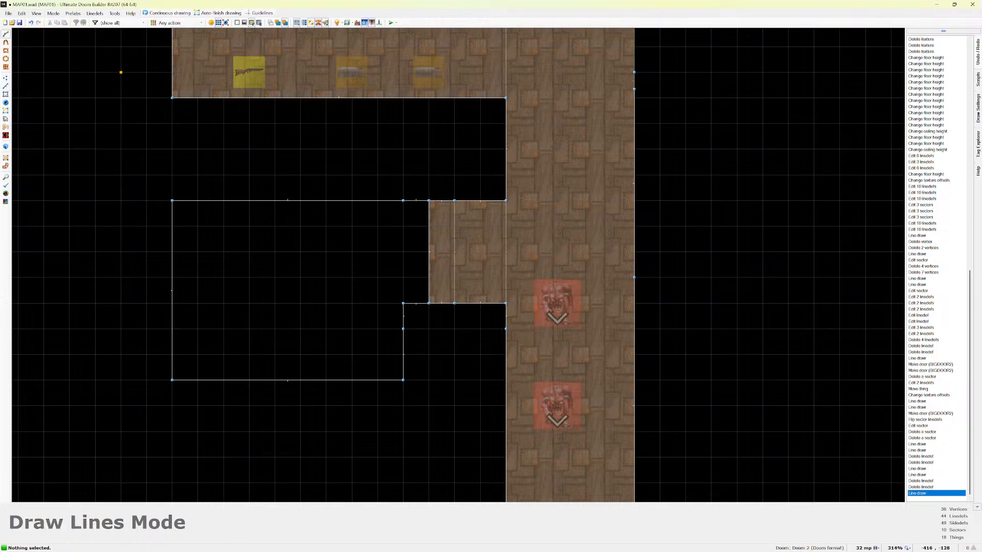
{"action": "left_click", "coordinate": [428, 200]}
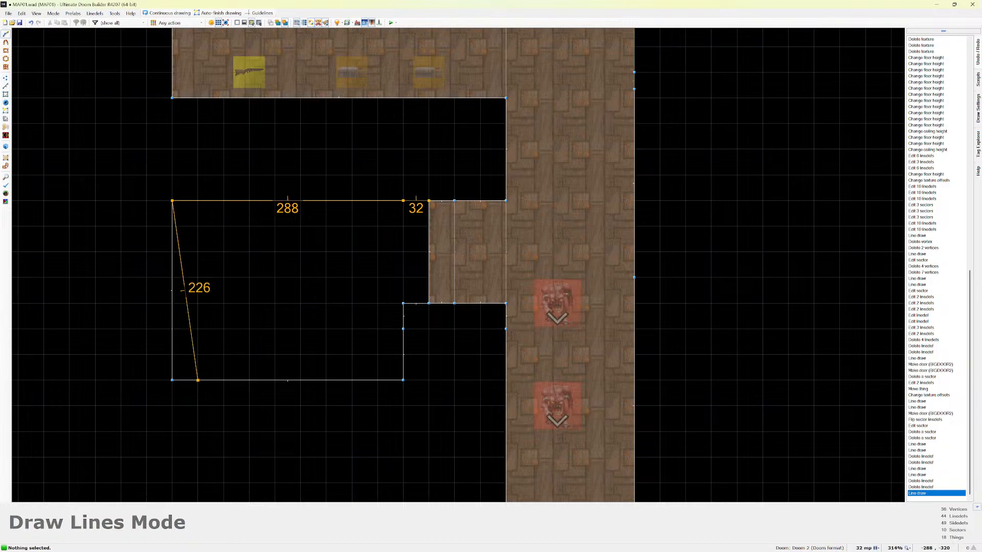
{"action": "left_click", "coordinate": [172, 379]}
{"action": "left_click", "coordinate": [404, 380]}
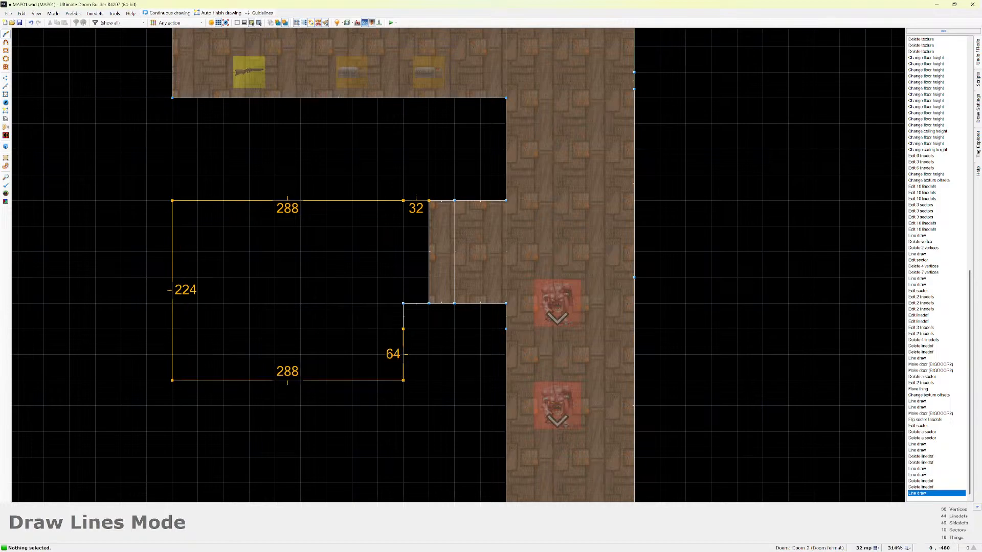
{"action": "left_click", "coordinate": [404, 303]}
{"action": "left_click", "coordinate": [429, 304]}
{"action": "left_click", "coordinate": [429, 200]}
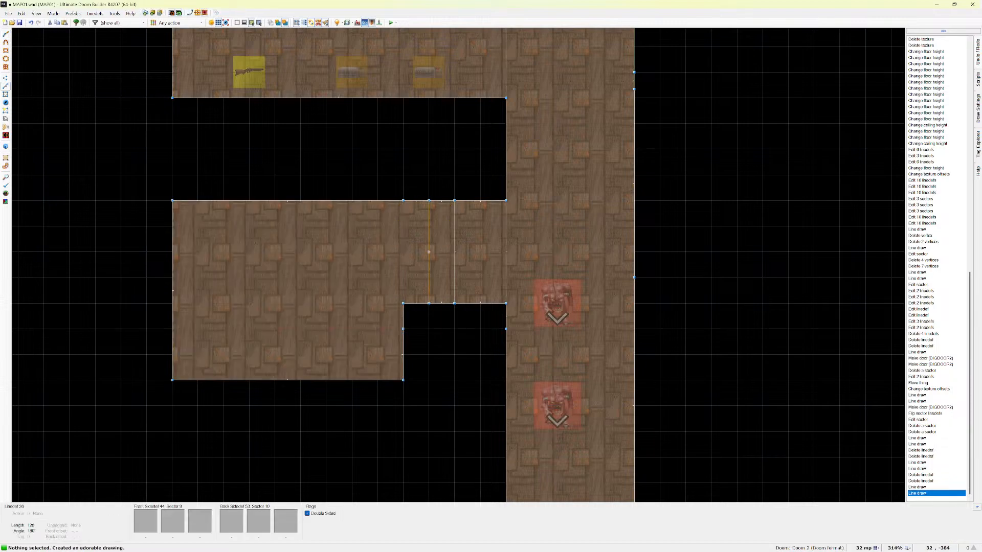
Select the narrow door sector between the side room and the corridor in Sectors Mode and start the Make Door command.
{"action": "scroll", "coordinate": [417, 298], "scroll_direction": "up", "scroll_amount": 3}
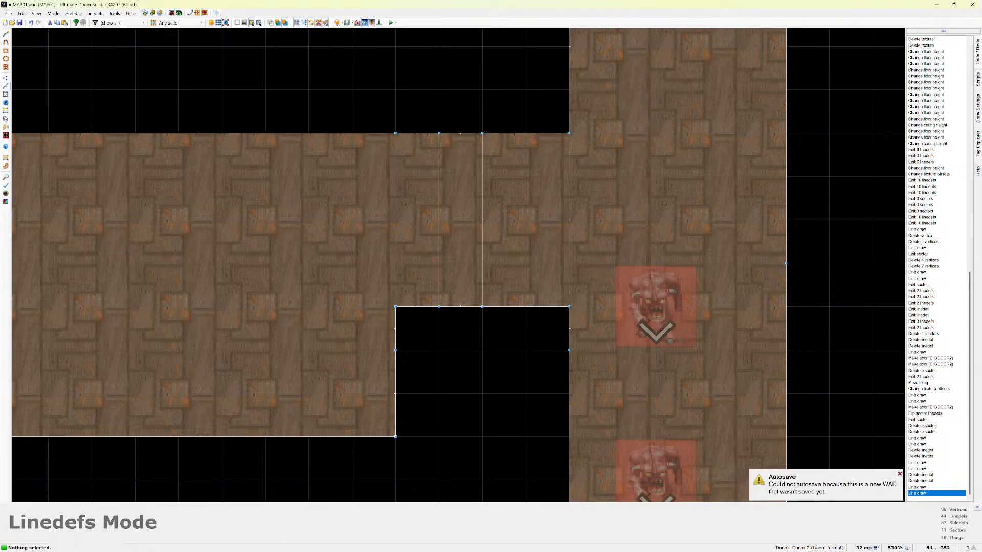
{"action": "scroll", "coordinate": [491, 183], "scroll_direction": "down", "scroll_amount": 2}
{"action": "scroll", "coordinate": [488, 181], "scroll_direction": "up", "scroll_amount": 2}
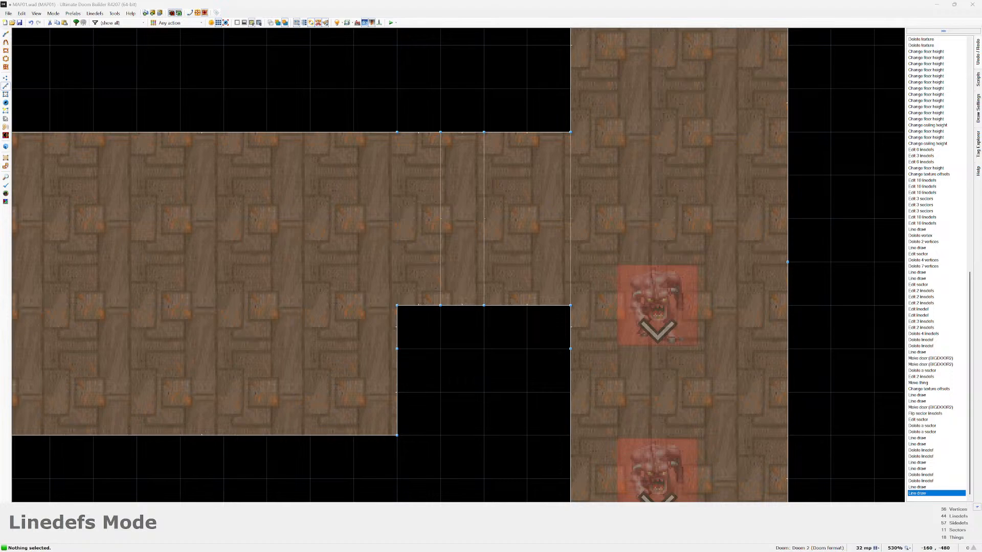
{"action": "left_click", "coordinate": [53, 13]}
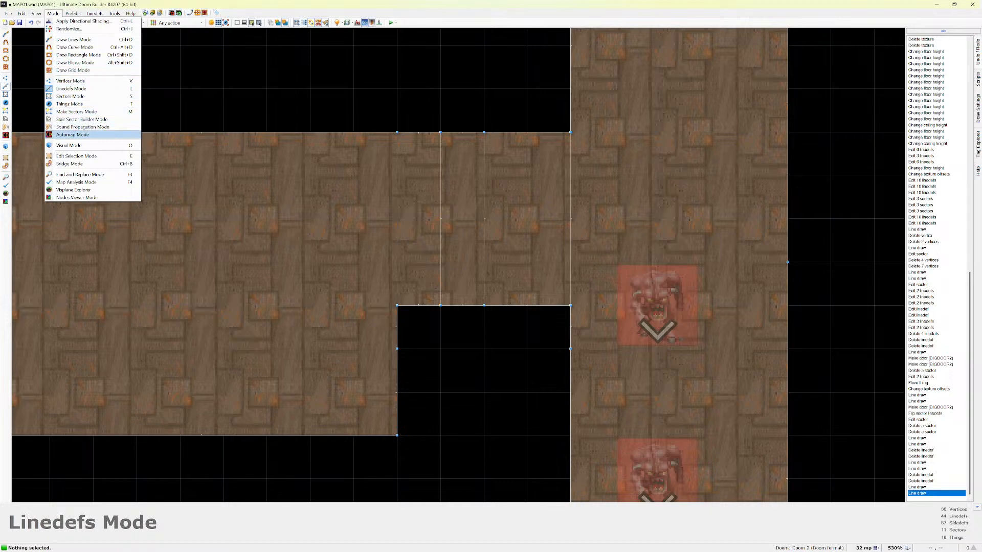
{"action": "left_click", "coordinate": [70, 96]}
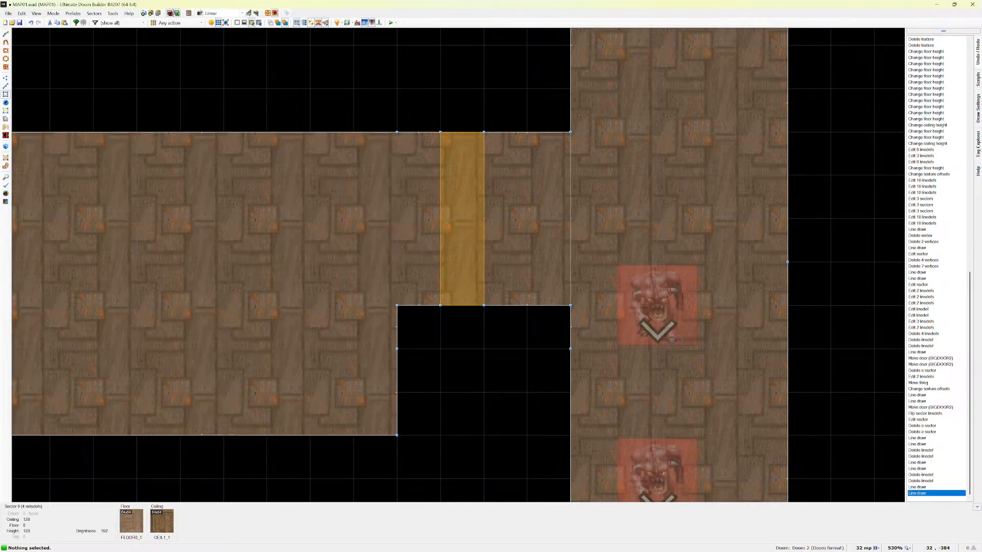
{"action": "left_click", "coordinate": [461, 219]}
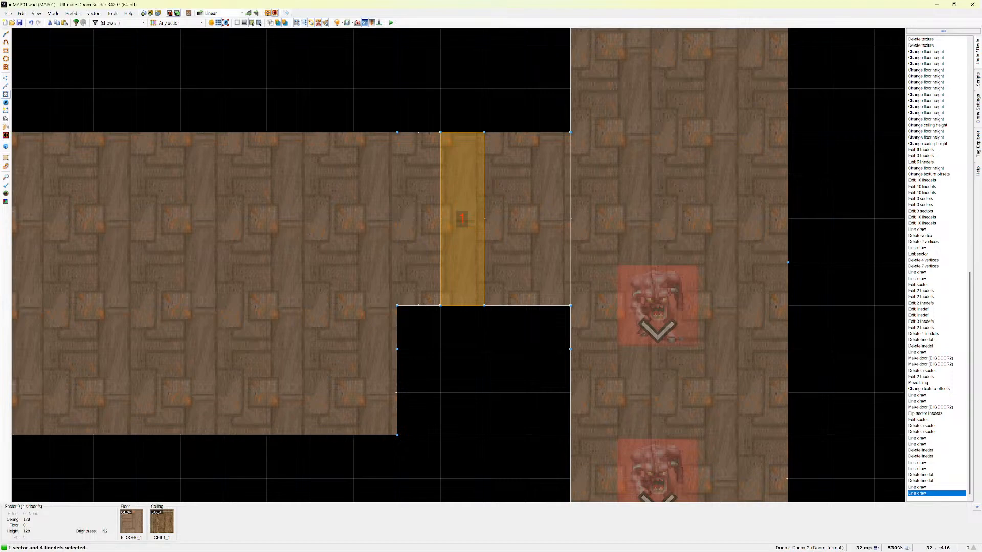
{"action": "key", "text": "s"}
{"action": "key", "text": "ctrl+d"}
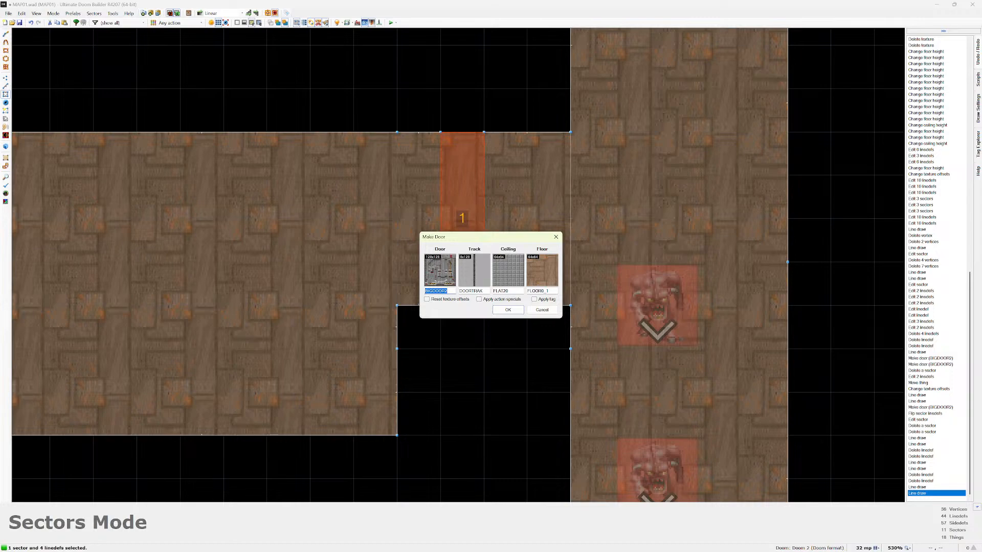
Search the door's ceiling flats for DOOR and look through the texture sets for a door design.
{"action": "left_click", "coordinate": [440, 271]}
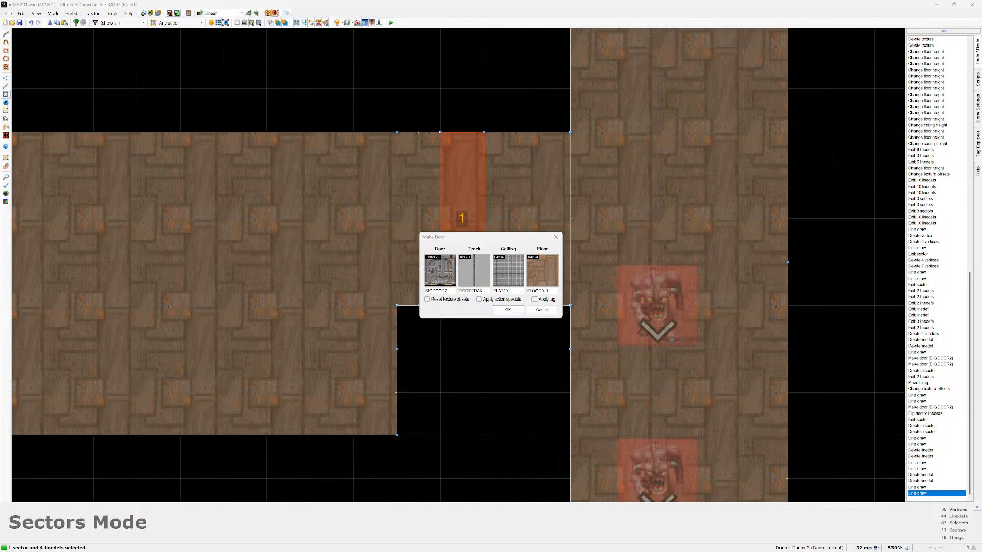
{"action": "left_click", "coordinate": [508, 271]}
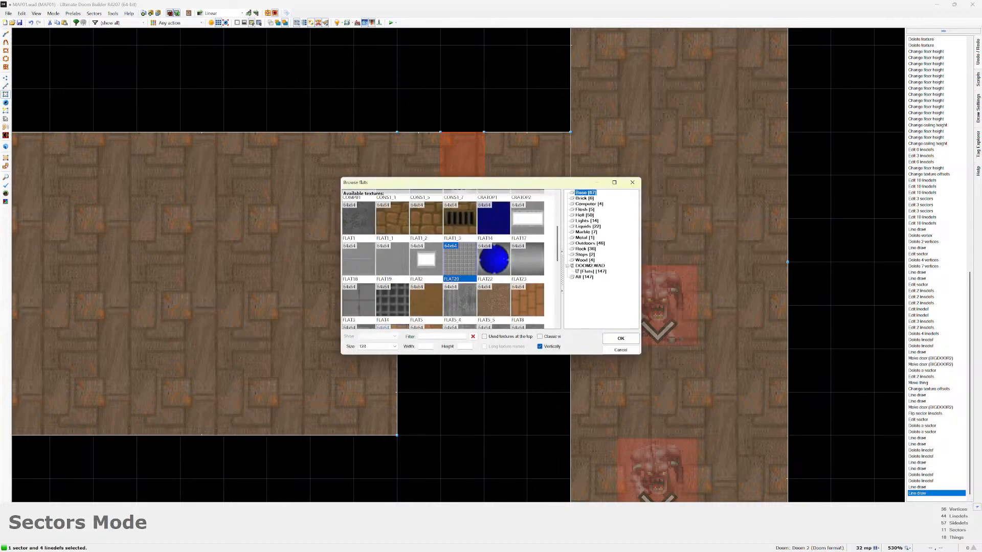
{"action": "type", "text": "DOOR"}
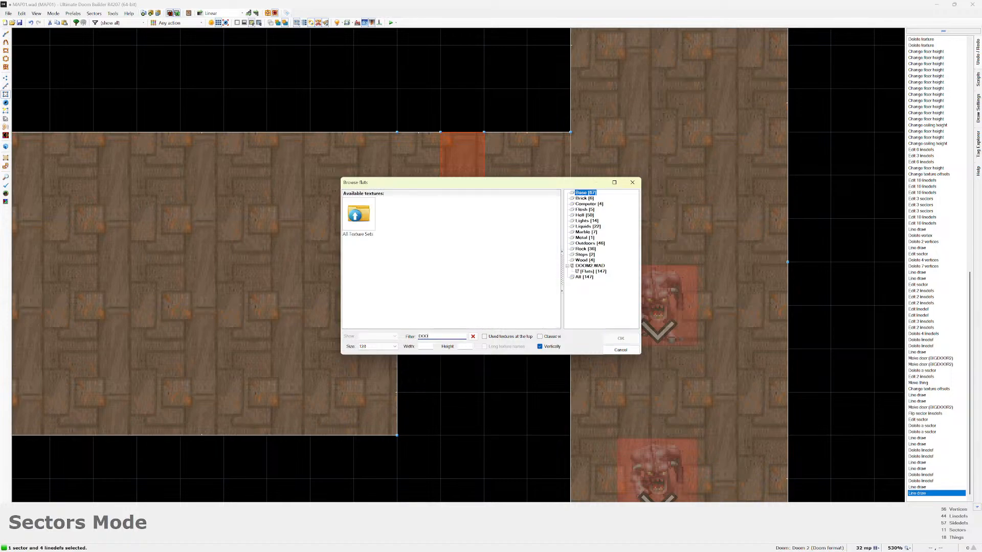
{"action": "key", "text": "BackSpace"}
{"action": "key", "text": "BackSpace"}
{"action": "key", "text": "BackSpace"}
{"action": "key", "text": "BackSpace"}
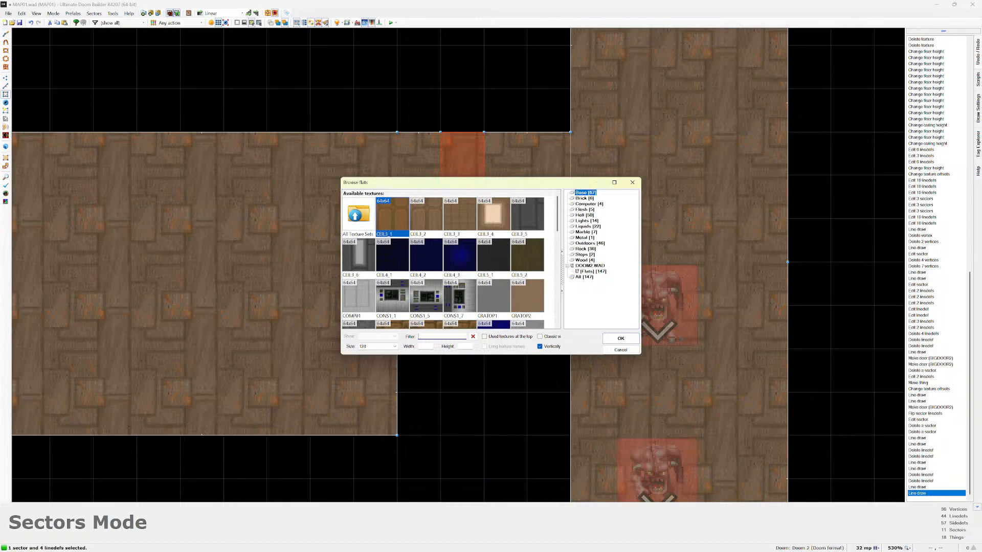
{"action": "left_click", "coordinate": [593, 271]}
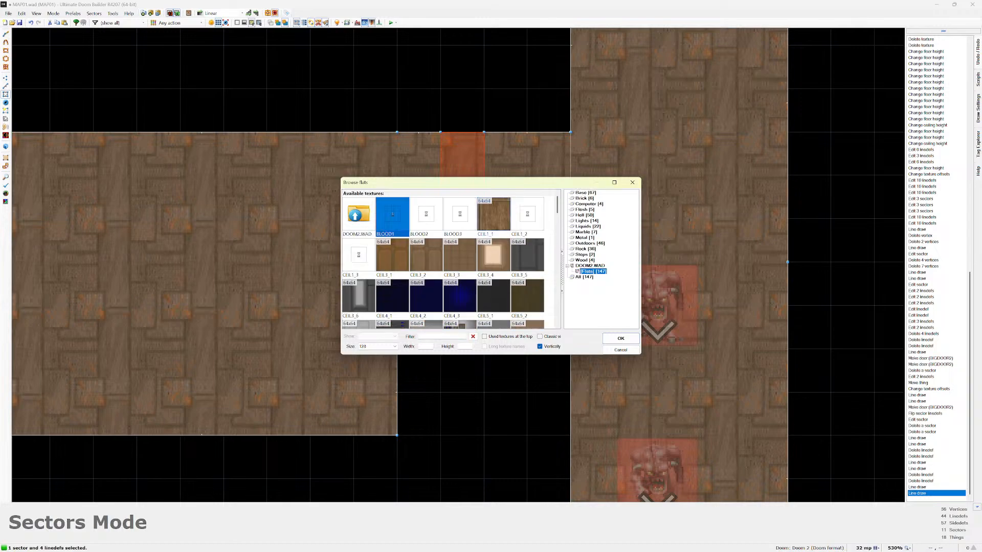
{"action": "left_click", "coordinate": [585, 249]}
{"action": "left_click", "coordinate": [587, 227]}
{"action": "left_click", "coordinate": [584, 199]}
{"action": "left_click", "coordinate": [585, 193]}
{"action": "left_click", "coordinate": [590, 266]}
{"action": "left_click", "coordinate": [438, 337]}
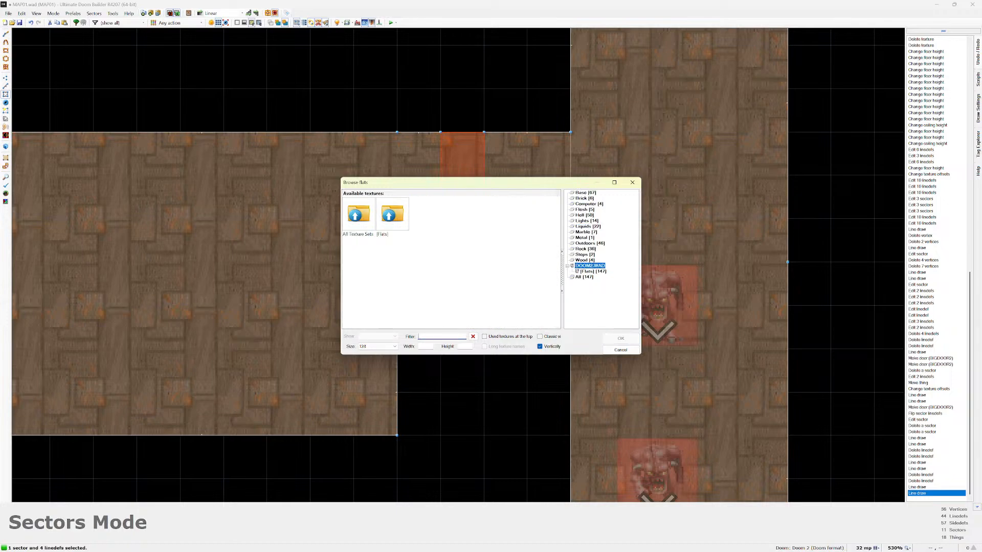
Search the DOOM2.WAD flats and the complete flat list for a door design.
{"action": "double_click", "coordinate": [392, 214]}
{"action": "type", "text": "DOO"}
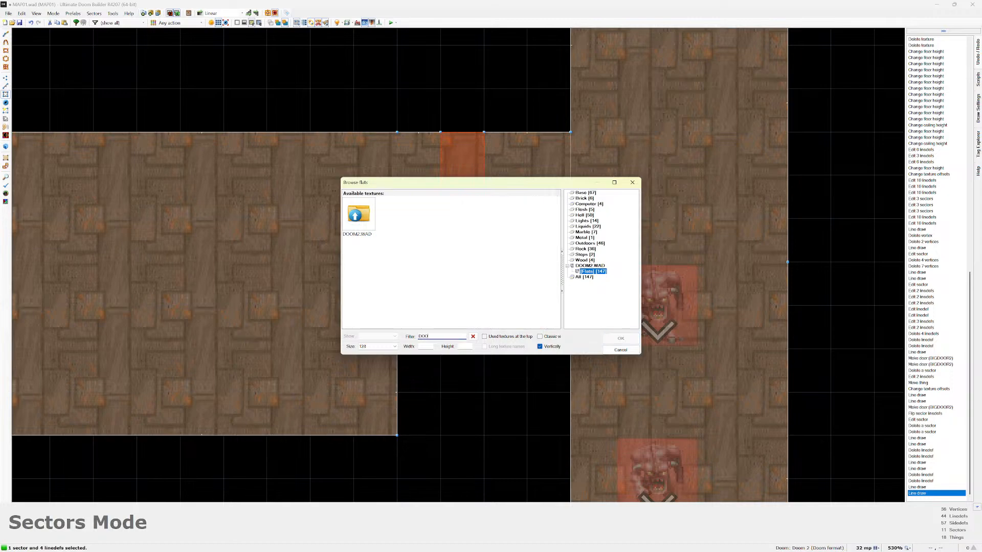
{"action": "key", "text": "BackSpace"}
{"action": "key", "text": "BackSpace"}
{"action": "key", "text": "BackSpace"}
{"action": "double_click", "coordinate": [358, 214]}
{"action": "left_click", "coordinate": [358, 215]}
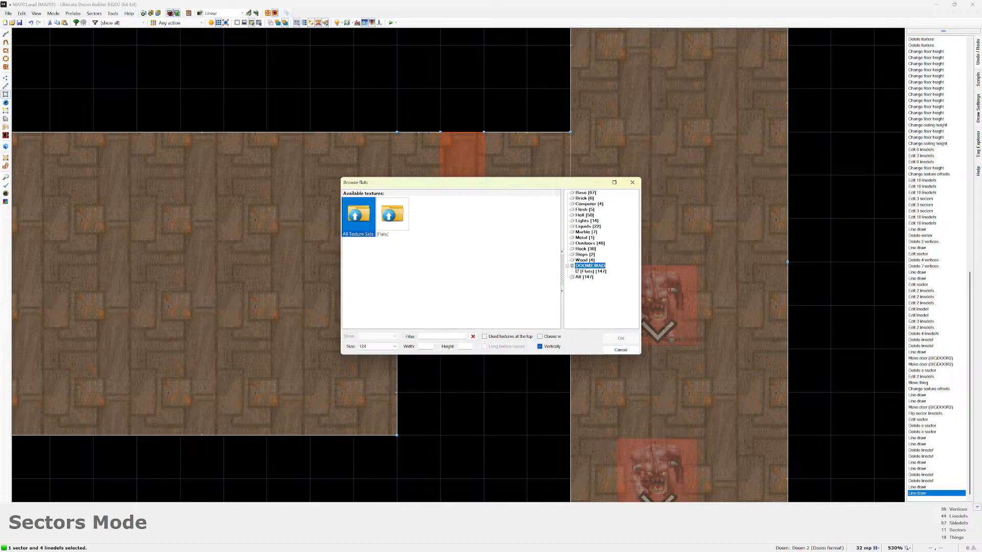
{"action": "double_click", "coordinate": [358, 215]}
{"action": "double_click", "coordinate": [359, 214]}
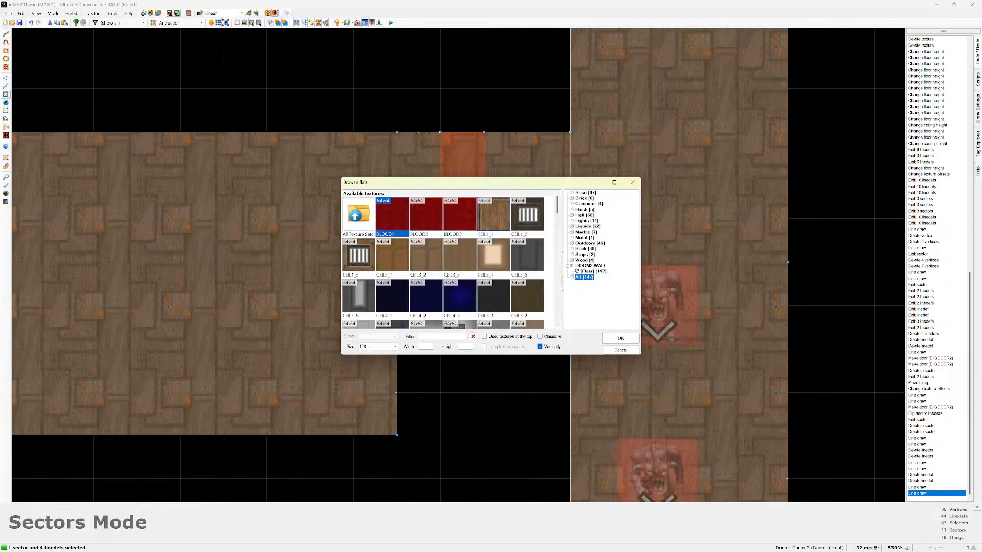
{"action": "left_click", "coordinate": [442, 336]}
{"action": "type", "text": "D"}
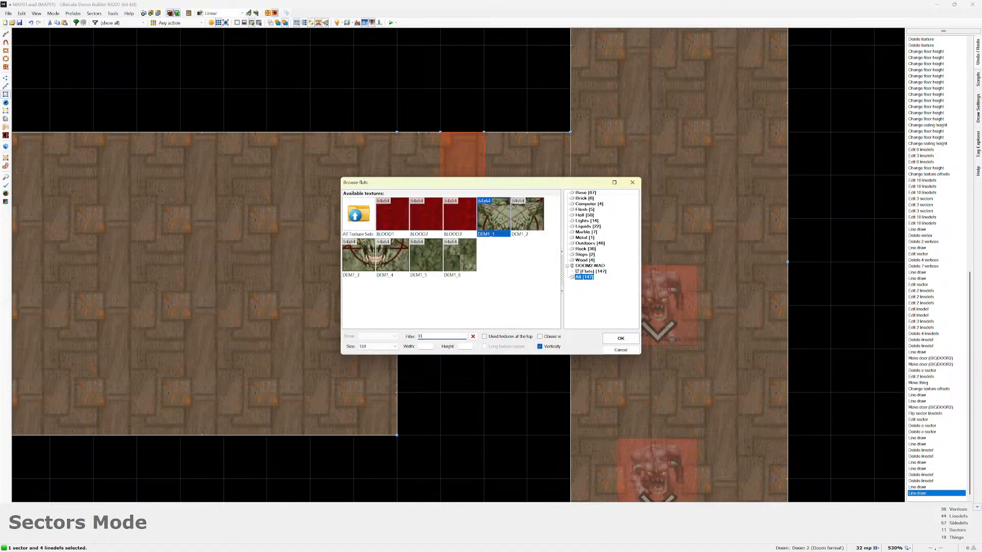
{"action": "type", "text": "O"}
{"action": "key", "text": "BackSpace"}
{"action": "key", "text": "BackSpace"}
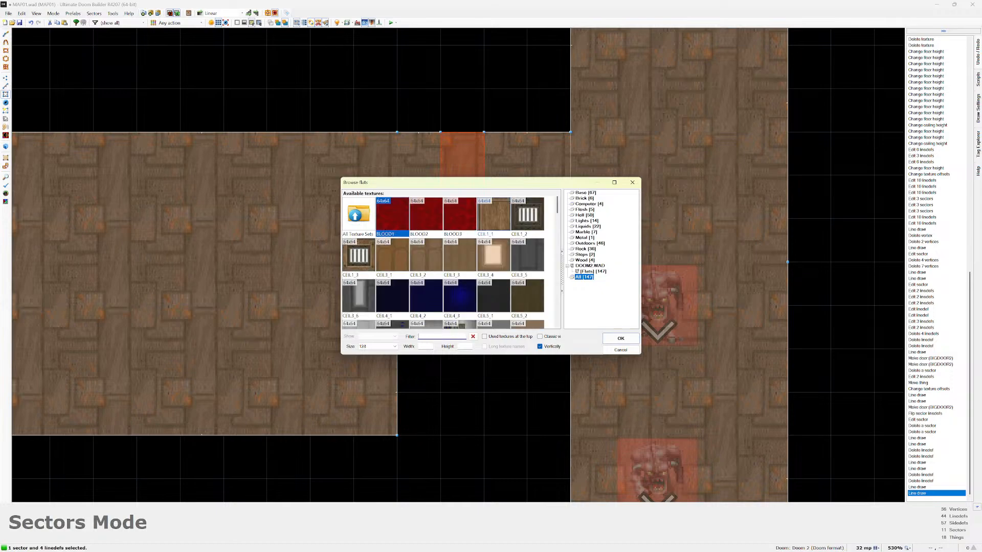
Keep the FLAT20 ceiling and make the selected sector a BIGDOOR2 door with action specials applied.
{"action": "left_click", "coordinate": [620, 350]}
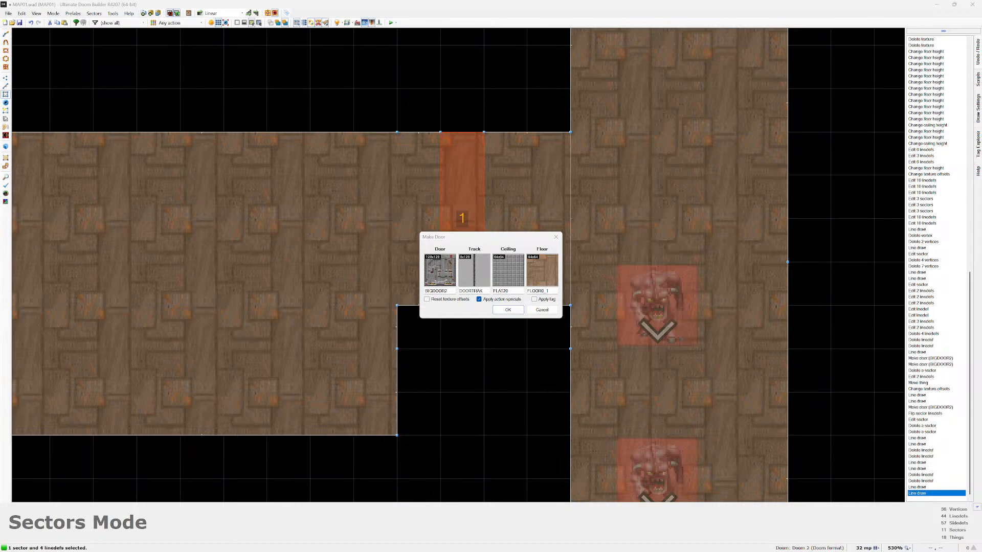
{"action": "key", "text": "Return"}
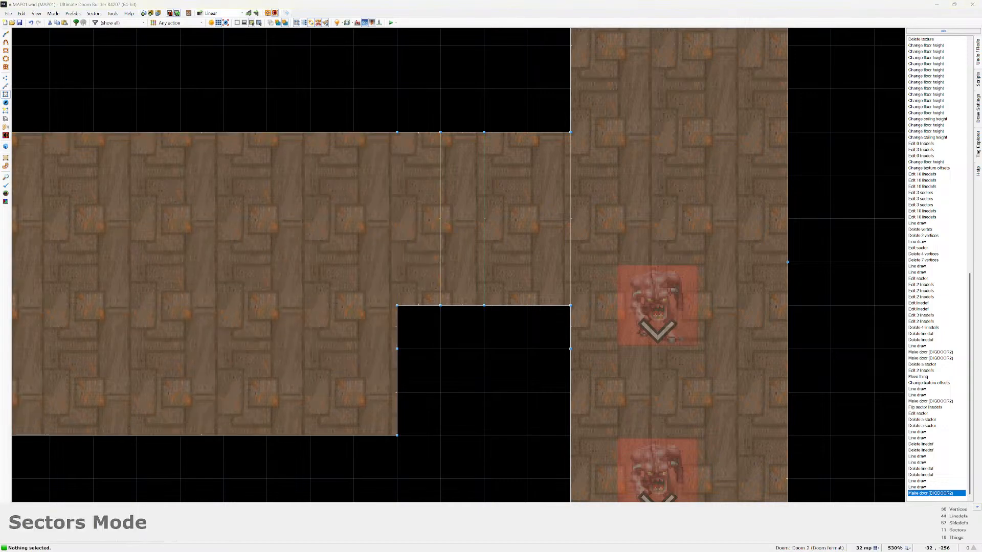
Playtest the map in Doom 2 and quit back to the level editor.
{"action": "left_click", "coordinate": [391, 23]}
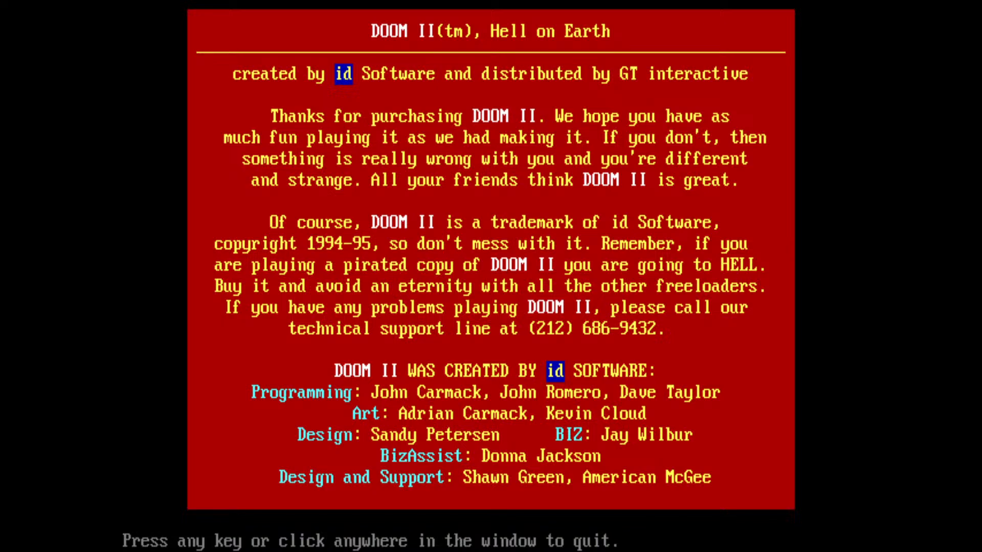
{"action": "key", "text": "Return"}
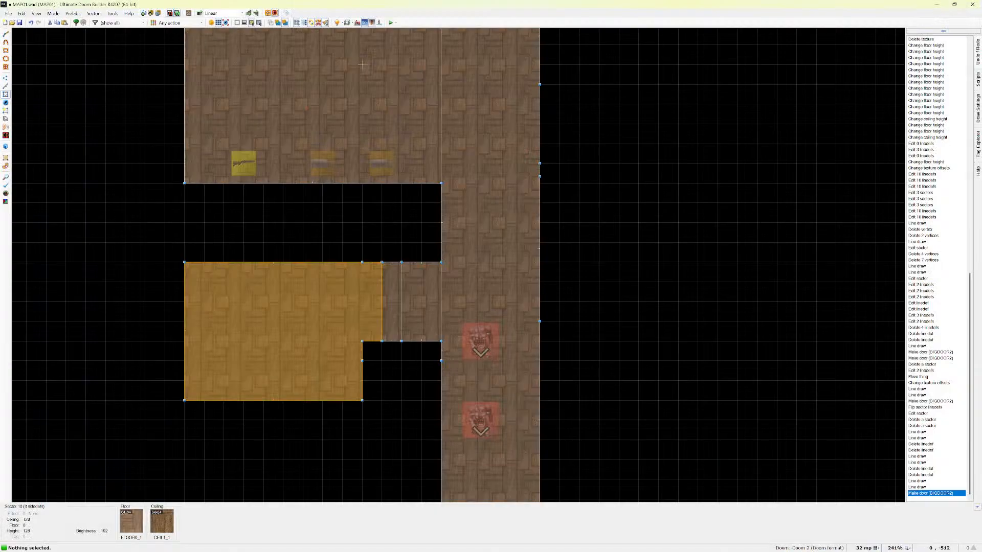
Give the untextured wall beside the door the STARTAN2 middle texture and shift its vertical texture offset to 1.
{"action": "scroll", "coordinate": [348, 401], "scroll_direction": "up", "scroll_amount": 3}
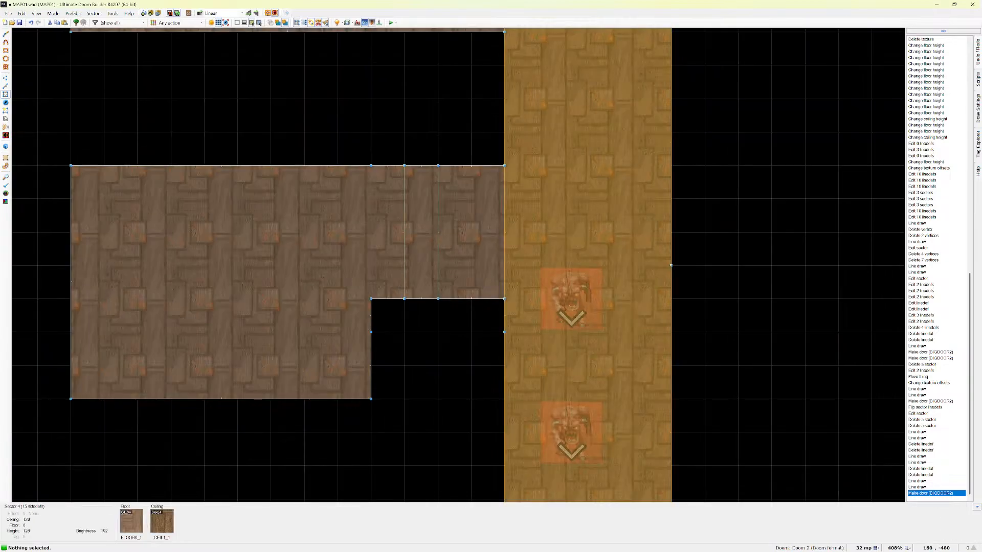
{"action": "key", "text": "q"}
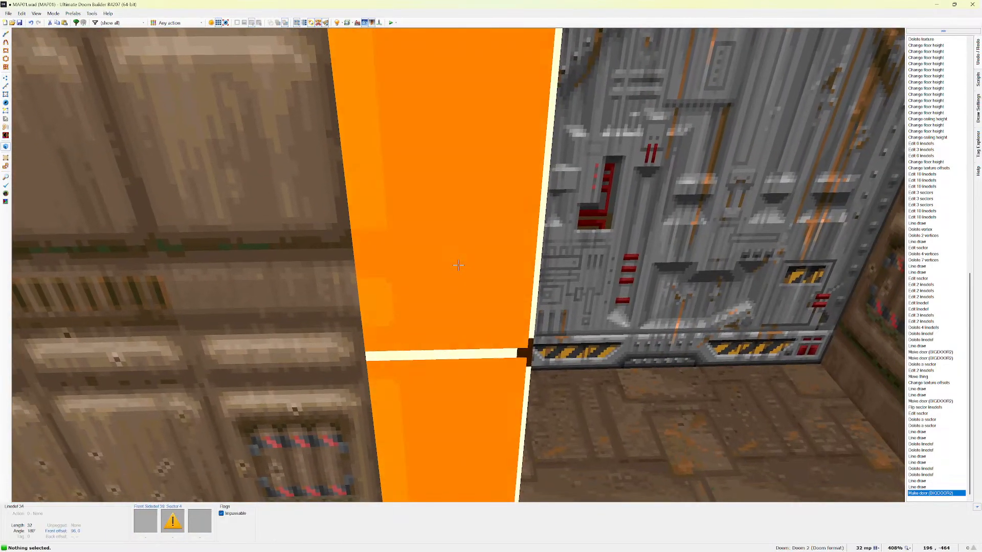
{"action": "left_click", "coordinate": [458, 265]}
{"action": "right_click", "coordinate": [458, 265]}
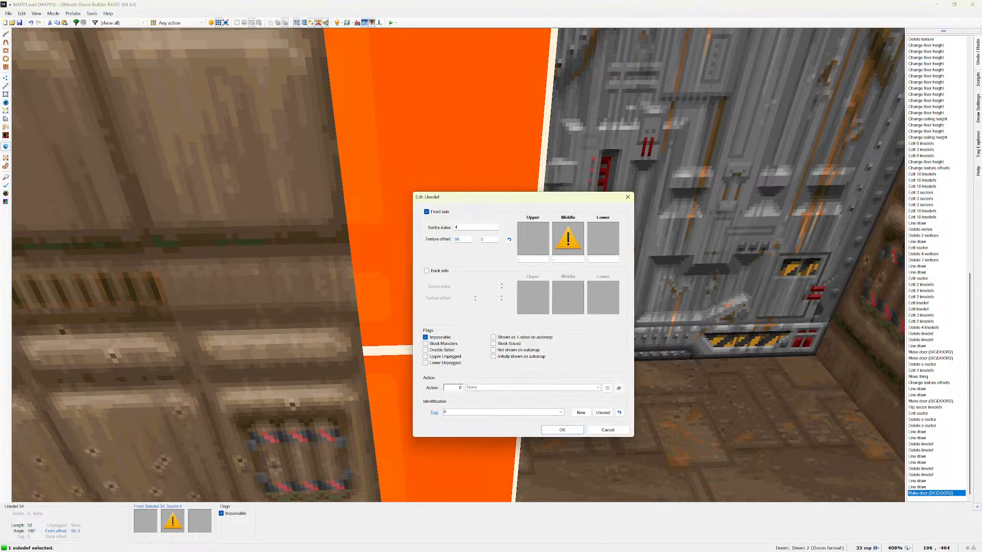
{"action": "left_click", "coordinate": [567, 238]}
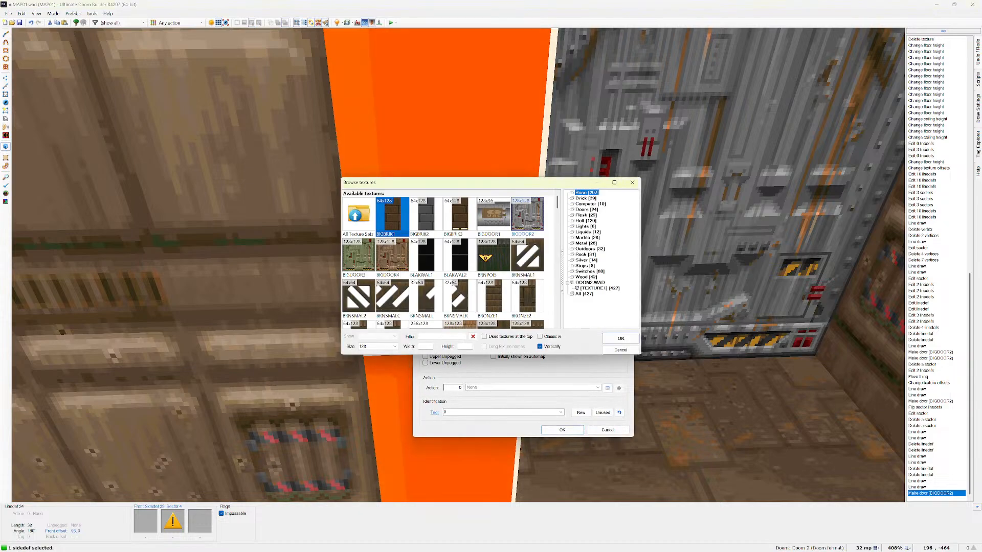
{"action": "type", "text": "STAR"}
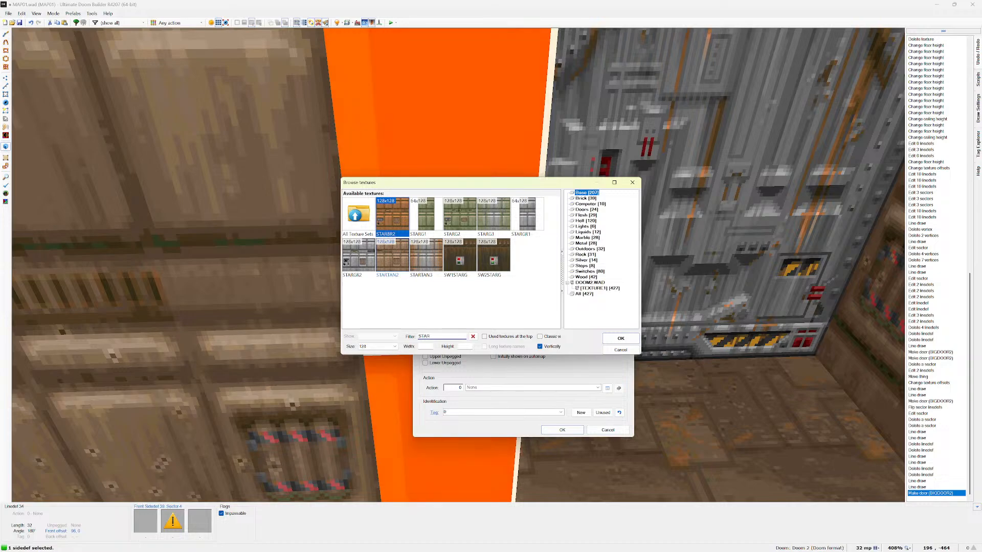
{"action": "double_click", "coordinate": [392, 255]}
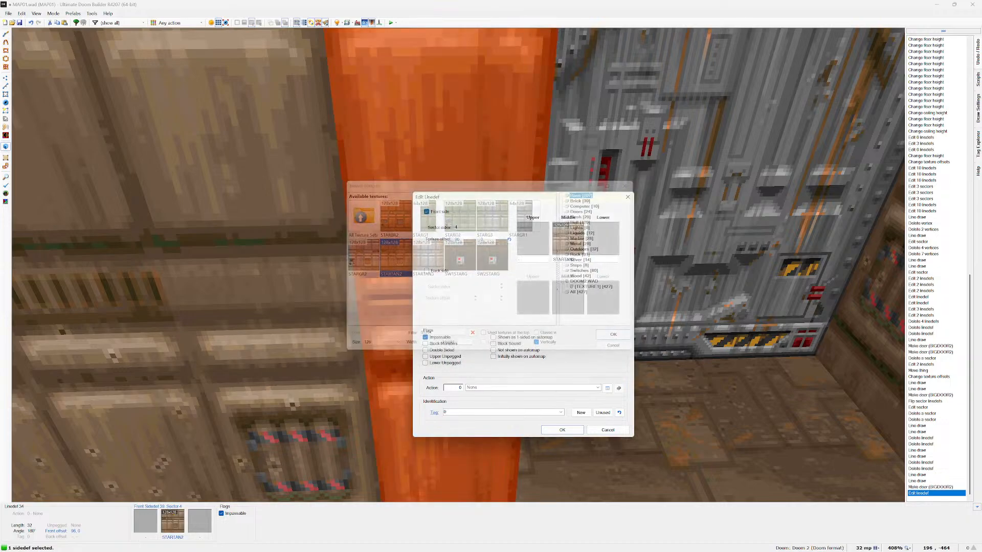
{"action": "left_click", "coordinate": [562, 429]}
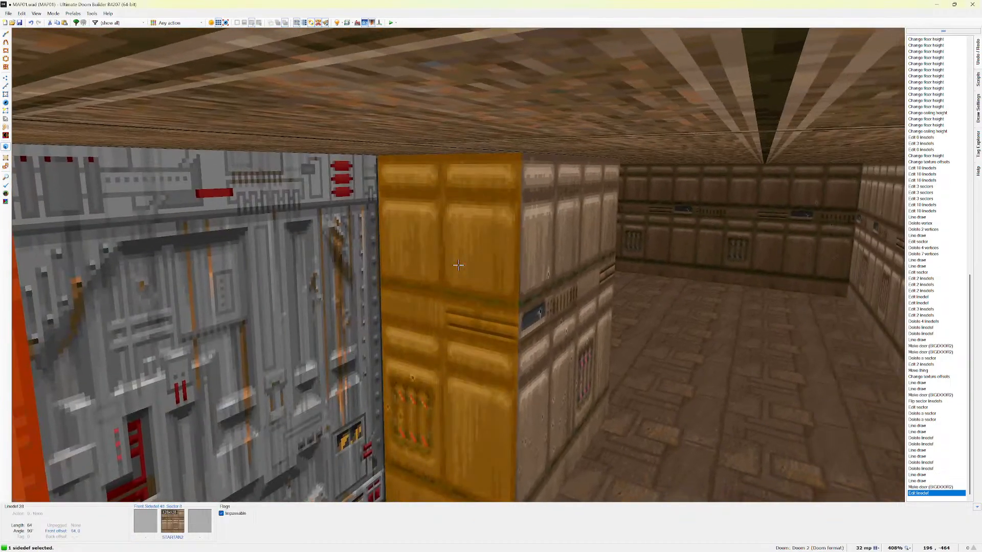
{"action": "key", "text": "Up"}
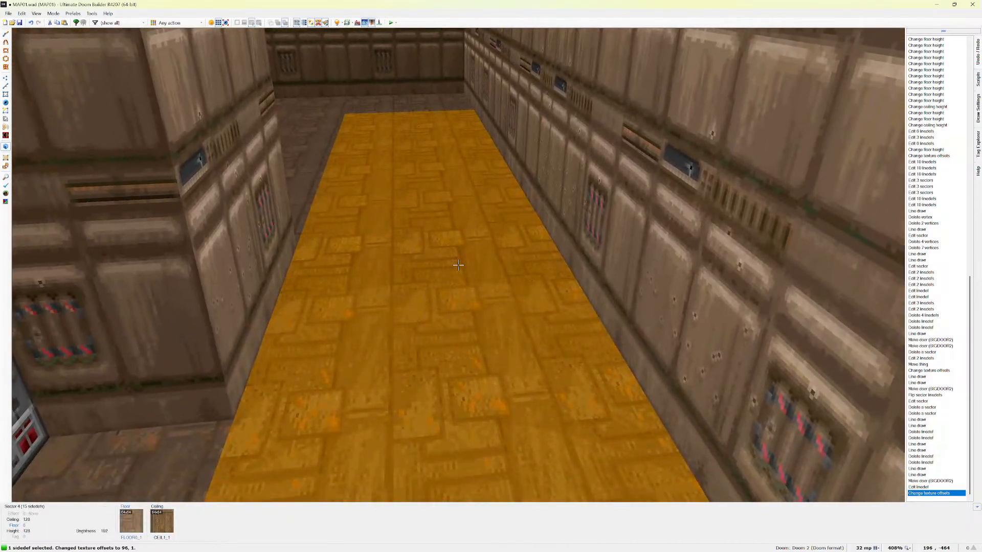
Replace the BIGDOOR2 texture on the hallway wall and the other selected wall with STARTAN2.
{"action": "key", "text": "e"}
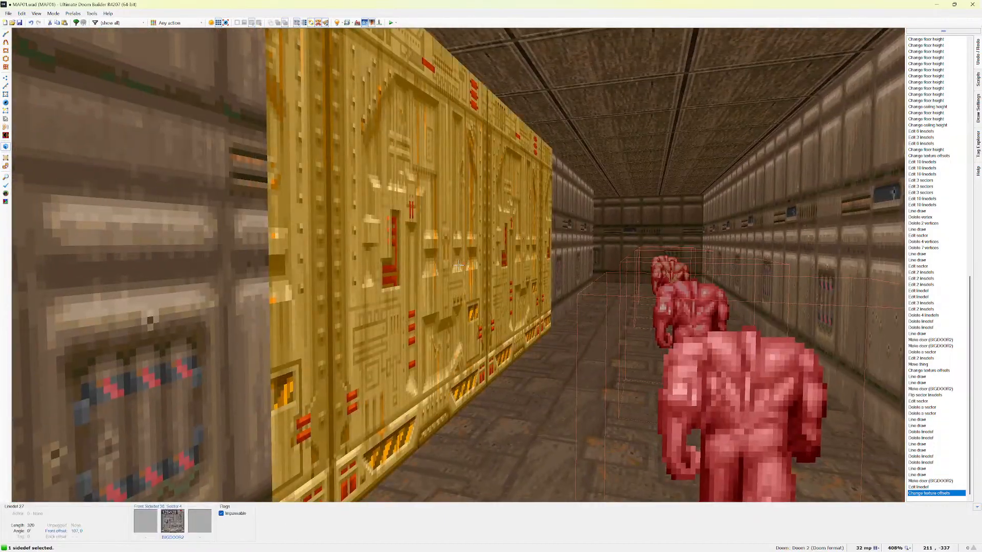
{"action": "left_click", "coordinate": [458, 265]}
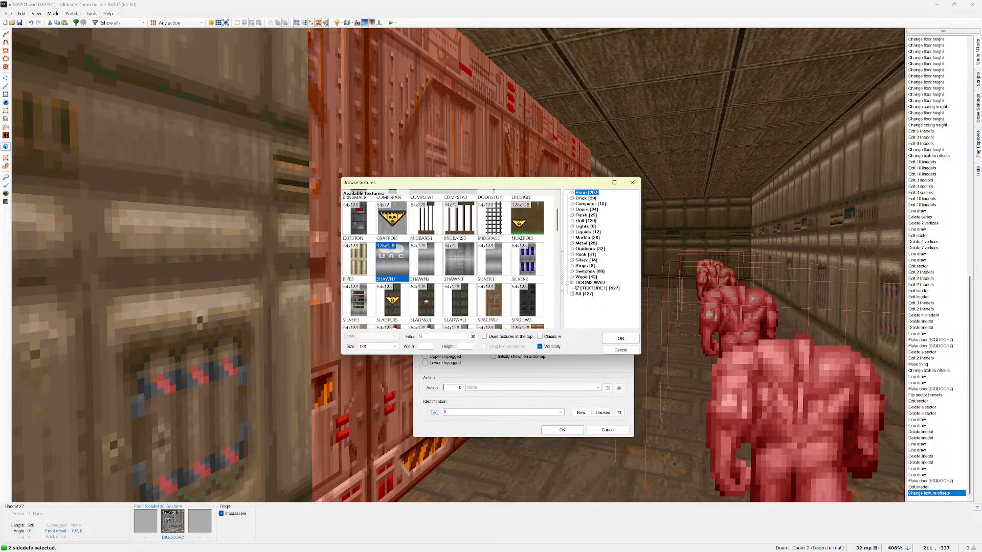
{"action": "double_click", "coordinate": [393, 257]}
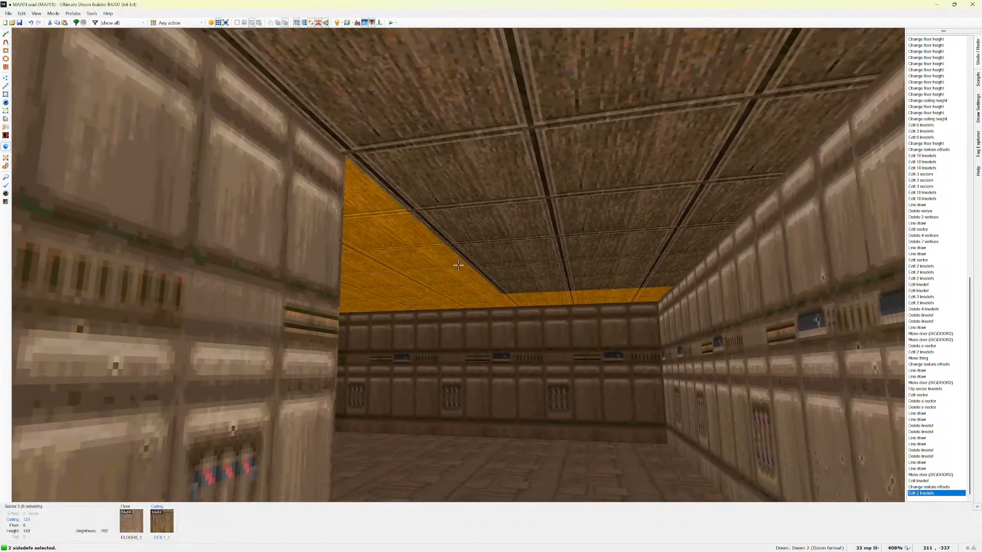
Clear the wall selection and inspect the wall textures of the hallway, starting room and side room in 3D.
{"action": "key", "text": "e"}
{"action": "key", "text": "e"}
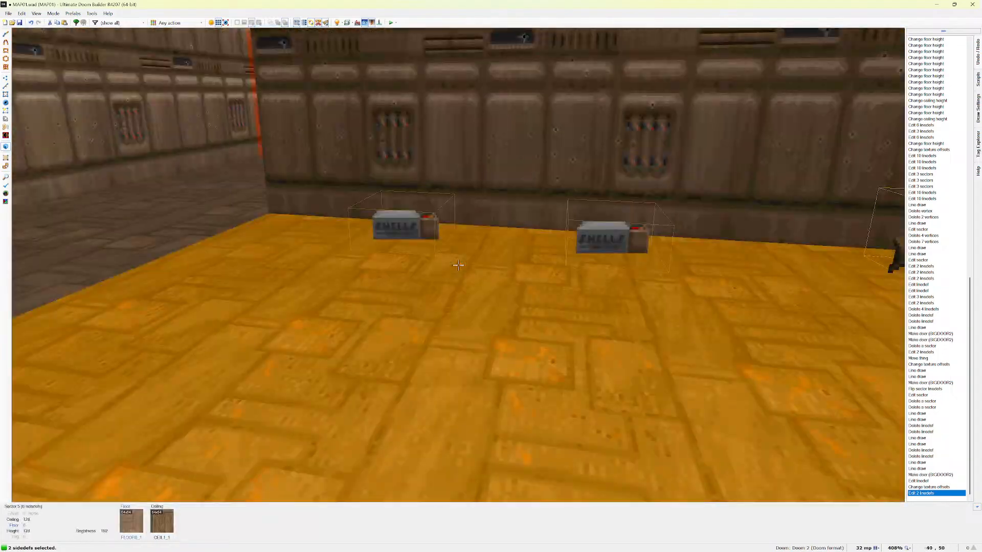
{"action": "key", "text": "e"}
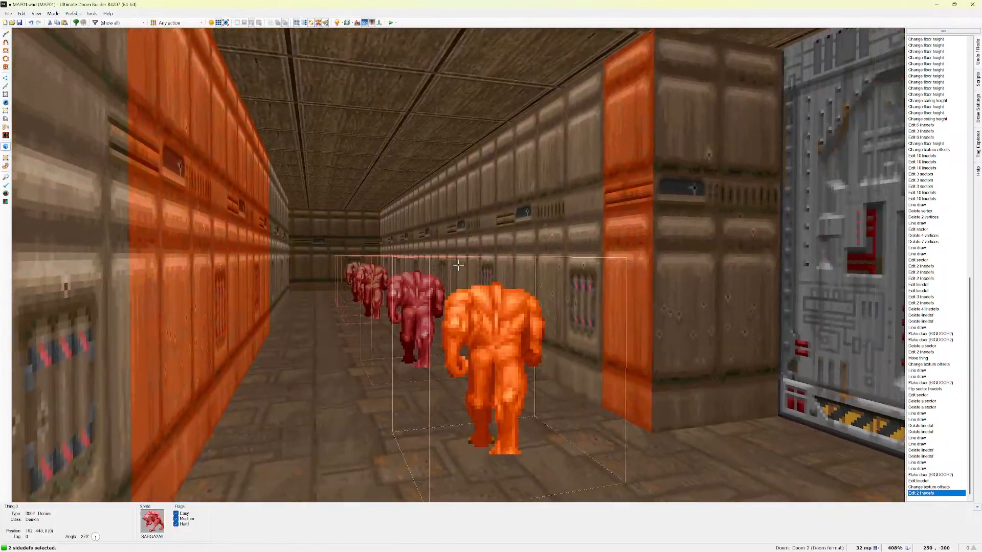
{"action": "key", "text": "e"}
{"action": "left_click", "coordinate": [458, 265]}
{"action": "left_click", "coordinate": [458, 266]}
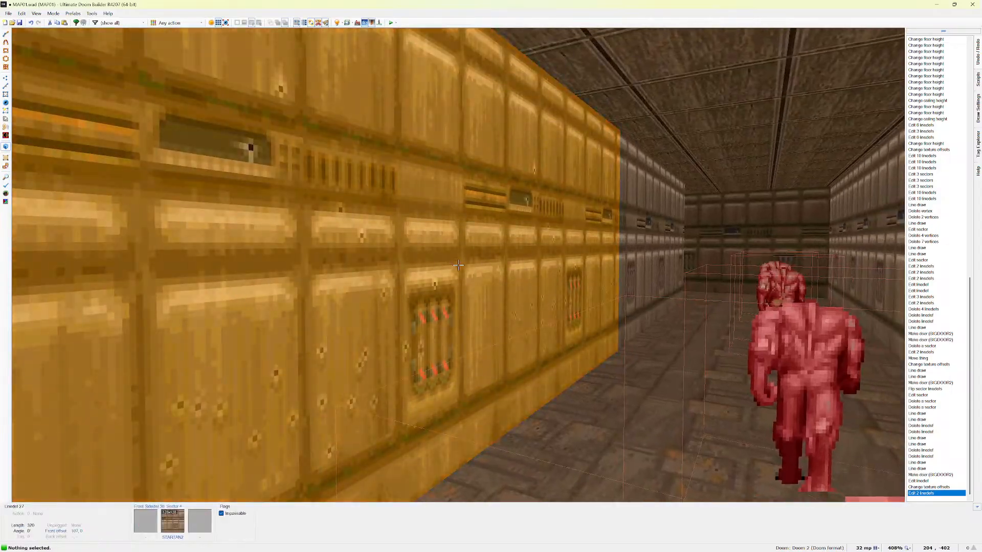
{"action": "key", "text": "e"}
{"action": "key", "text": "e"}
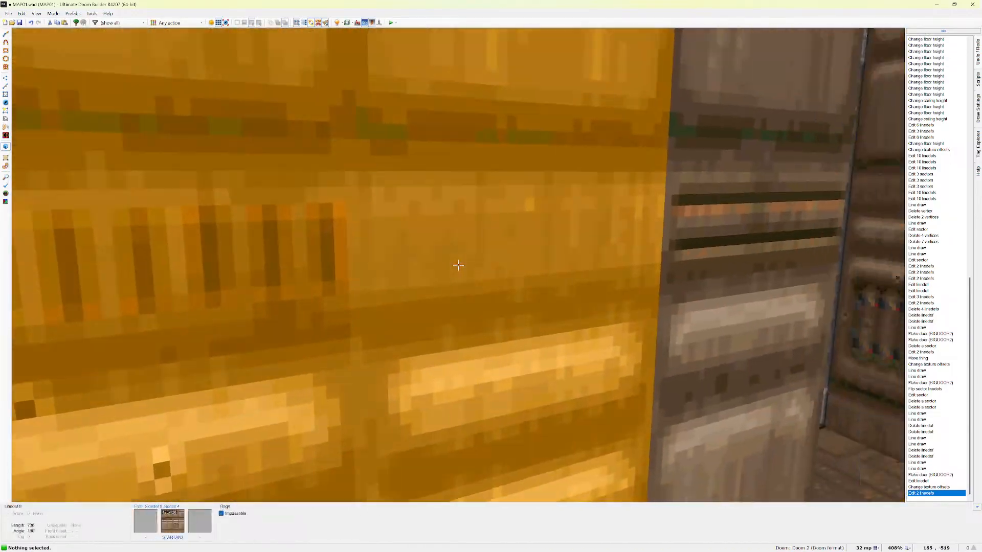
{"action": "key", "text": "d"}
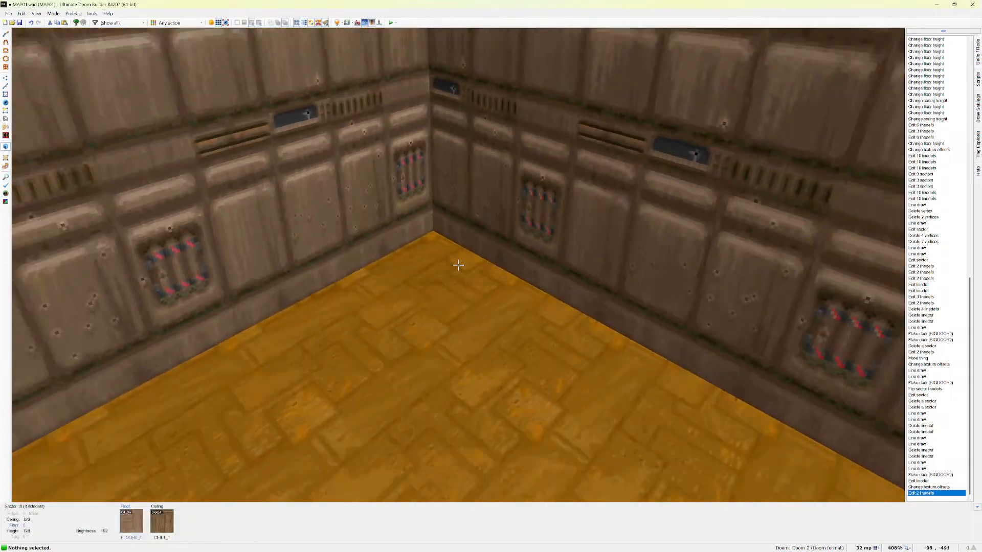
{"action": "key", "text": "e"}
{"action": "key", "text": "w"}
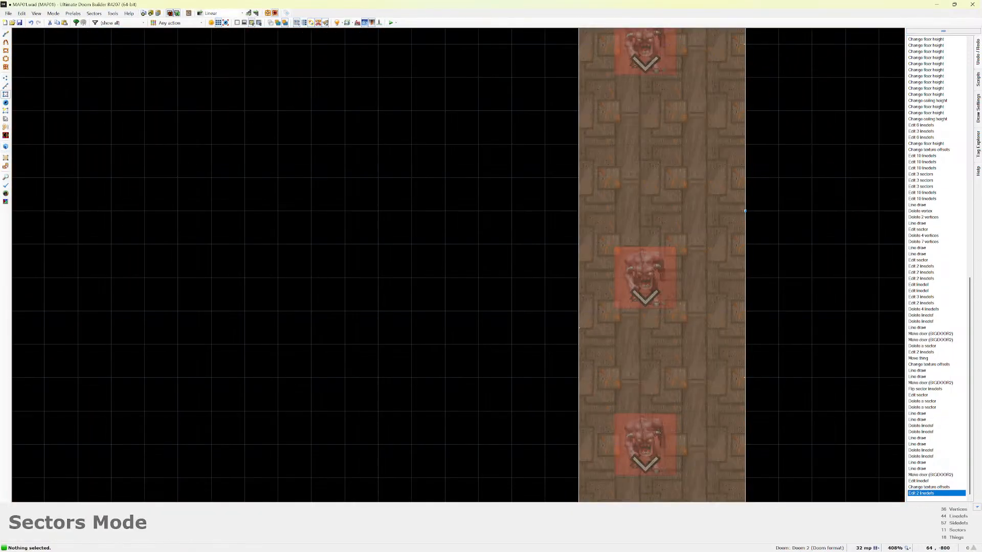
Disguise the side room's door by changing its hallway-facing upper texture to STARTAN2.
{"action": "scroll", "coordinate": [508, 252], "scroll_direction": "down", "scroll_amount": 5}
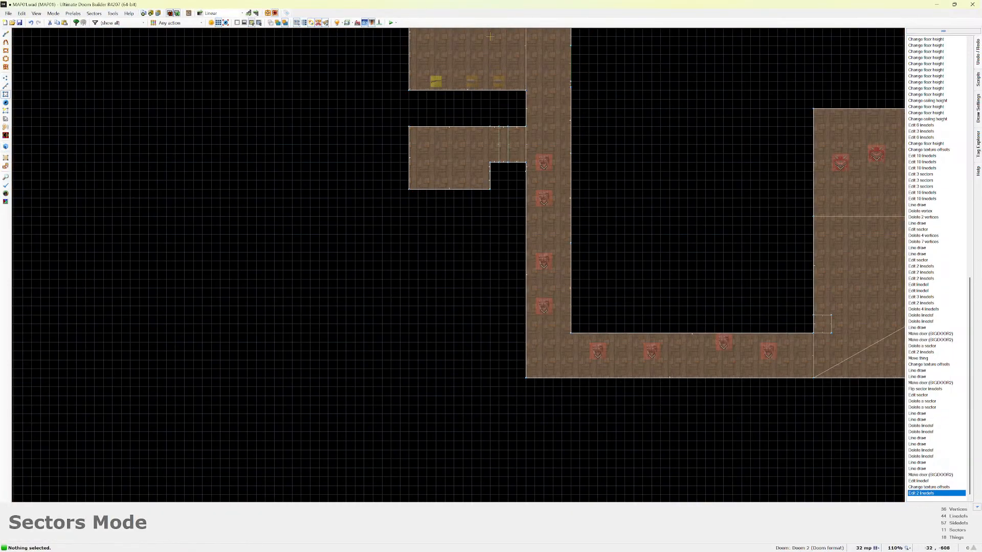
{"action": "scroll", "coordinate": [483, 173], "scroll_direction": "down", "scroll_amount": 2}
{"action": "scroll", "coordinate": [503, 145], "scroll_direction": "up", "scroll_amount": 10}
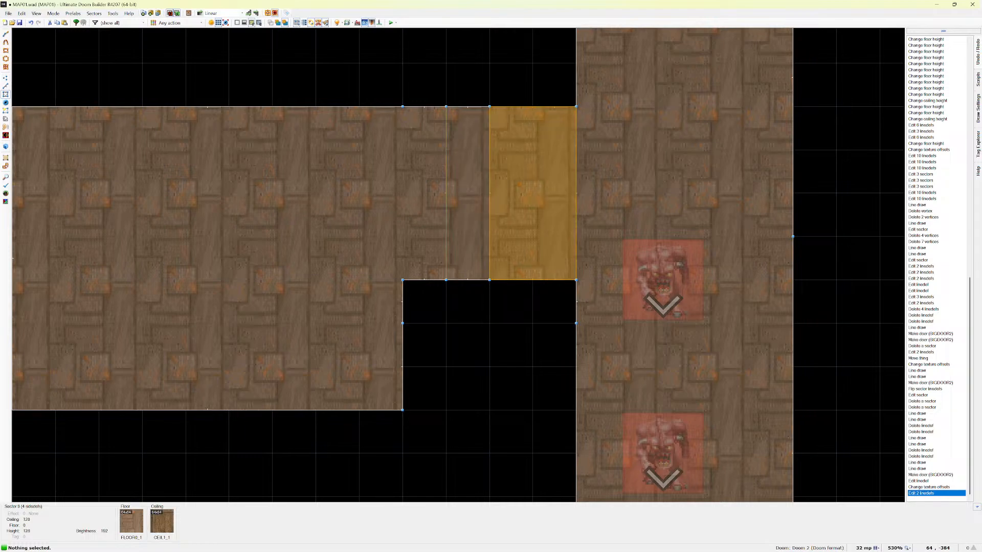
{"action": "key", "text": "w"}
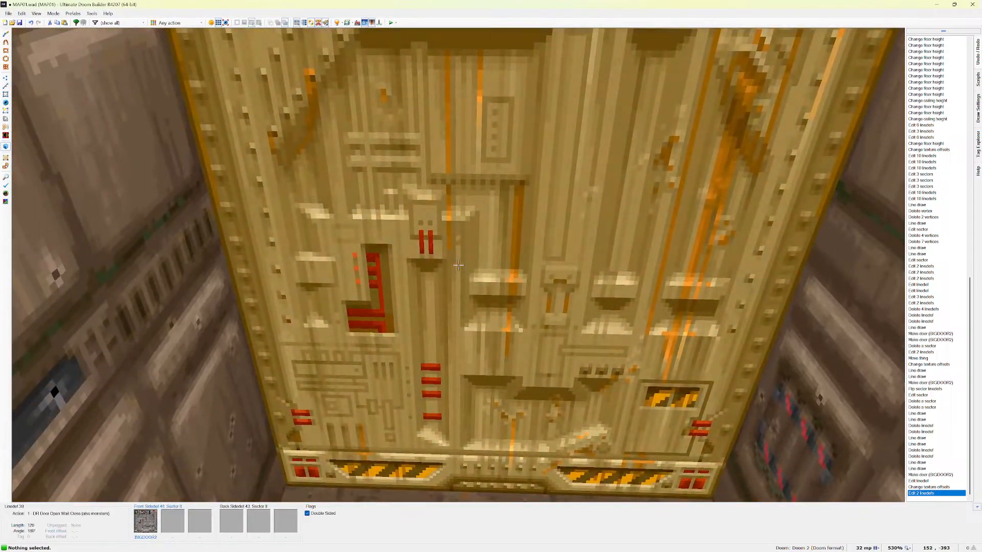
{"action": "right_click", "coordinate": [458, 265]}
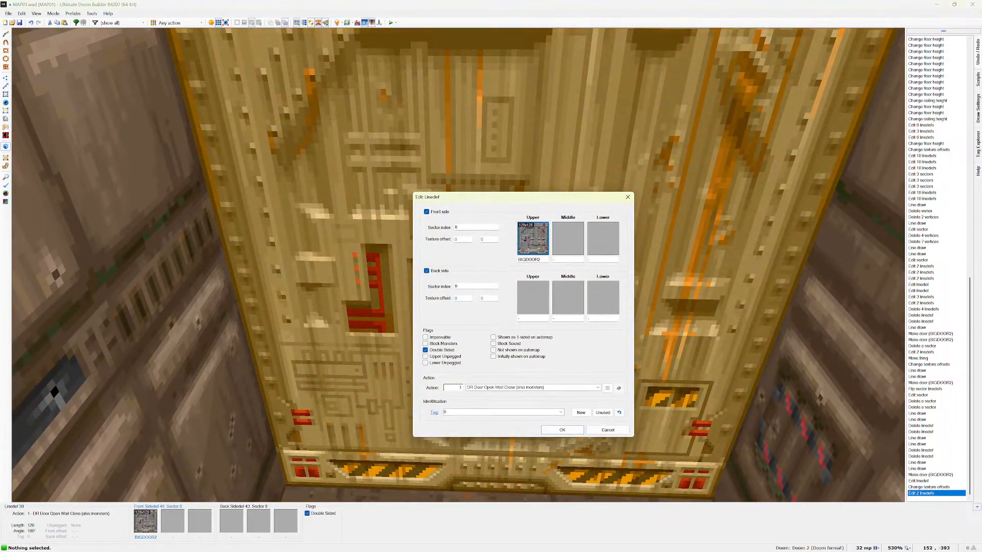
{"action": "left_click", "coordinate": [532, 241]}
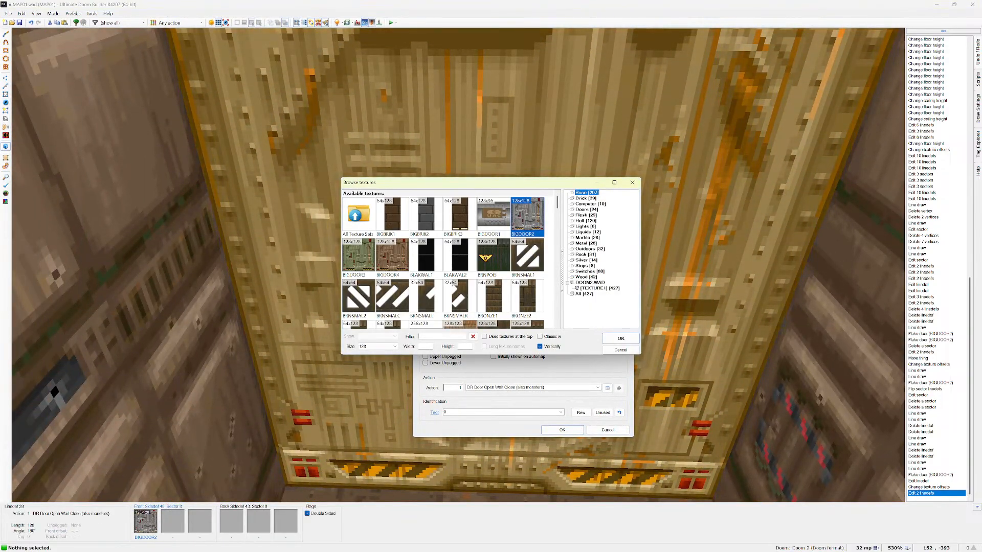
{"action": "type", "text": "START"}
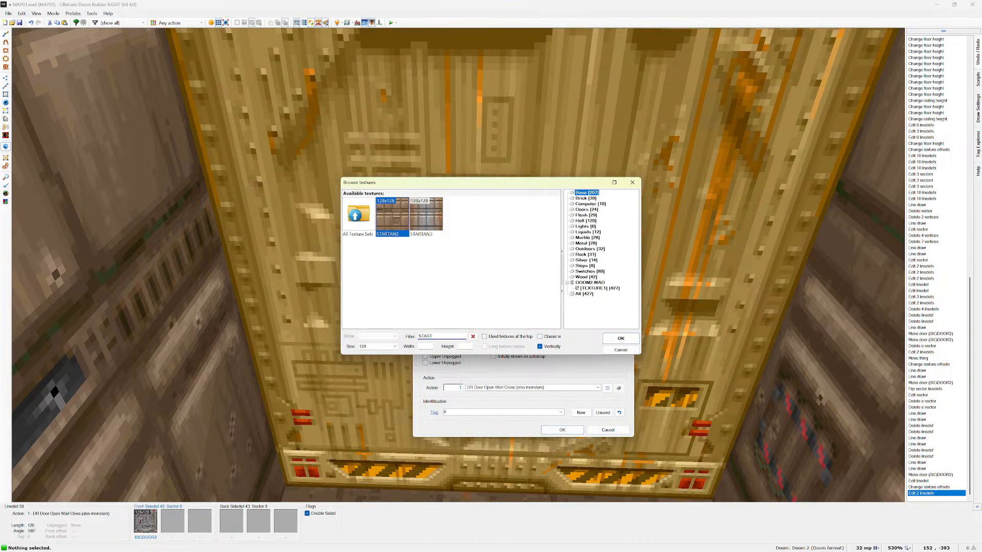
{"action": "key", "text": "Return"}
{"action": "key", "text": "Return"}
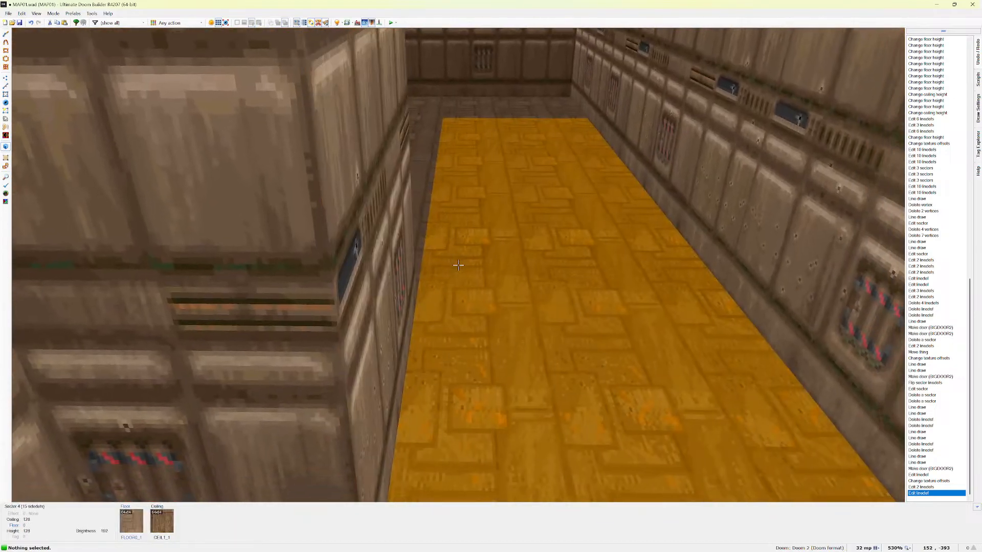
Set the test engine of the Doom 2 (Doom format) game configuration to Chocolate Doom.
{"action": "key", "text": "q"}
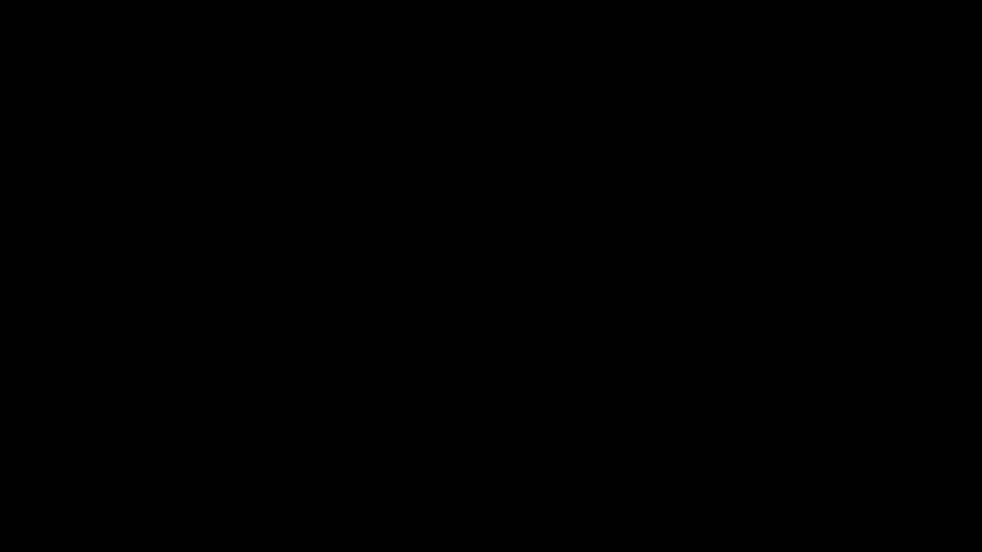
{"action": "key", "text": "Return"}
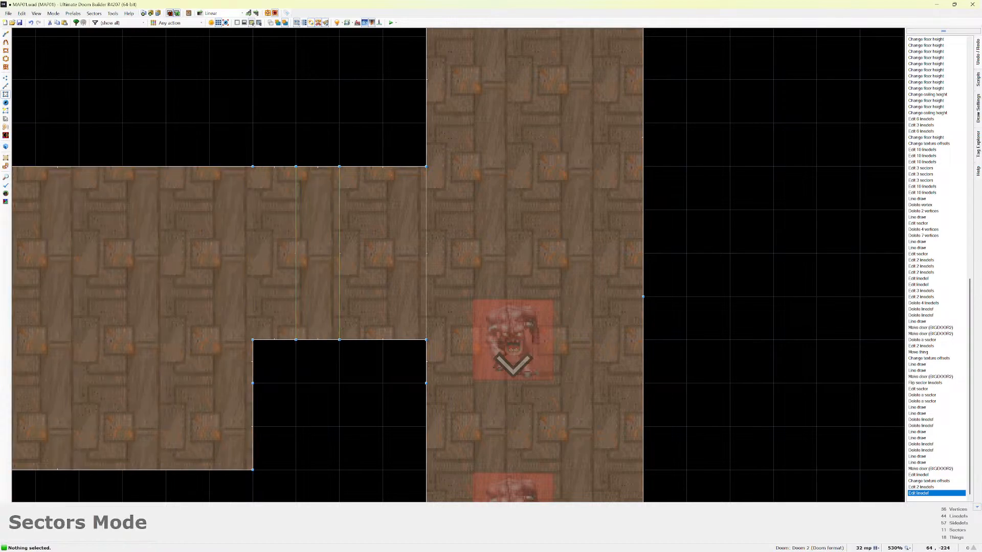
{"action": "left_click", "coordinate": [113, 13]}
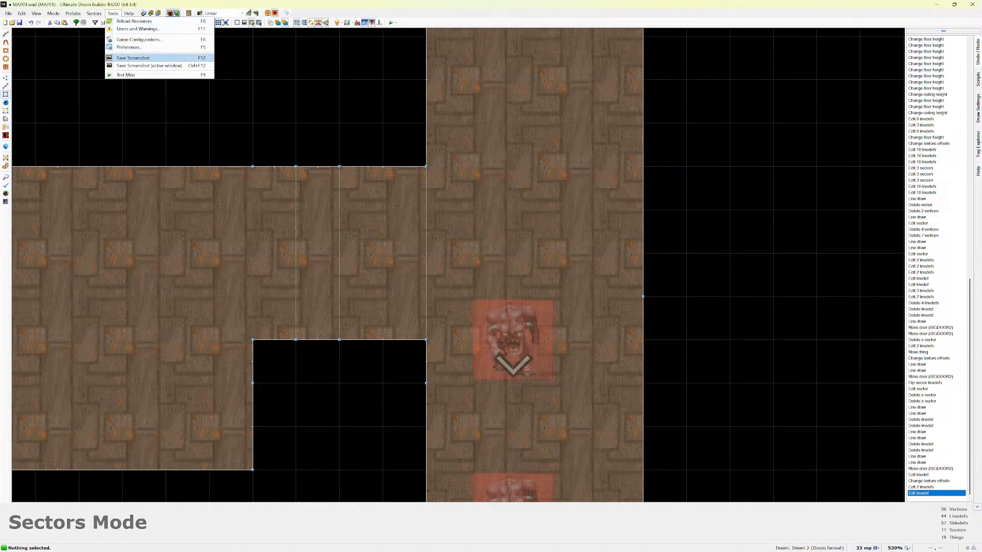
{"action": "left_click", "coordinate": [112, 14]}
{"action": "left_click", "coordinate": [112, 13]}
{"action": "left_click", "coordinate": [113, 13]}
{"action": "left_click", "coordinate": [112, 14]}
{"action": "left_click", "coordinate": [113, 13]}
{"action": "left_click", "coordinate": [112, 13]}
{"action": "left_click", "coordinate": [130, 47]}
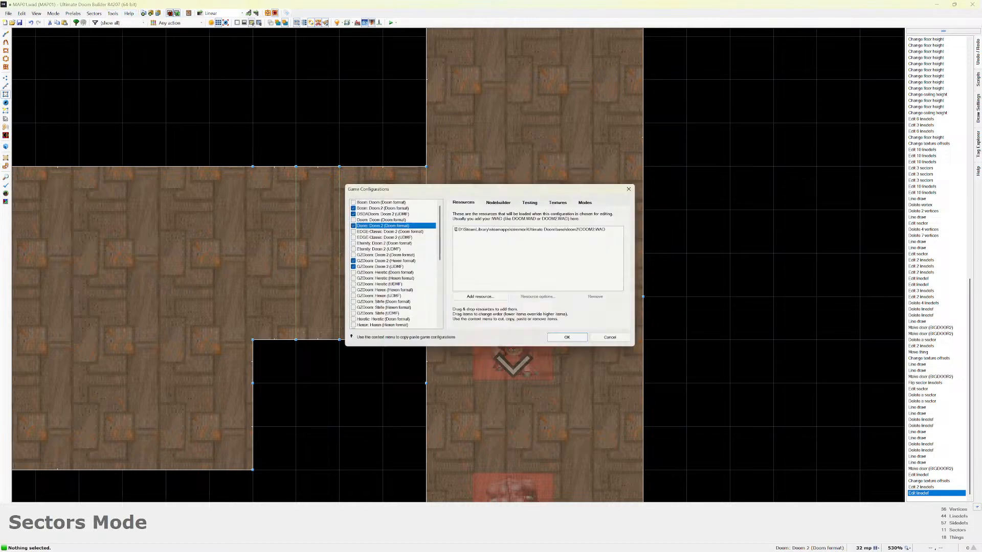
{"action": "left_click", "coordinate": [499, 200]}
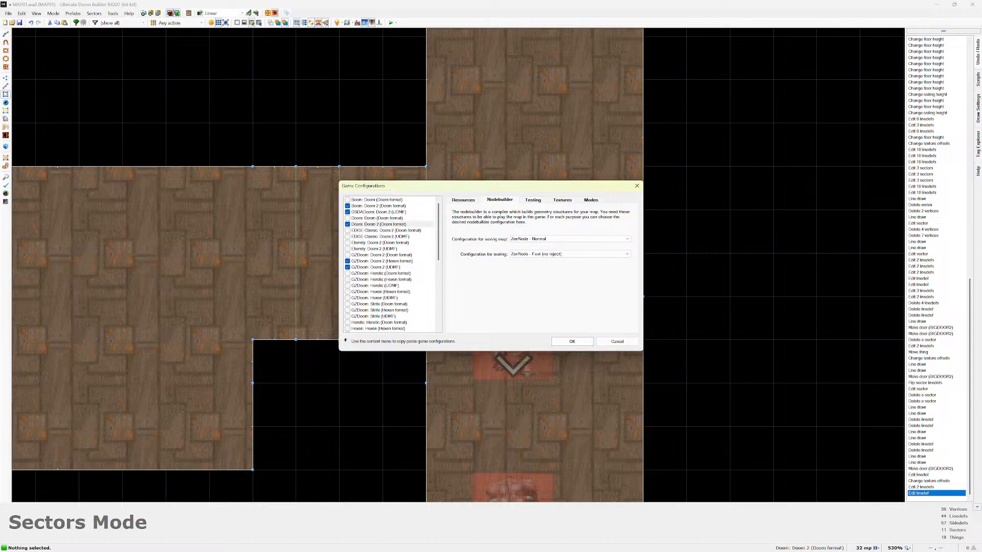
{"action": "left_click", "coordinate": [533, 200]}
{"action": "left_click", "coordinate": [605, 228]}
{"action": "left_click", "coordinate": [562, 239]}
{"action": "left_click", "coordinate": [572, 342]}
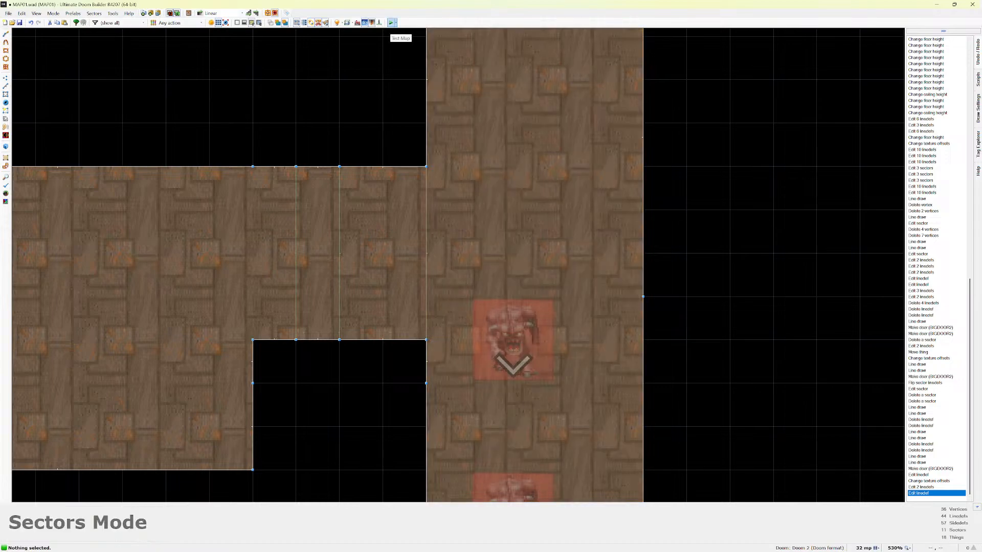
Test the map in Chocolate Doom, collecting the super shotgun and shells, opening the side room's disguised door and checking its walls from both sides.
{"action": "left_click", "coordinate": [392, 23]}
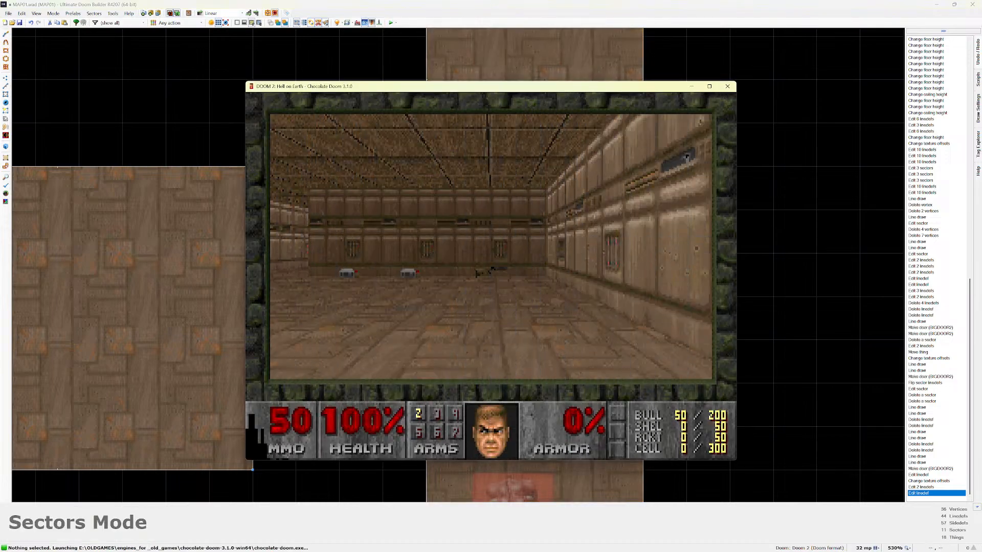
{"action": "key", "text": "w"}
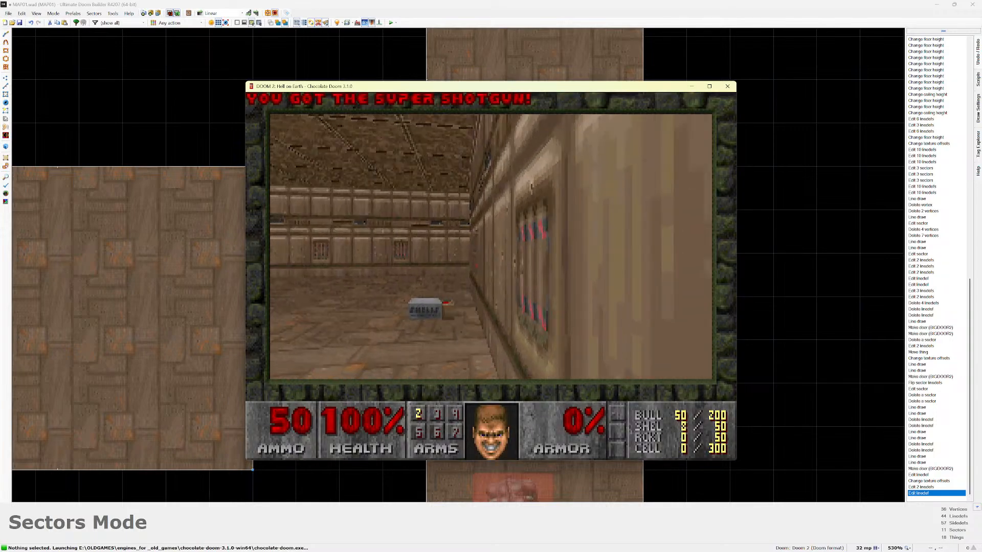
{"action": "key", "text": "w"}
{"action": "key", "text": "w"}
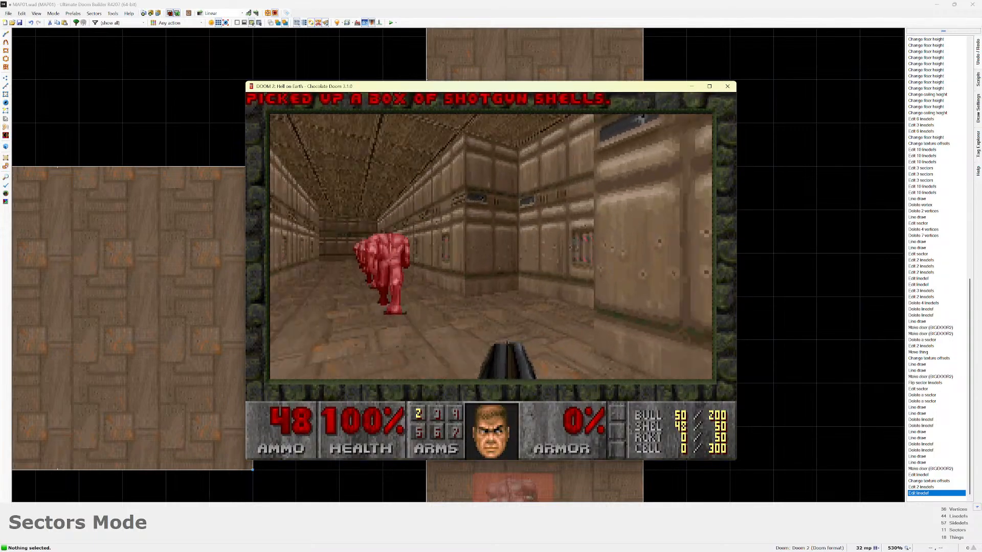
{"action": "key", "text": "space"}
{"action": "key", "text": "w"}
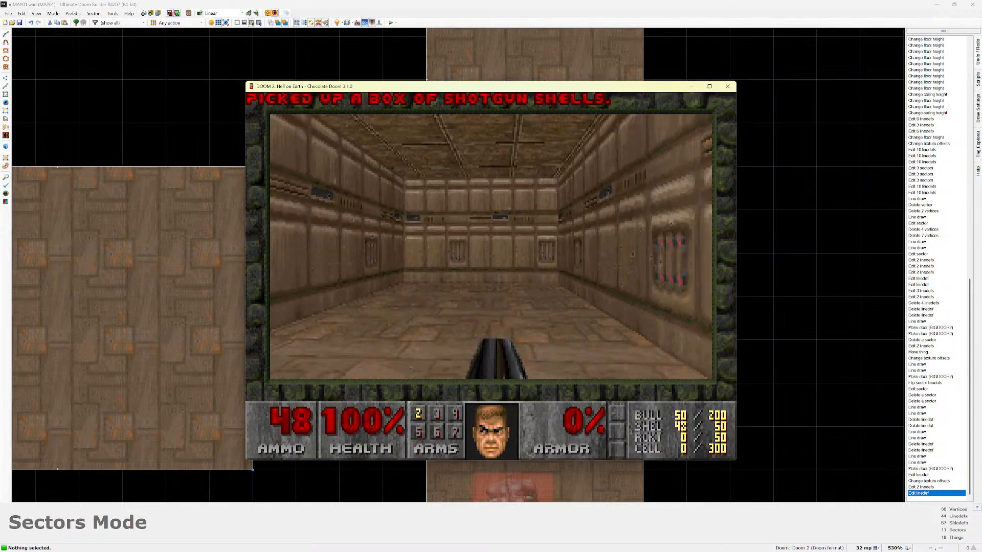
{"action": "key", "text": "w"}
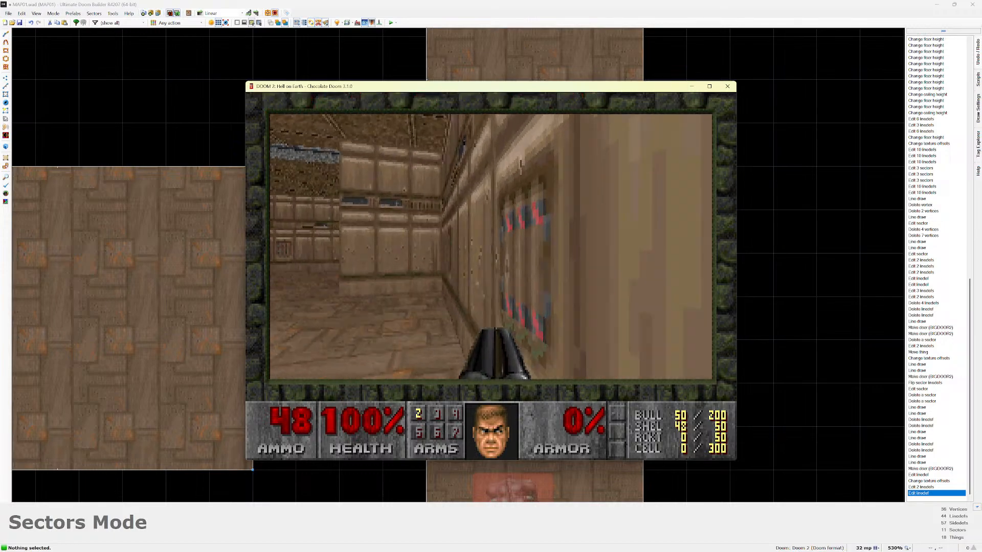
{"action": "key", "text": "w"}
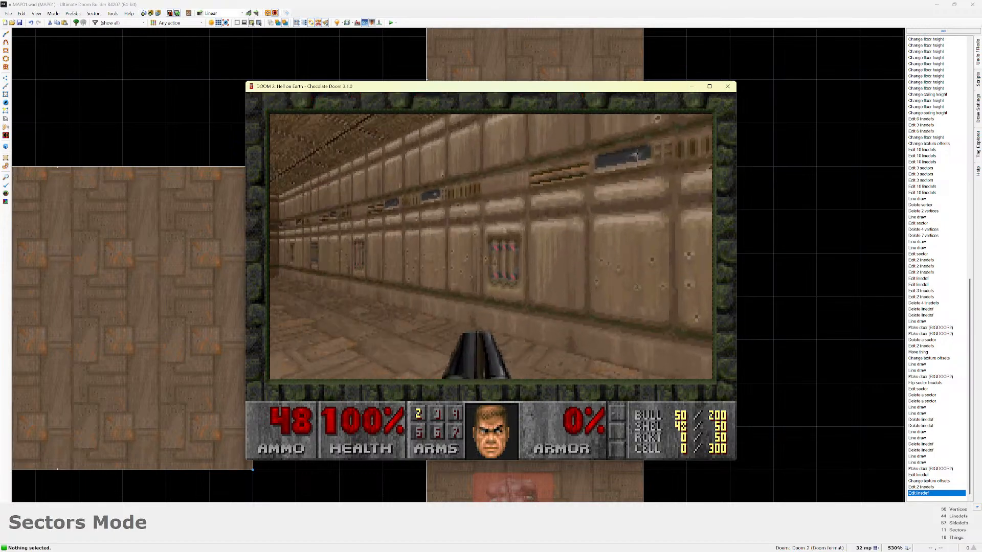
{"action": "key", "text": "s"}
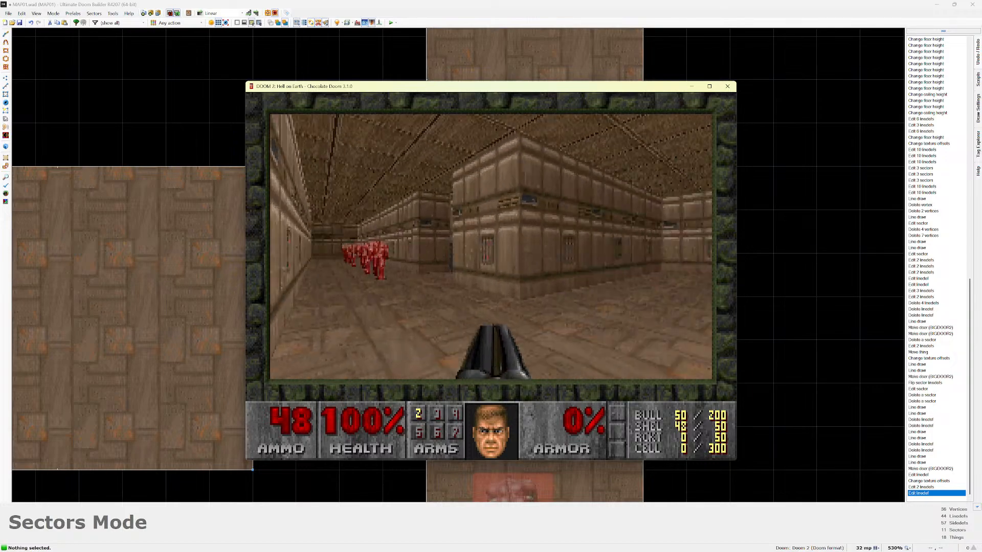
{"action": "key", "text": "w"}
{"action": "key", "text": "w"}
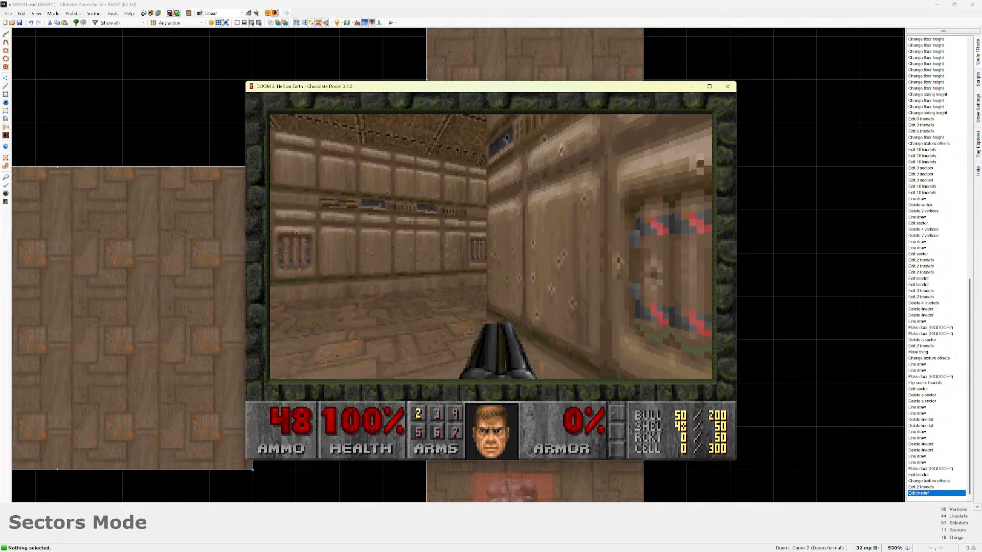
Quit the Chocolate Doom test game and return to the map in the level editor.
{"action": "key", "text": "Escape"}
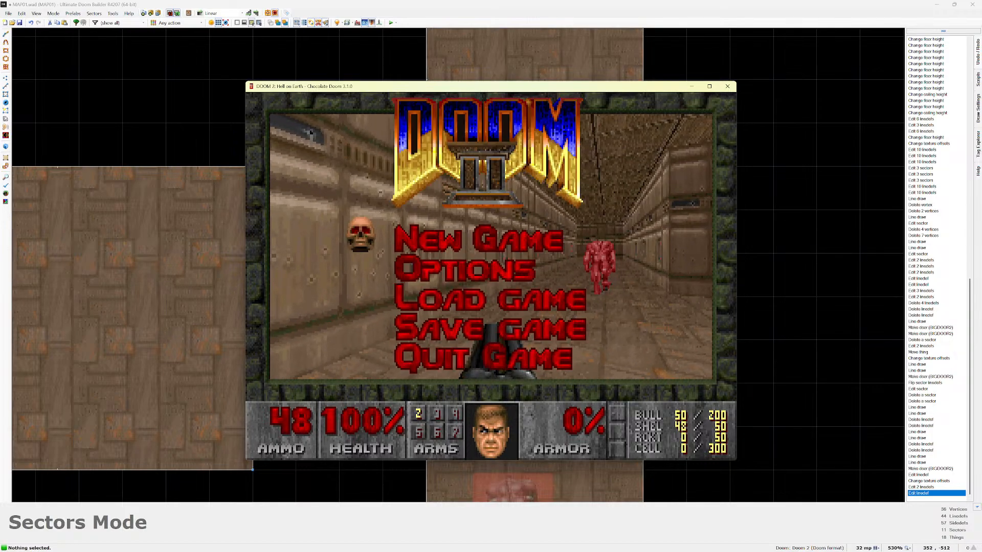
{"action": "key", "text": "Return"}
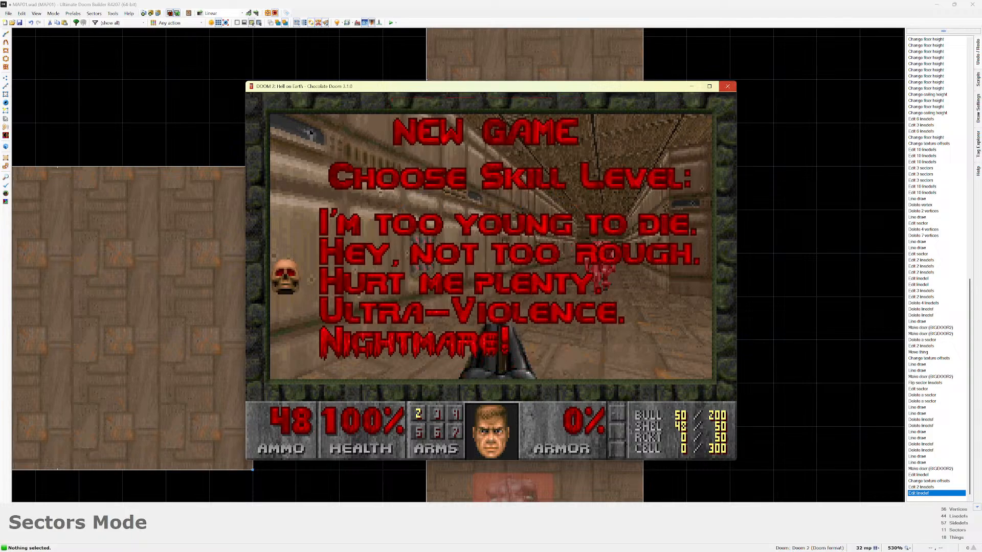
{"action": "key", "text": "F10"}
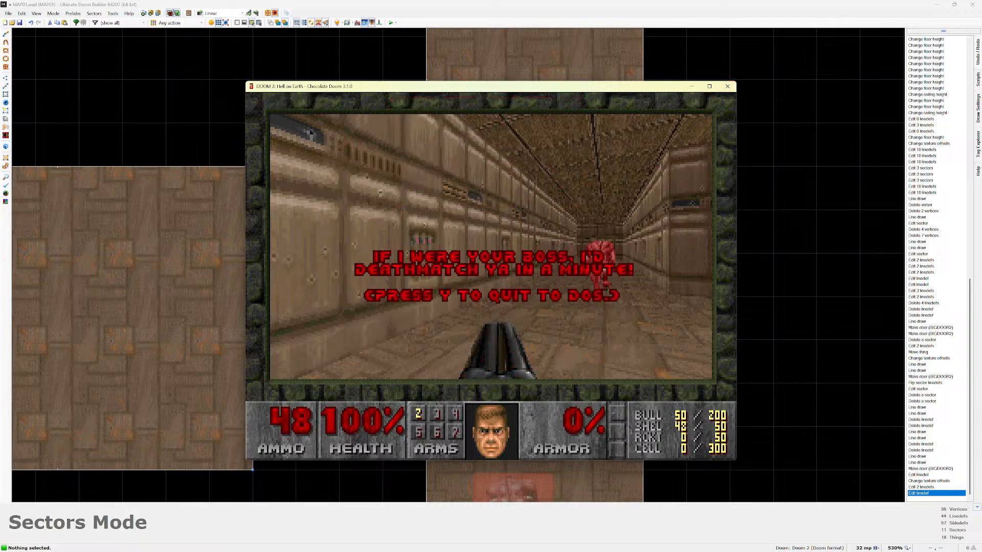
{"action": "key", "text": "y"}
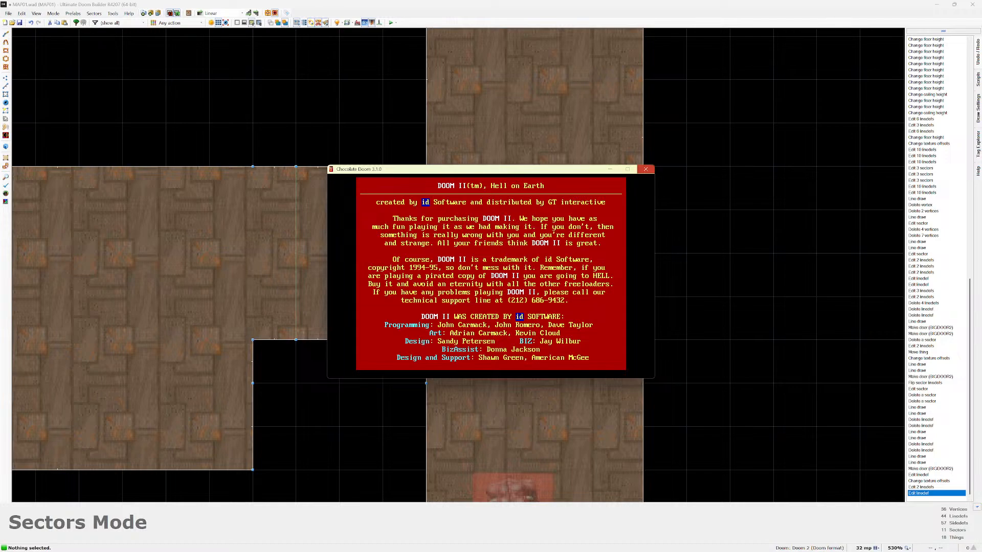
{"action": "key", "text": "Escape"}
{"action": "scroll", "coordinate": [565, 293], "scroll_direction": "down", "scroll_amount": 5}
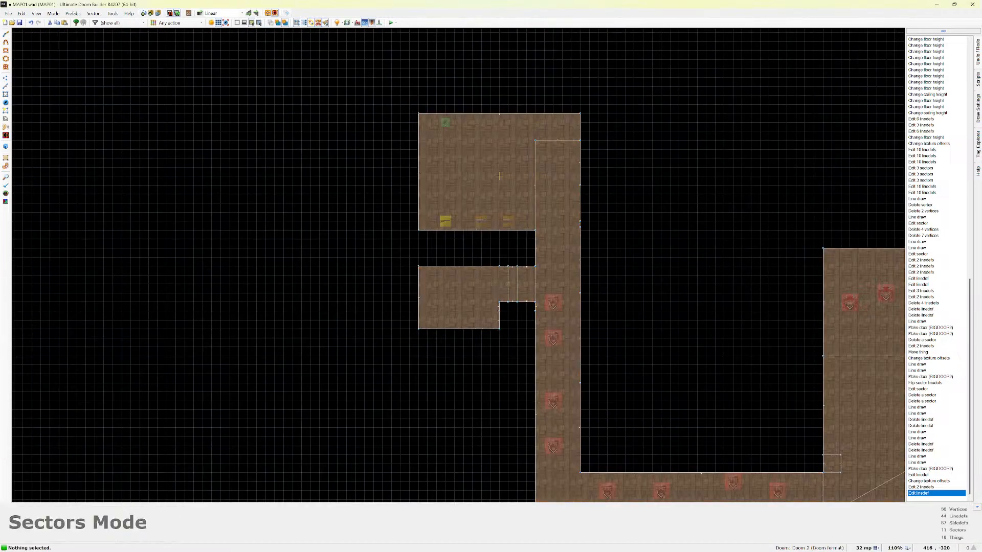
{"action": "scroll", "coordinate": [619, 267], "scroll_direction": "up", "scroll_amount": 2}
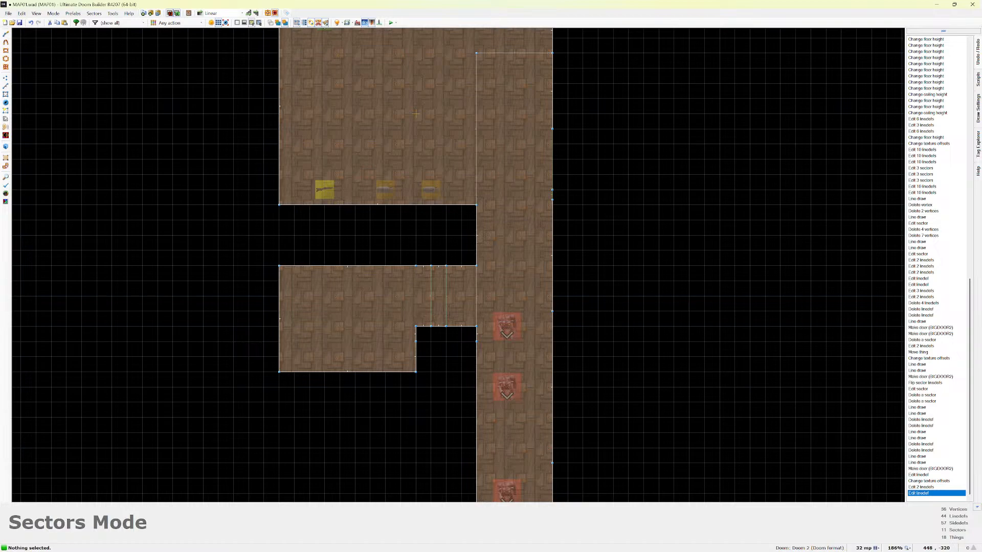
{"action": "scroll", "coordinate": [562, 261], "scroll_direction": "down", "scroll_amount": 2}
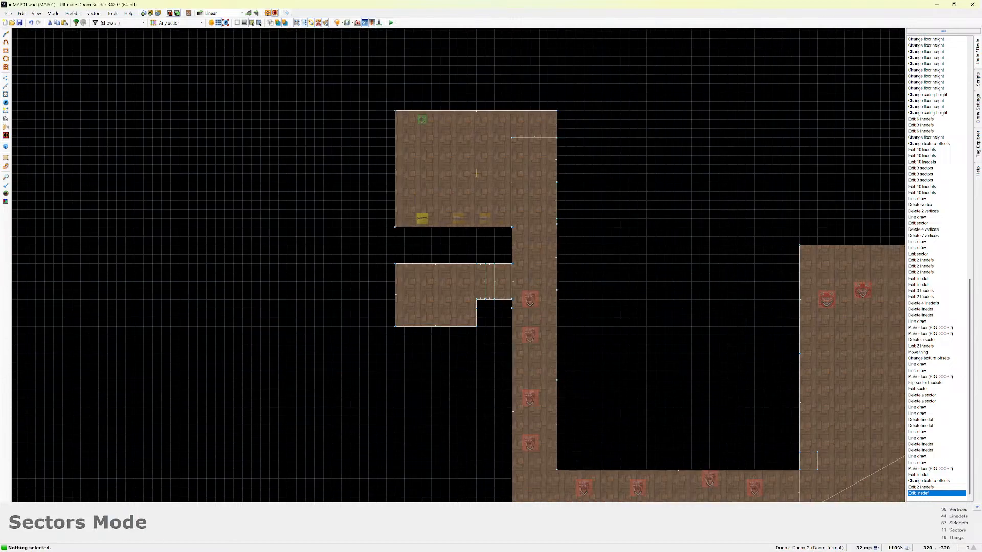
{"action": "scroll", "coordinate": [551, 191], "scroll_direction": "up", "scroll_amount": 2}
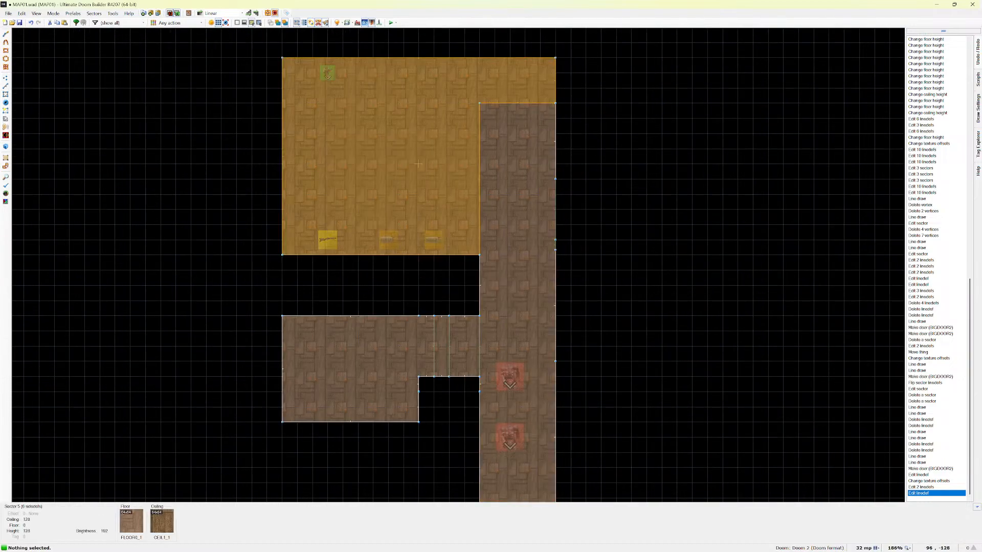
{"action": "scroll", "coordinate": [418, 164], "scroll_direction": "down", "scroll_amount": 2}
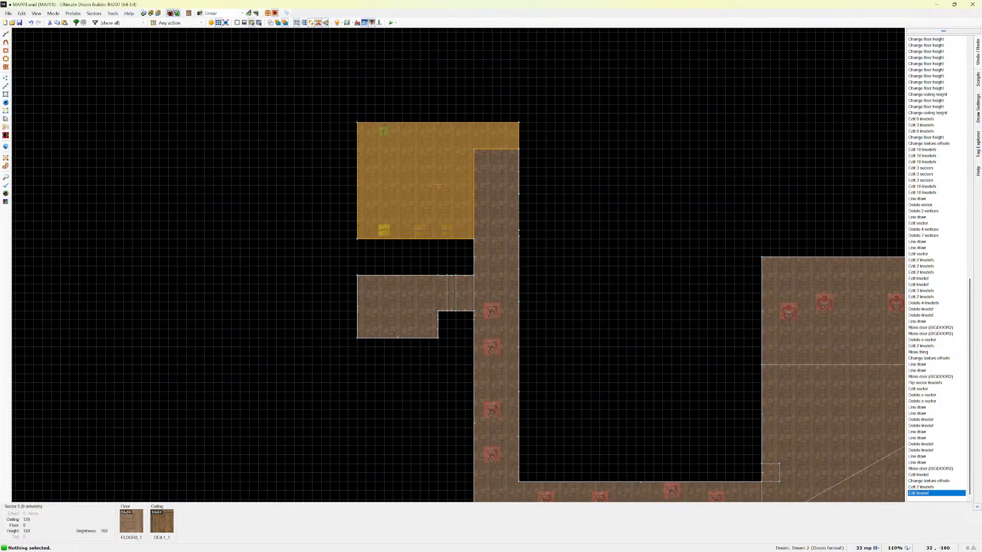
{"action": "scroll", "coordinate": [438, 185], "scroll_direction": "up", "scroll_amount": 2}
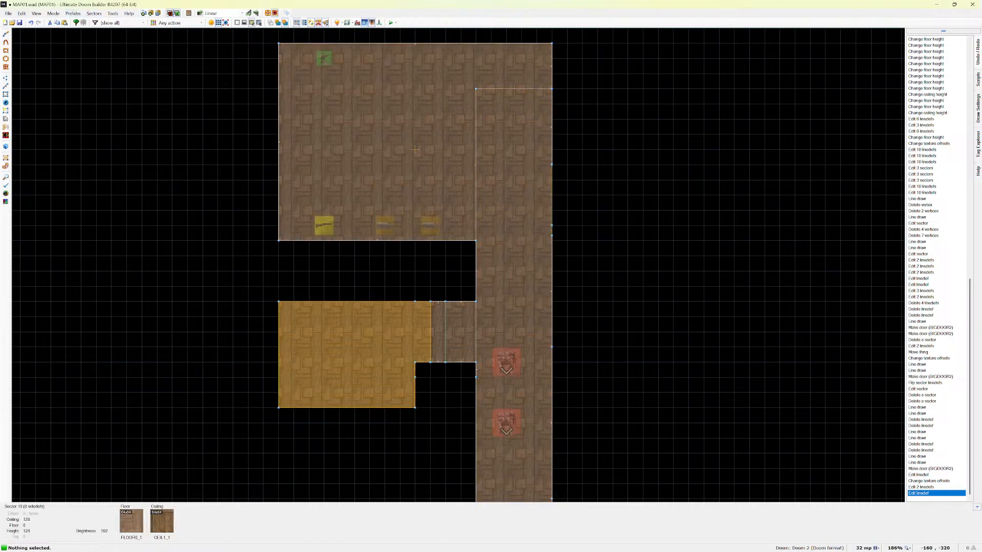
{"action": "right_click", "coordinate": [378, 356]}
{"action": "left_click", "coordinate": [477, 407]}
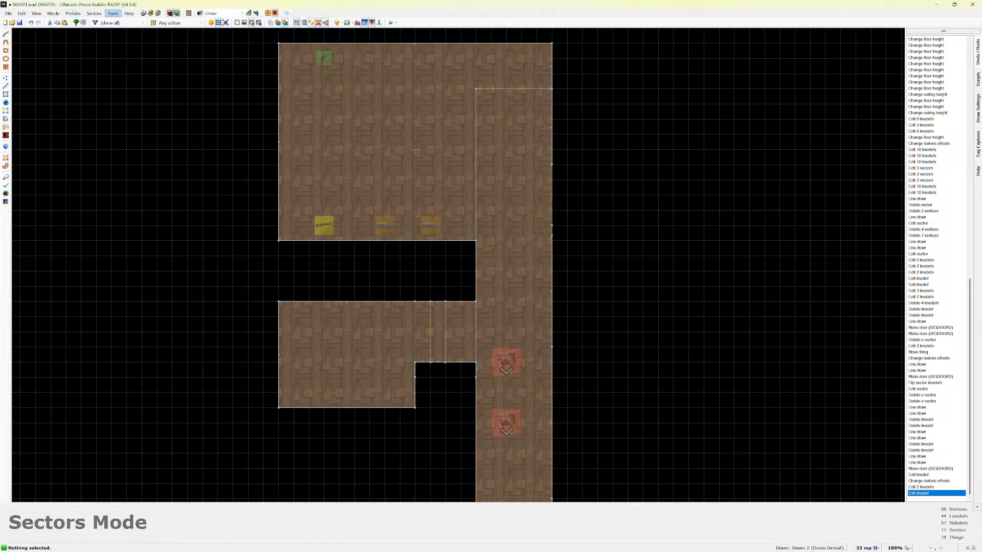
Place a Plasma gun in the side room, near its upper-left corner, using Things Mode.
{"action": "left_click", "coordinate": [94, 13]}
{"action": "mouse_move", "coordinate": [54, 13]}
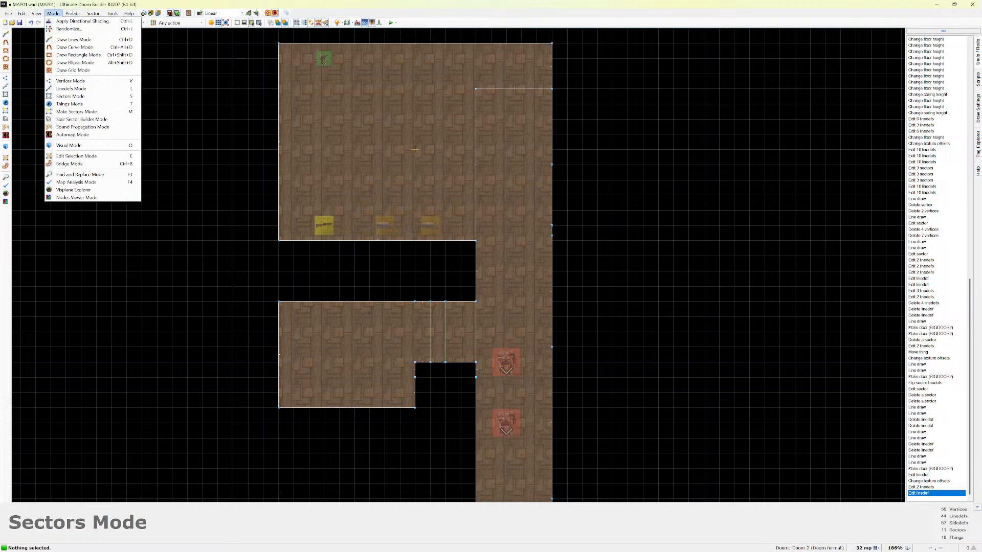
{"action": "mouse_move", "coordinate": [112, 14]}
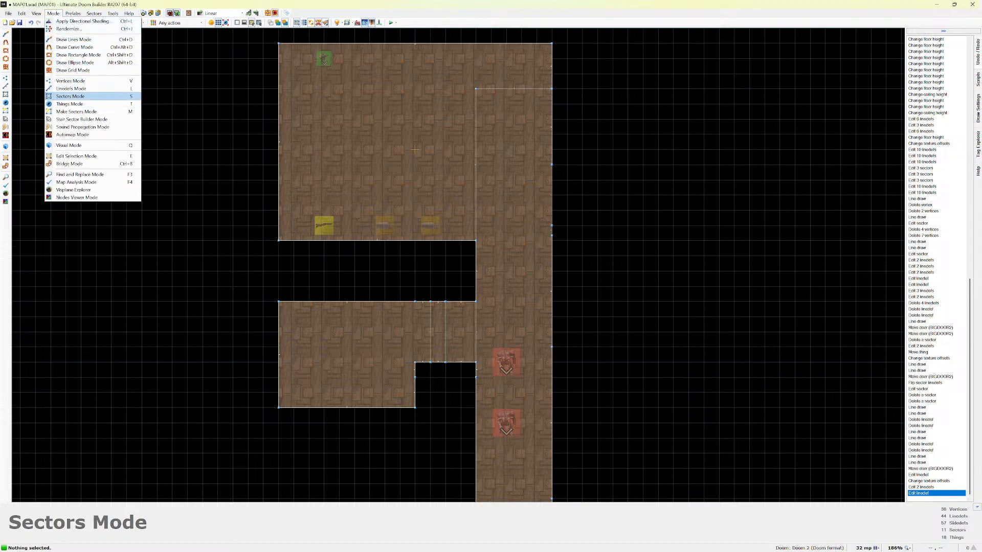
{"action": "left_click", "coordinate": [70, 104]}
{"action": "key", "text": "Insert"}
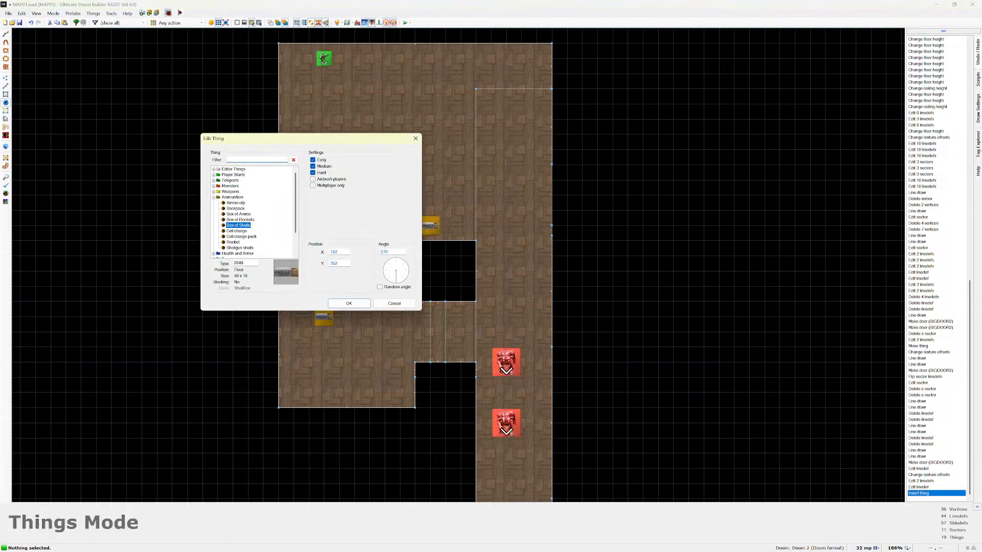
{"action": "scroll", "coordinate": [254, 212], "scroll_direction": "up", "scroll_amount": 2}
{"action": "left_click", "coordinate": [213, 192]}
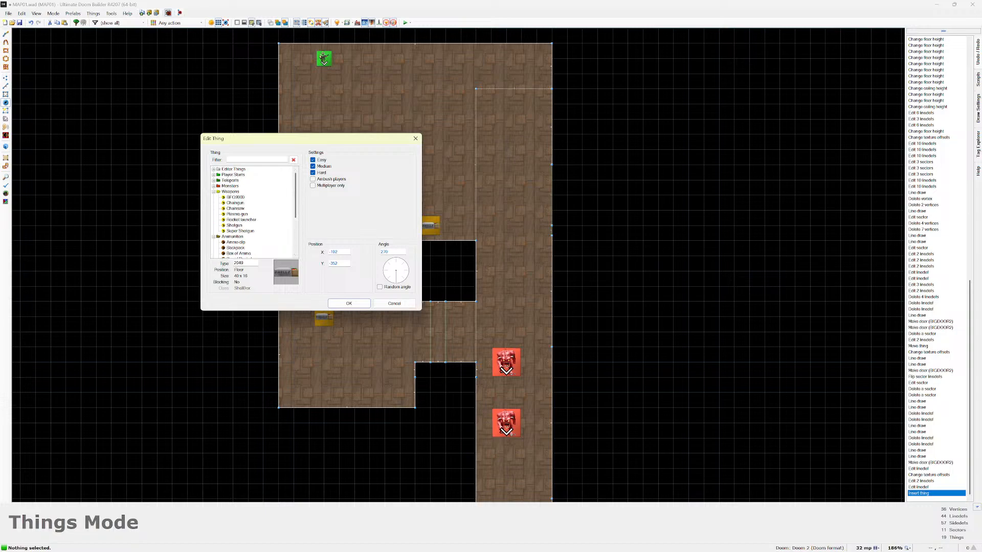
{"action": "left_click", "coordinate": [237, 214]}
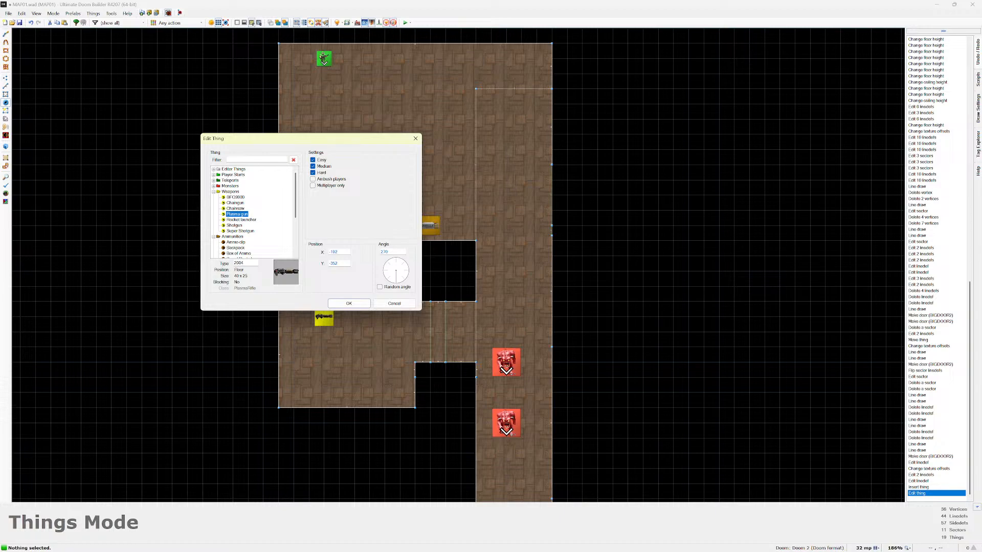
{"action": "left_click", "coordinate": [349, 303]}
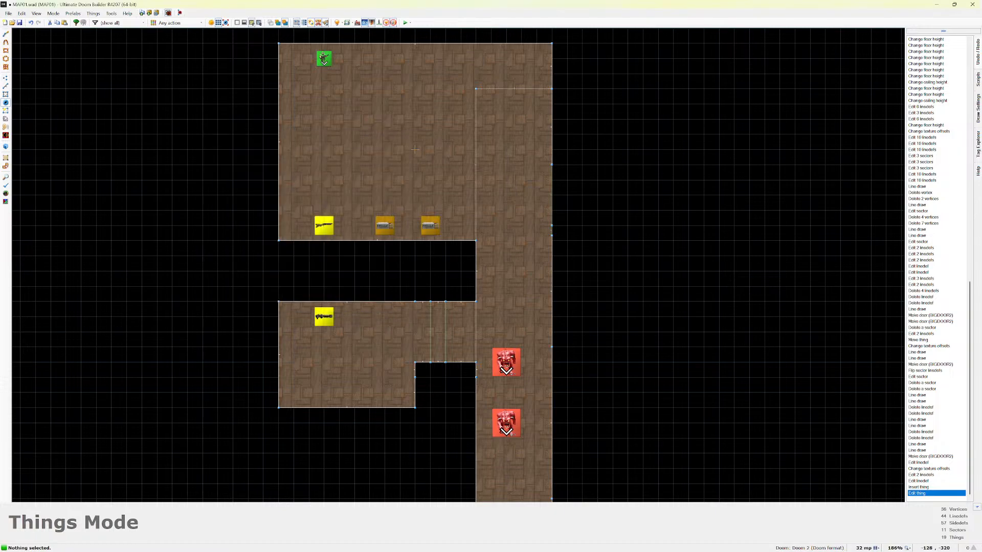
{"action": "scroll", "coordinate": [546, 253], "scroll_direction": "down", "scroll_amount": 6}
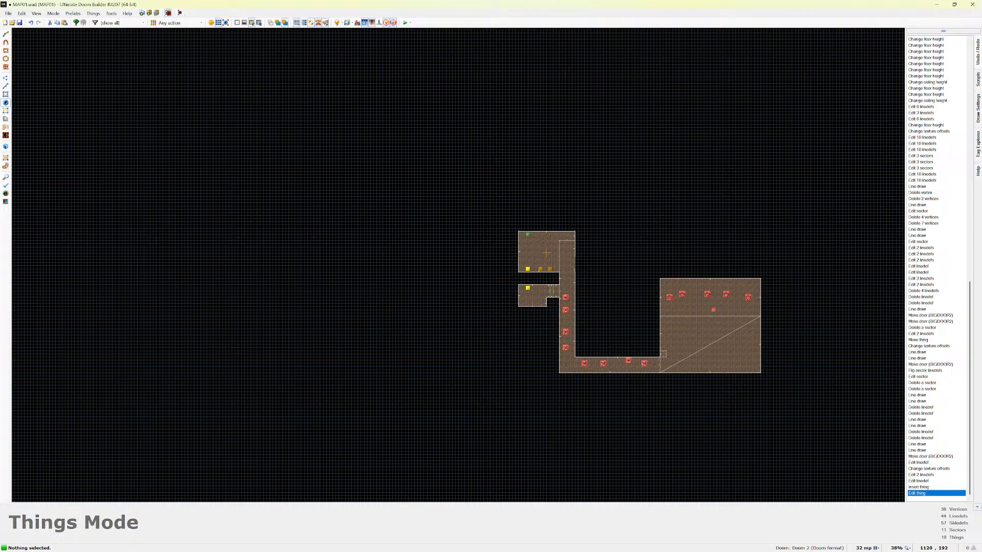
{"action": "scroll", "coordinate": [669, 255], "scroll_direction": "up", "scroll_amount": 3}
{"action": "scroll", "coordinate": [671, 278], "scroll_direction": "up", "scroll_amount": 2}
{"action": "scroll", "coordinate": [728, 331], "scroll_direction": "down", "scroll_amount": 6}
{"action": "scroll", "coordinate": [795, 359], "scroll_direction": "up", "scroll_amount": 12}
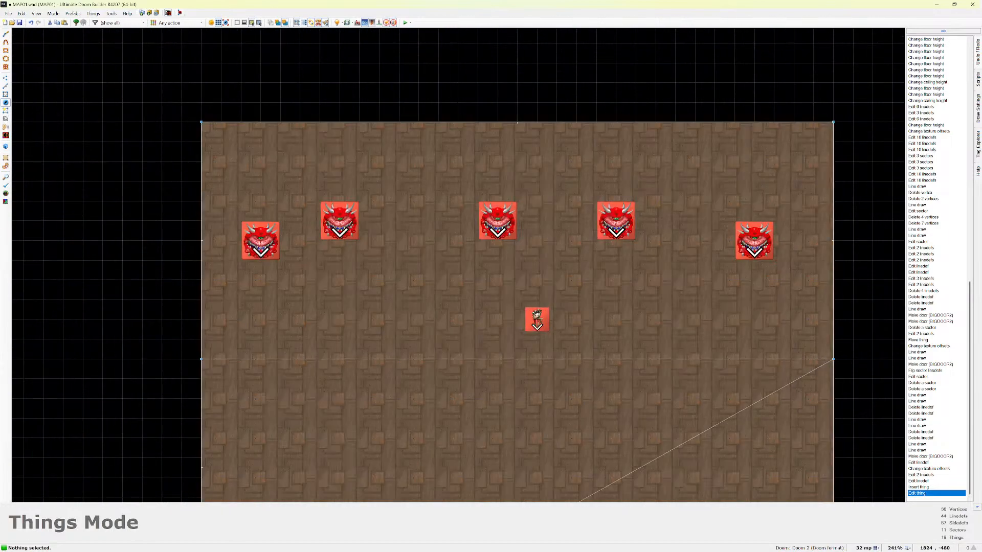
{"action": "scroll", "coordinate": [590, 261], "scroll_direction": "down", "scroll_amount": 10}
{"action": "scroll", "coordinate": [574, 254], "scroll_direction": "up", "scroll_amount": 10}
{"action": "scroll", "coordinate": [574, 254], "scroll_direction": "down", "scroll_amount": 10}
{"action": "scroll", "coordinate": [561, 159], "scroll_direction": "up", "scroll_amount": 7}
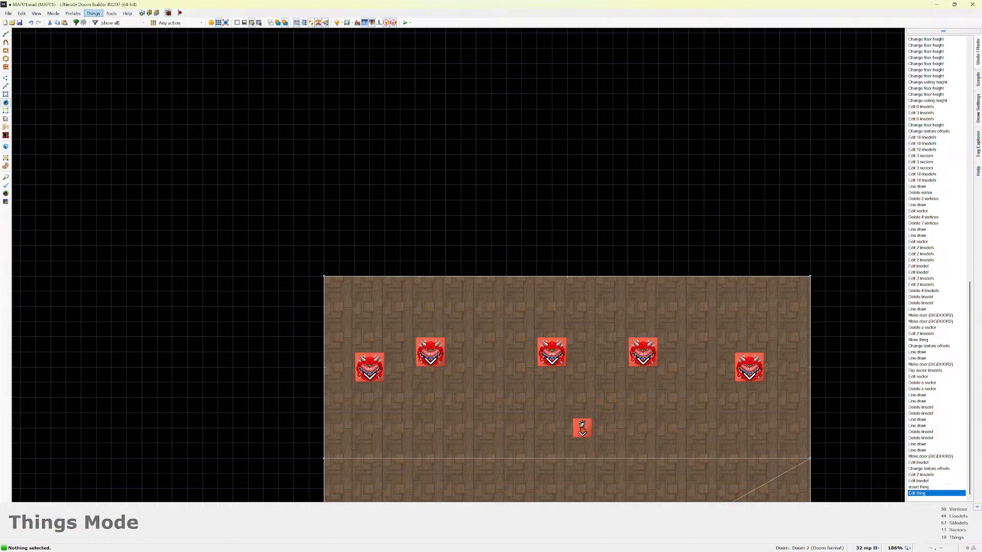
{"action": "left_click", "coordinate": [53, 13]}
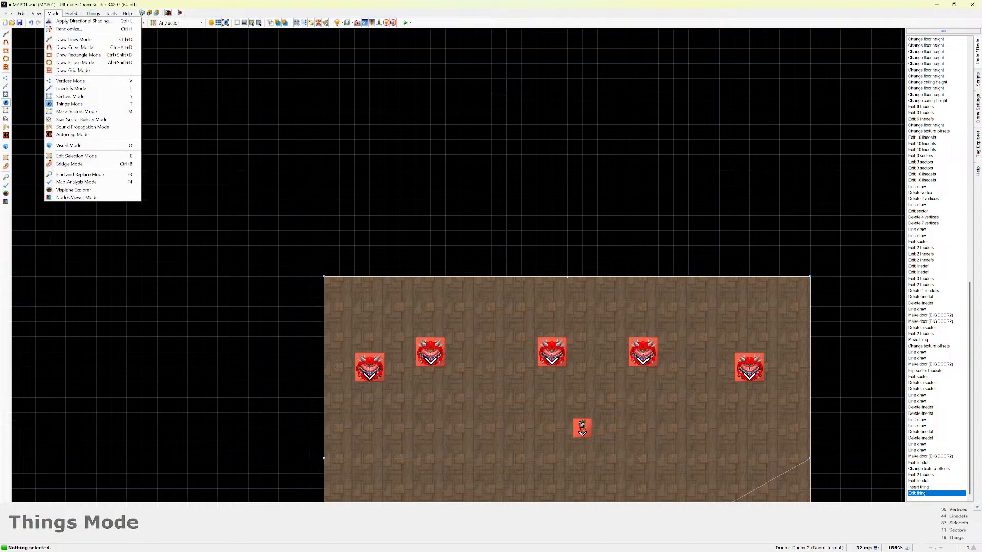
{"action": "left_click", "coordinate": [53, 14]}
{"action": "left_click", "coordinate": [72, 14]}
{"action": "left_click", "coordinate": [73, 13]}
{"action": "left_click", "coordinate": [93, 13]}
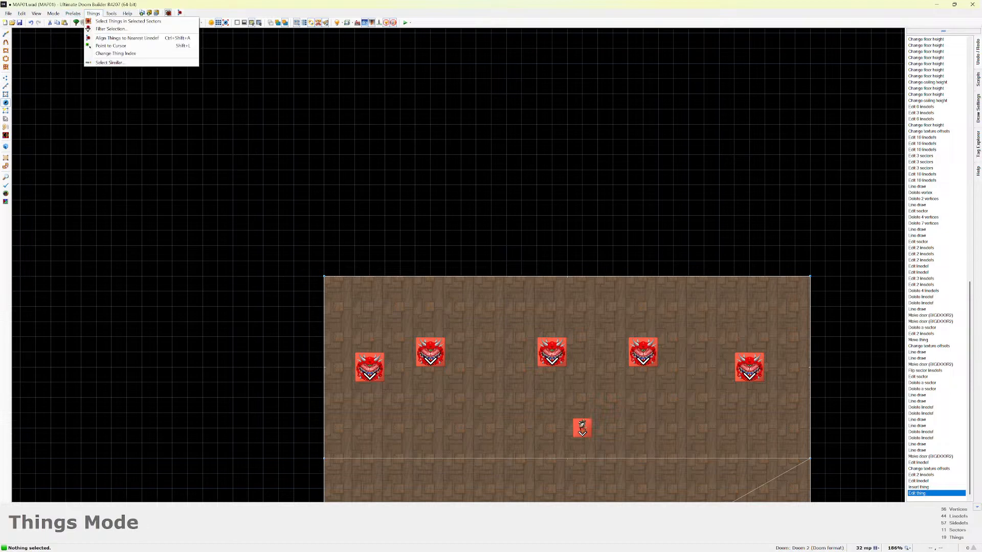
{"action": "left_click", "coordinate": [93, 13]}
{"action": "left_click", "coordinate": [53, 14]}
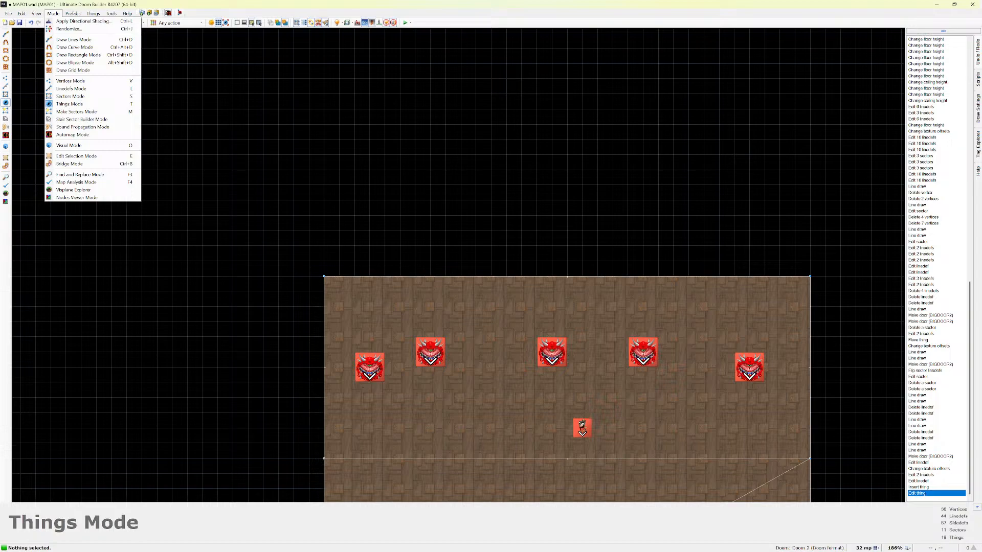
{"action": "left_click", "coordinate": [53, 14]}
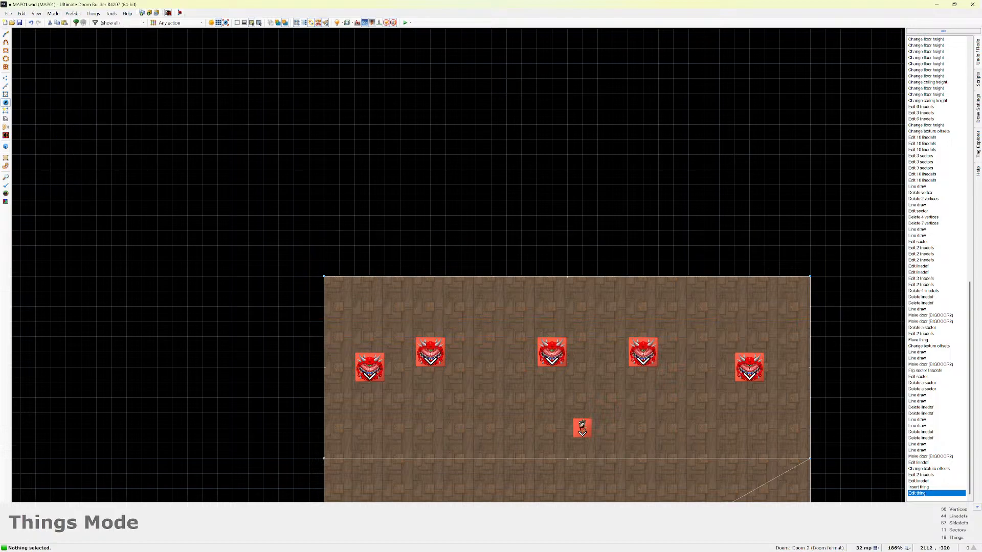
Try placing another Plasma gun on the upper wall of the large monster room and delete it.
{"action": "scroll", "coordinate": [633, 259], "scroll_direction": "down", "scroll_amount": 6}
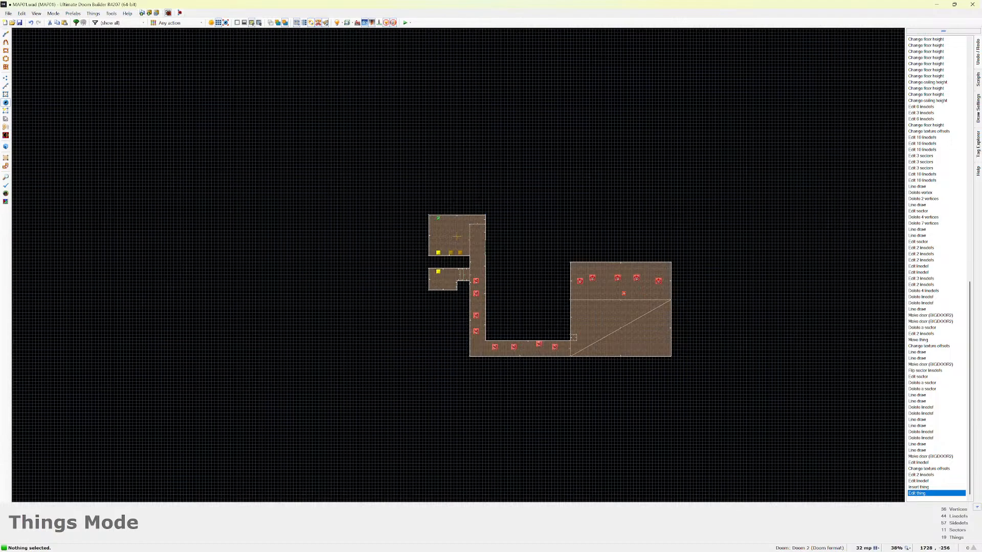
{"action": "key", "text": "Insert"}
{"action": "key", "text": "Return"}
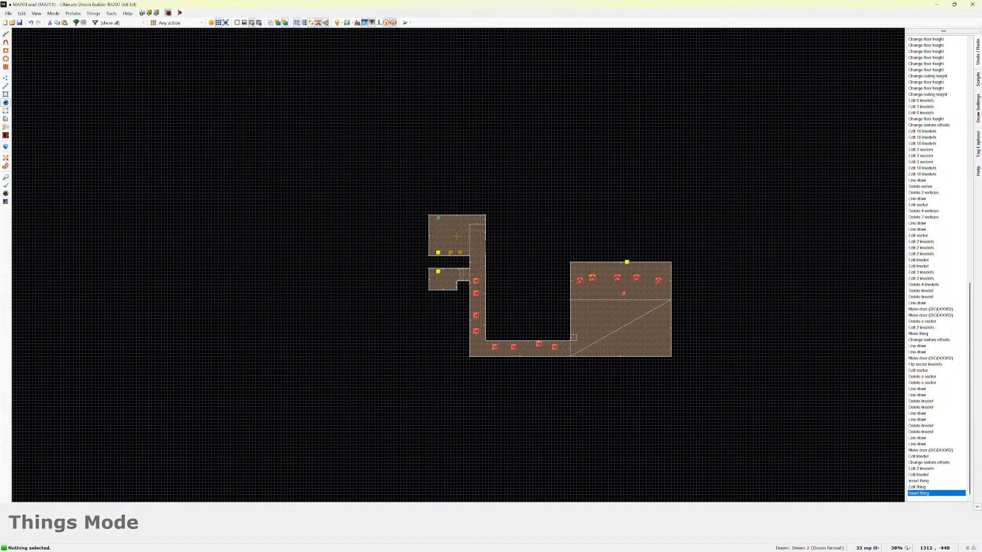
{"action": "scroll", "coordinate": [634, 268], "scroll_direction": "up", "scroll_amount": 6}
{"action": "key", "text": "Delete"}
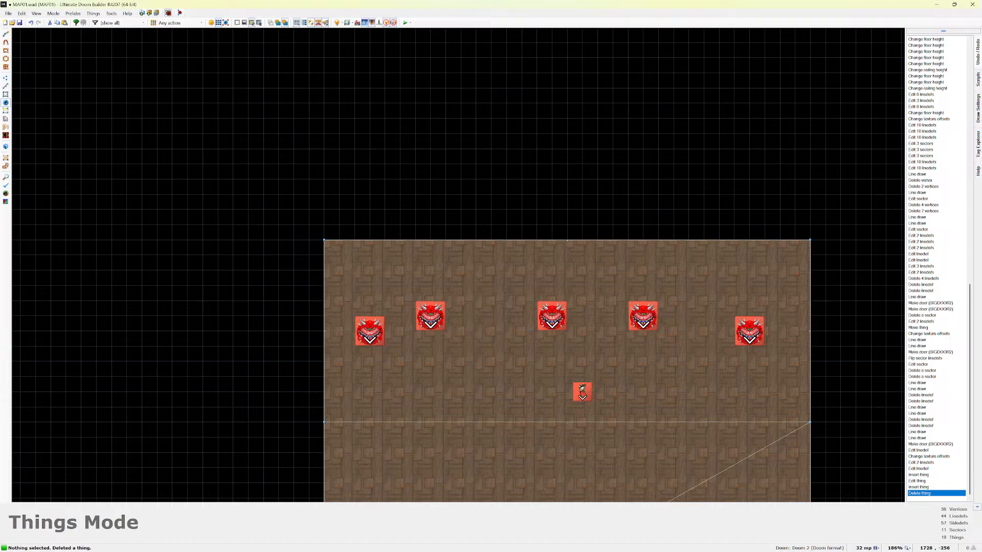
{"action": "scroll", "coordinate": [593, 245], "scroll_direction": "down", "scroll_amount": 8}
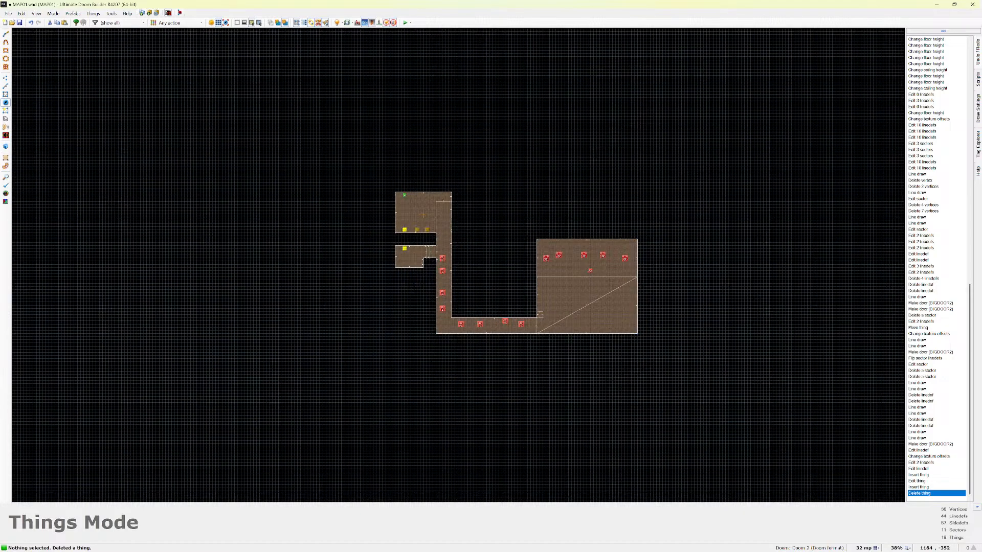
{"action": "scroll", "coordinate": [480, 102], "scroll_direction": "up", "scroll_amount": 6}
{"action": "scroll", "coordinate": [609, 215], "scroll_direction": "down", "scroll_amount": 4}
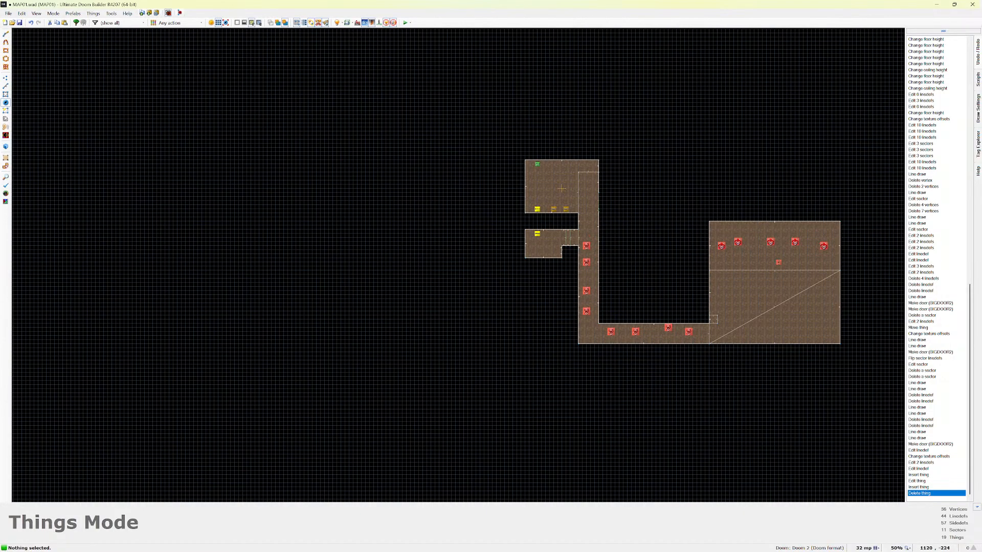
{"action": "scroll", "coordinate": [761, 225], "scroll_direction": "up", "scroll_amount": 8}
{"action": "scroll", "coordinate": [773, 235], "scroll_direction": "down", "scroll_amount": 3}
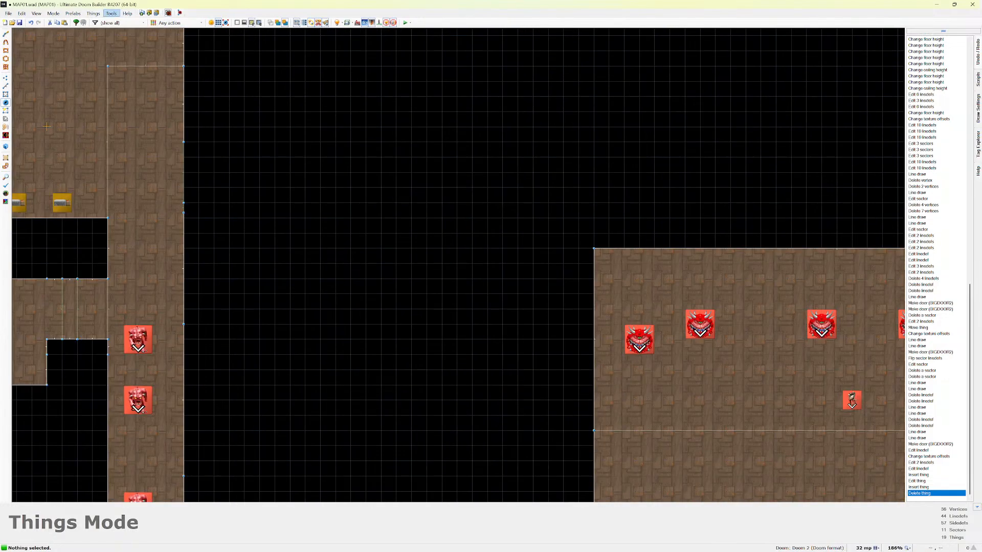
{"action": "left_click", "coordinate": [93, 13]}
{"action": "mouse_move", "coordinate": [53, 13]}
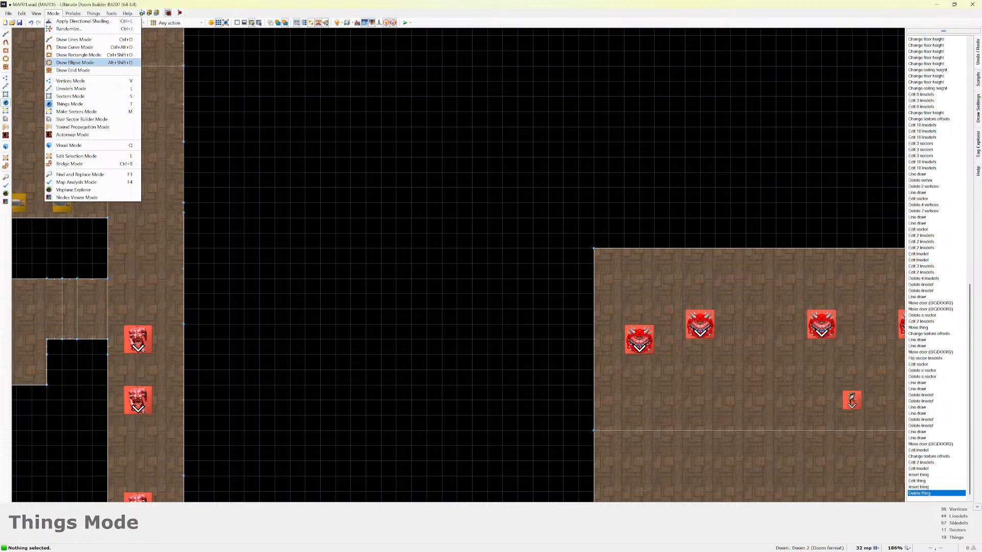
{"action": "key", "text": "Right"}
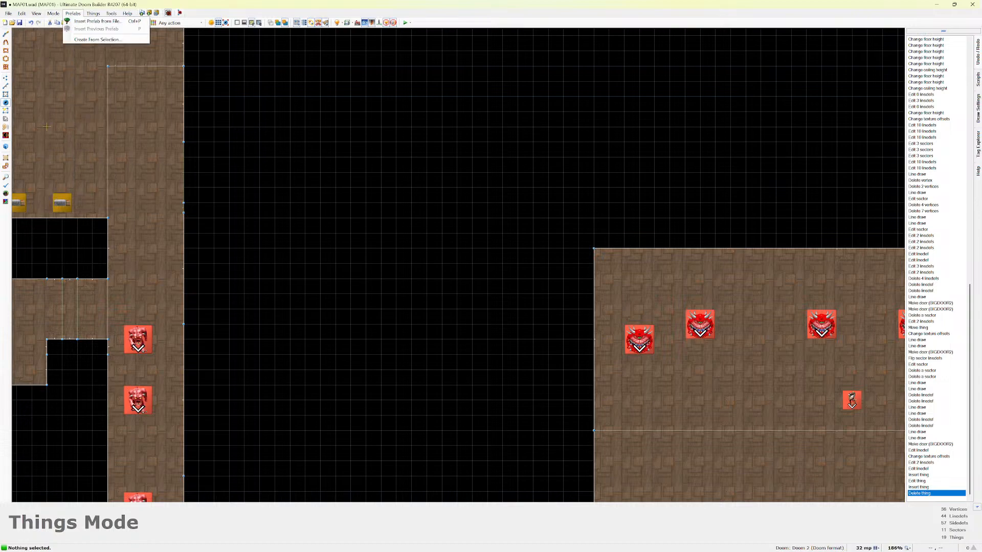
{"action": "key", "text": "Right"}
{"action": "key", "text": "Down"}
{"action": "key", "text": "Down"}
{"action": "key", "text": "Down"}
{"action": "key", "text": "Down"}
{"action": "key", "text": "Up"}
{"action": "key", "text": "Down"}
{"action": "key", "text": "Up"}
{"action": "key", "text": "Up"}
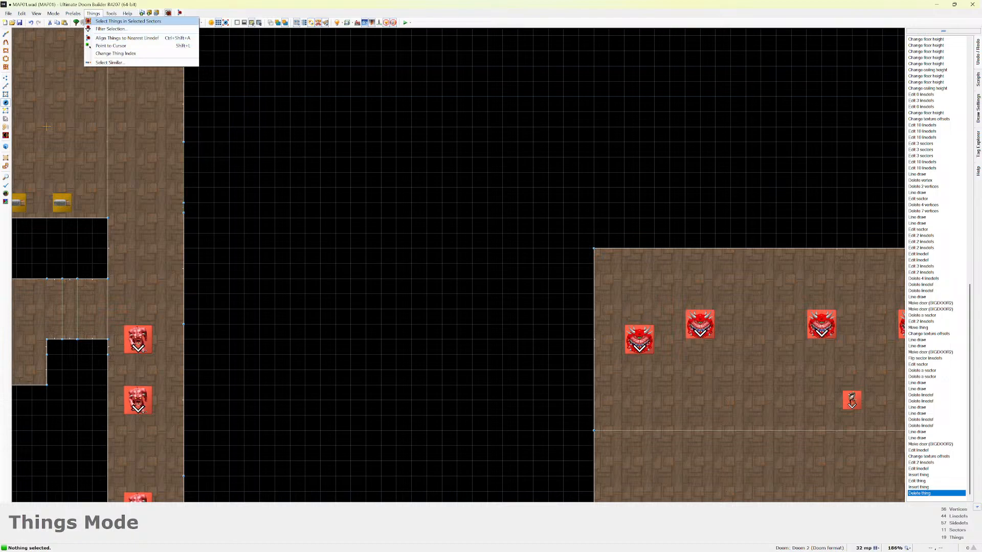
{"action": "key", "text": "Right"}
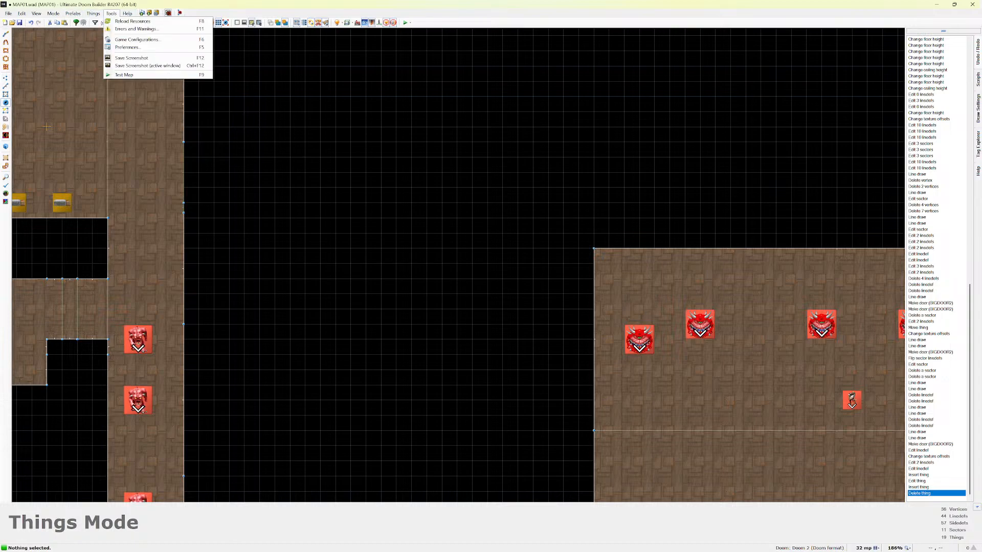
{"action": "scroll", "coordinate": [458, 264], "scroll_direction": "down", "scroll_amount": 2}
{"action": "scroll", "coordinate": [458, 265], "scroll_direction": "up", "scroll_amount": 3}
{"action": "scroll", "coordinate": [458, 264], "scroll_direction": "down", "scroll_amount": 2}
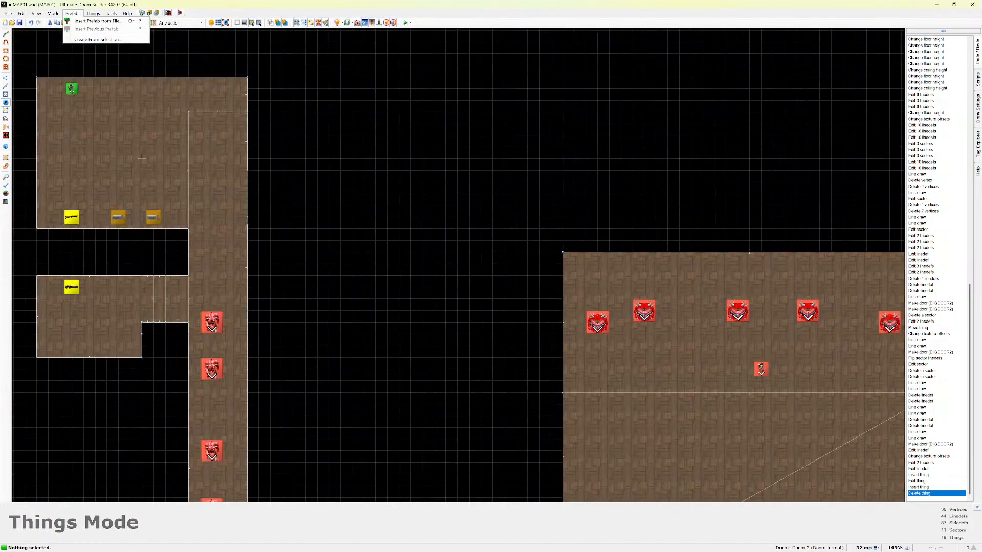
In Sectors Mode, review the special effects available for the side room's door sector and leave its properties without applying any.
{"action": "left_click", "coordinate": [36, 13]}
{"action": "left_click", "coordinate": [54, 13]}
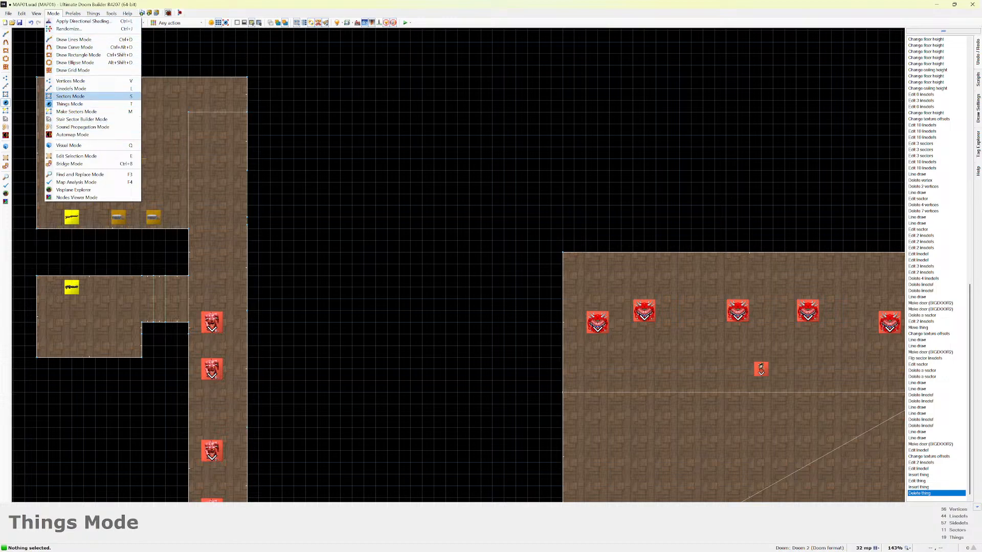
{"action": "left_click", "coordinate": [70, 96]}
{"action": "right_click", "coordinate": [159, 299]}
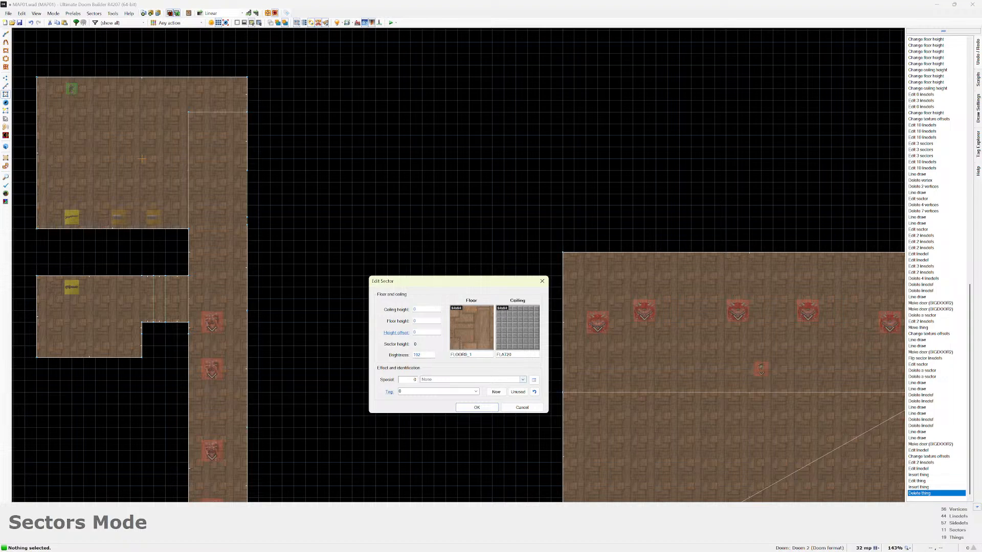
{"action": "left_click", "coordinate": [523, 379]}
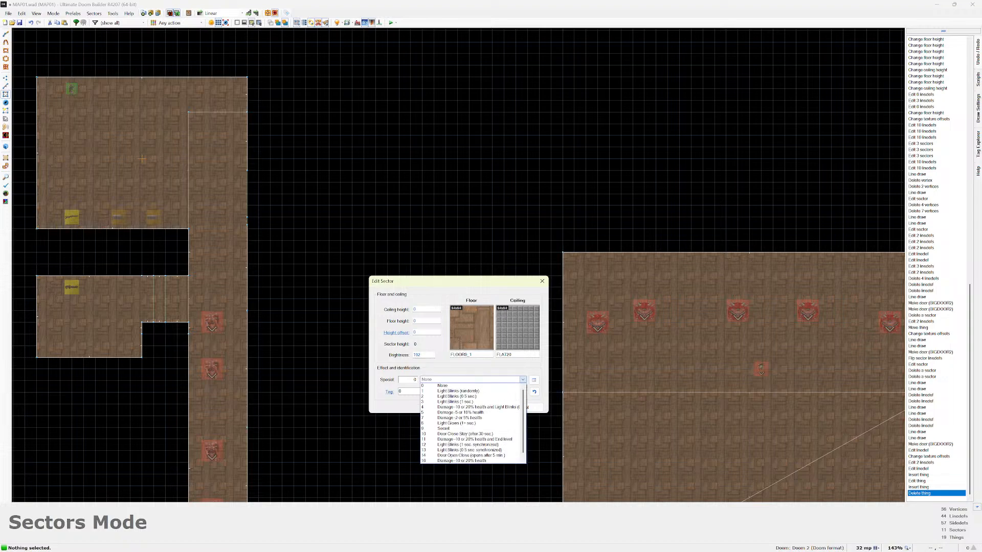
{"action": "scroll", "coordinate": [512, 391], "scroll_direction": "down", "scroll_amount": 1}
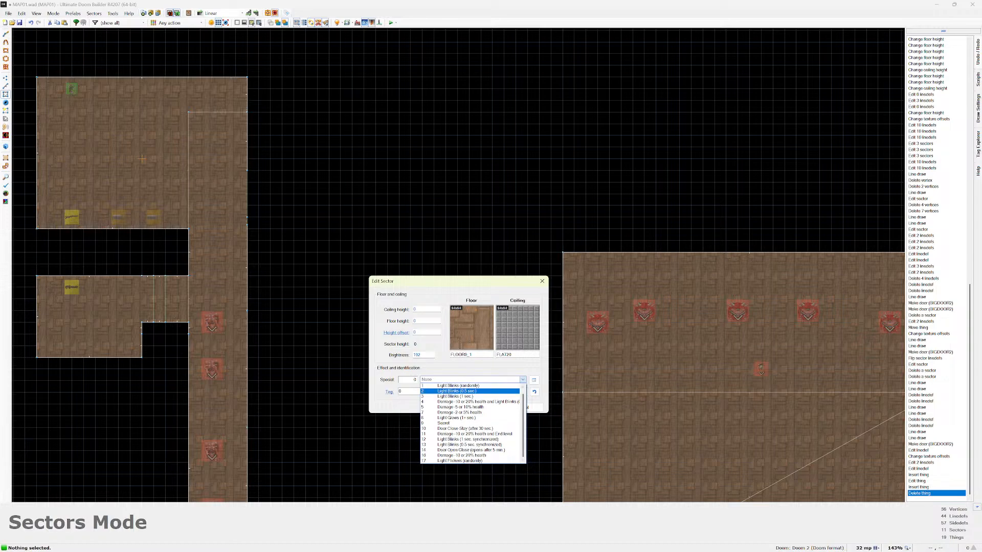
{"action": "left_click", "coordinate": [535, 407]}
{"action": "left_click", "coordinate": [535, 407]}
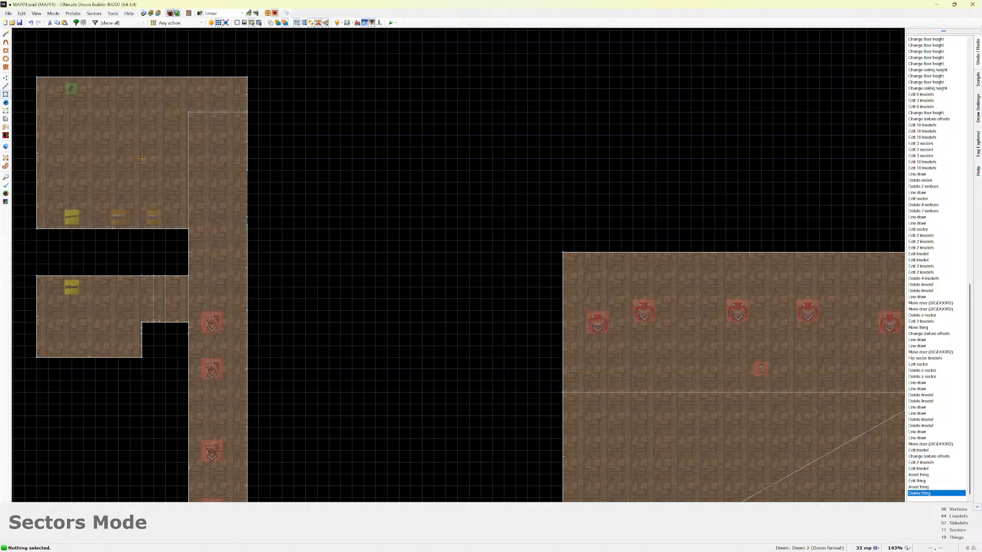
Launch a fresh map test in Chocolate Doom and collect the super shotgun, the shells and the side room's plasma gun.
{"action": "key", "text": "F9"}
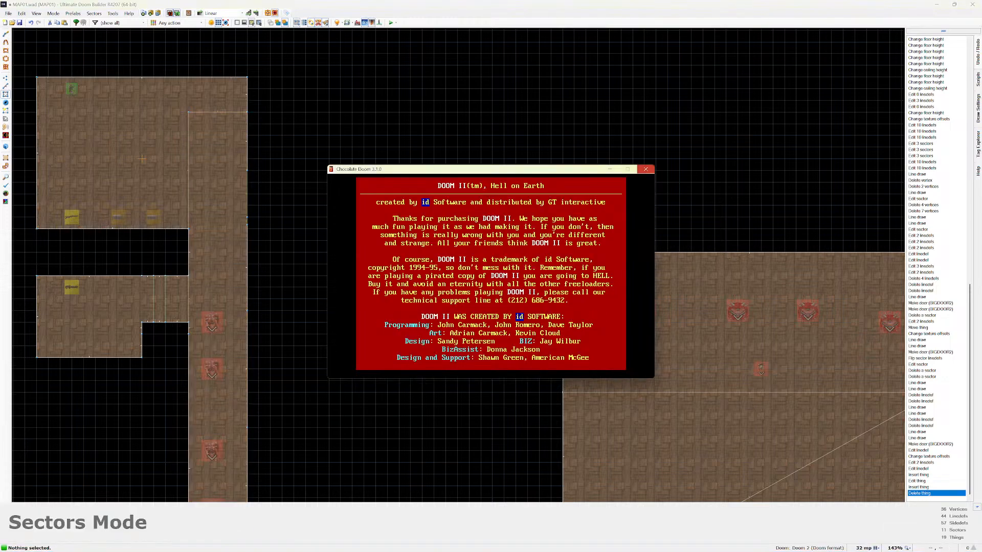
{"action": "left_click", "coordinate": [645, 169]}
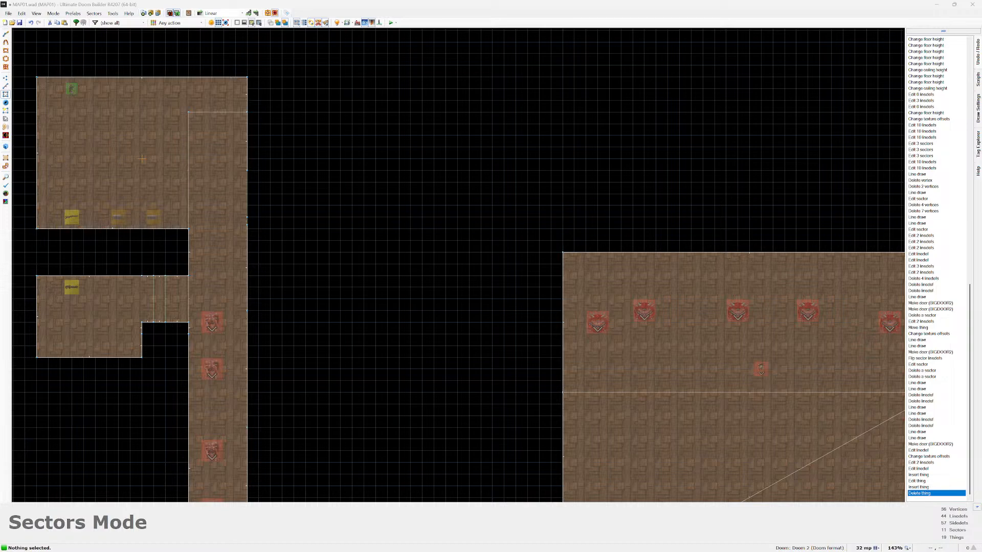
{"action": "left_click", "coordinate": [391, 22]}
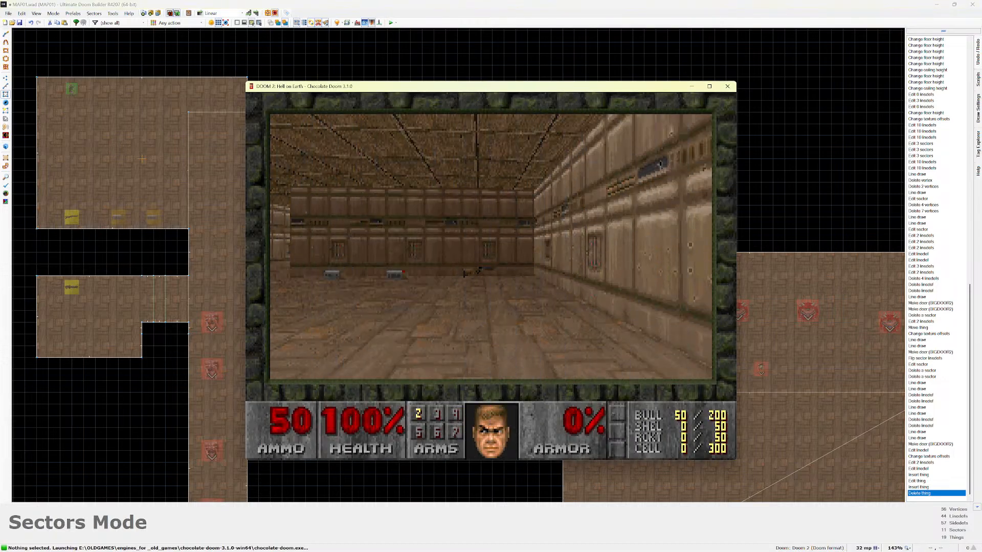
{"action": "key", "text": "w"}
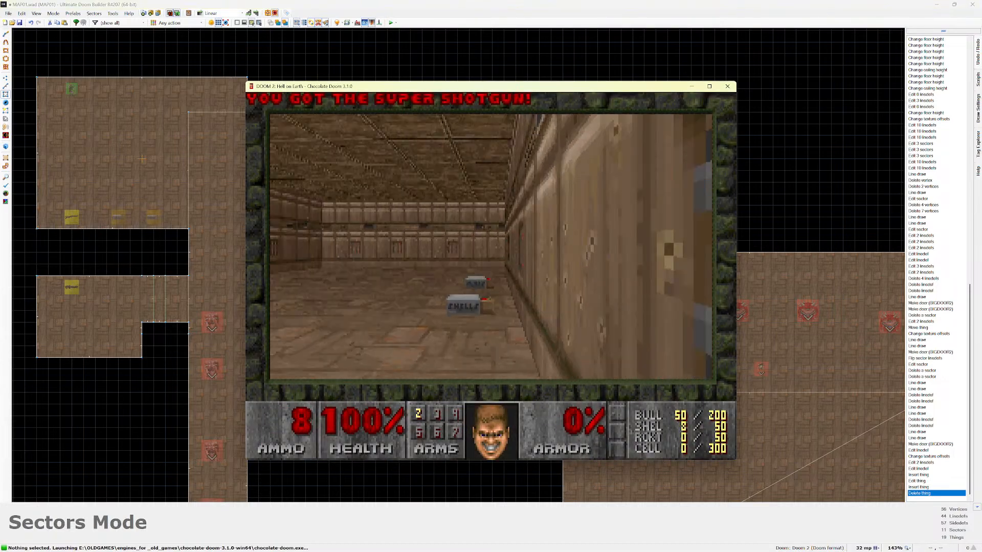
{"action": "key", "text": "w"}
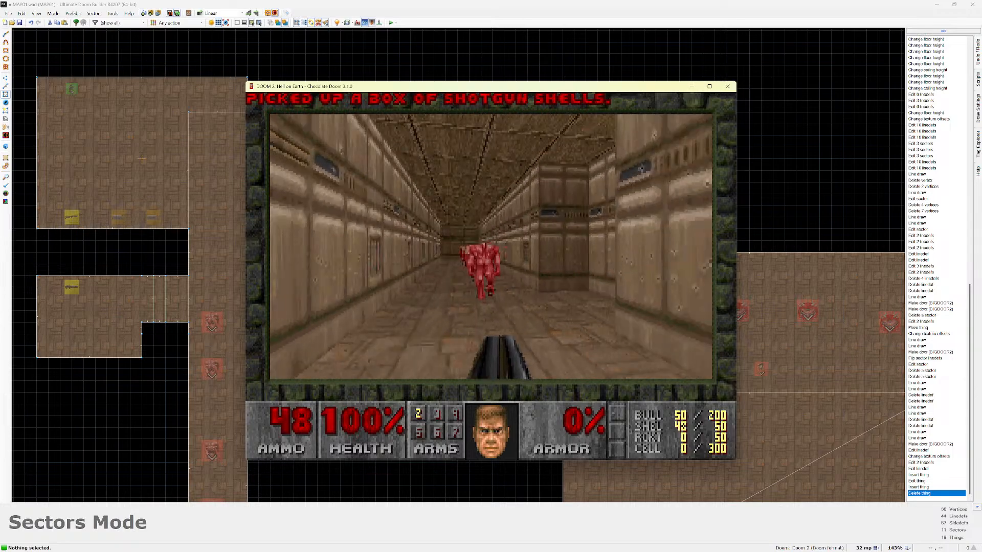
{"action": "key", "text": "w"}
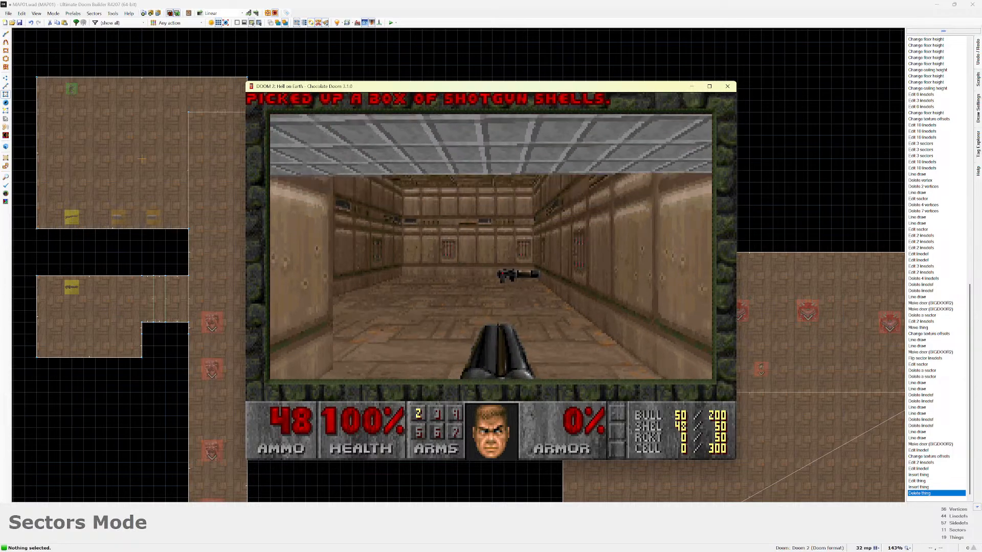
{"action": "key", "text": "w"}
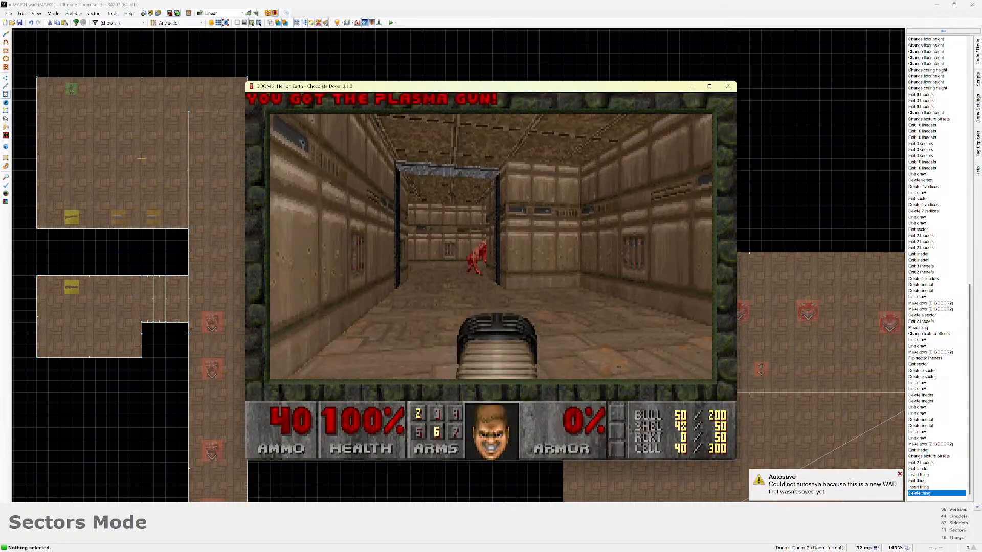
Test the combat outside the side room by shooting the pink demons with the plasma gun and the super shotgun.
{"action": "key", "text": "w"}
{"action": "key", "text": "ctrl"}
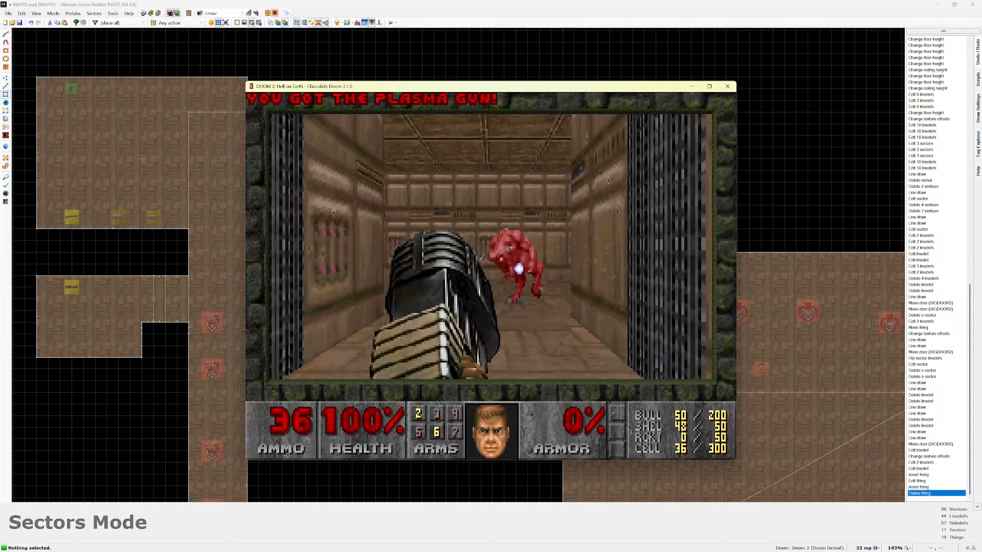
{"action": "key", "text": "ctrl"}
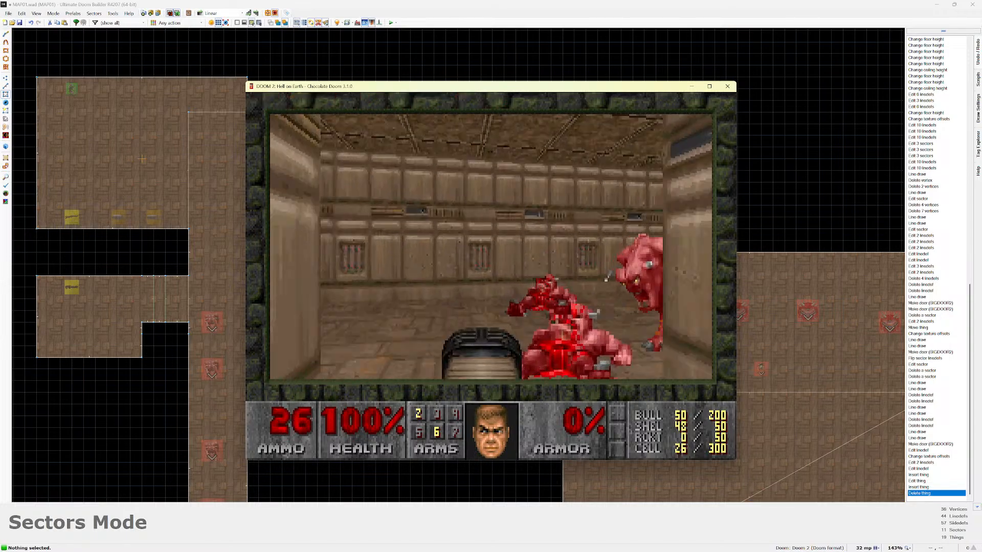
{"action": "key", "text": "w"}
{"action": "key", "text": "ctrl"}
{"action": "key", "text": "s"}
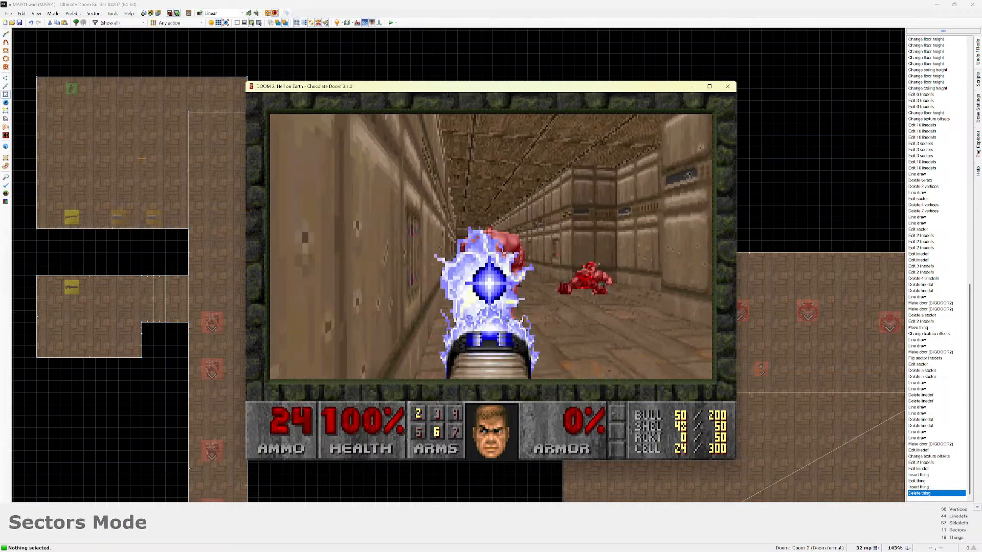
{"action": "key", "text": "ctrl"}
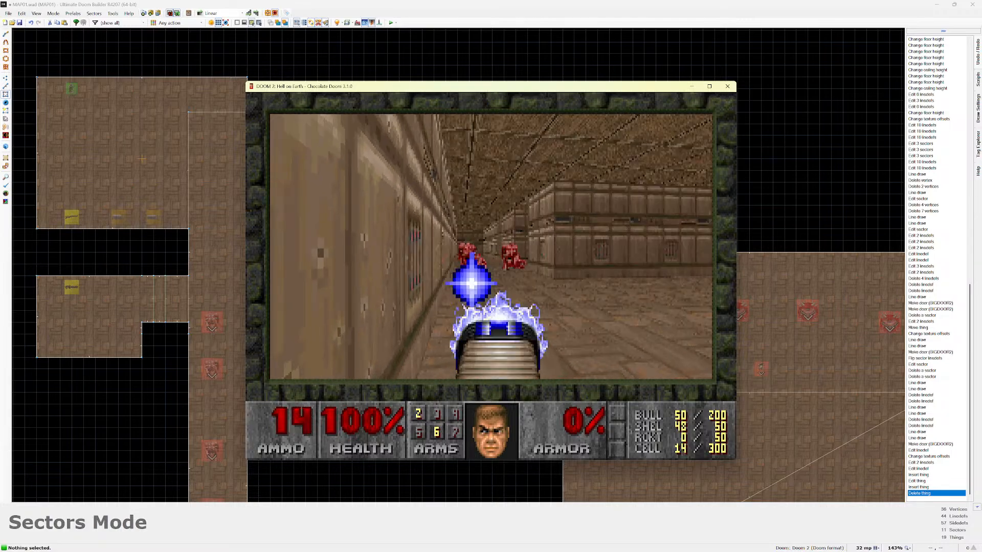
{"action": "key", "text": "ctrl"}
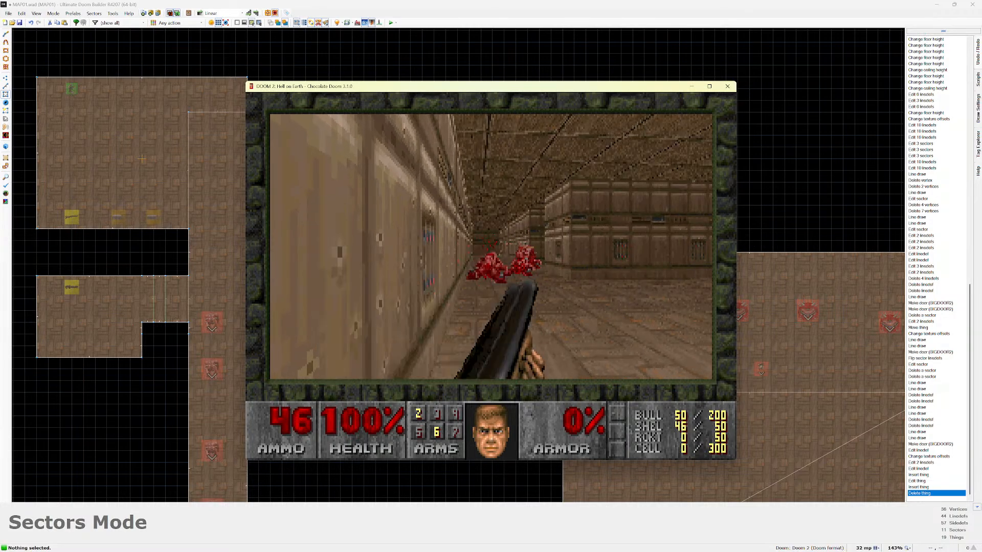
{"action": "key", "text": "ctrl"}
{"action": "key", "text": "alt+Tab"}
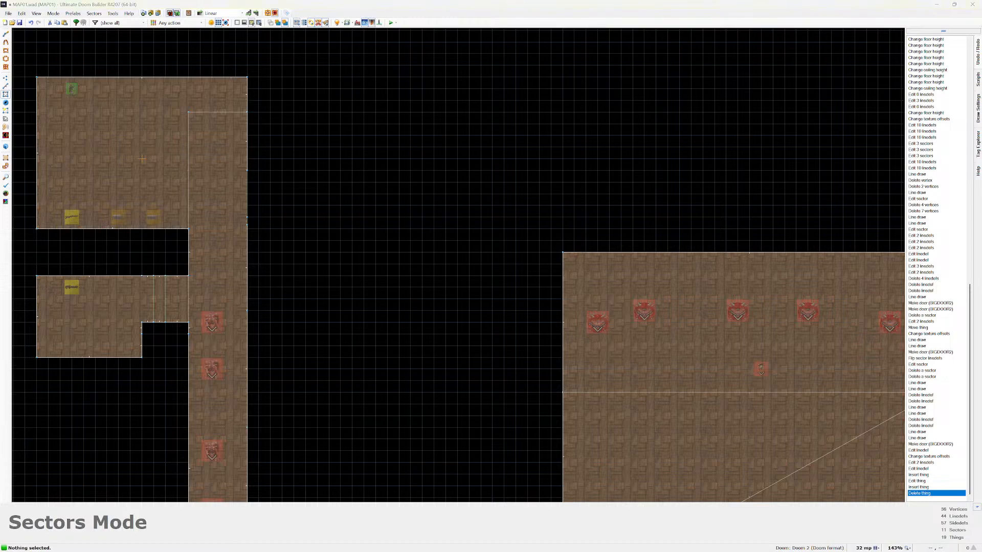
{"action": "left_click", "coordinate": [351, 543]}
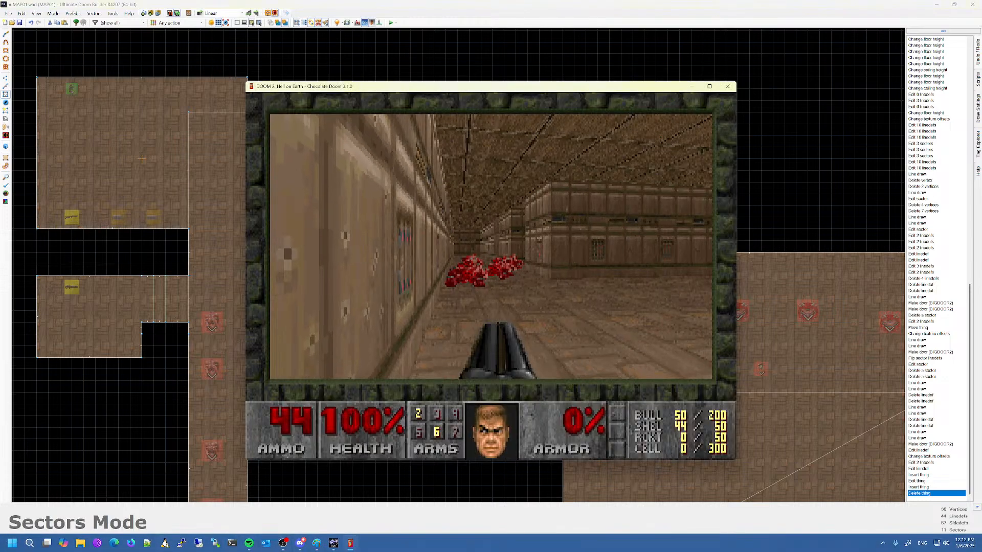
Advance down the corridor in the test game, fighting the remaining demons and the revenant with the super shotgun.
{"action": "key", "text": "Up"}
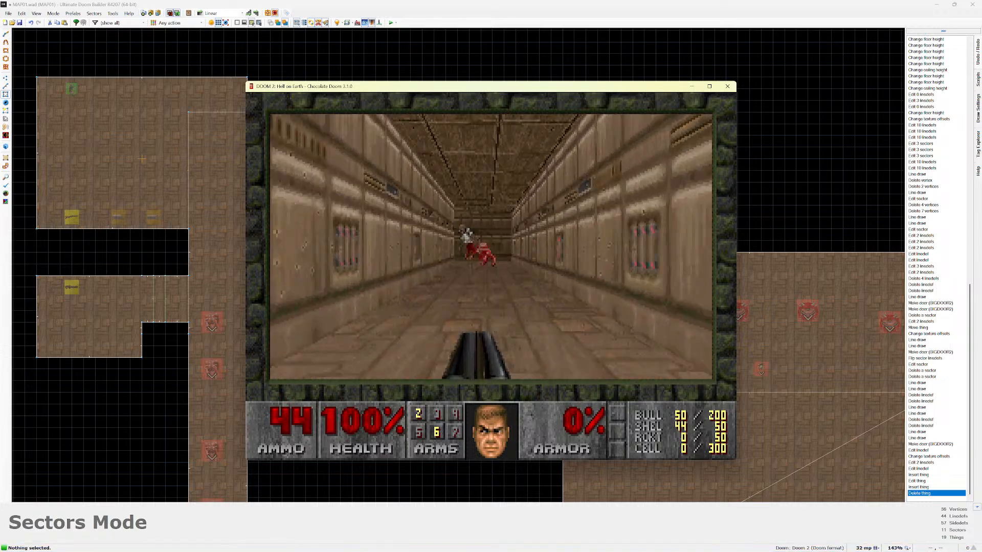
{"action": "key", "text": "ctrl"}
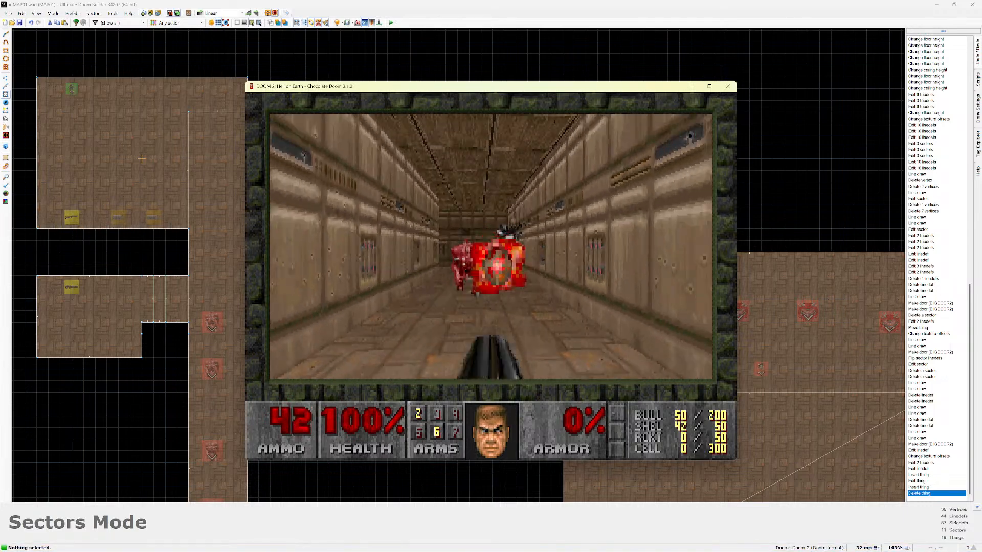
{"action": "key", "text": "ctrl"}
{"action": "key", "text": "ctrl"}
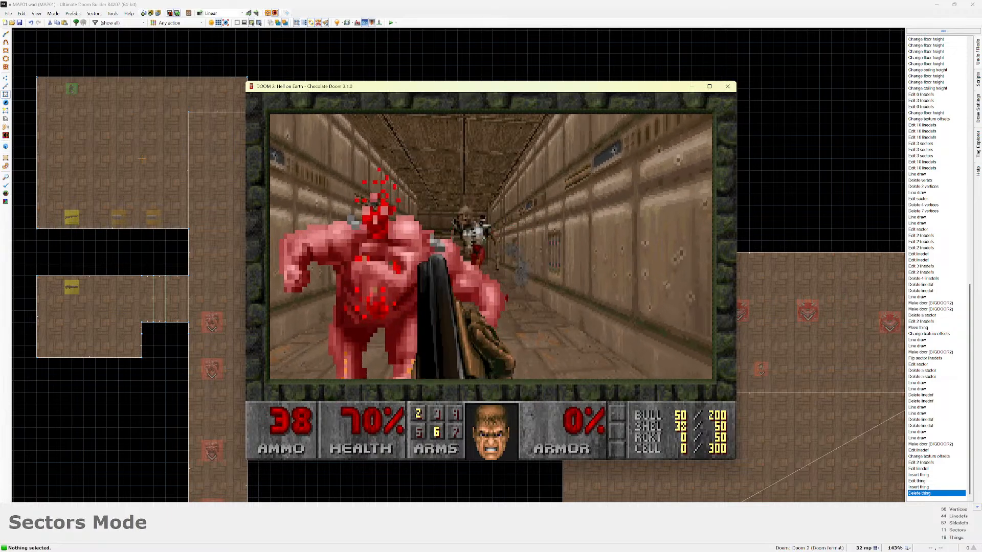
{"action": "key", "text": "ctrl"}
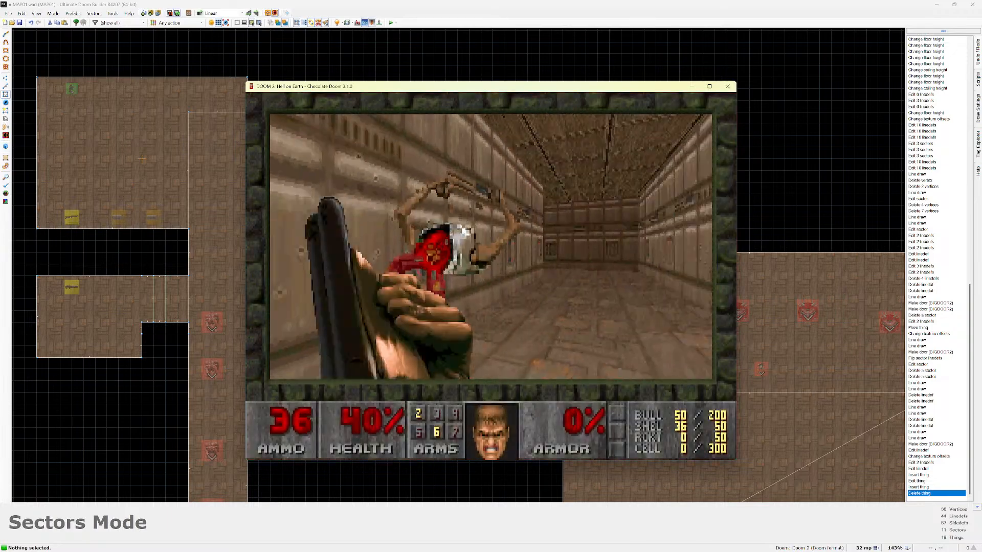
{"action": "key", "text": "Left"}
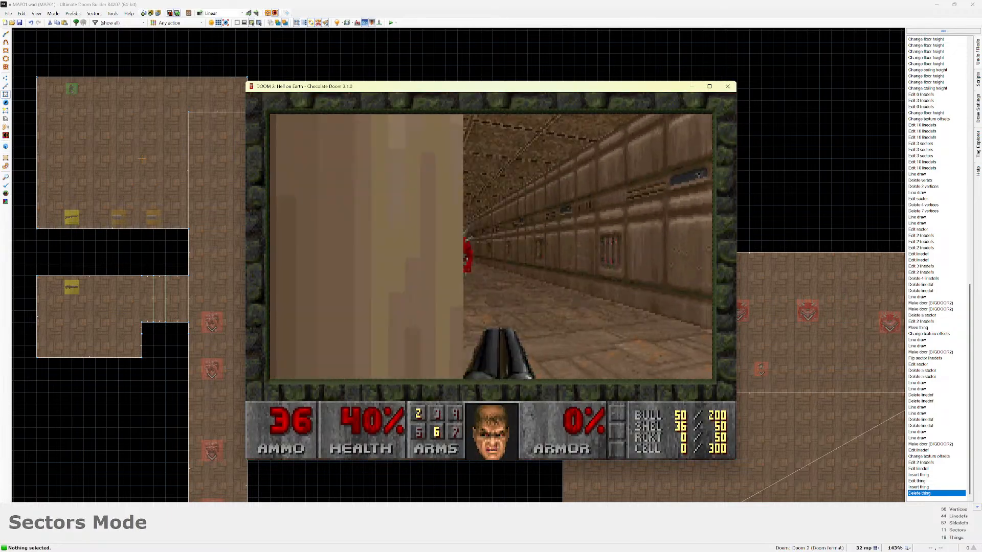
{"action": "key", "text": "Right"}
{"action": "key", "text": "ctrl"}
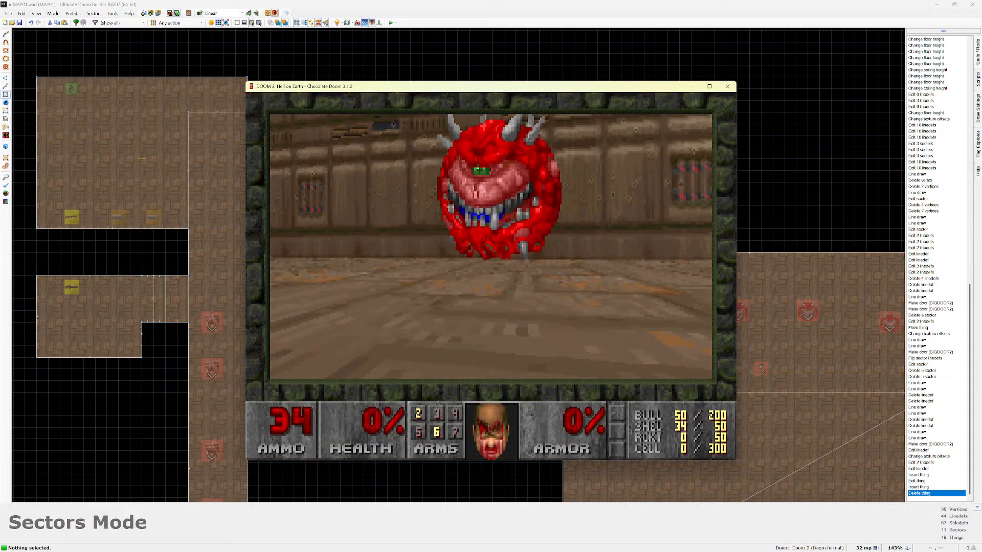
Quit the current test game, launch a fresh map test and collect the super shotgun, the shells and the side room's plasma gun.
{"action": "key", "text": "space"}
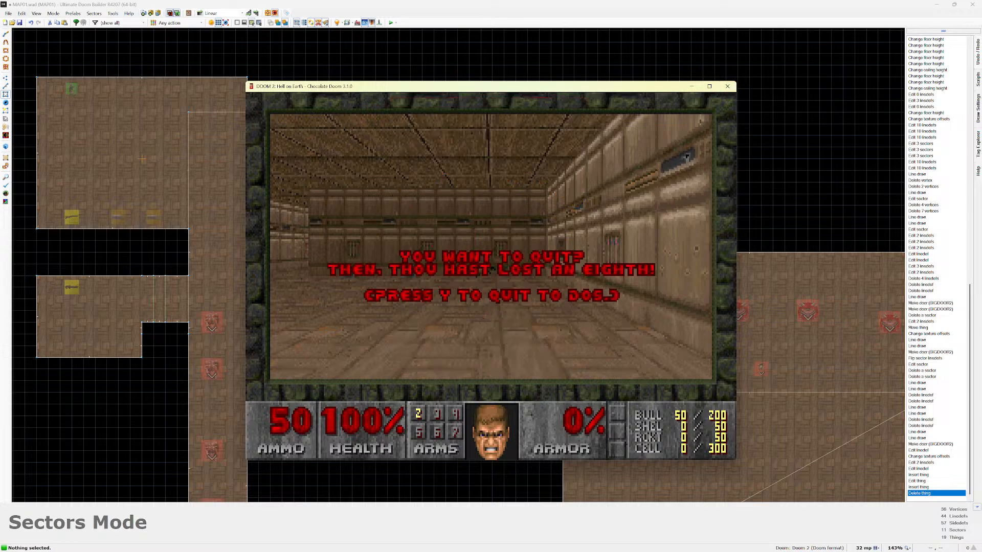
{"action": "key", "text": "y"}
{"action": "key", "text": "F9"}
{"action": "key", "text": "w"}
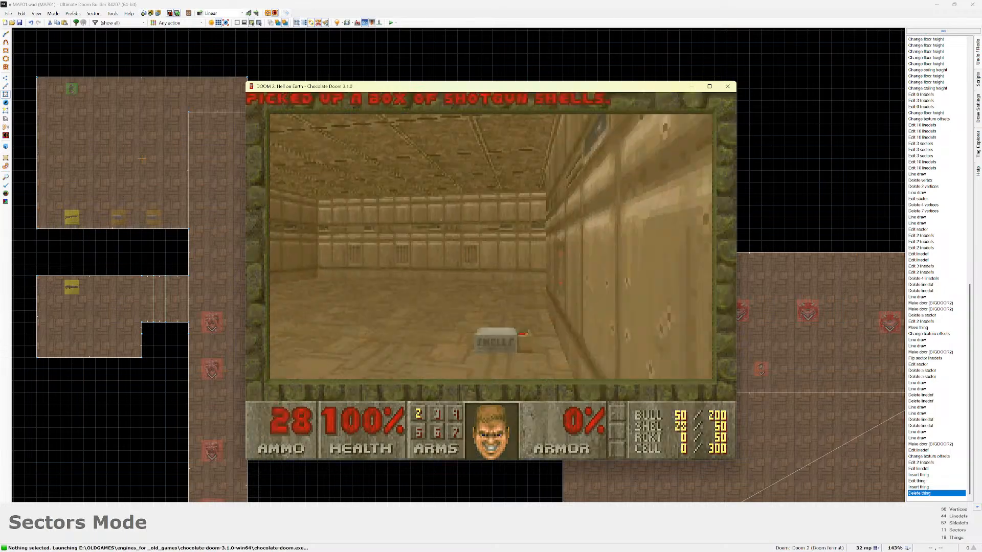
{"action": "key", "text": "w"}
{"action": "key", "text": "w"}
{"action": "key", "text": "w"}
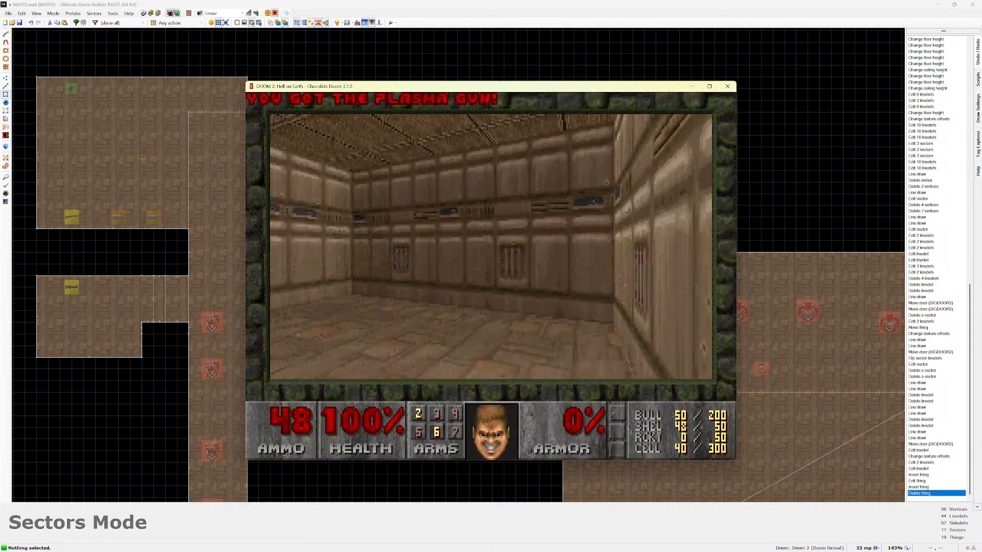
Test the plasma gun against the pink demons at the side room's door until its cells are used up.
{"action": "left_click", "coordinate": [490, 276]}
{"action": "left_click", "coordinate": [491, 276]}
{"action": "key", "text": "w"}
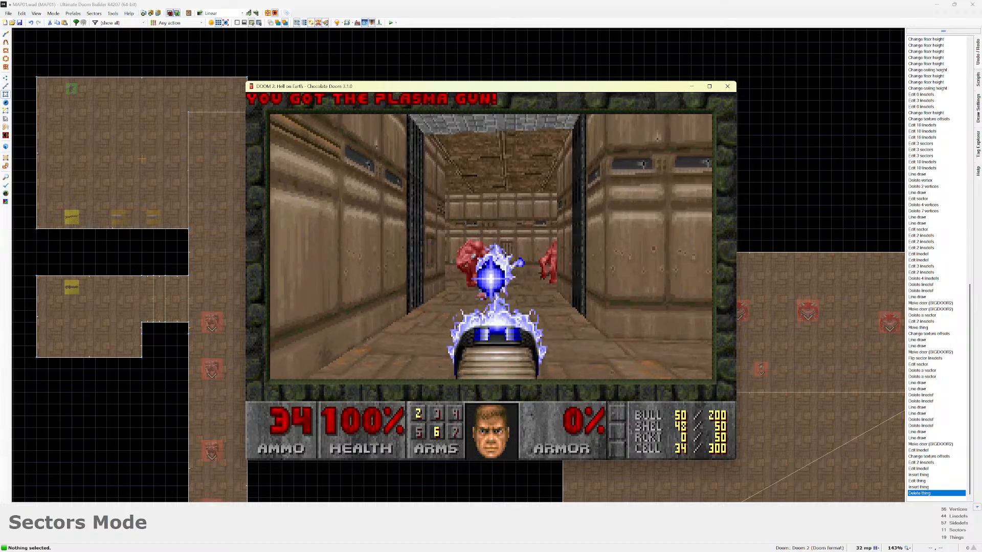
{"action": "left_click", "coordinate": [490, 276]}
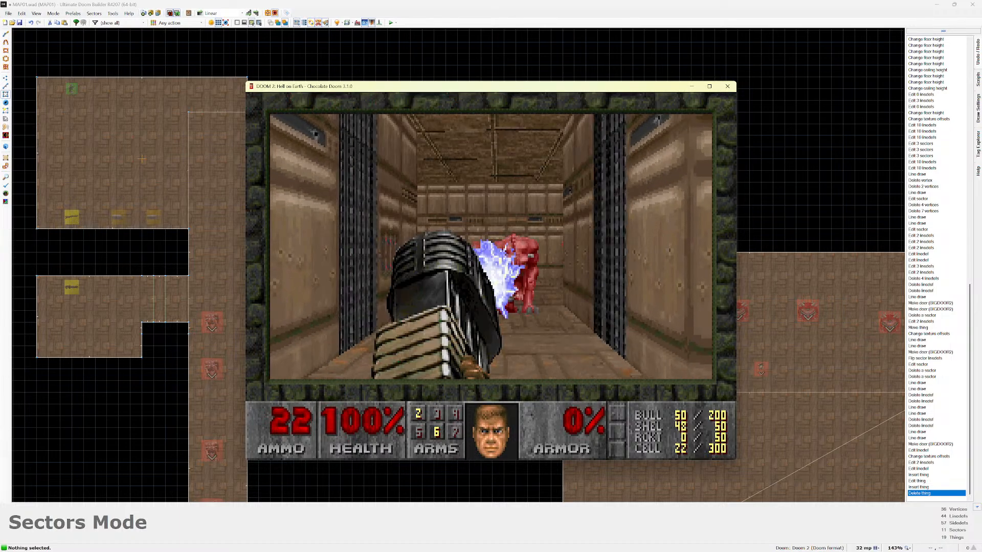
{"action": "key", "text": "w"}
{"action": "left_click", "coordinate": [490, 276]}
{"action": "key", "text": "s"}
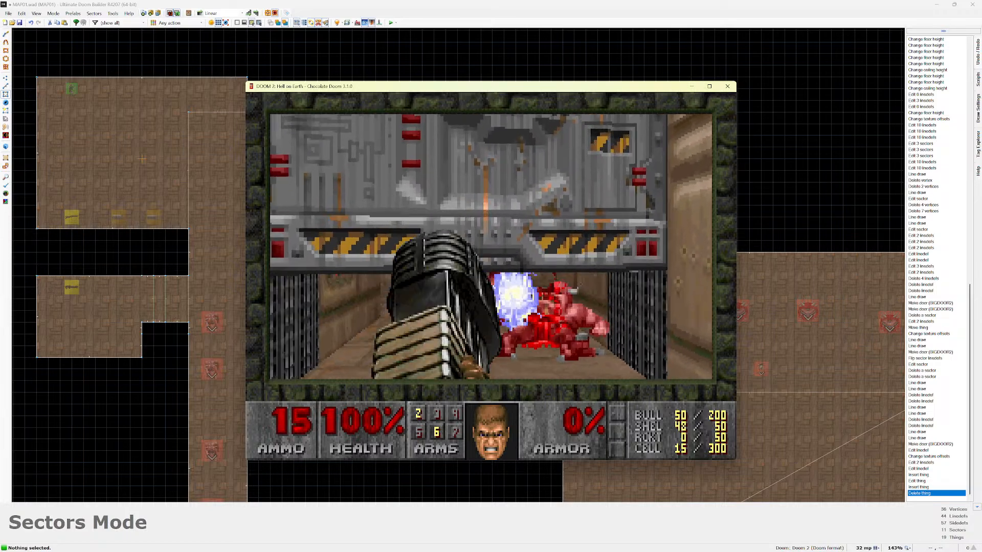
{"action": "key", "text": "w"}
{"action": "left_click", "coordinate": [490, 276]}
{"action": "left_click", "coordinate": [491, 276]}
{"action": "key", "text": "s"}
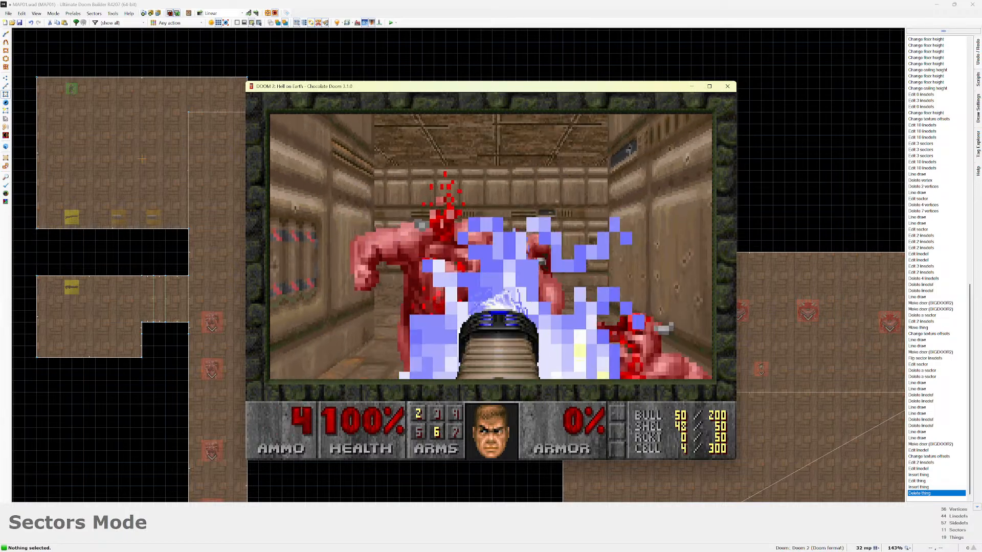
{"action": "key", "text": "w"}
{"action": "left_click", "coordinate": [490, 276]}
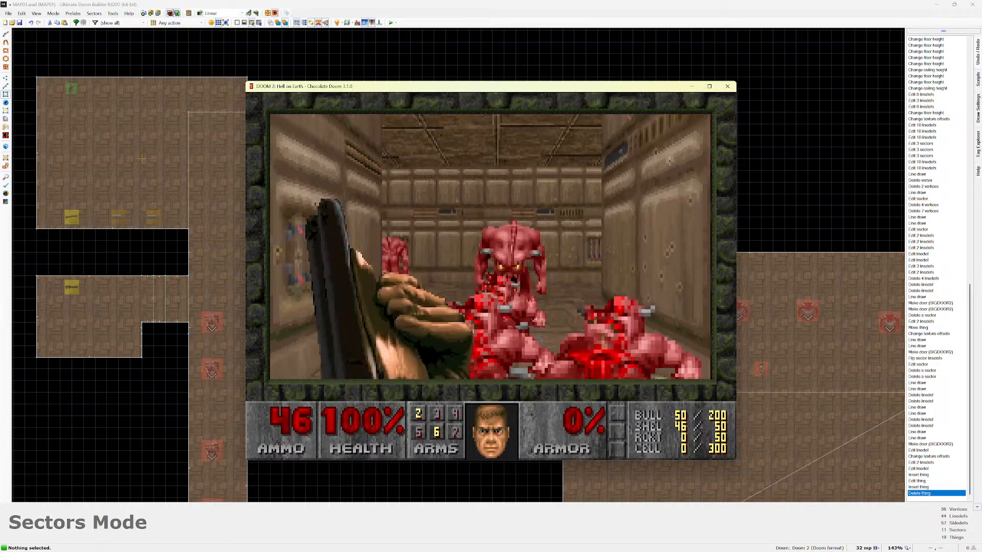
Fight the remaining pink demons with the super shotgun while moving out of the side room into the corridor.
{"action": "key", "text": "w"}
{"action": "left_click", "coordinate": [491, 276]}
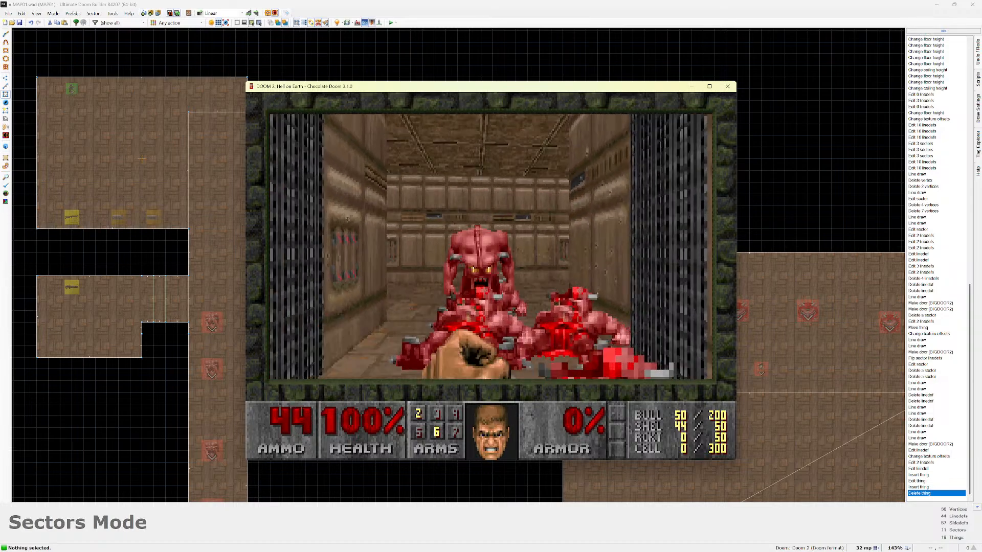
{"action": "key", "text": "w"}
{"action": "left_click", "coordinate": [490, 276]}
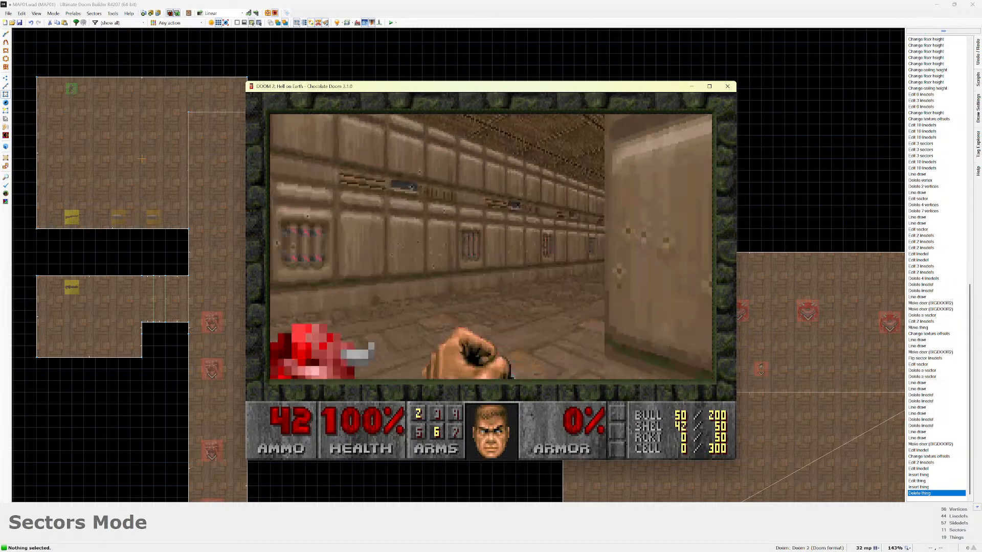
{"action": "key", "text": "w"}
{"action": "left_click", "coordinate": [491, 276]}
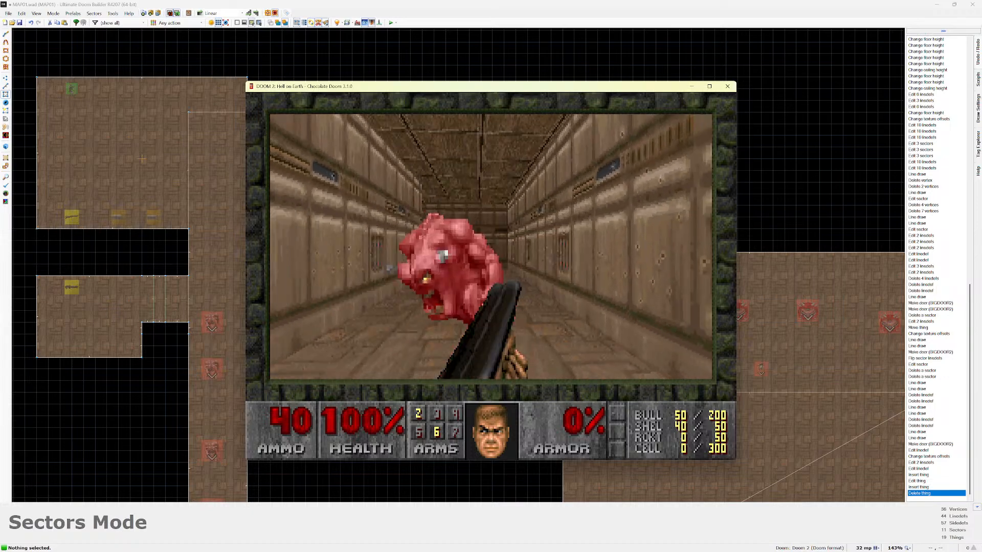
{"action": "left_click", "coordinate": [491, 276]}
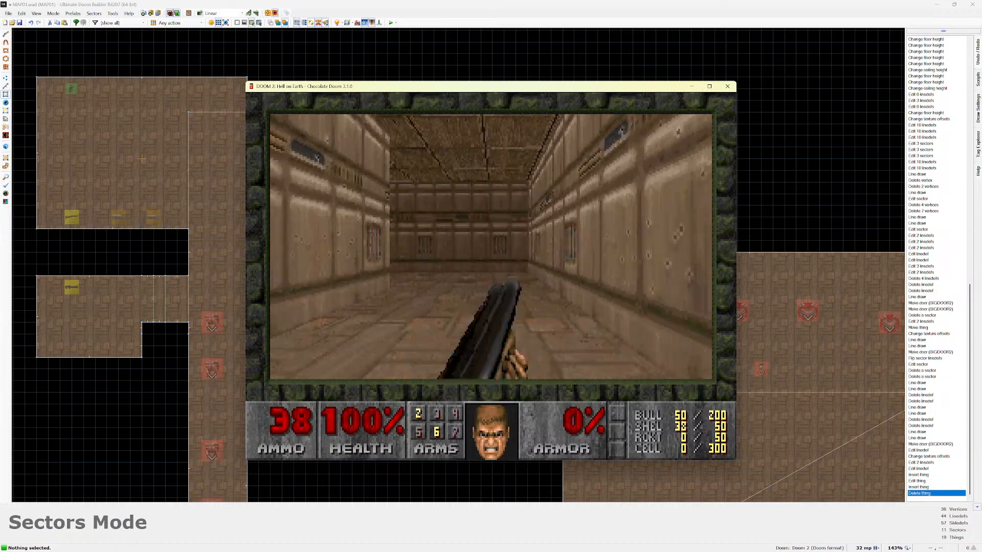
Advance along the corridor in the test game, fighting the cacodemons with the super shotgun.
{"action": "left_click", "coordinate": [491, 276]}
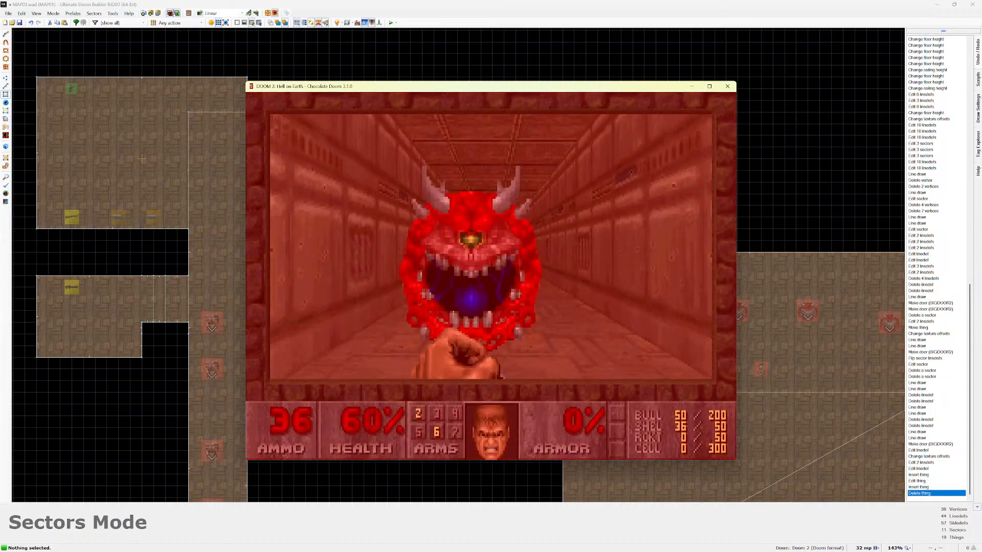
{"action": "left_click", "coordinate": [490, 276]}
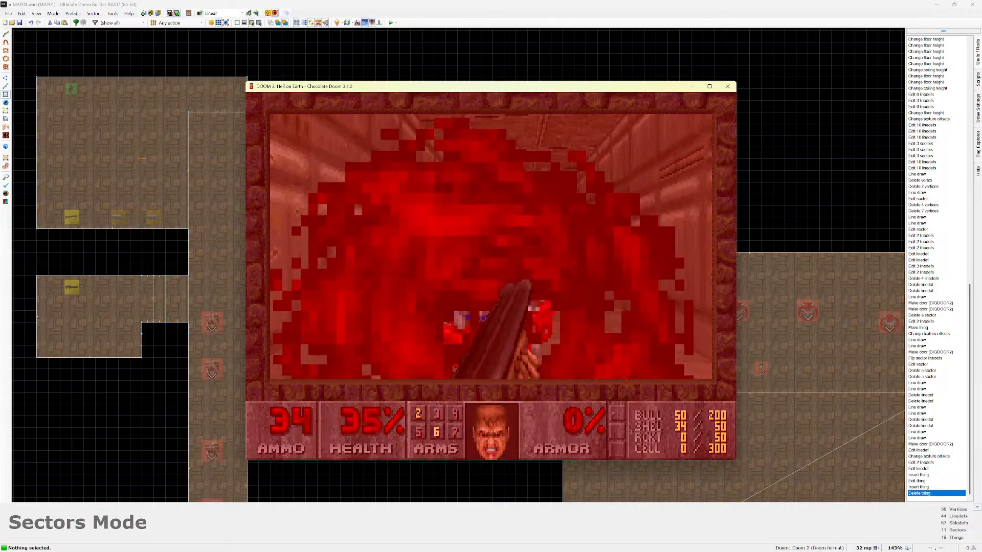
{"action": "left_click", "coordinate": [490, 276]}
{"action": "key", "text": "w"}
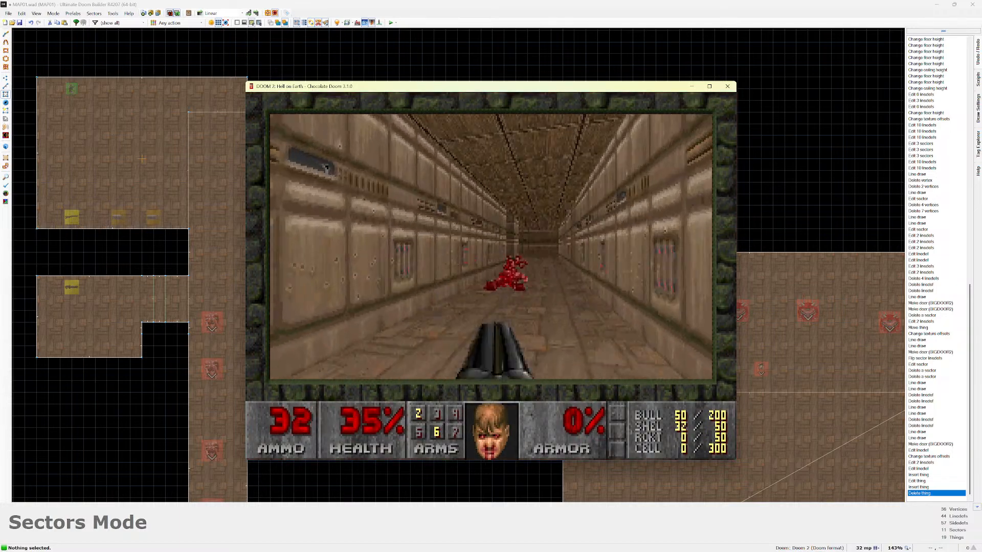
{"action": "key", "text": "w"}
{"action": "left_click", "coordinate": [491, 276]}
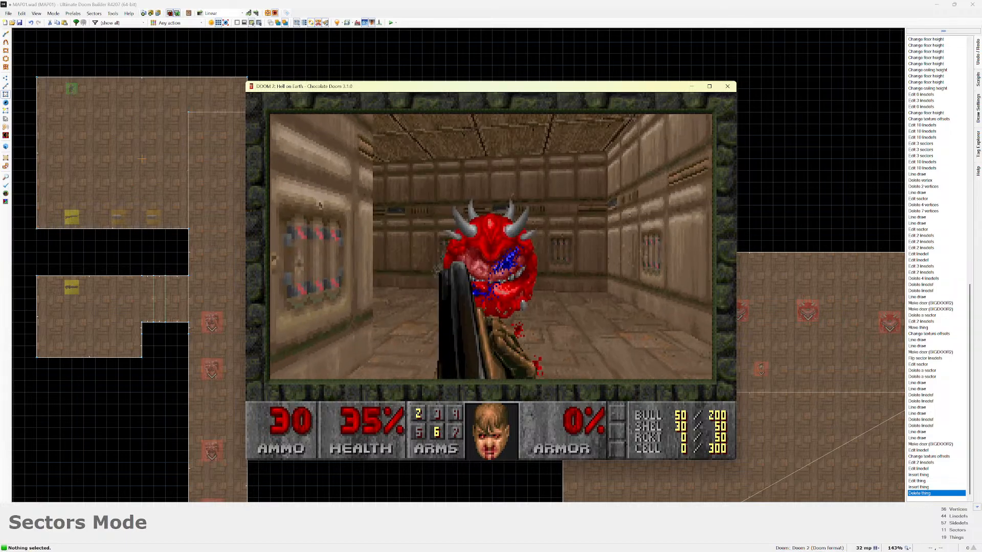
{"action": "left_click", "coordinate": [491, 276]}
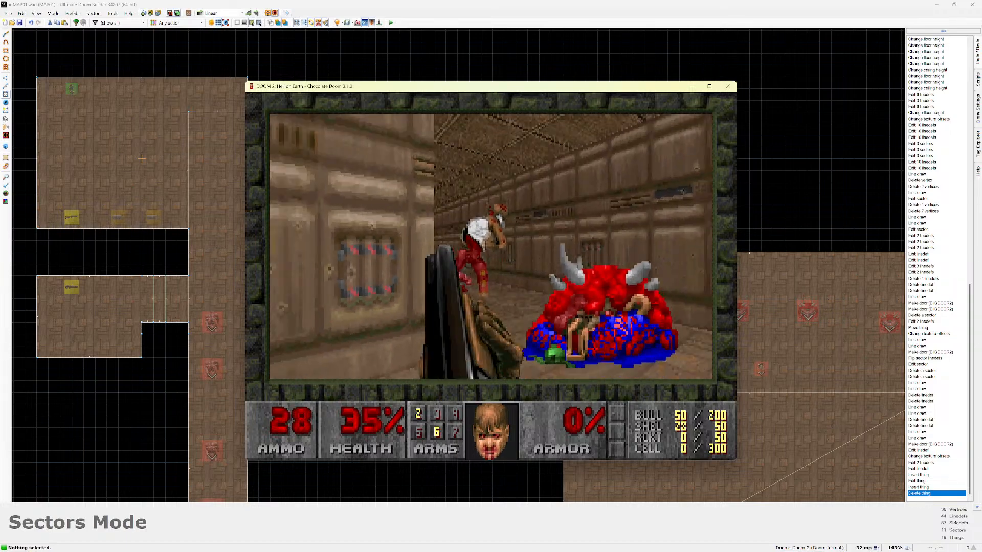
{"action": "left_click", "coordinate": [491, 276]}
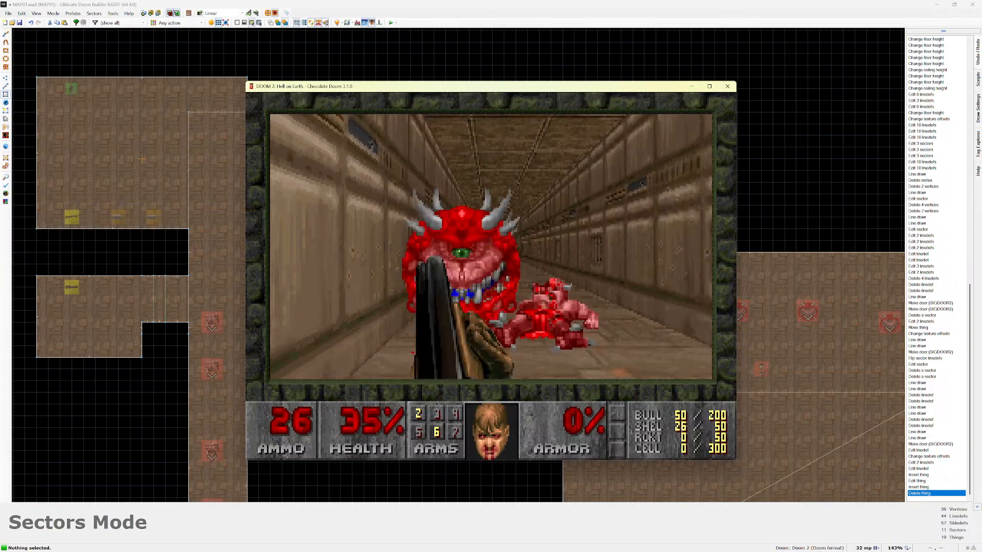
{"action": "left_click", "coordinate": [491, 276]}
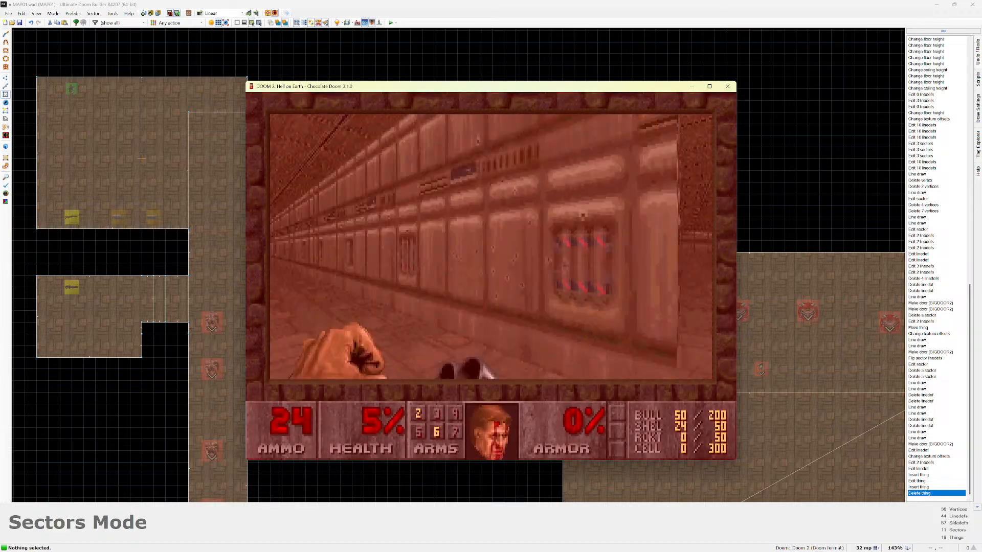
Try the other weapon slots while finishing the corridor fight at close range, and restart the level.
{"action": "left_click", "coordinate": [491, 276]}
{"action": "key", "text": "1"}
{"action": "key", "text": "3"}
{"action": "left_click", "coordinate": [491, 276]}
{"action": "left_click", "coordinate": [491, 276]}
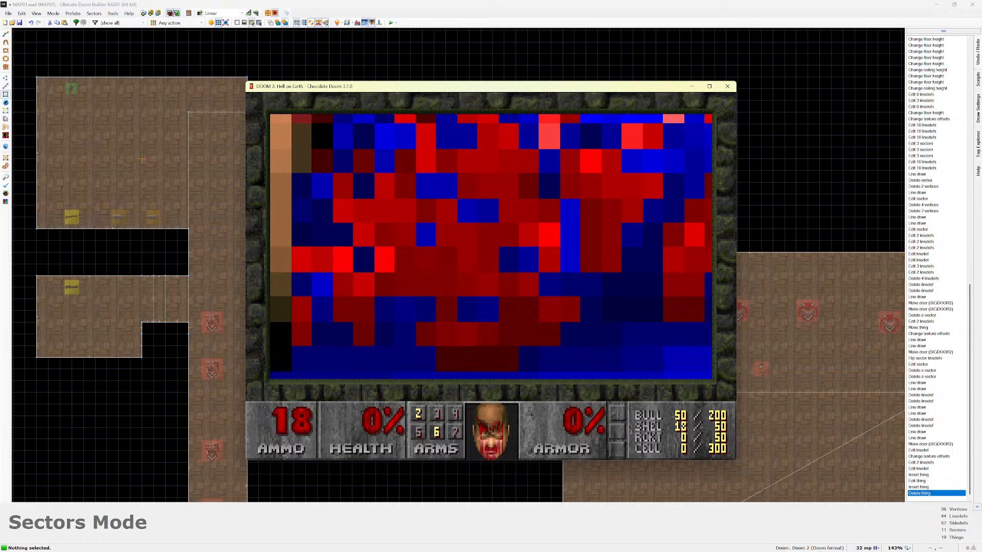
{"action": "left_click", "coordinate": [491, 276]}
Quit the Chocolate Doom test game and close its end screen to return to the map editor.
{"action": "key", "text": "Escape"}
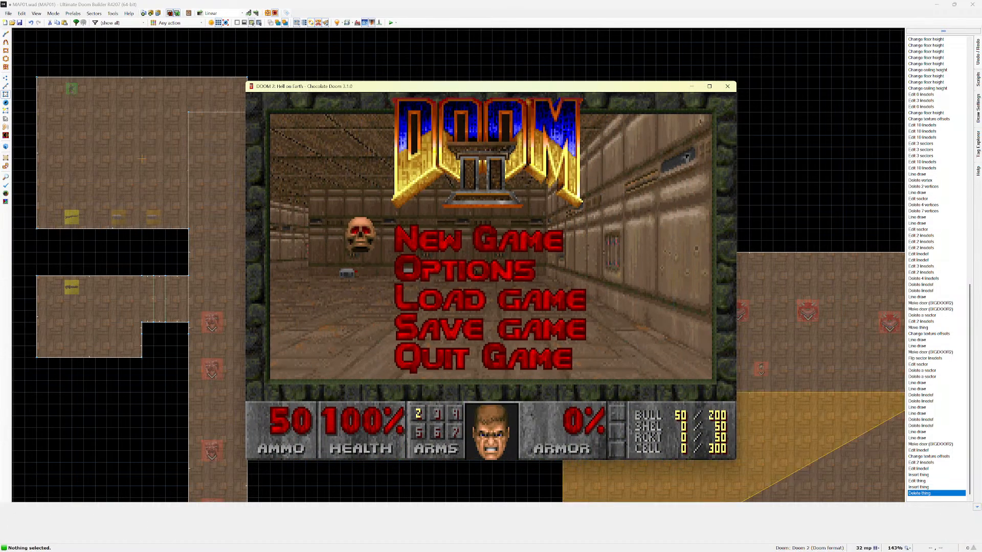
{"action": "key", "text": "Down"}
{"action": "key", "text": "Down"}
{"action": "key", "text": "Down"}
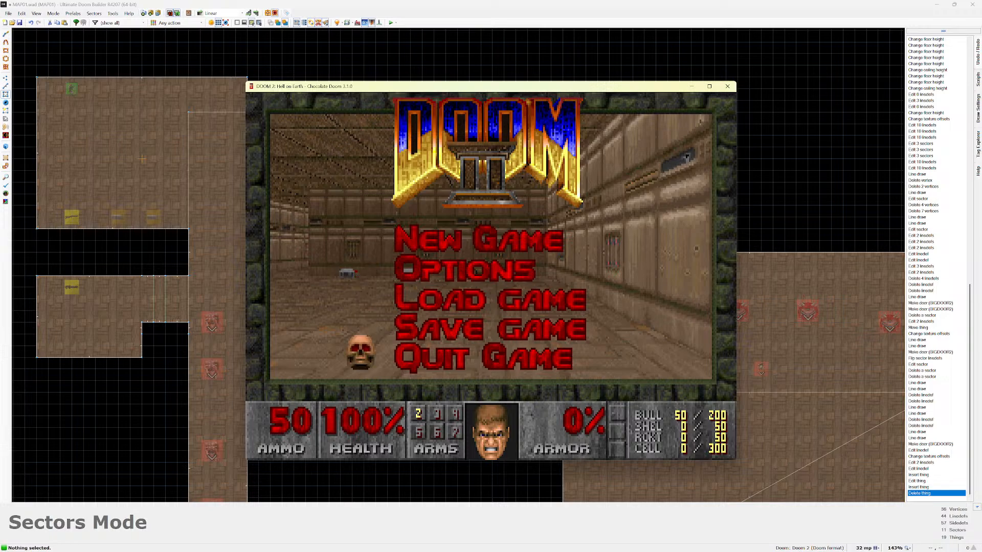
{"action": "key", "text": "Return"}
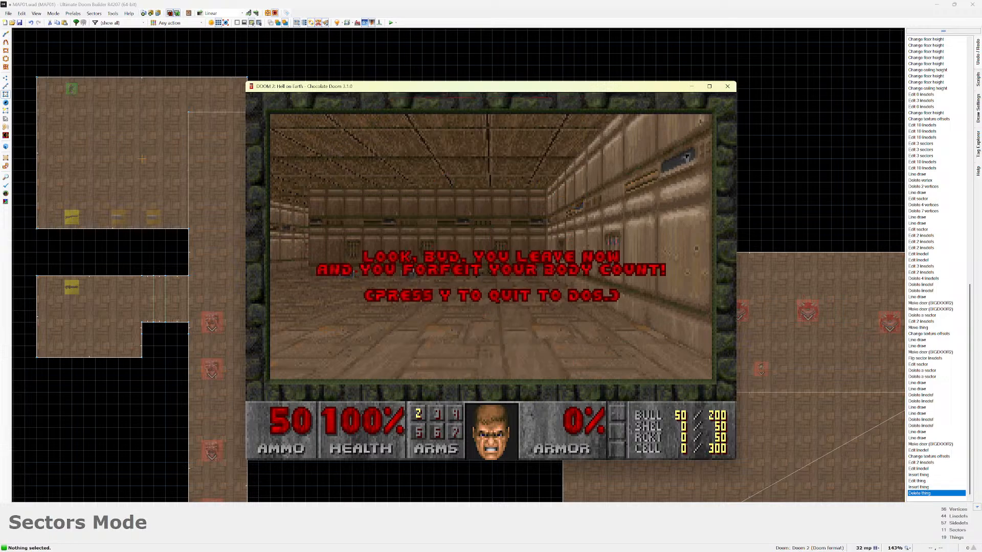
{"action": "key", "text": "y"}
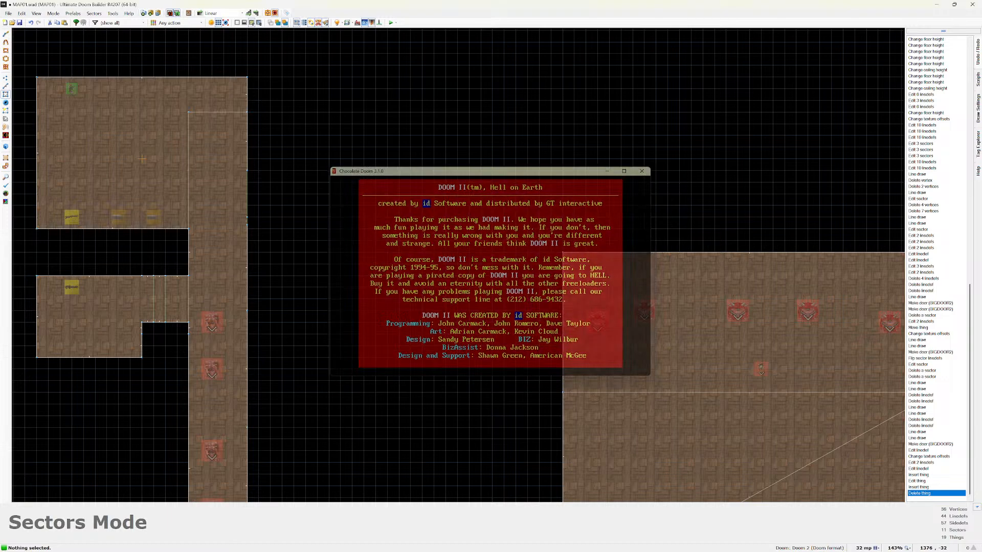
{"action": "left_click", "coordinate": [646, 169]}
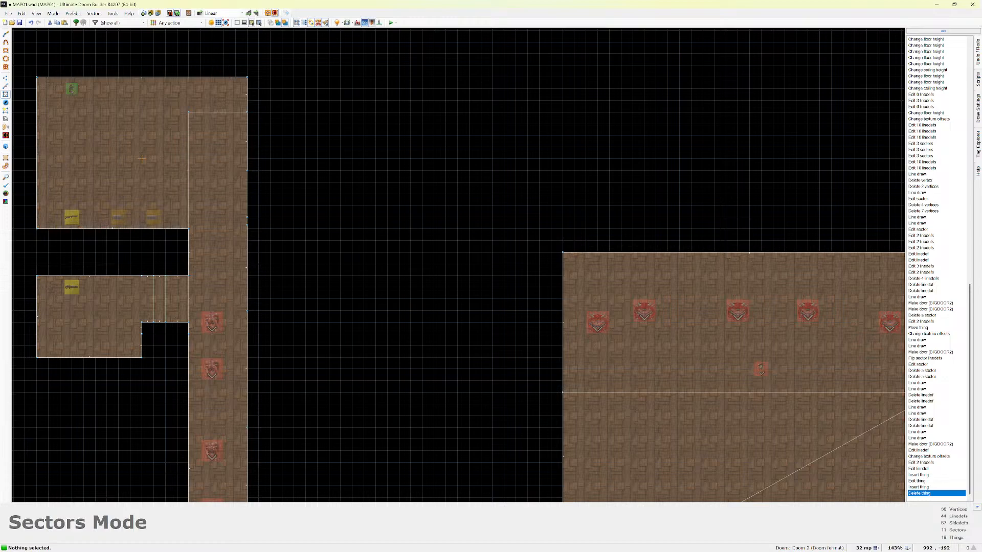
Save the map as MAP01 in the chocolate-doom-3.1.0-win64 folder, replacing the existing WAD file.
{"action": "scroll", "coordinate": [142, 159], "scroll_direction": "down", "scroll_amount": 5}
{"action": "scroll", "coordinate": [261, 140], "scroll_direction": "up", "scroll_amount": 3}
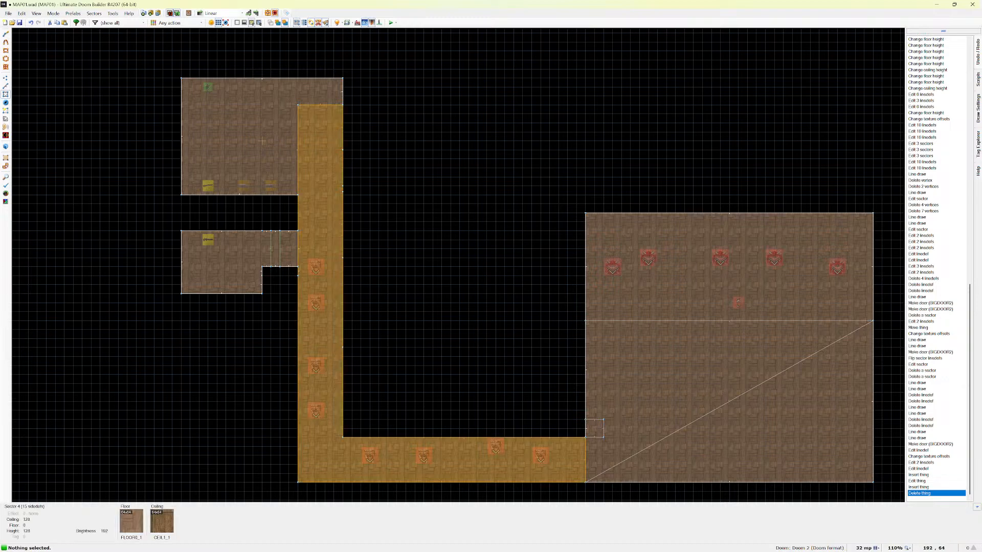
{"action": "key", "text": "alt+f"}
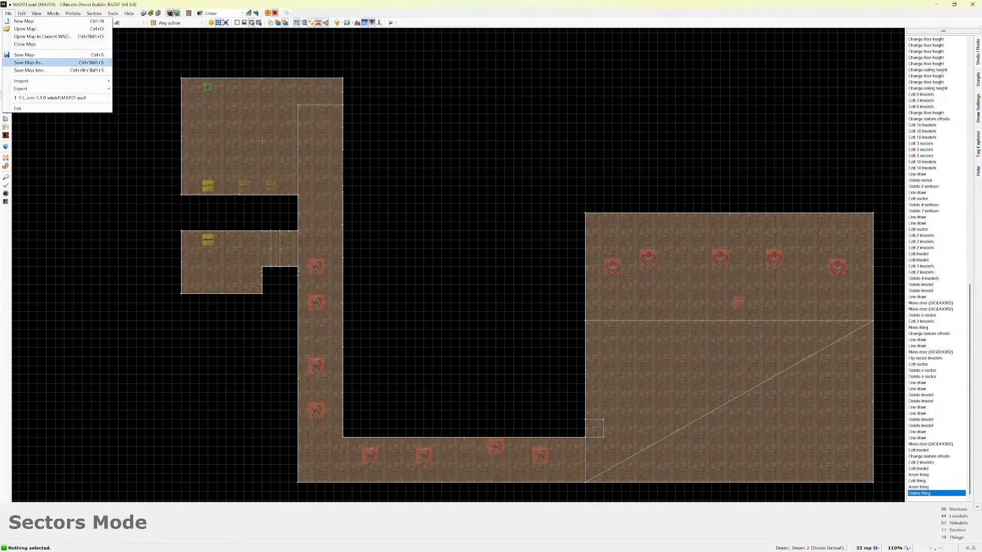
{"action": "key", "text": "Return"}
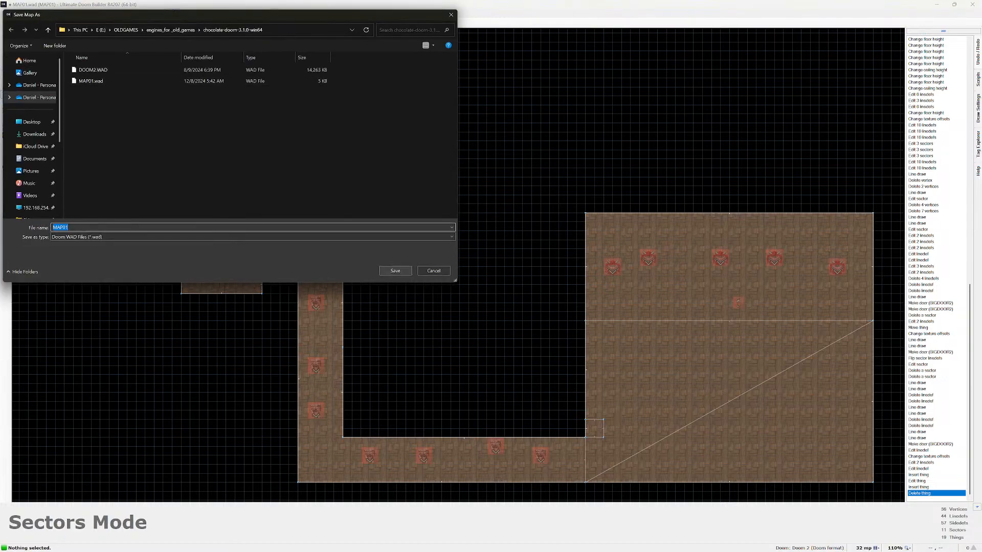
{"action": "left_click", "coordinate": [396, 271]}
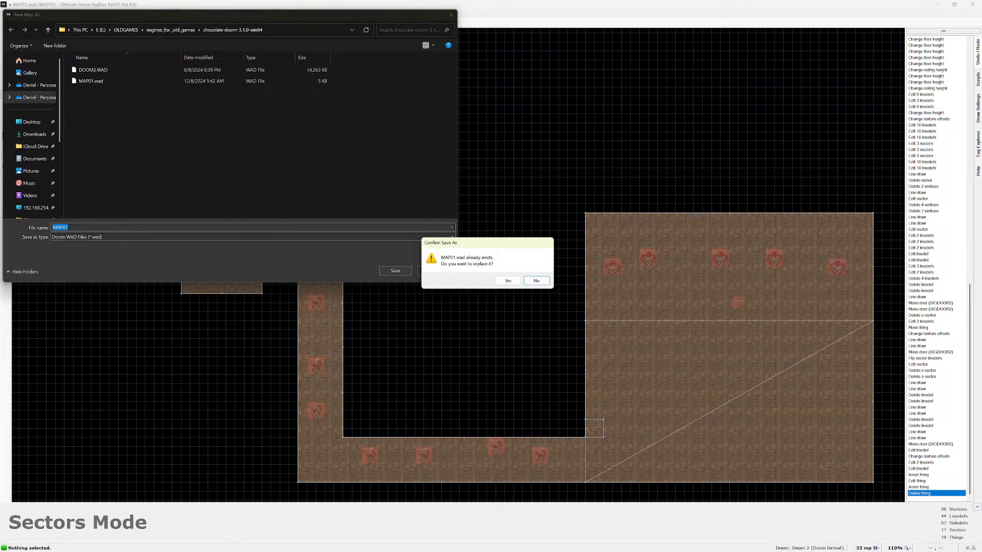
{"action": "left_click", "coordinate": [504, 280]}
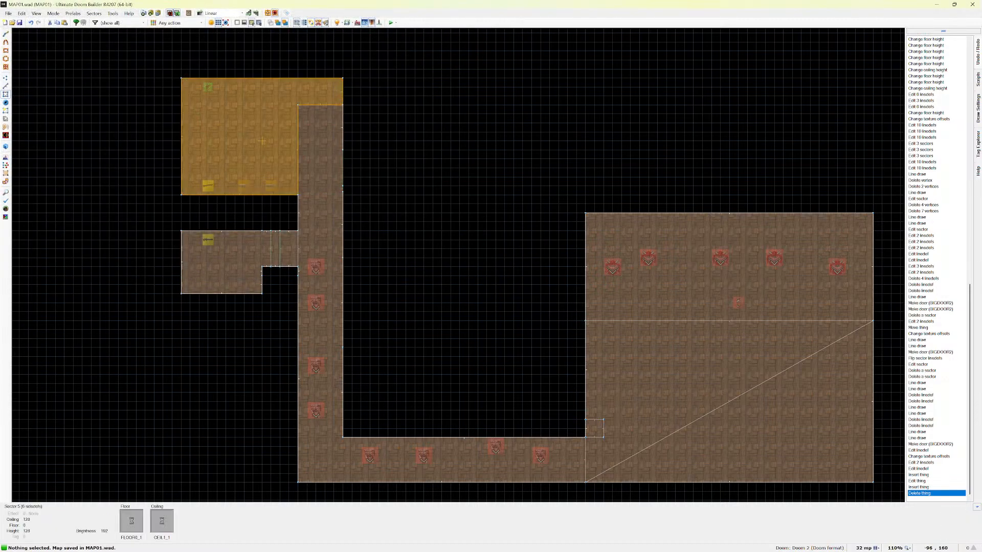
{"action": "left_click", "coordinate": [9, 13]}
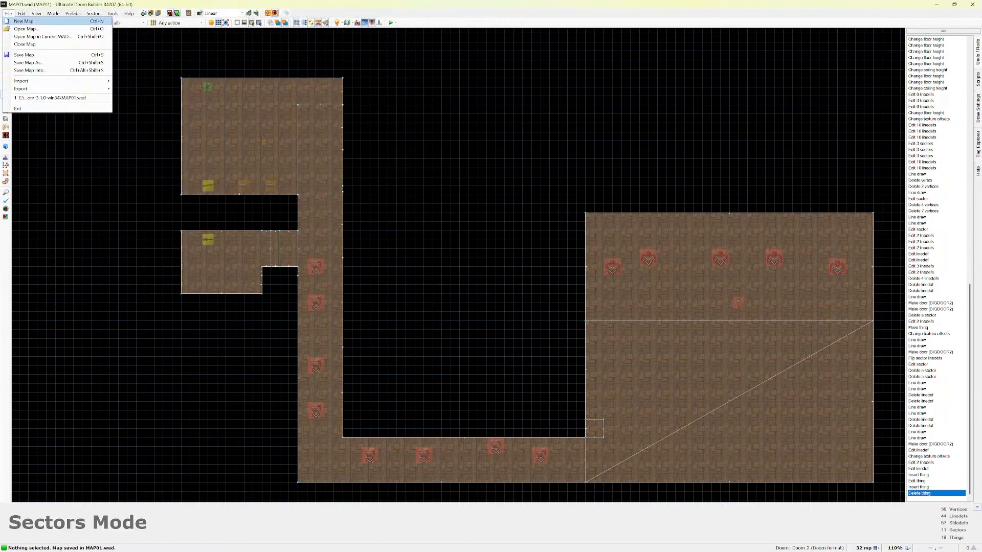
{"action": "left_click", "coordinate": [22, 13]}
{"action": "mouse_move", "coordinate": [8, 13]}
{"action": "mouse_move", "coordinate": [62, 80]}
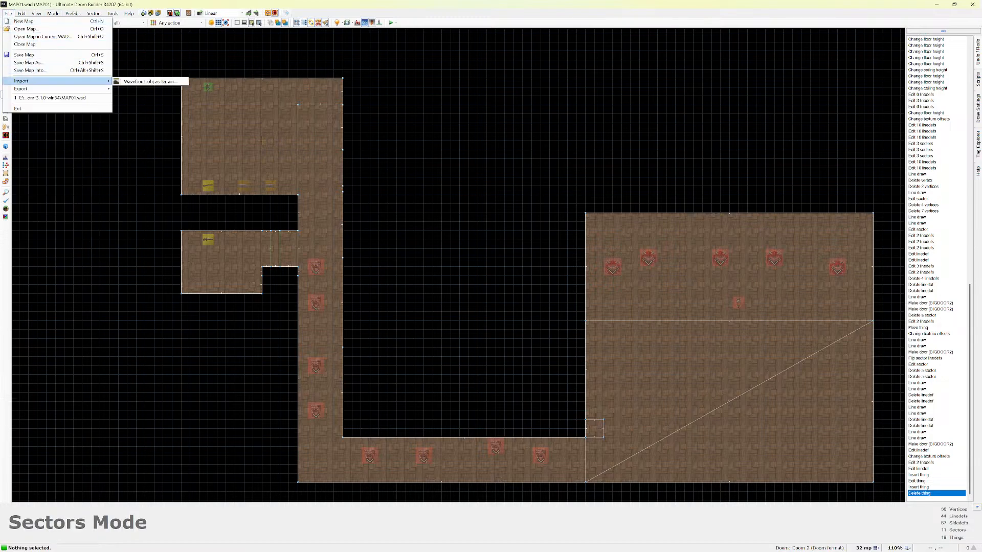
{"action": "left_click", "coordinate": [136, 193]}
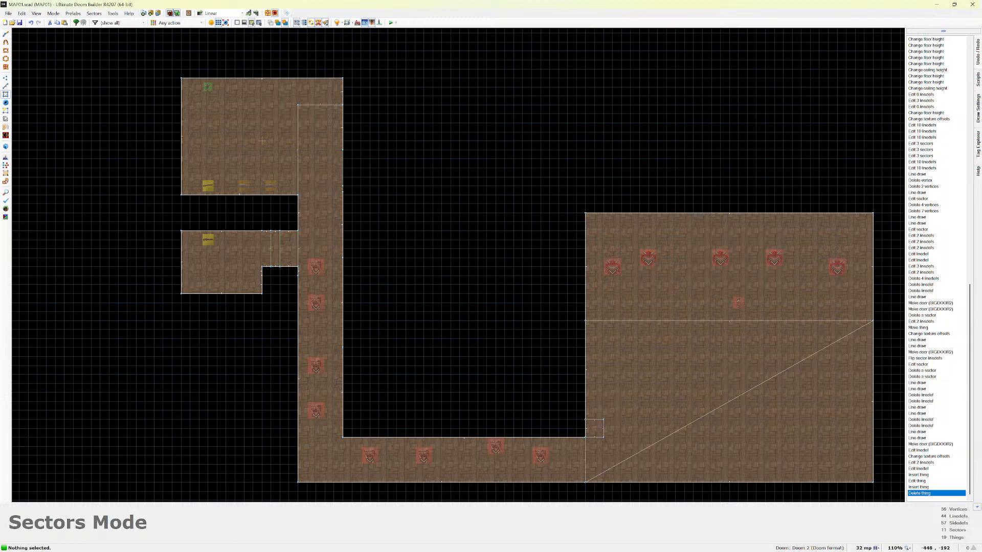